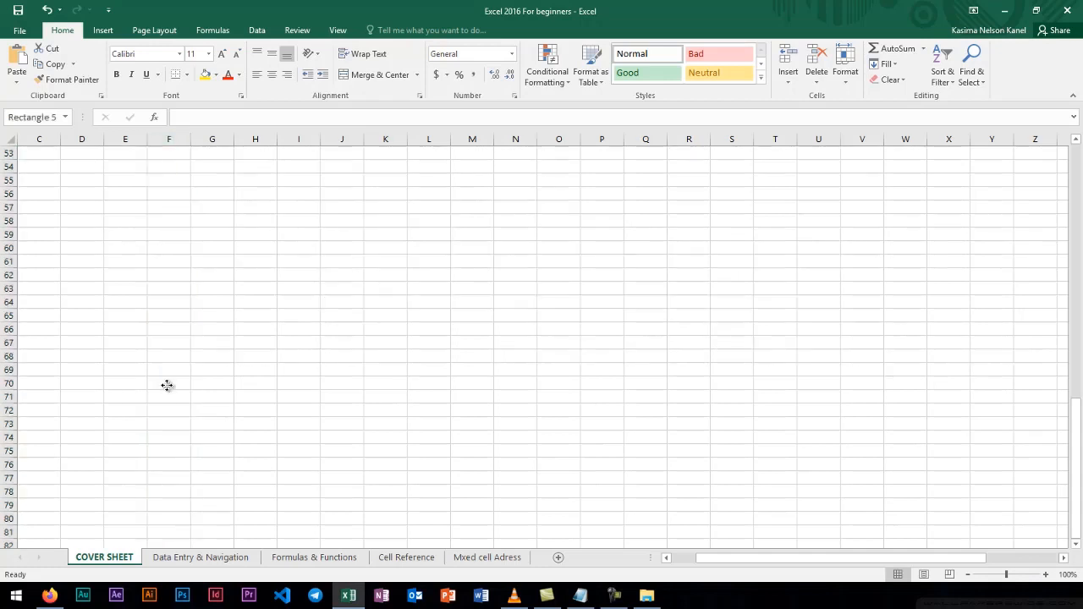
Review the "What is EXcel?" introduction and the title area on the cover sheet.
left_click(167, 393)
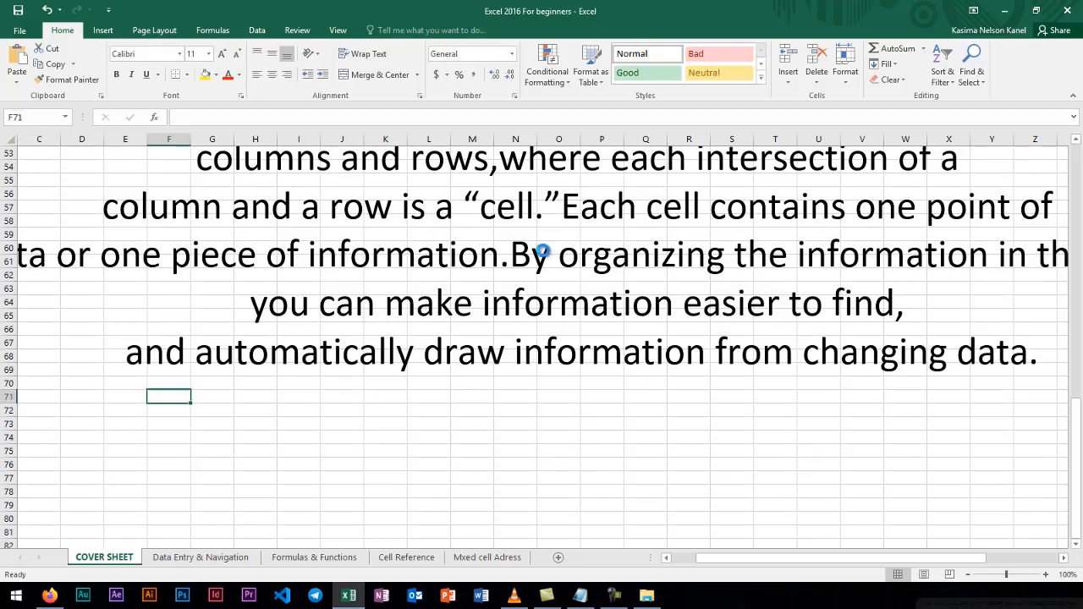
scroll(542, 251, "down", 1)
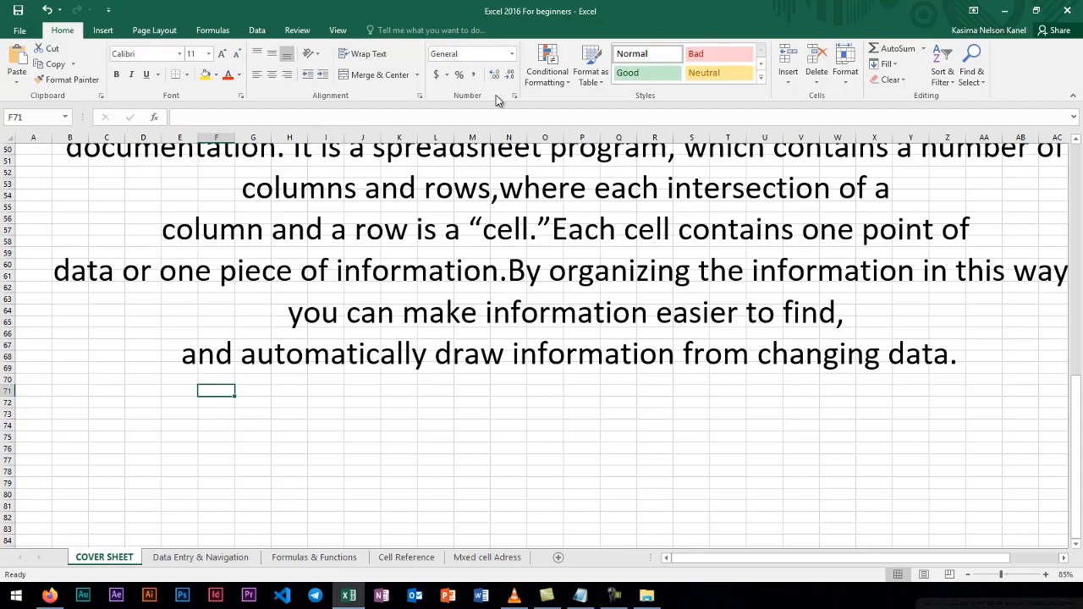
scroll(460, 274, "up", 5)
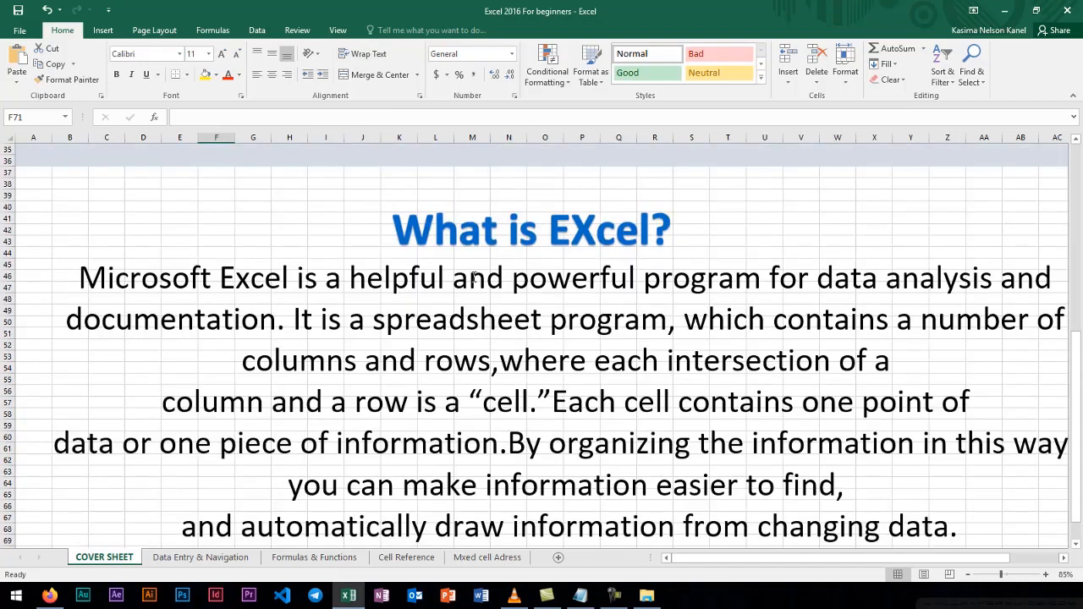
scroll(474, 275, "up", 7)
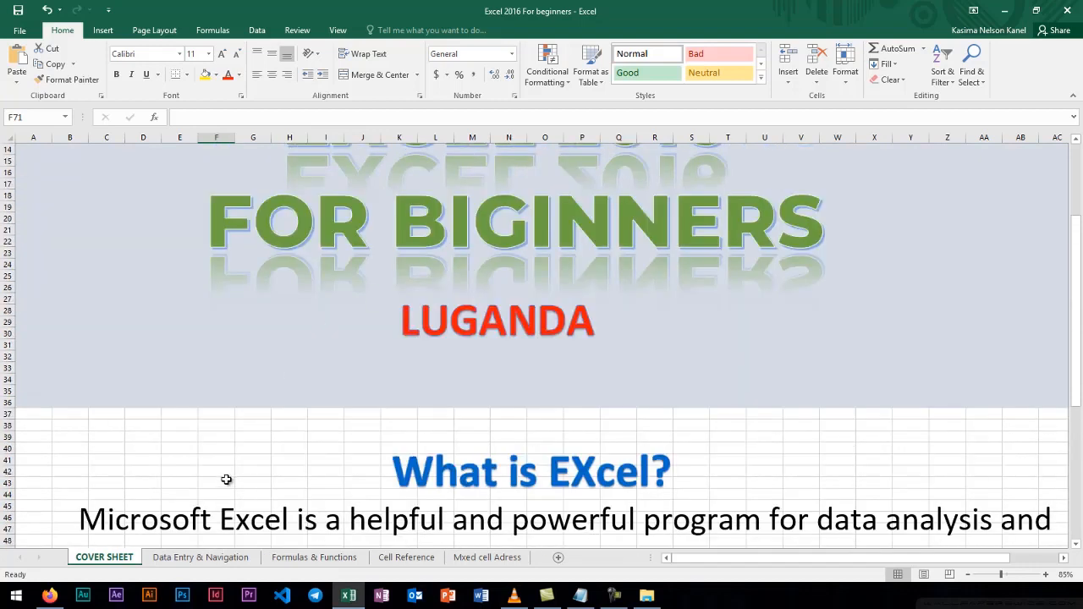
Clear the sample entries in C2:C4 of the Types of Data table on the Data Entry & Navigation sheet.
left_click(213, 559)
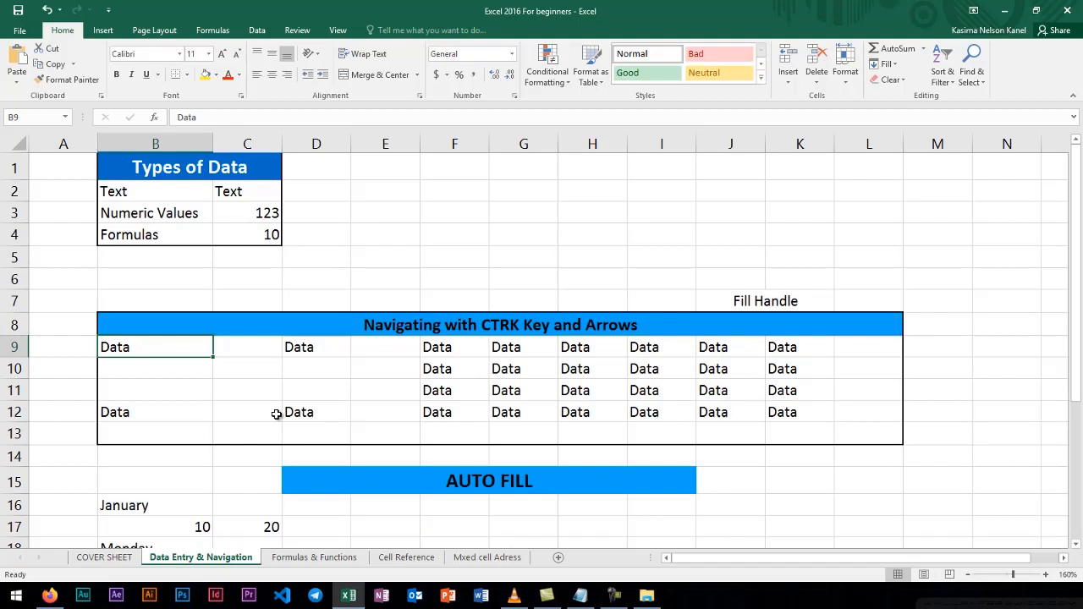
scroll(145, 174, "up", 2)
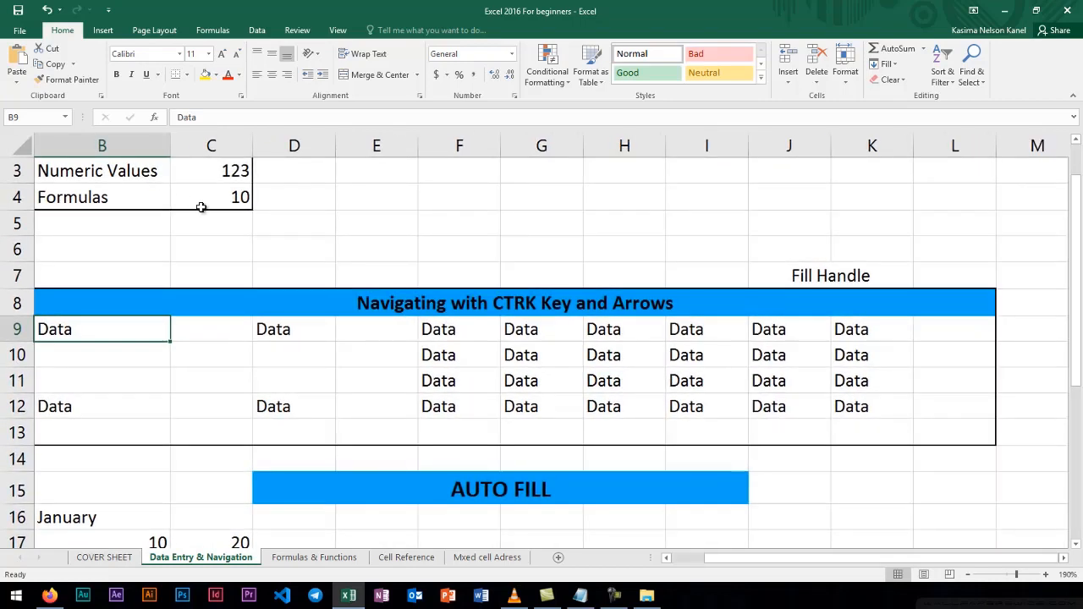
mouse_move(695, 558)
left_mouse_down()
mouse_move(721, 558)
mouse_move(680, 559)
left_mouse_up()
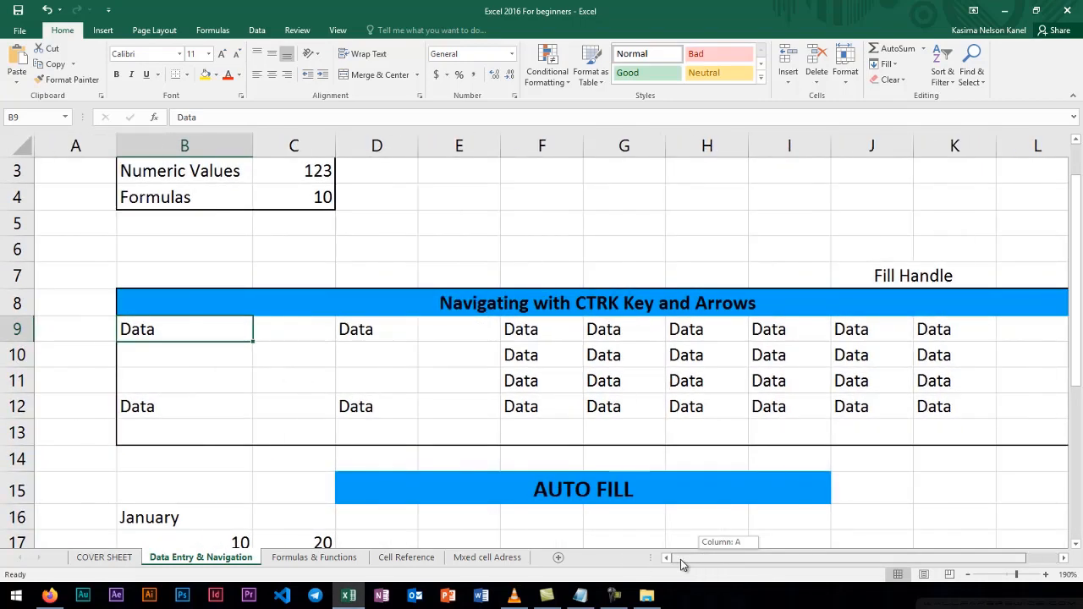
scroll(648, 331, "up", 1)
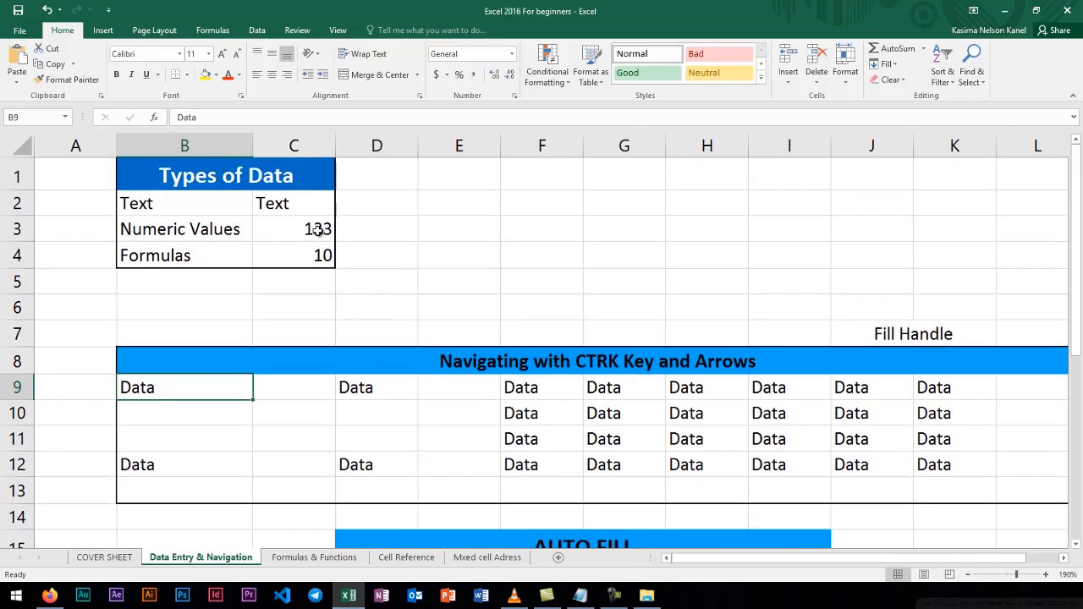
left_click(317, 229)
key("Delete")
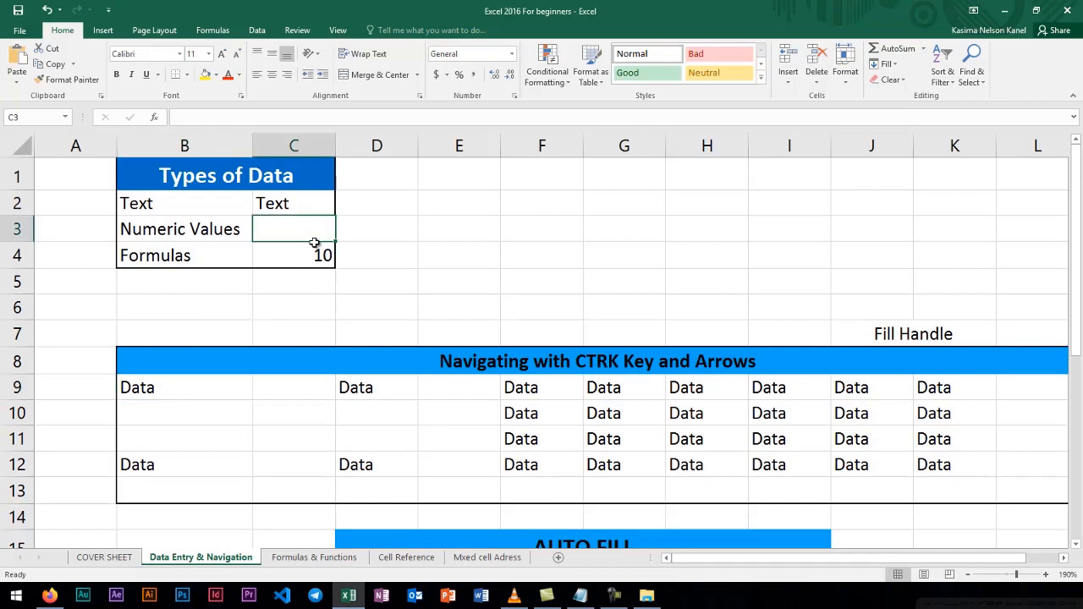
left_click(319, 252)
key("Delete")
left_click(282, 206)
key("Delete")
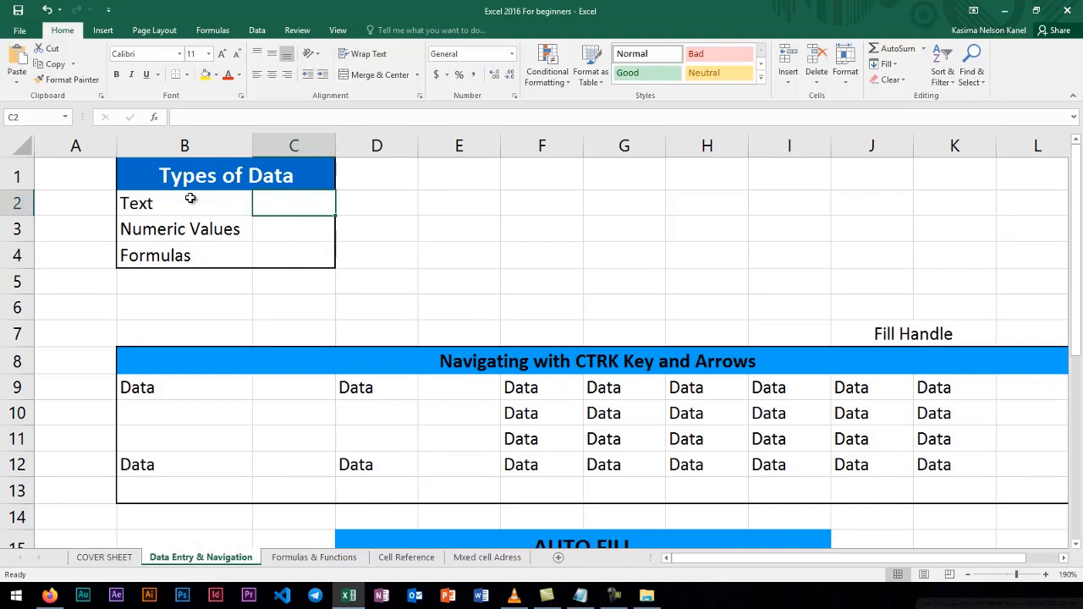
Fill in the Types of Data examples with a person's first name in C2 and the number 1234 in C3.
left_click(145, 206)
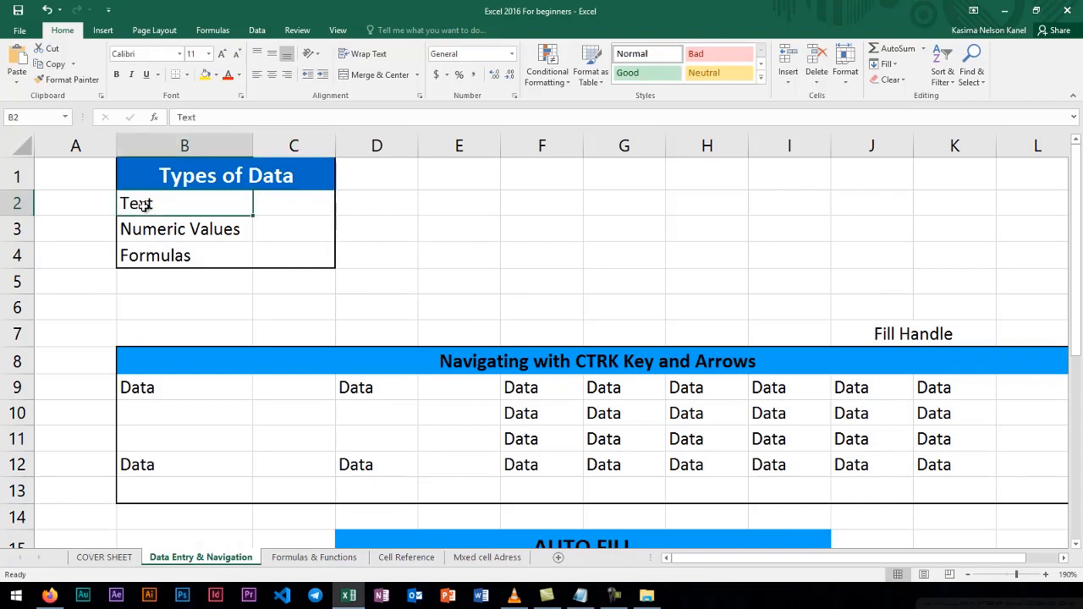
left_click(303, 205)
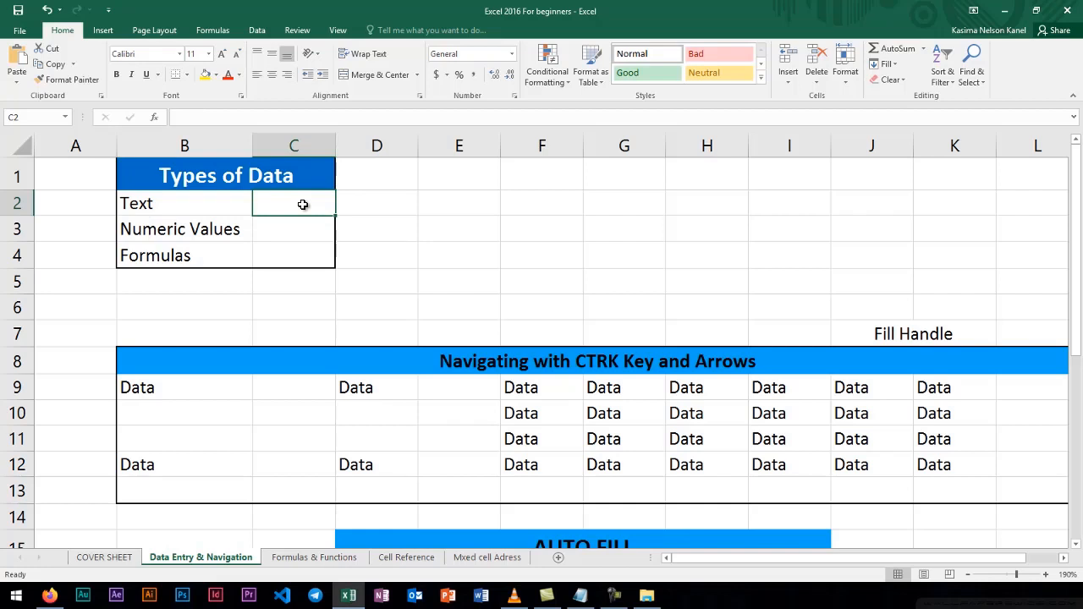
type("Kasima")
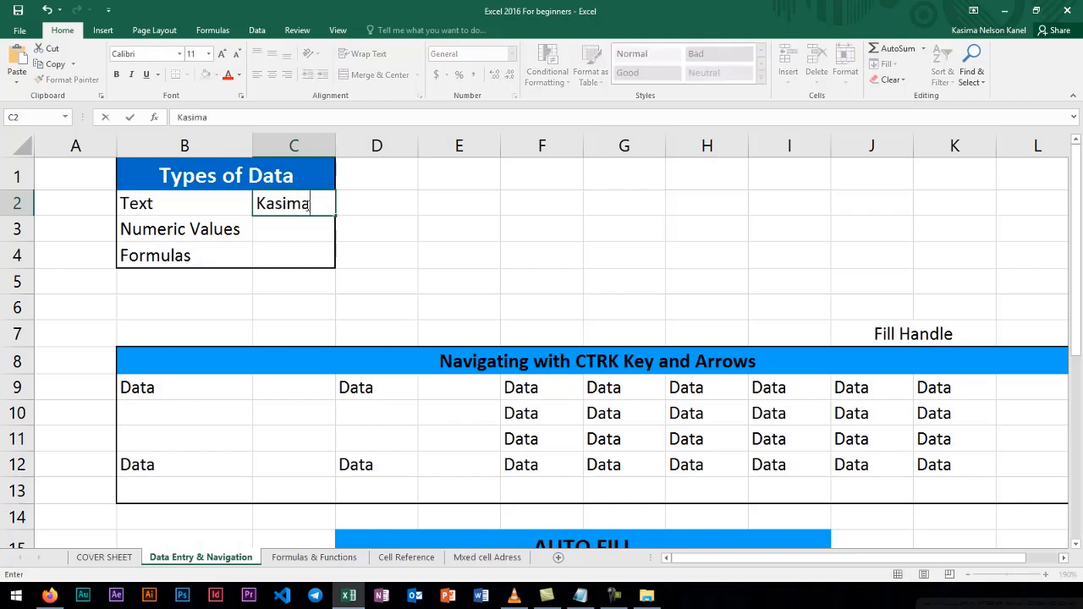
left_click(309, 222)
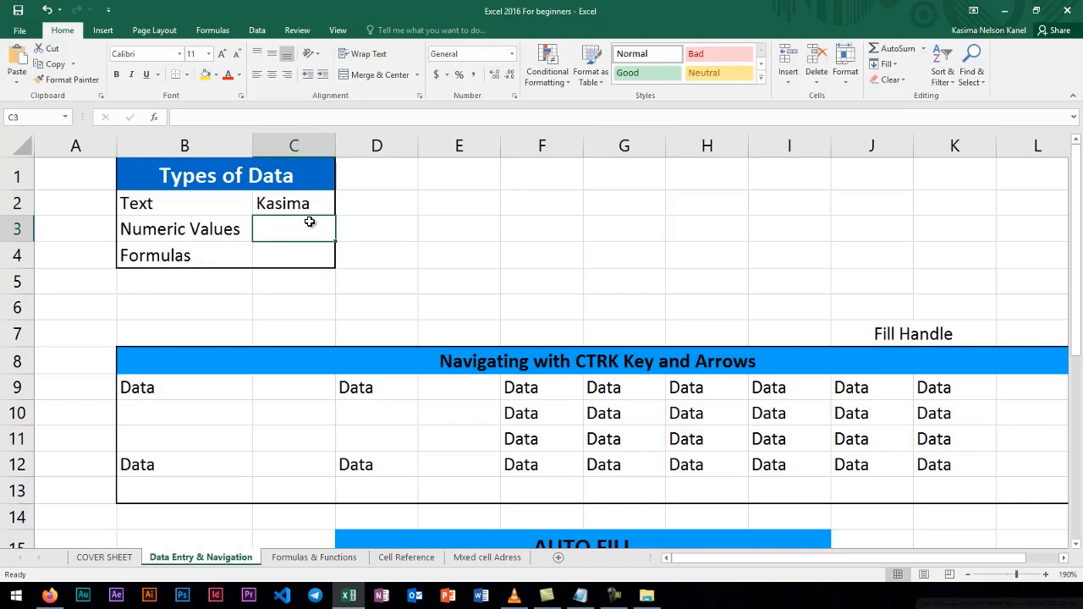
type("1234")
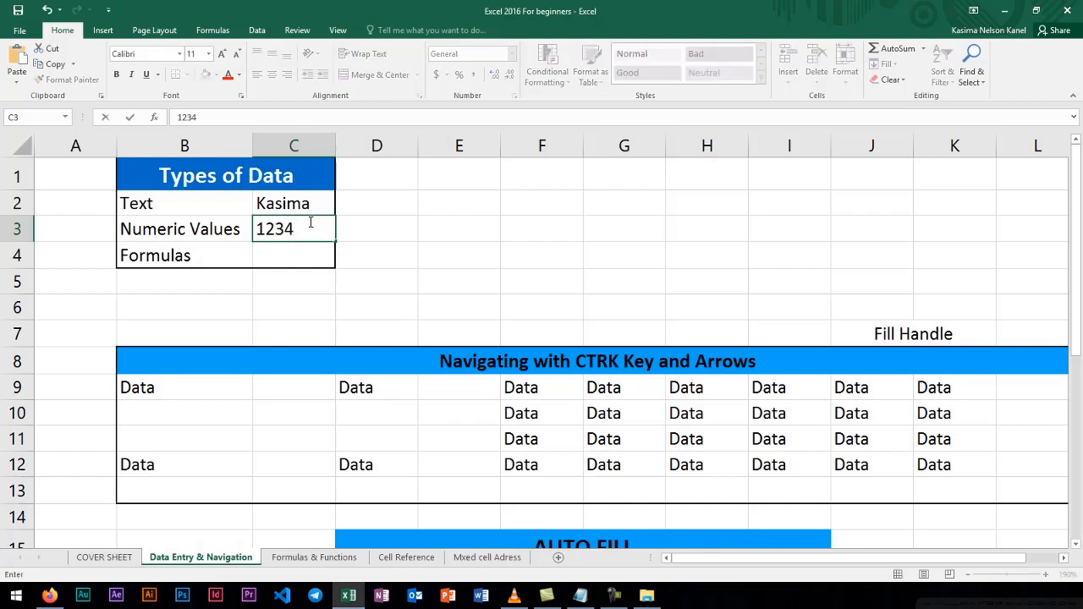
key("Return")
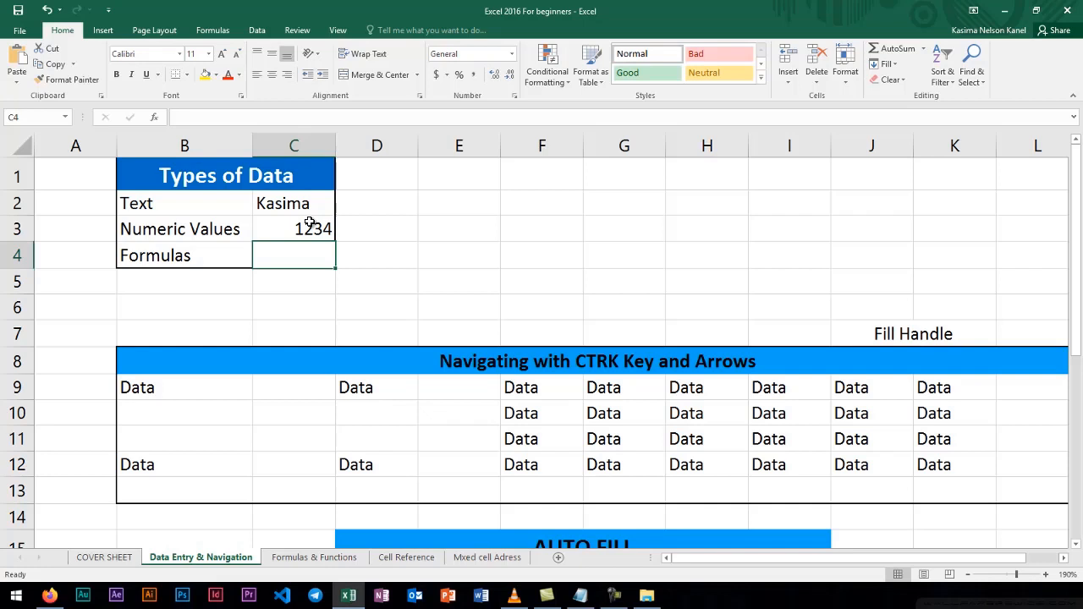
Enter the formula =6+2 in C4 as the Formulas example.
type("=6")
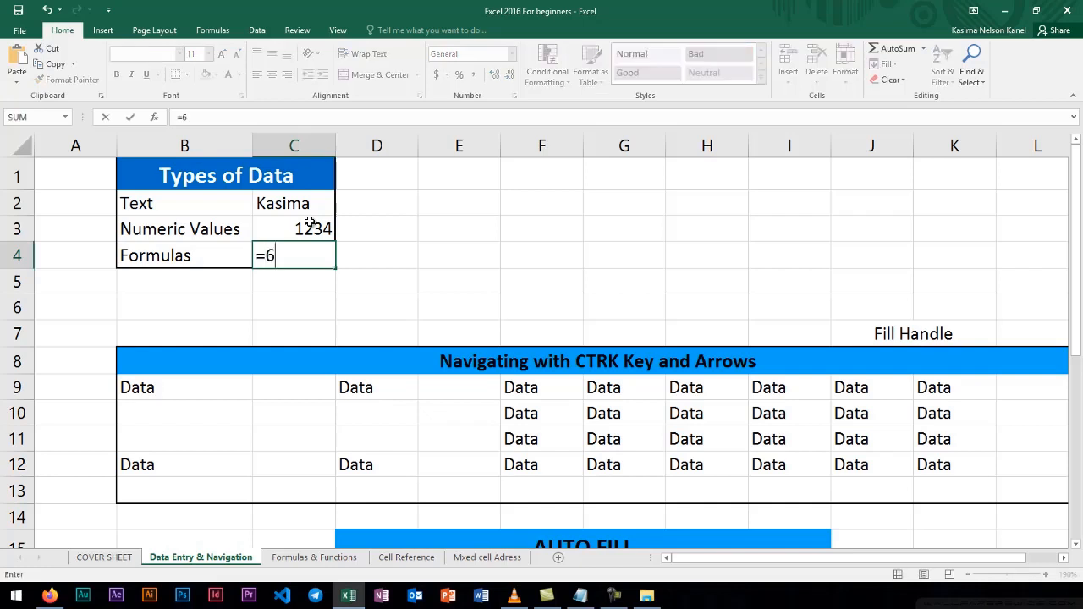
type("+2")
key("Return")
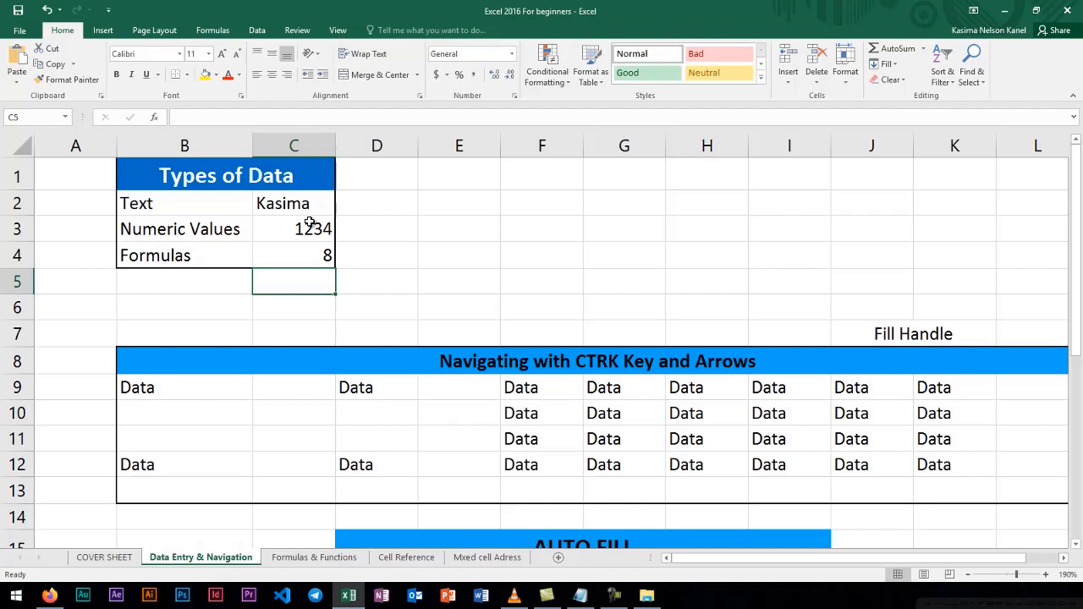
Select individual Data cells one after another in rows 9 to 12 of the navigation table, finishing on D12.
scroll(315, 333, "down", 1)
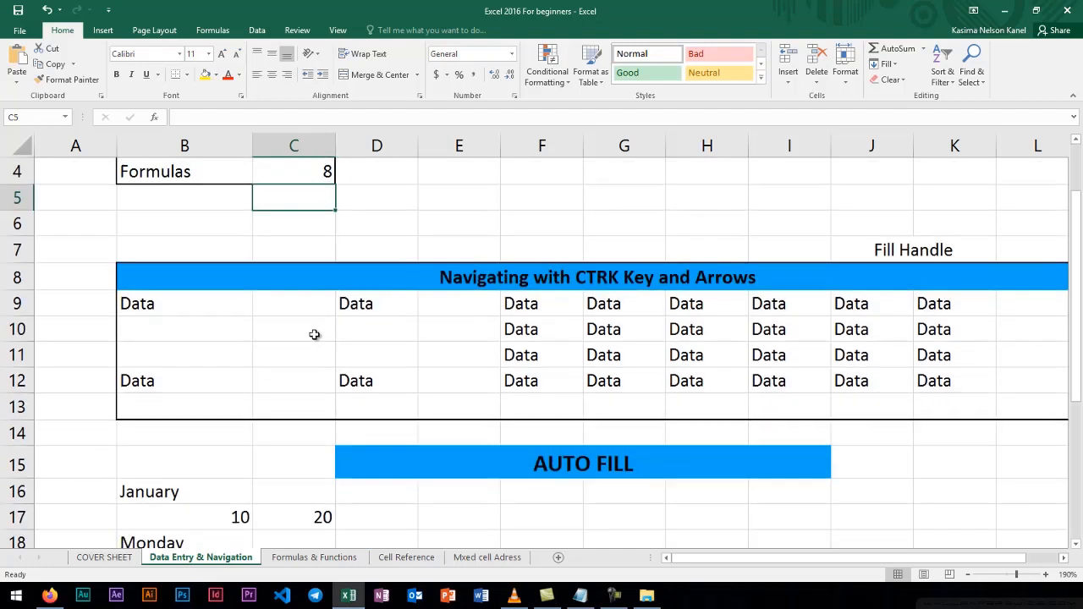
left_click(150, 313)
left_click(357, 299)
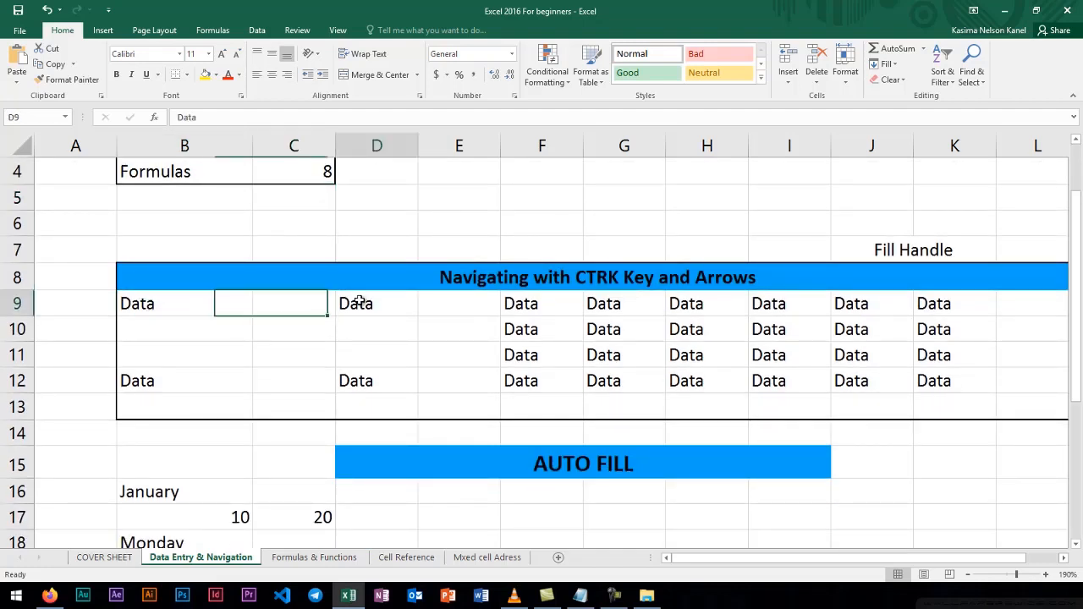
left_click(524, 312)
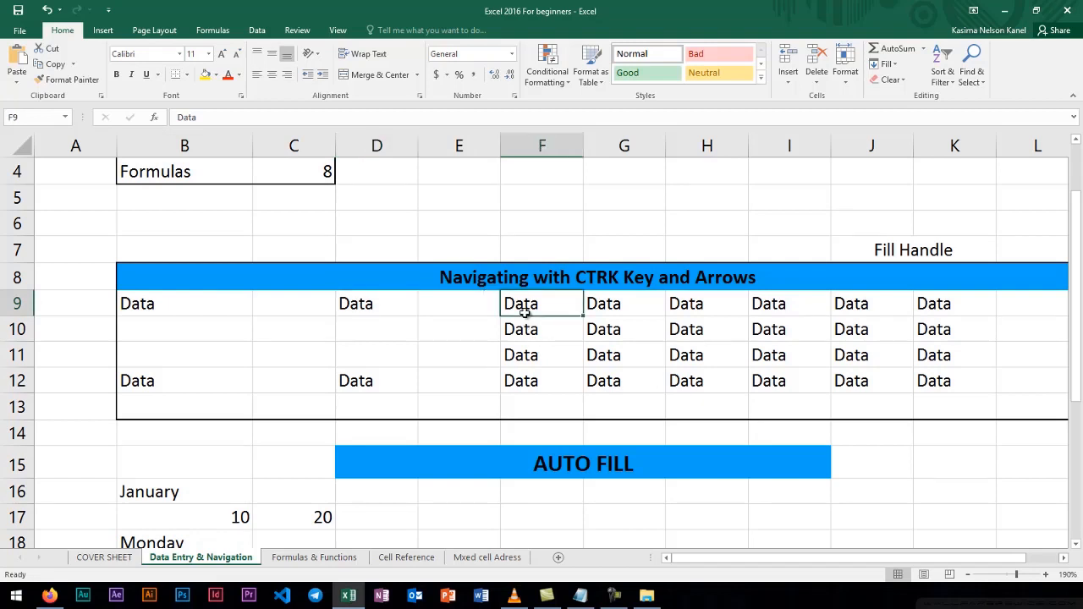
left_click(531, 332)
left_click(520, 353)
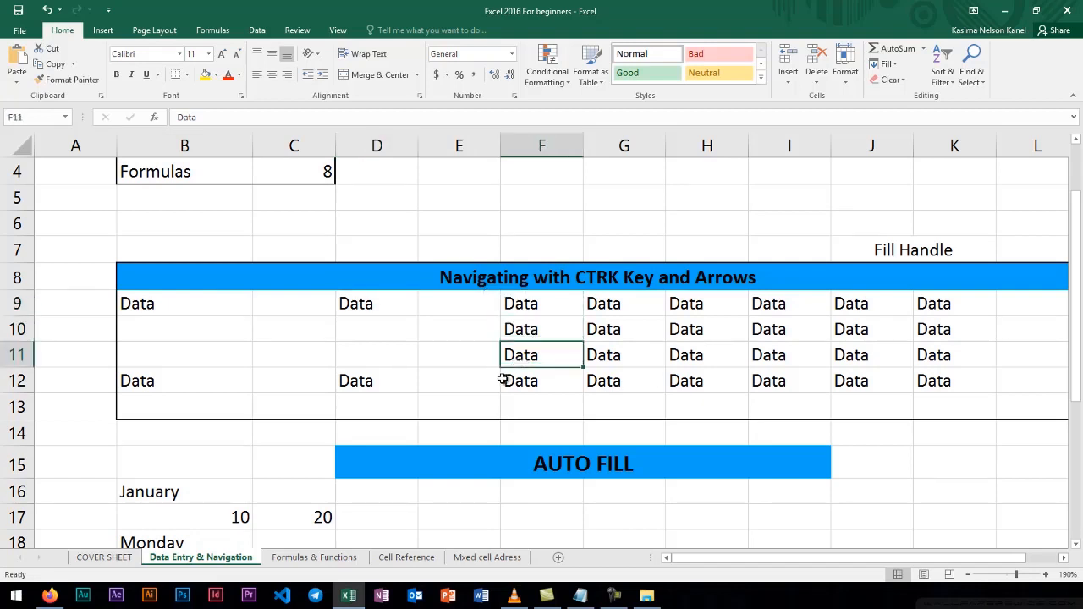
left_click(508, 378)
left_click(344, 382)
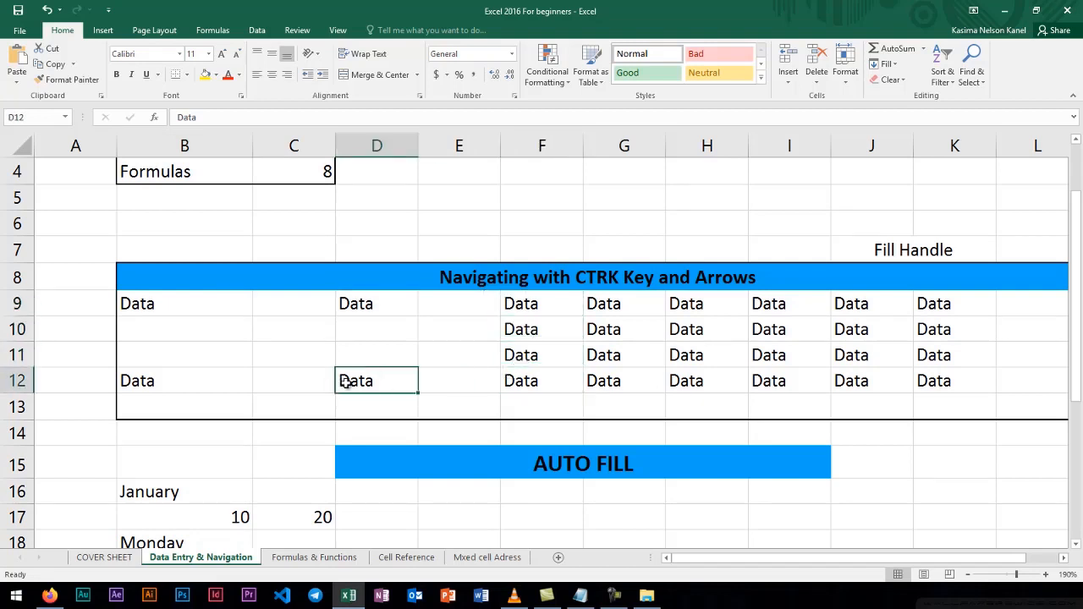
Show how cell addresses work by selecting column D, row 9, their intersection D9, and cell B9.
left_click(390, 147)
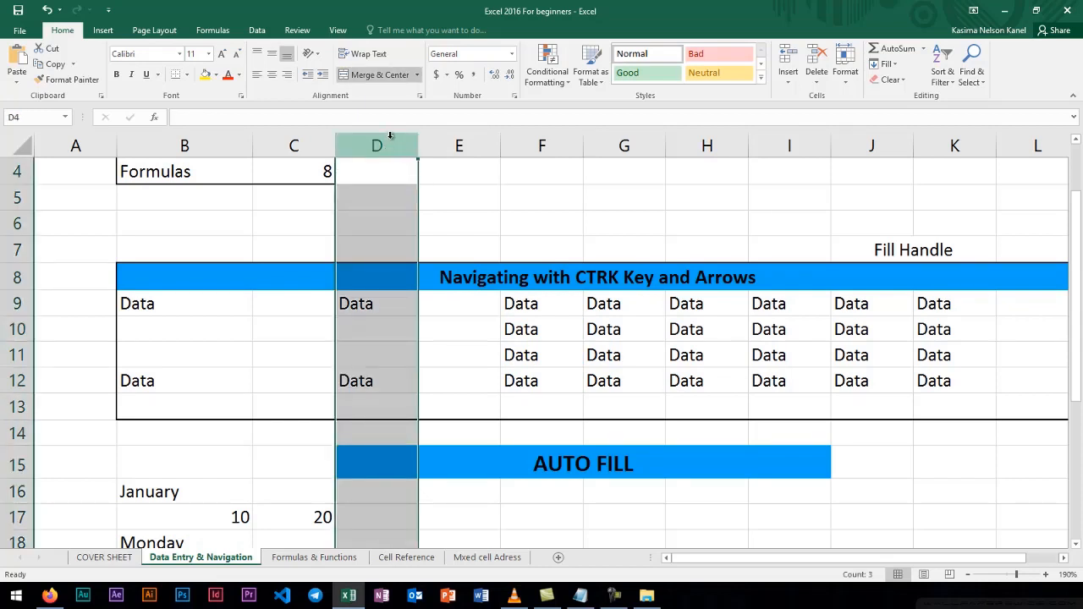
left_click(494, 218)
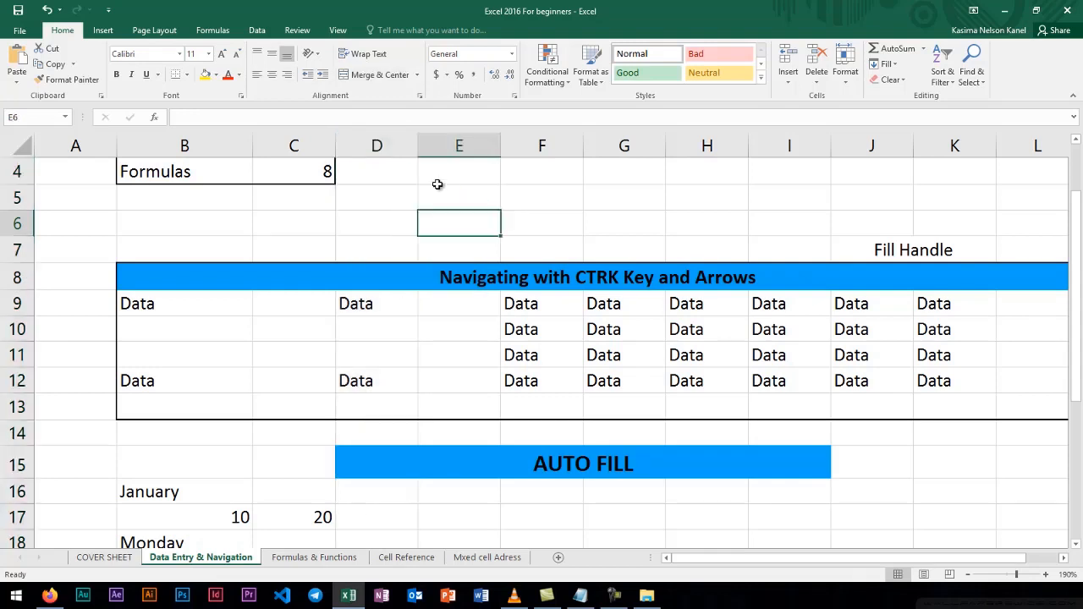
left_click(378, 137)
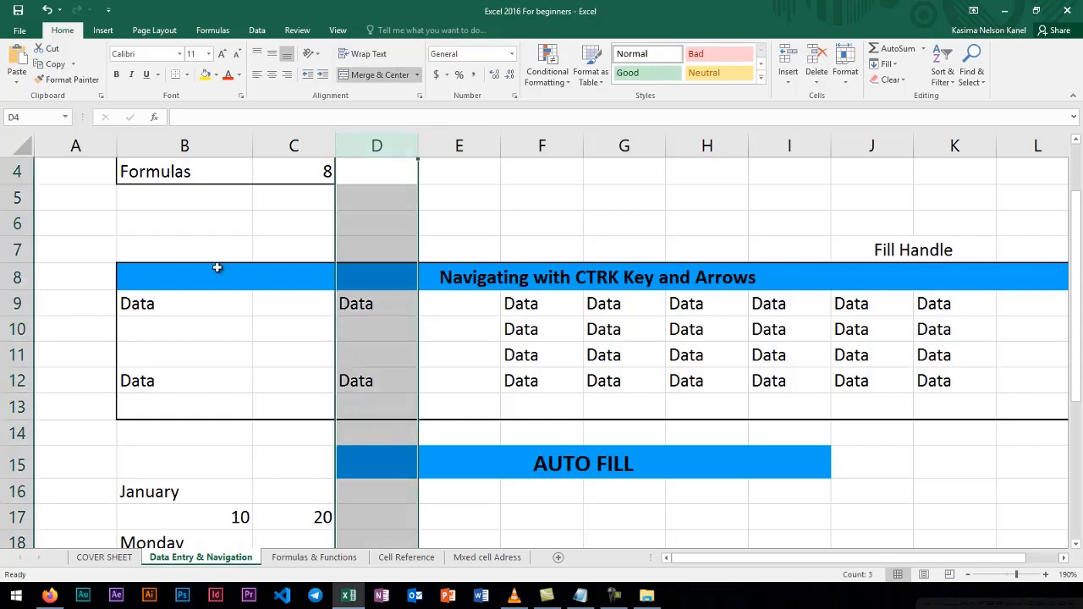
left_click(12, 306)
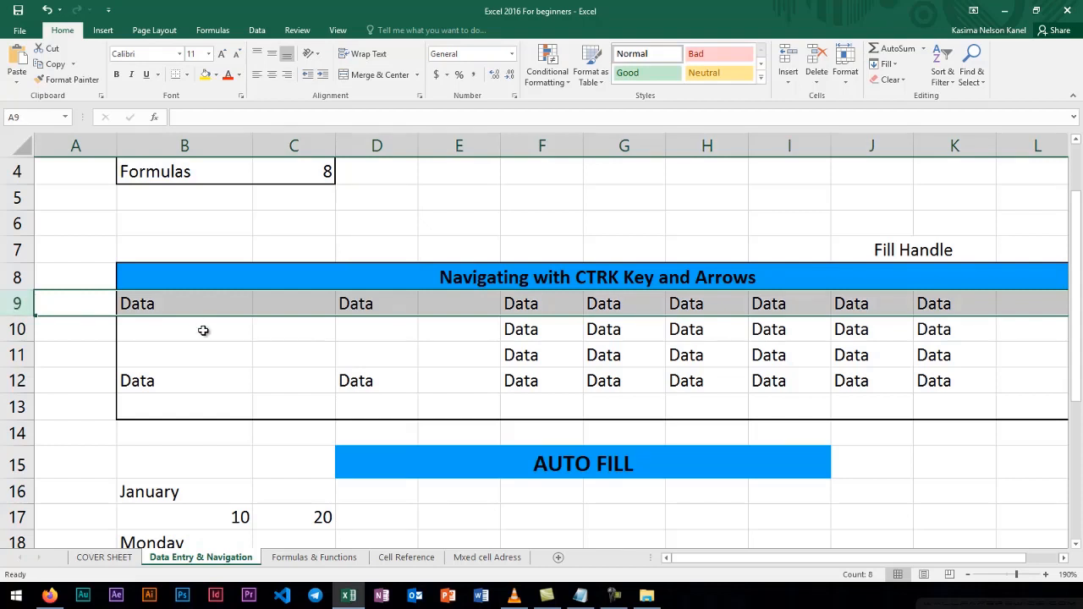
left_click(381, 309)
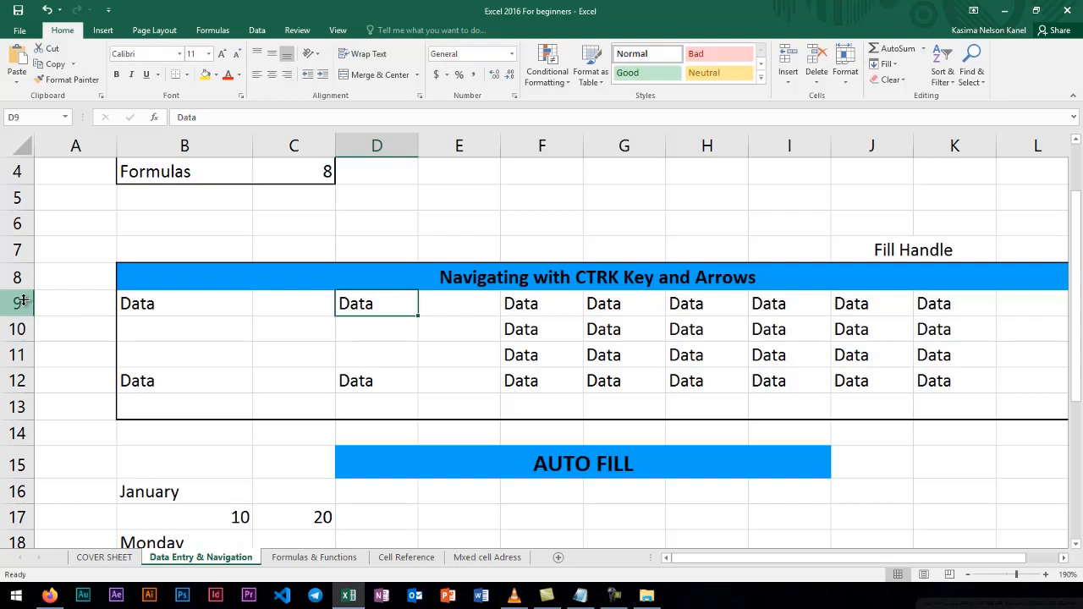
left_click(140, 302)
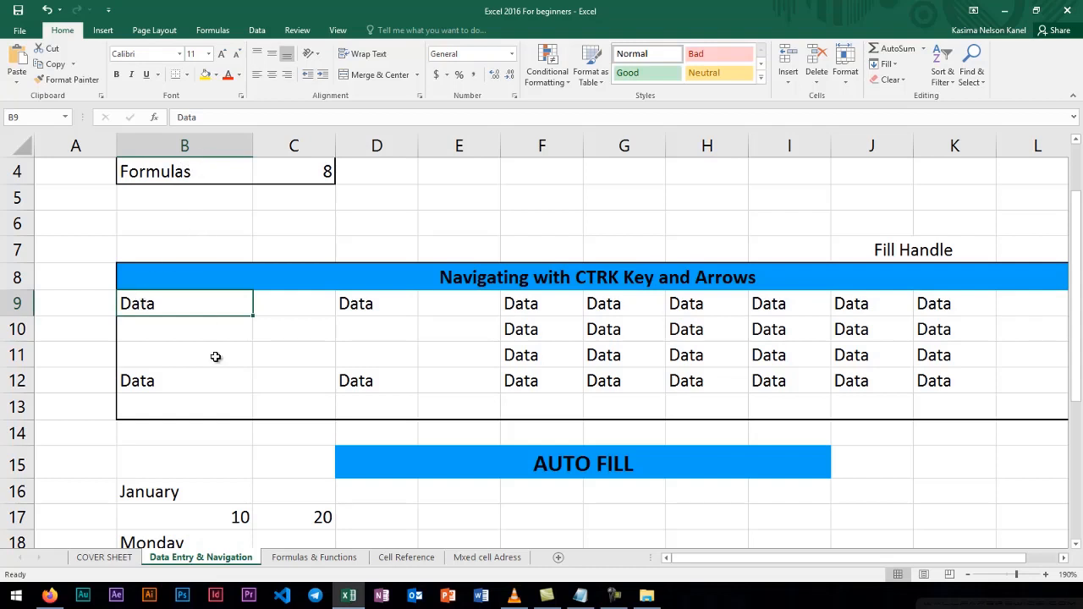
Switch between the COVER SHEET, Data Entry & Navigation and Formulas & Functions worksheets, returning to COVER SHEET.
left_click(107, 559)
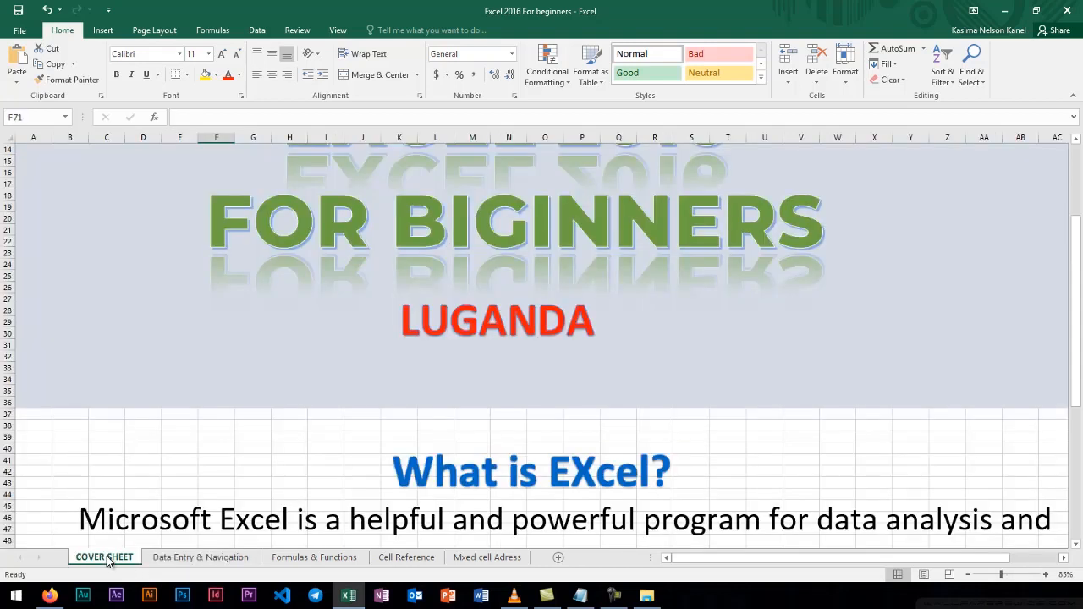
left_click(178, 559)
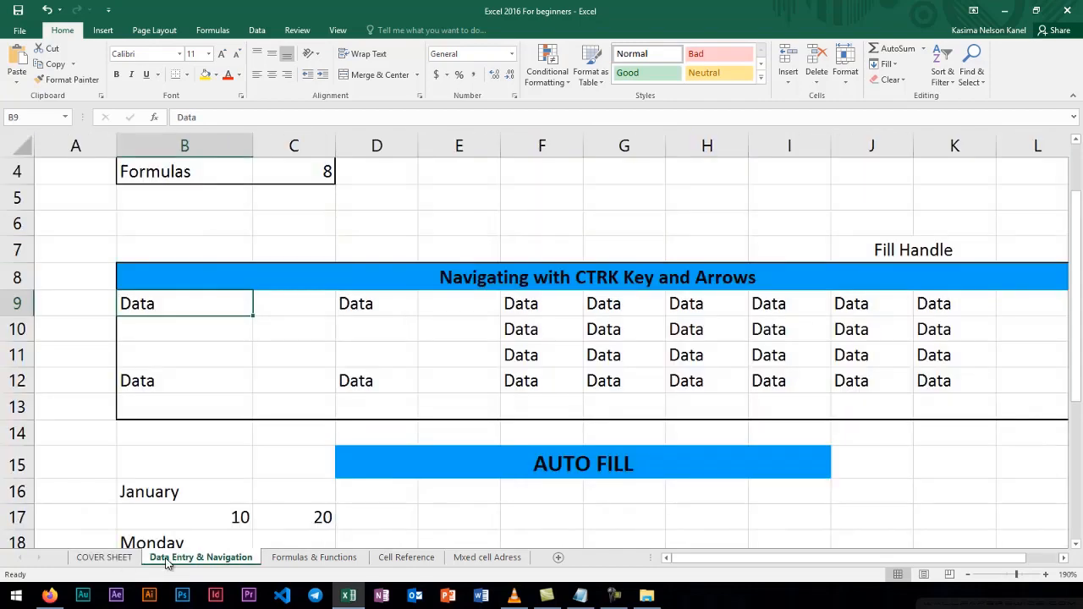
left_click(310, 559)
left_click(218, 557)
left_click(109, 559)
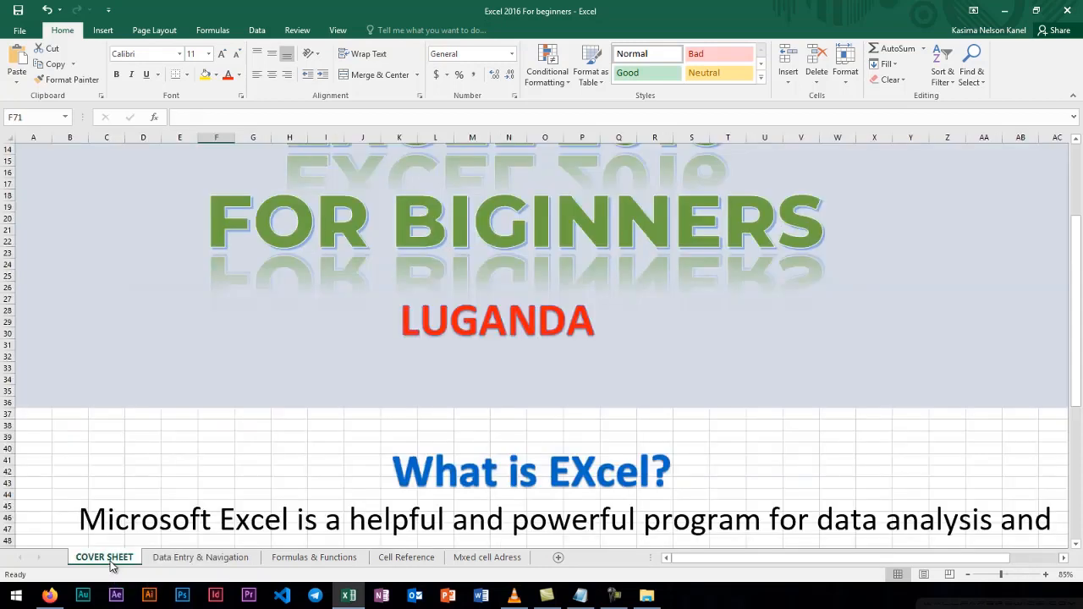
Insert a new worksheet after COVER SHEET and open its name for editing.
left_click(559, 564)
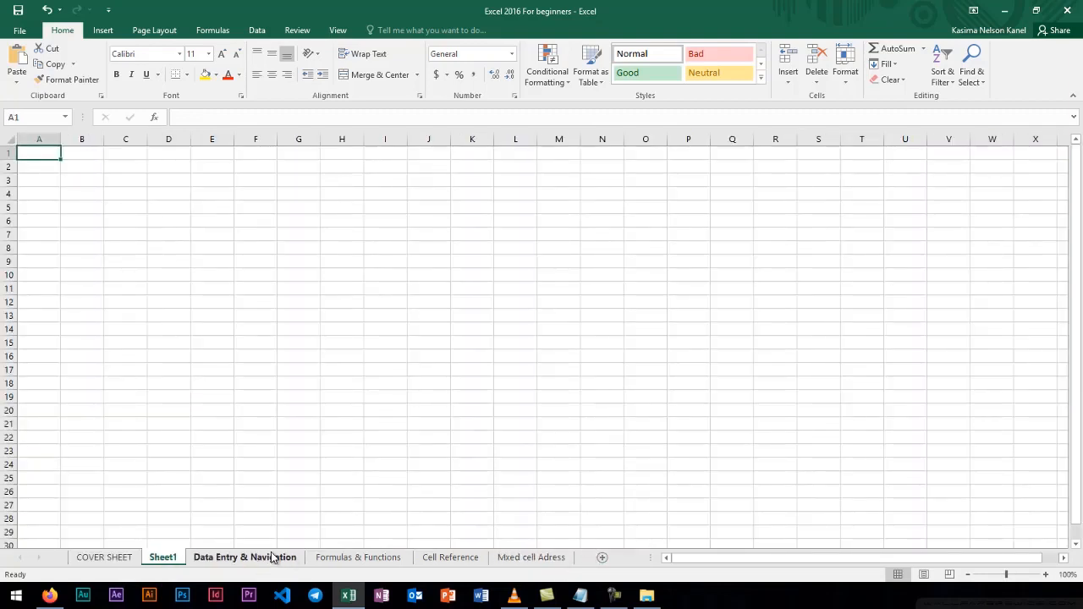
double_click(166, 557)
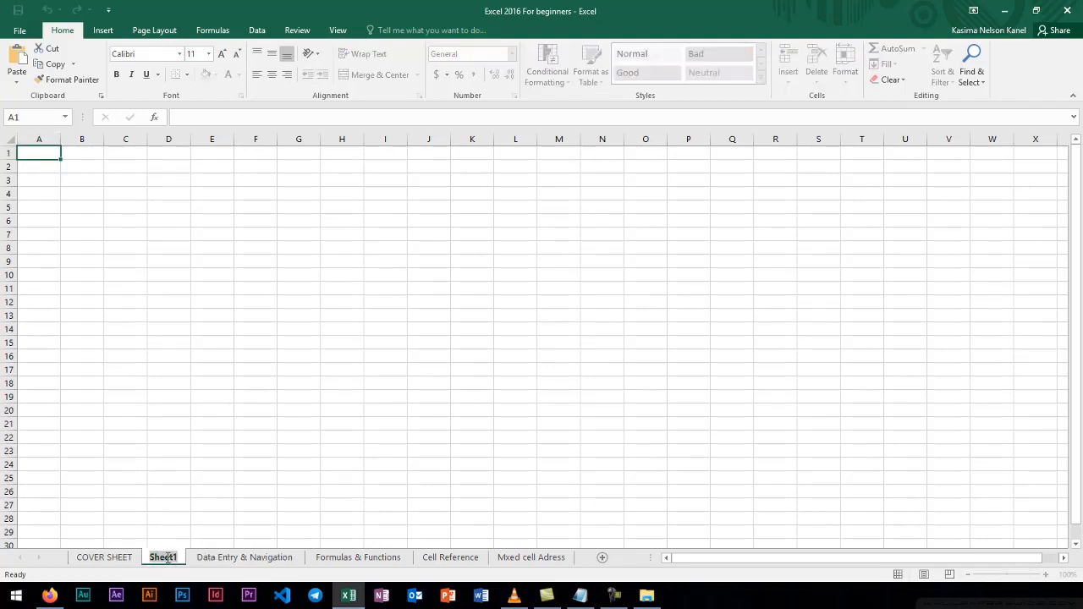
left_click(188, 564)
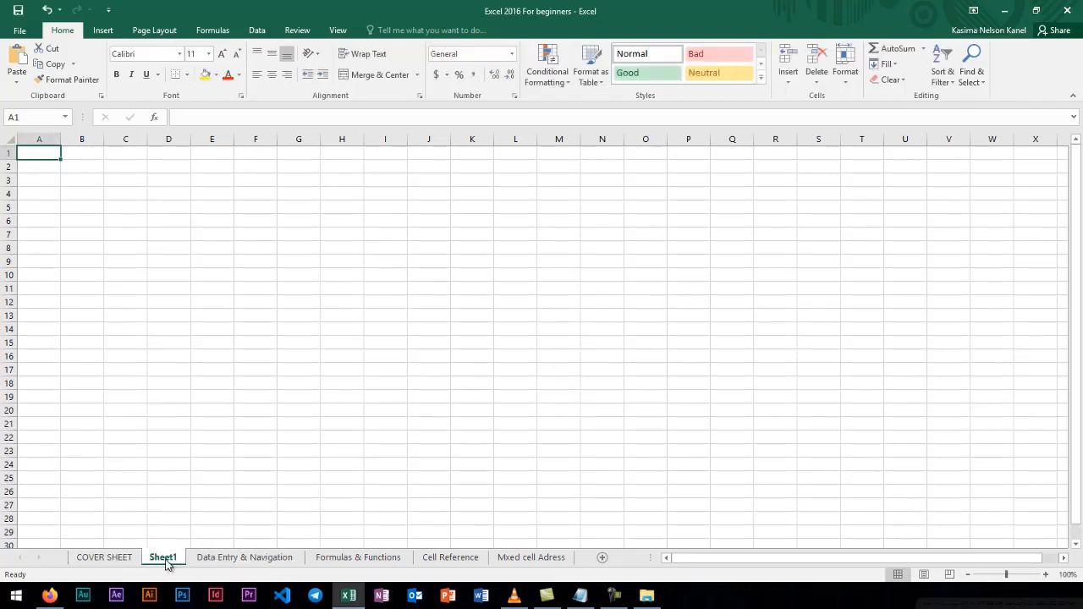
right_click(166, 562)
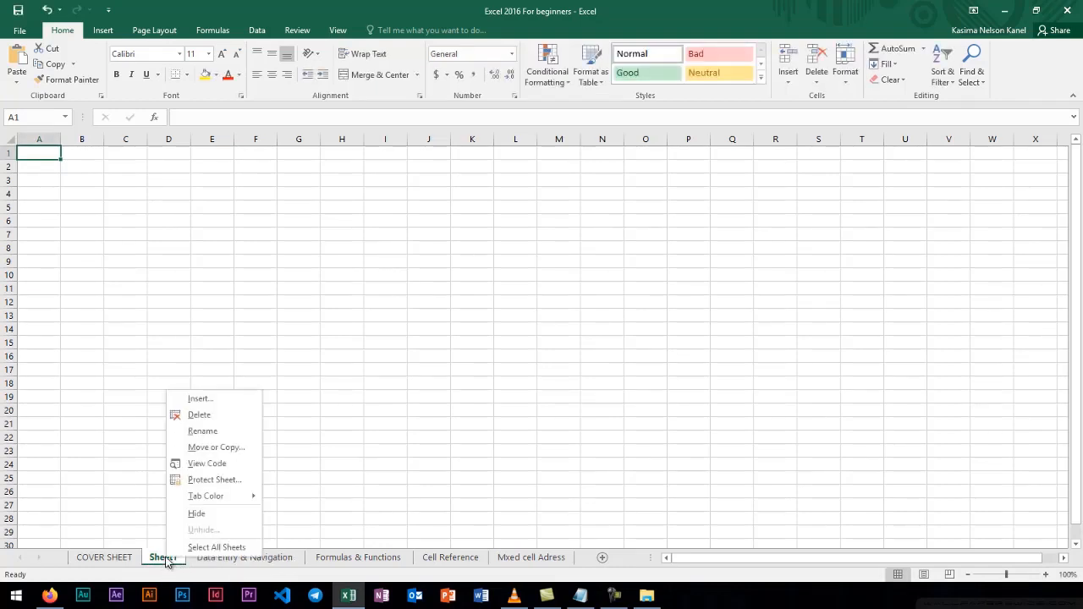
left_click(209, 431)
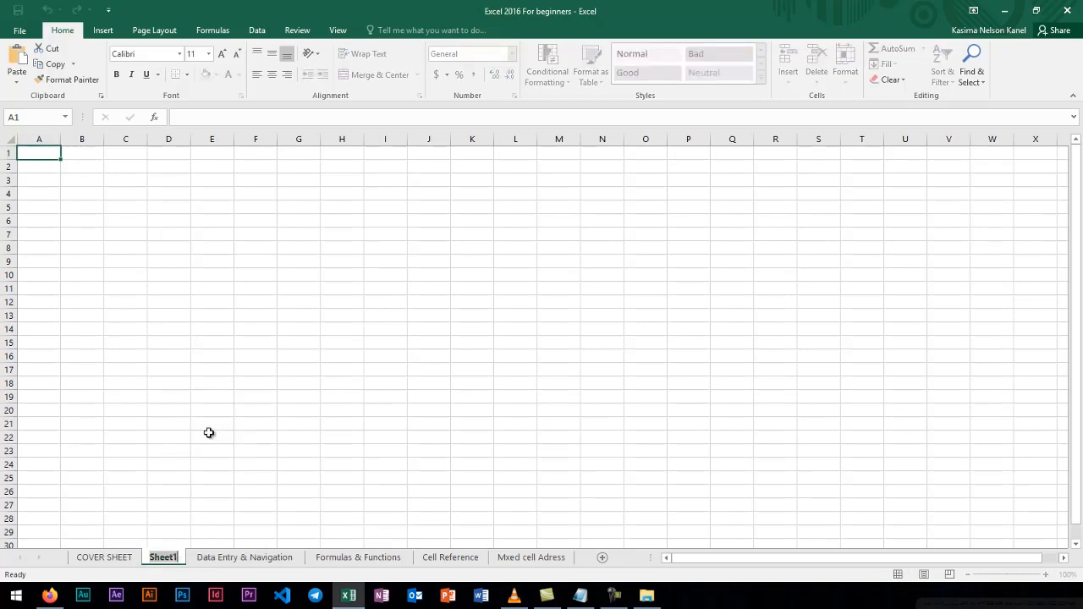
left_click(203, 562)
left_click(203, 560)
left_click(169, 558)
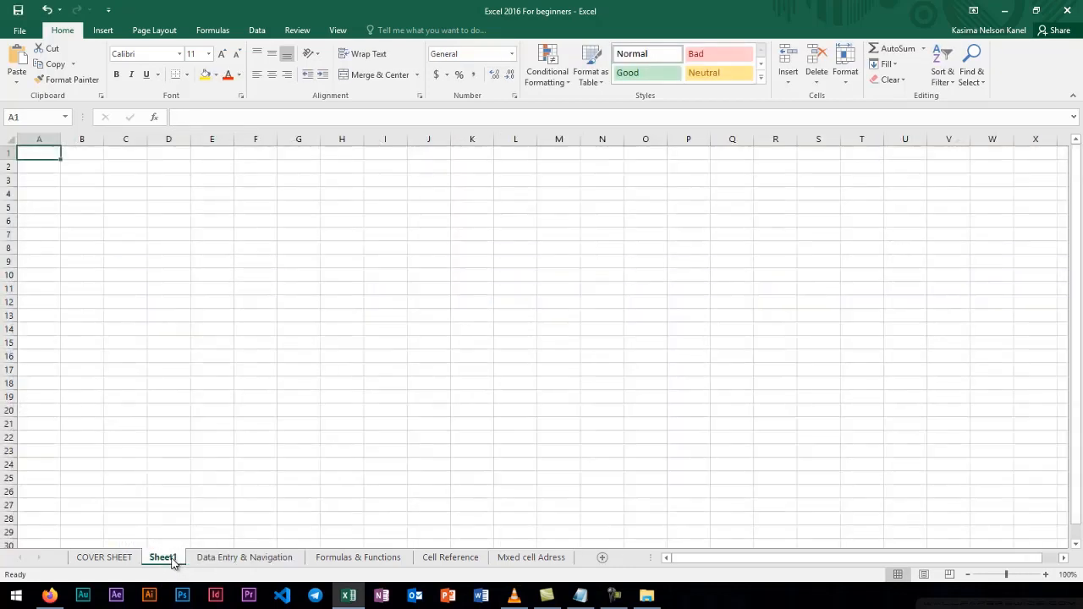
Delete the Sheet1 worksheet and select cell B9 on the Data Entry & Navigation sheet.
right_click(172, 562)
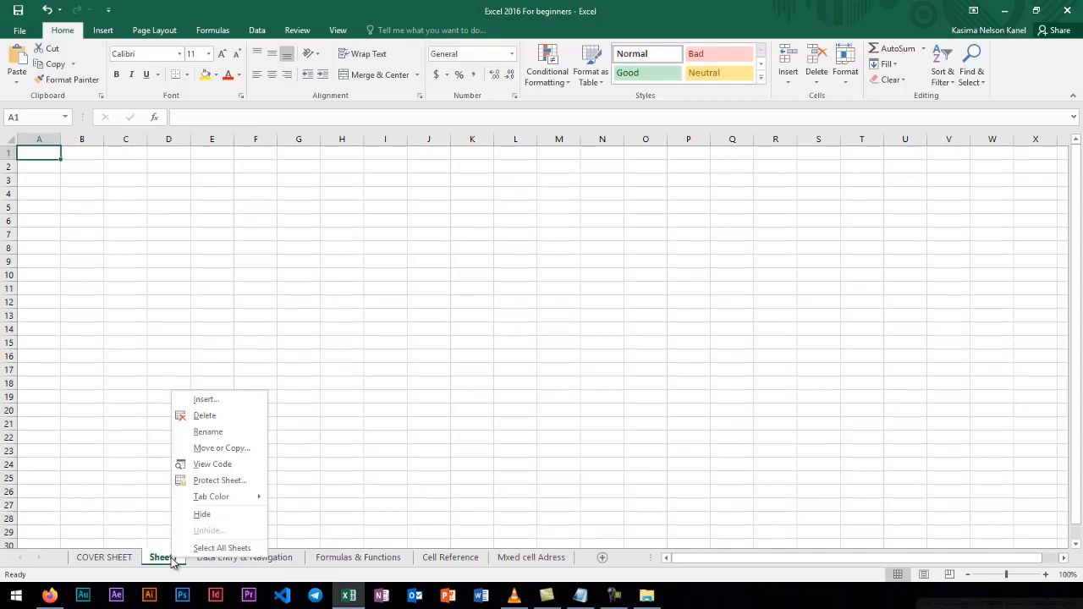
left_click(206, 416)
left_click(170, 336)
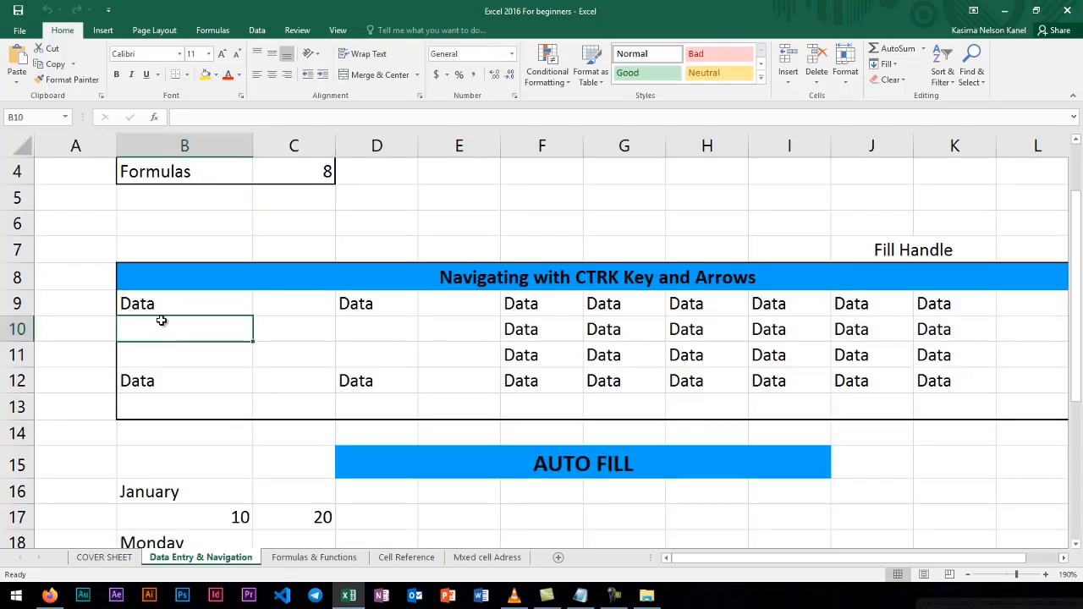
left_click(160, 309)
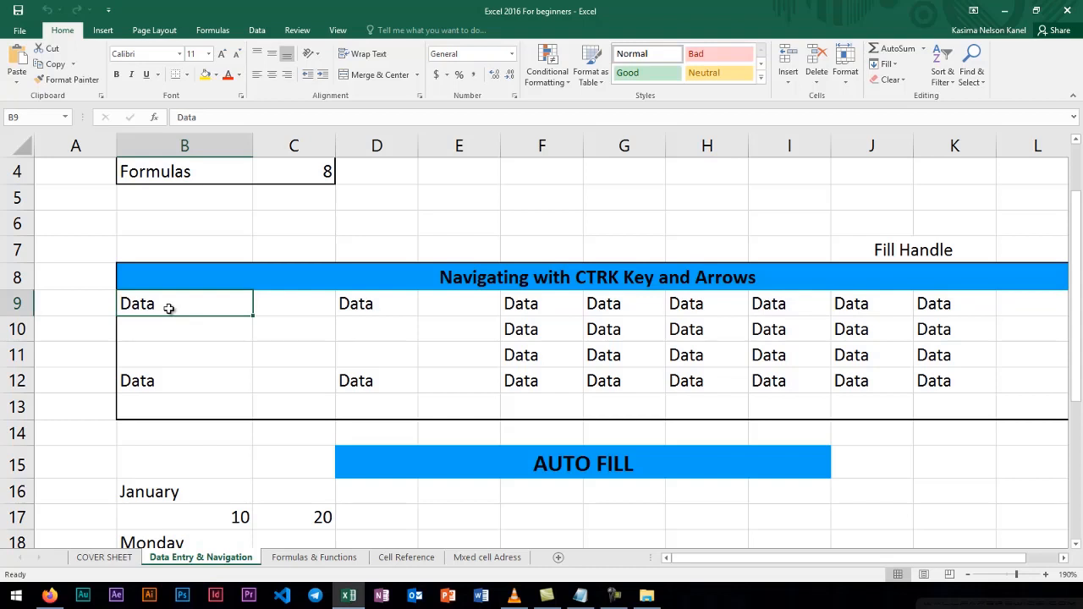
Enter 34 in the empty cell C11 of the navigation table, erase the entry and select D12.
scroll(168, 307, "down", 1)
scroll(174, 308, "down", 1, "ctrl")
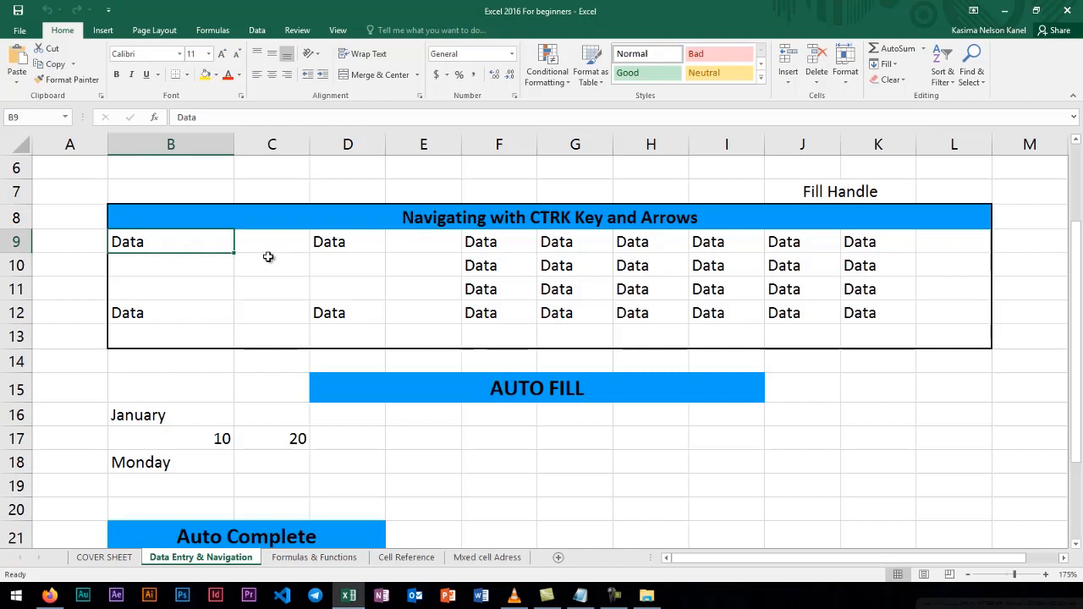
left_click(180, 271)
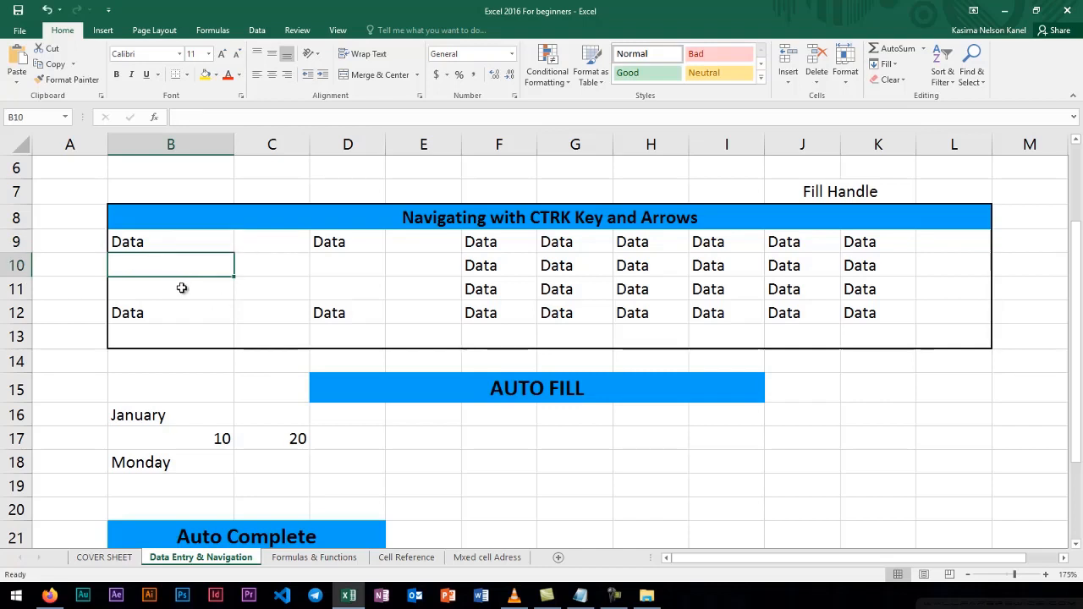
left_click(271, 296)
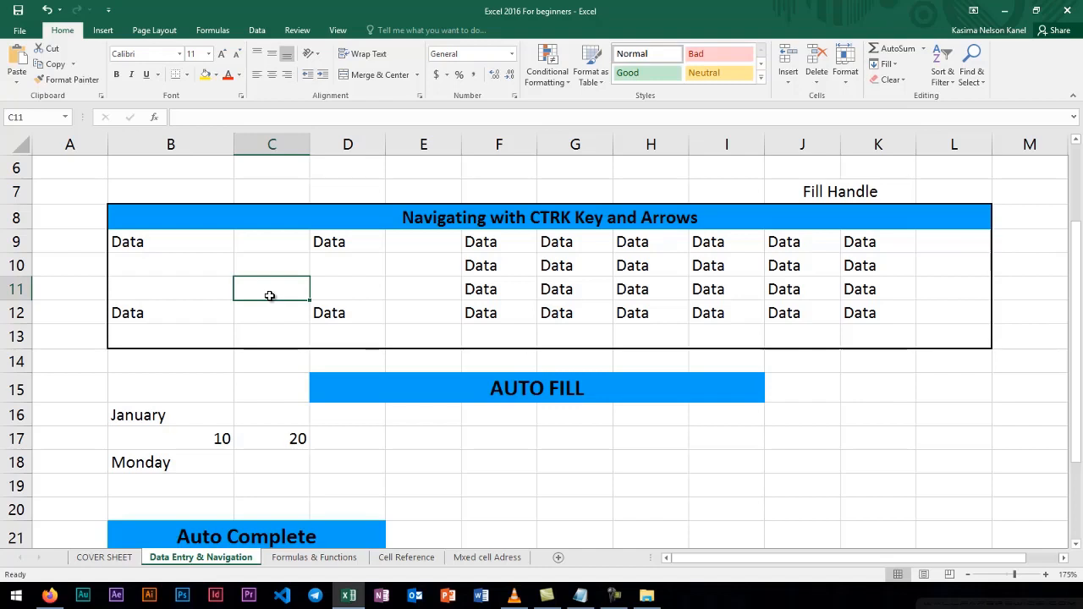
type("34")
key("BackSpace")
key("BackSpace")
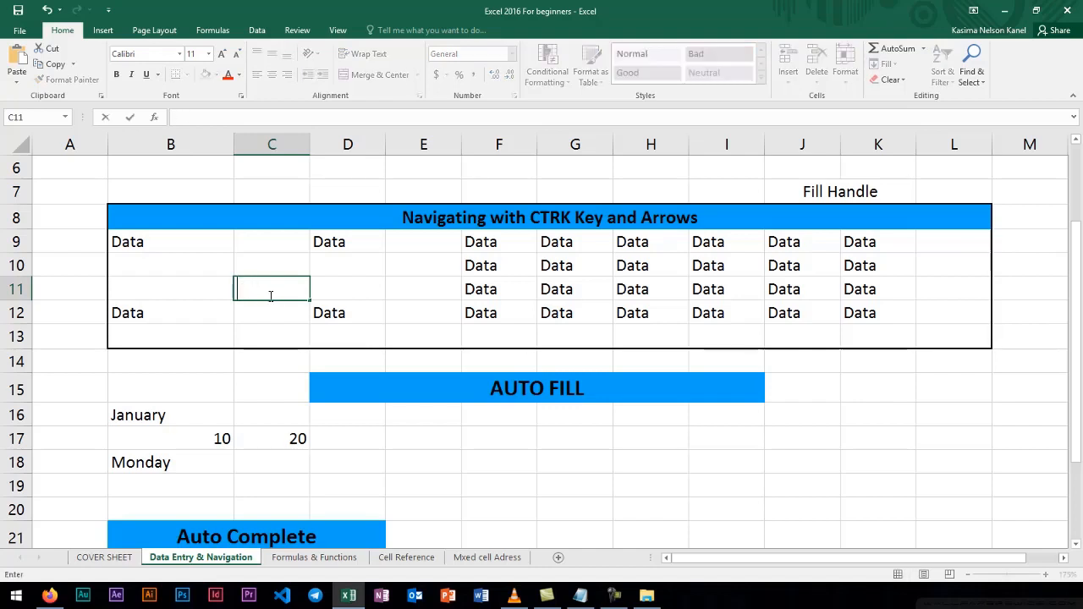
left_click(352, 320)
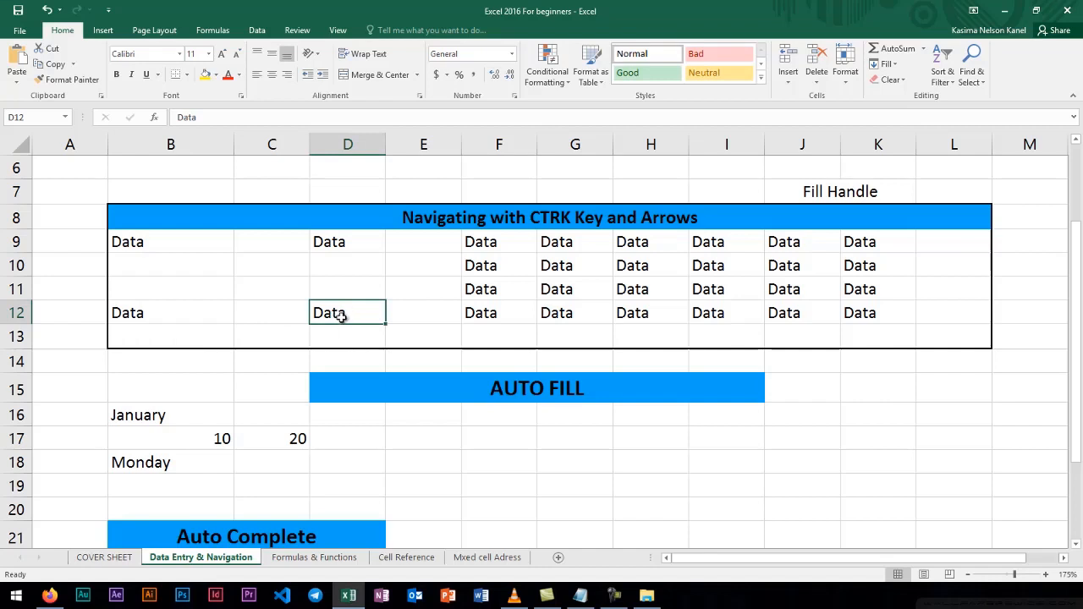
Edit the text of D12 in place by inserting an extra "s", and undo the edit.
double_click(334, 315)
type("sas")
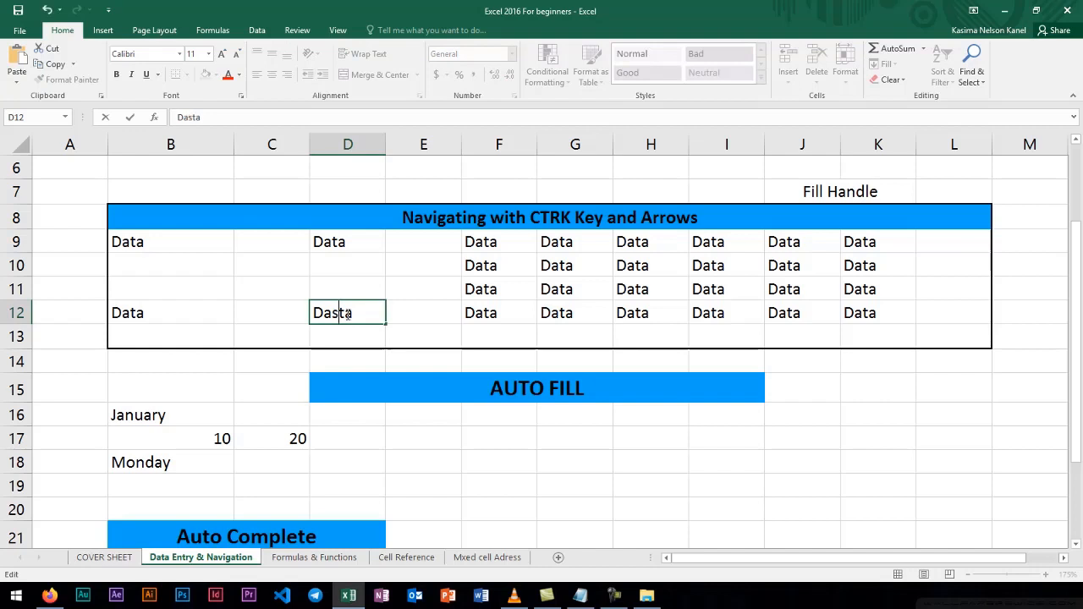
key("ctrl+z")
left_click(356, 289)
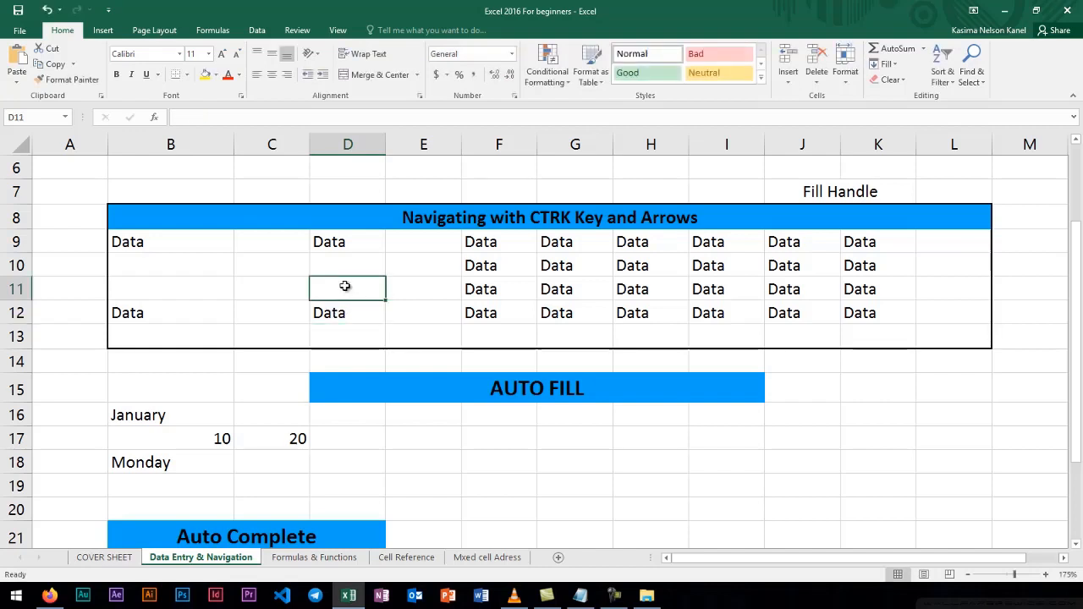
Jump between edges of the data blocks, from B9 through B12, D12, D9, F9 and F12 to K9.
left_click(181, 243)
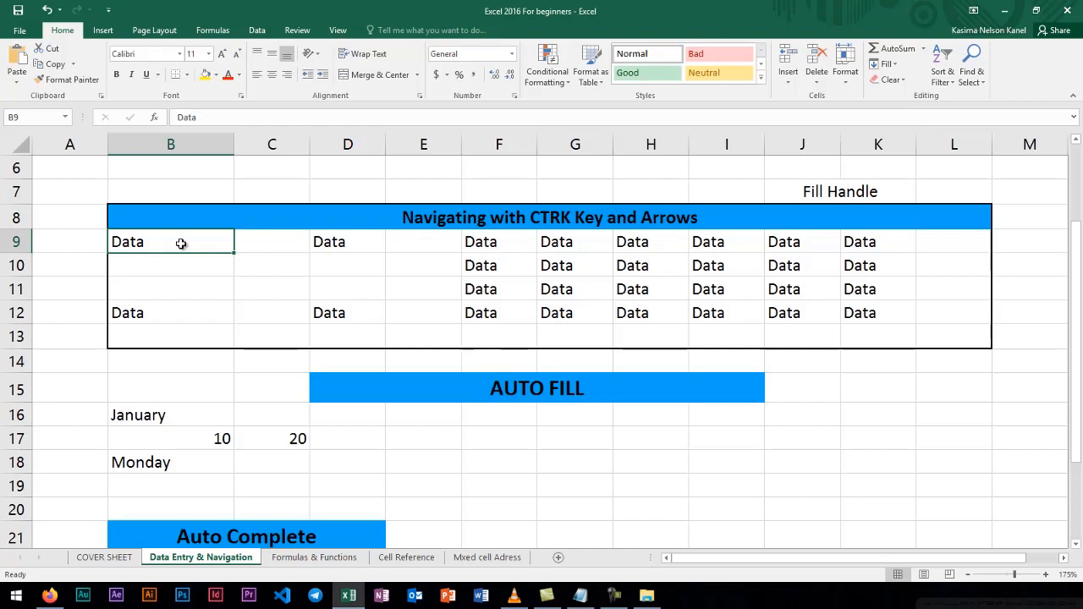
key("ctrl+Down")
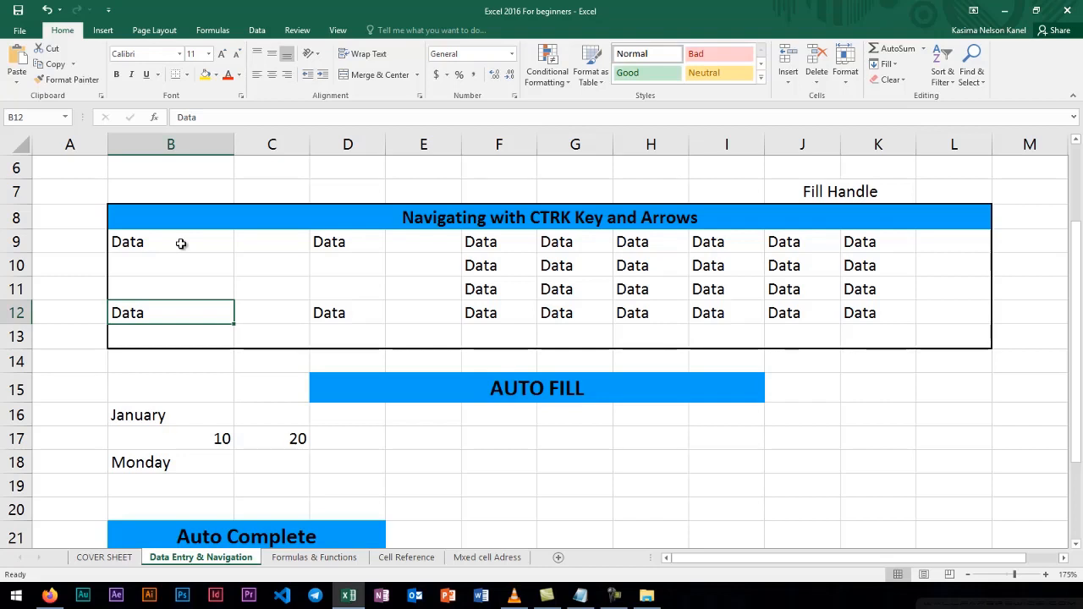
key("ctrl+Right")
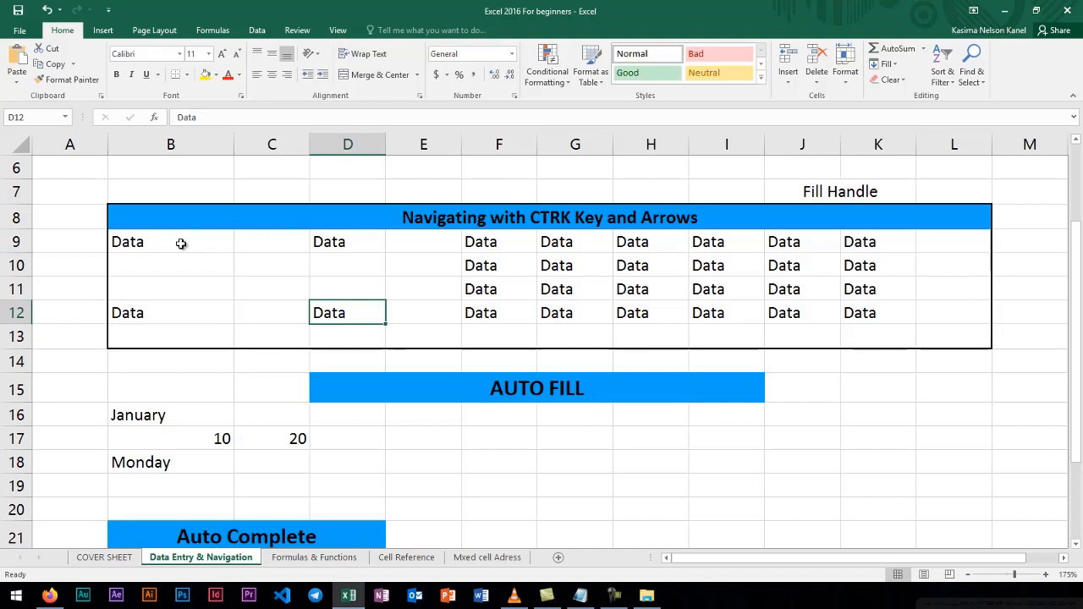
key("ctrl+Up")
key("ctrl+Right")
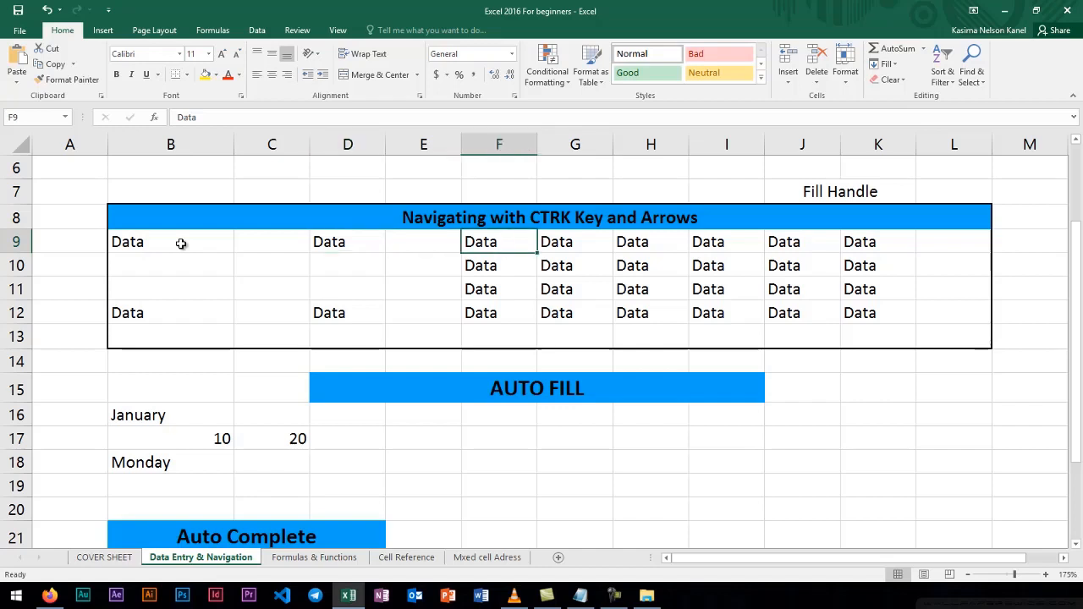
key("ctrl+Down")
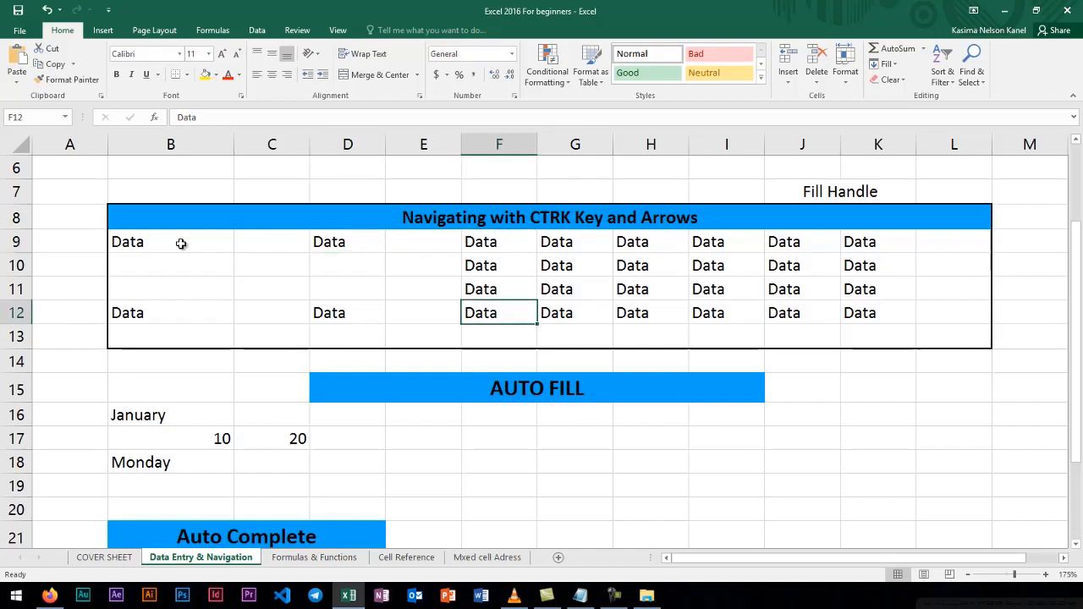
key("ctrl+Up")
key("ctrl+Right")
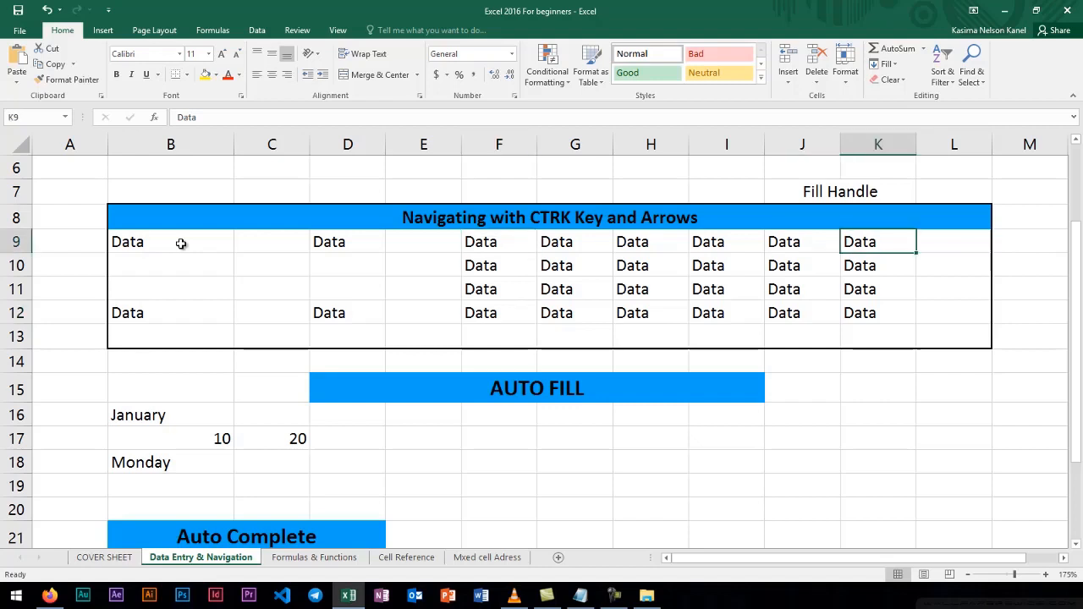
Jump from K9 to the far end of row 9 and back across the data blocks to B9.
key("ctrl+Right")
key("ctrl+Left")
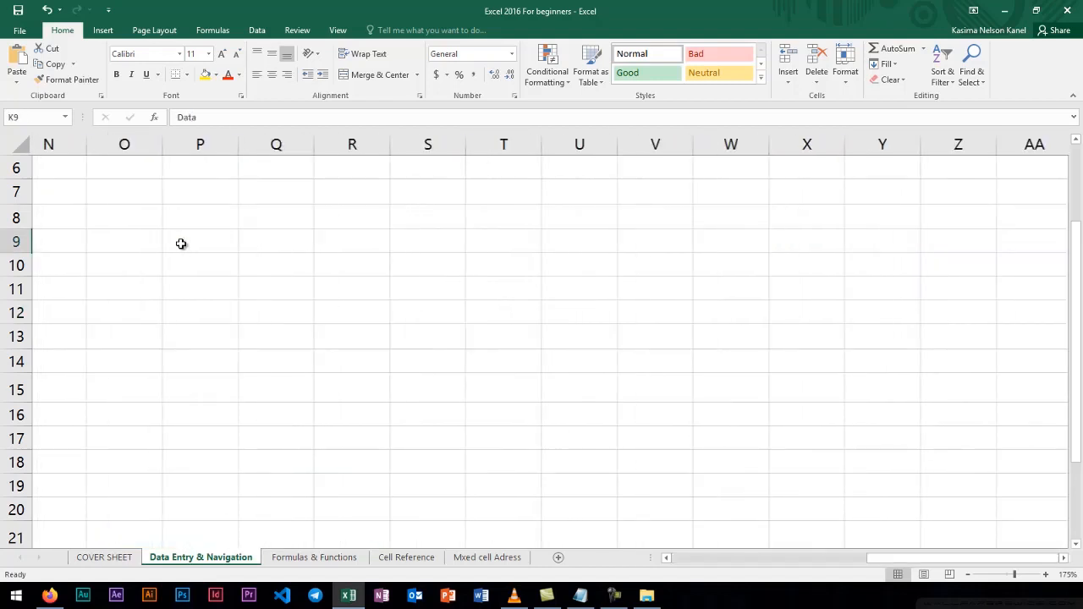
key("ctrl+Left")
key("ctrl+Left")
key("ctrl+Left")
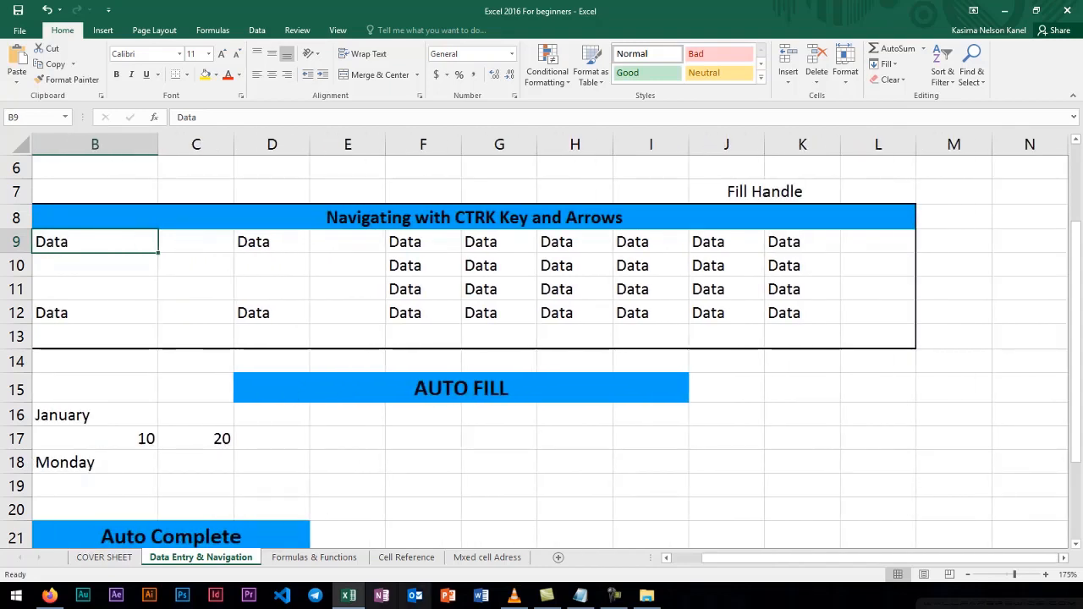
left_click_drag(729, 559, 707, 561)
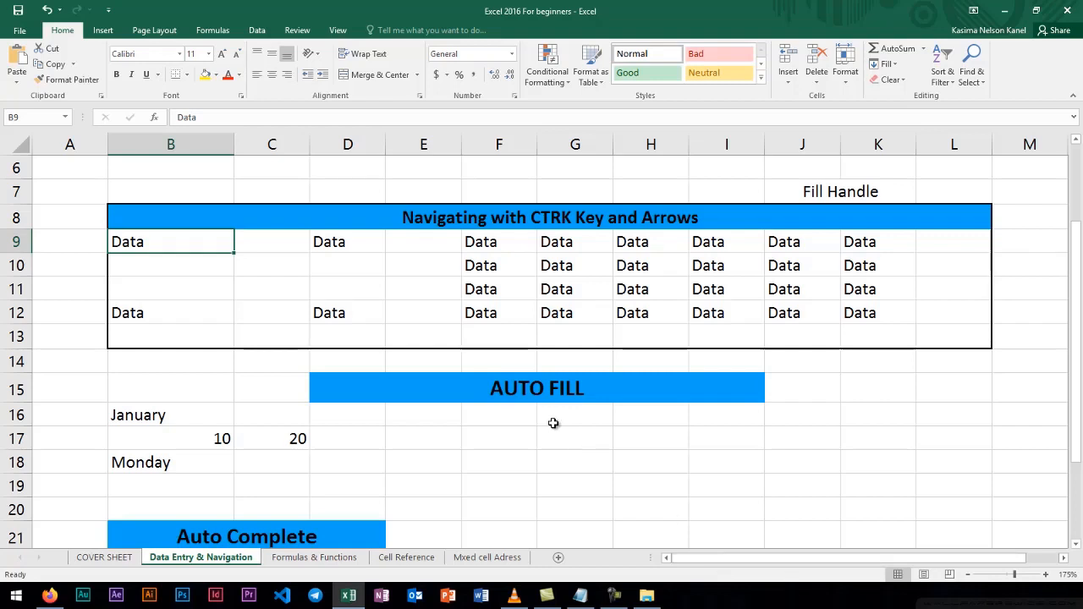
Auto-fill the month series from January in B16 across row 16 to November in L16.
scroll(553, 423, "down", 1)
scroll(553, 424, "down", 1)
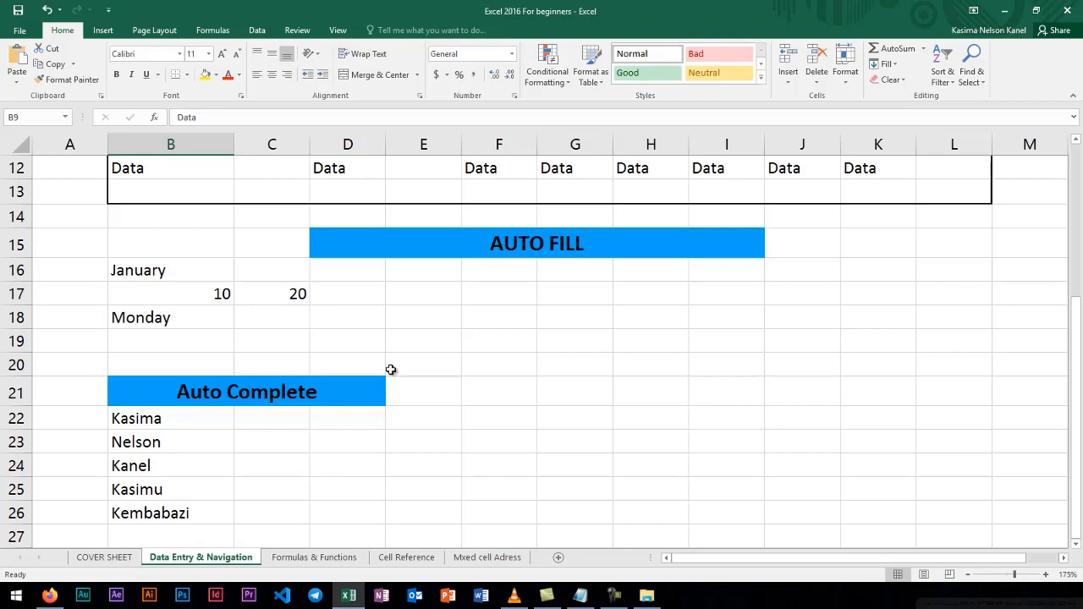
left_click(451, 245)
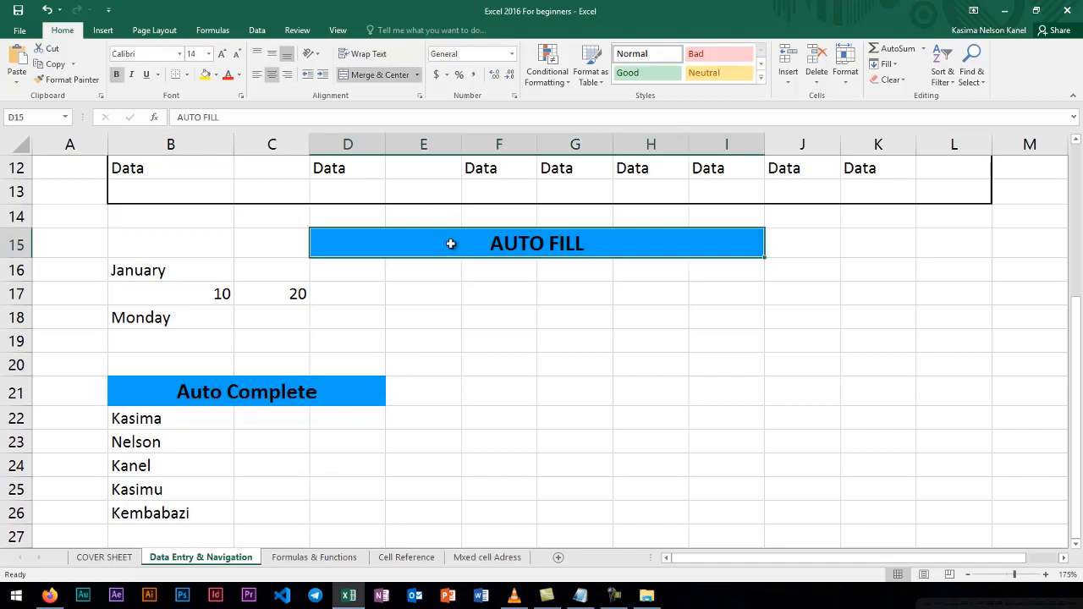
left_click(135, 277)
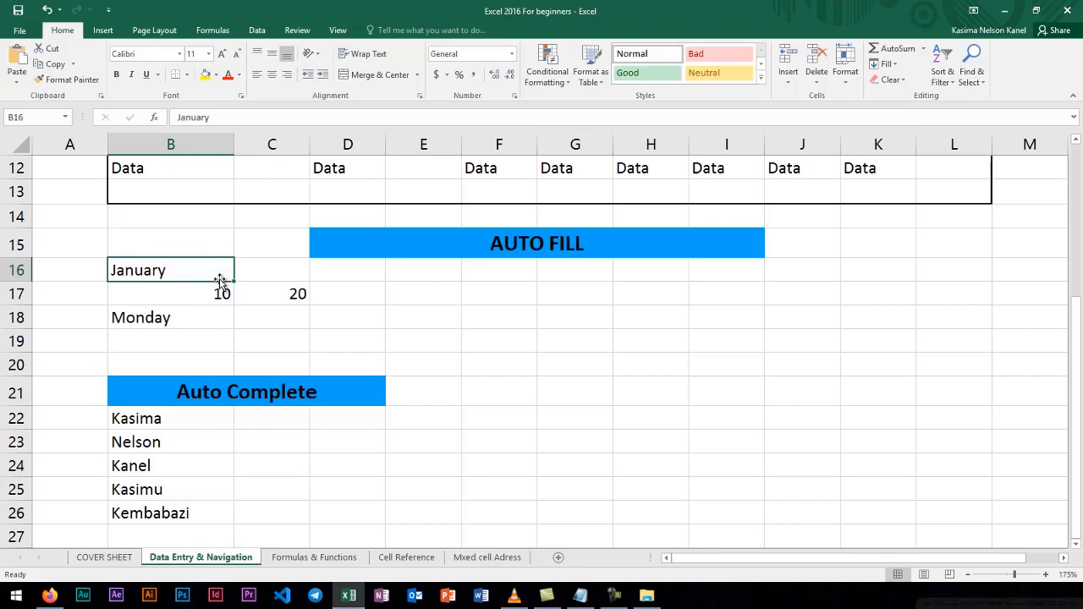
left_click(266, 270)
left_click(168, 271)
left_click_drag(233, 283, 977, 279)
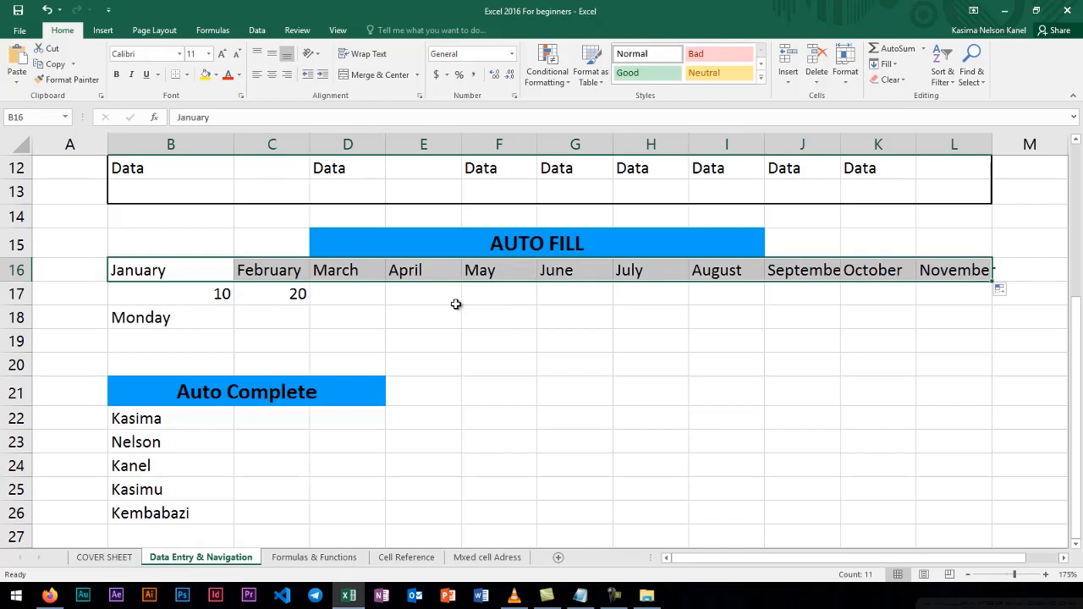
left_click(389, 312)
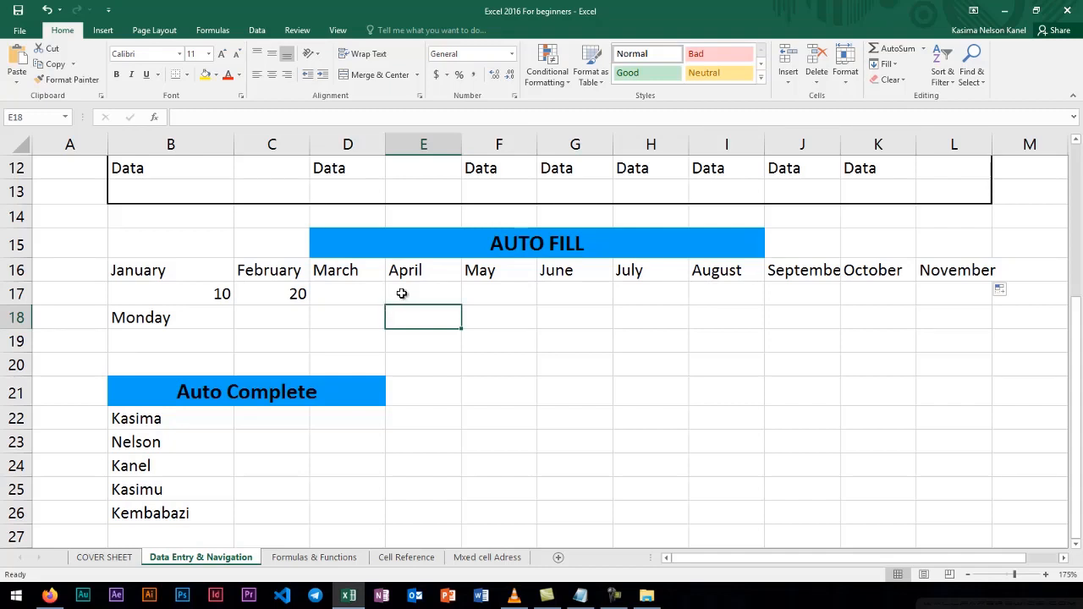
Extend the month series from November in L16 to December in M16.
left_click(929, 270)
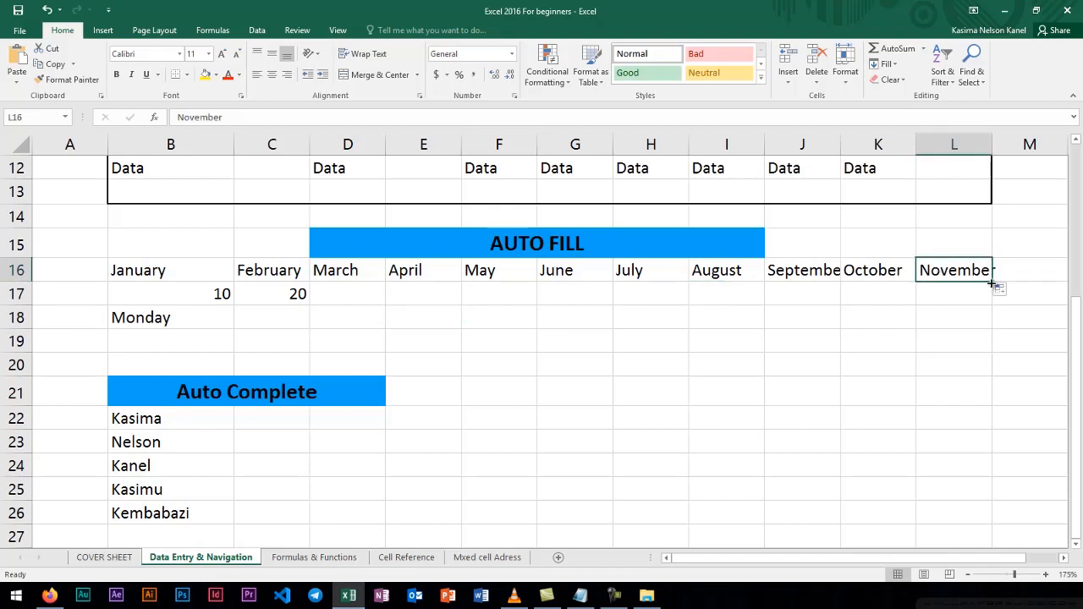
left_click_drag(988, 286, 1031, 285)
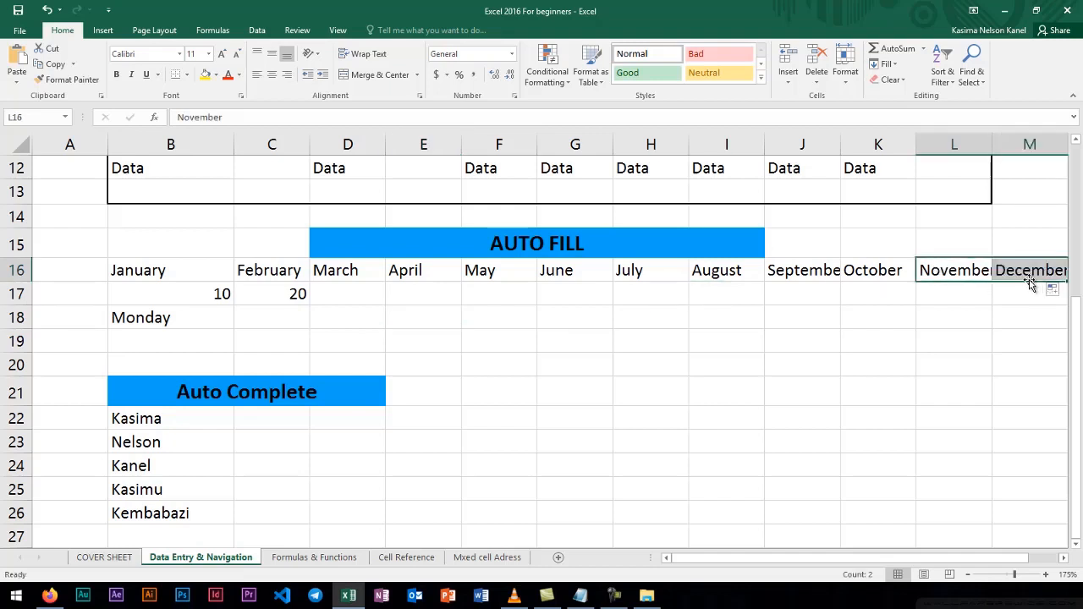
left_click(956, 294)
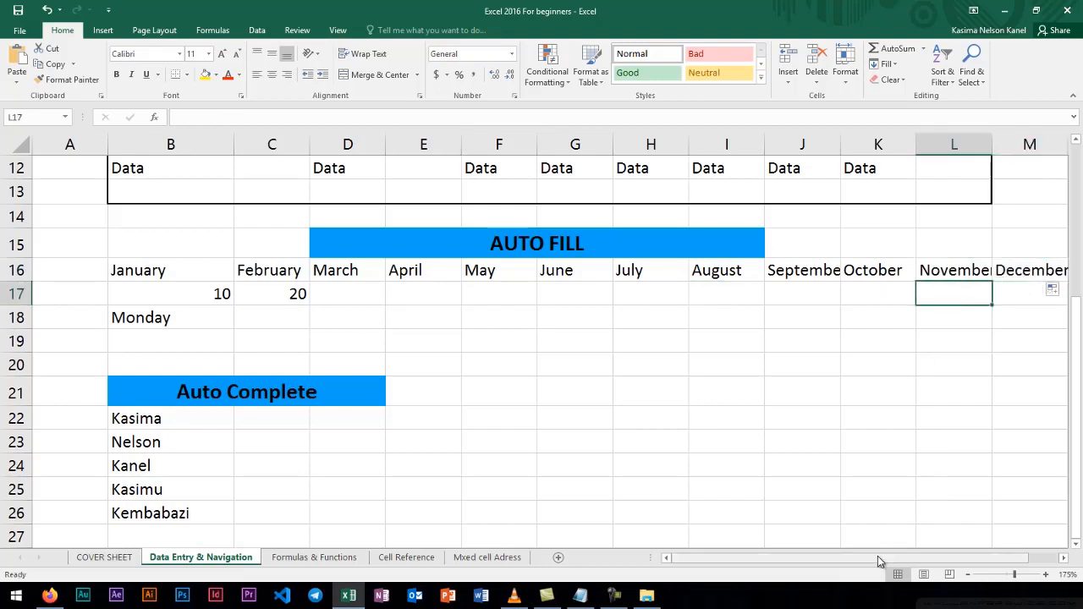
Auto-fit column J to the September entry in J16, and undo the width change.
left_click_drag(878, 557, 901, 558)
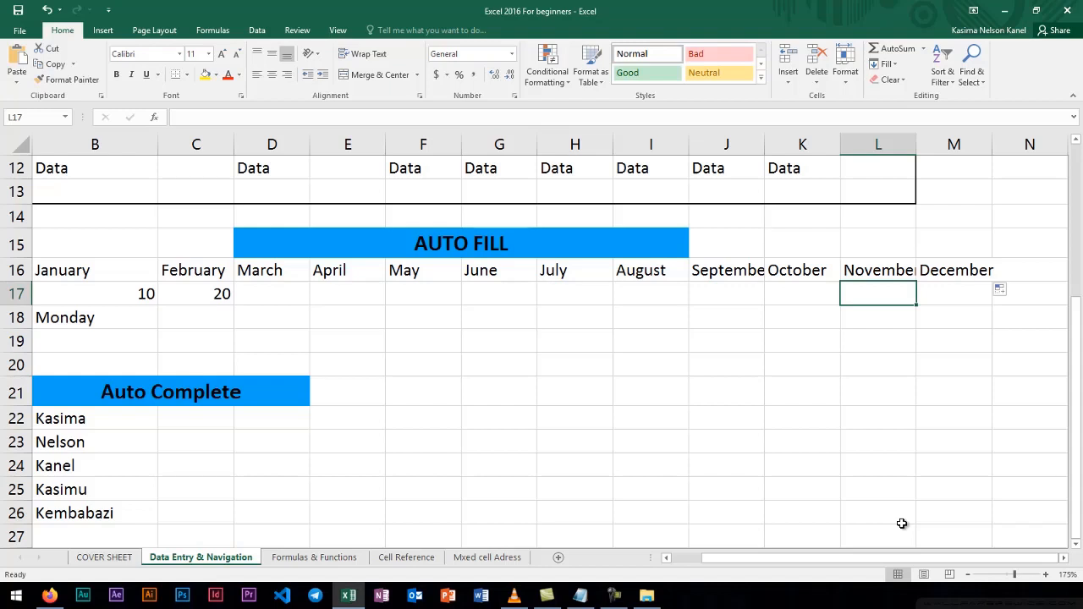
left_click(745, 285)
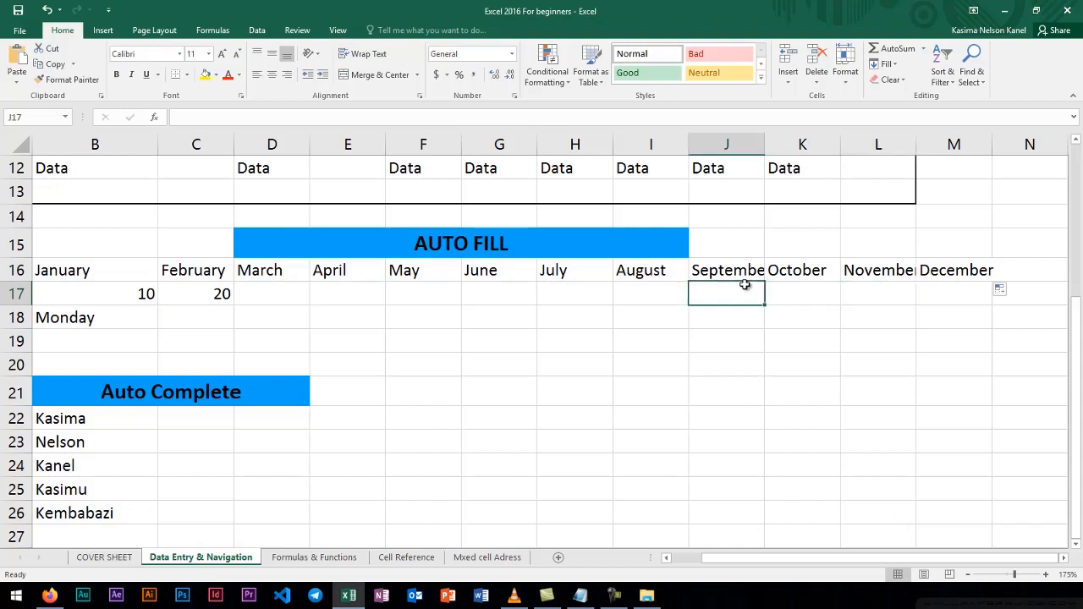
left_click(748, 269)
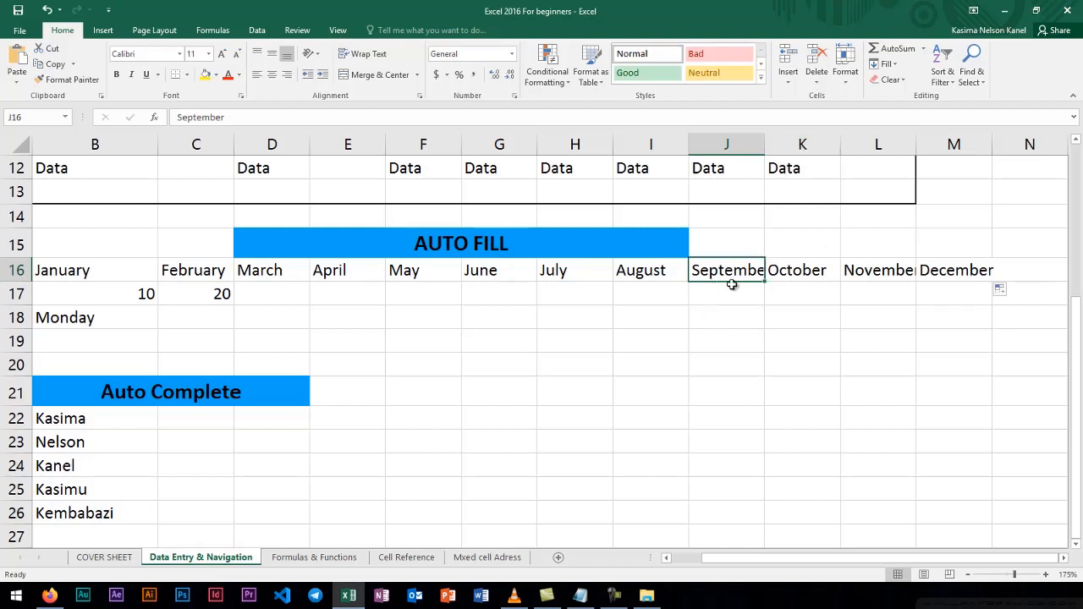
double_click(765, 148)
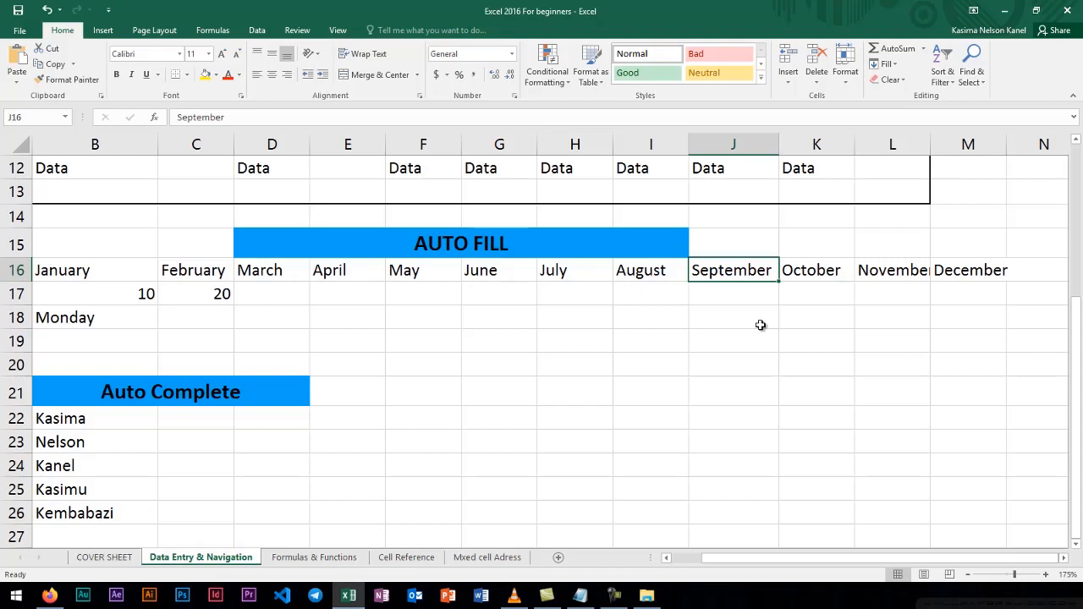
key("ctrl+z")
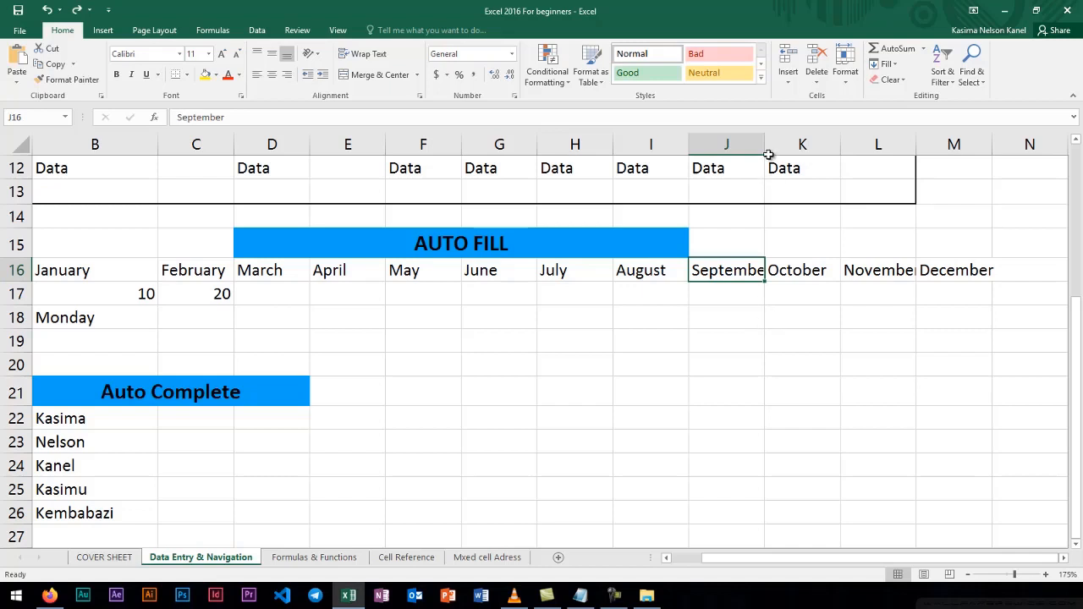
Widen columns J and L until September in J16 and November in L16 fit fully in their cells.
left_click_drag(766, 149, 784, 148)
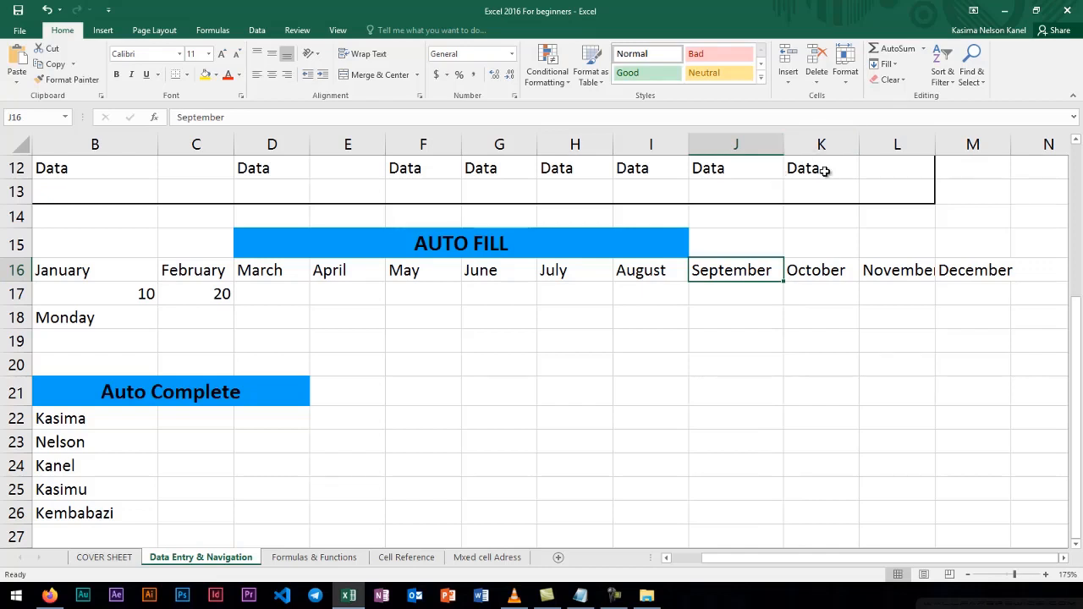
left_click_drag(936, 150, 945, 149)
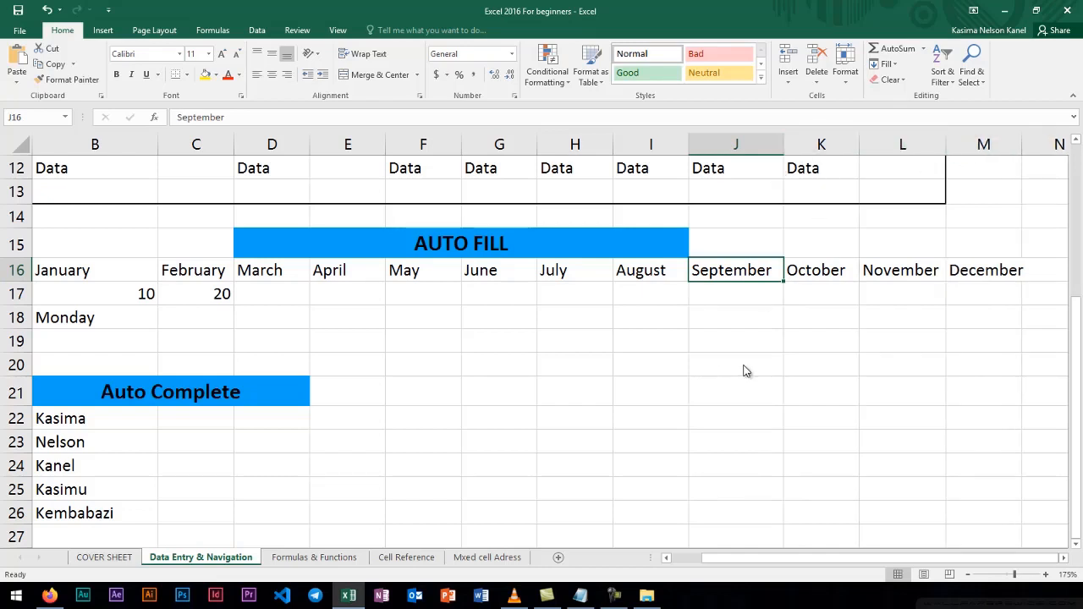
Auto-fill the number series from 10 and 20 in B17:C17 across row 17 to 90 in J17.
left_click_drag(732, 567, 680, 563)
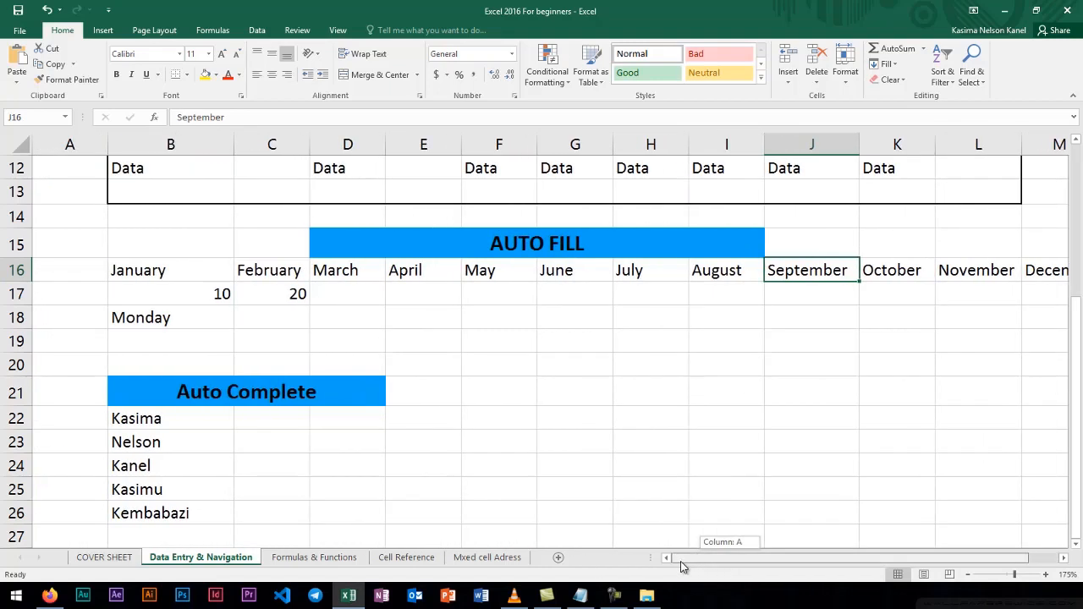
left_click(211, 300)
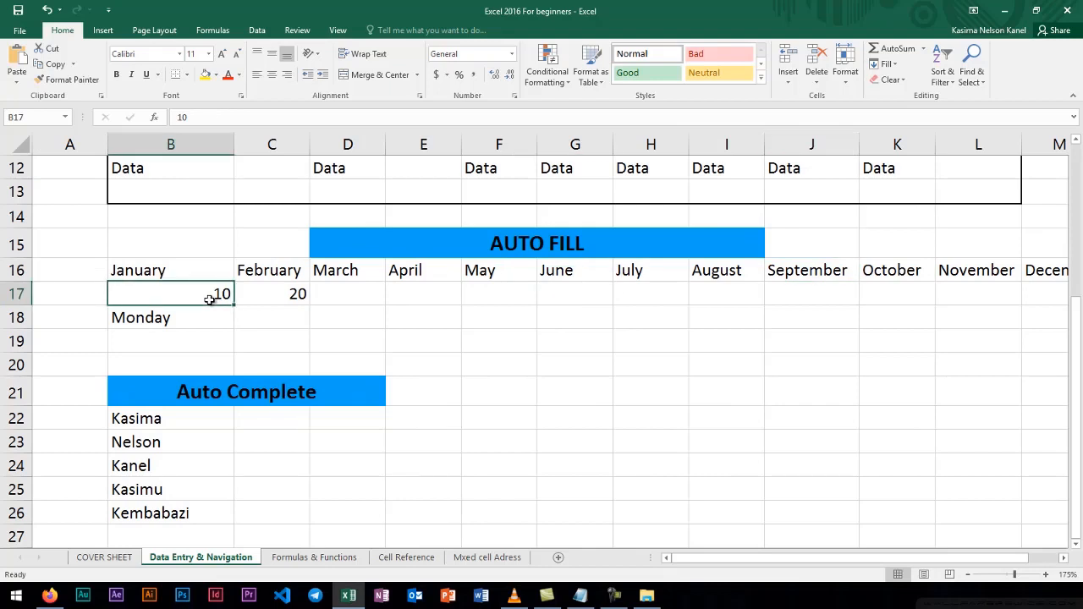
left_click(275, 295)
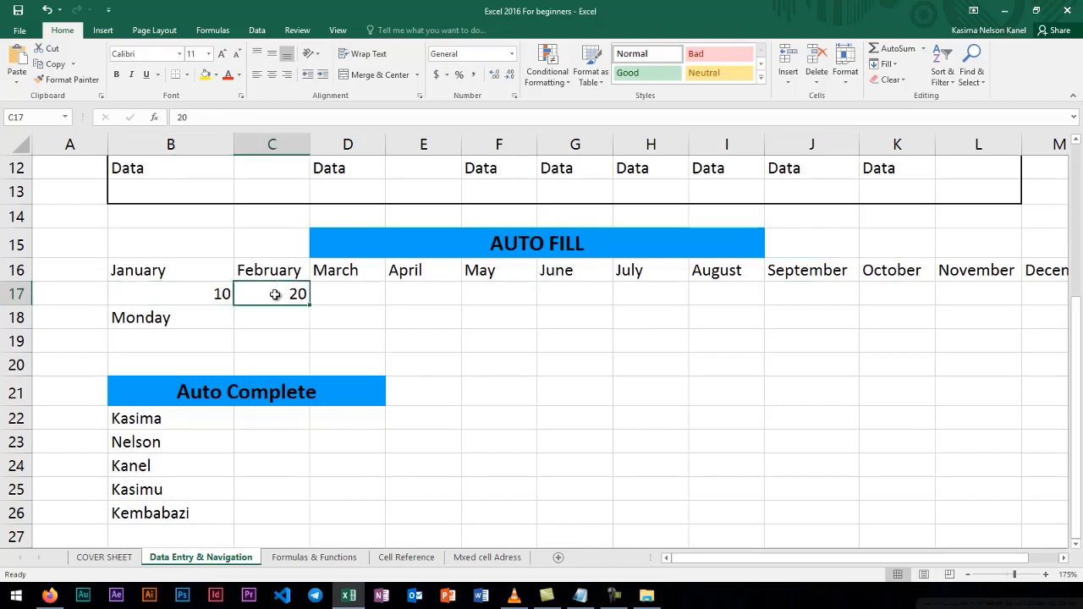
left_click(203, 295)
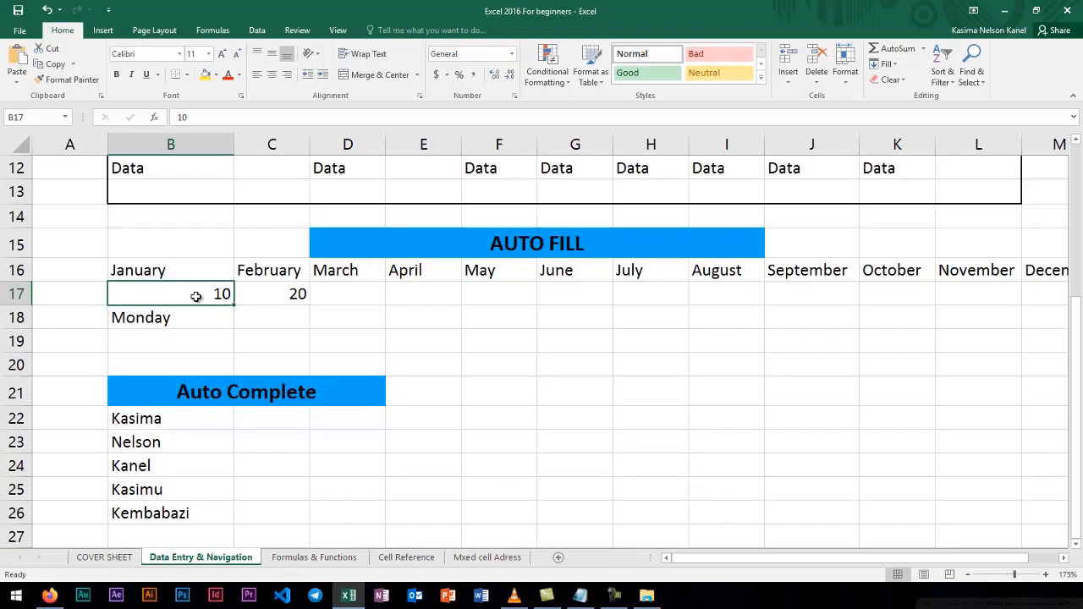
left_click(252, 297, "shift")
left_click(256, 313)
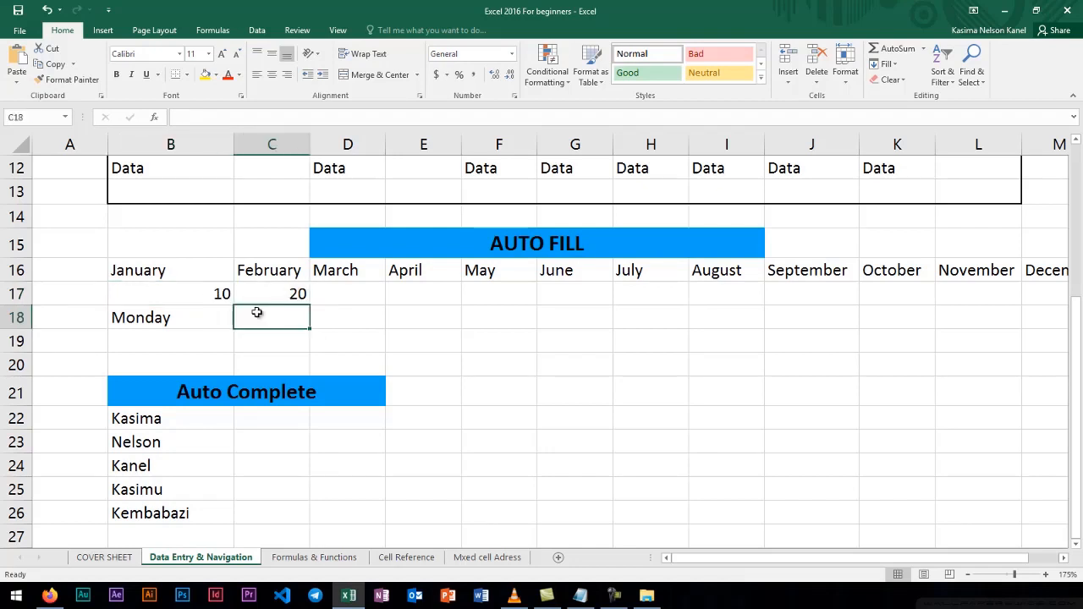
left_click_drag(198, 293, 282, 296)
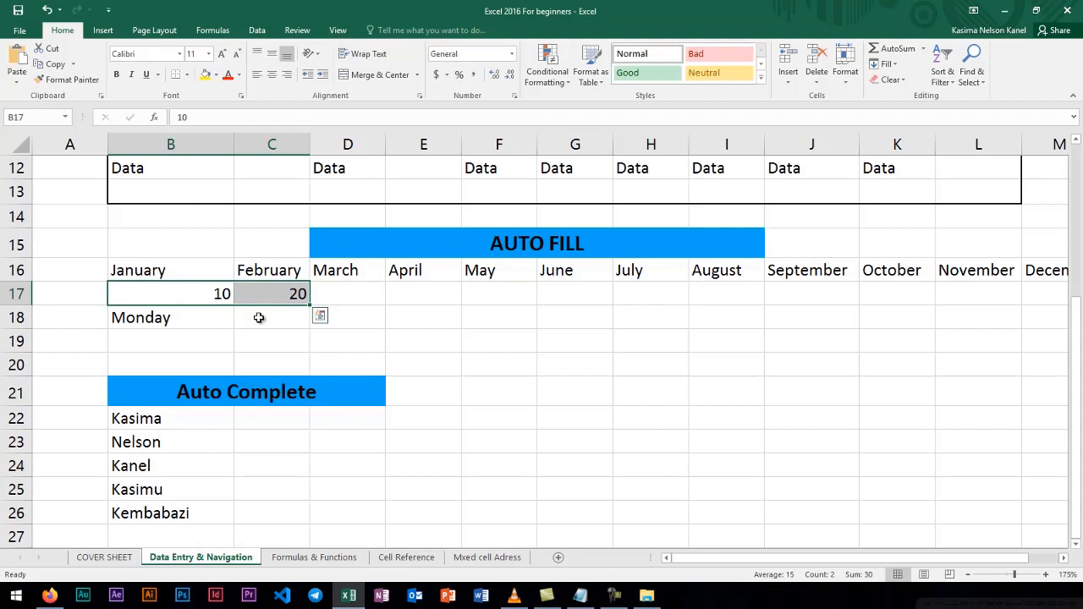
left_click(259, 317)
left_click_drag(211, 296, 836, 284)
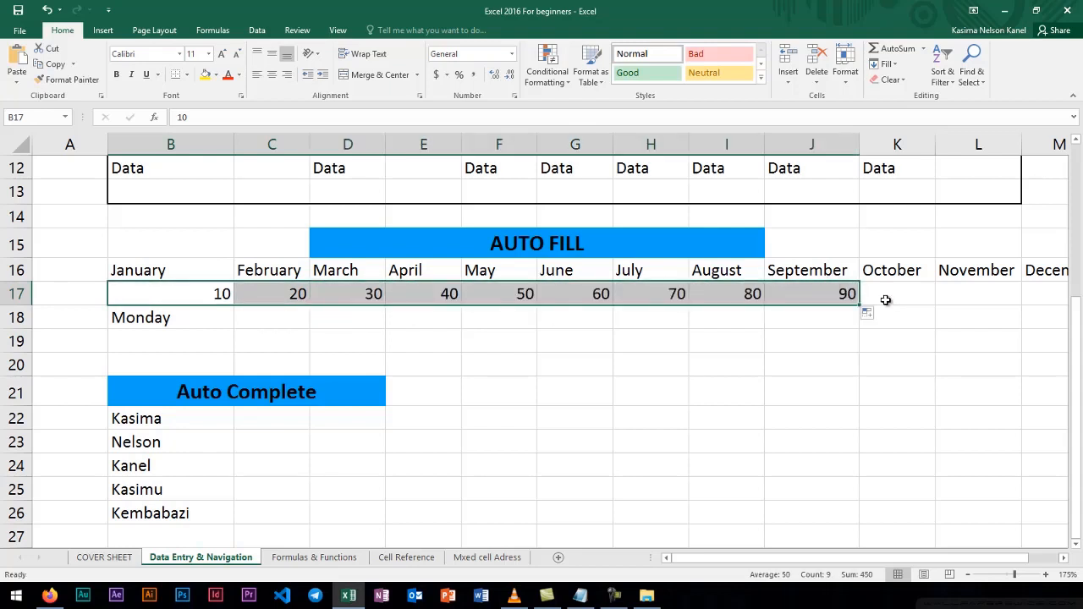
Check the filled number series in row 17 by selecting B17, C17, D17 and E17 in turn.
left_click(303, 319)
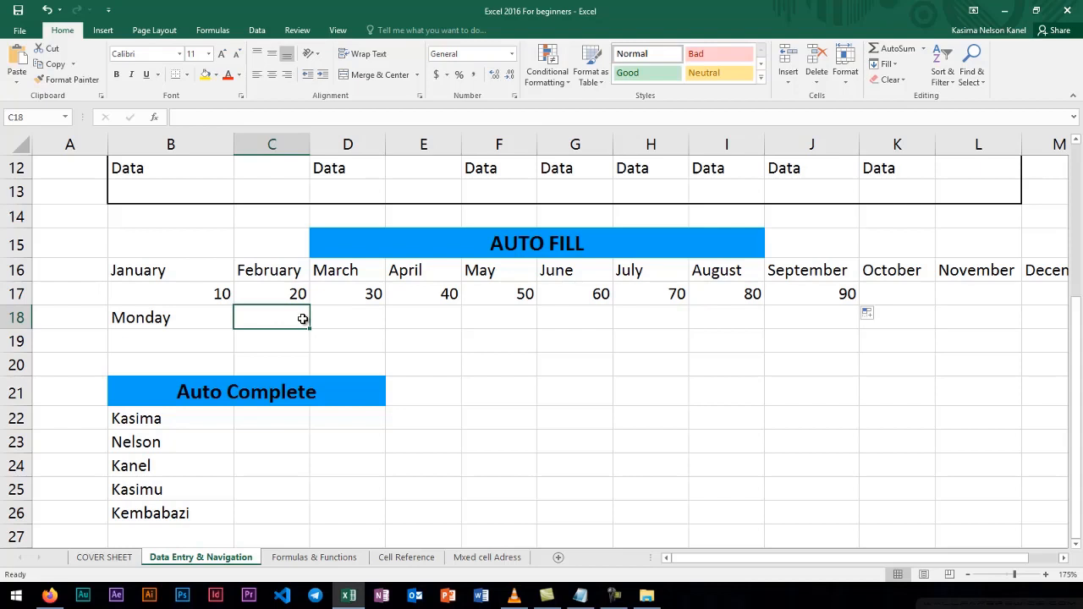
left_click(225, 300)
left_click(254, 295)
left_click(370, 294)
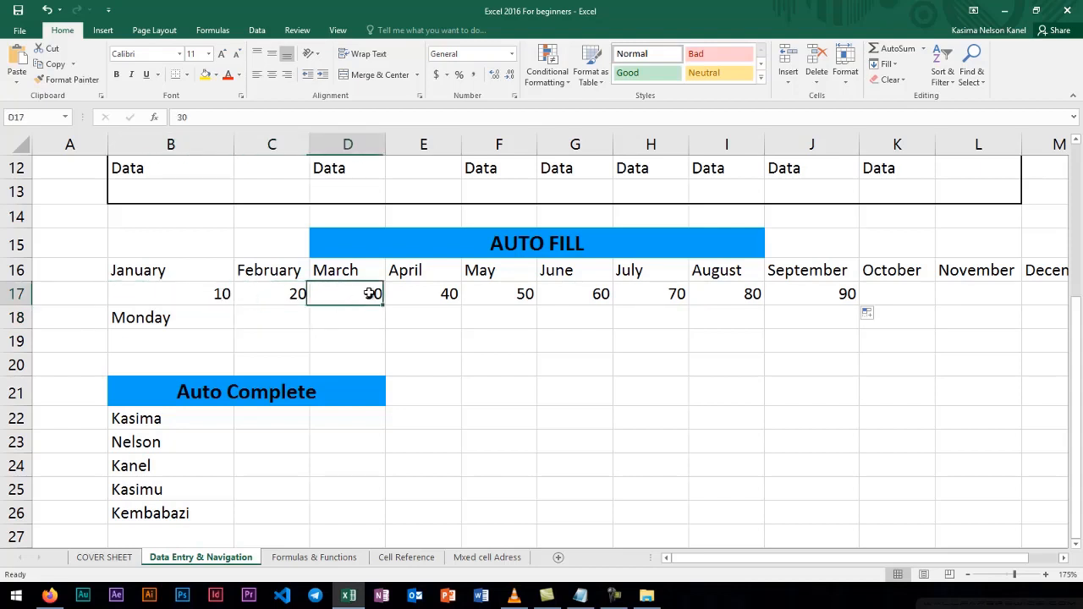
left_click(433, 296)
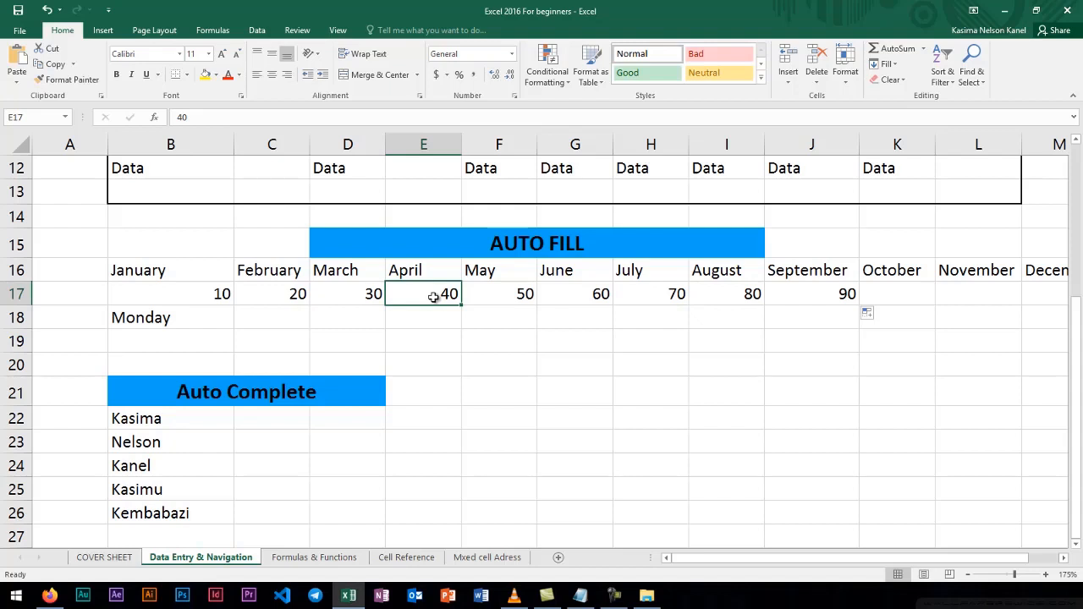
Shorten the weekday entry in B18 to Mon.
left_click(186, 322)
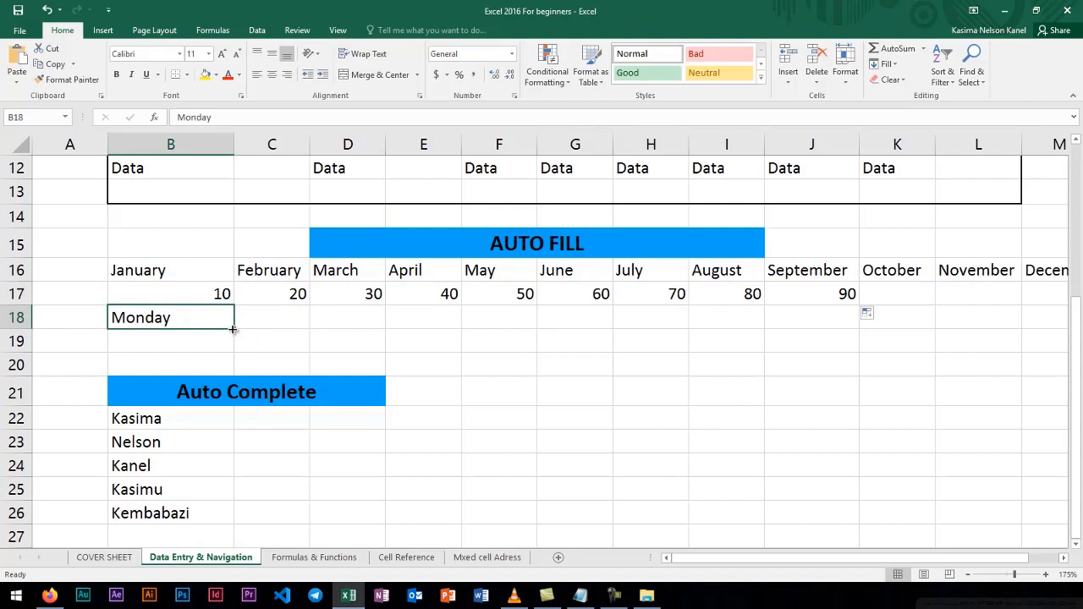
left_click_drag(233, 329, 198, 316)
left_click(171, 339)
left_click(171, 320)
double_click(174, 317)
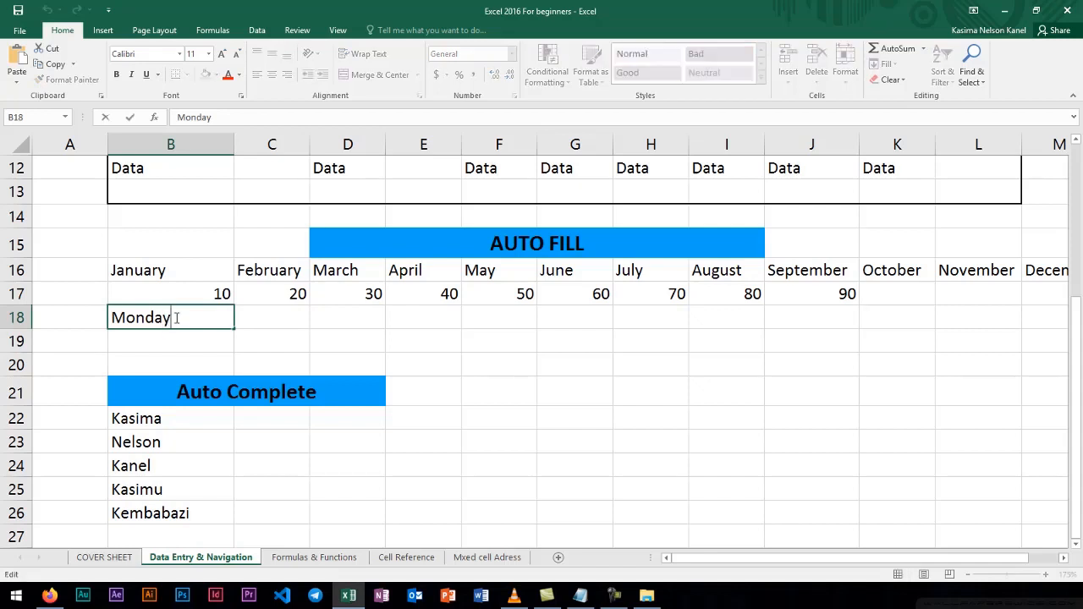
key("BackSpace")
key("BackSpace")
key("BackSpace")
left_click(195, 341)
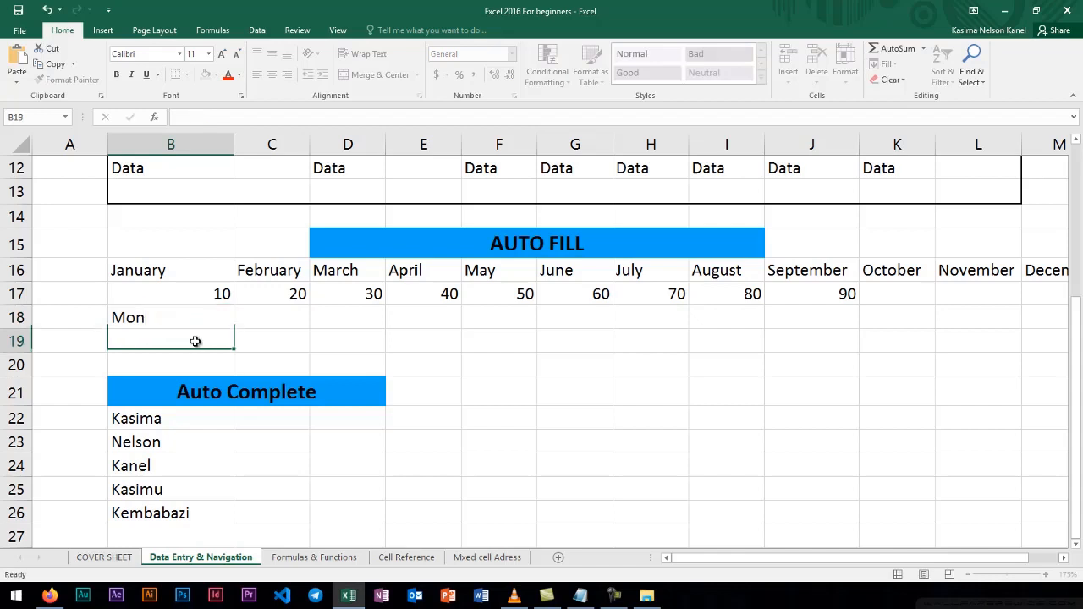
Auto-fill the weekdays from Mon in B18 across row 18 to K18, and trim the series back to I18.
left_click(217, 314)
left_click_drag(237, 330, 922, 339)
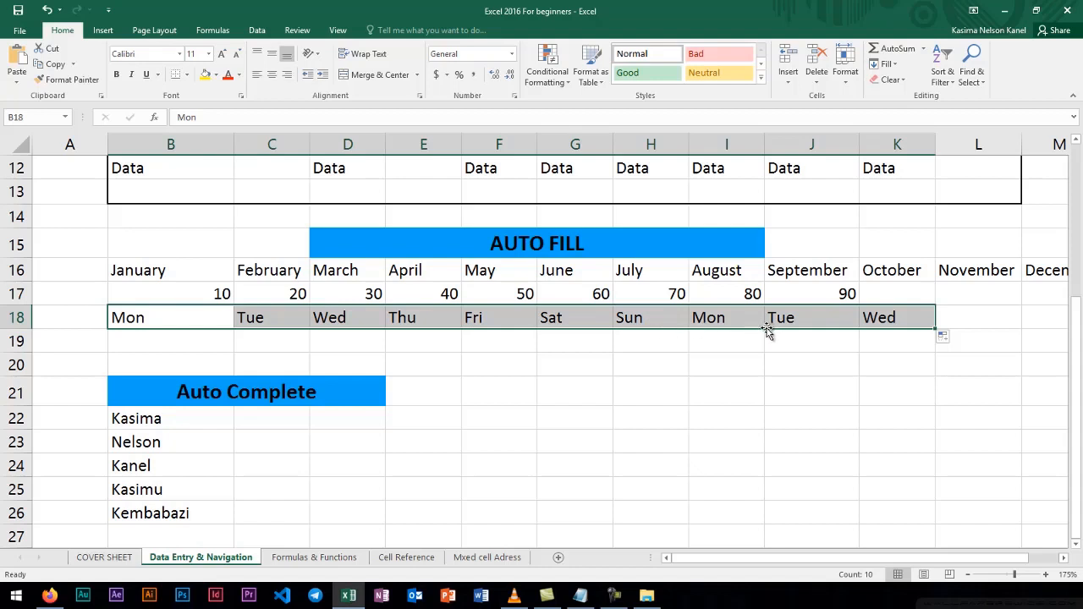
left_click_drag(936, 328, 781, 330)
left_click(735, 339)
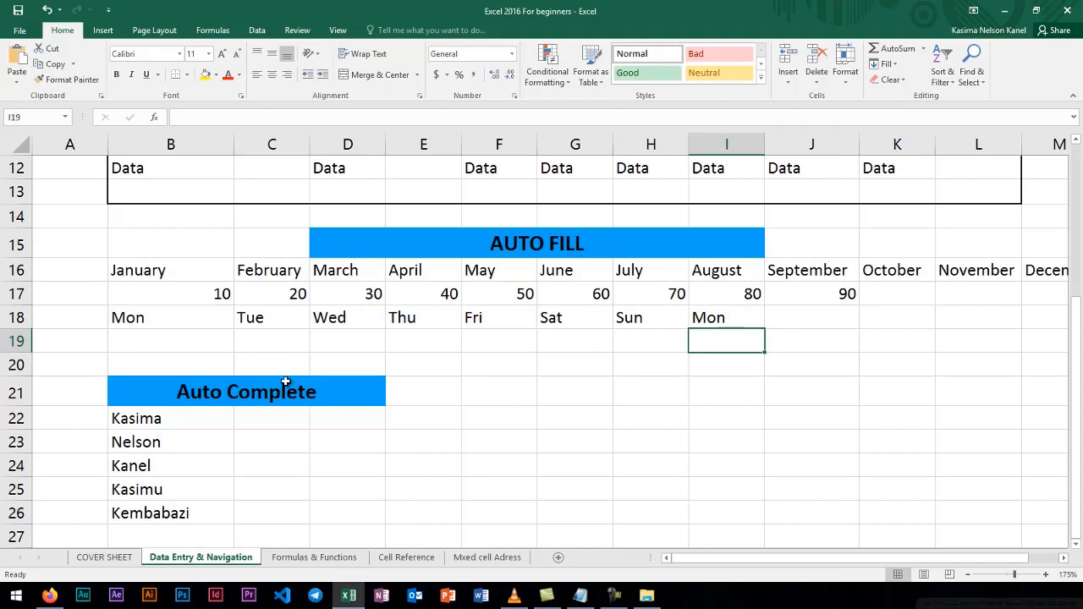
Enter Jan in B19 and auto-fill the abbreviated months across row 19 to Sep in J19.
left_click(181, 346)
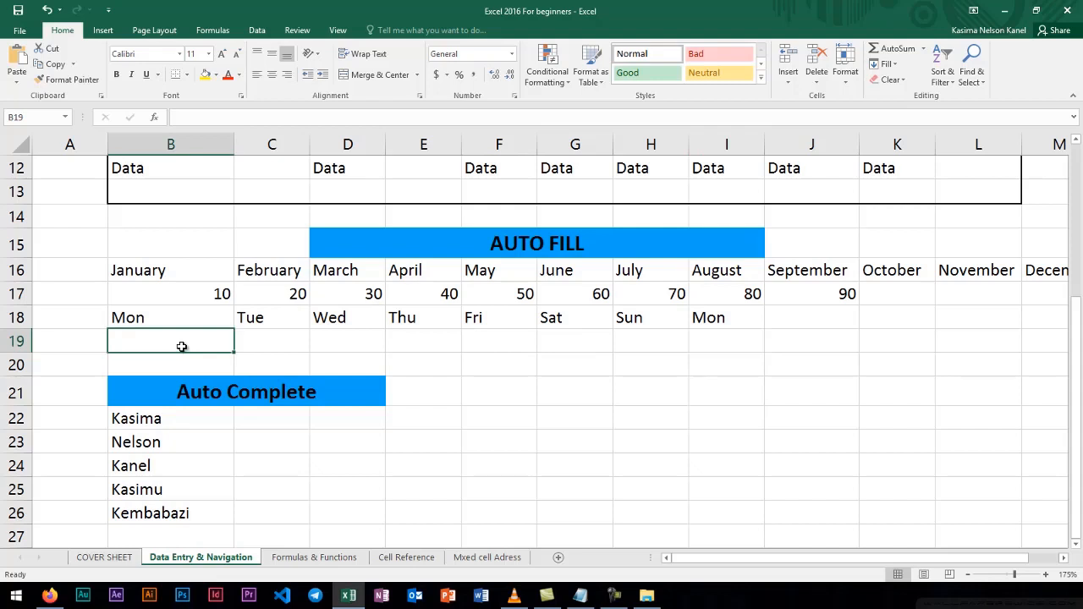
type("J")
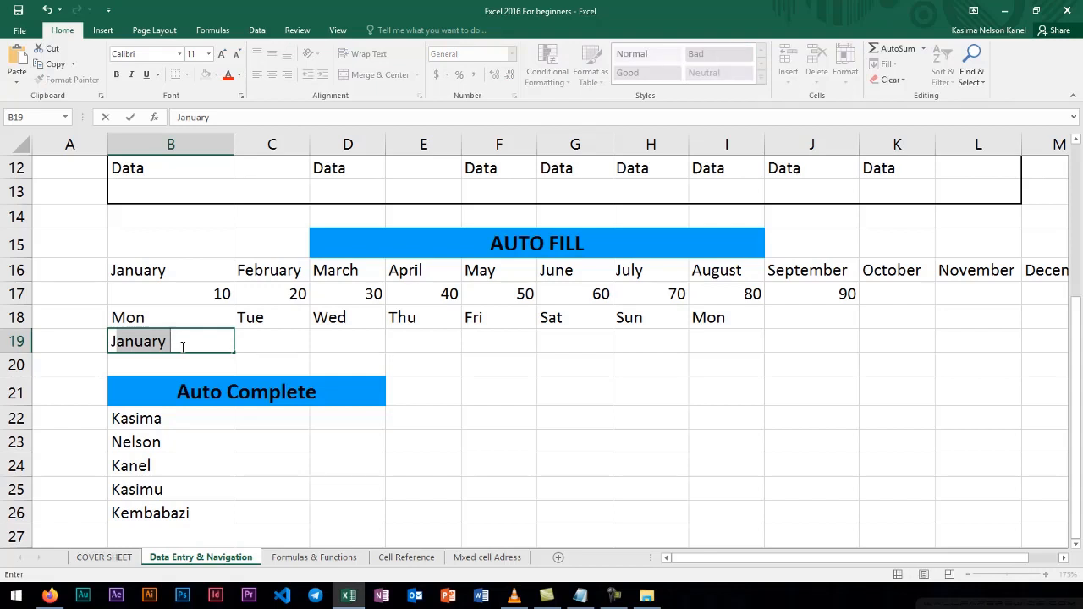
type("an")
key("Delete")
left_click(155, 359)
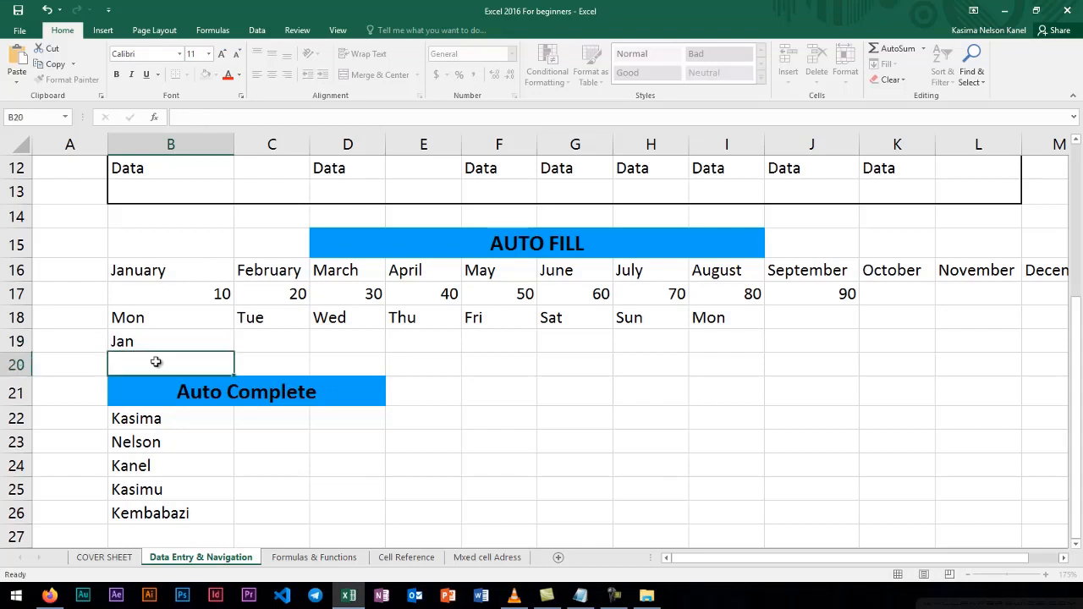
left_click(166, 339)
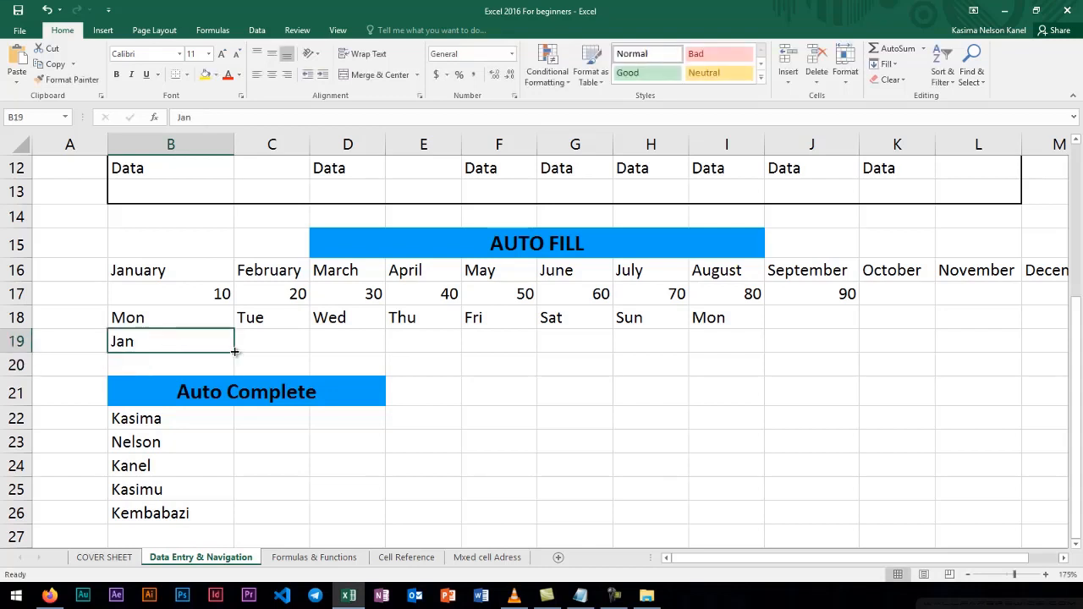
left_click_drag(235, 353, 819, 358)
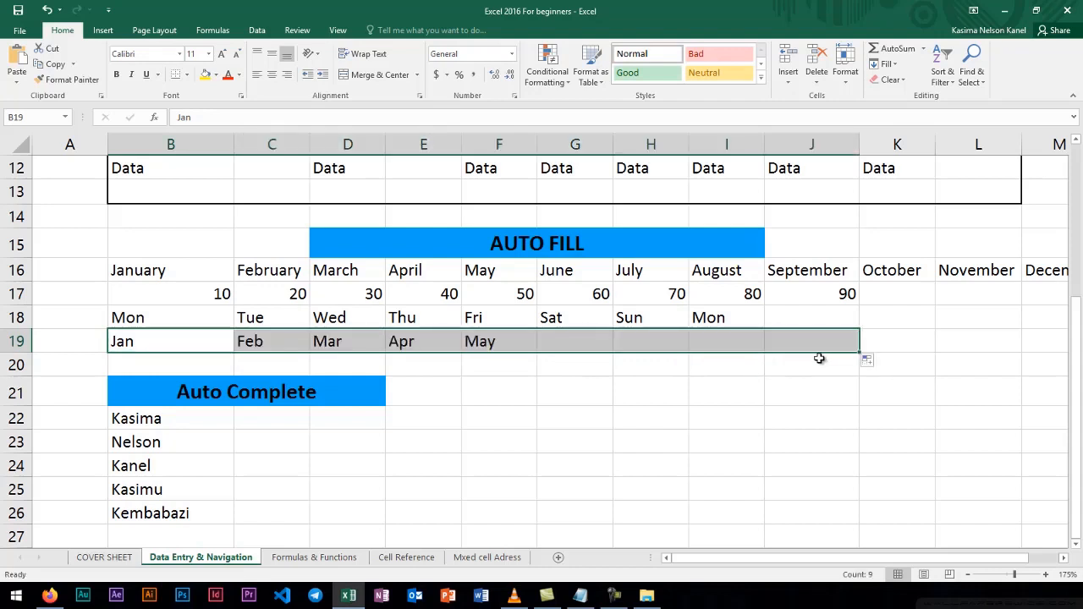
Enter the date 7/21/2021 in B20.
left_click(189, 364)
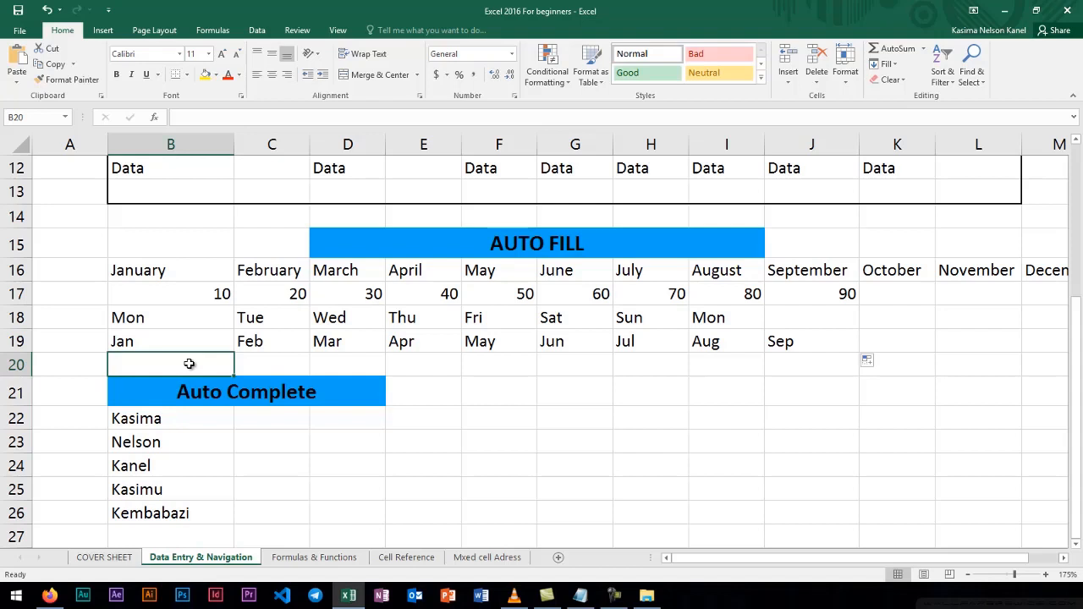
type("7")
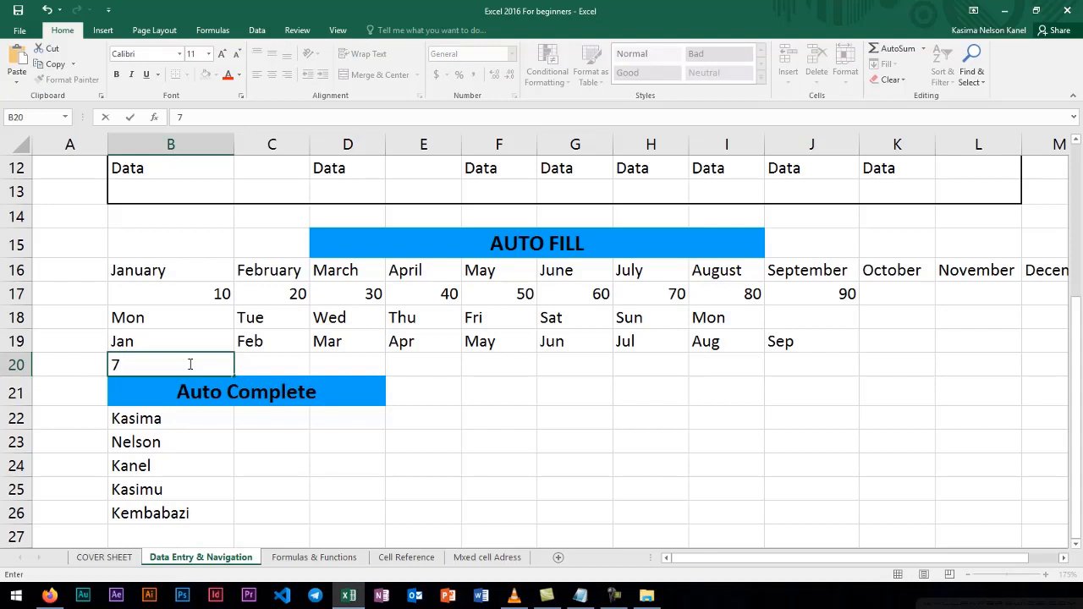
type("/21/2021")
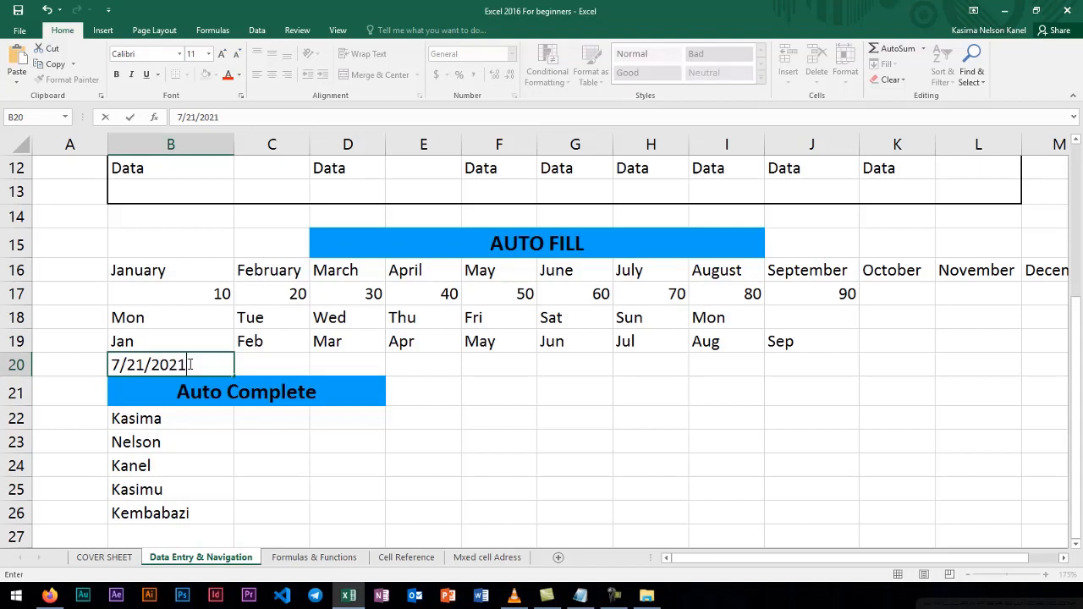
left_click(250, 372)
left_click(199, 370)
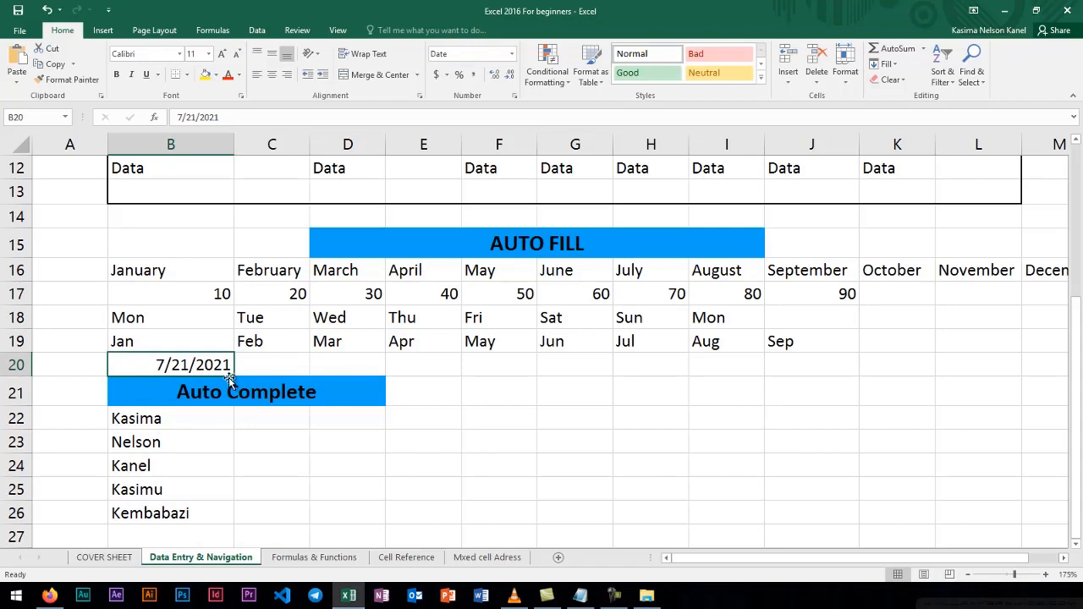
Move the Auto Complete heading and the name list beneath it down six rows, with the heading in row 27.
scroll(235, 438, "down", 1)
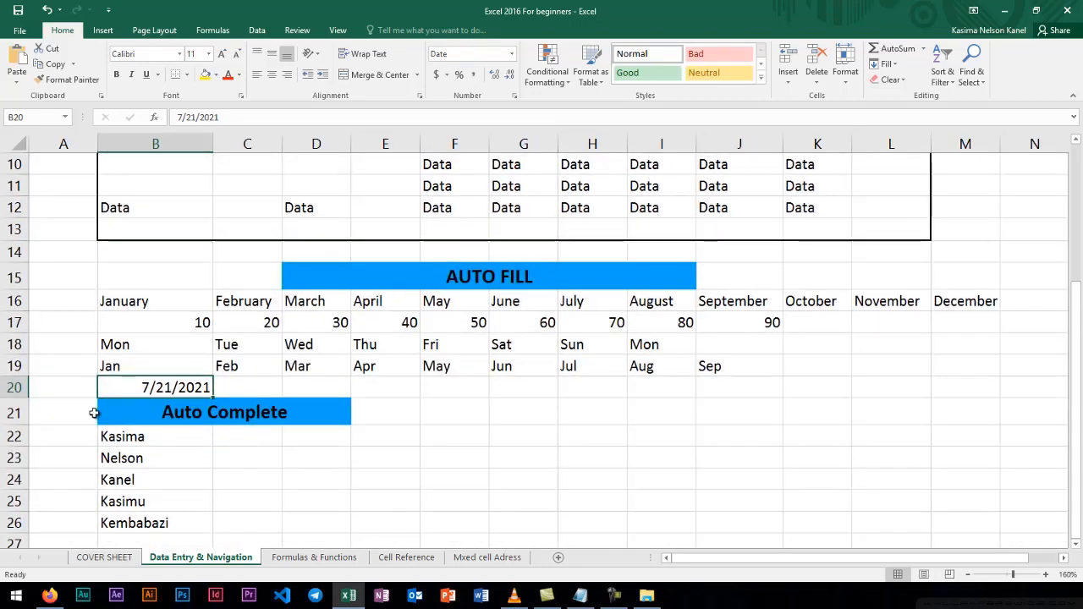
scroll(102, 412, "down", 2)
scroll(127, 416, "down", 3)
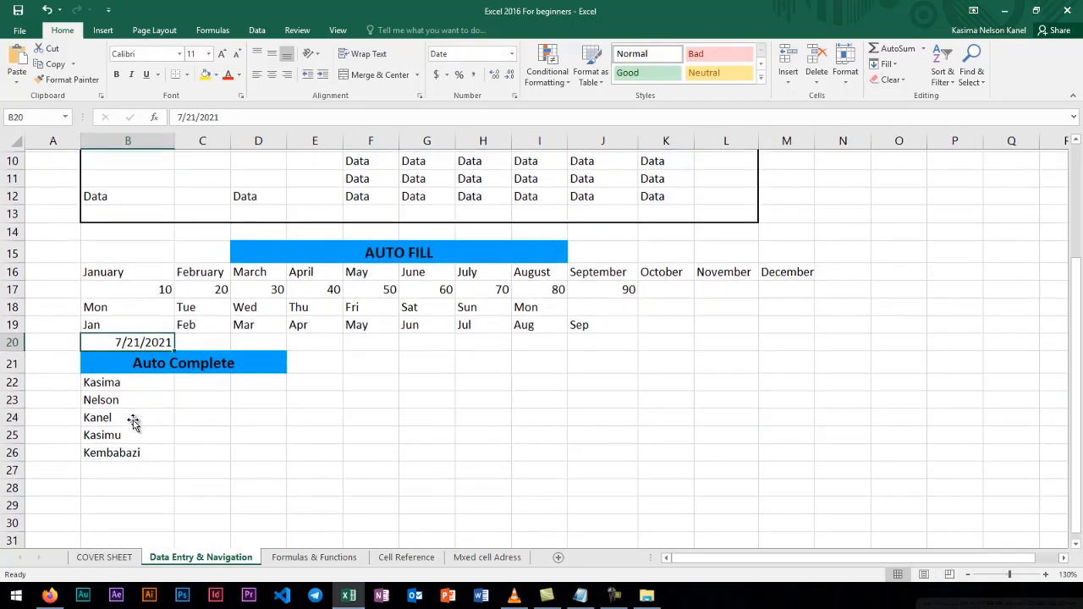
left_click_drag(82, 272, 167, 471)
left_click(190, 338)
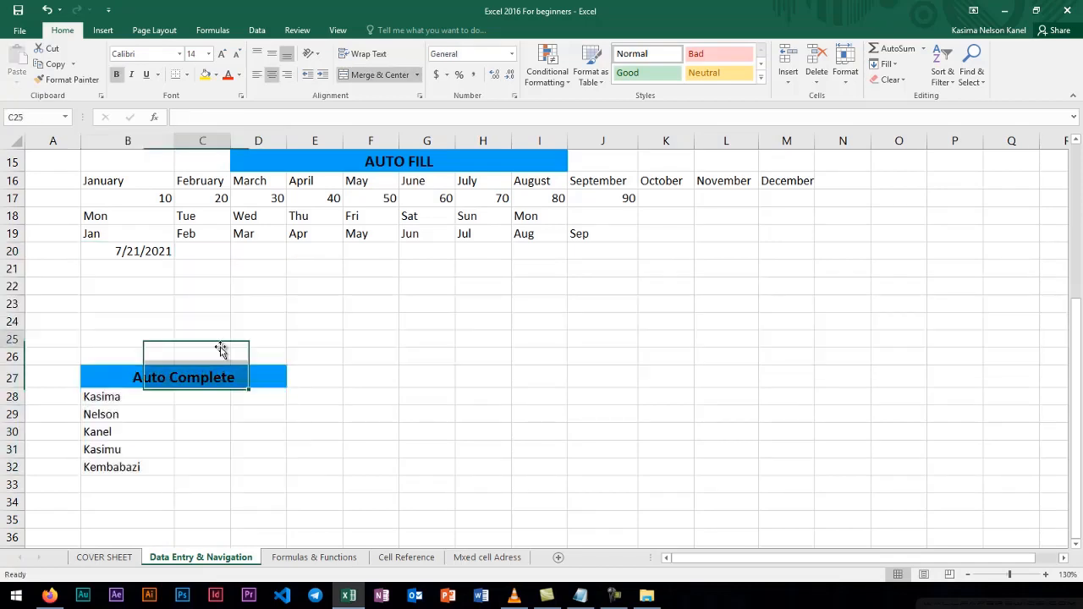
Auto-fill the date series from 7/21/2021 in B20 across row 20 to I20.
left_click(137, 253)
scroll(118, 247, "up", 4)
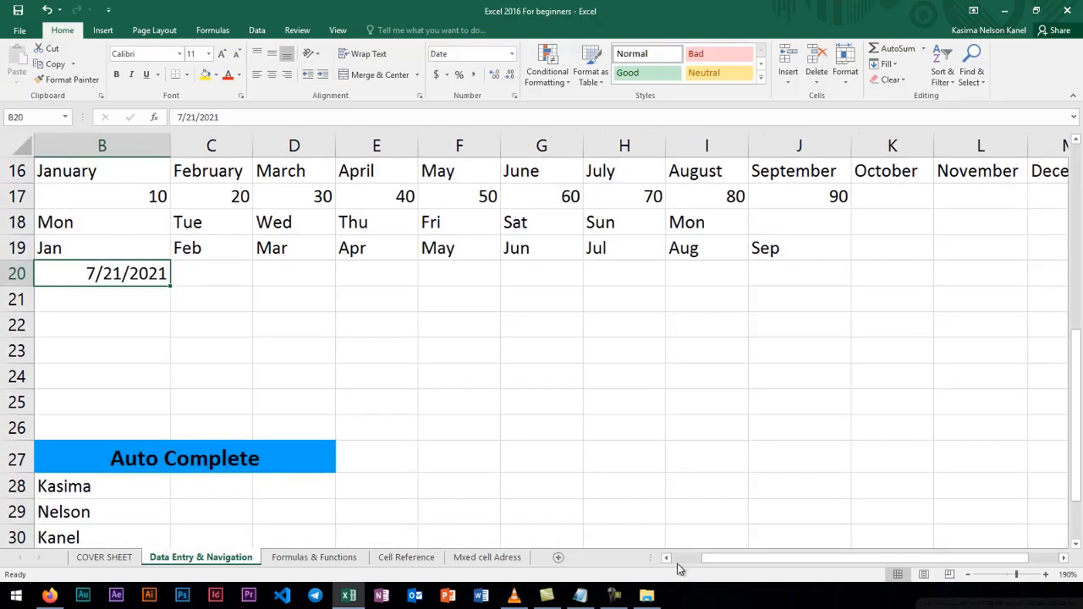
left_click_drag(718, 562, 688, 571)
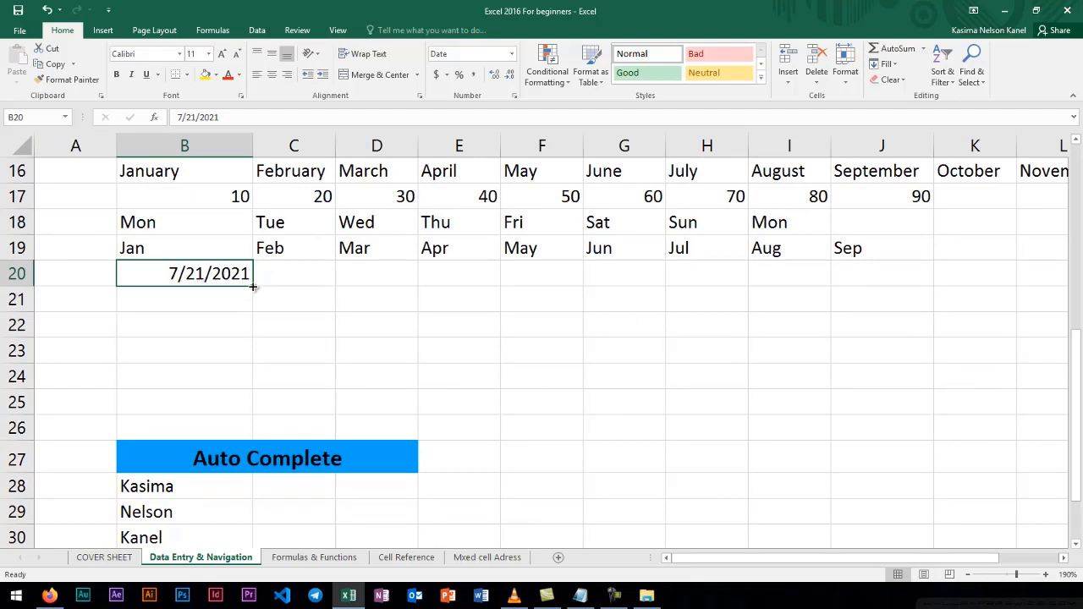
left_click_drag(253, 287, 834, 288)
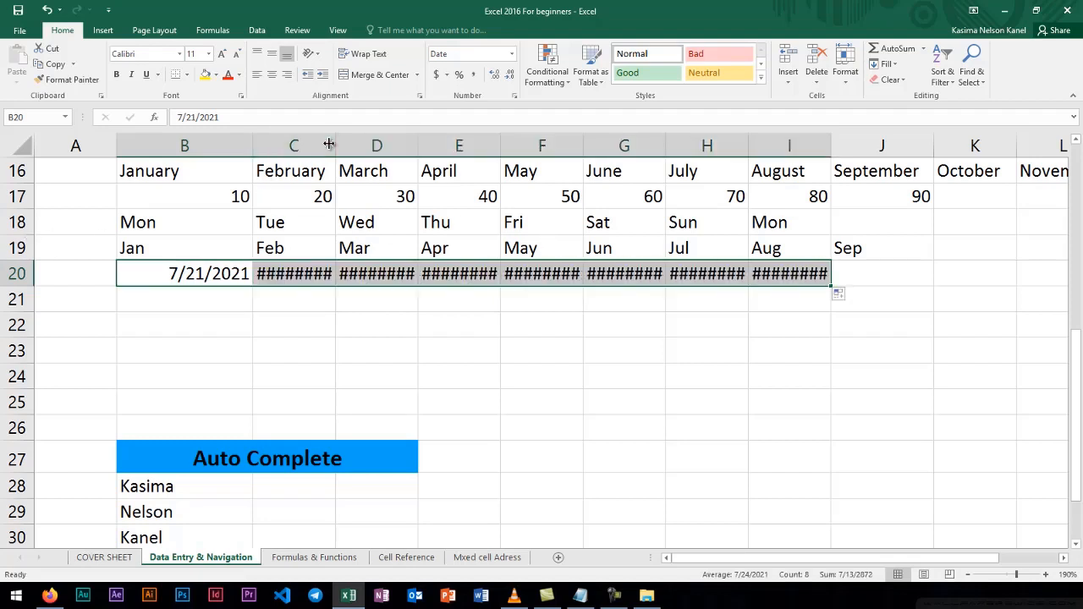
AutoFit the widths of columns C through I so the dates in row 20 display in full.
left_click(339, 322)
left_click(329, 279)
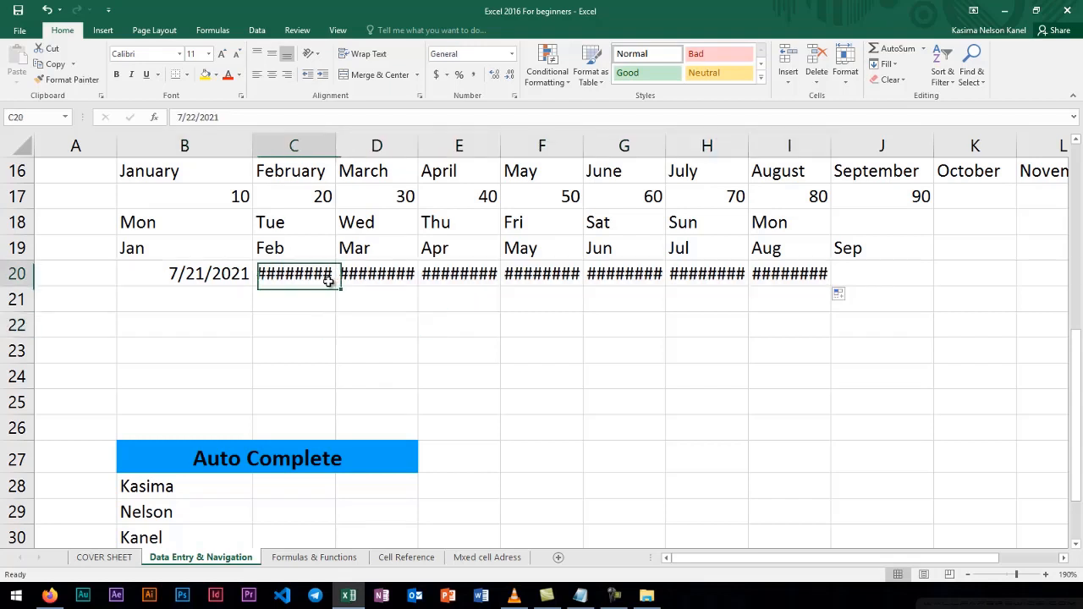
double_click(336, 138)
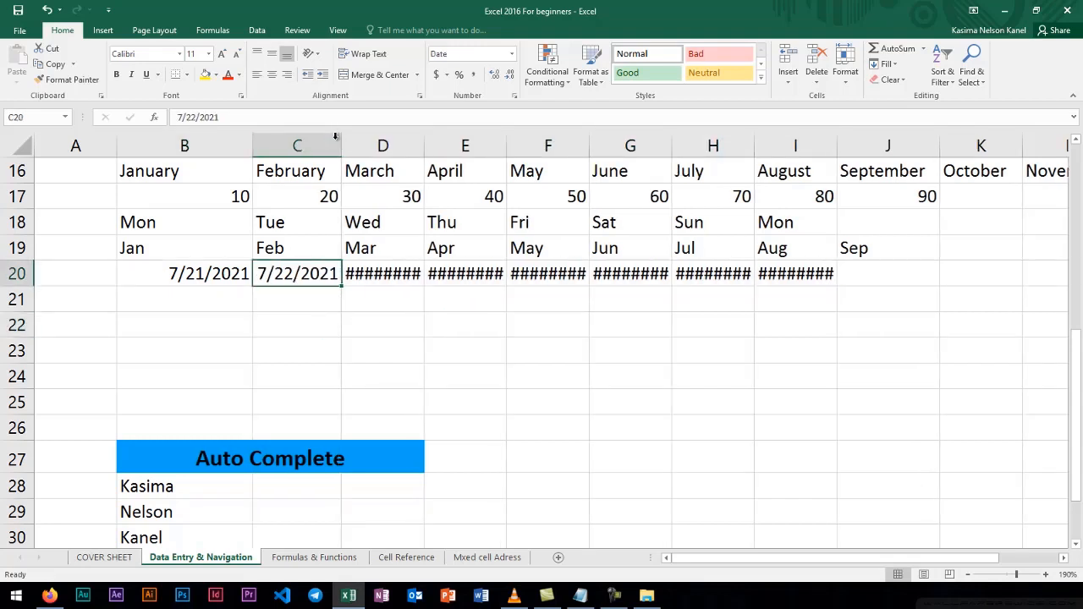
double_click(424, 139)
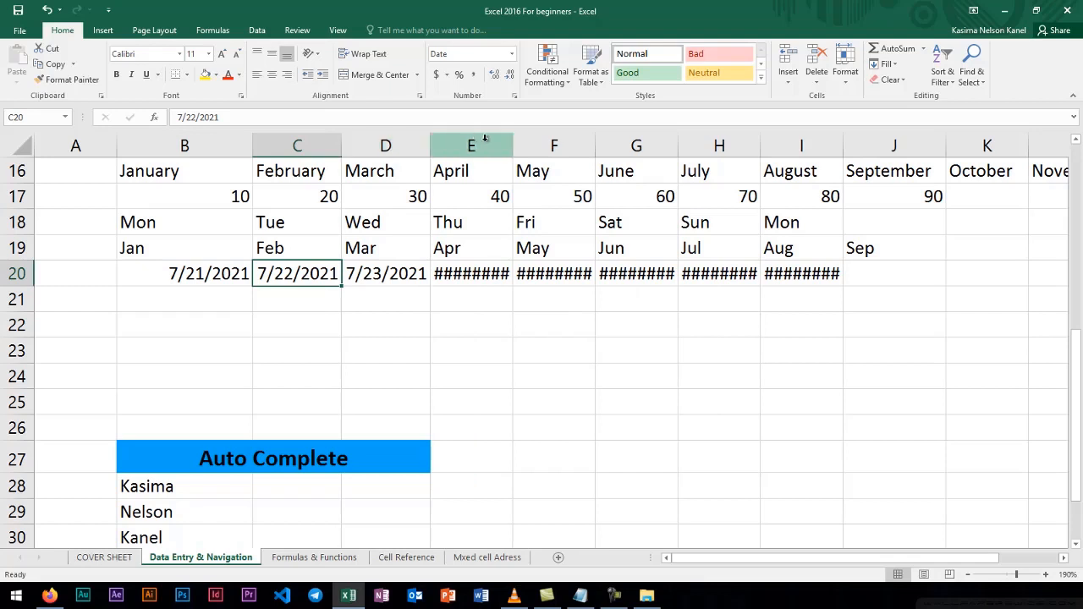
double_click(513, 140)
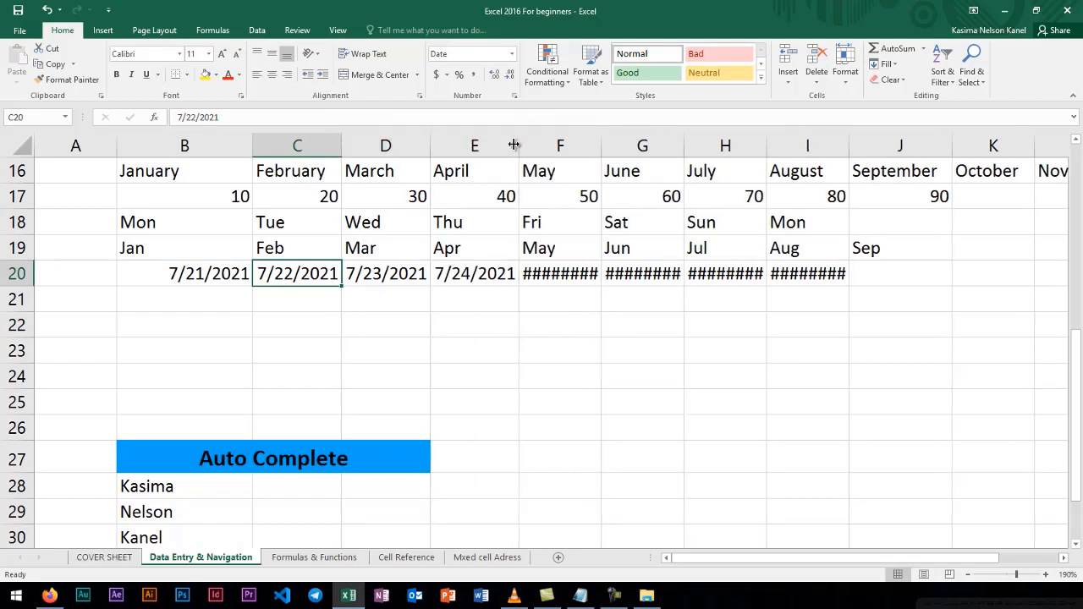
double_click(601, 145)
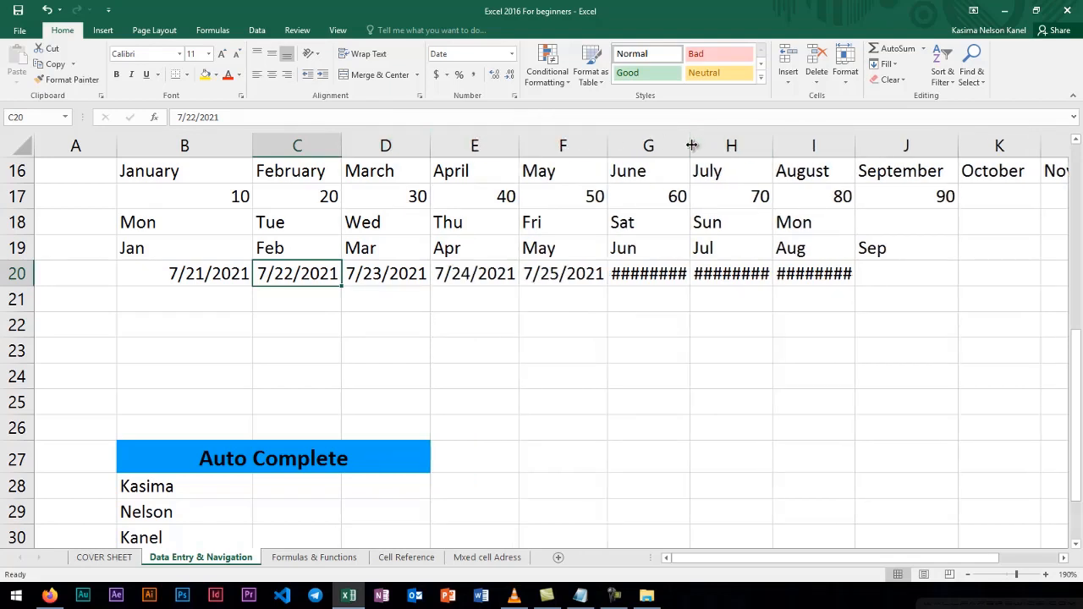
double_click(691, 145)
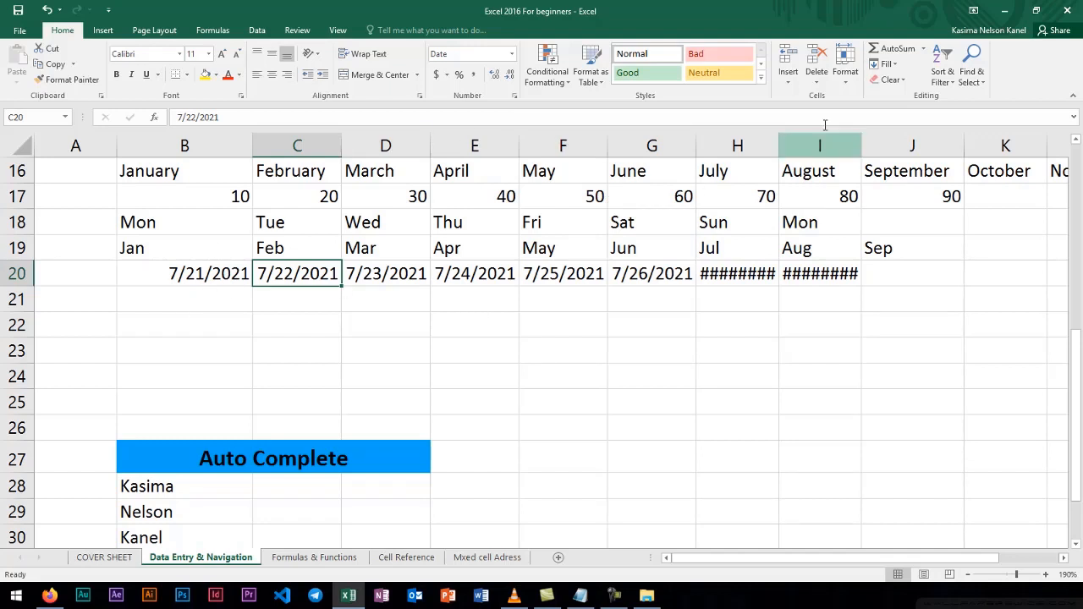
double_click(779, 140)
double_click(867, 140)
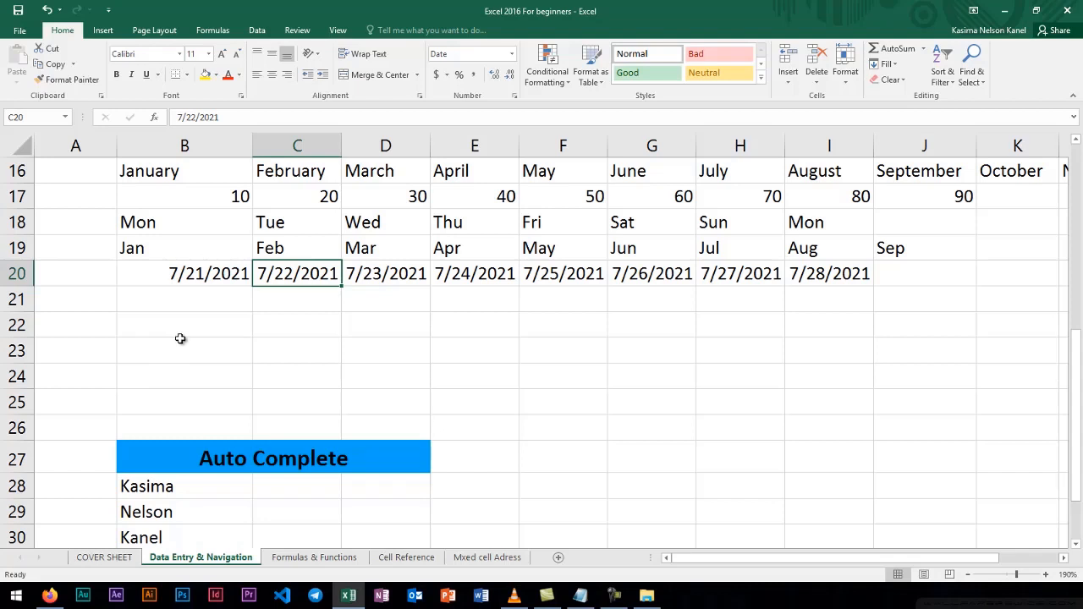
Center the month names January to December in B16:M16.
scroll(179, 338, "up", 2)
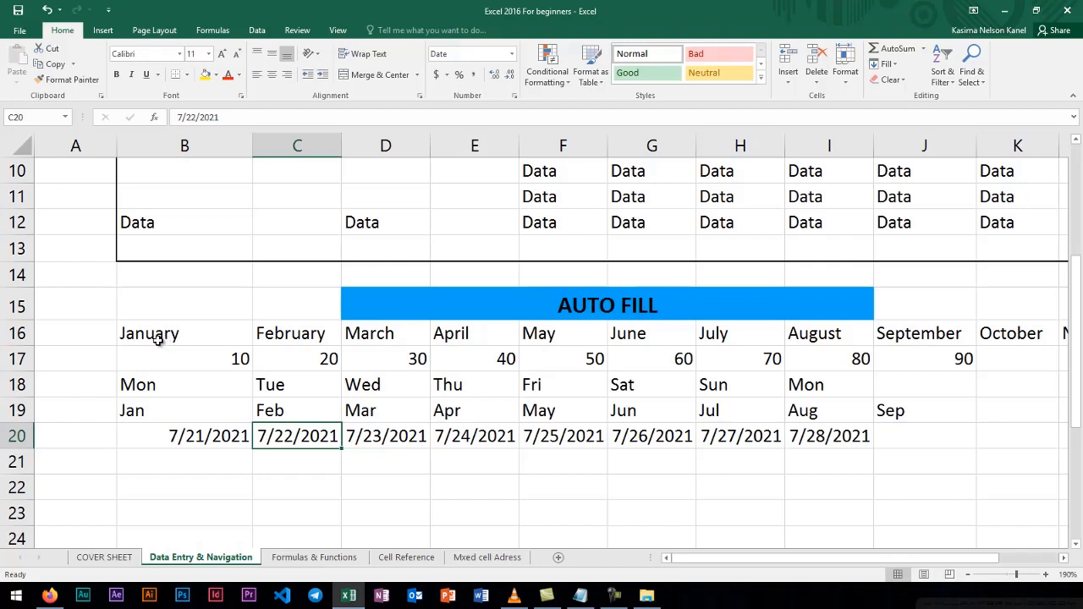
left_click(160, 336)
left_click_drag(160, 336, 1027, 335)
scroll(726, 335, "down", 2)
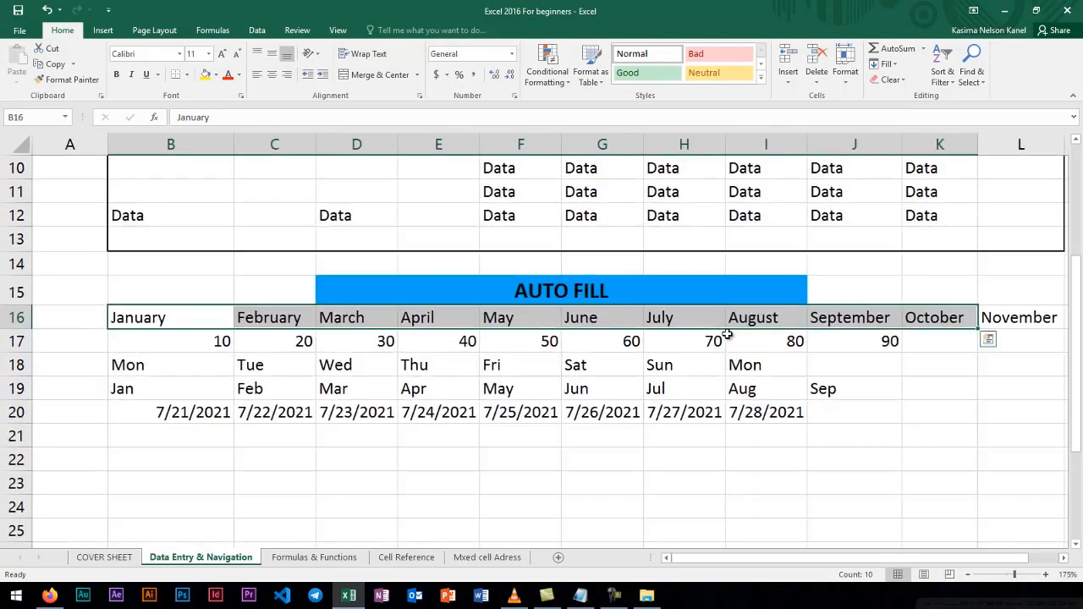
left_click(346, 353)
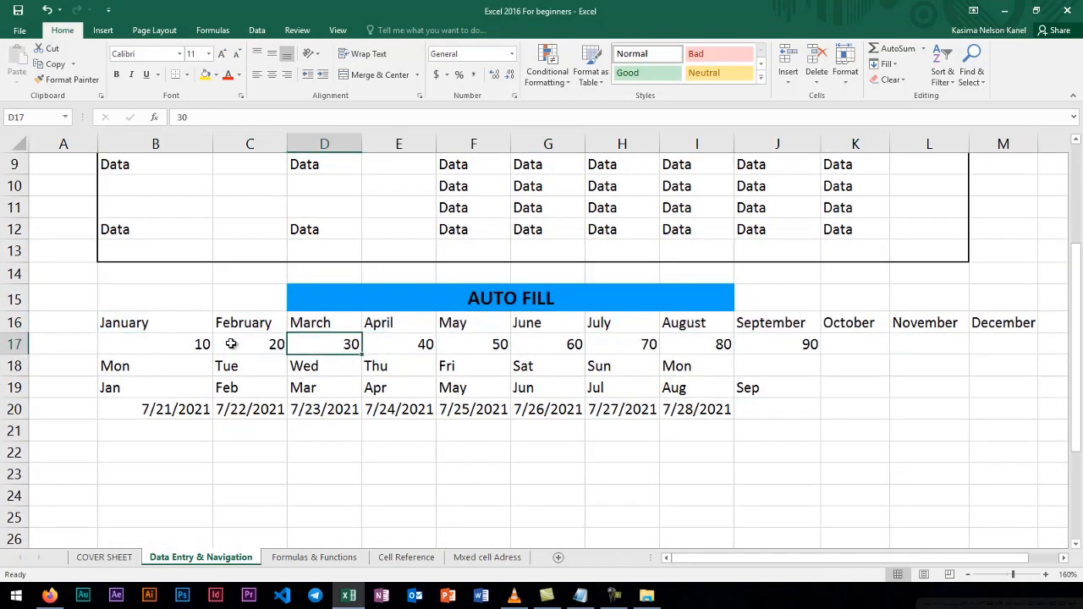
left_click_drag(130, 329, 999, 318)
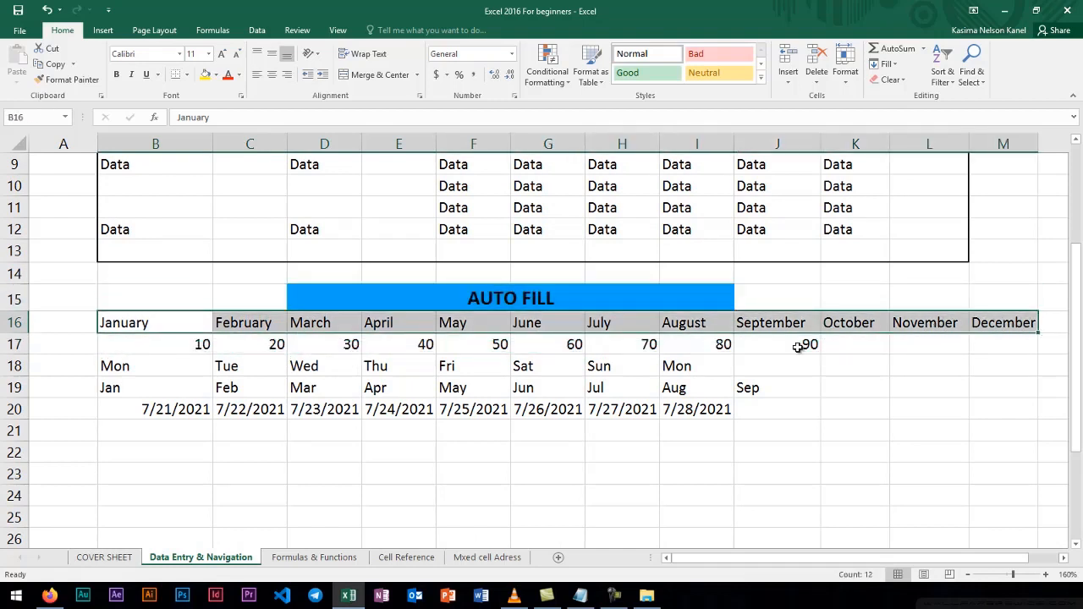
left_click(764, 350)
left_click_drag(108, 322, 1002, 330)
left_click(273, 76)
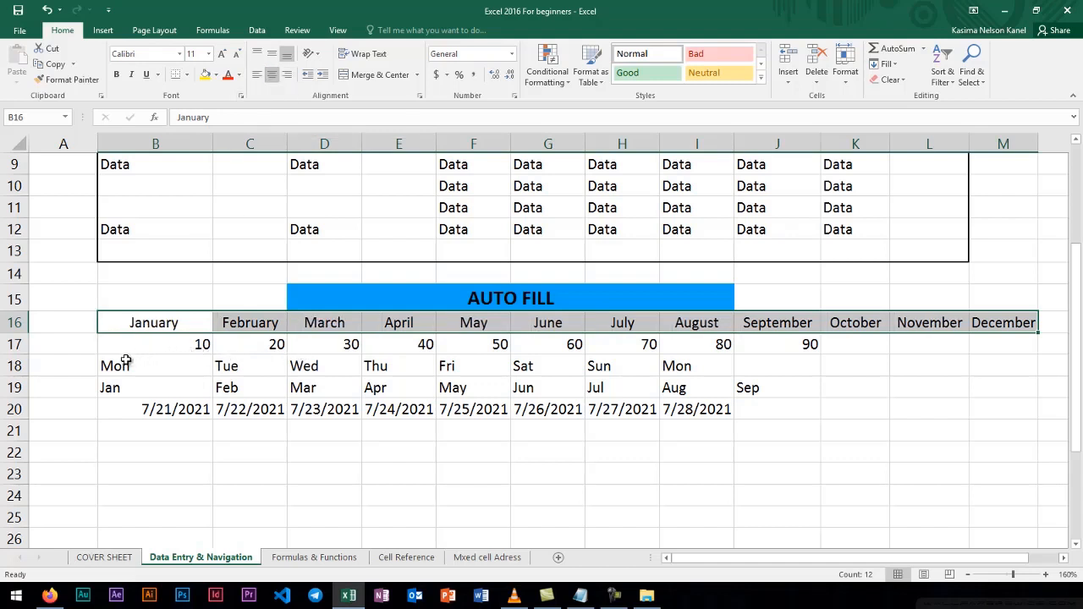
Make the numbers in B17:J17 bold and give those cells a light gray fill.
left_click_drag(144, 347, 808, 344)
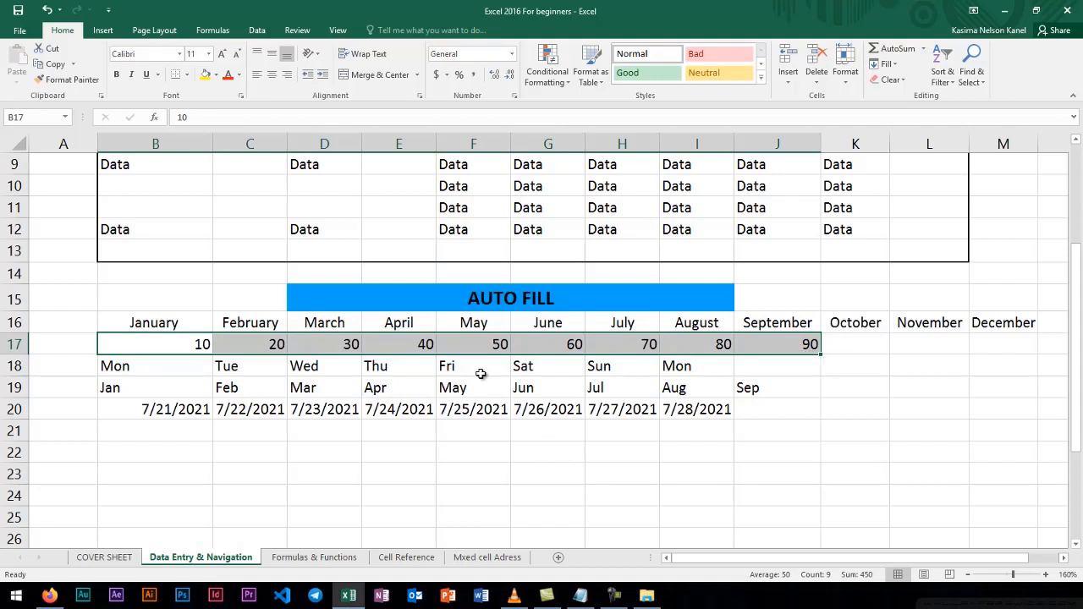
left_click(115, 75)
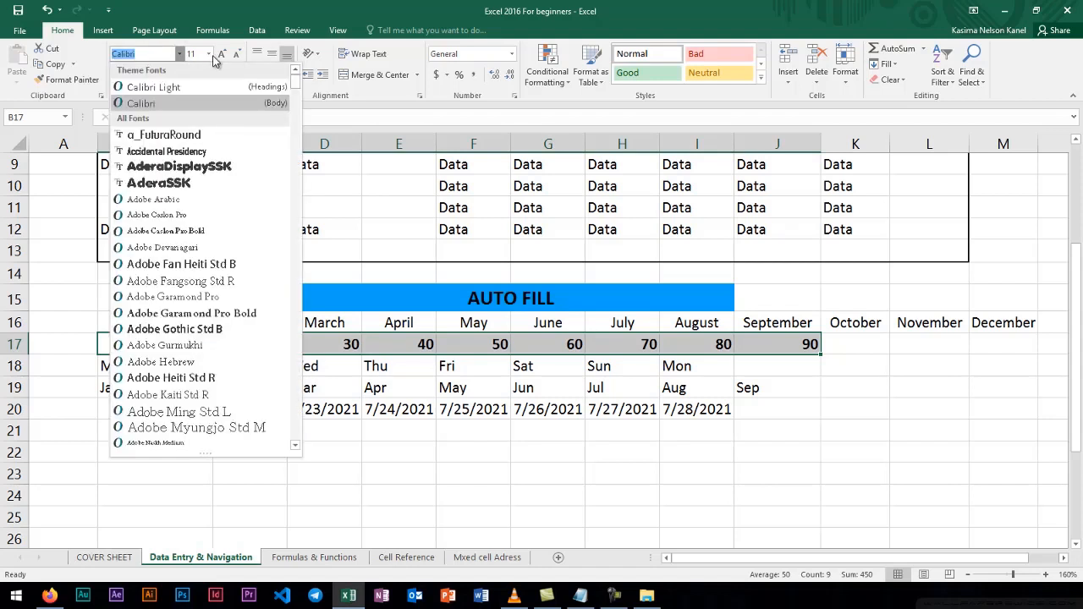
left_click(180, 53)
key("Escape")
left_click(239, 74)
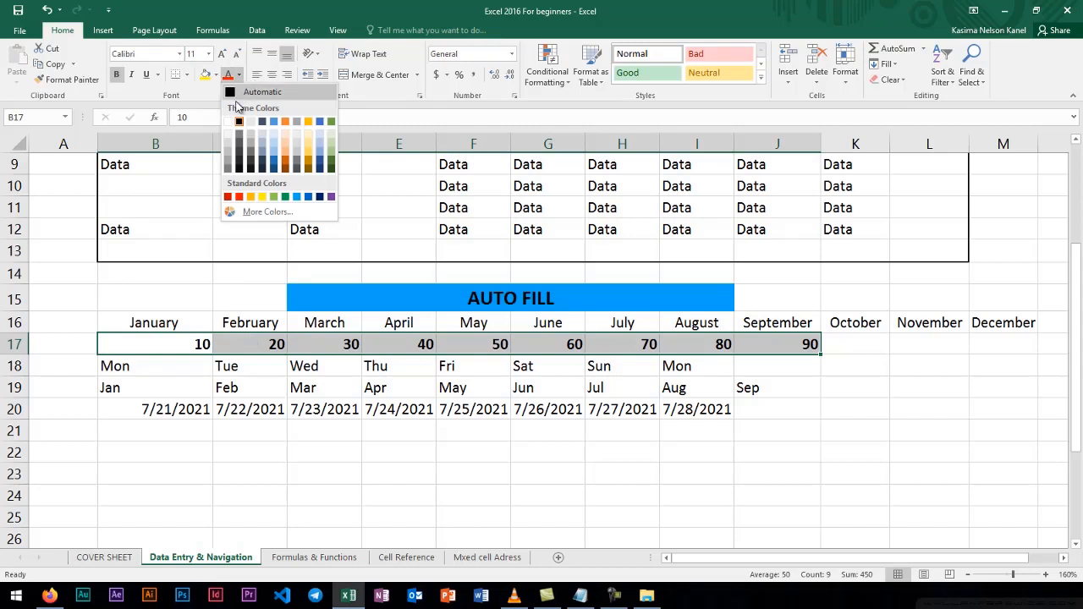
left_click(215, 75)
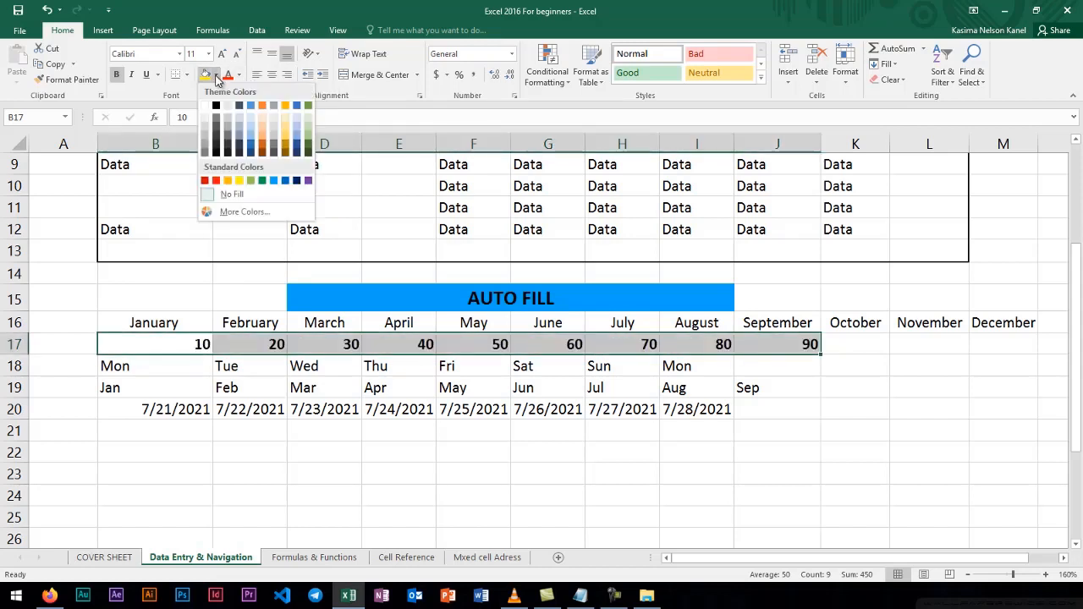
left_click(205, 127)
left_click(373, 389)
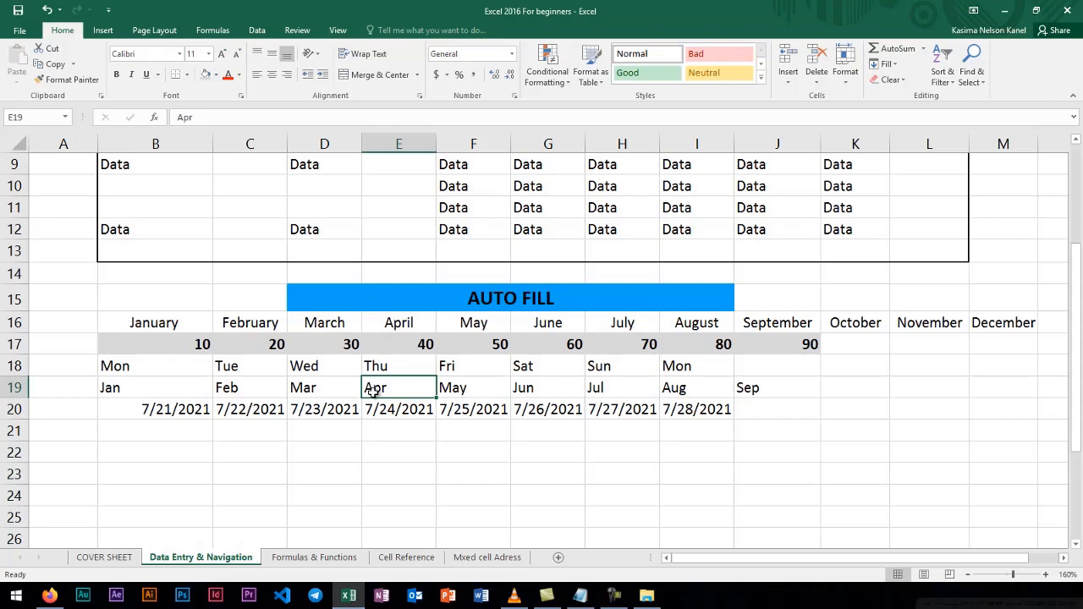
Delete the last two names in the Auto Complete list, in B31 and B32.
scroll(374, 390, "down", 5)
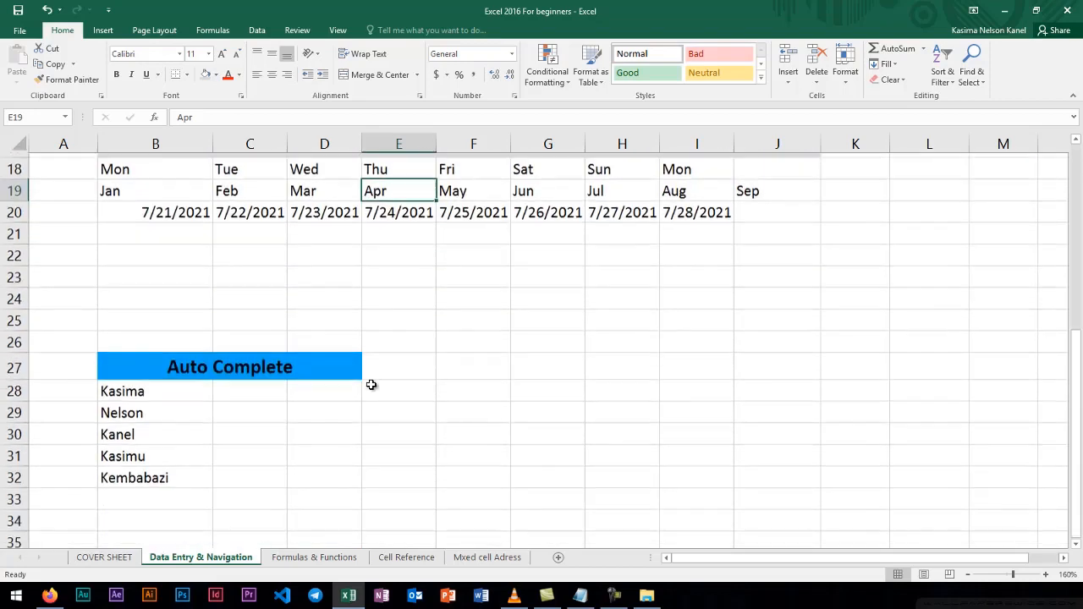
left_click(155, 327)
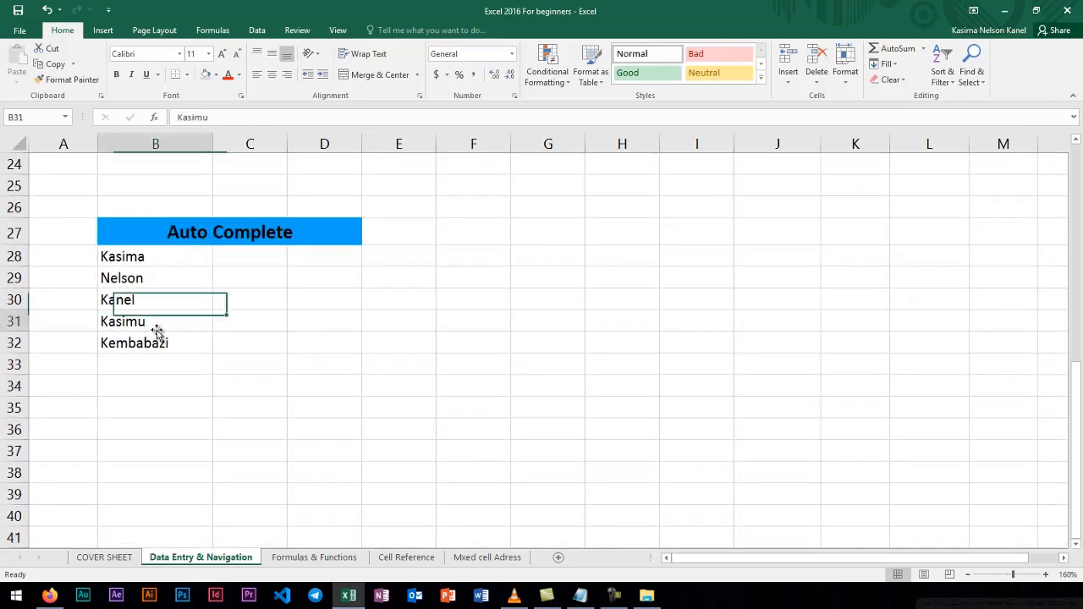
key("Delete")
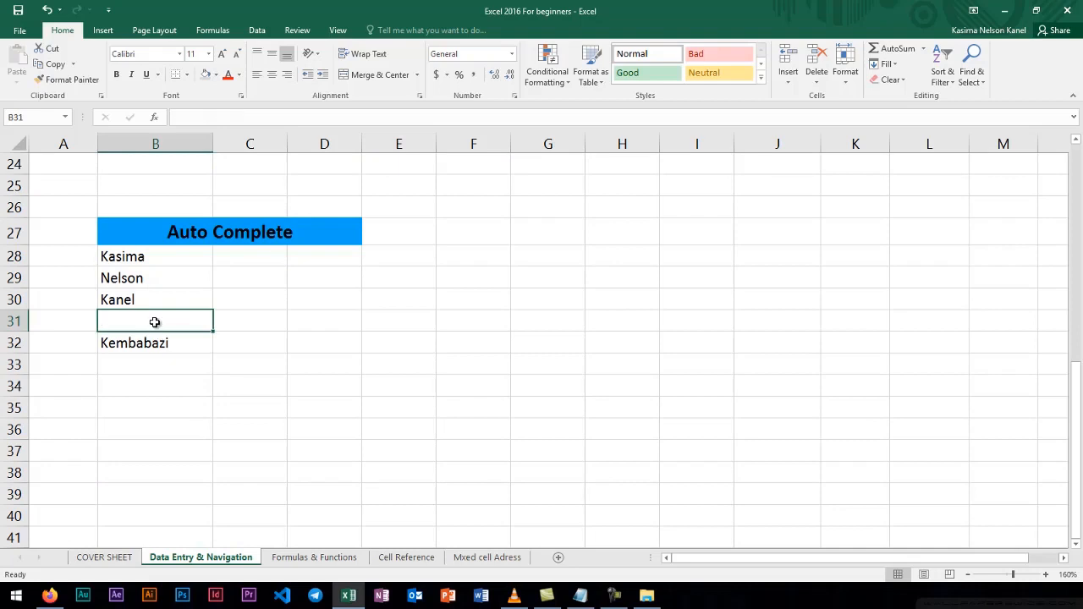
left_click(149, 342)
key("Delete")
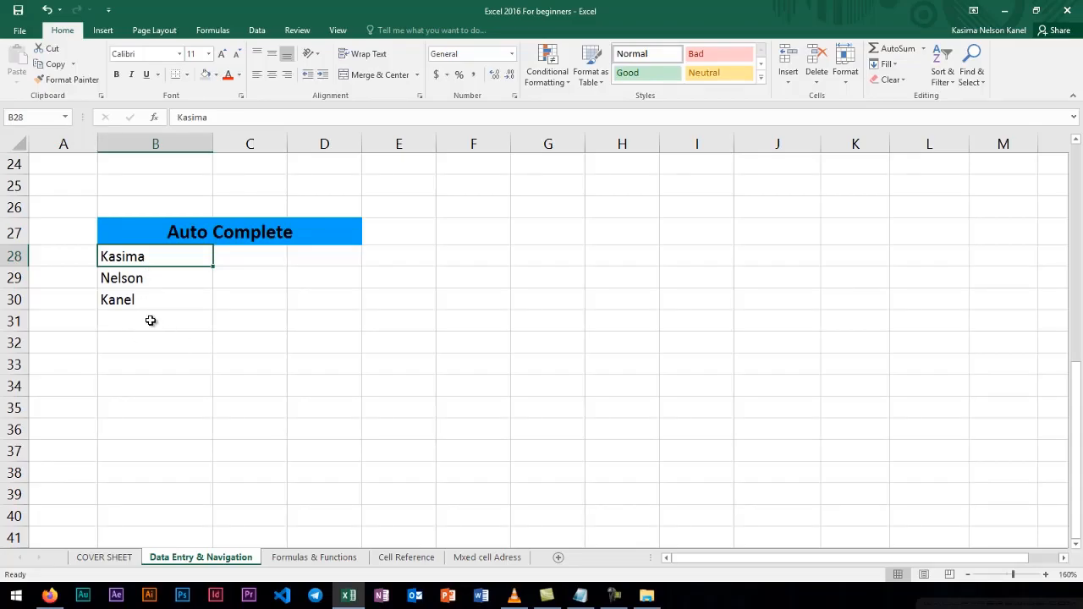
Enter the name from B28 again in B31, accepting the AutoComplete suggestion from the list above.
left_click(151, 320)
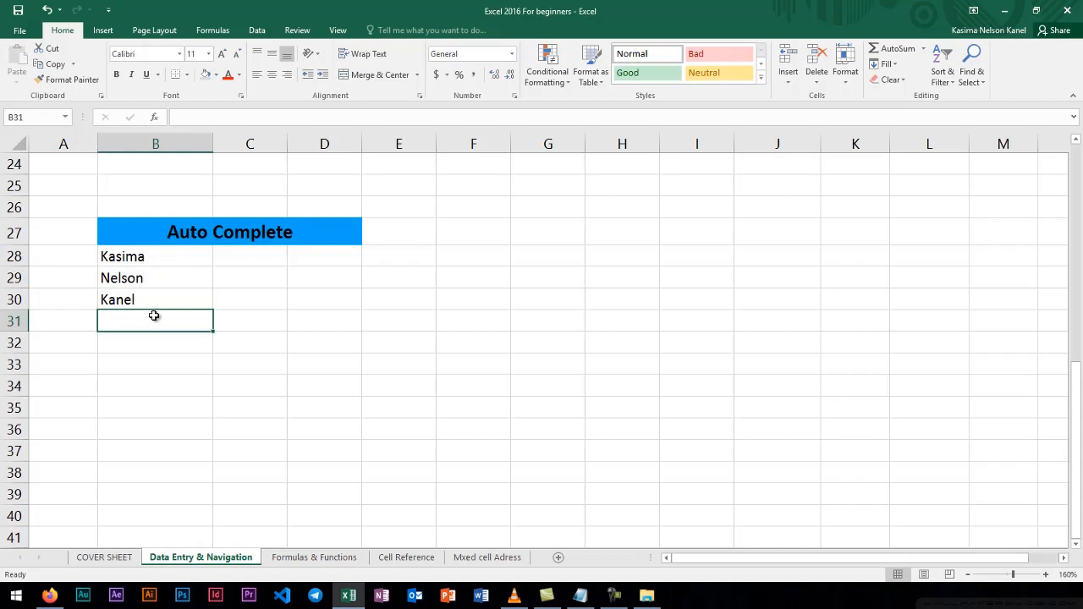
left_click(165, 260)
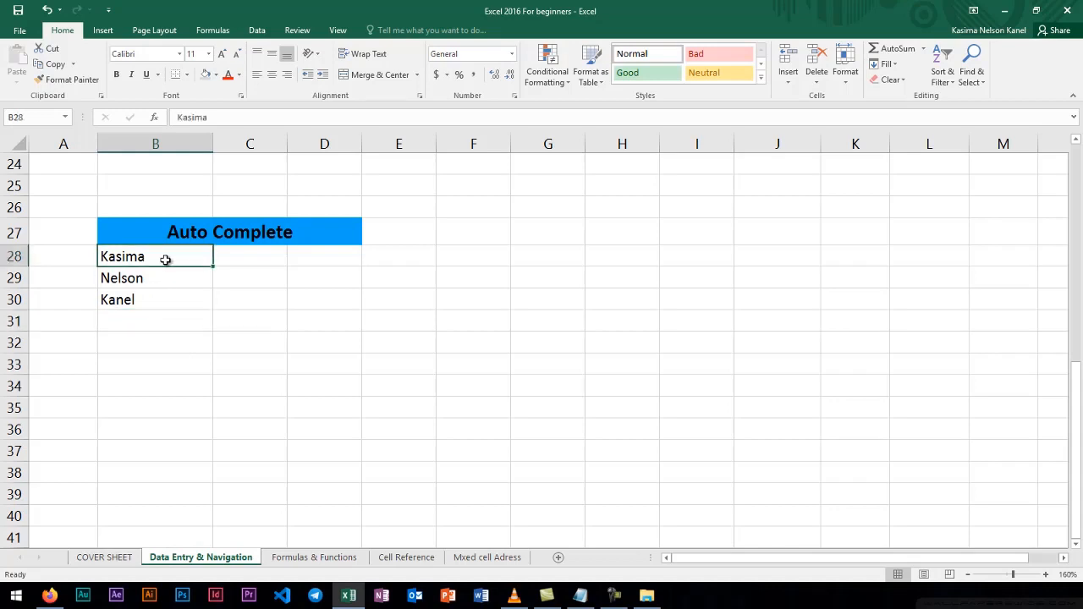
left_click(150, 278)
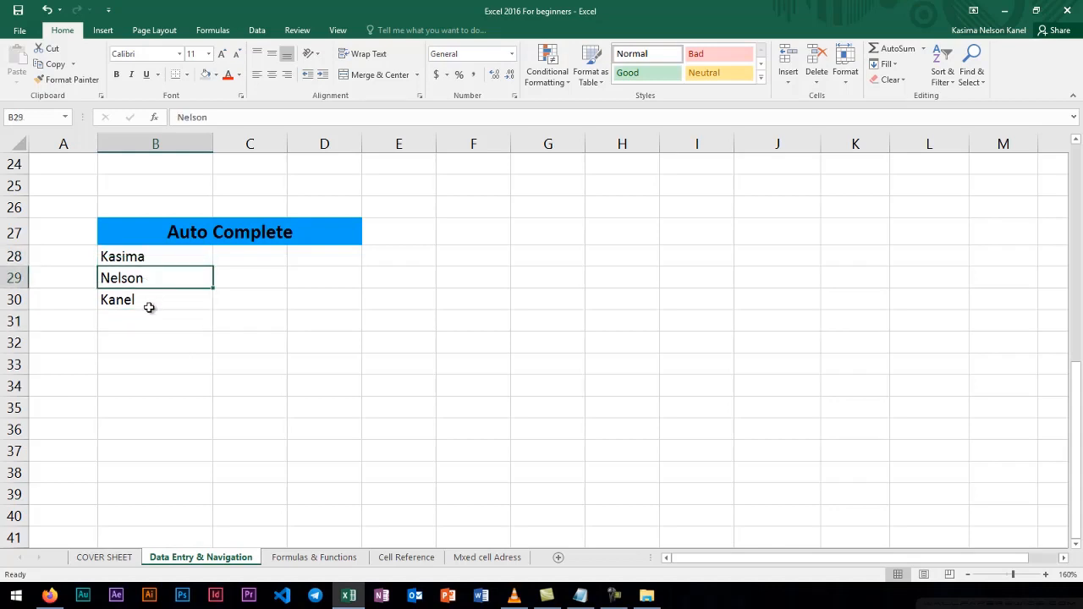
left_click(147, 306)
left_click(150, 274)
left_click(146, 298)
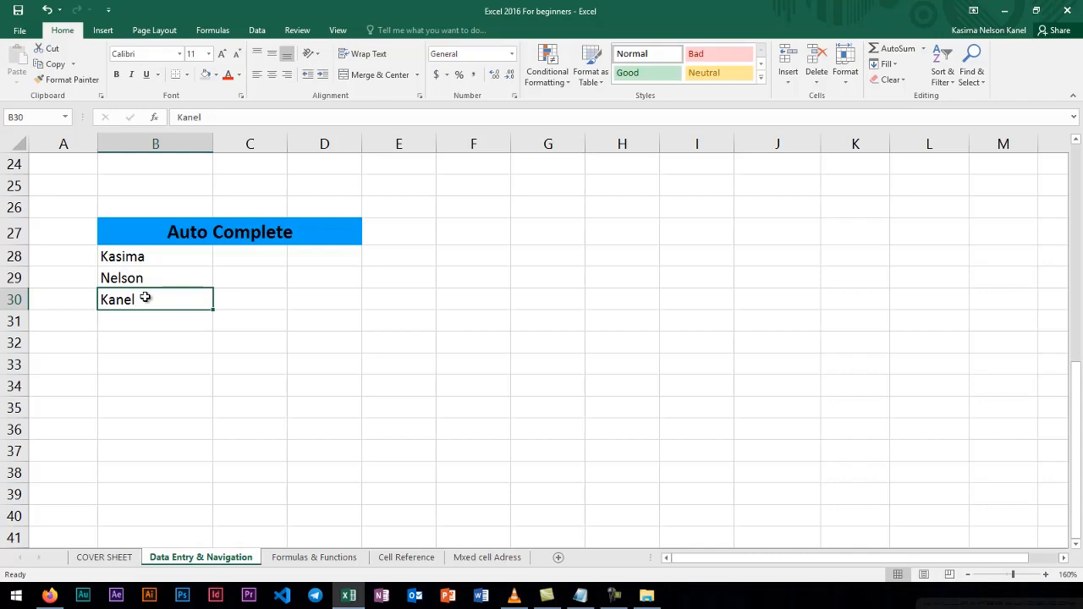
key("Return")
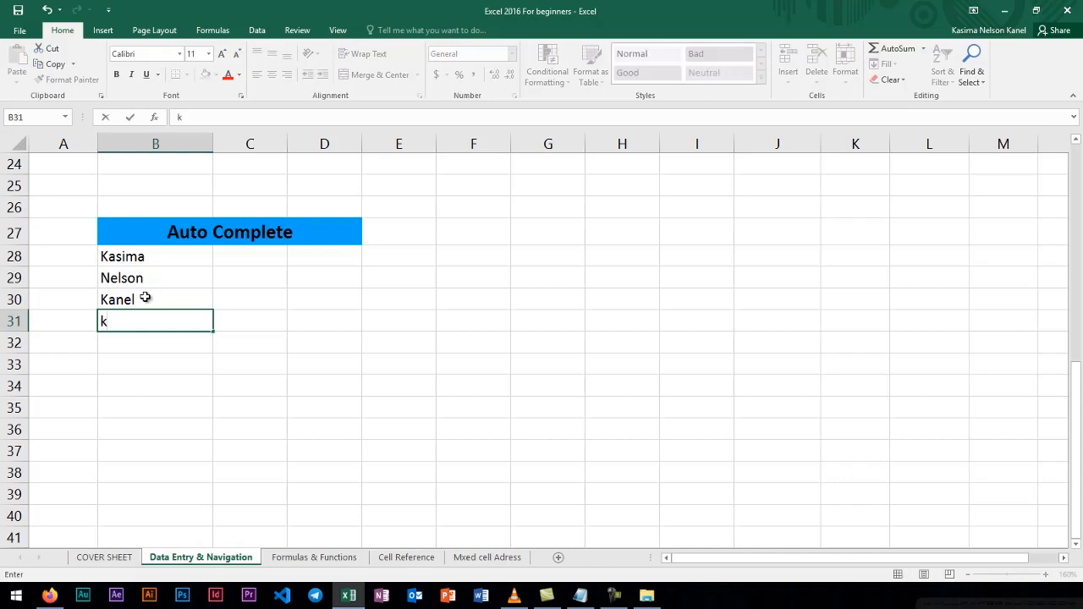
key("BackSpace")
type("Kasima")
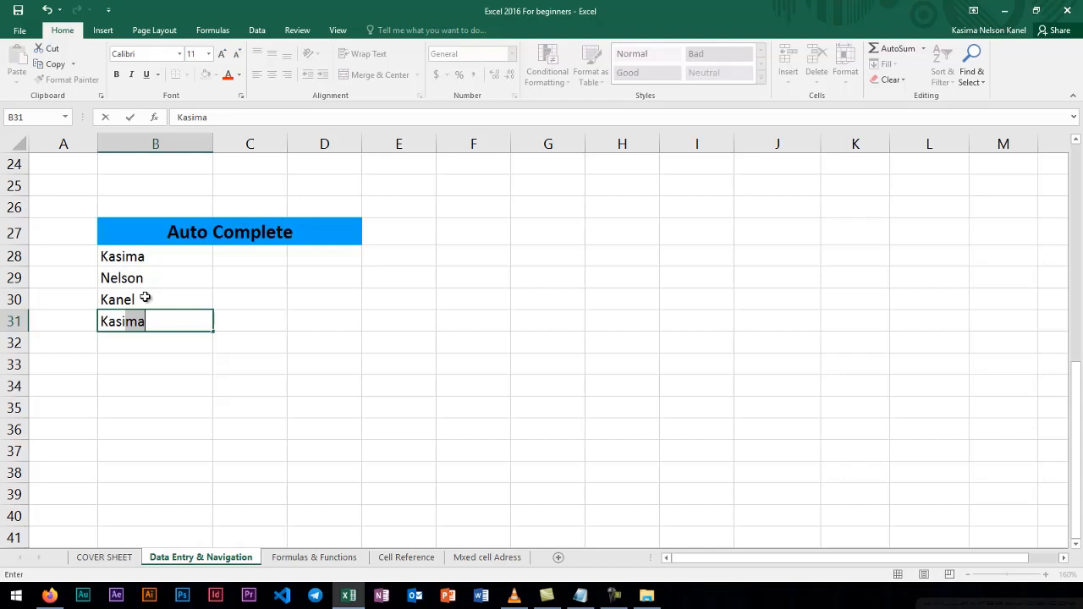
key("Return")
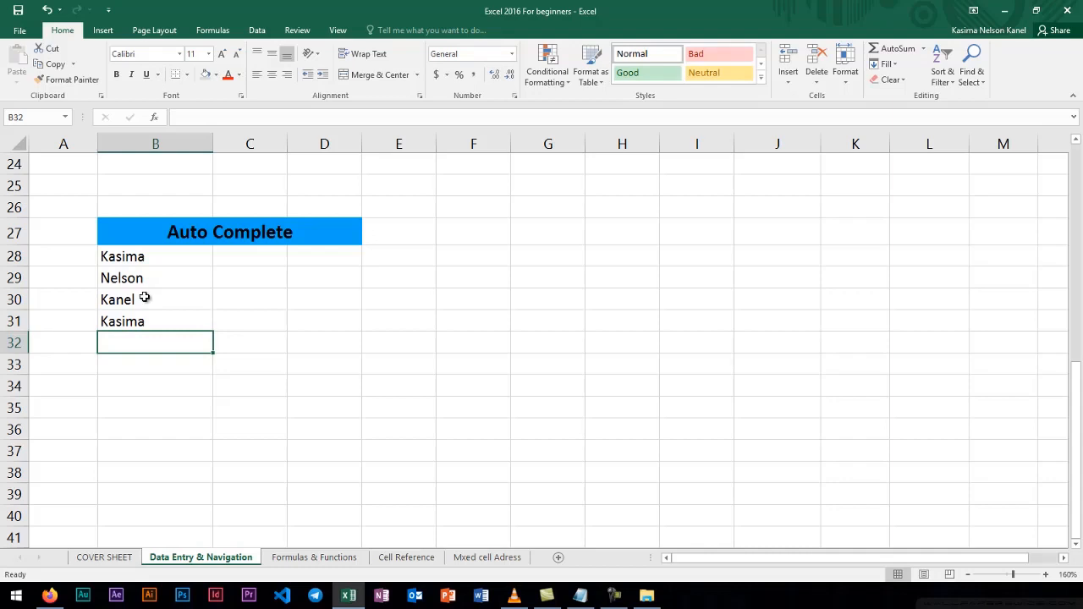
Enter 1 in C28 and 2 in C29 beside the Auto Complete name list.
left_click(240, 262)
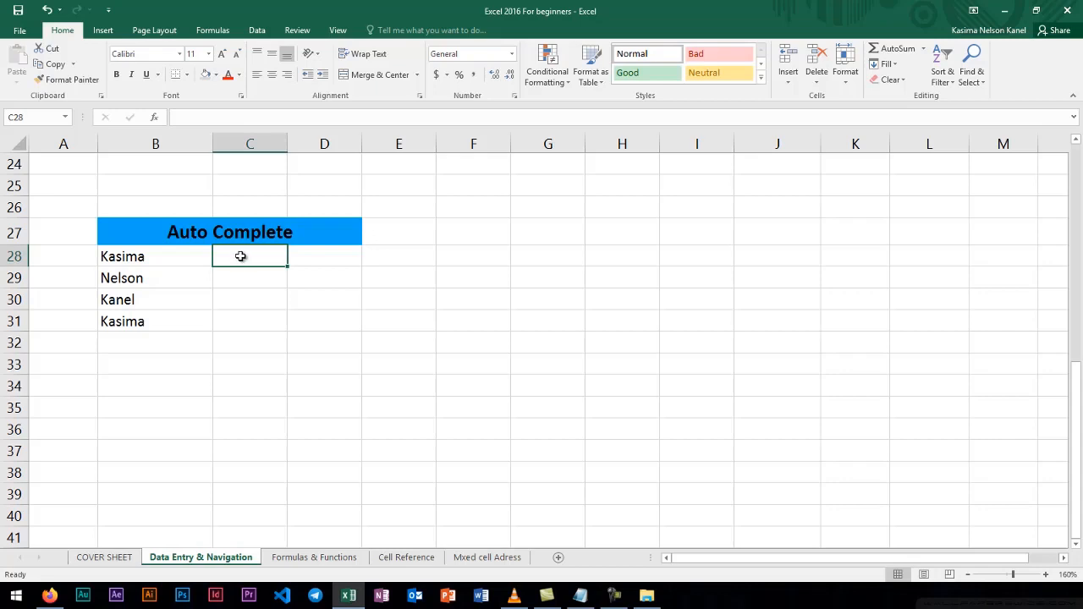
left_click_drag(241, 258, 342, 269)
left_click(283, 269)
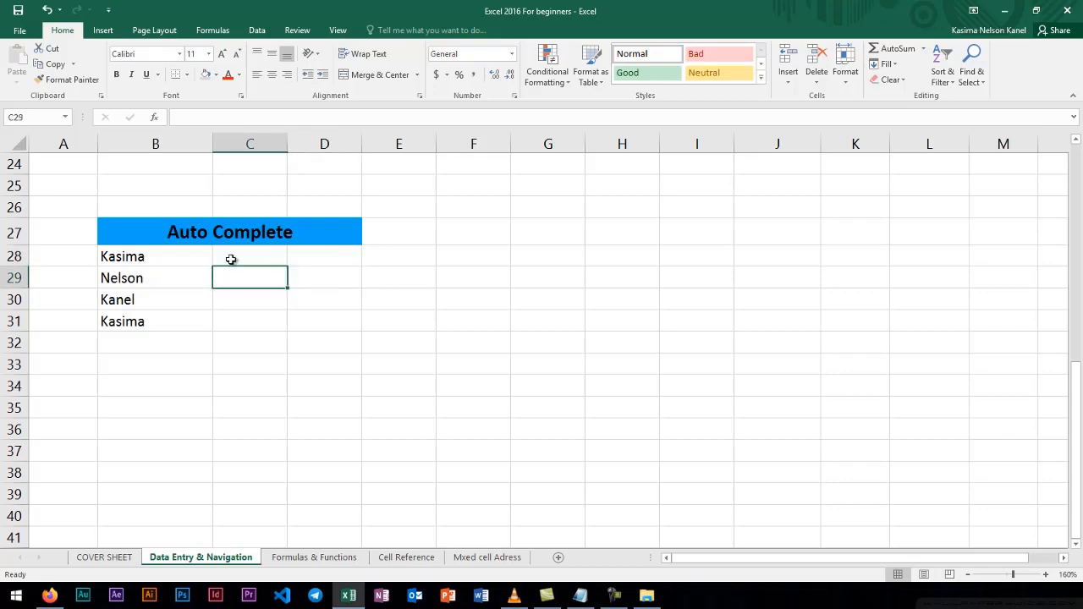
left_click(232, 258)
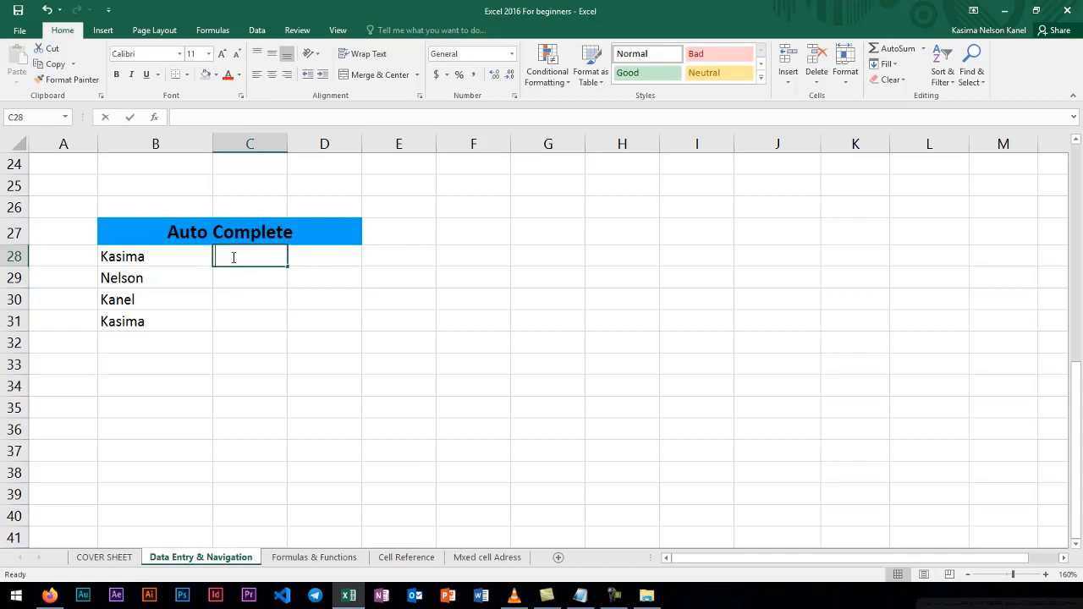
type("1")
key("Return")
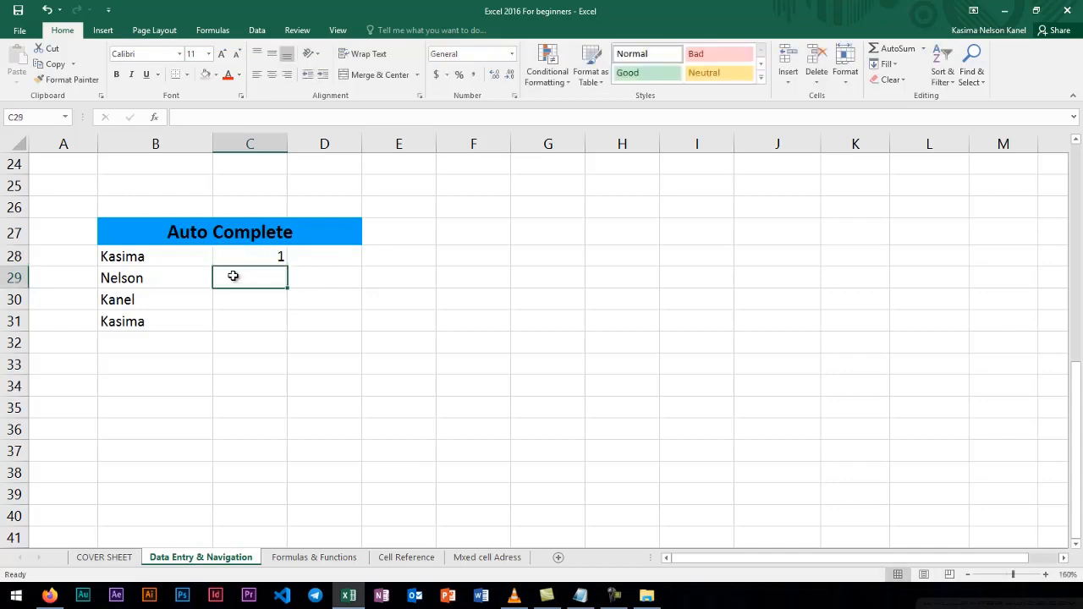
type("2")
key("Return")
Auto-fill the number series from C28:C29 down column C to 6 in C33.
left_click(280, 258)
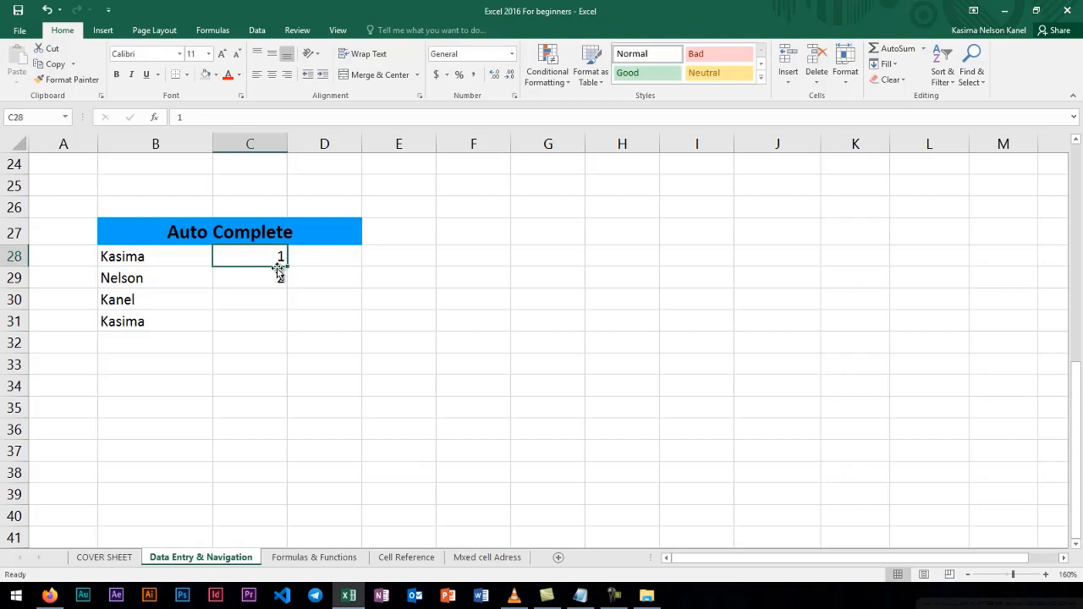
left_click(267, 274)
double_click(269, 257)
left_click(321, 271)
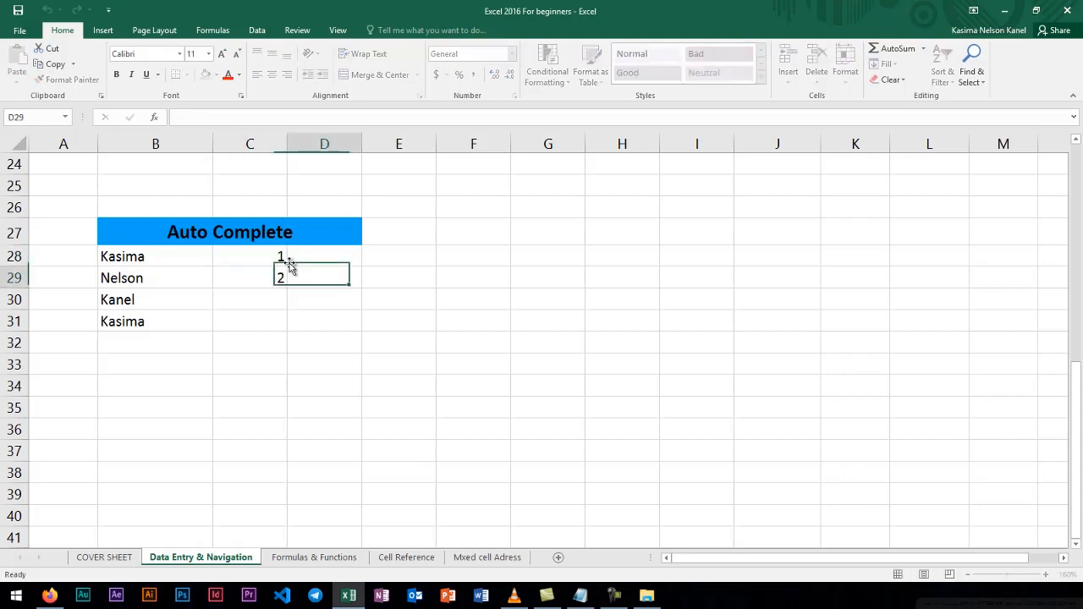
left_click_drag(266, 262, 288, 378)
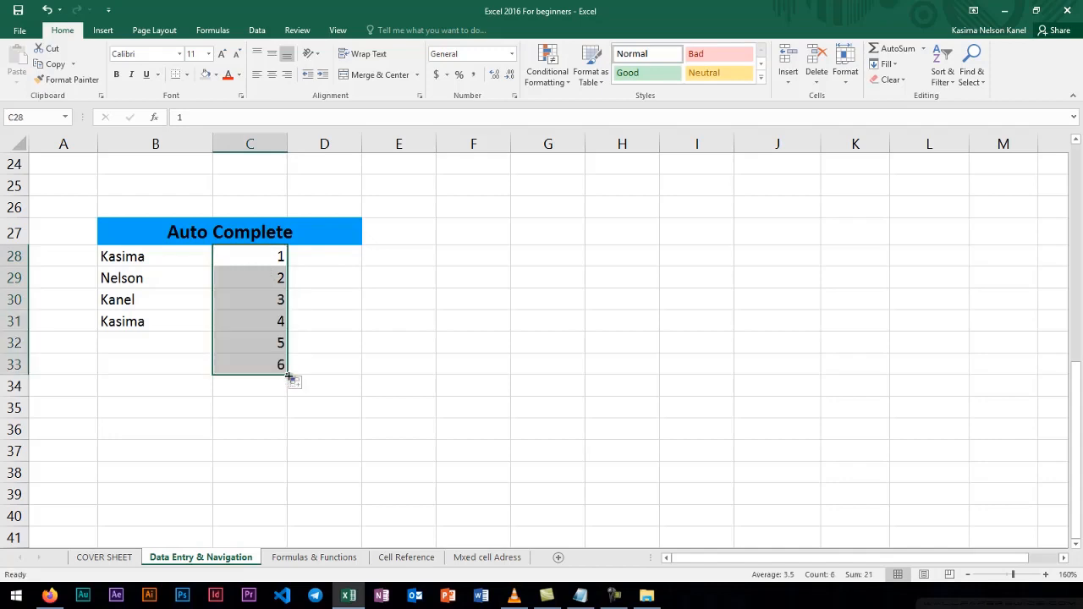
left_click(308, 261)
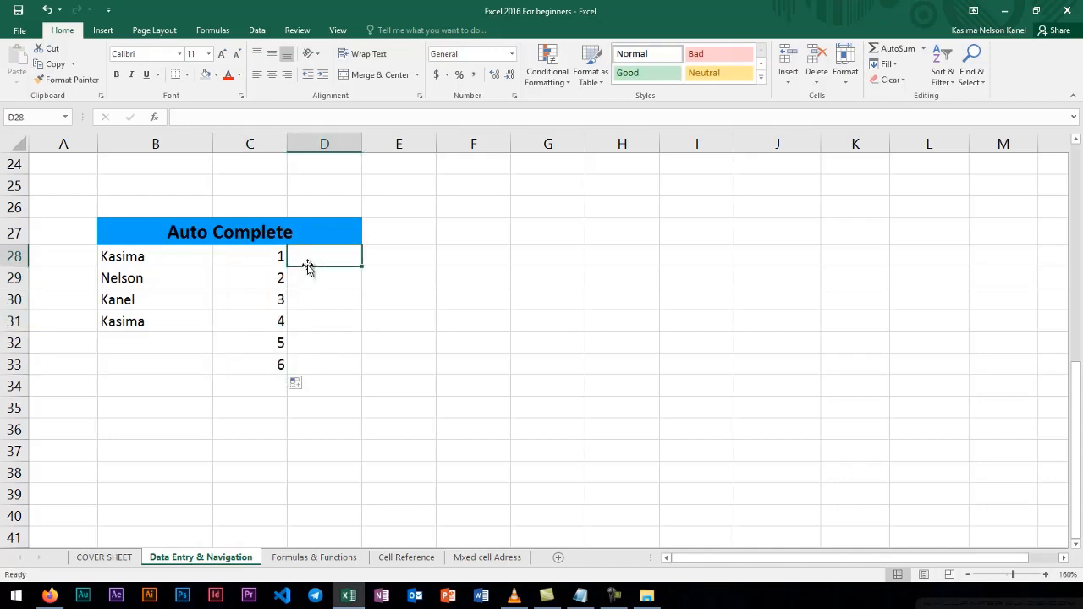
left_click(250, 256)
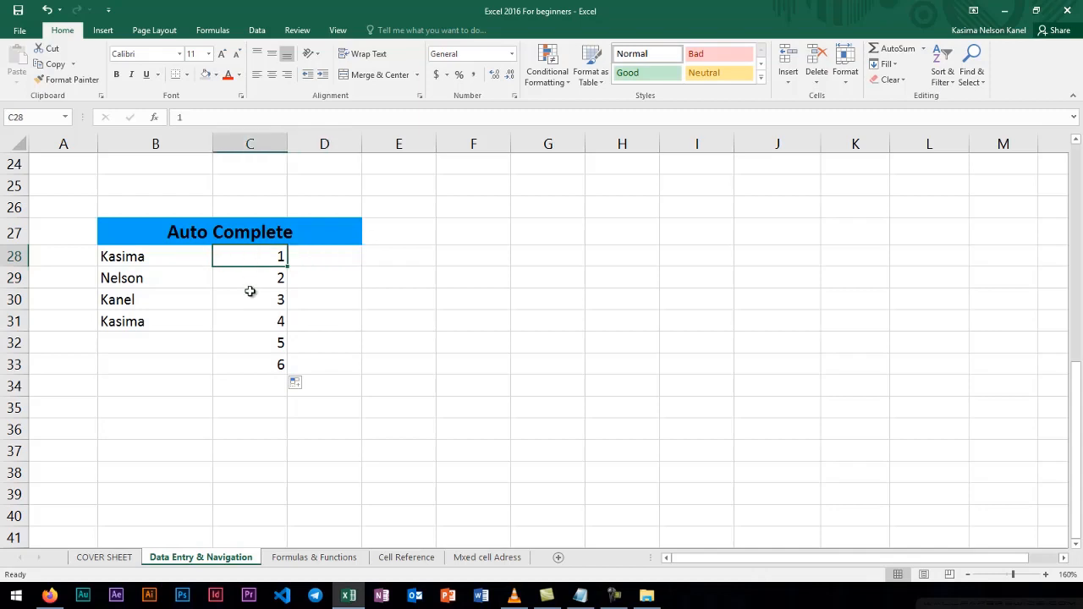
left_click(250, 291)
left_click(268, 372)
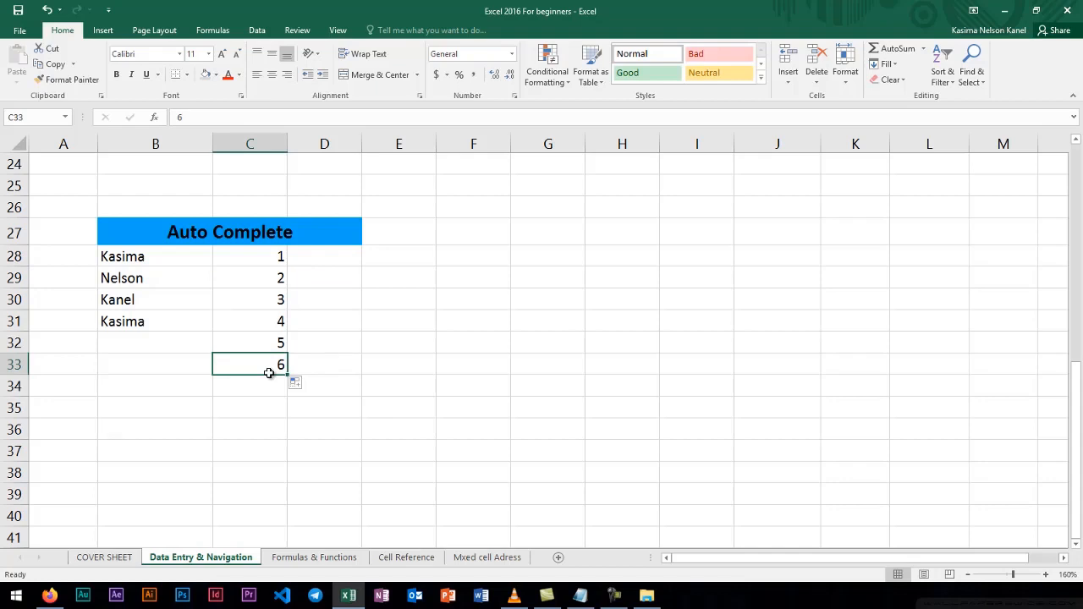
key("Return")
left_click(264, 260)
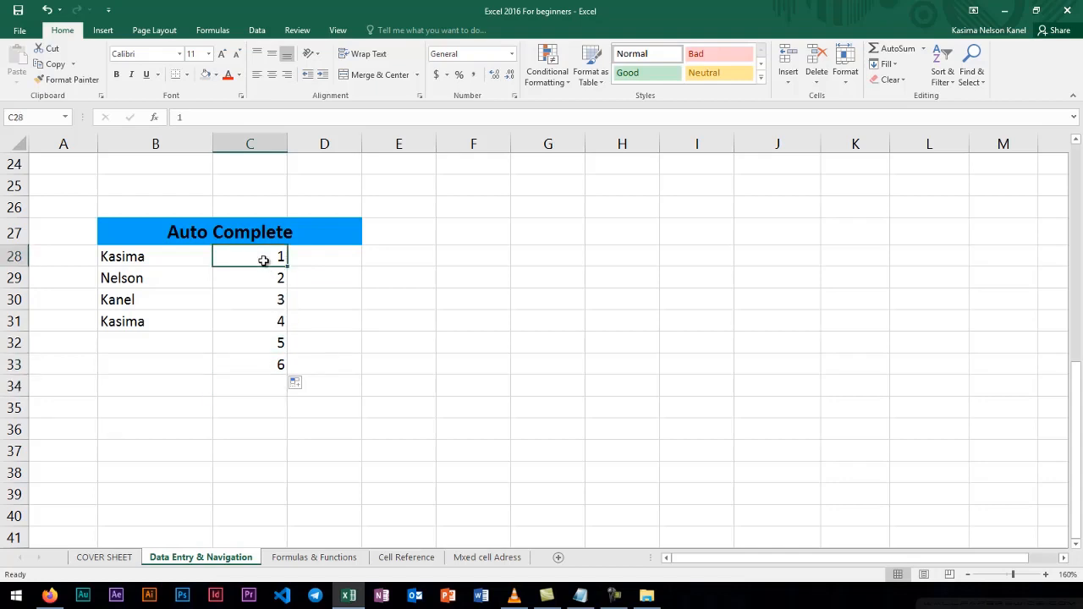
key("Right")
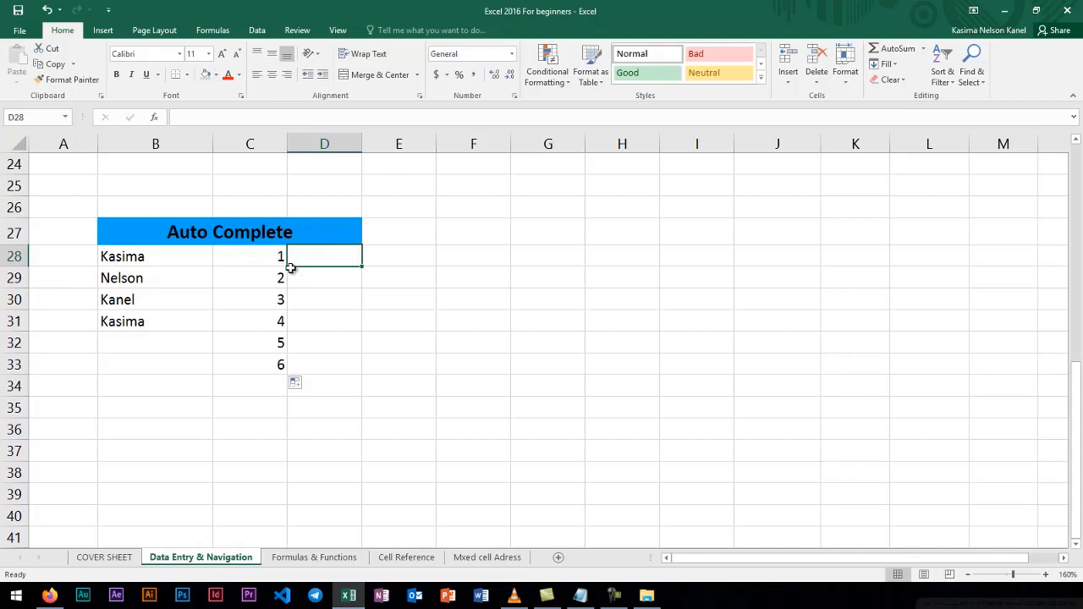
left_click_drag(299, 255, 599, 368)
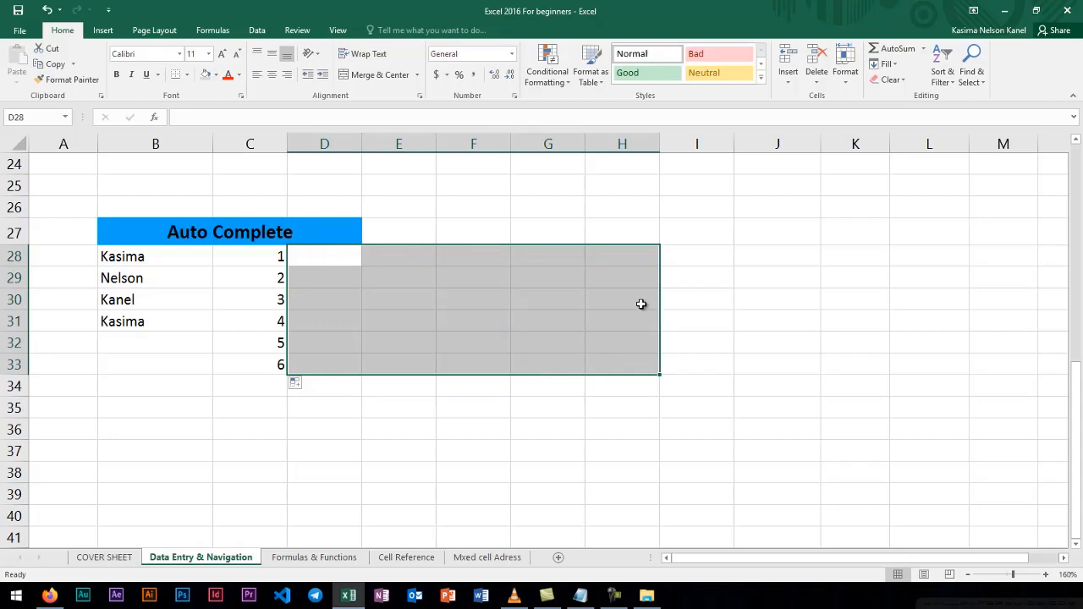
left_click(423, 325)
left_click(305, 254)
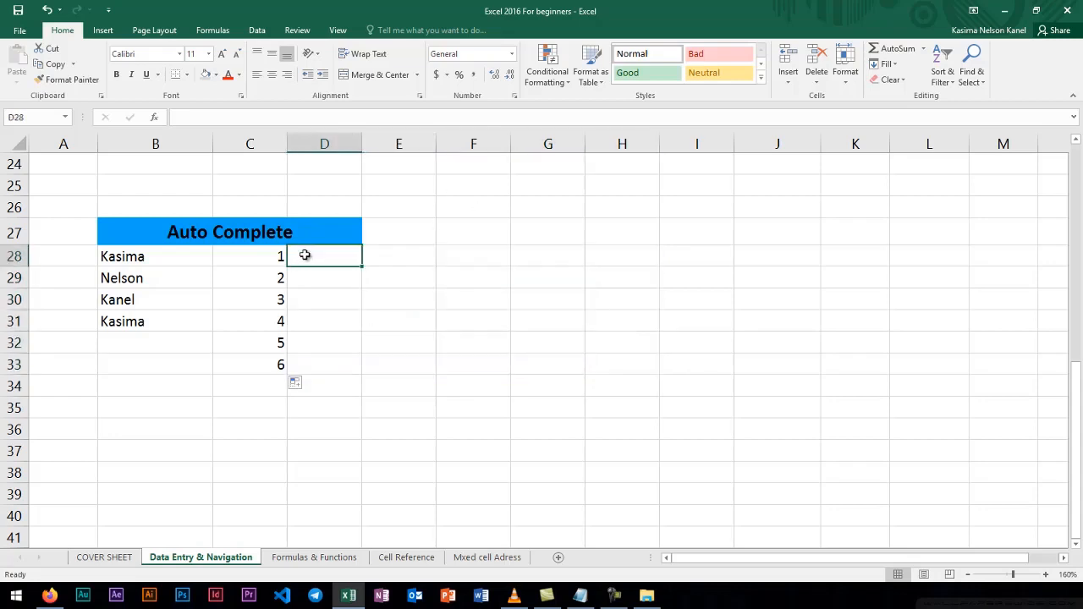
Select D28:G33 as the entry range and fill D28:D33 downward with 10, 20, 15, 56, 56 and 10.
left_click_drag(305, 255, 584, 364)
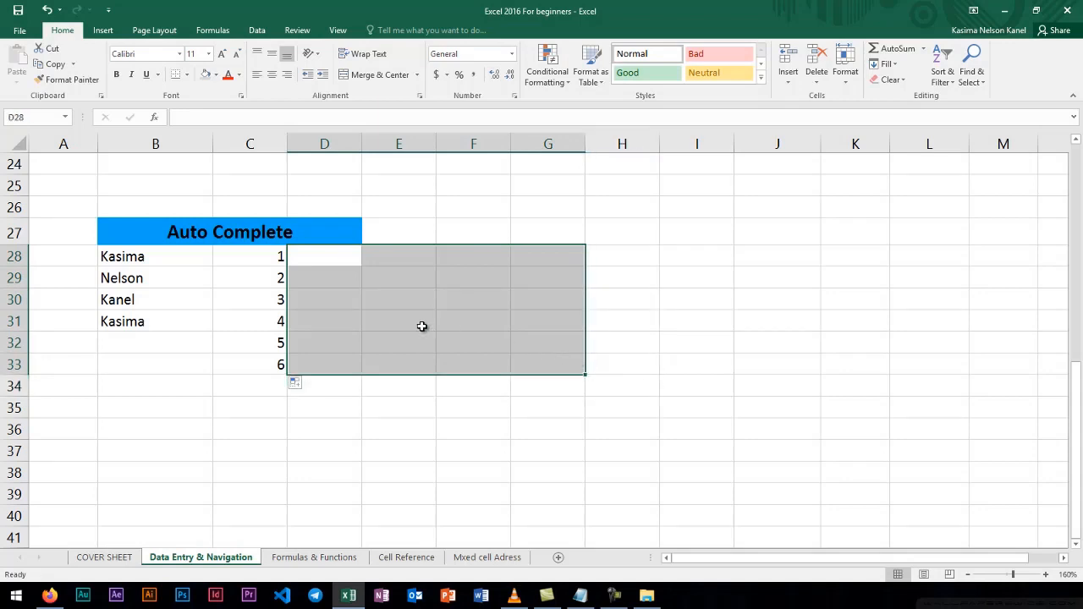
type("10")
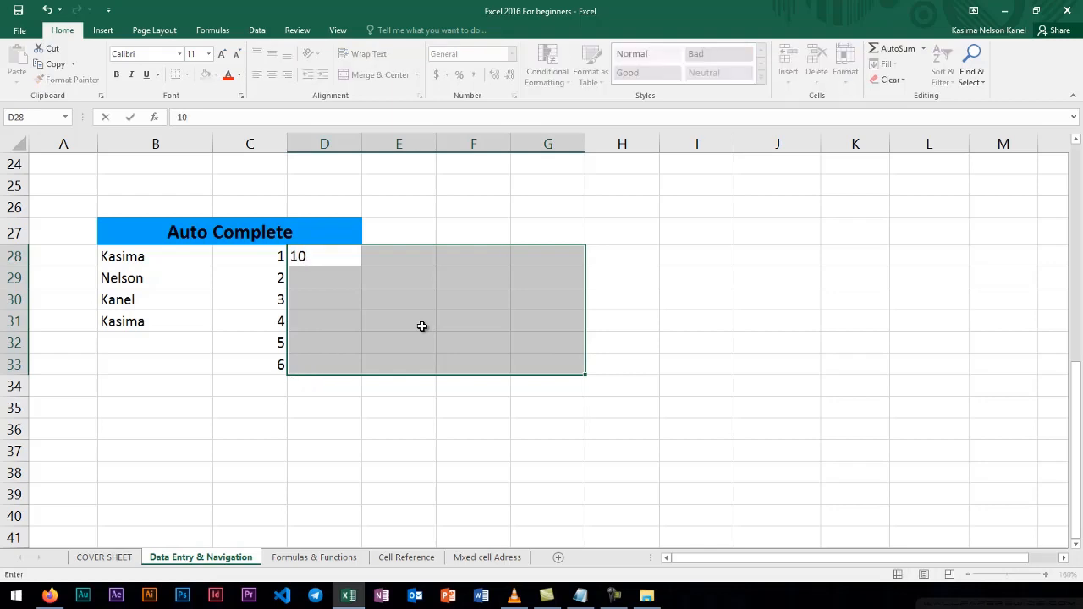
key("Return")
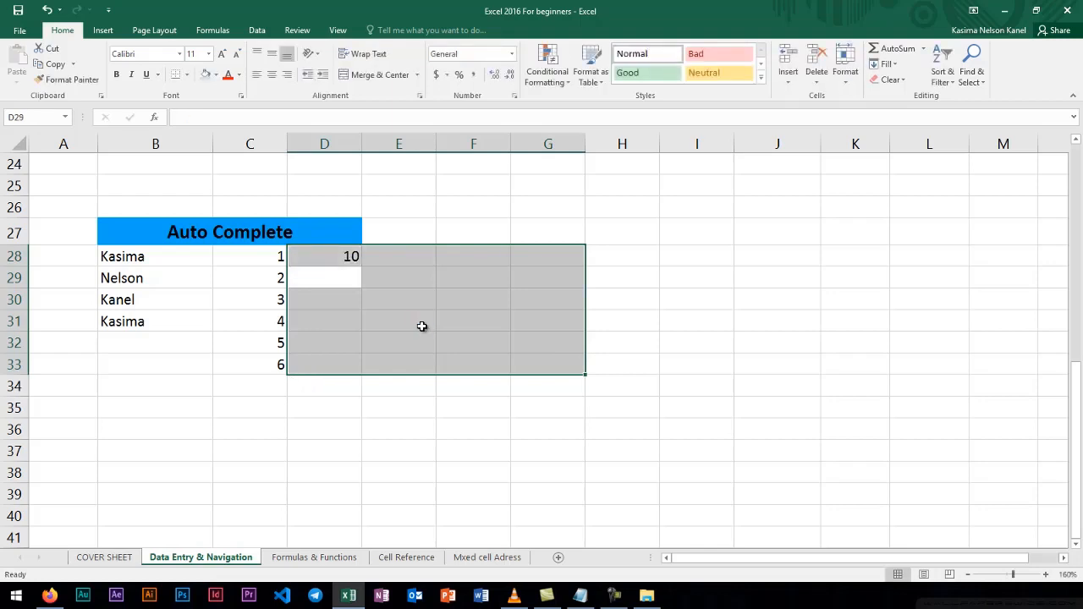
type("20")
key("Return")
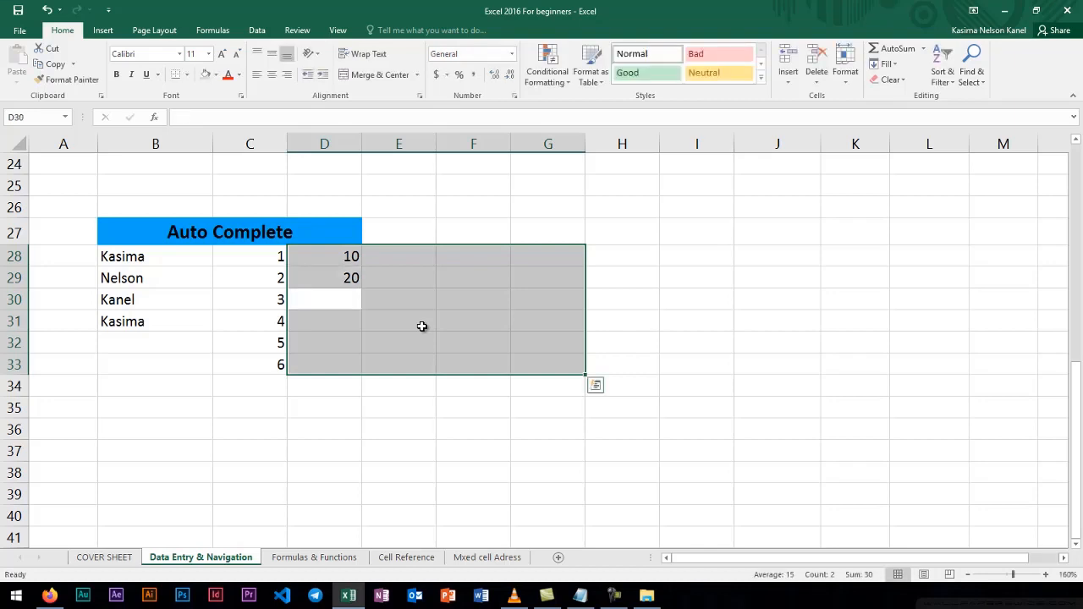
type("15")
key("Return")
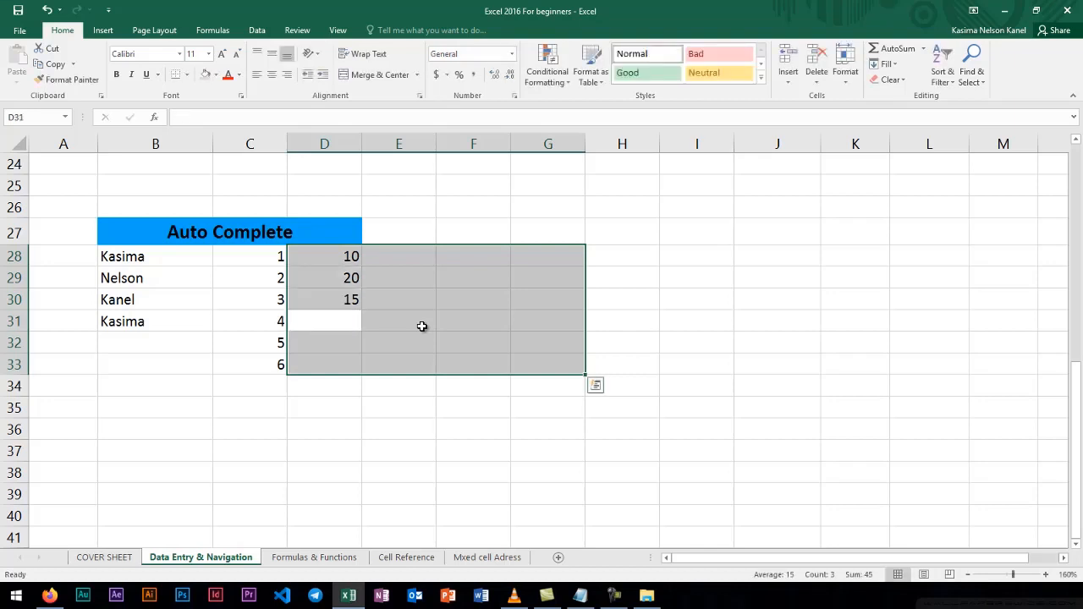
type("56")
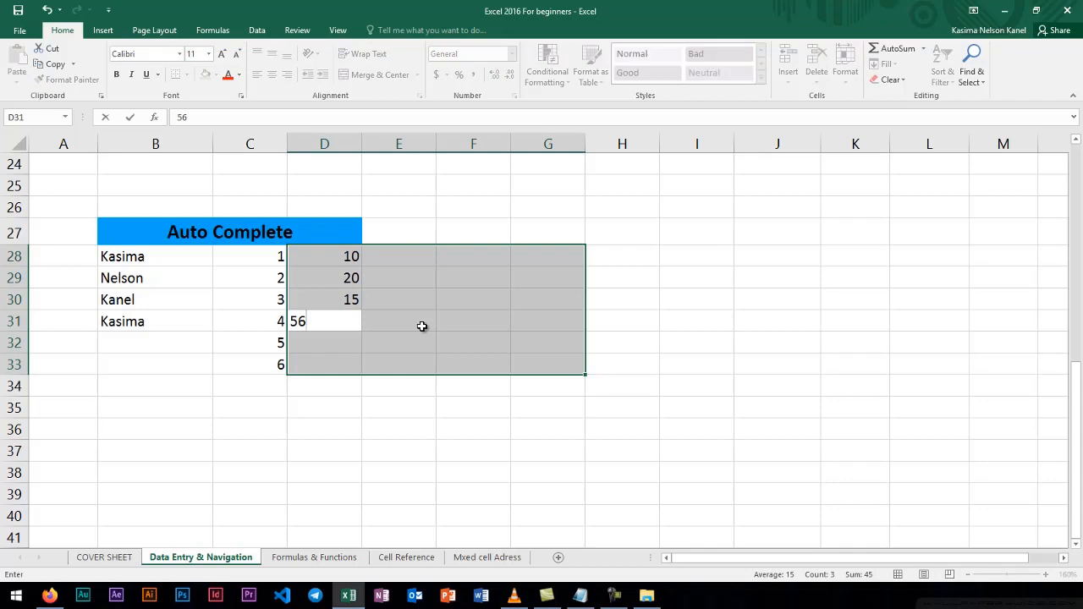
key("Return")
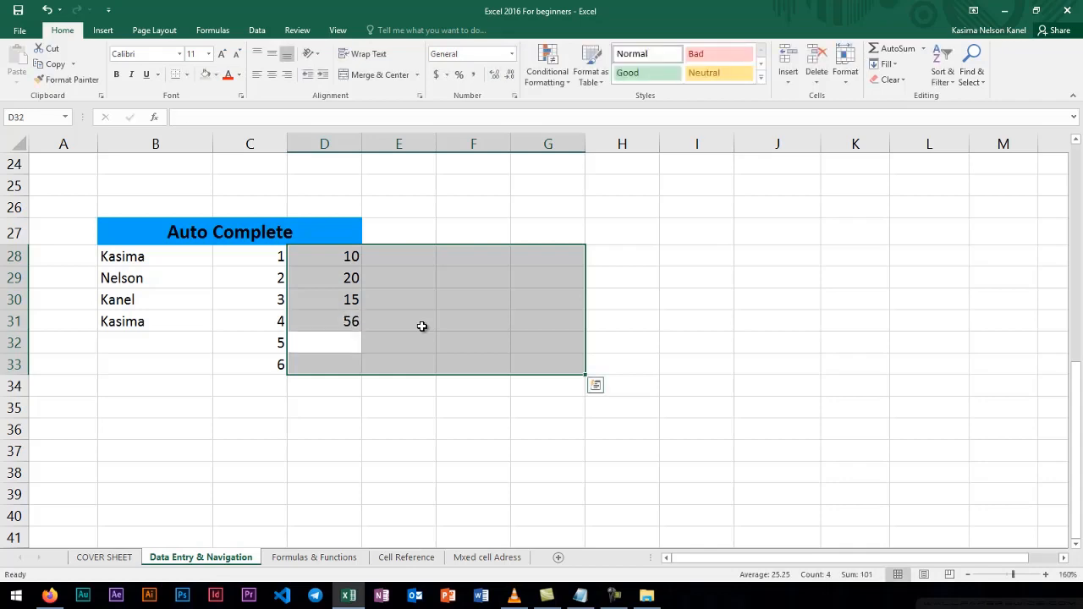
type("56")
key("Return")
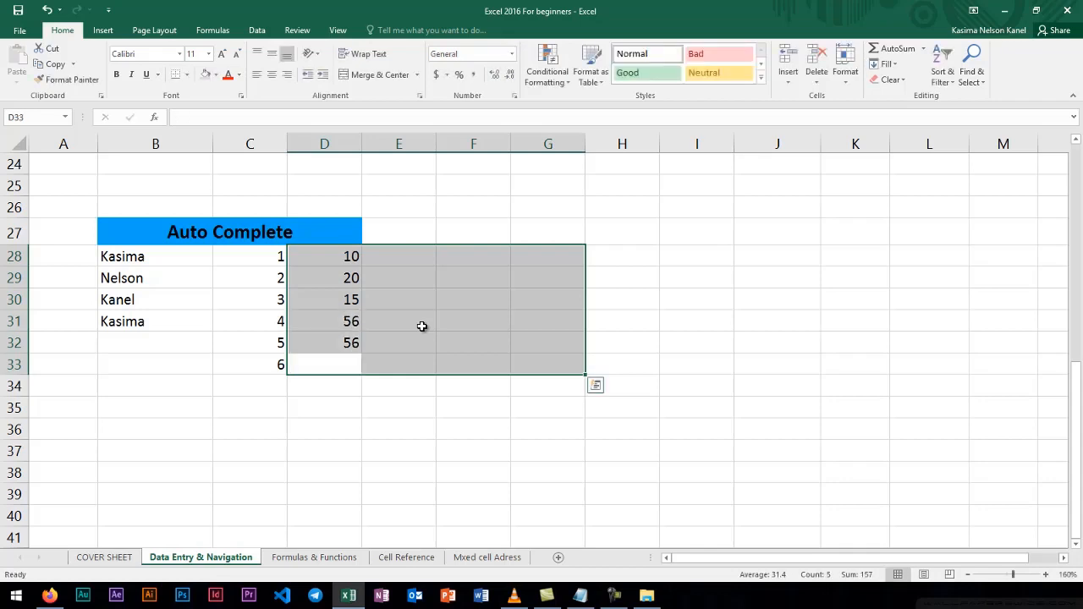
type("10")
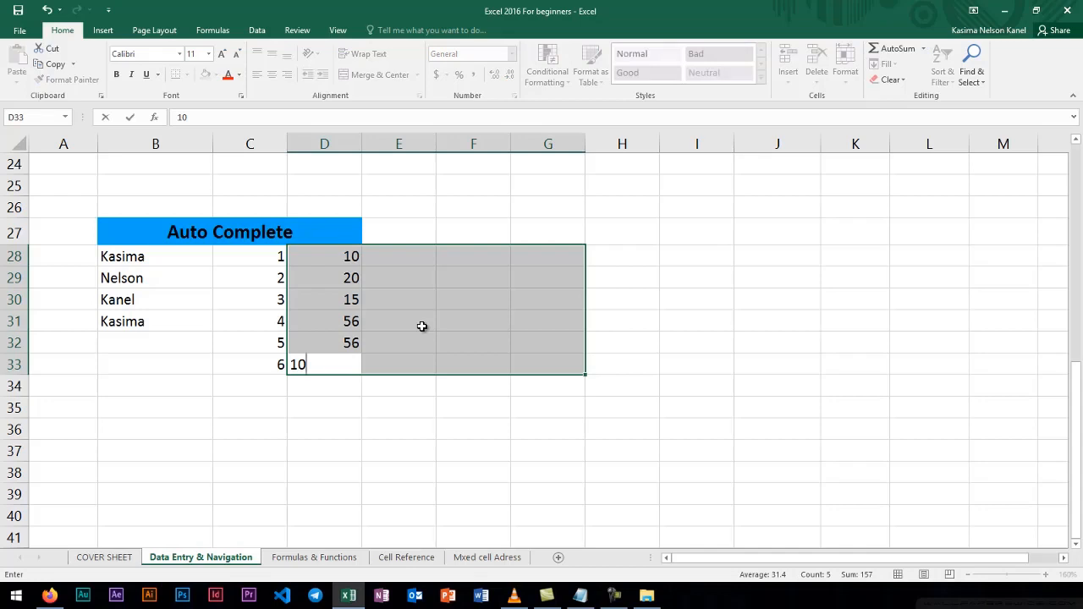
key("Return")
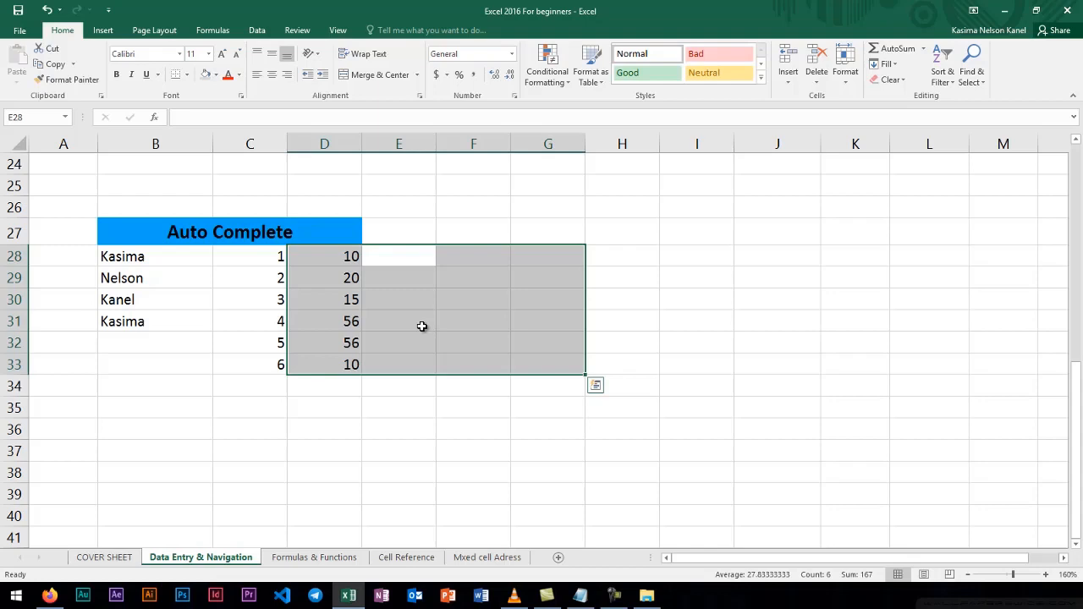
Continue the data entry in E28:E33 with 56, 90, 80, 50, 10 and 14, and clear the range selection.
type("56lk")
key("BackSpace")
key("BackSpace")
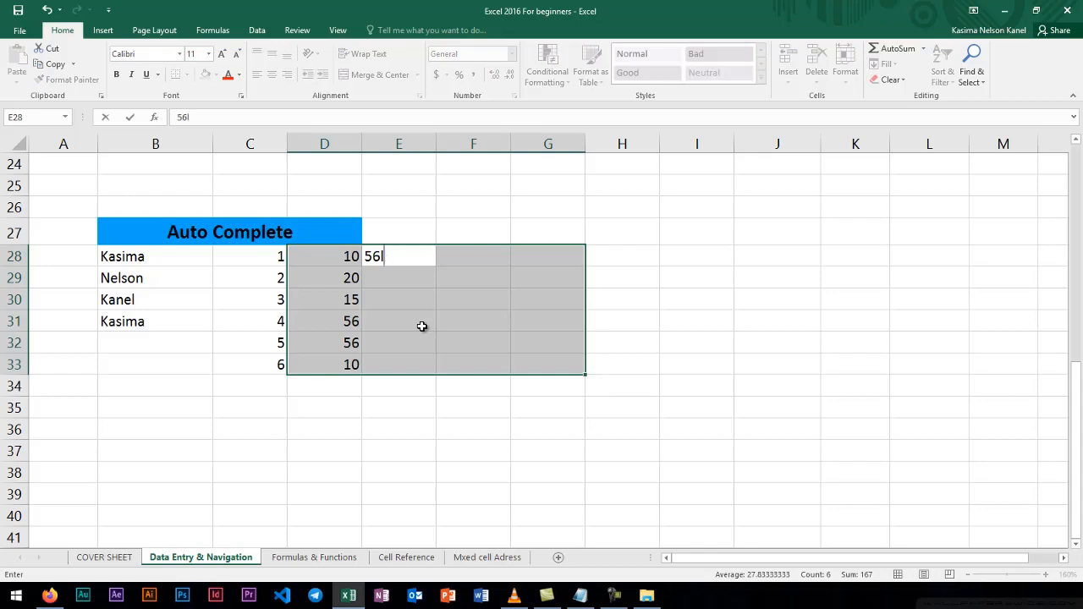
key("Return")
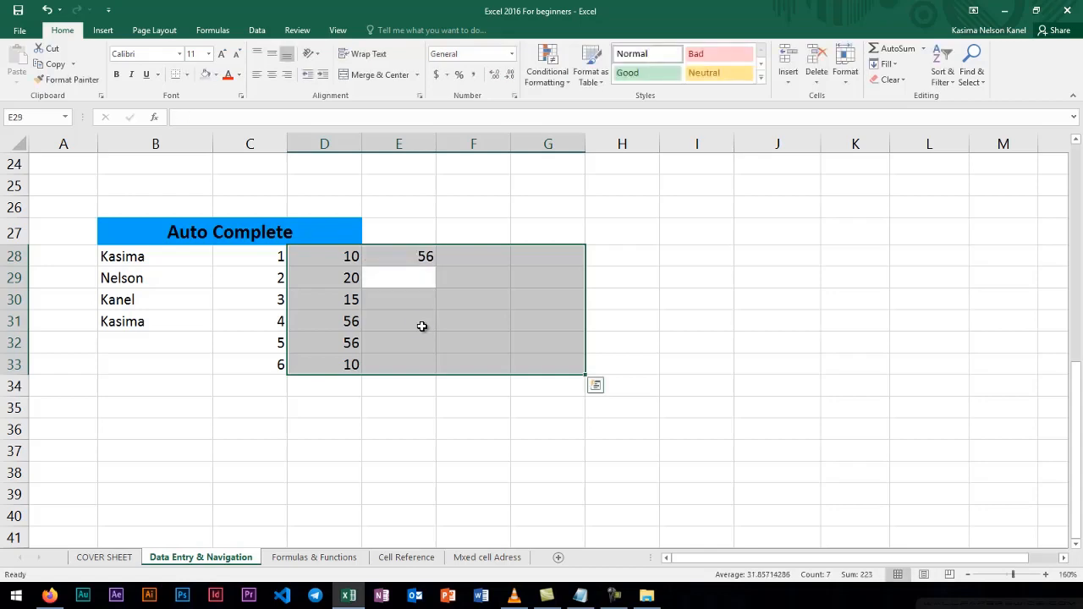
type("90")
key("Return")
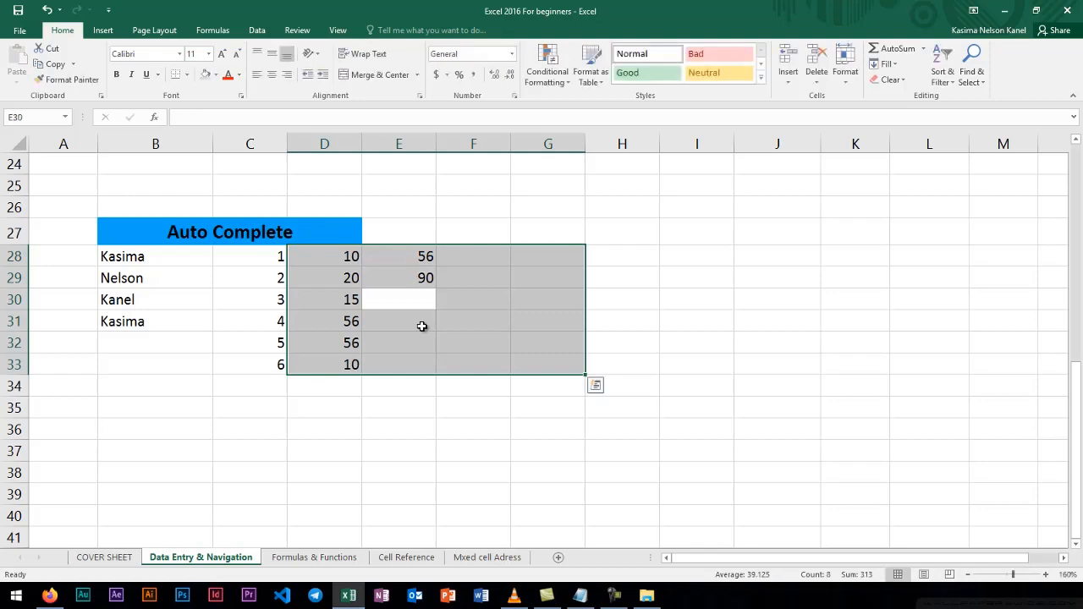
type("80")
key("Return")
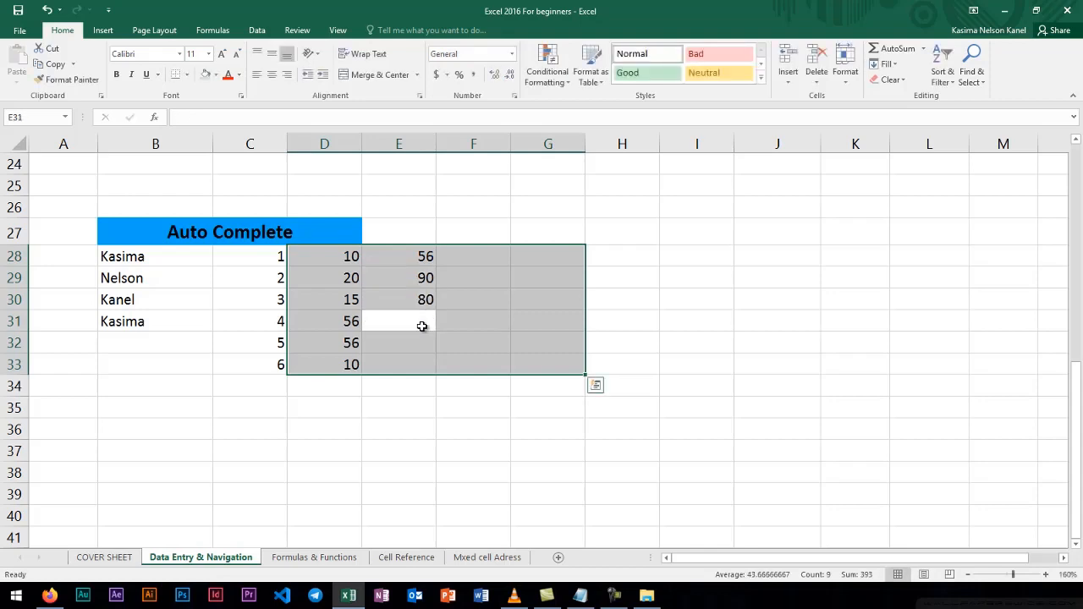
type("50")
key("Return")
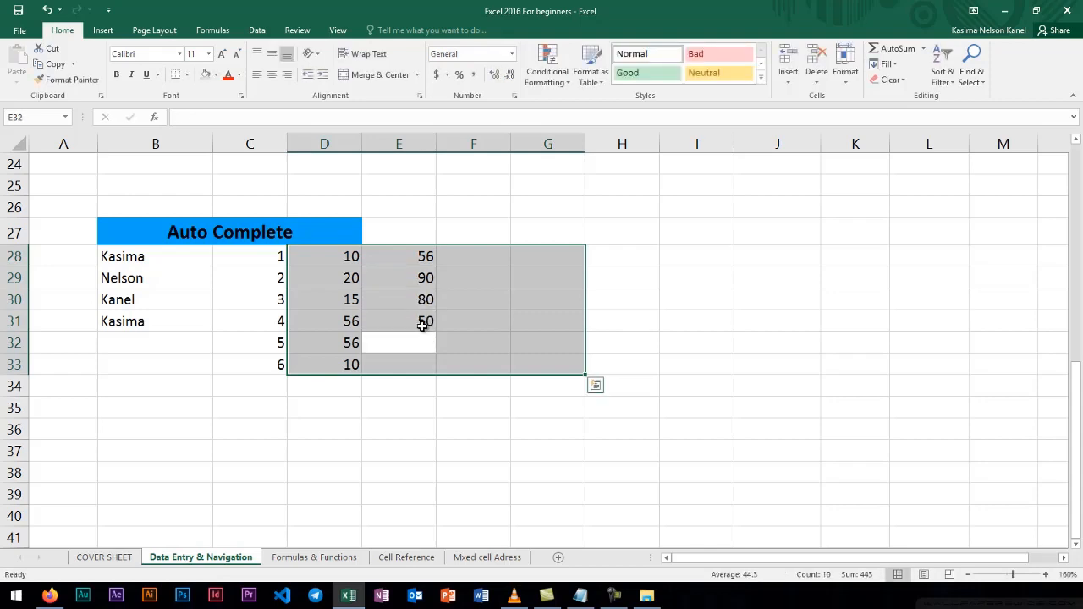
type("10")
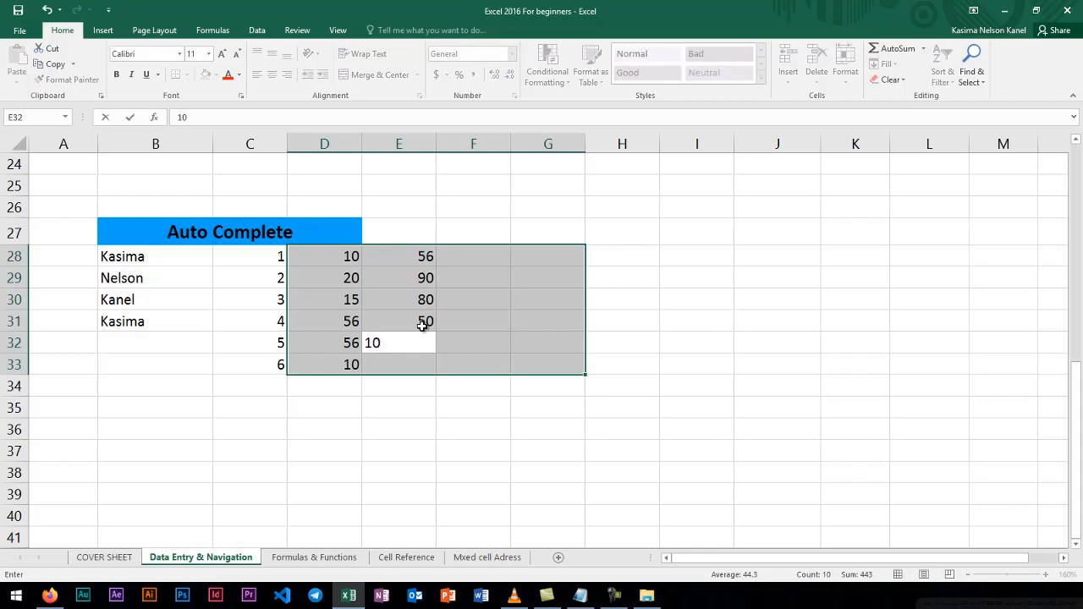
key("Return")
type("14")
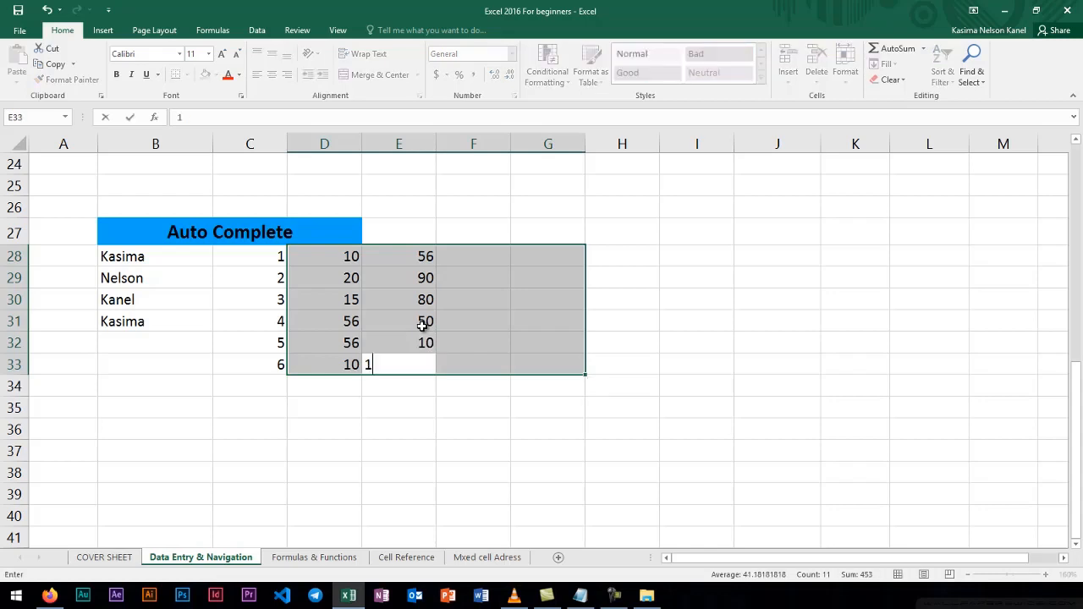
key("Return")
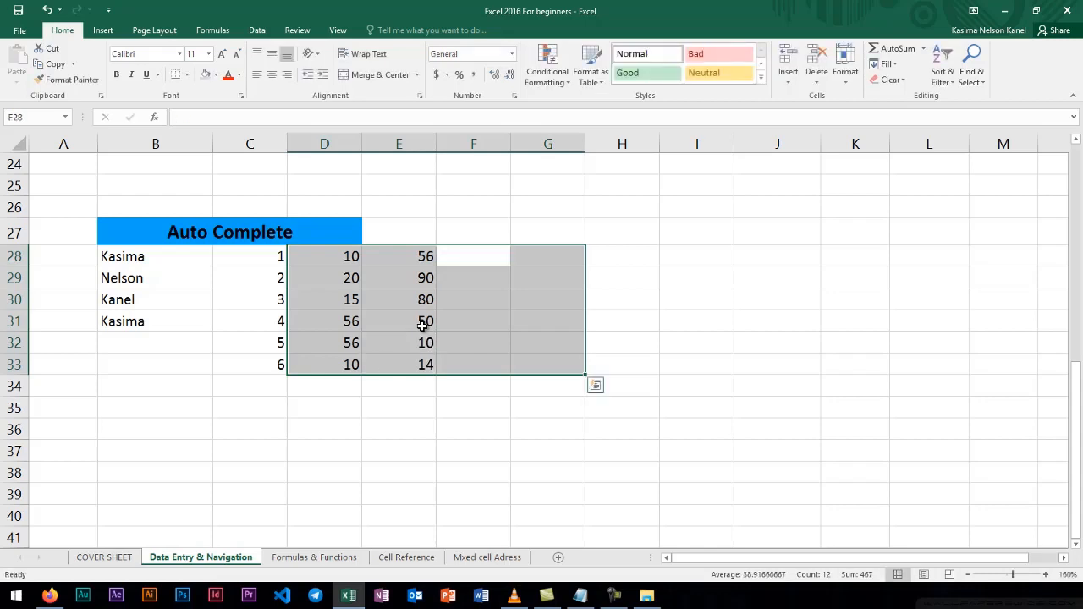
left_click(561, 304)
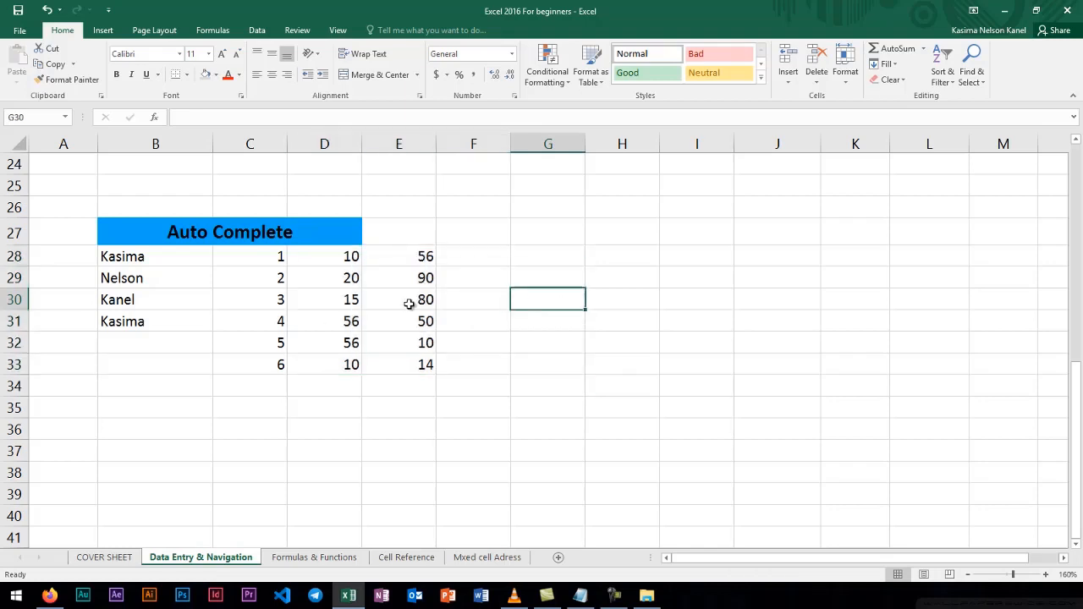
Review the Data Entry & Navigation sheet and switch to the Formulas & Functions worksheet.
scroll(409, 304, "up", 8)
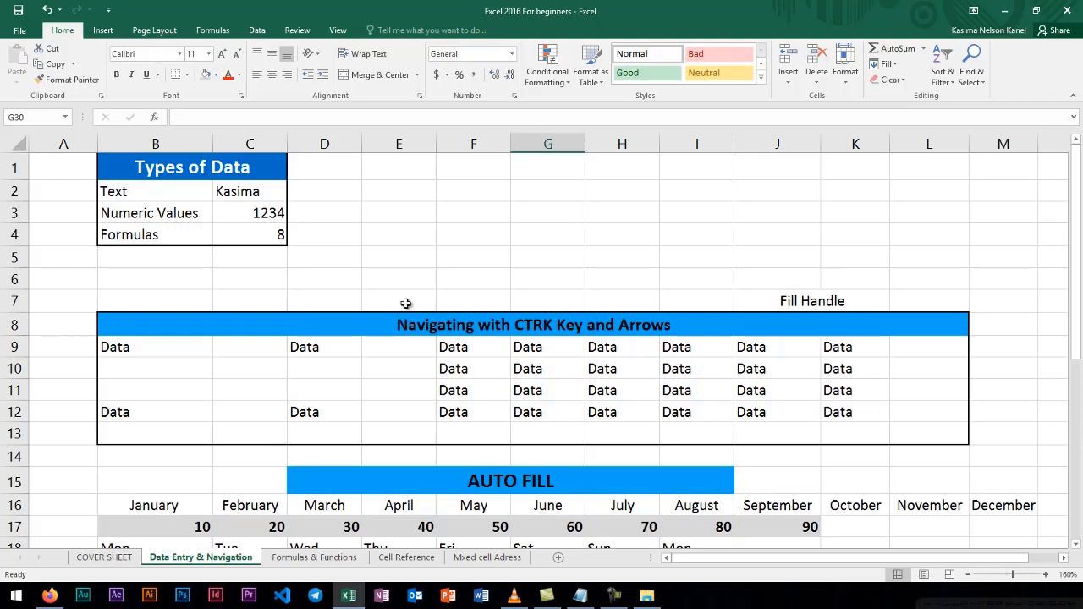
scroll(405, 304, "down", 1)
scroll(405, 304, "down", 2)
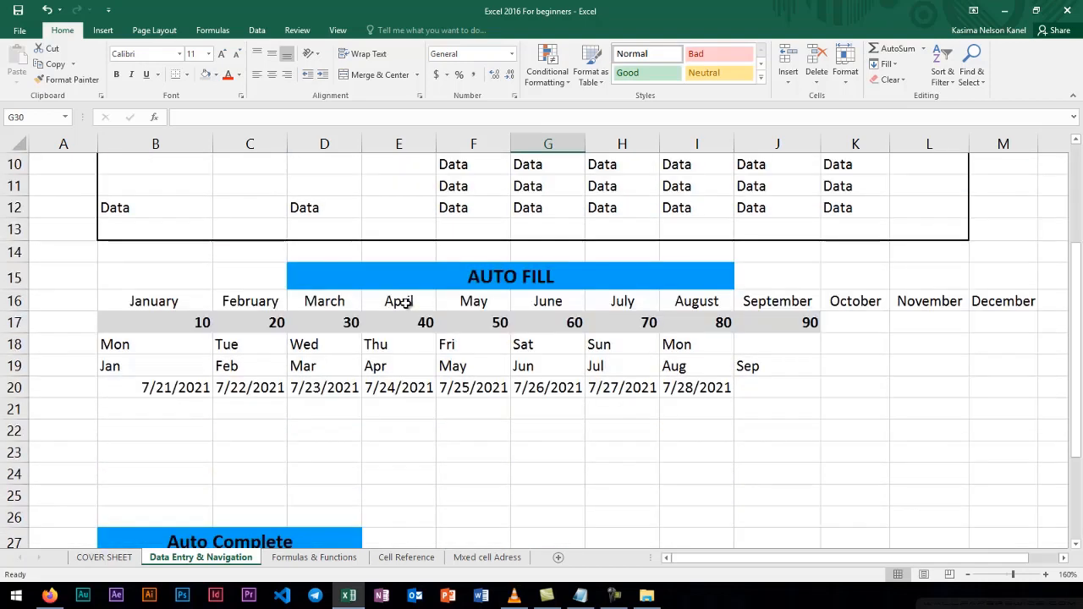
scroll(405, 303, "down", 2)
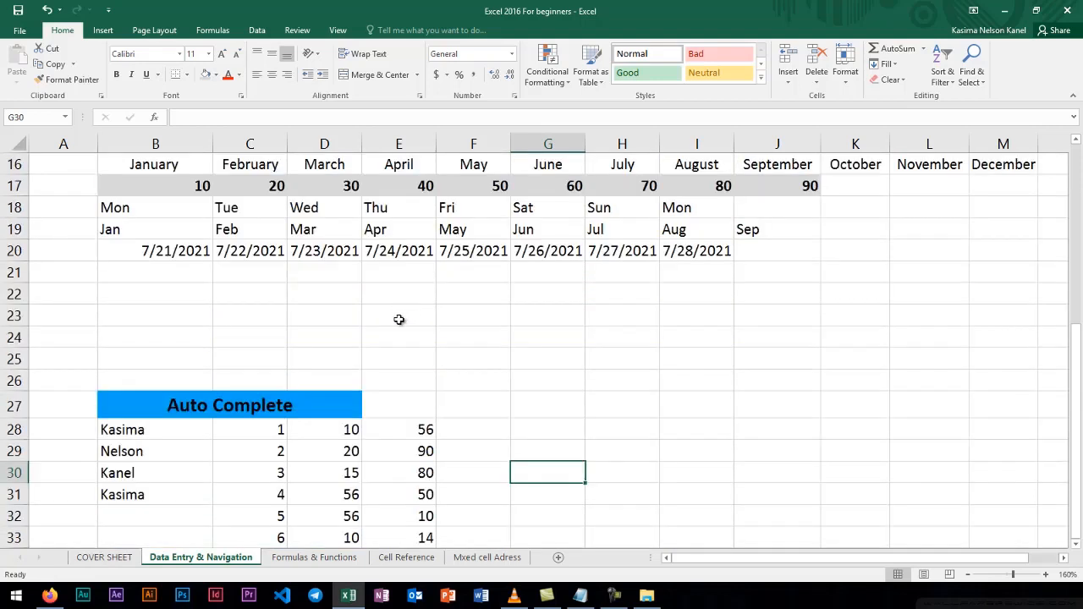
left_click(331, 558)
scroll(388, 469, "up", 4)
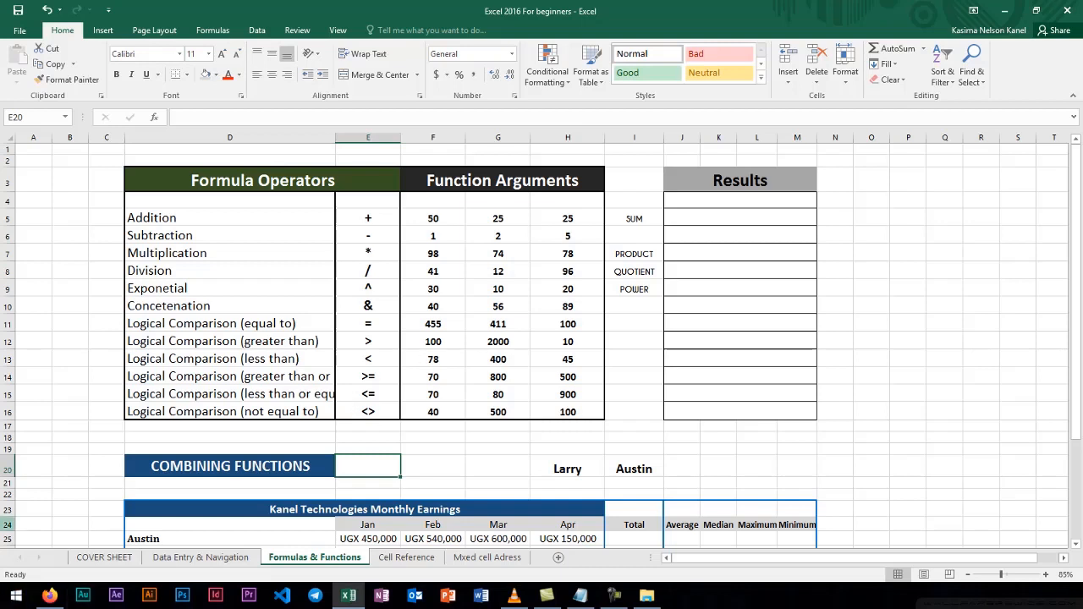
Examine the formula operators and their symbols in D5:E16, from addition through the logical comparisons.
key("alt+Tab")
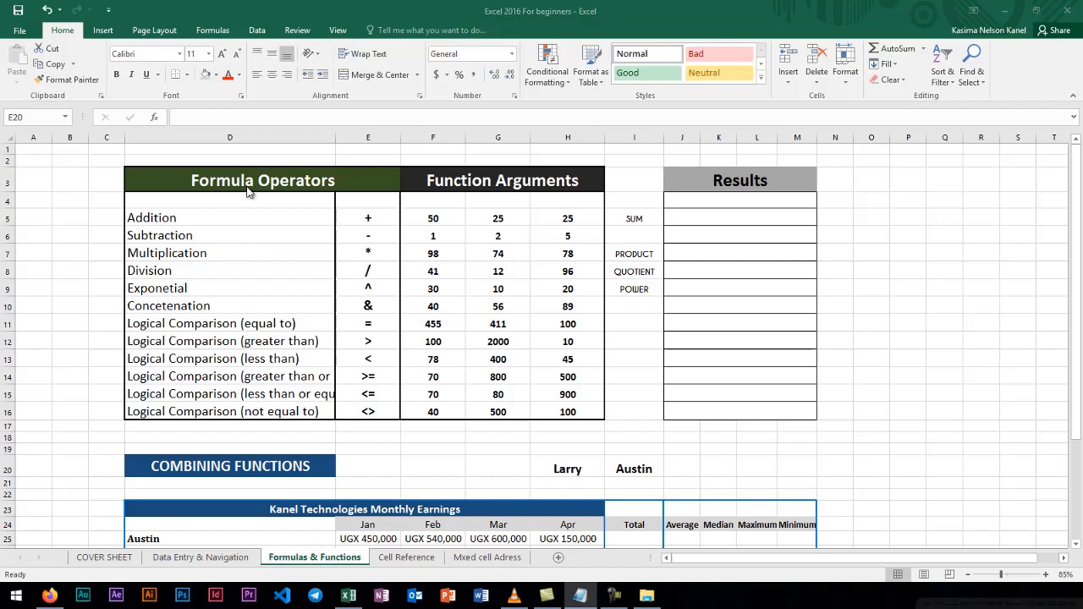
key("alt+Tab")
left_click(210, 202)
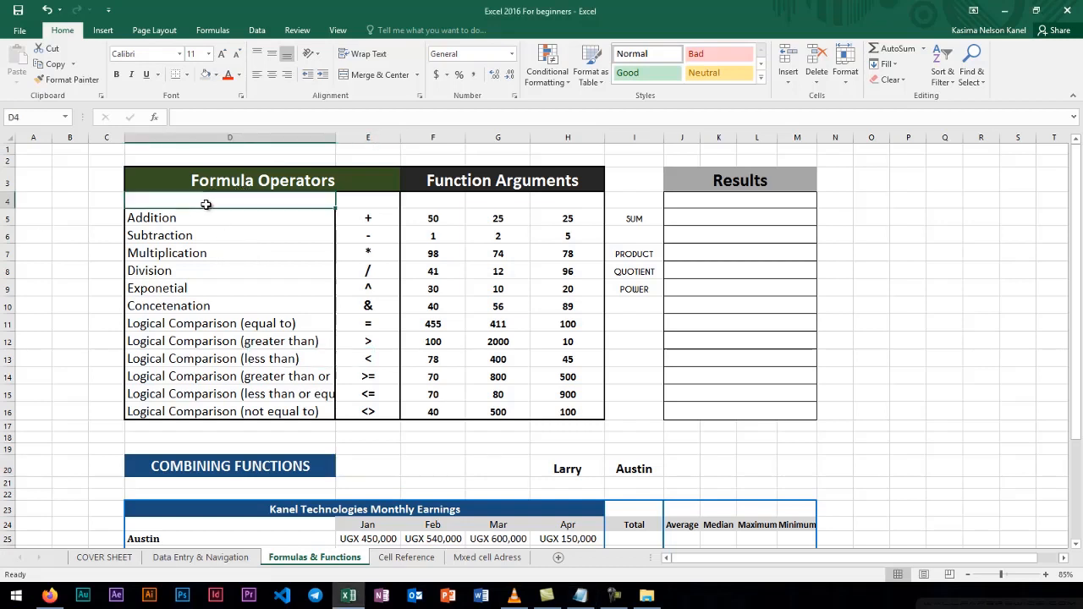
left_click(206, 217)
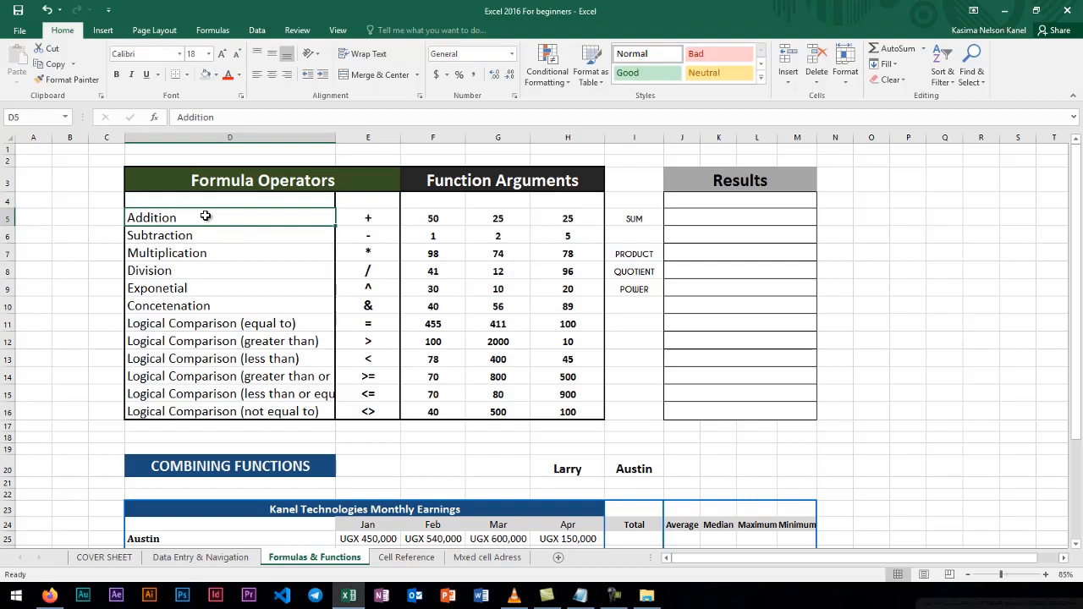
left_click(363, 222)
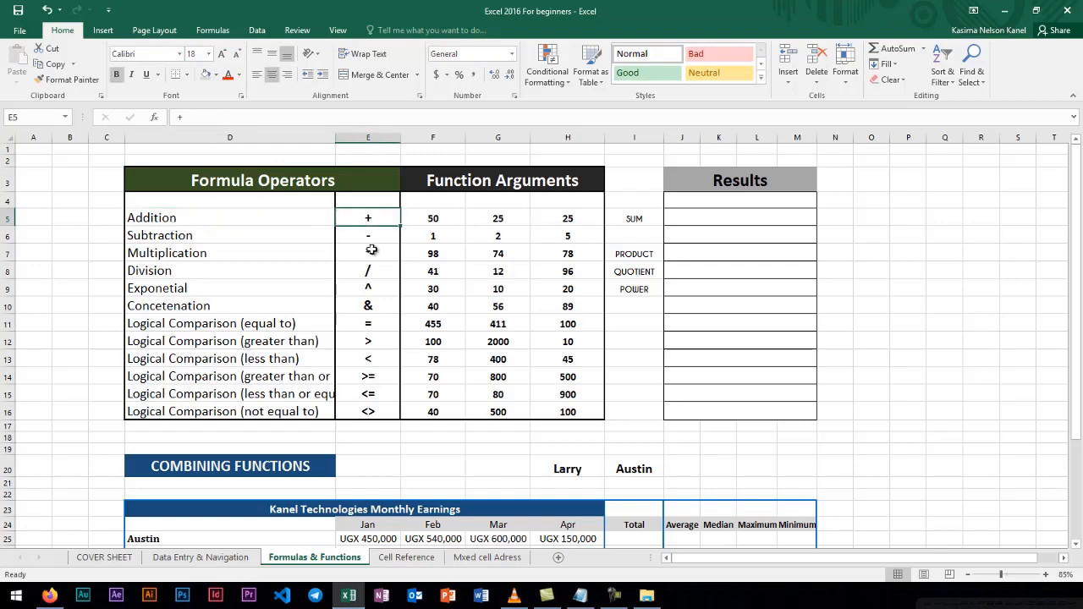
left_click(372, 238)
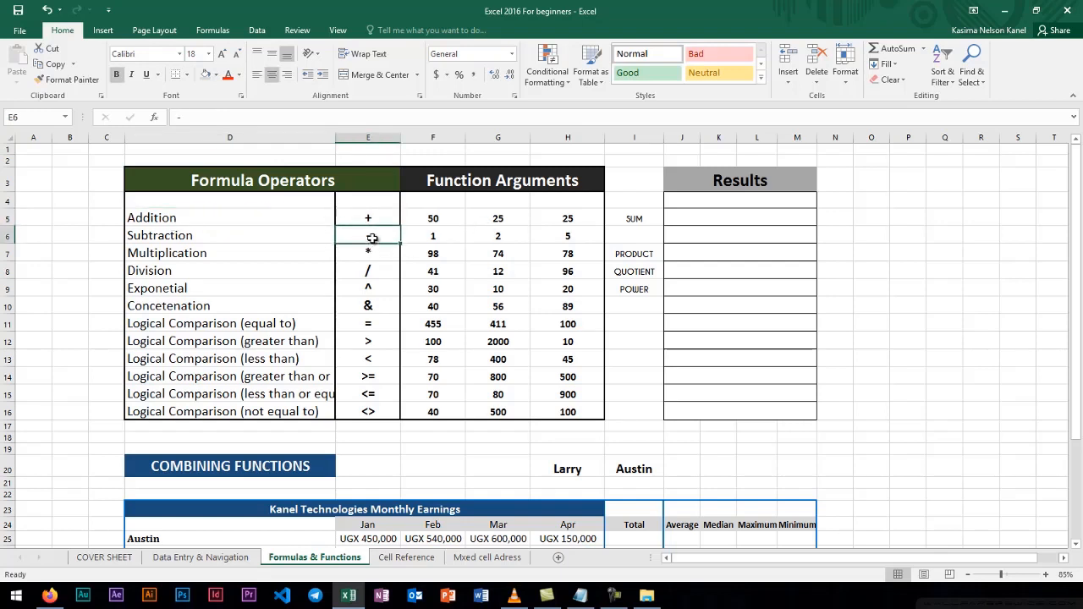
left_click(364, 253)
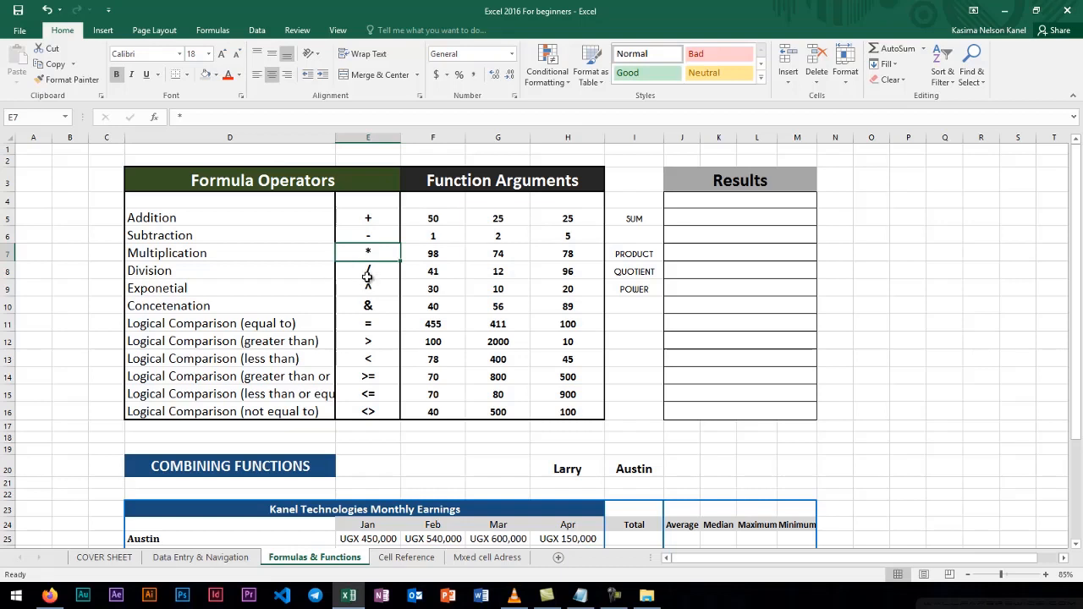
left_click(365, 273)
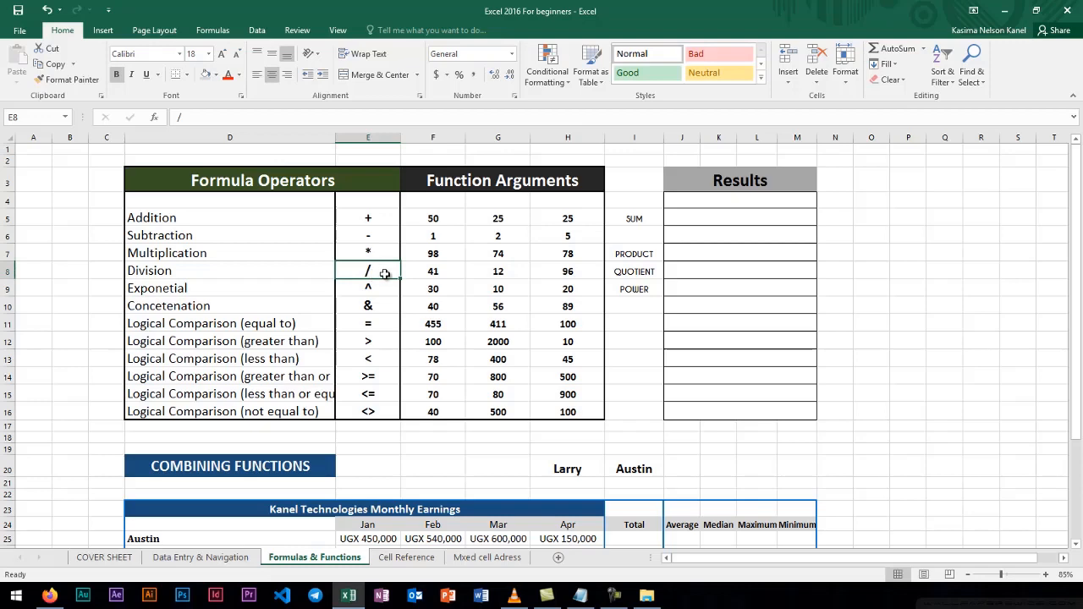
left_click(373, 289)
left_click(375, 306)
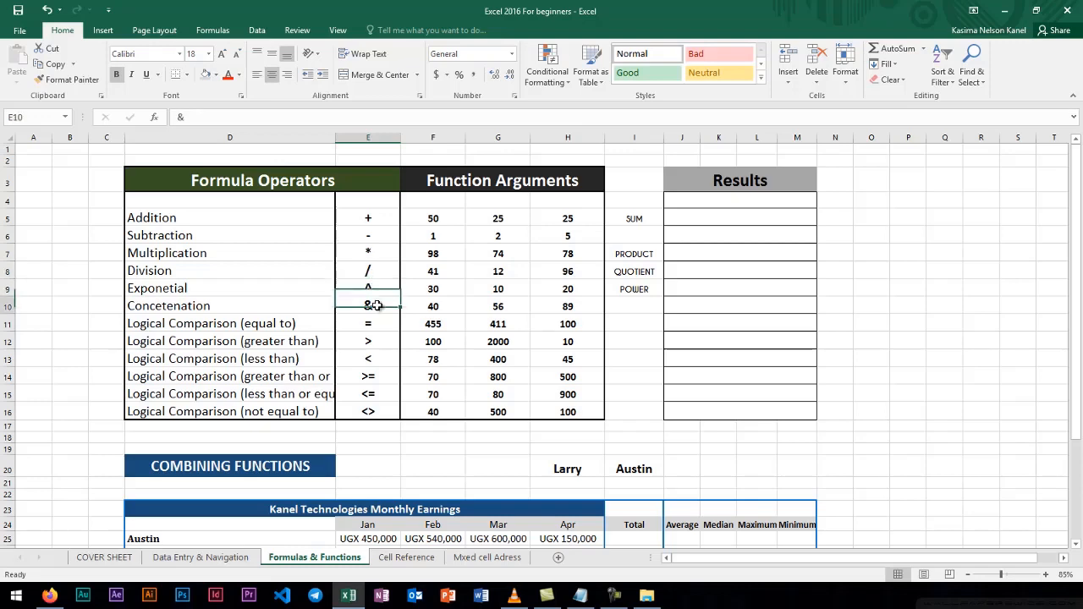
left_click(367, 321)
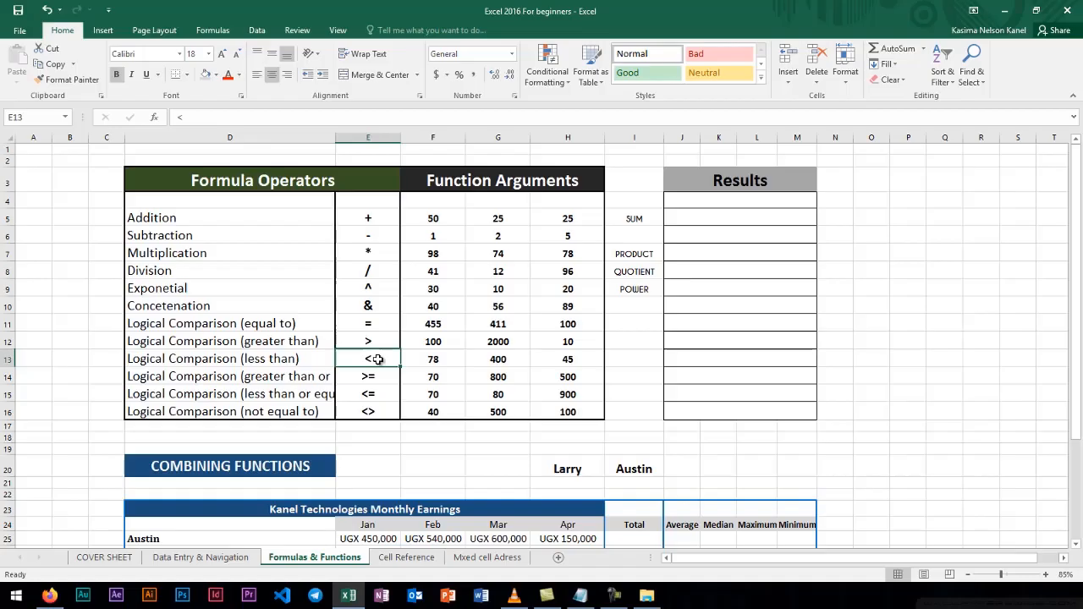
left_click(382, 377)
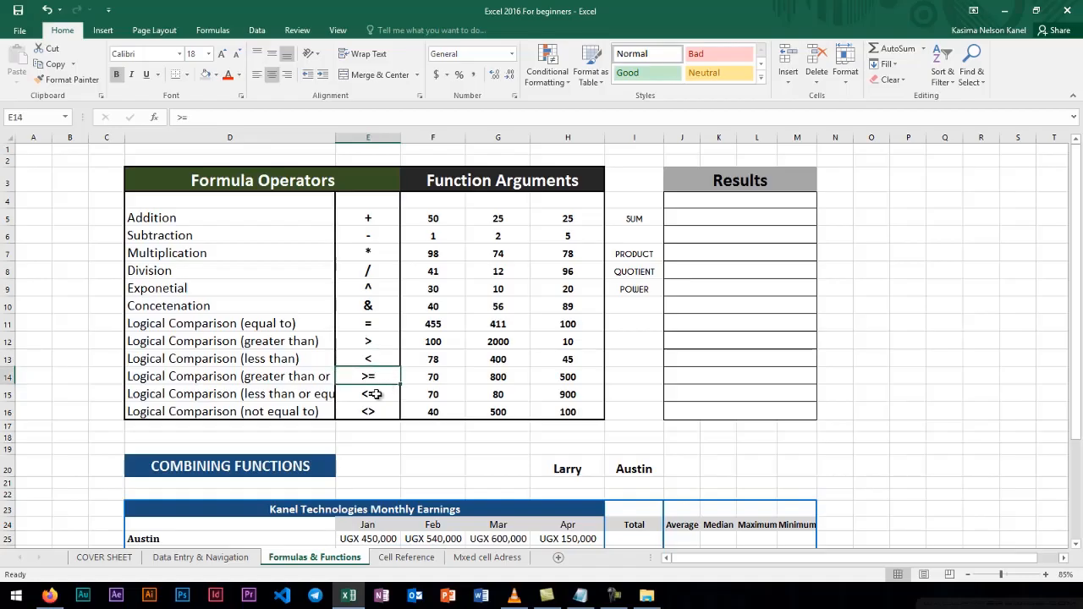
left_click(380, 398)
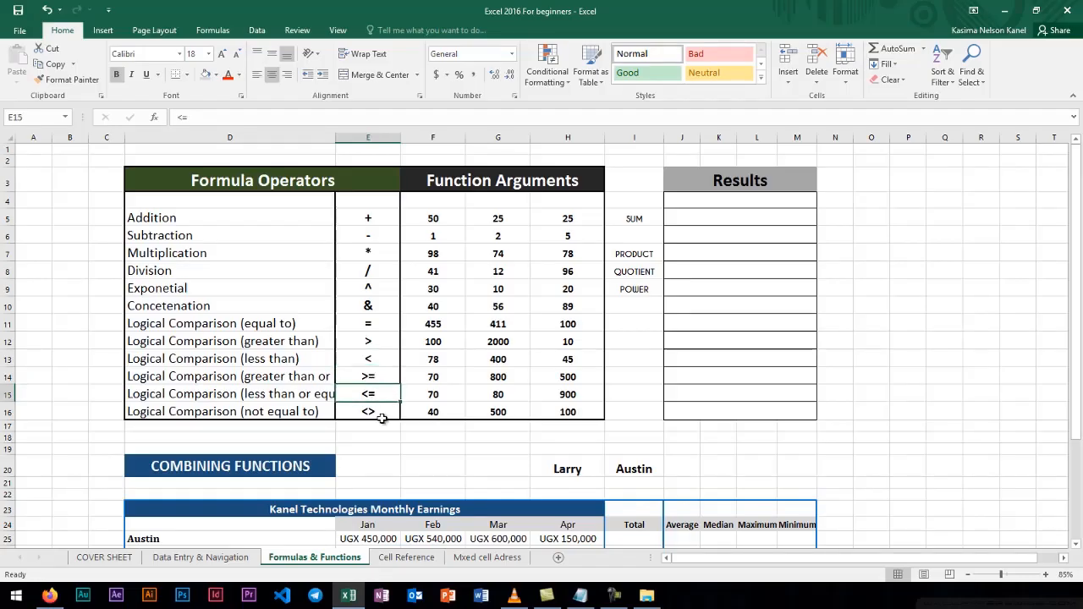
left_click(379, 414)
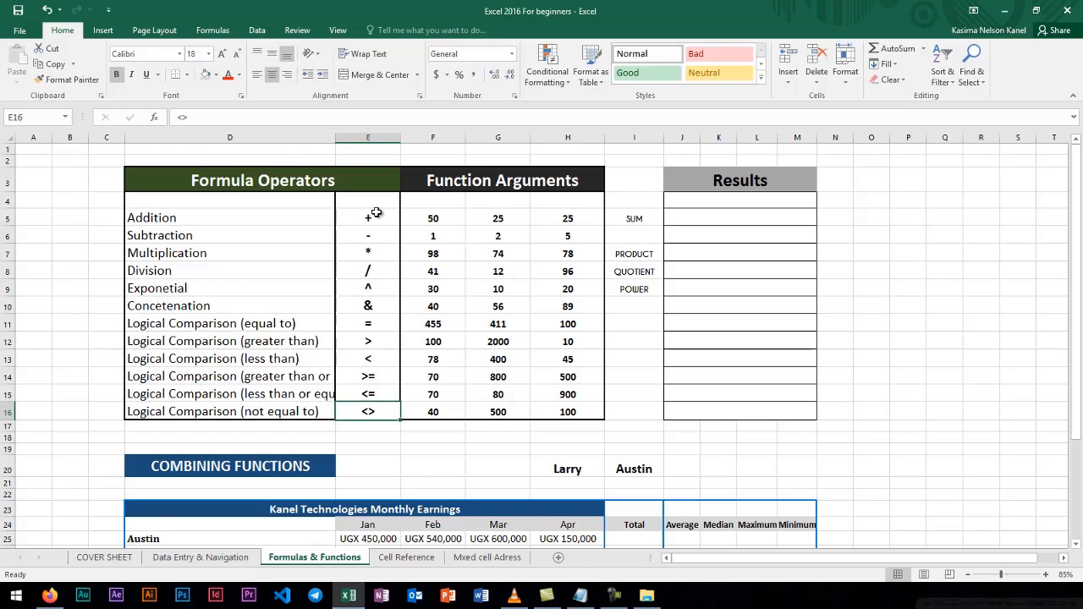
Examine the Addition row's label, operator and function arguments in D5:G5 at 100% zoom.
scroll(395, 185, "up", 2)
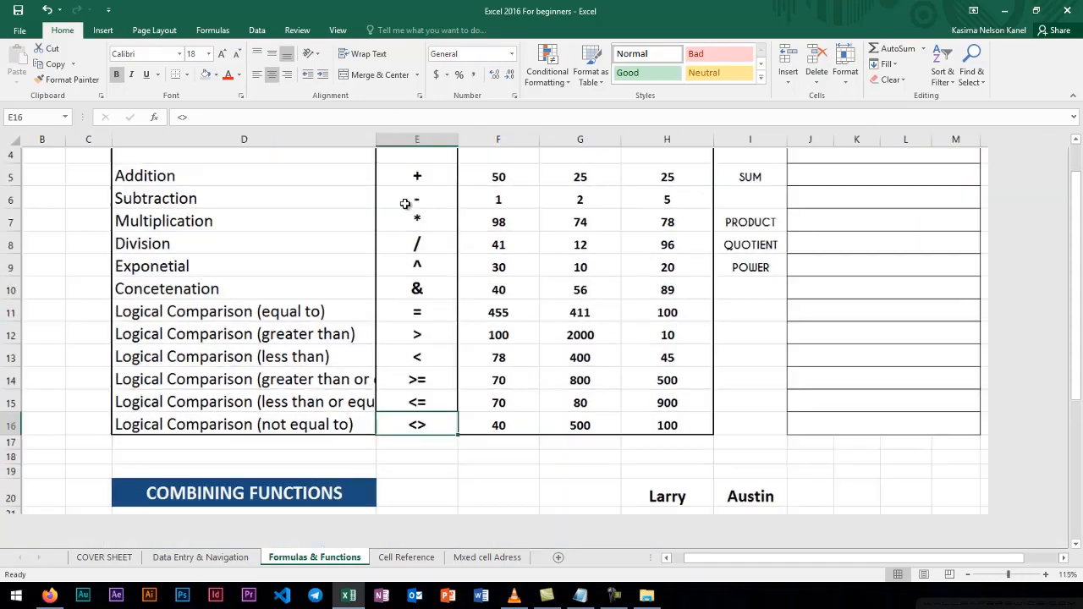
scroll(414, 203, "down", 3)
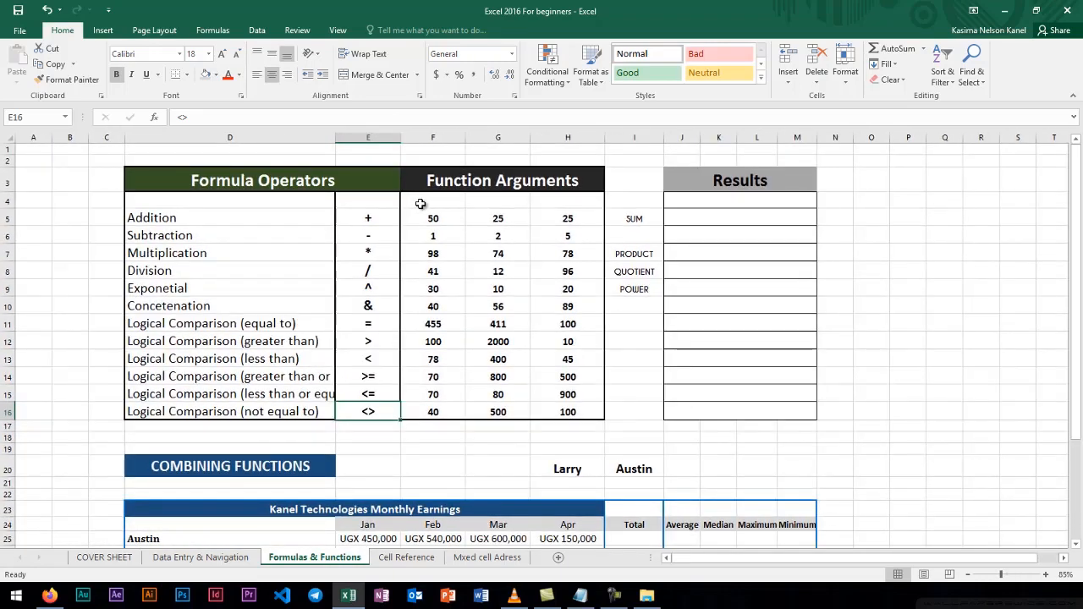
scroll(421, 203, "up", 1)
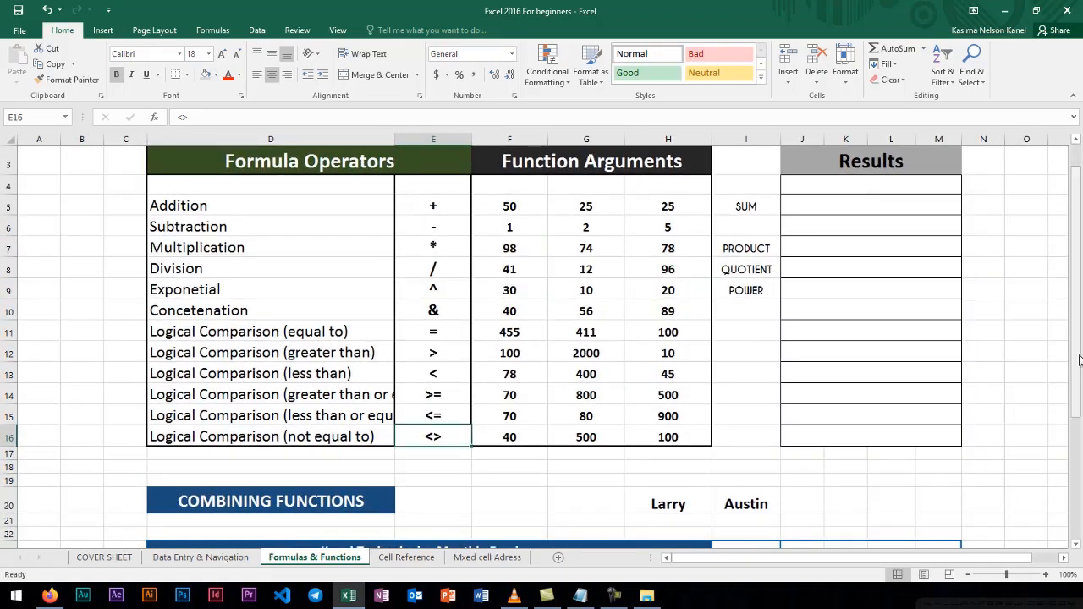
scroll(1079, 360, "up", 1)
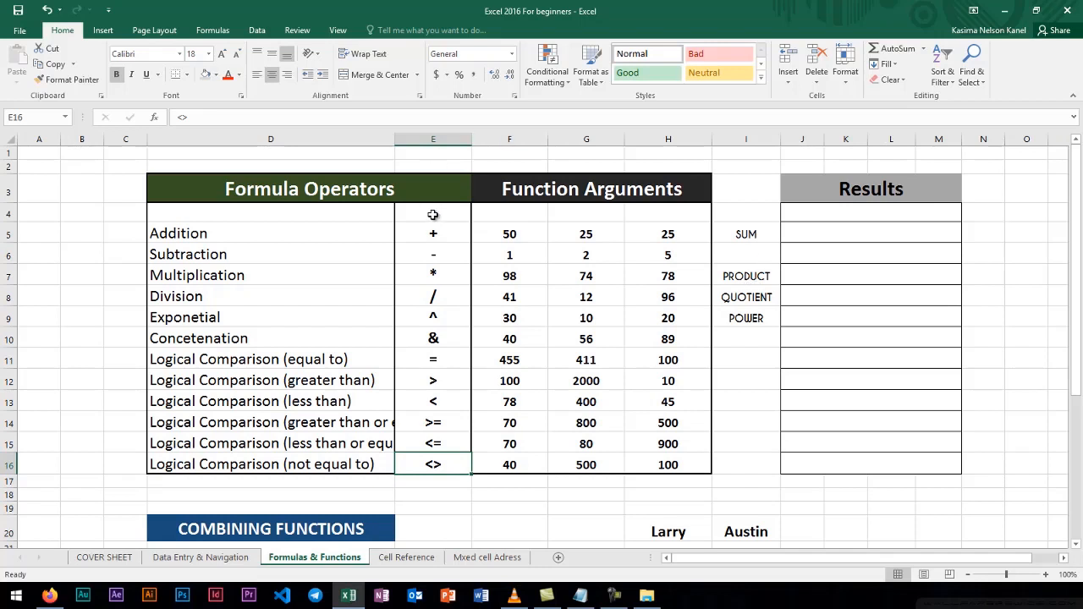
left_click(281, 246)
left_click(306, 236)
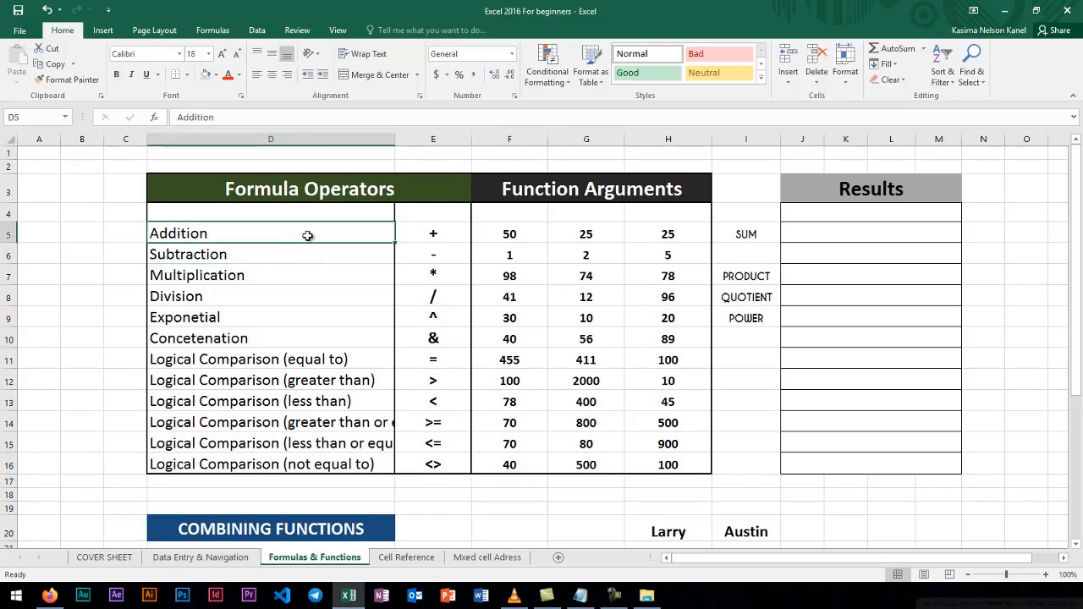
left_click(438, 248)
left_click(520, 239)
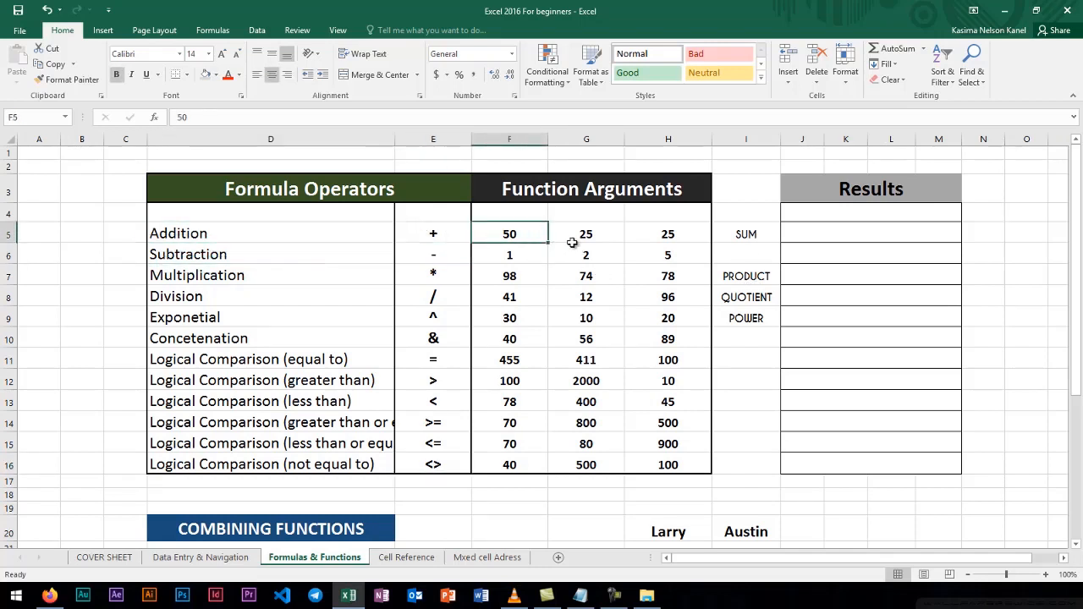
left_click(580, 238)
left_click(814, 234)
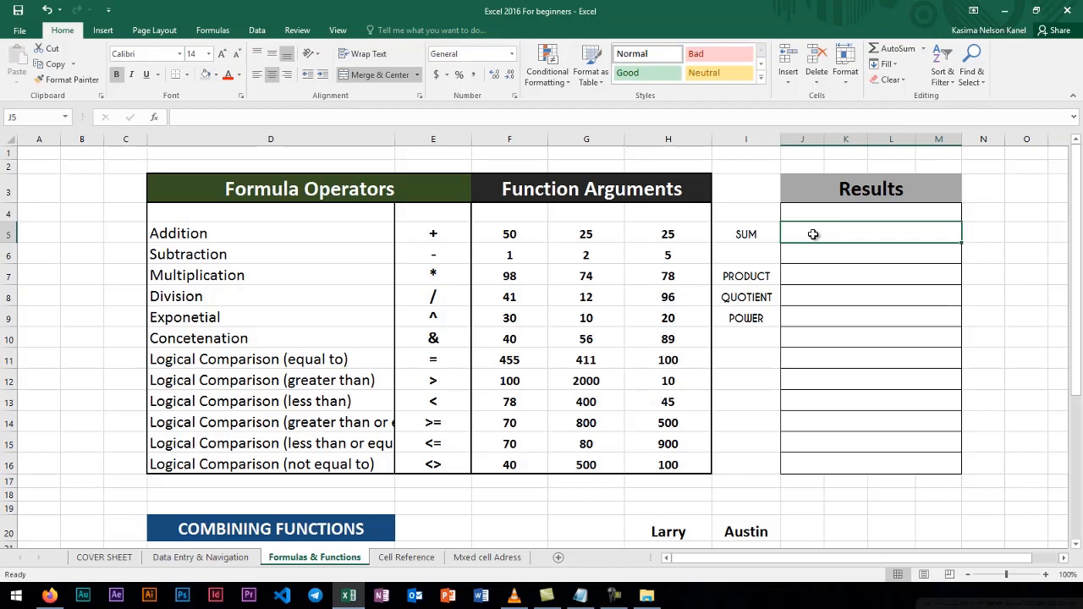
type("=")
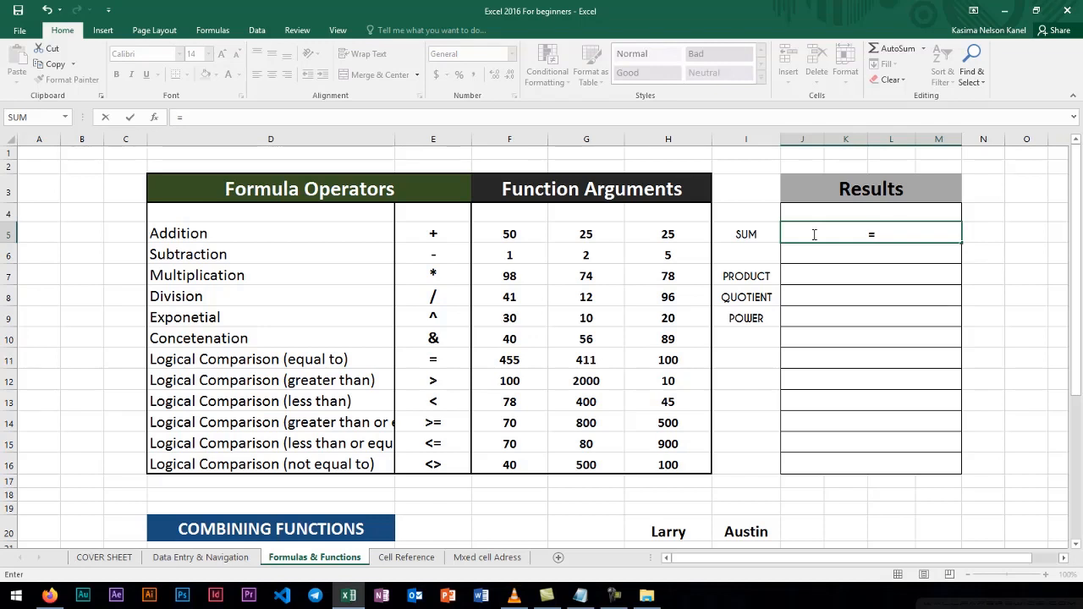
key("Escape")
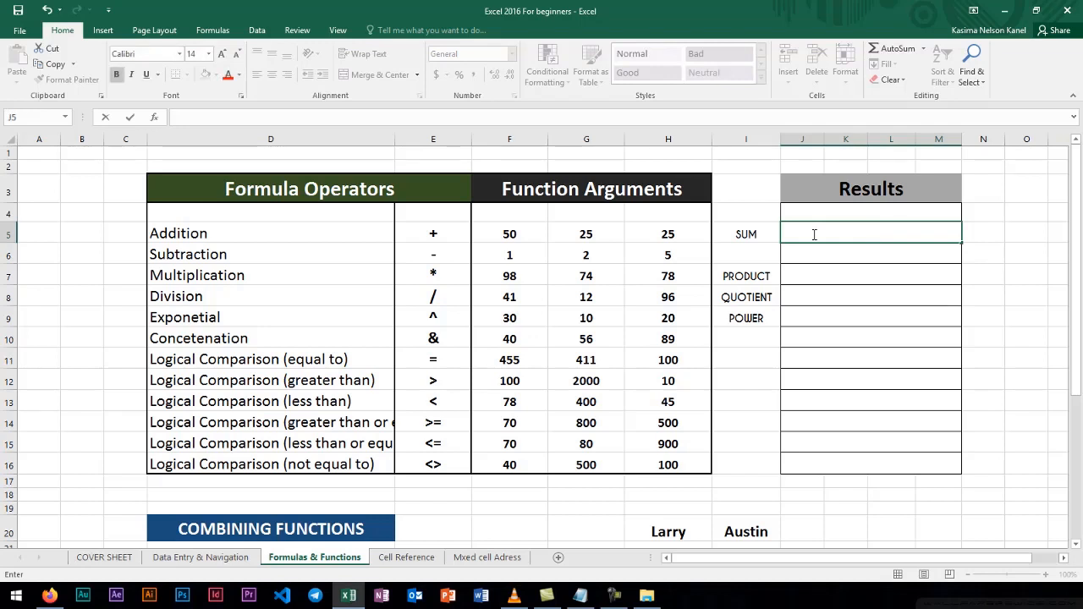
Examine how the Addition result cell J5 gets its address from column J and row 5.
left_click(841, 256)
left_click(841, 233)
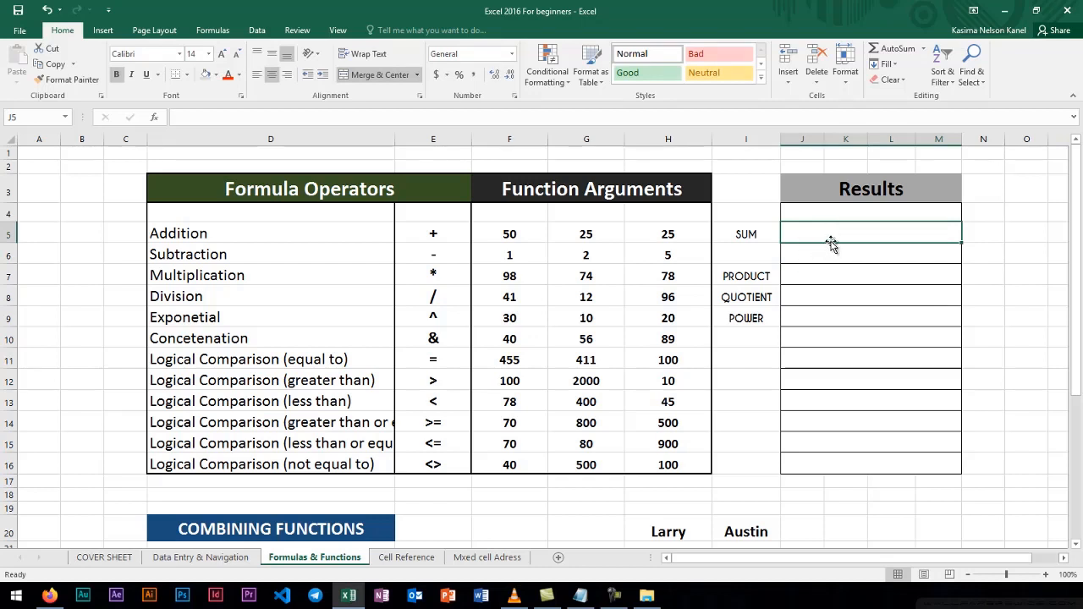
left_click(822, 254)
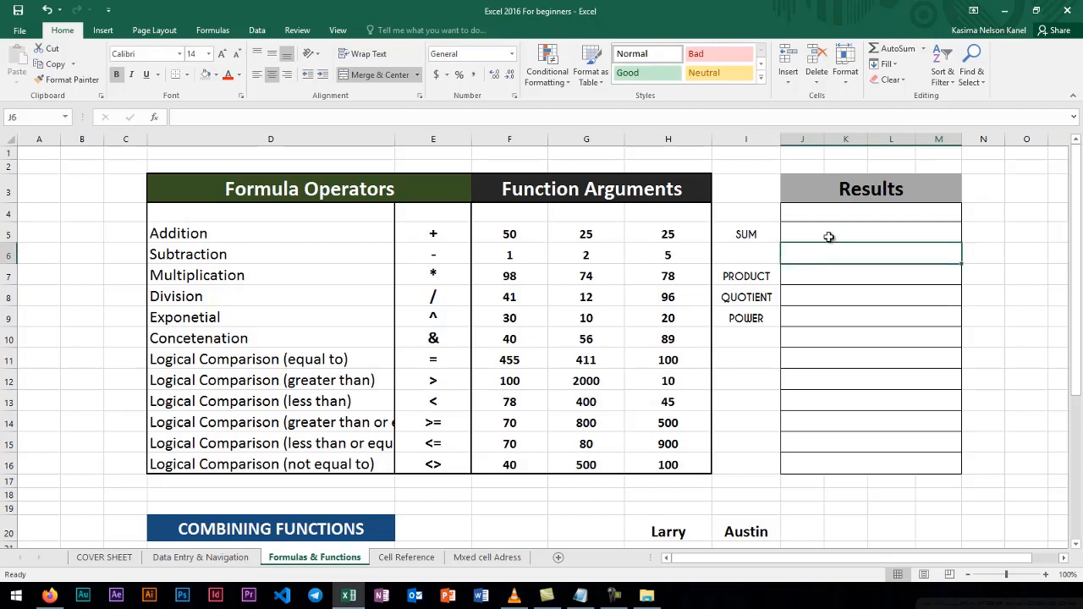
left_click(829, 237)
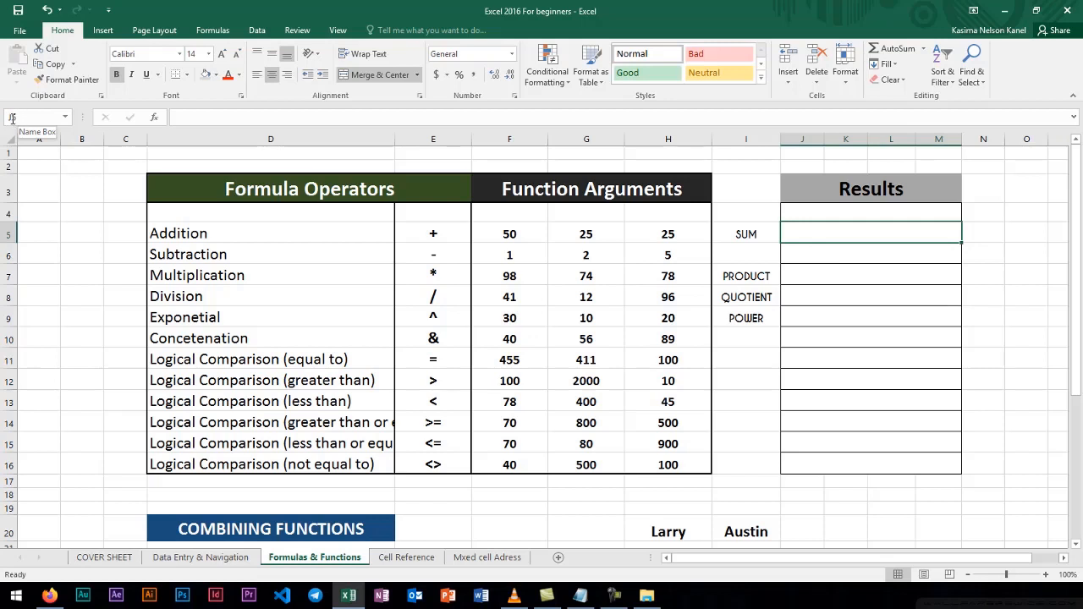
left_click(804, 140)
left_click(801, 235)
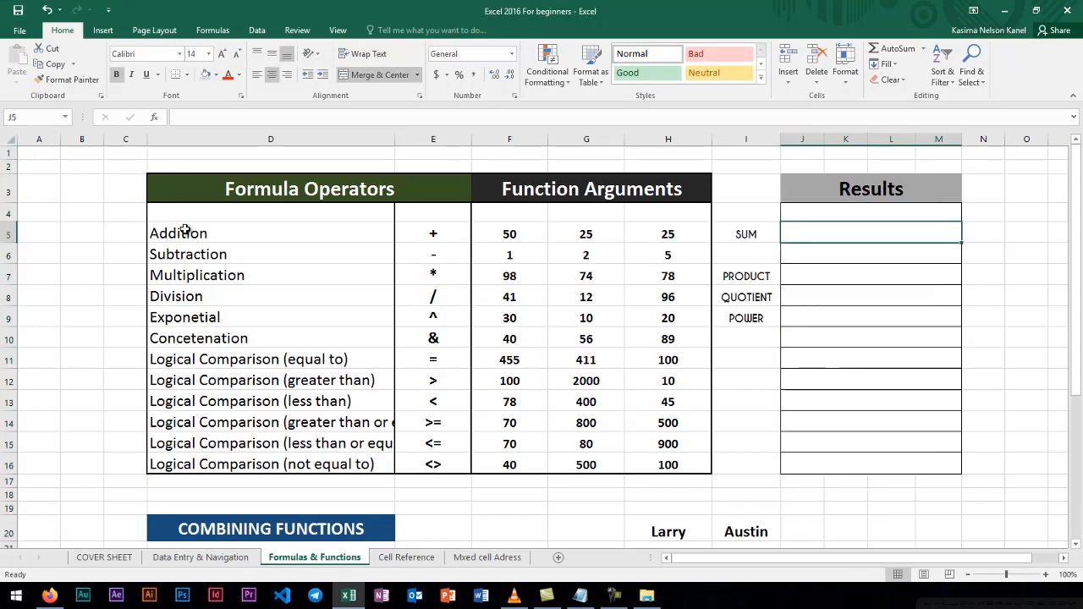
left_click(8, 233)
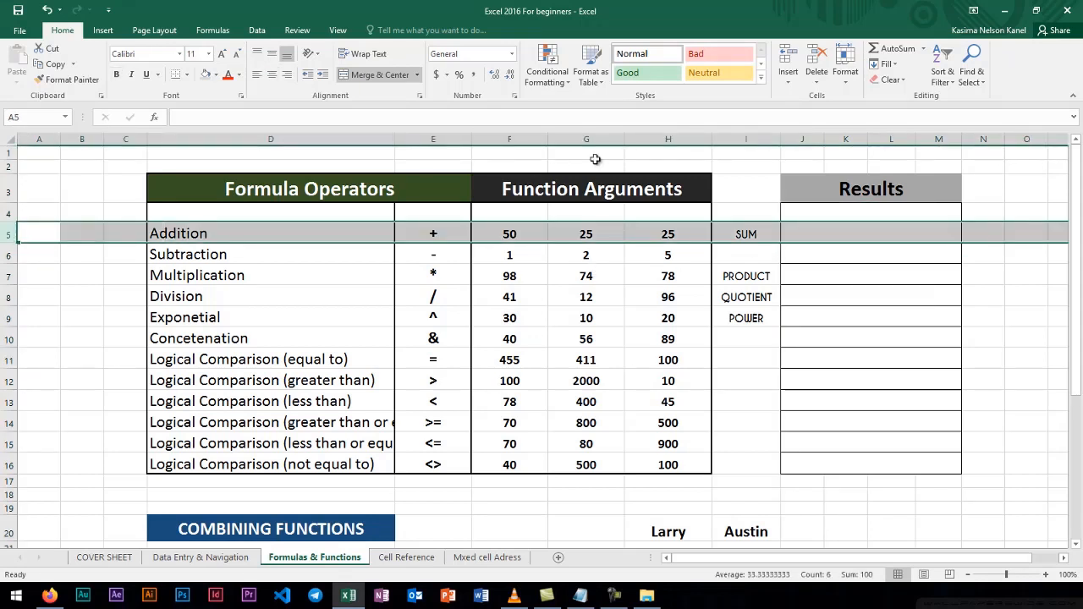
left_click(819, 237)
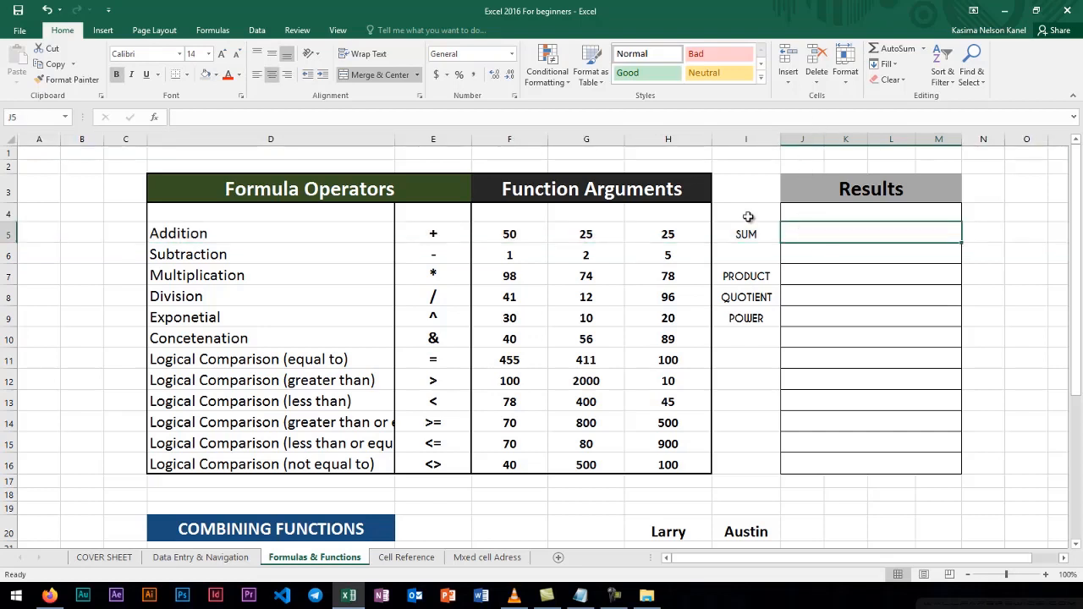
Start editing J5 in the formula bar, expand the bar to several lines and restore it to one line.
left_click(204, 119)
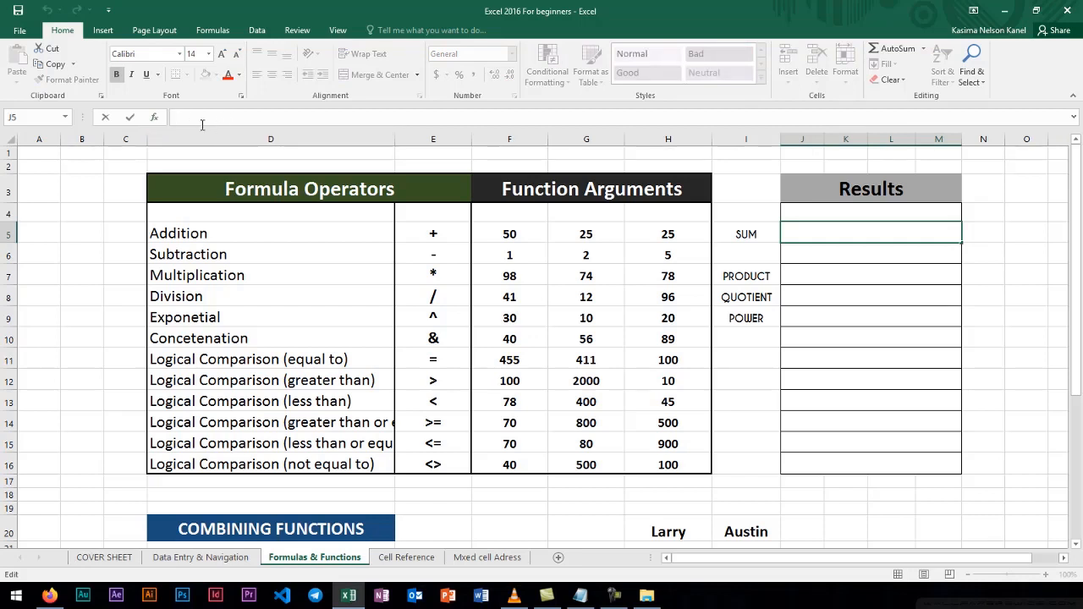
left_click_drag(201, 129, 202, 201)
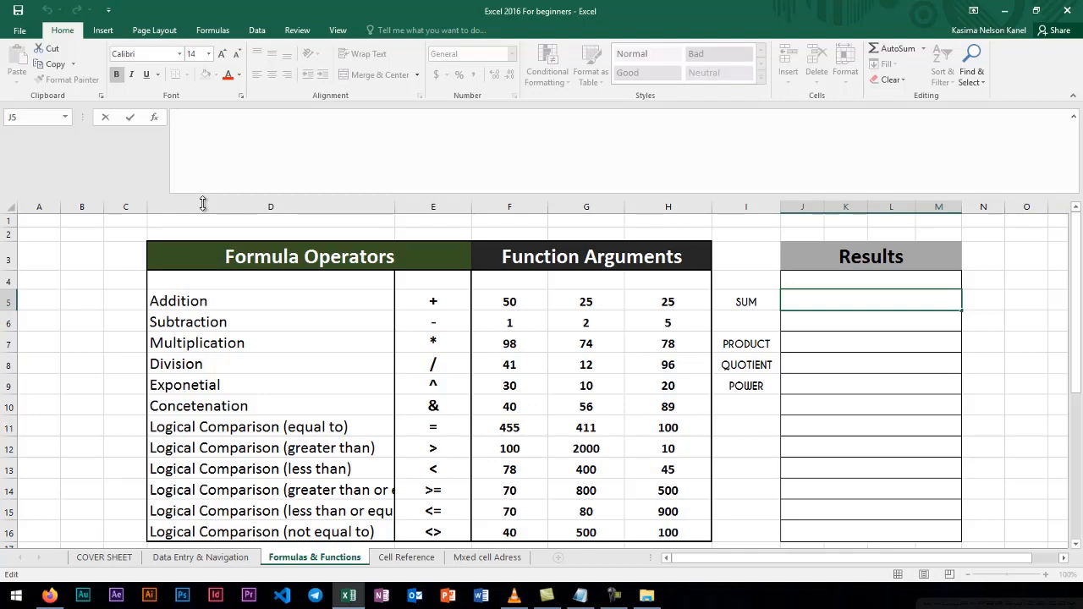
left_click_drag(203, 203, 206, 128)
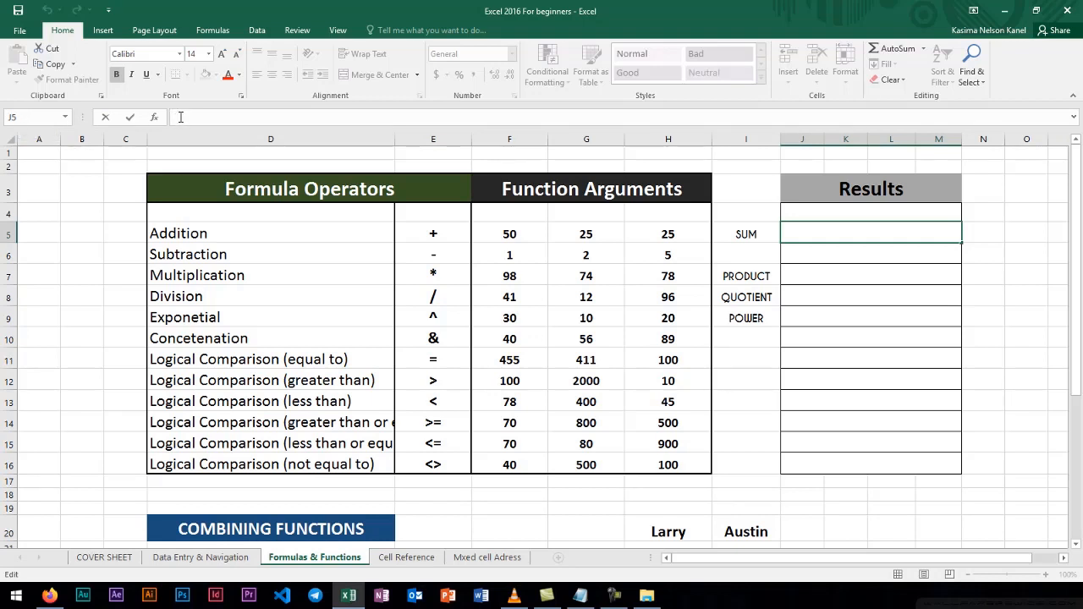
Begin a =sum formula for the Addition result in J5 through the formula bar, and erase the entry.
type("=")
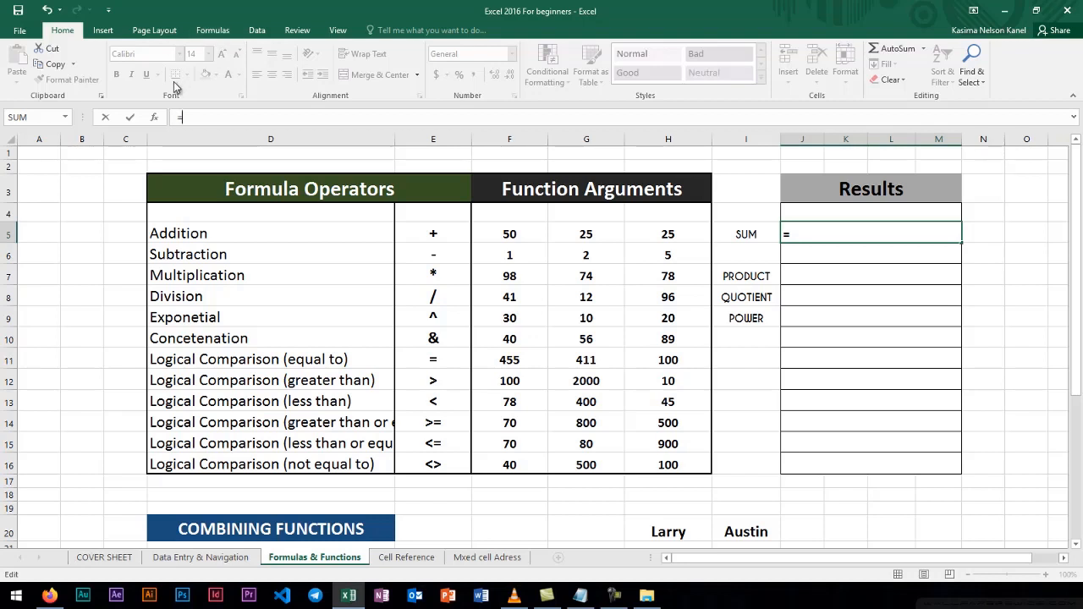
type("sum")
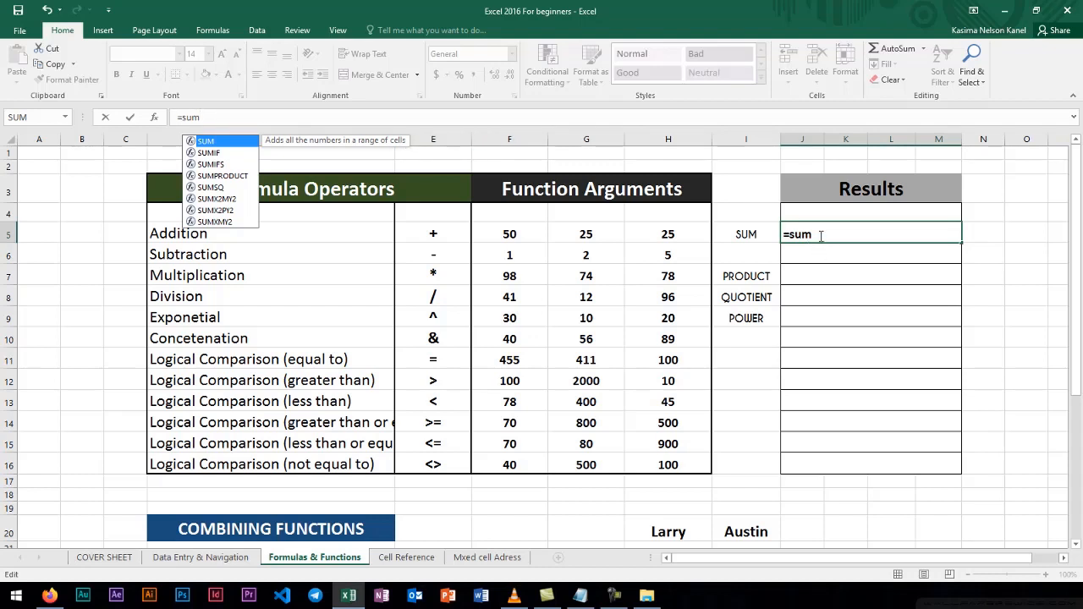
left_click(648, 118)
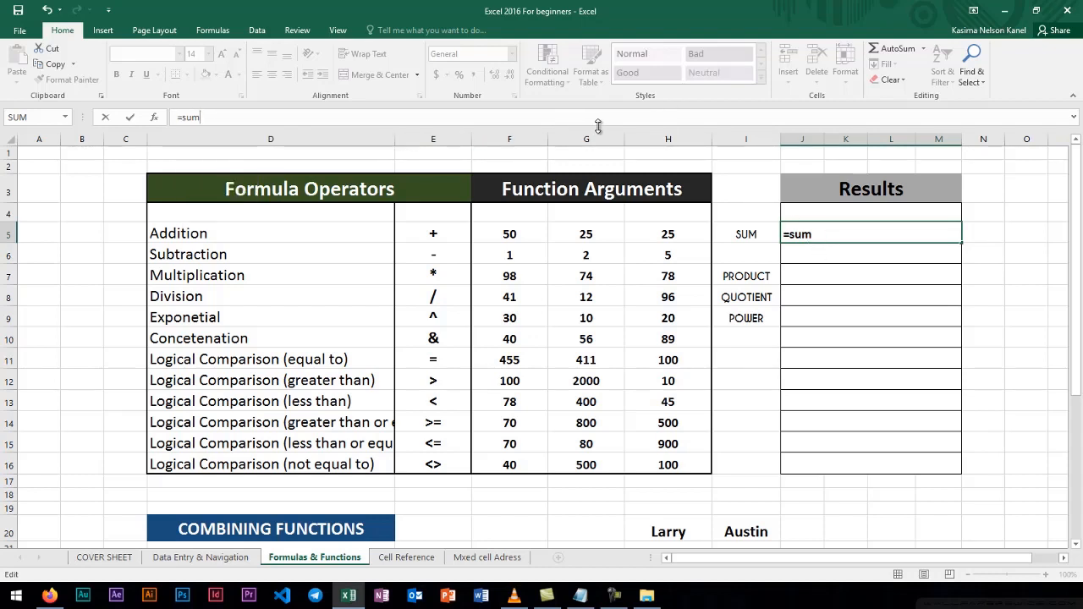
key("BackSpace")
key("BackSpace")
key("BackSpace")
key("BackSpace")
key("BackSpace")
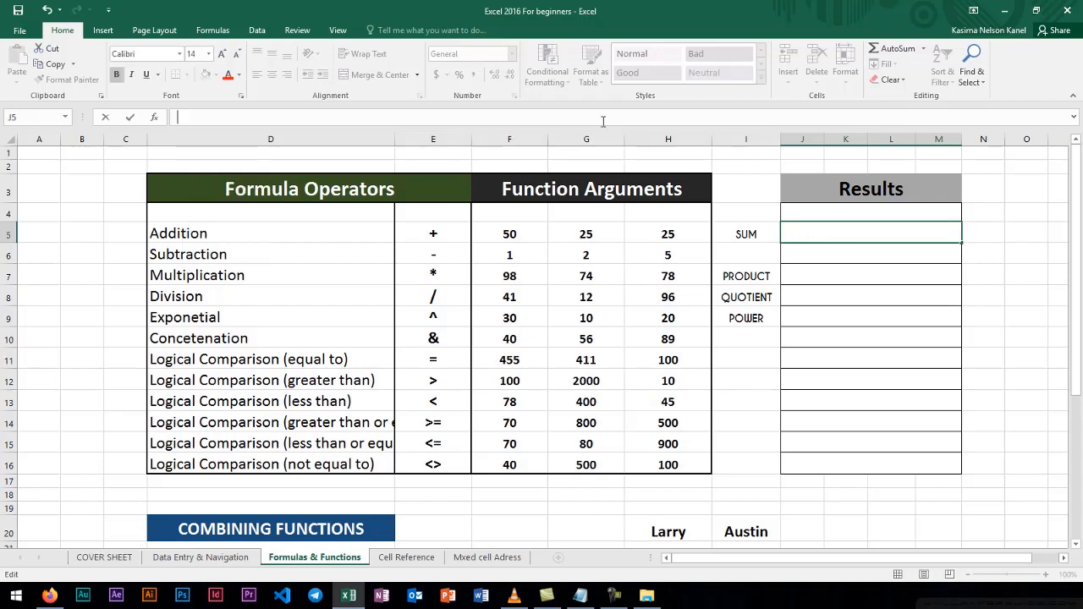
left_click(811, 251)
left_click(809, 237)
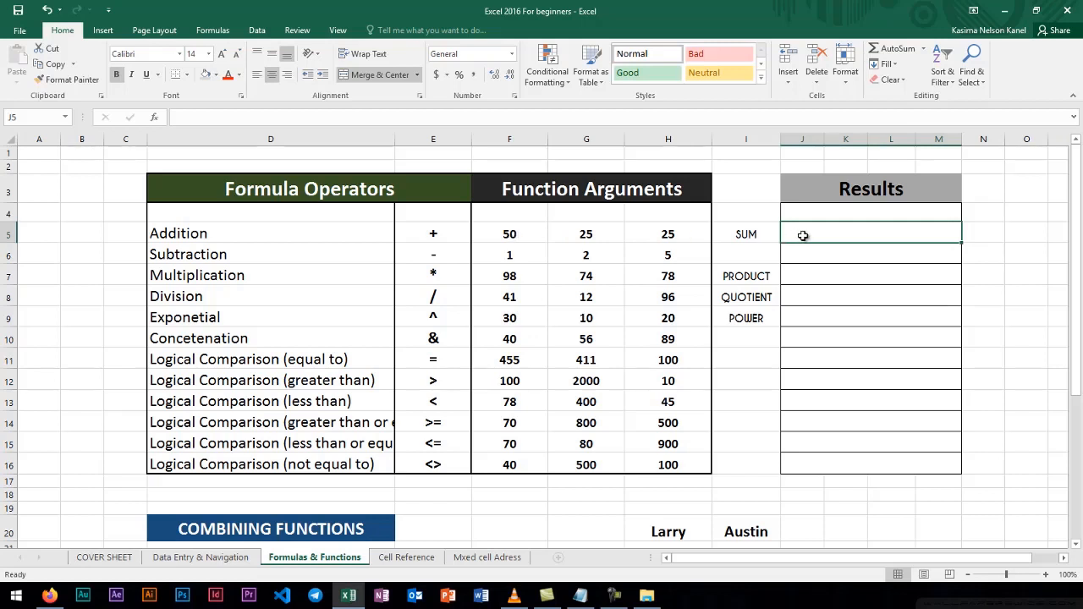
type("=")
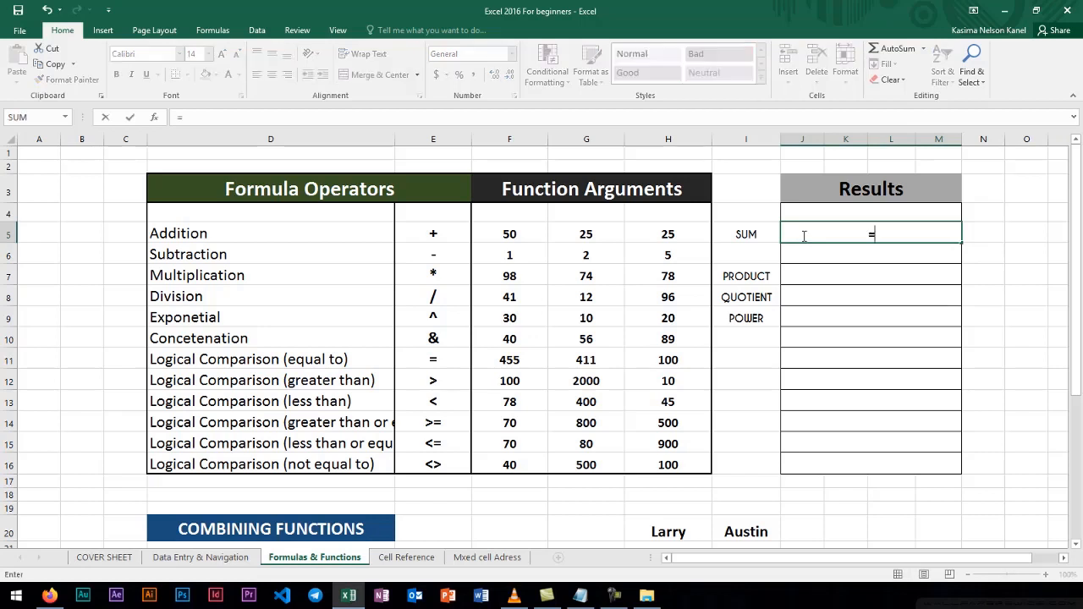
type("sum")
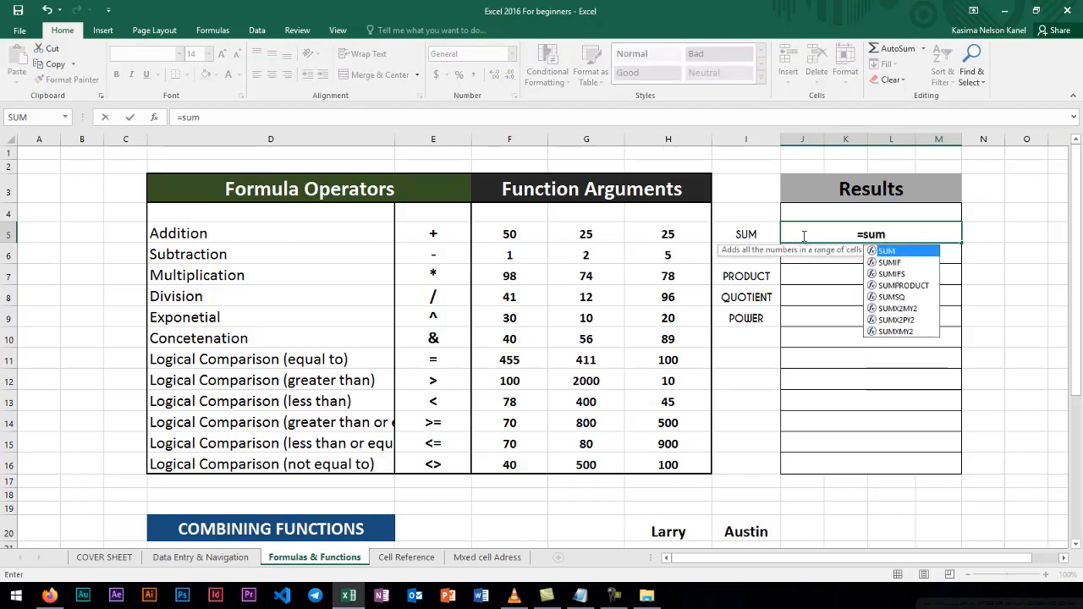
left_click(509, 233)
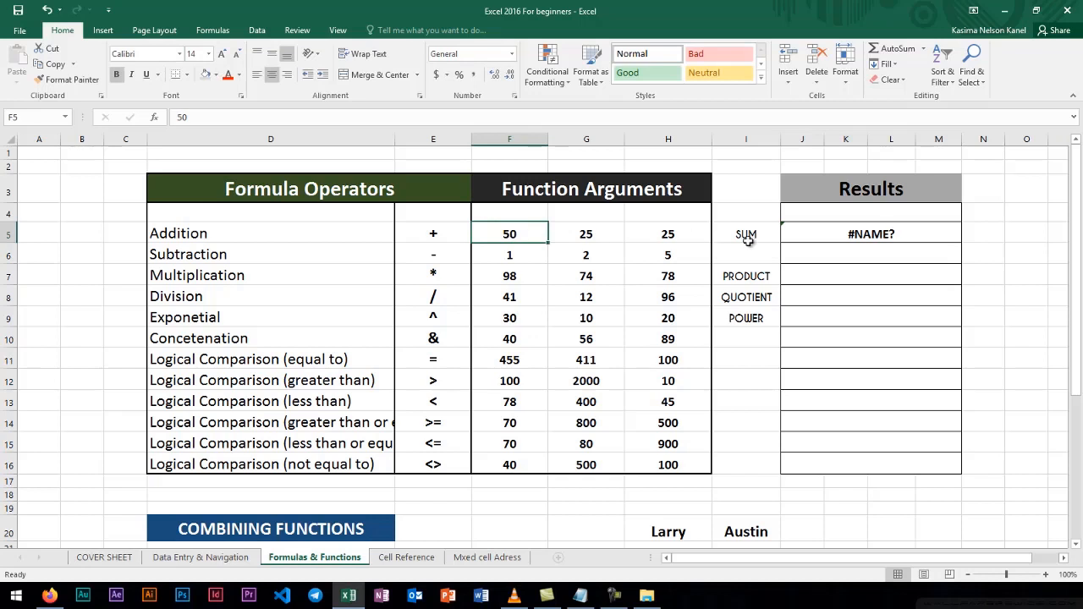
left_click(872, 235)
key("Delete")
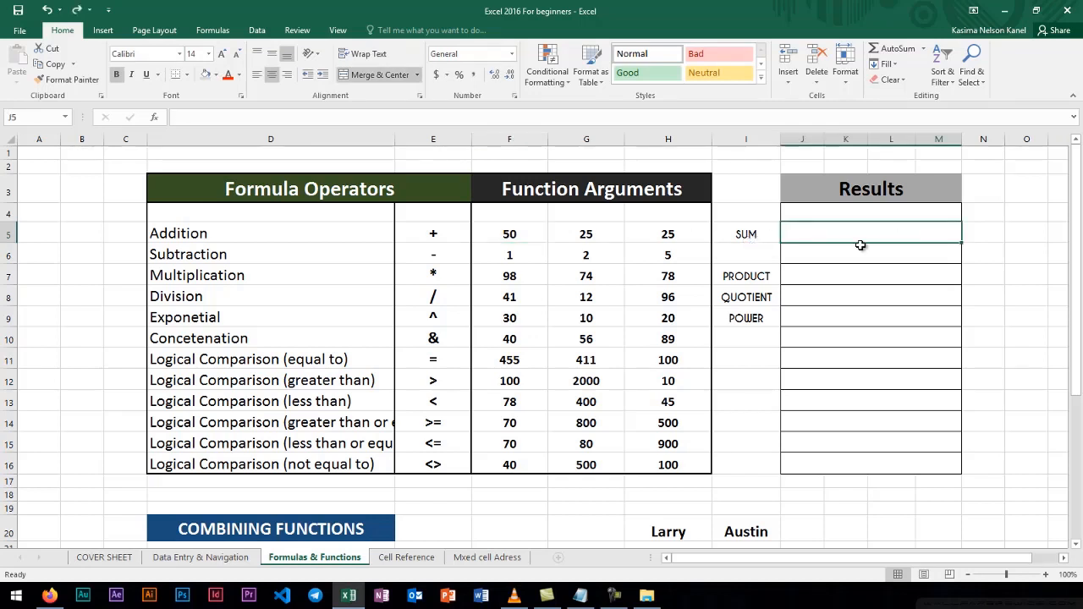
Start a =sum( formula in J5 with the cell address f5 written by hand, and erase the entry.
type("=")
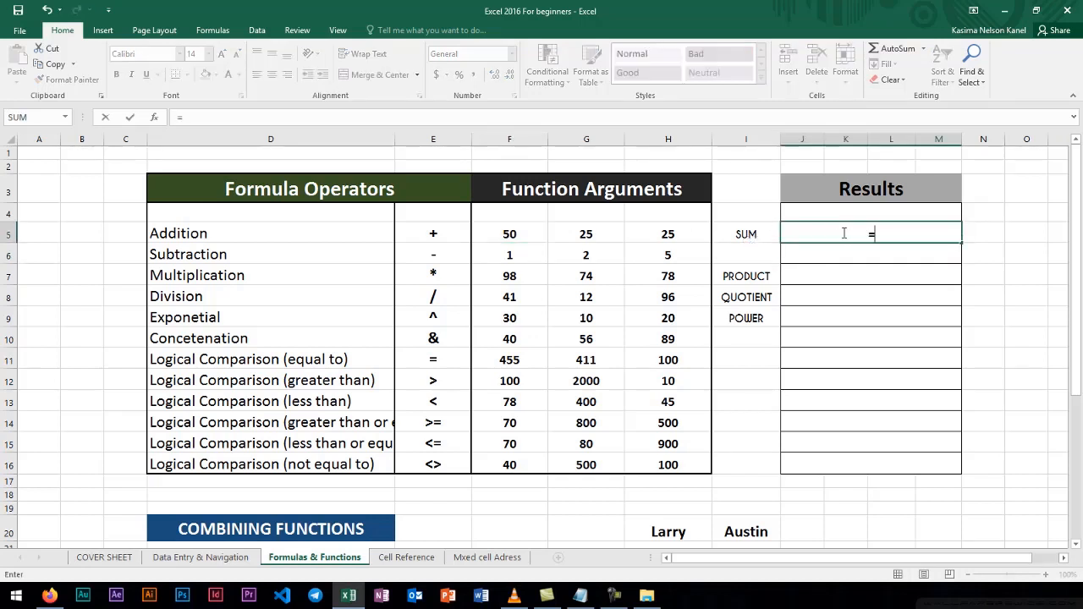
type("sum")
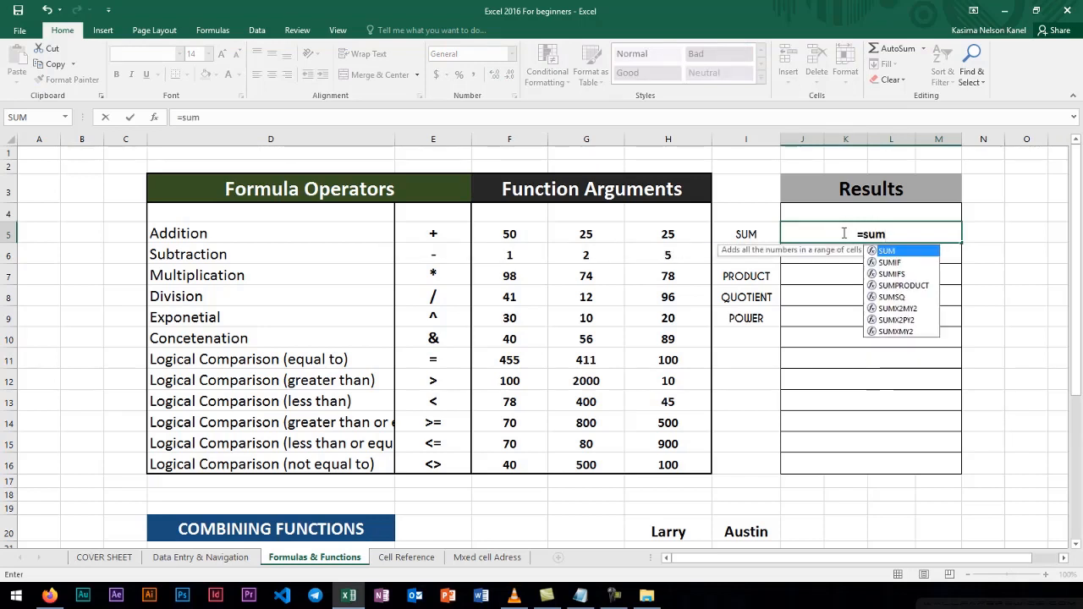
type("(")
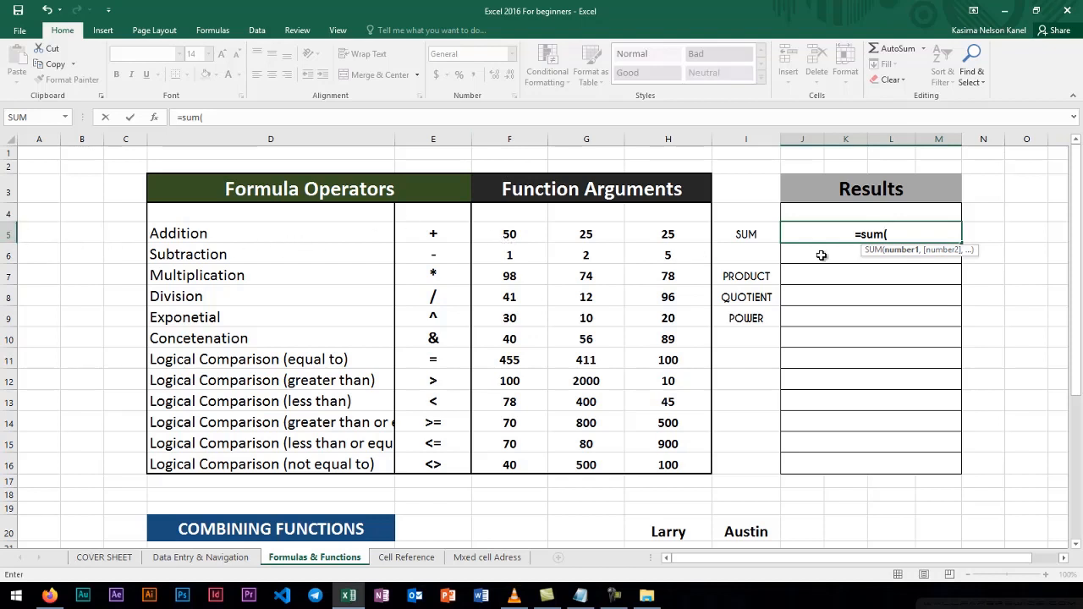
type("f5")
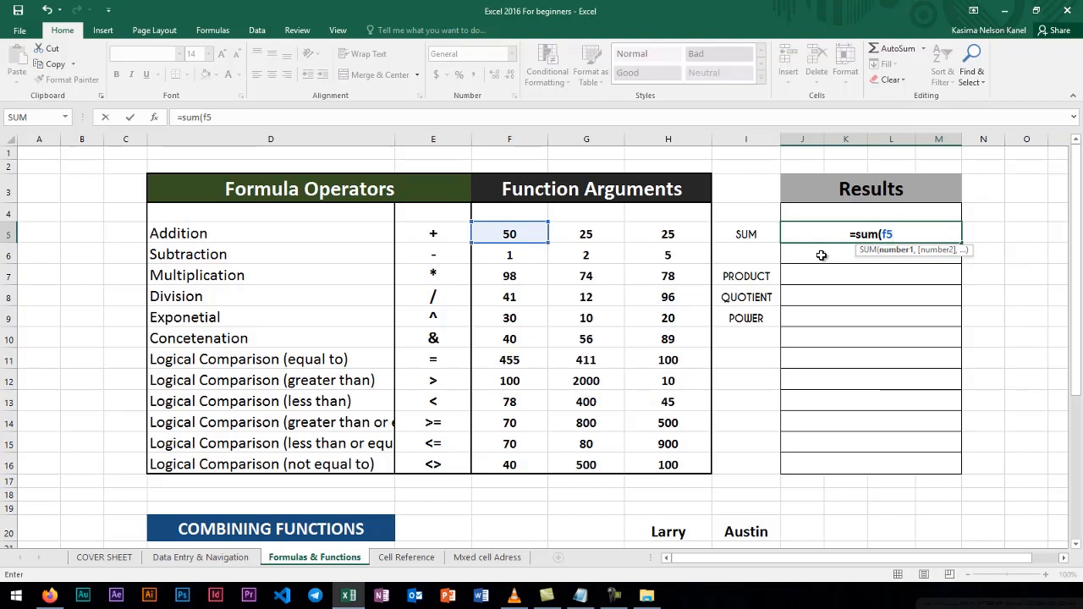
key("BackSpace")
key("BackSpace")
key("BackSpace")
key("BackSpace")
key("BackSpace")
key("BackSpace")
key("BackSpace")
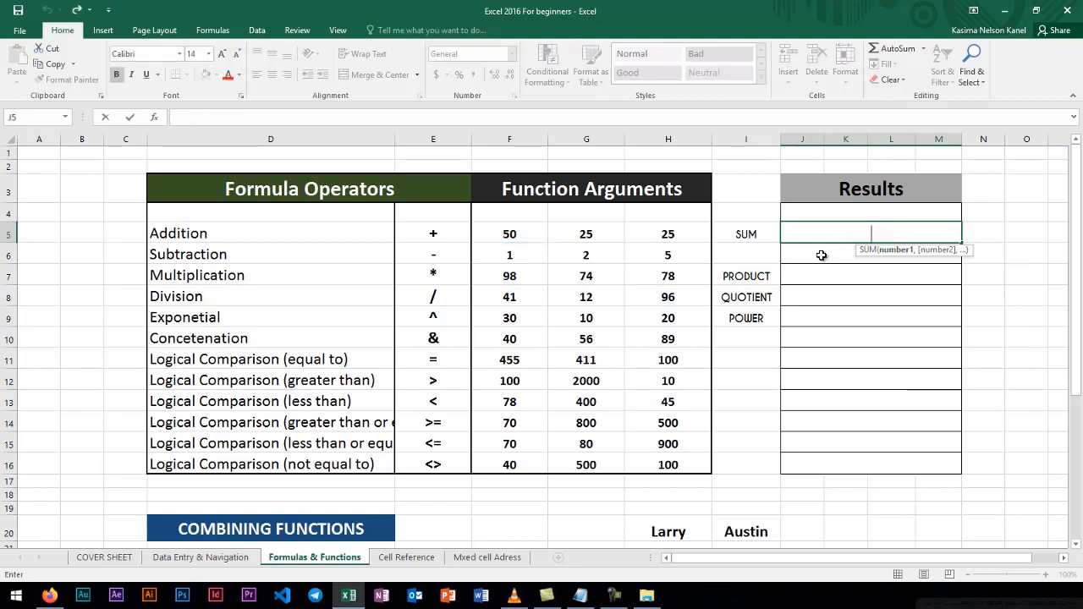
Enter =sum(F5+H5) as the Addition result in J5, picking F5 and H5 from the sheet.
type("=")
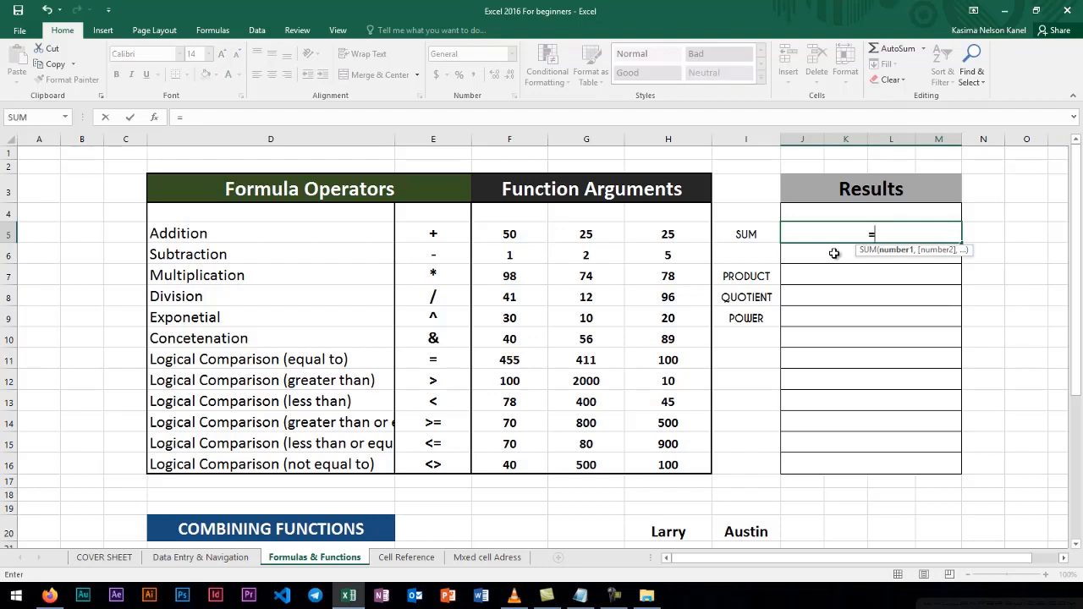
type("sum")
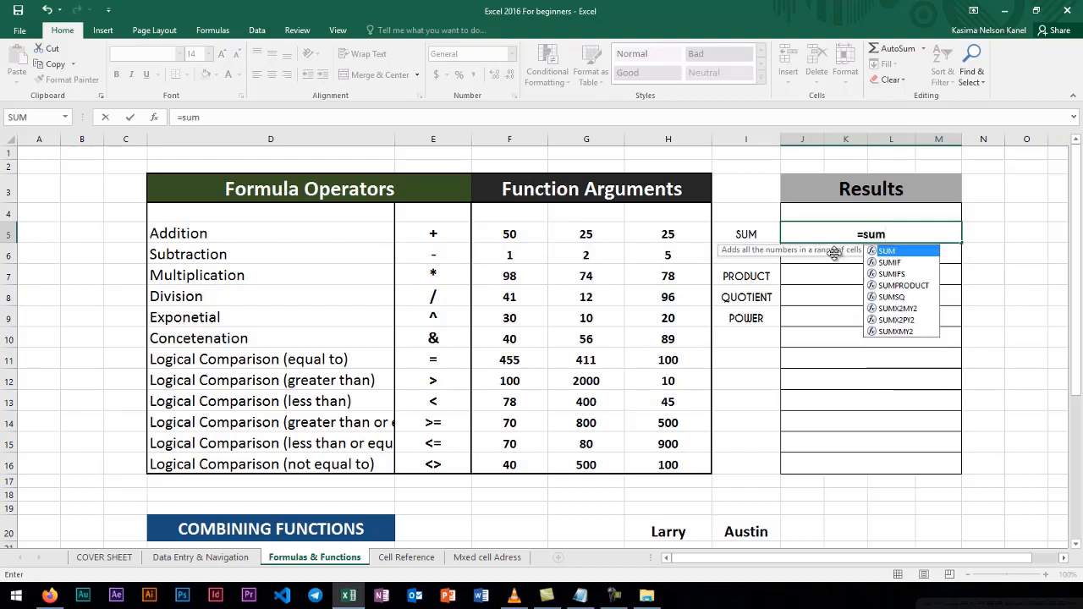
type("(")
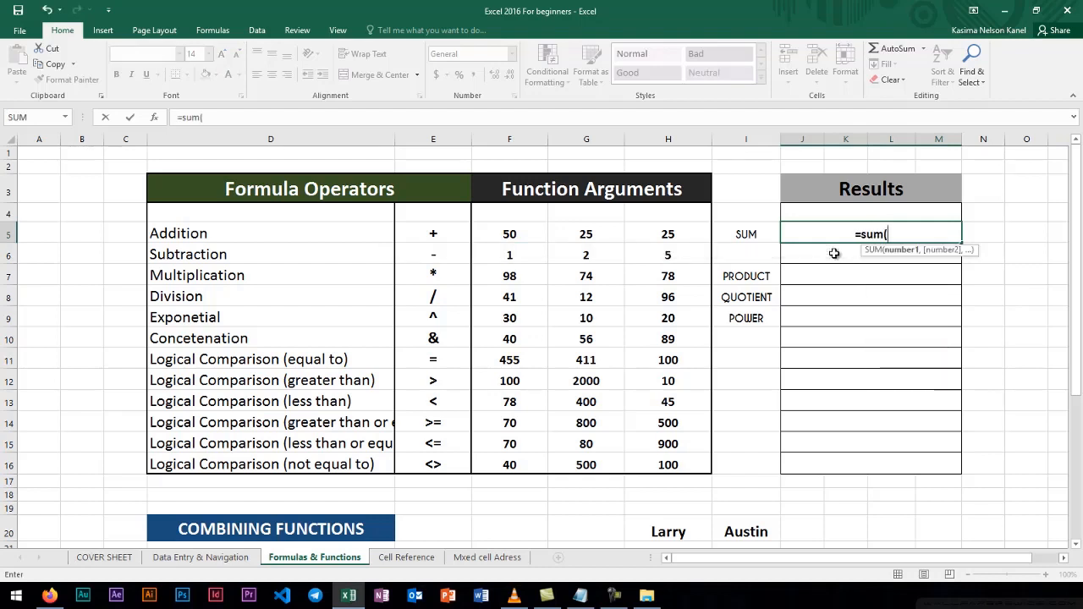
left_click(507, 234)
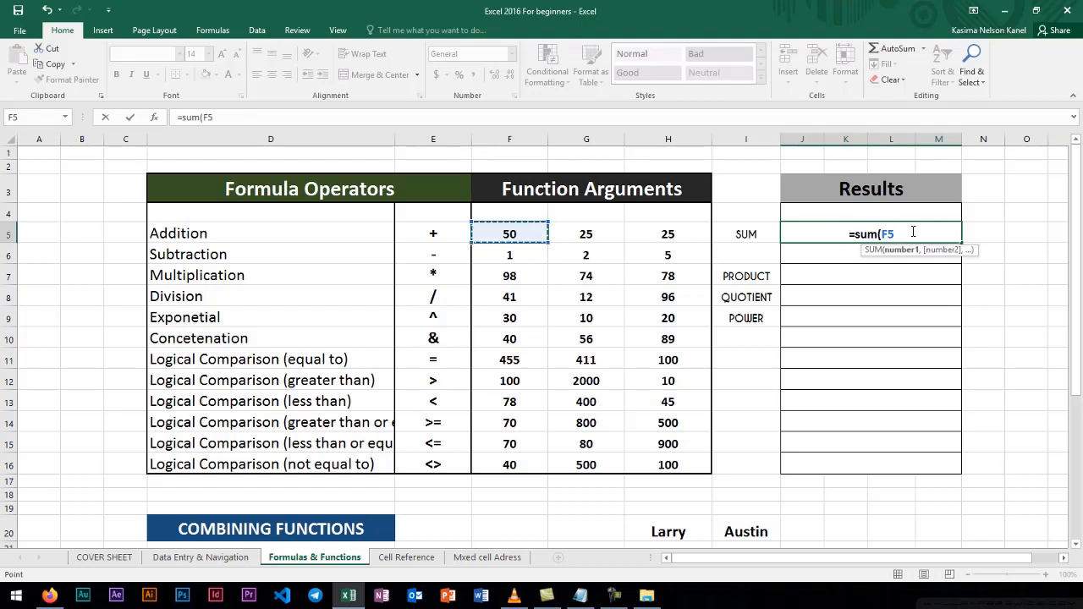
type("+")
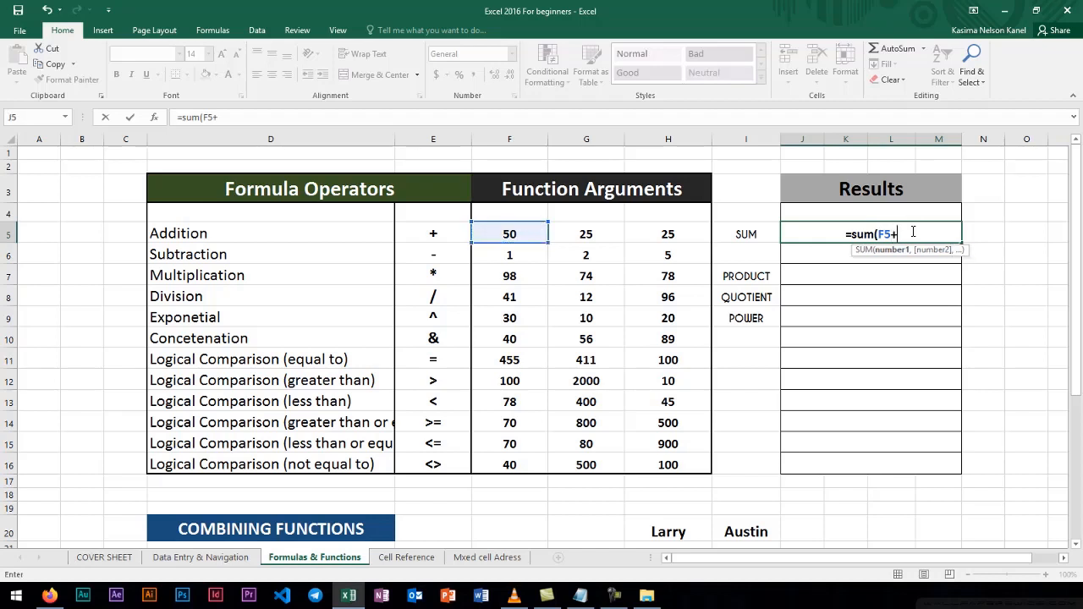
left_click(657, 233)
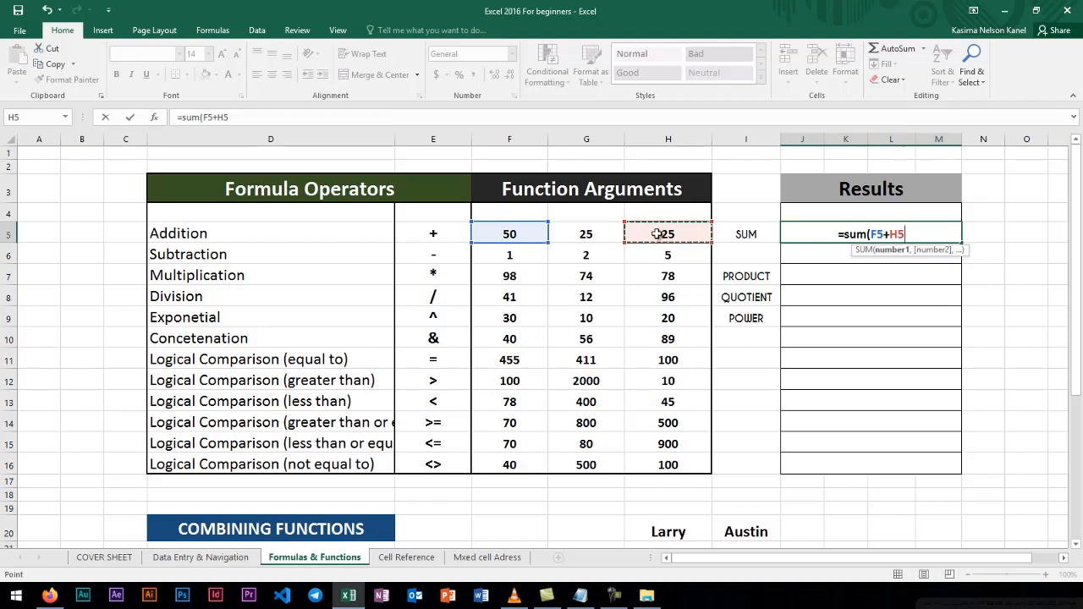
type(")")
key("Return")
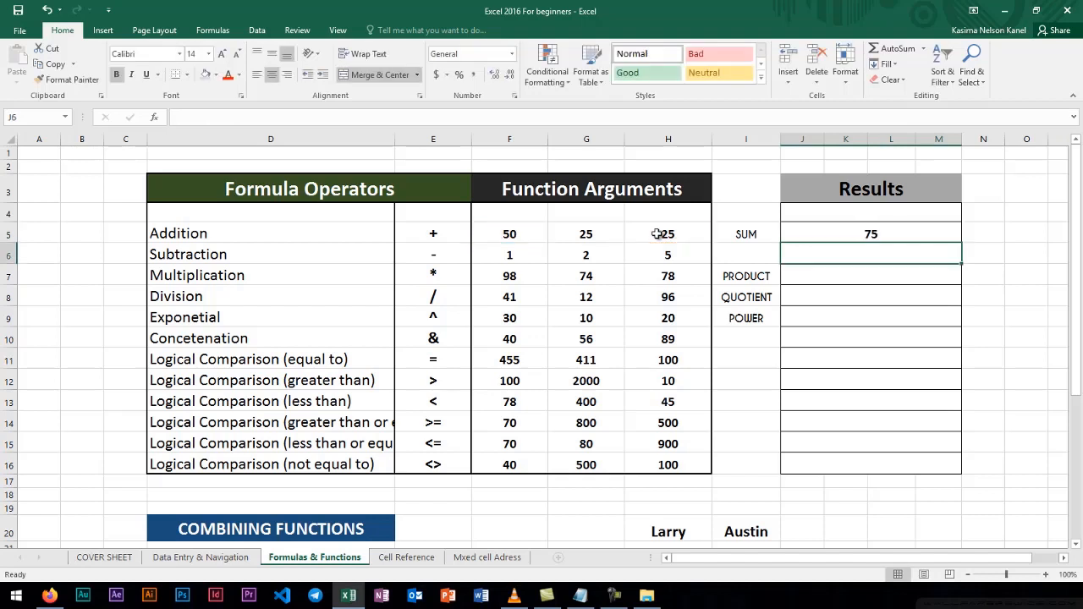
Replace the Addition formula in J5 with =sum(F5:H5), joining the first and last argument cells with a colon.
left_click(817, 237)
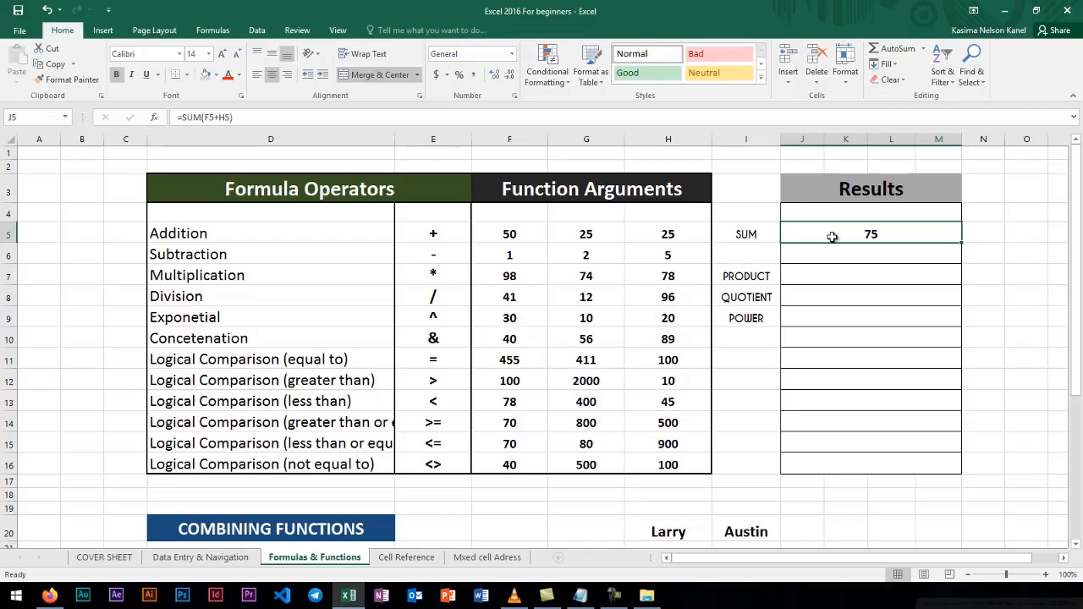
key("Delete")
type("=")
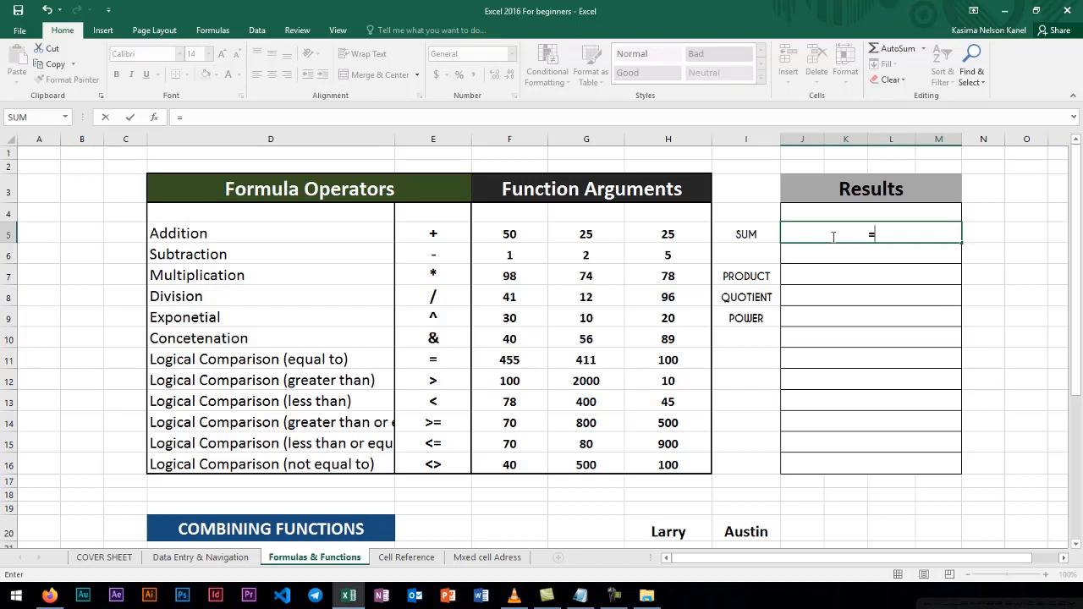
type("su")
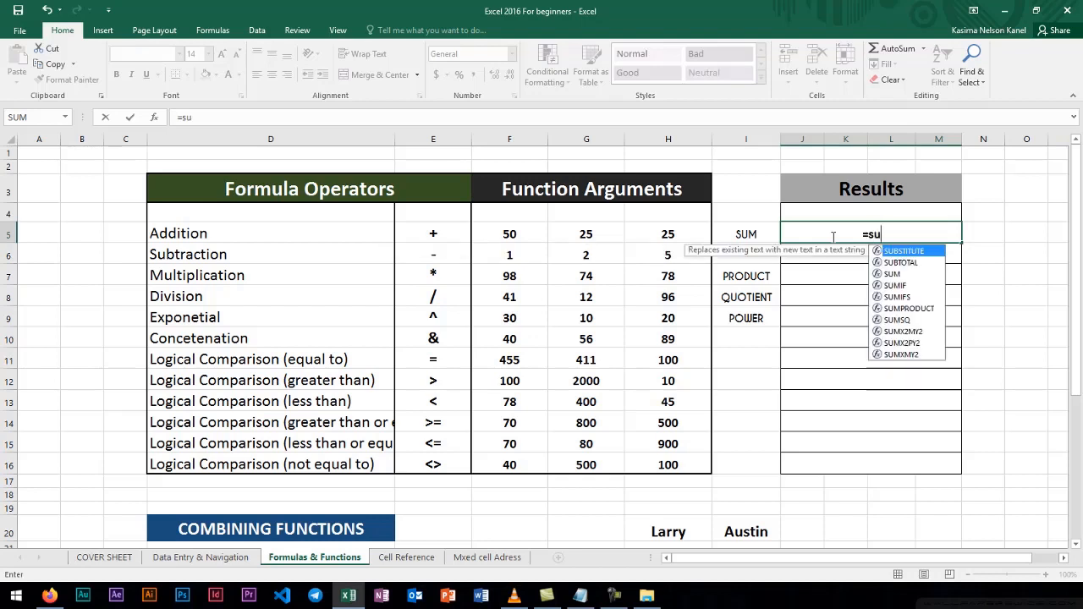
type("m(")
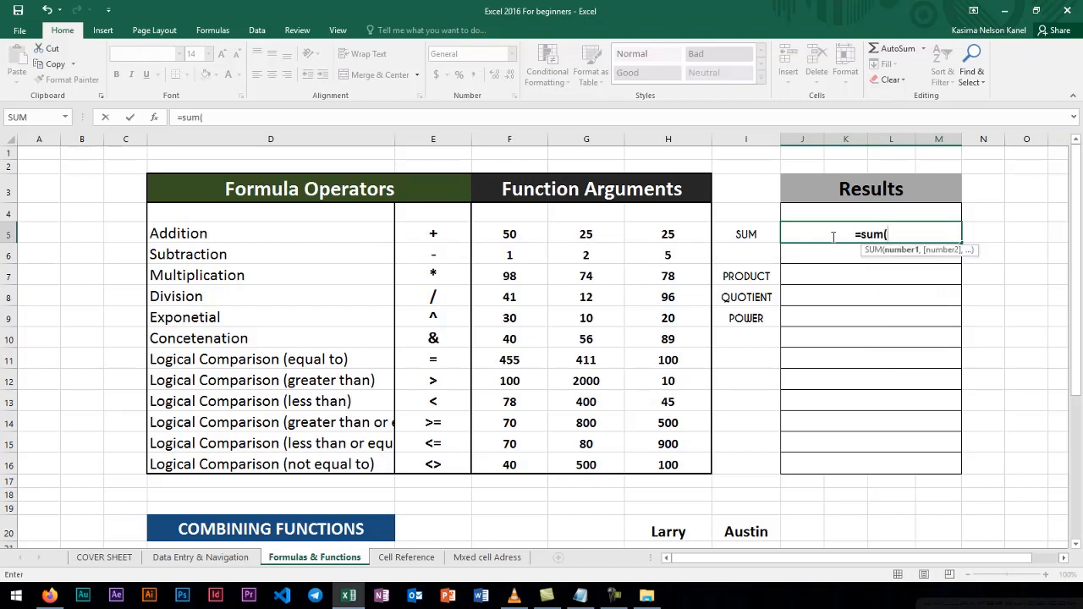
left_click(504, 233)
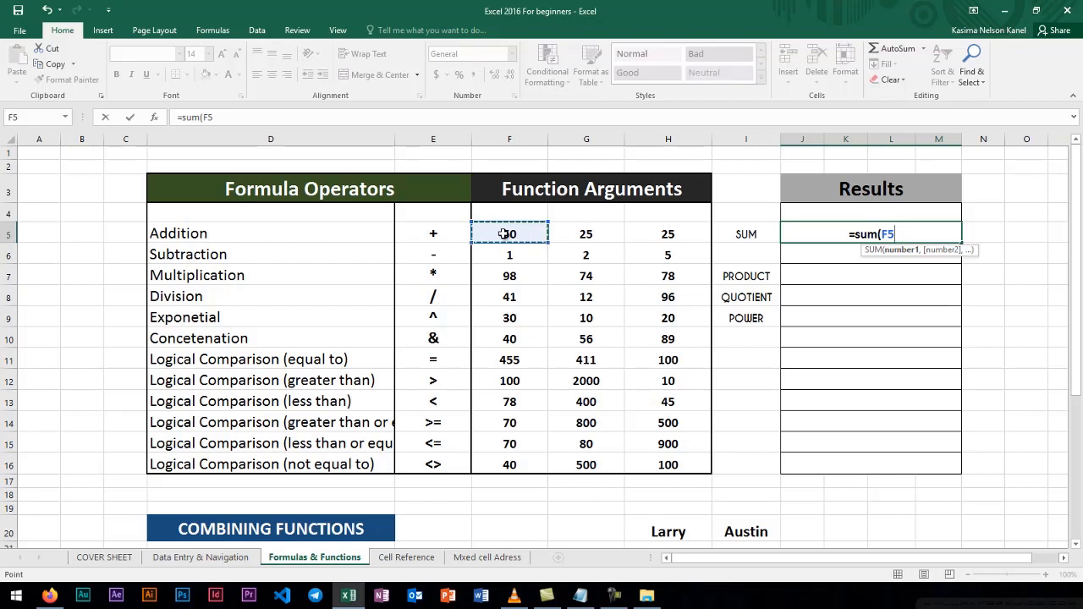
key("F8")
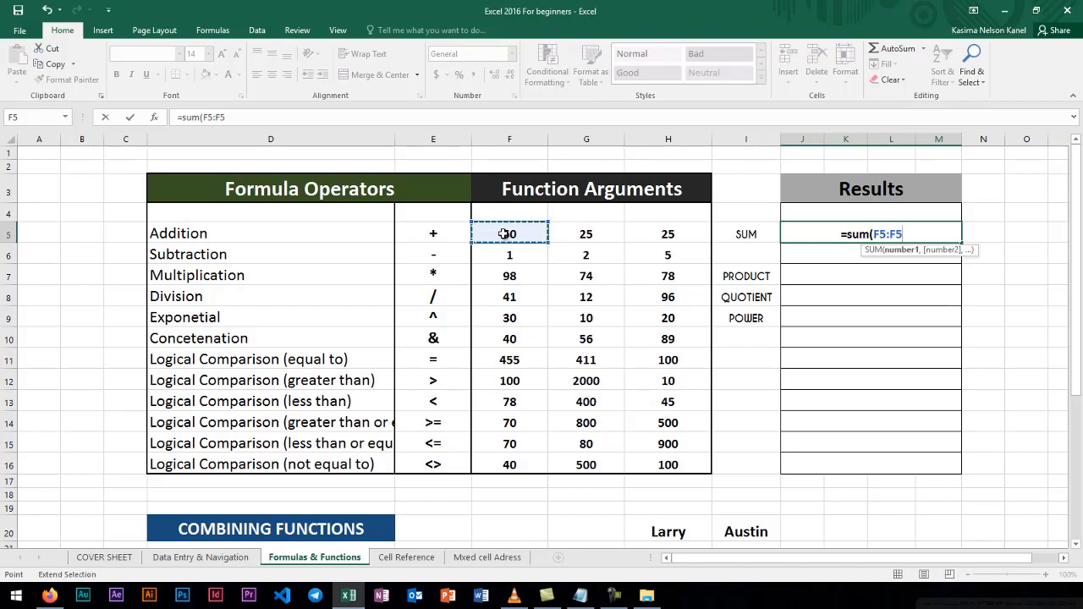
key("BackSpace")
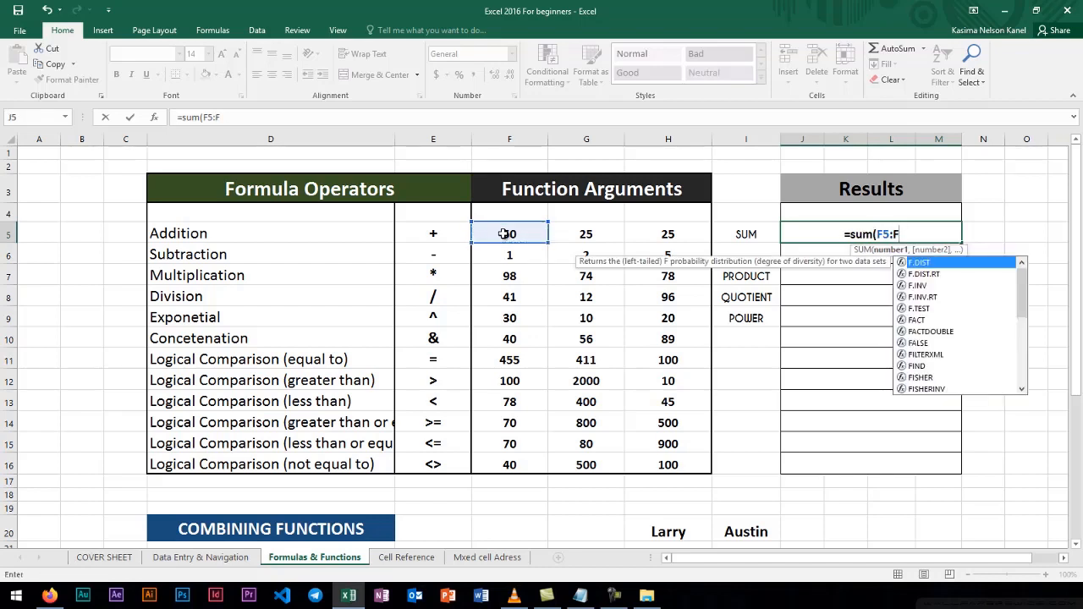
key("BackSpace")
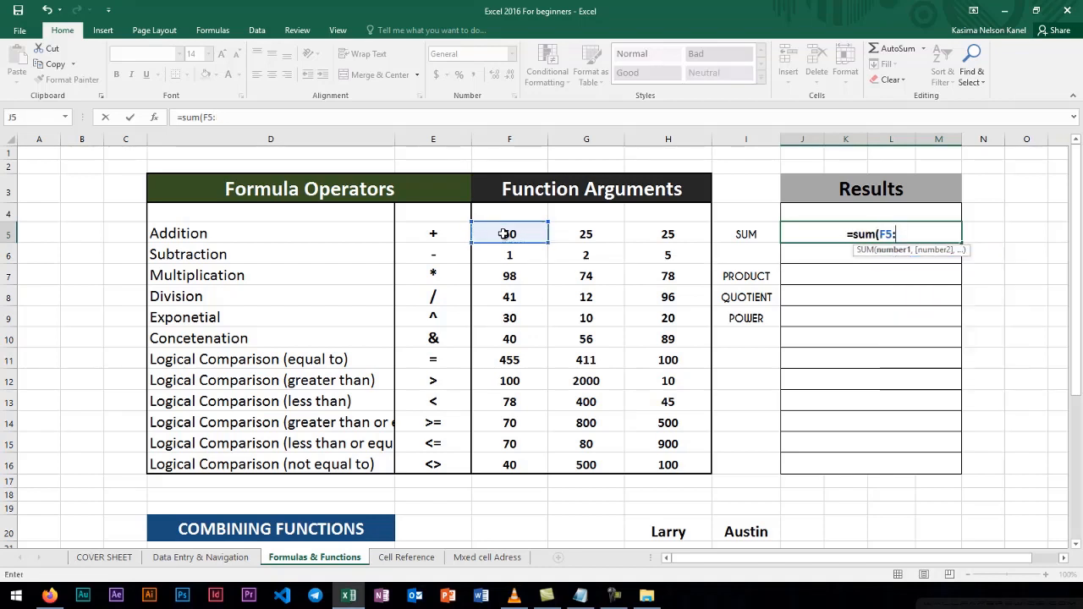
left_click(663, 233)
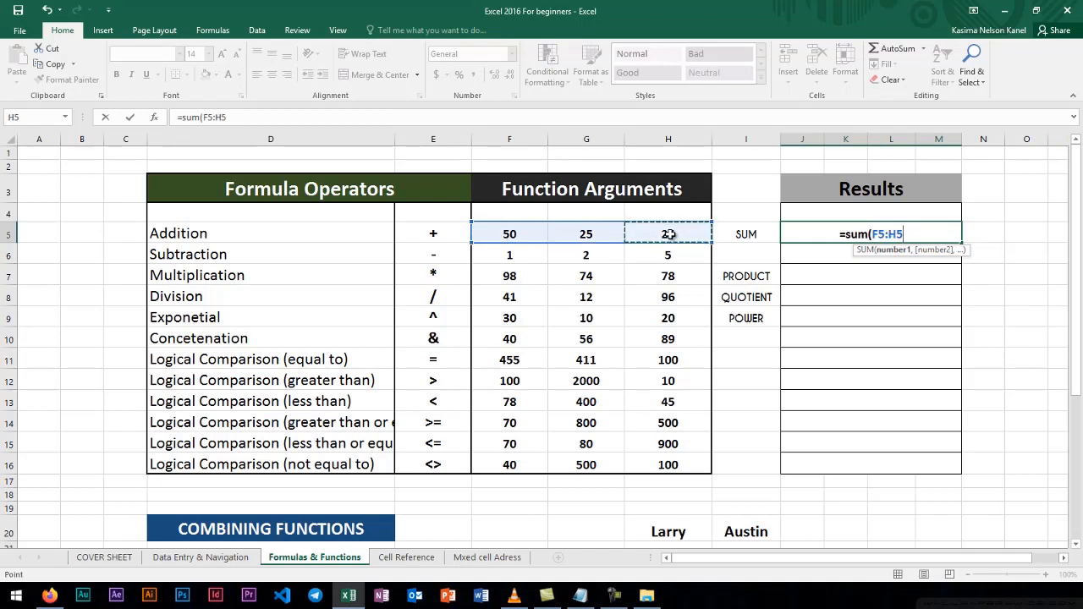
type(")")
key("Return")
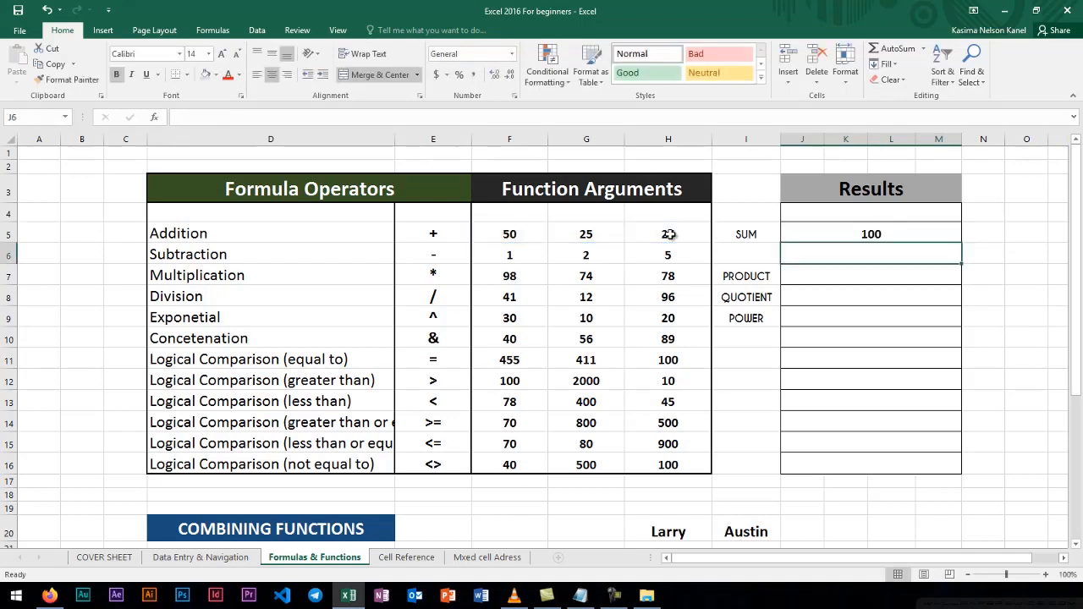
Clear J5, re-enter =sum(F5:H5) by selecting all three Addition arguments as one range, and reselect J5.
left_click(852, 234)
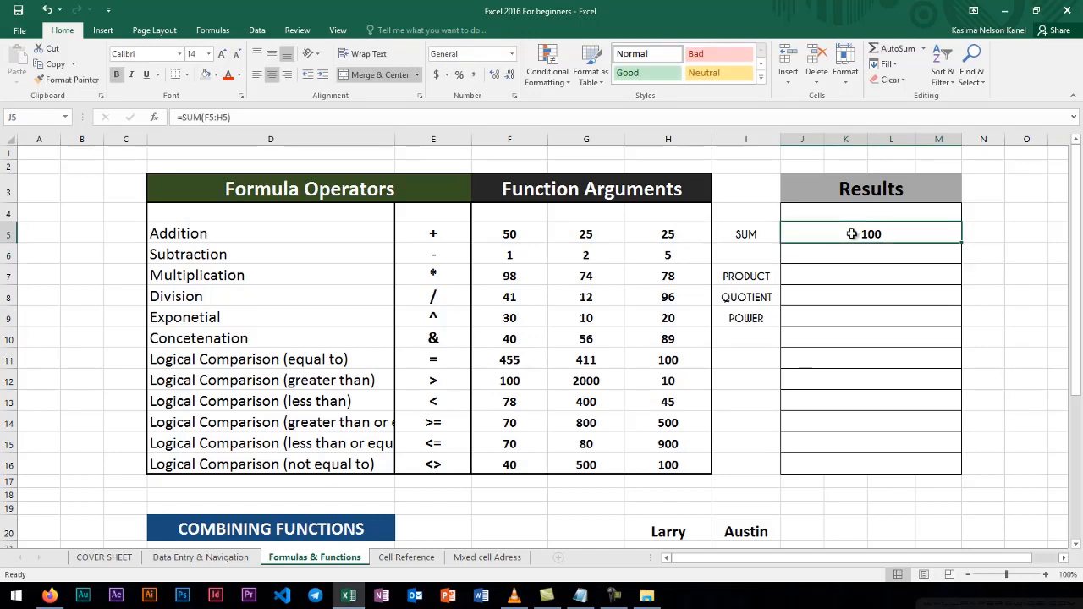
key("Delete")
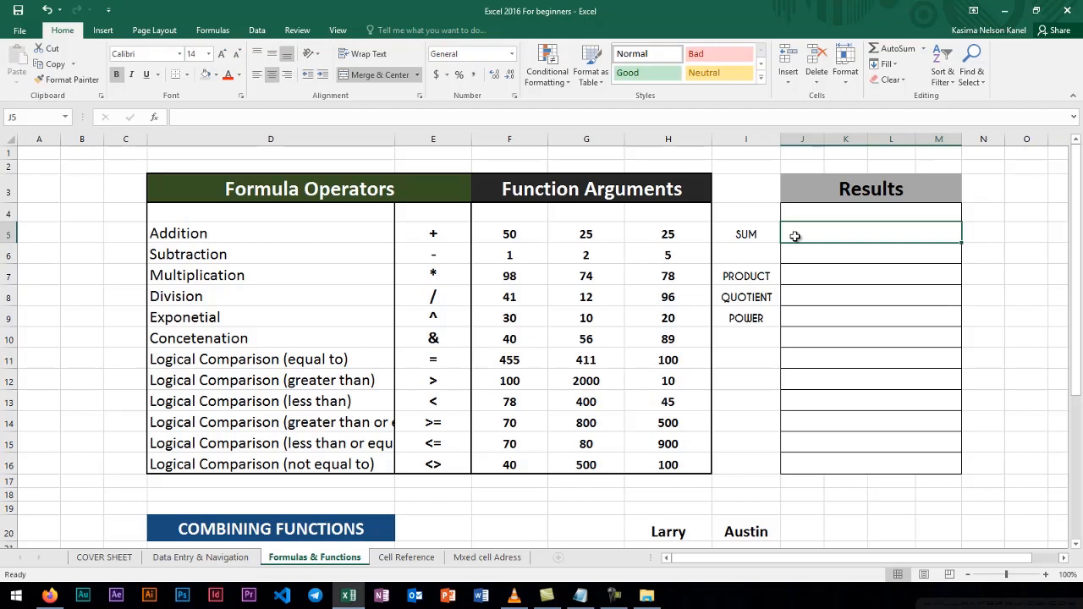
type("=sum")
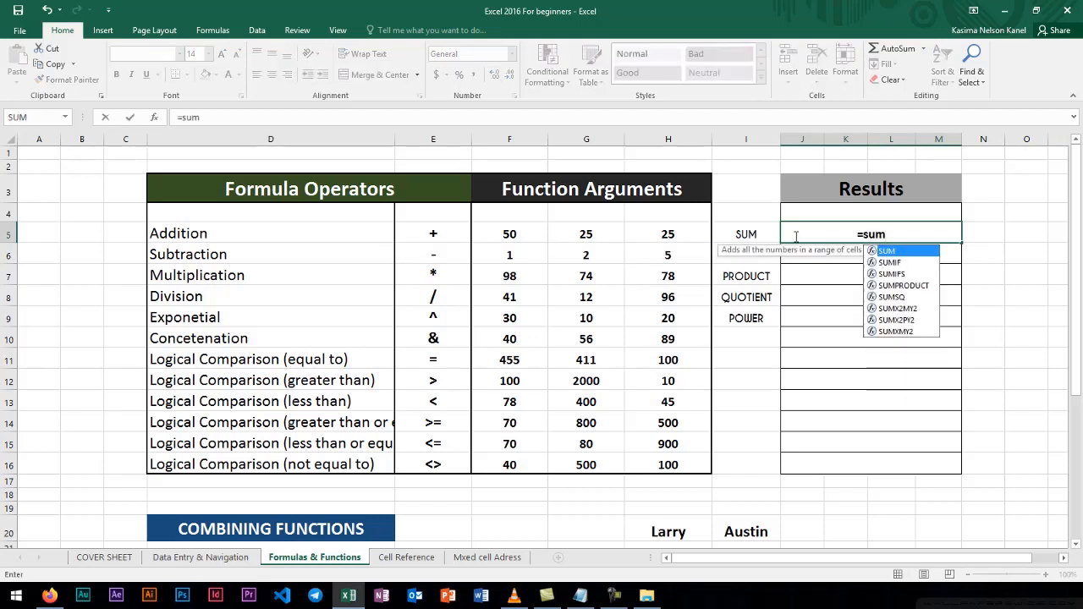
type("(")
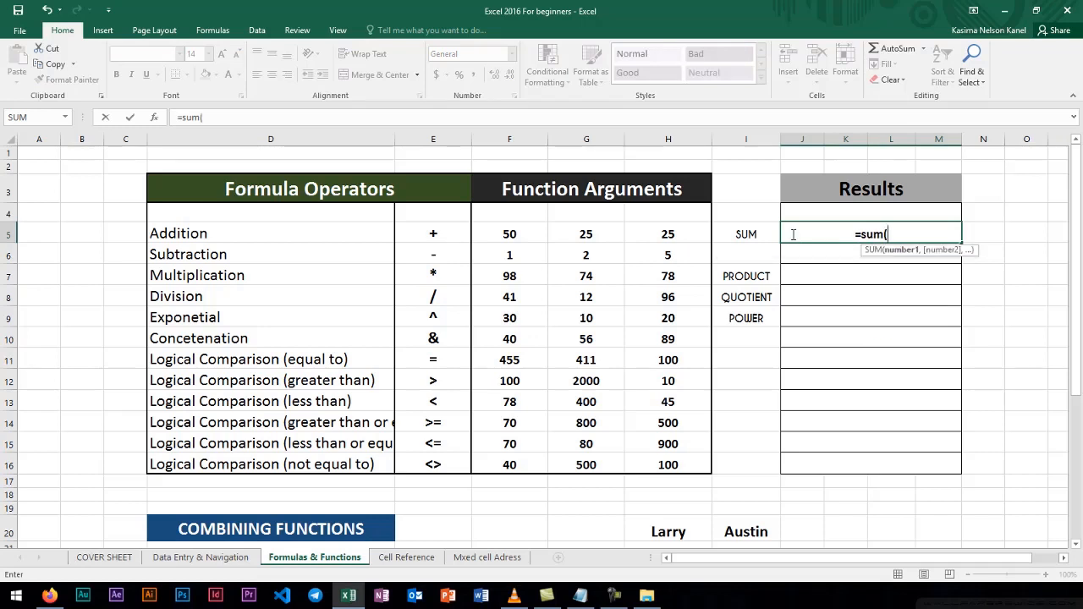
left_click(513, 234)
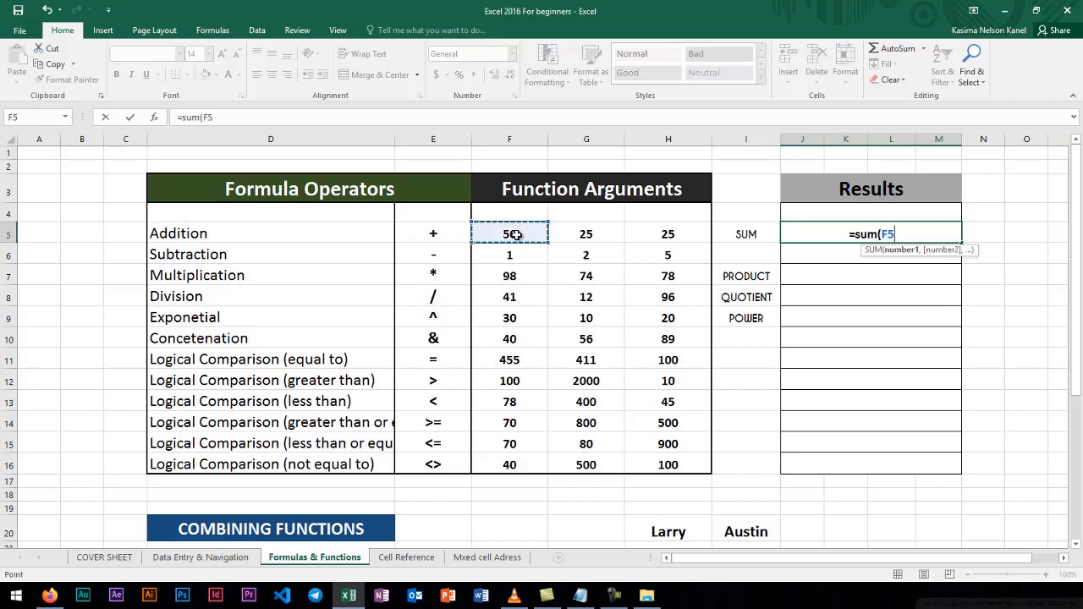
left_click_drag(516, 235, 630, 242)
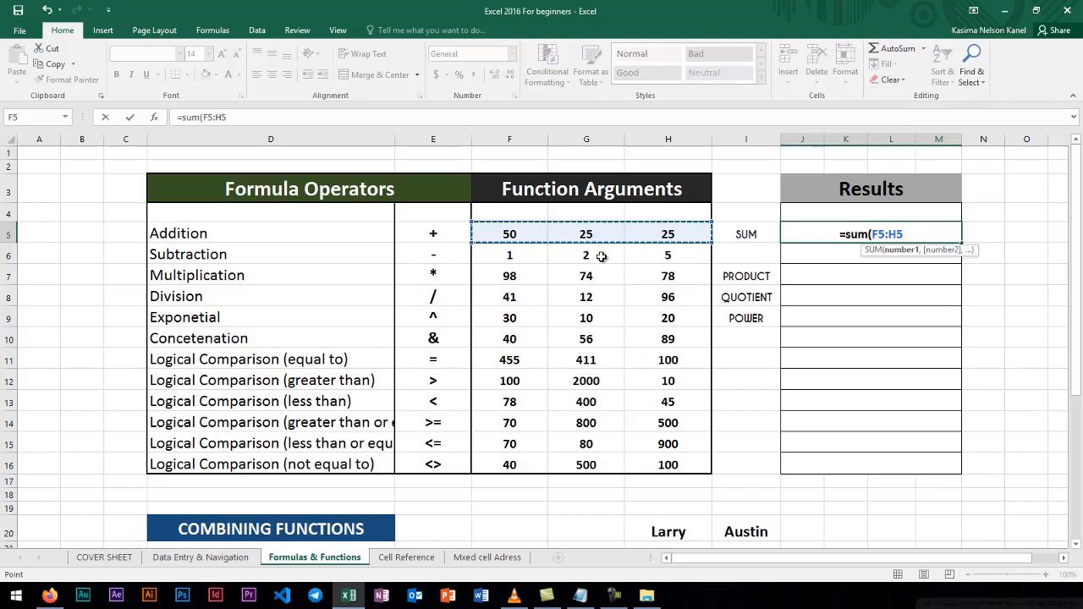
type(")")
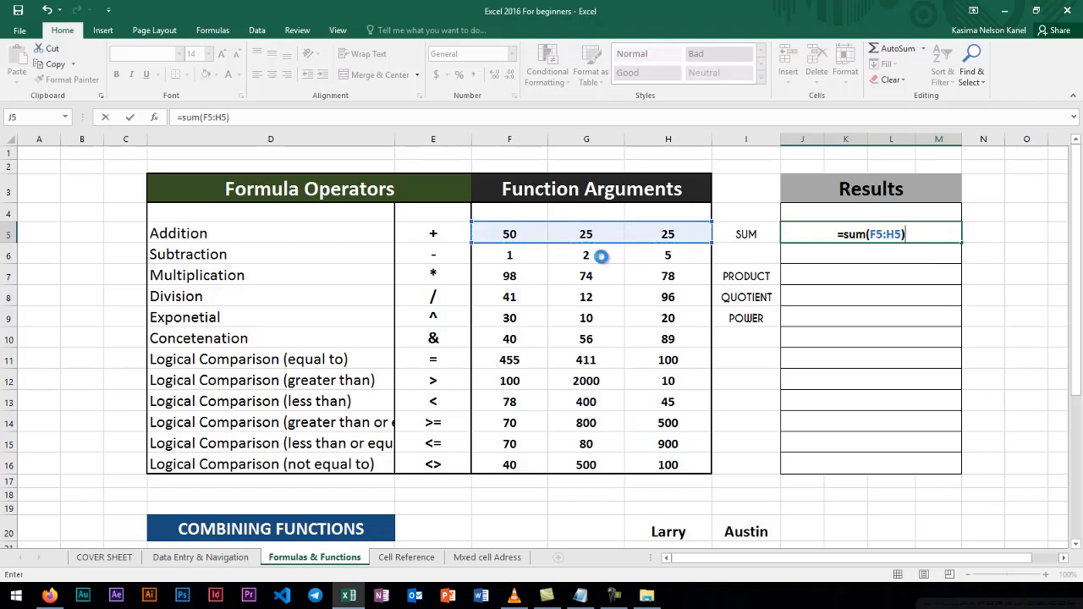
key("Return")
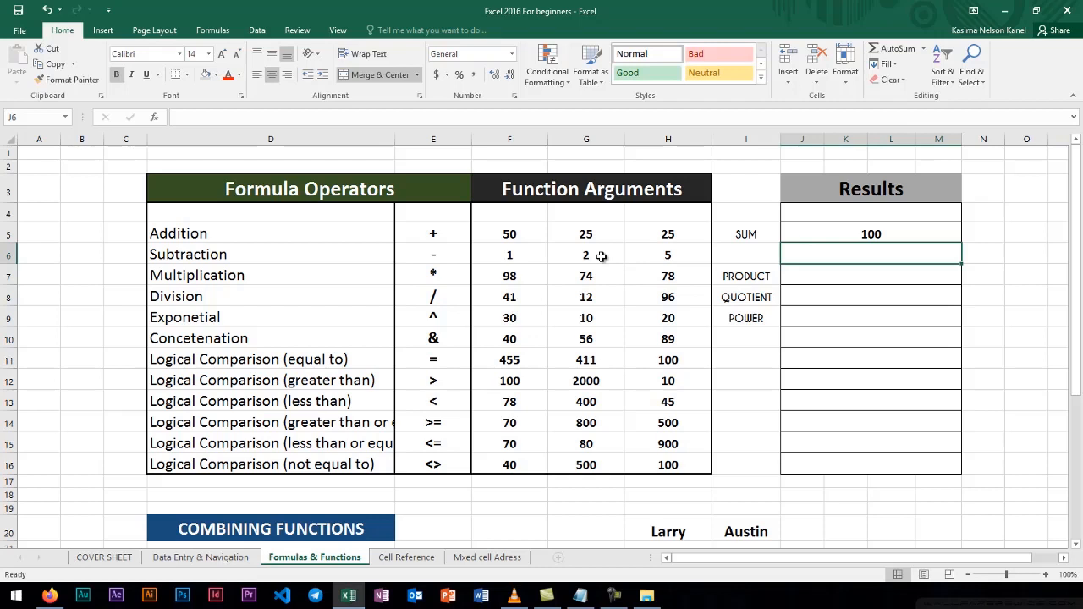
left_click(792, 237)
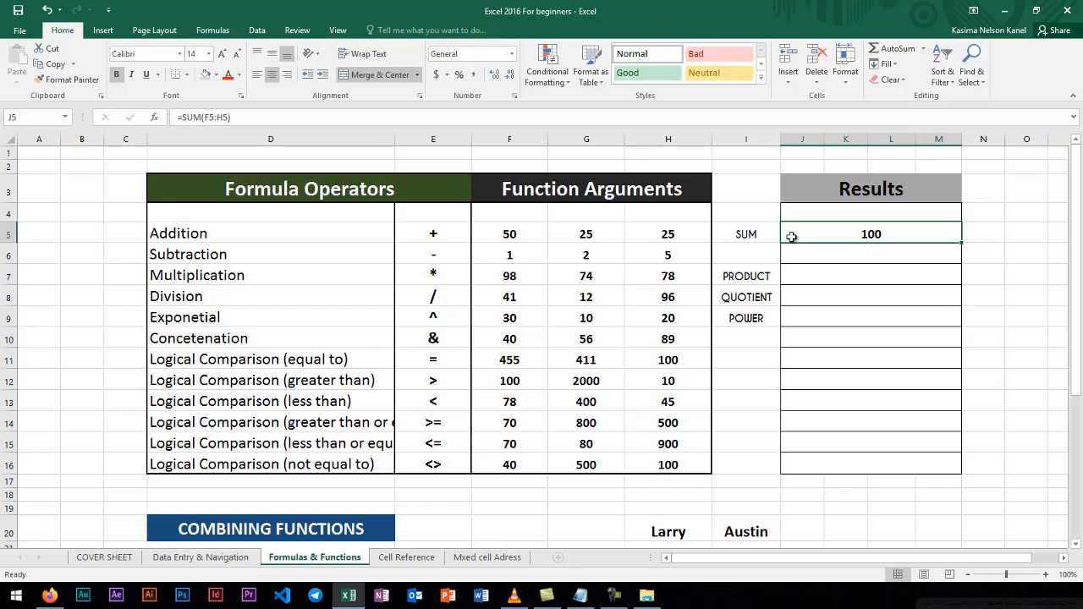
Replace the Addition result in J5 with 100+20, leaving out the leading equals sign.
type("100")
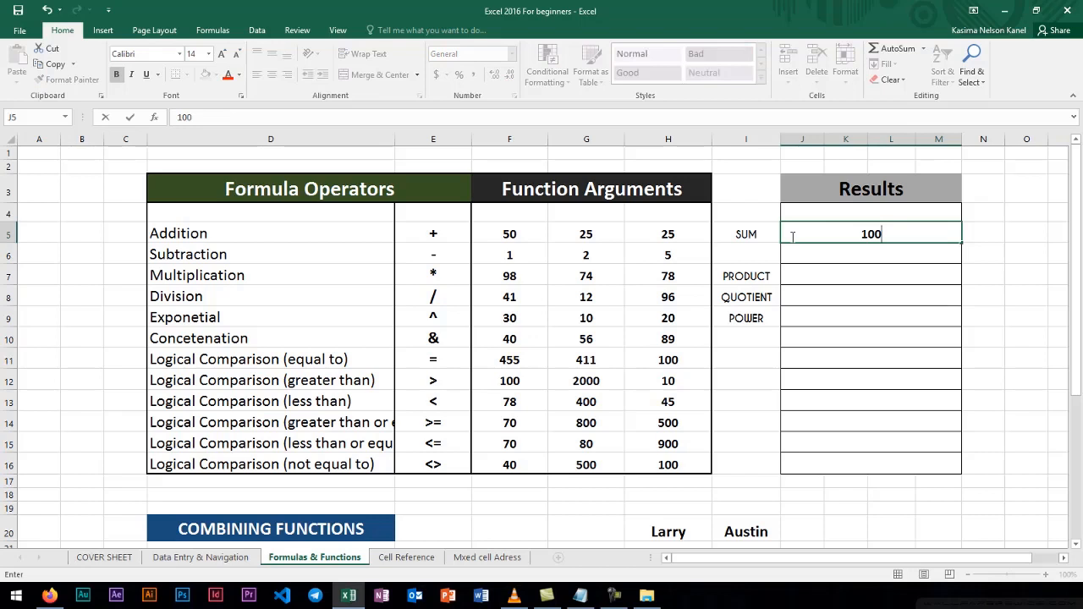
type("+20")
key("Return")
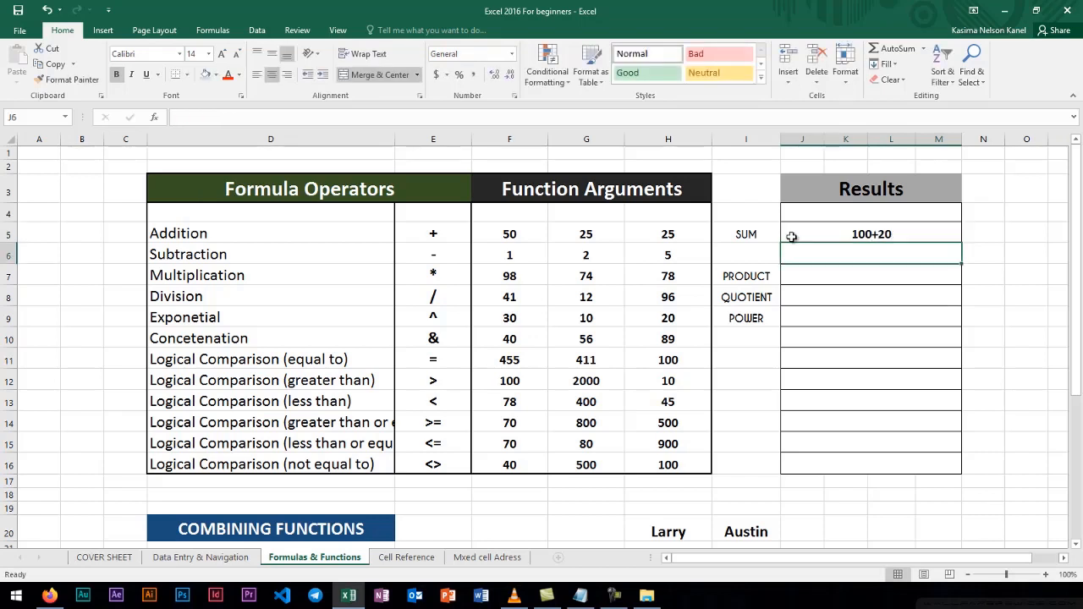
key("BackSpace")
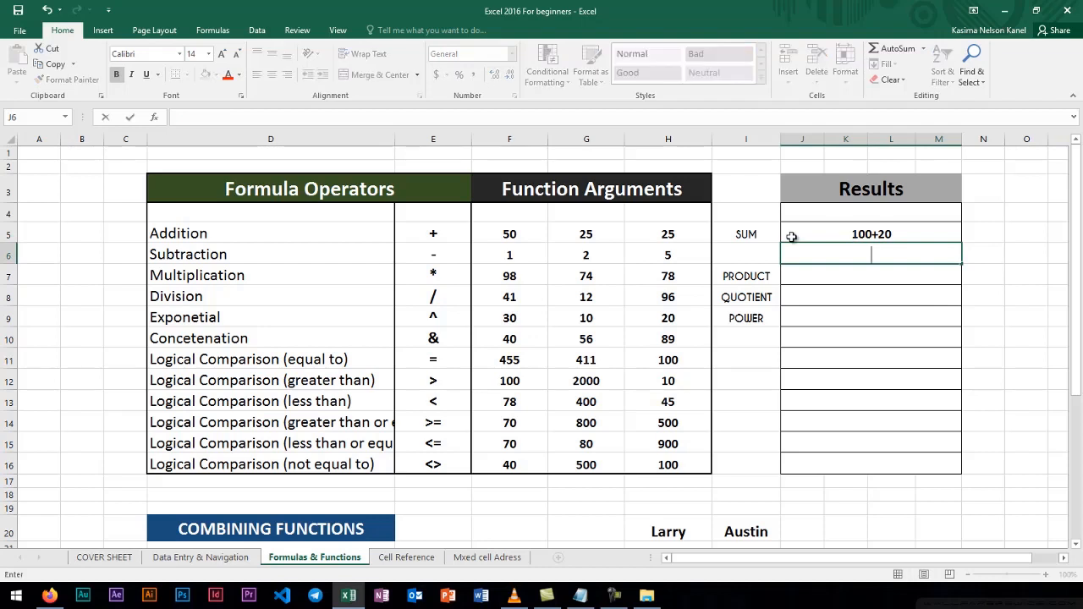
Enter the formula =100+20 as the Addition result in J5.
left_click(826, 237)
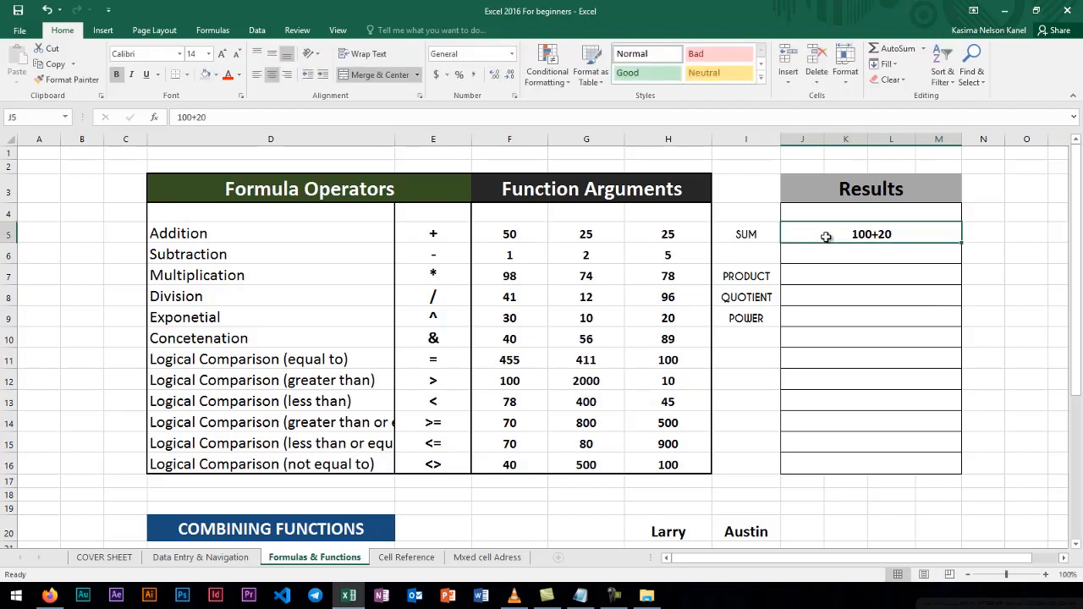
type("=")
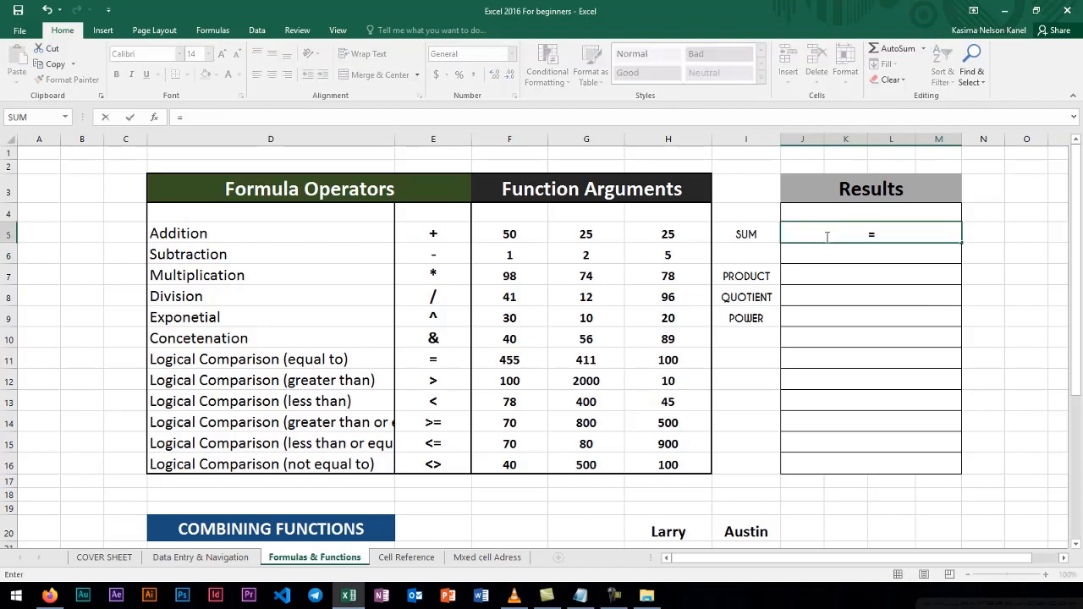
type("100")
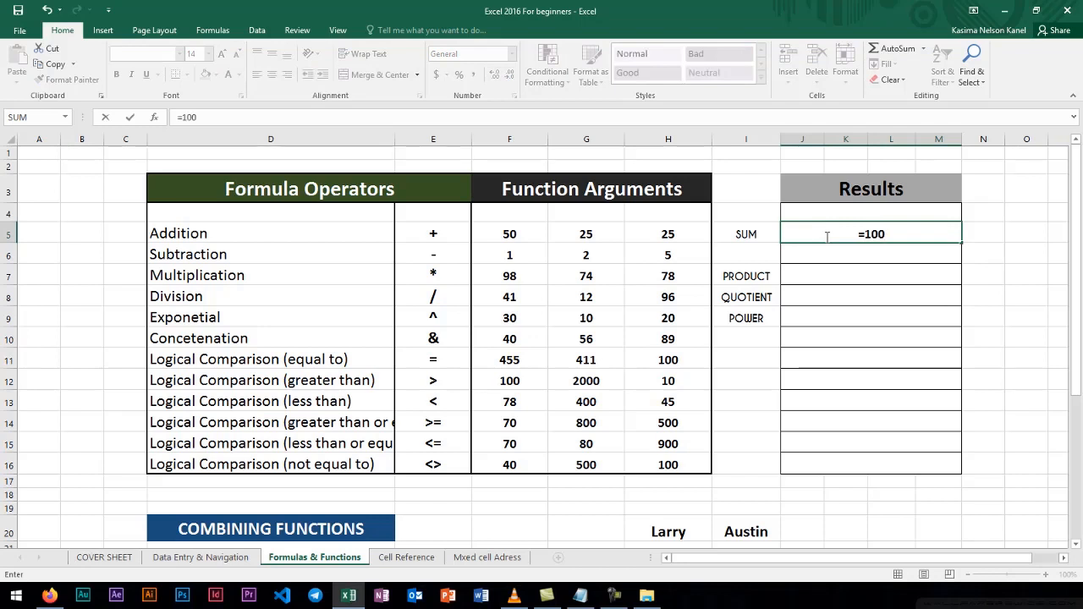
type("+")
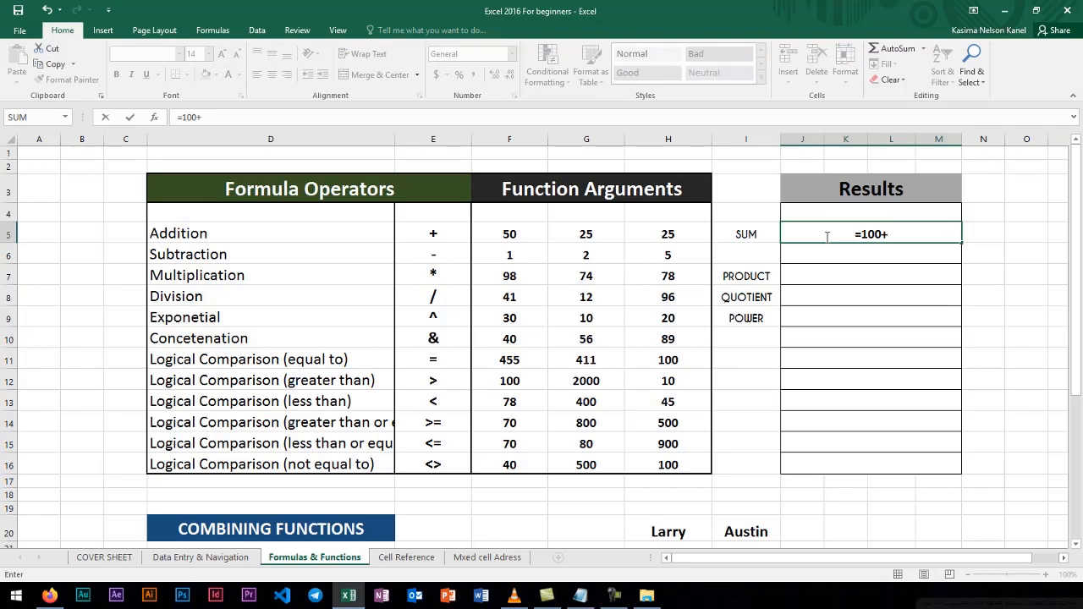
type("20")
key("Return")
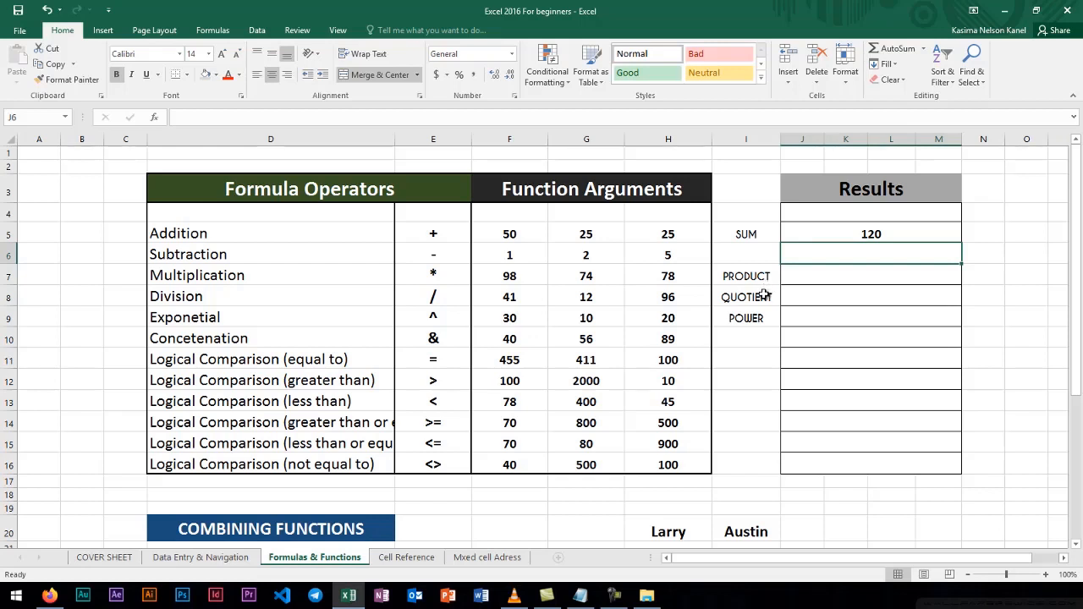
Enter =H6-G6 as the Subtraction result in J6, picking both argument cells from the sheet.
left_click(815, 277)
left_click(815, 254)
left_click(437, 257)
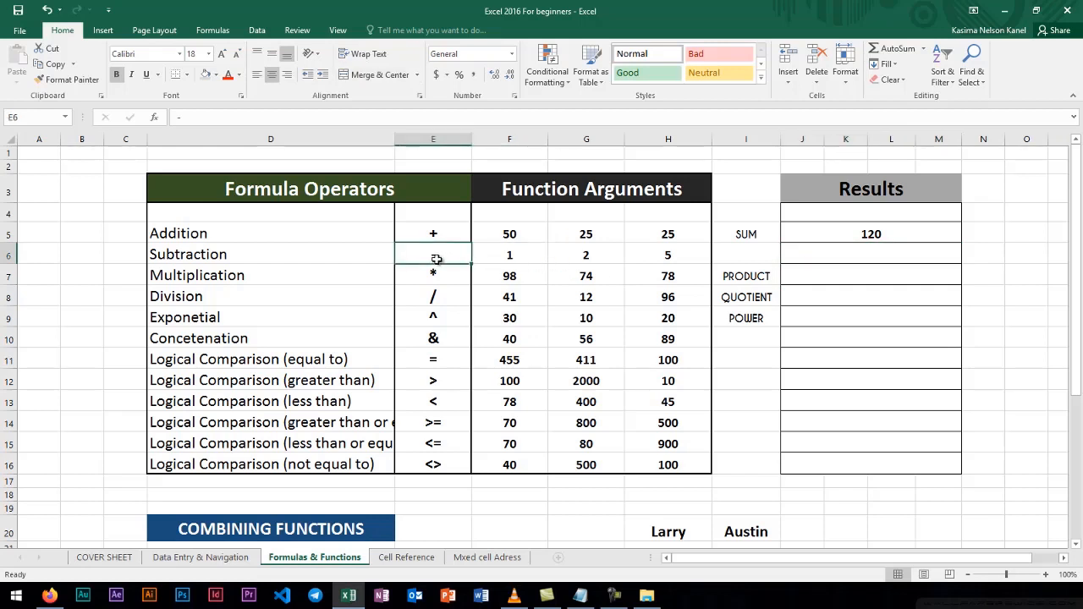
left_click(820, 257)
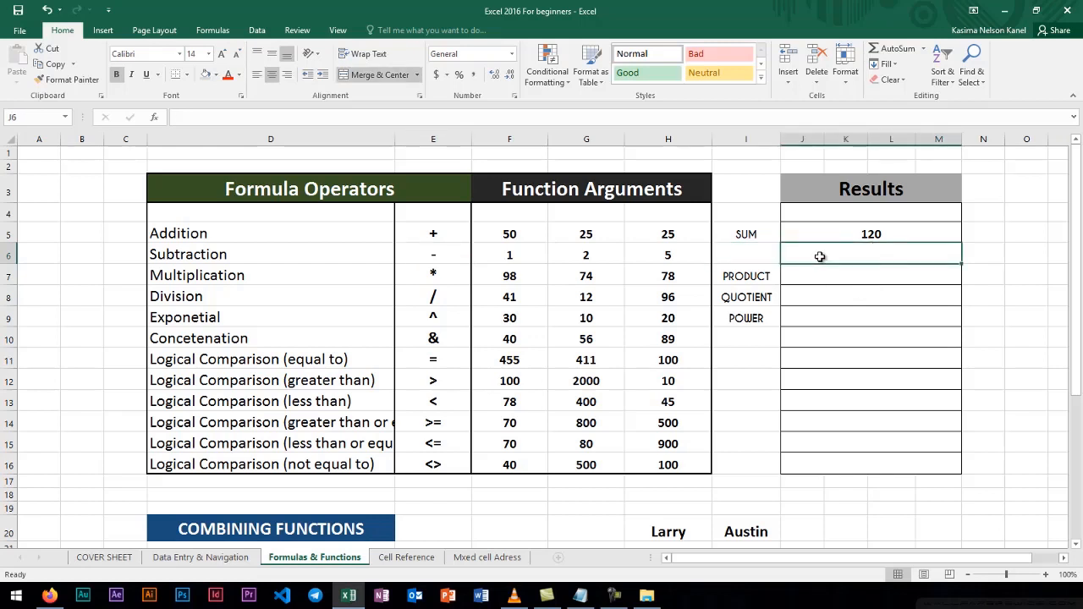
type("=")
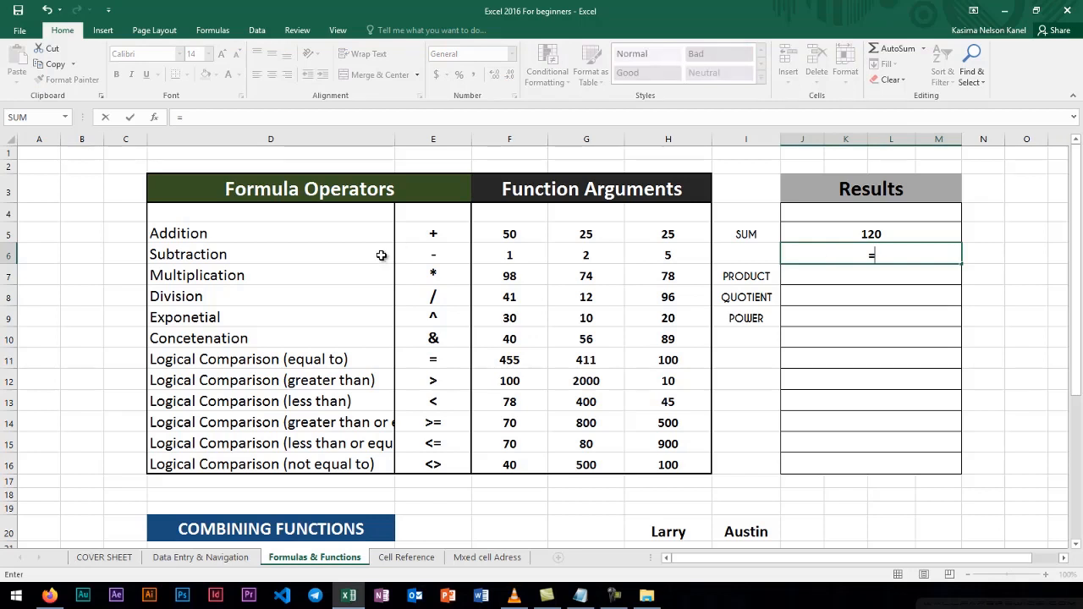
left_click(664, 257)
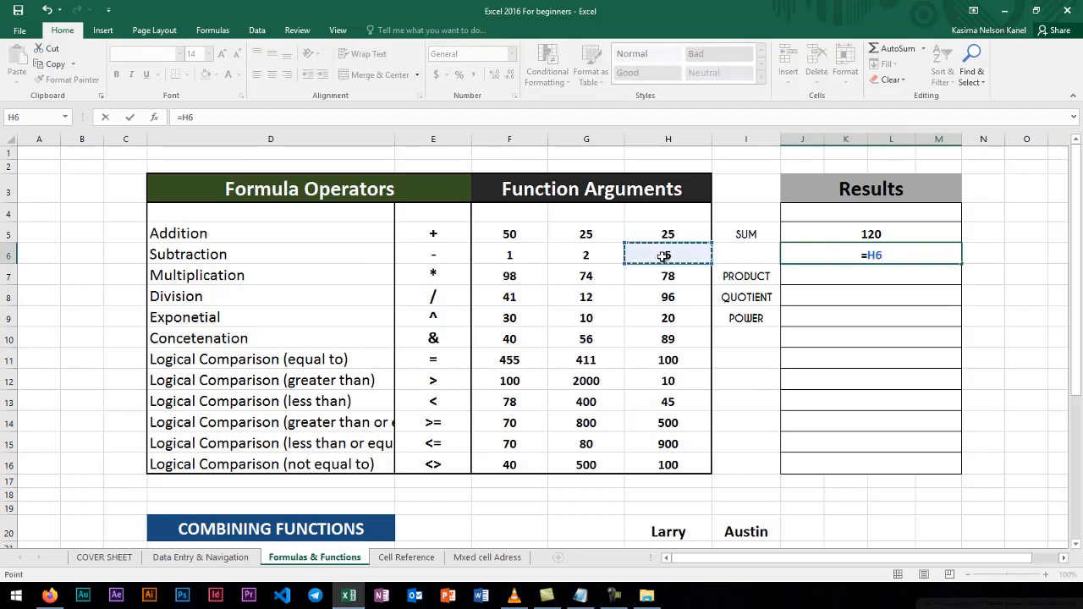
type("-")
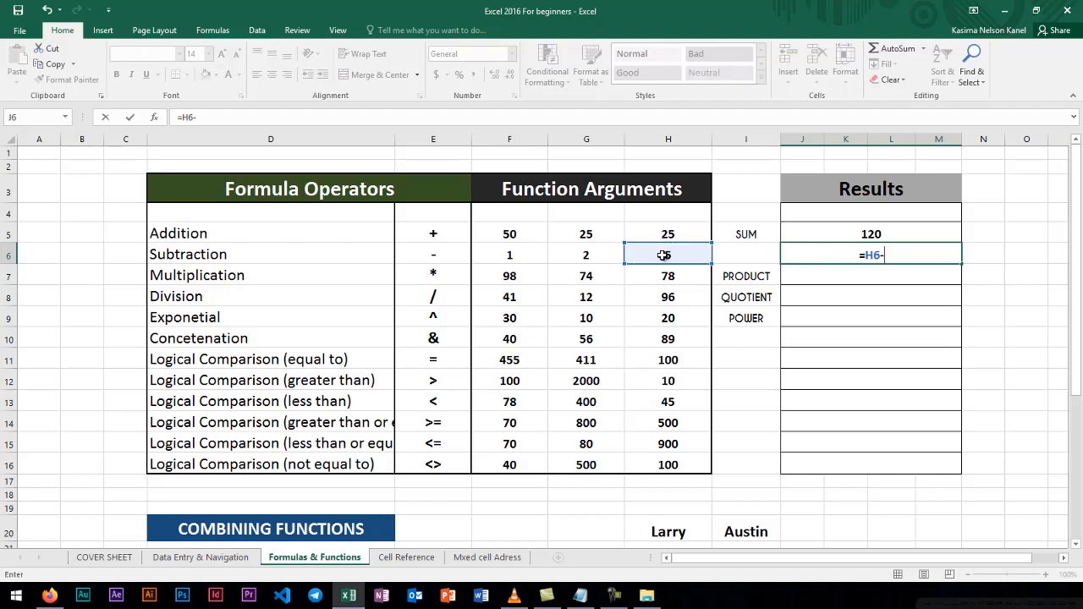
left_click(573, 256)
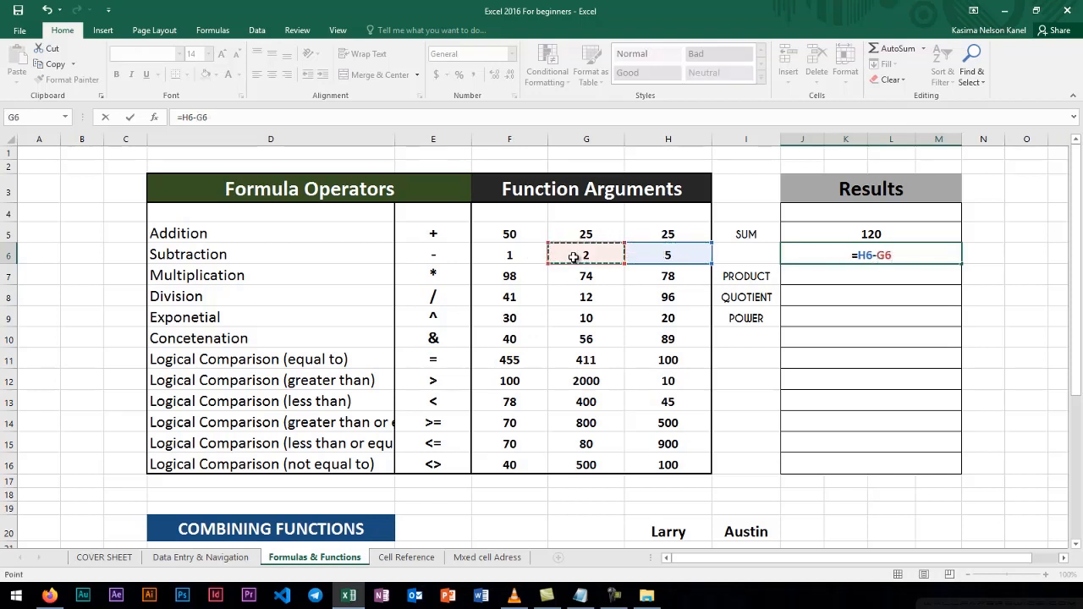
key("ctrl+Return")
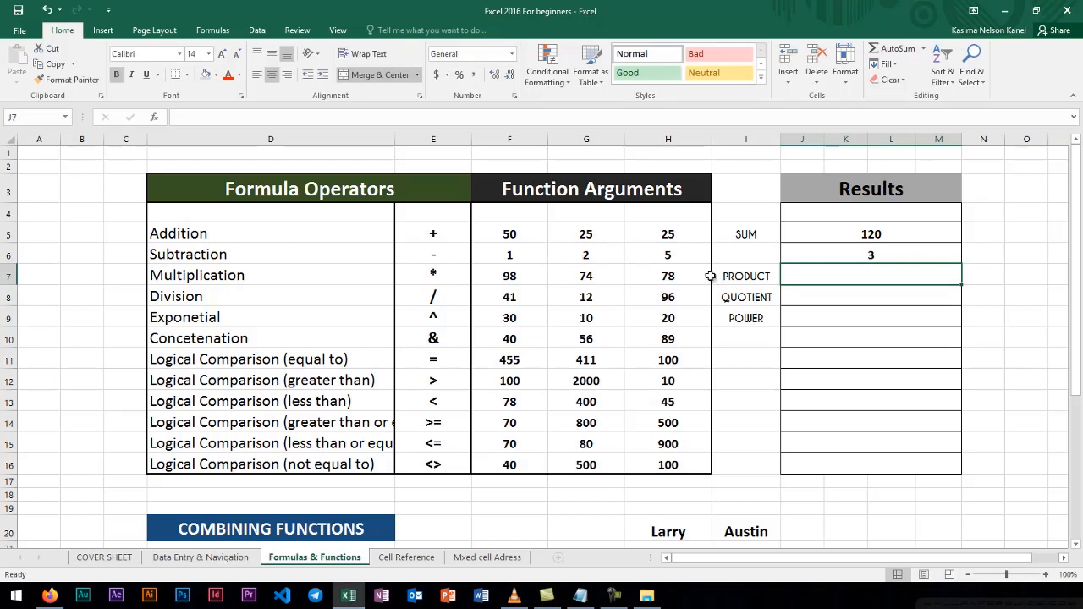
Try to start a PRODUCT formula in J7 by entering =pro and choosing PRODUCT from the suggested functions.
left_click(770, 276)
left_click(801, 272)
type("=pro")
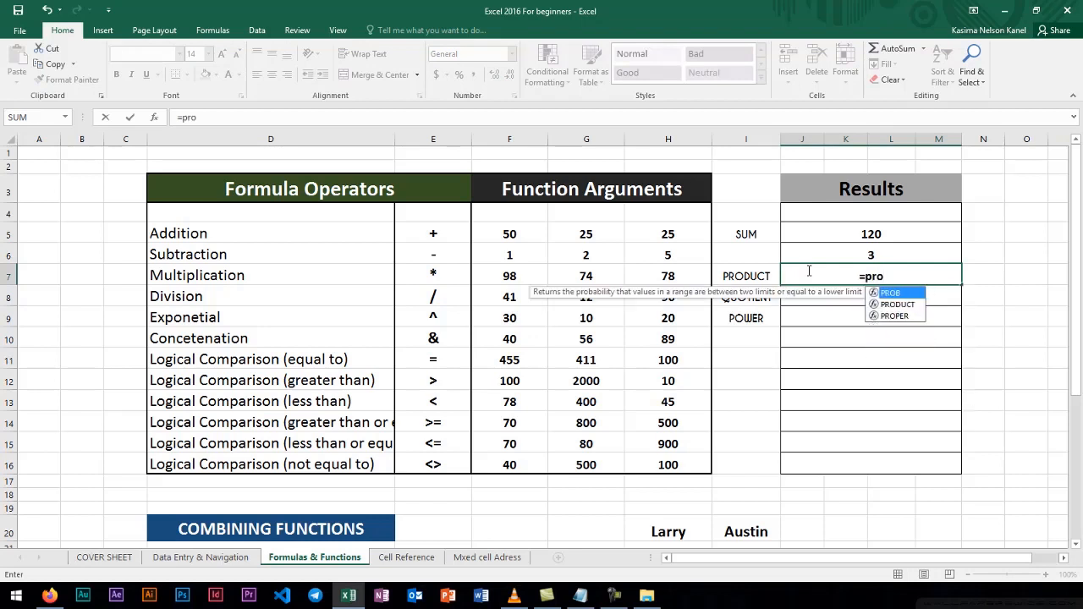
left_click(894, 304)
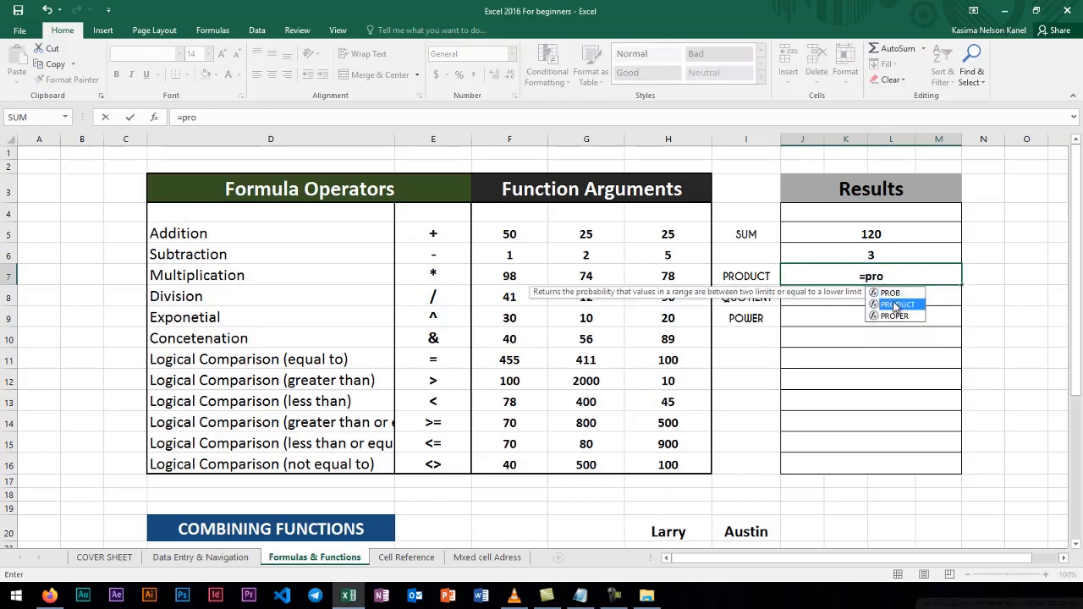
left_click(936, 318)
left_click(888, 276)
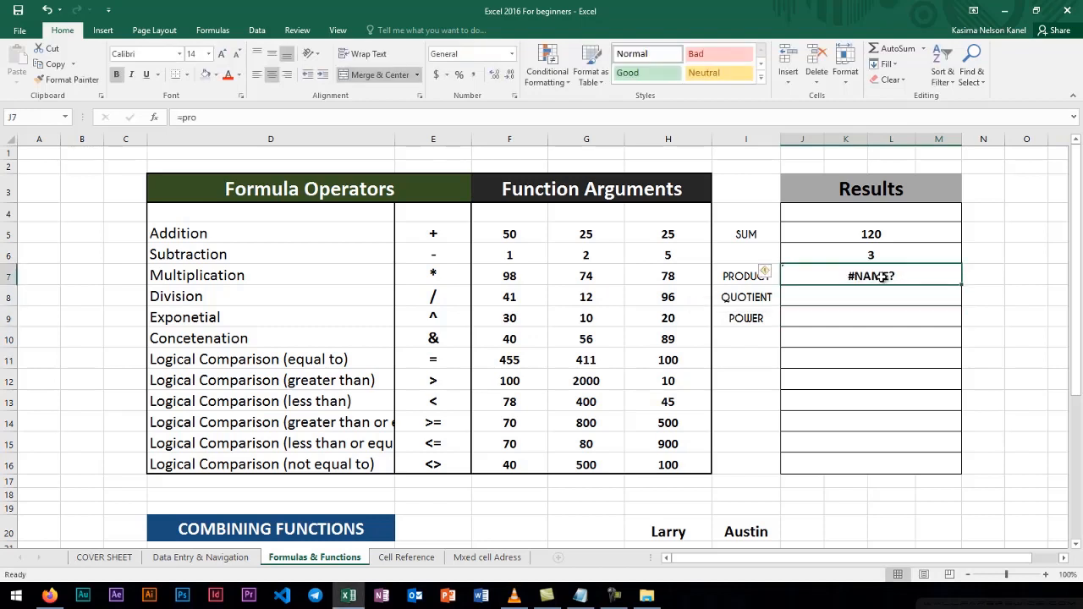
Enter =PRODUCT(F7*G7) as the Multiplication result in J7, writing the function name in full and picking F7 and G7.
type("=")
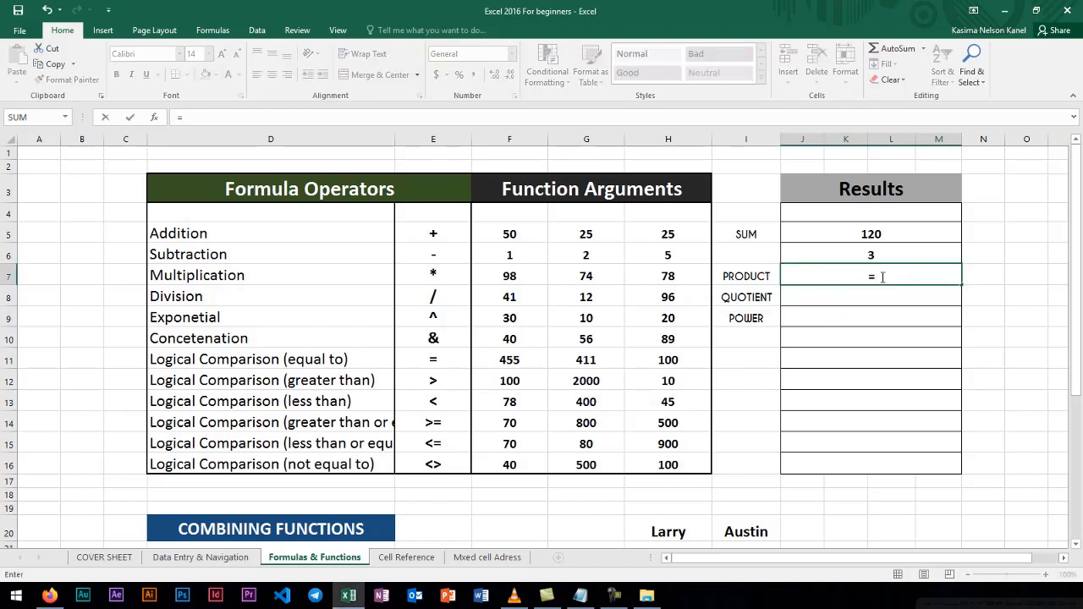
type("pr")
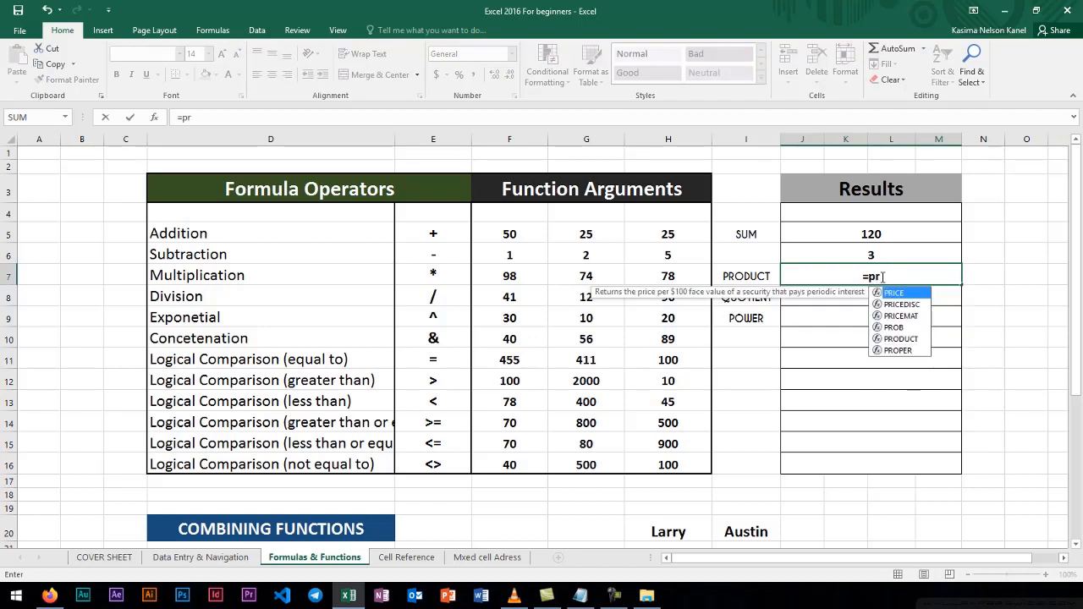
type("i")
key("BackSpace")
key("BackSpace")
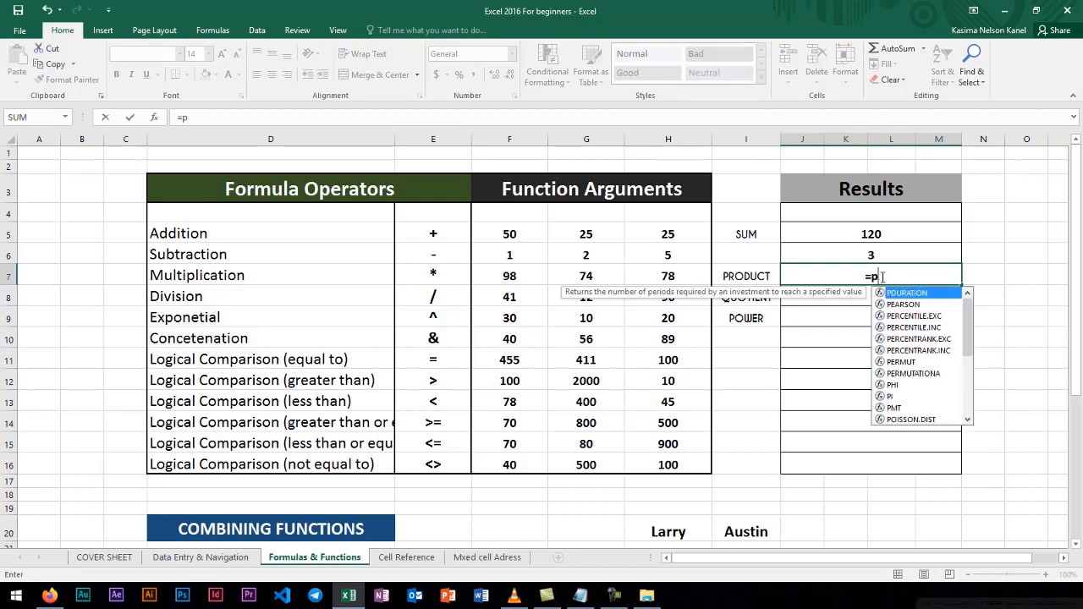
key("BackSpace")
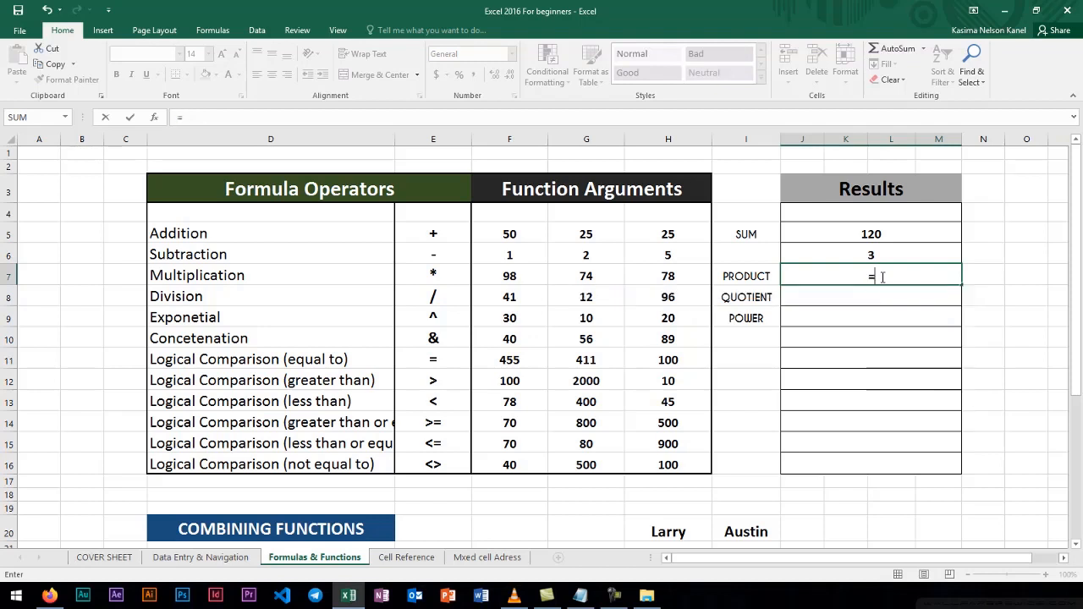
type("P")
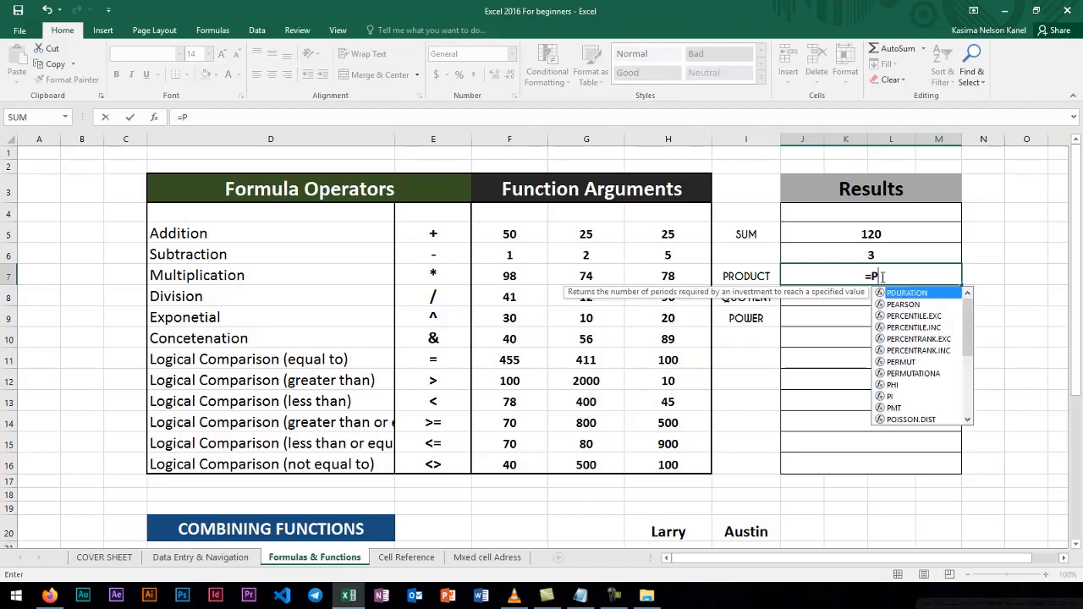
type("RODUCT")
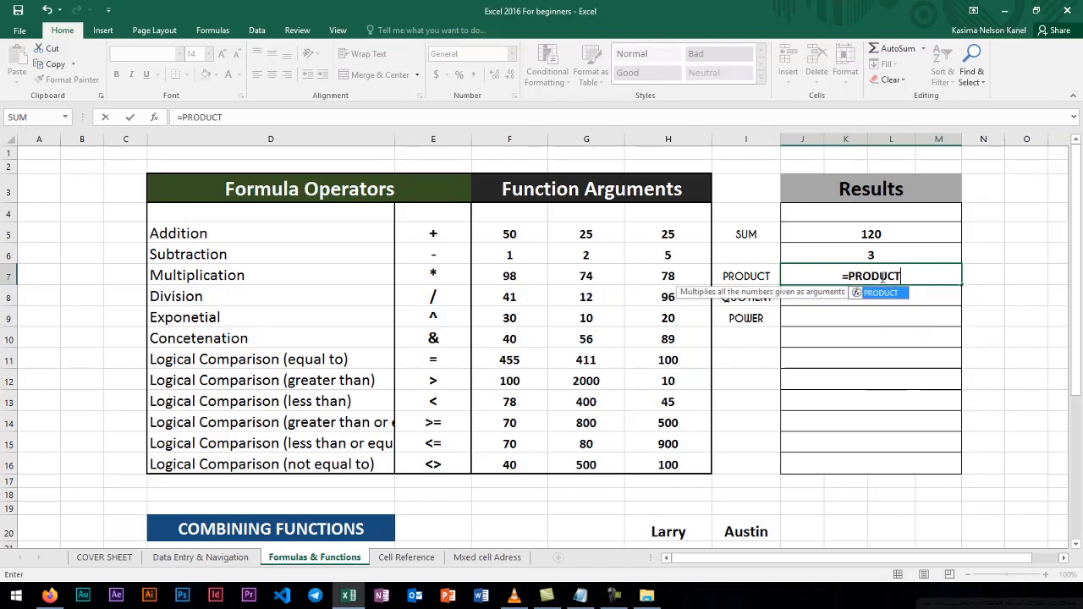
type("(")
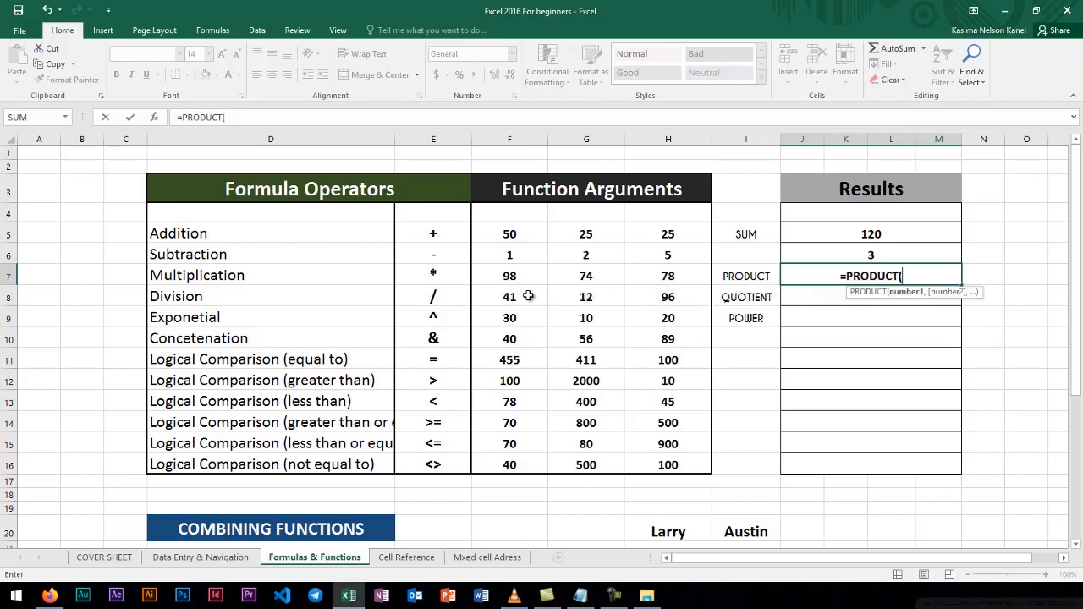
left_click(510, 276)
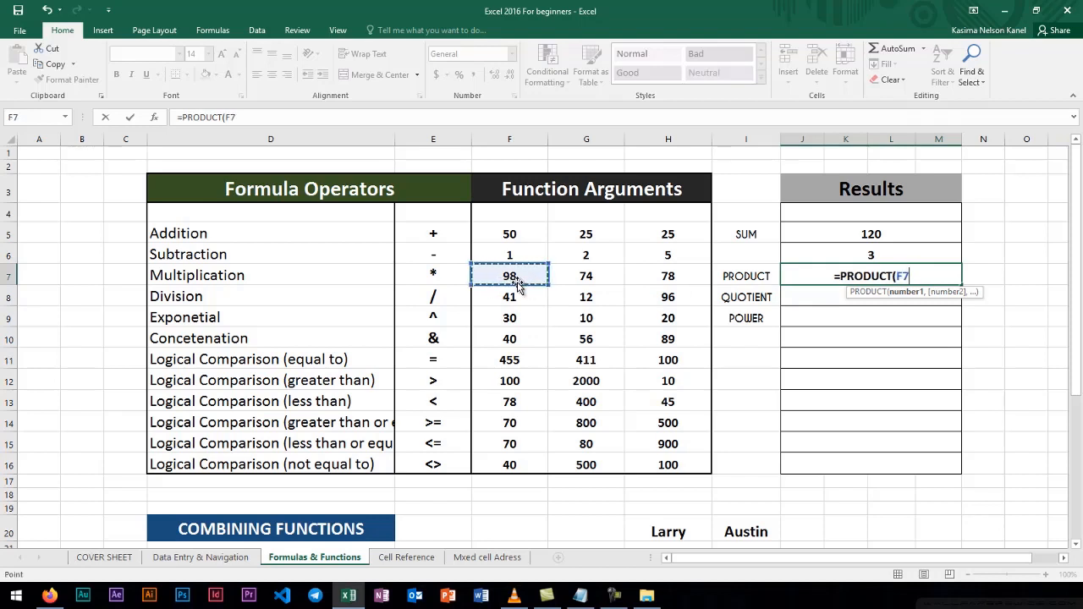
type("*")
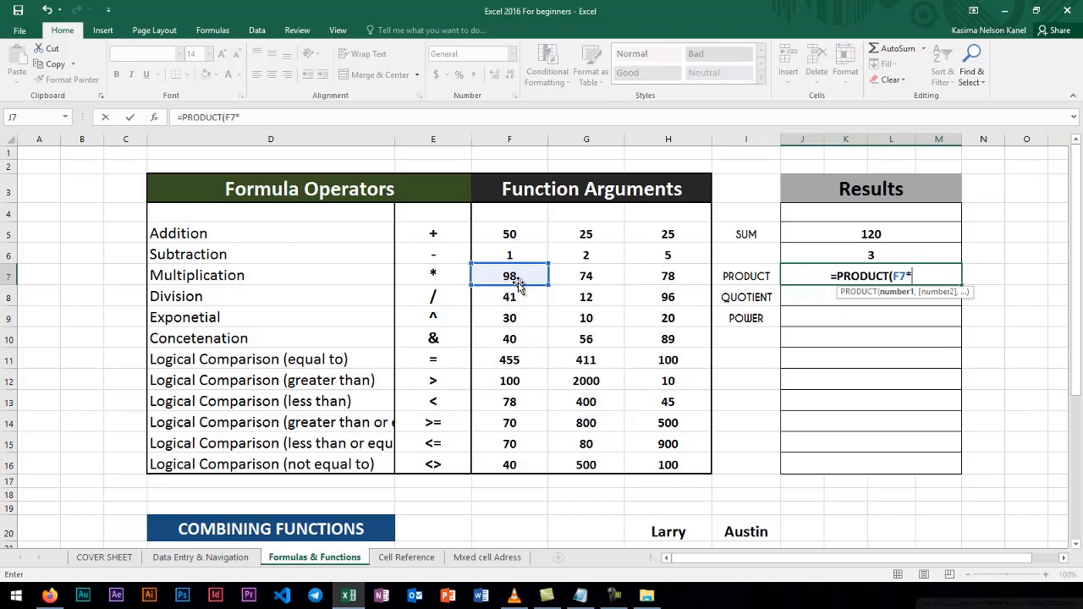
left_click(591, 278)
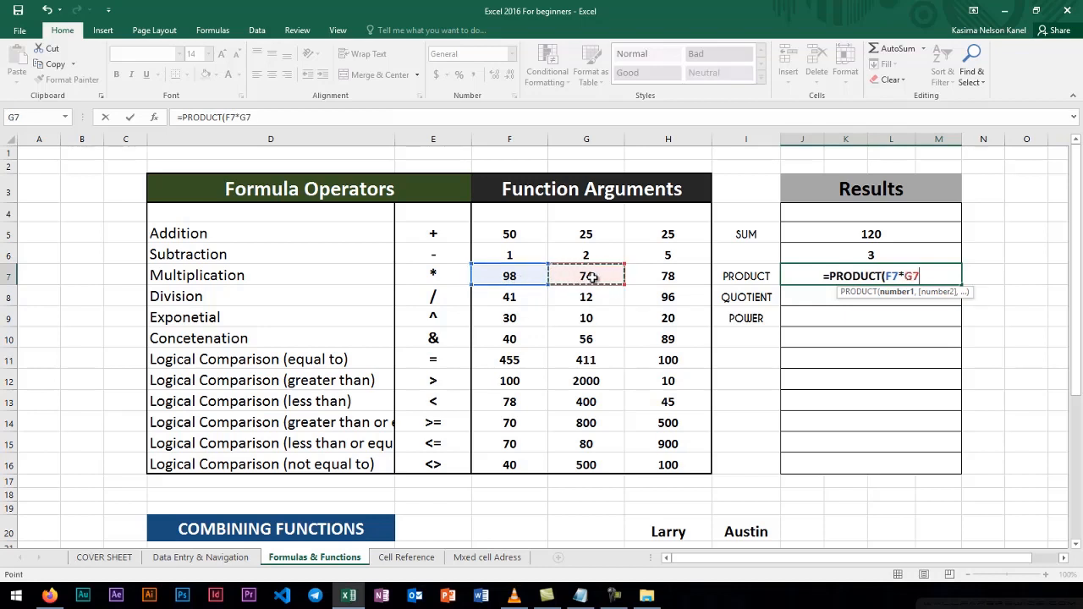
type(")")
key("Return")
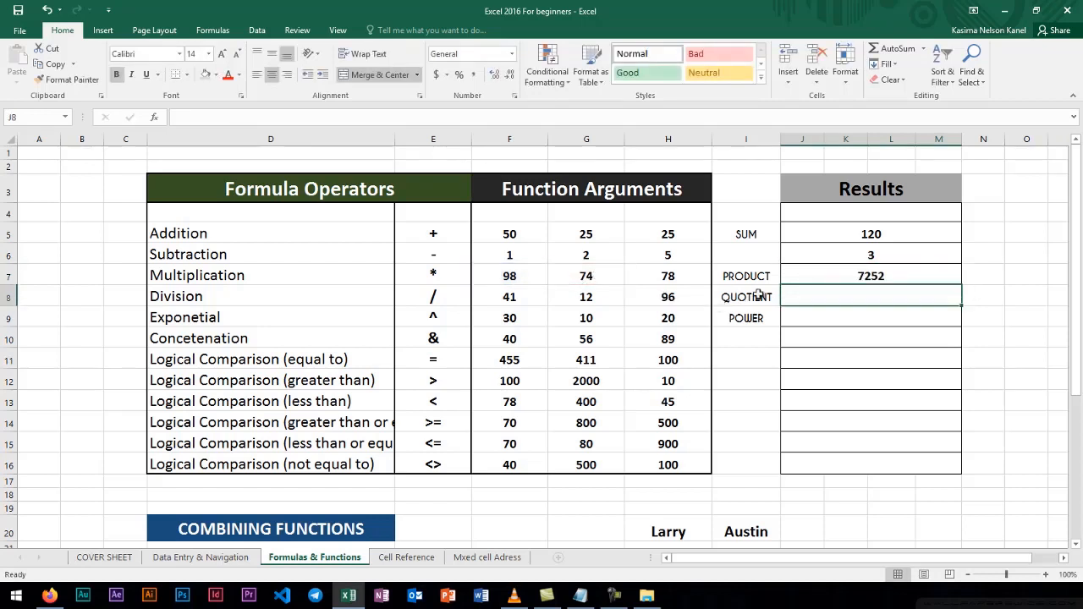
Check the Multiplication result and its first argument, and change the second argument in G7 to 2.
left_click(843, 278)
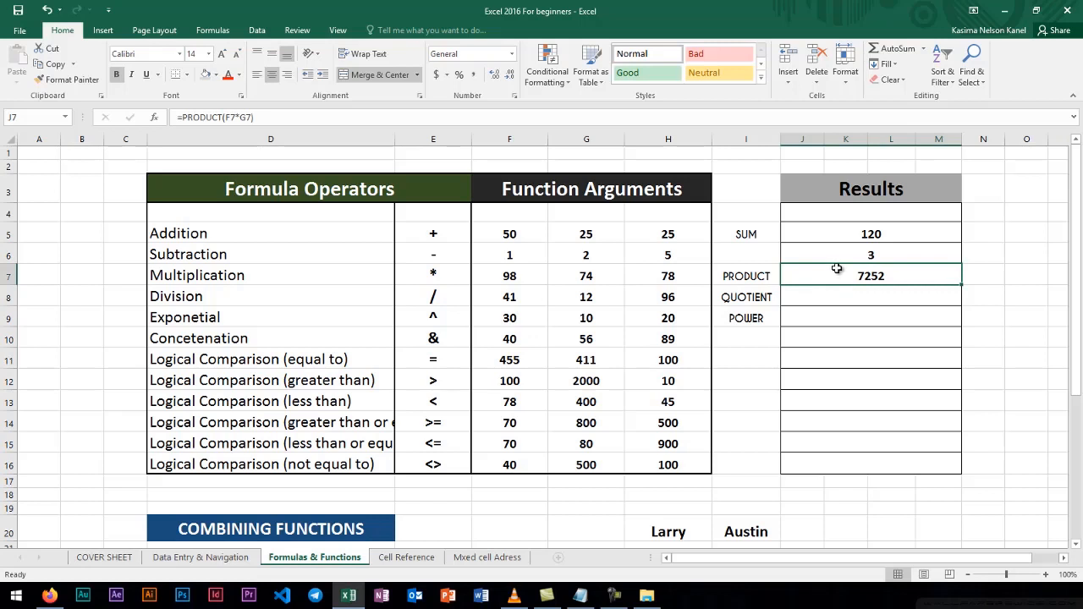
left_click(526, 278)
left_click(586, 276)
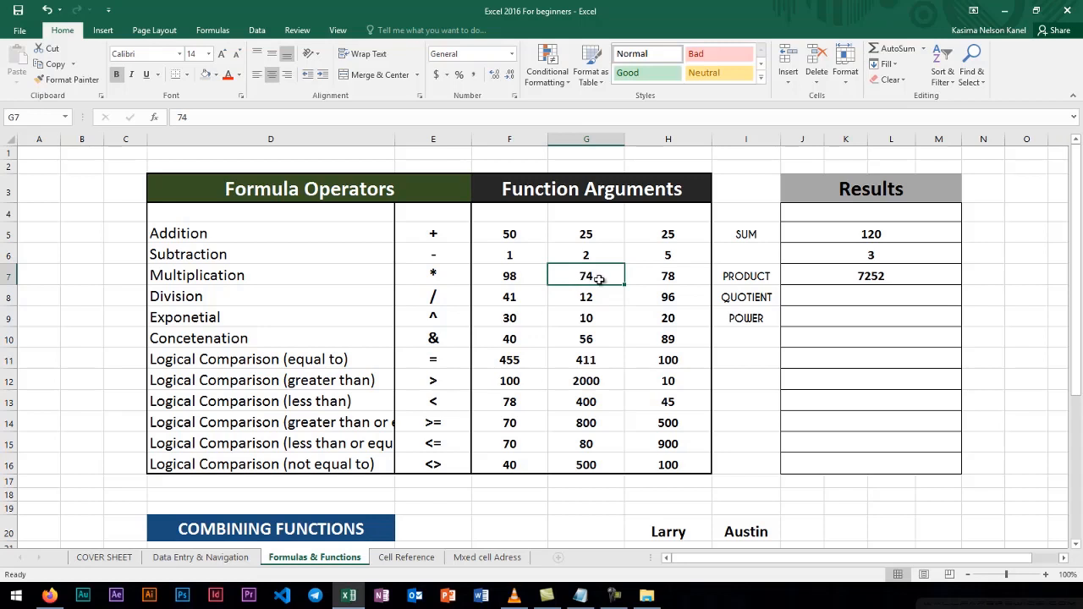
type("2")
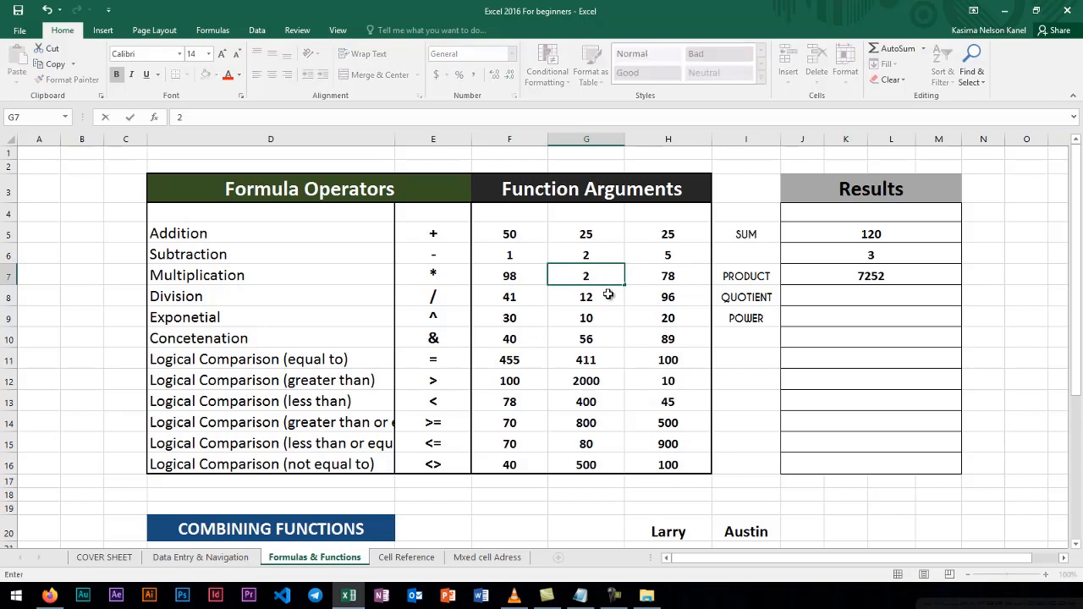
key("Return")
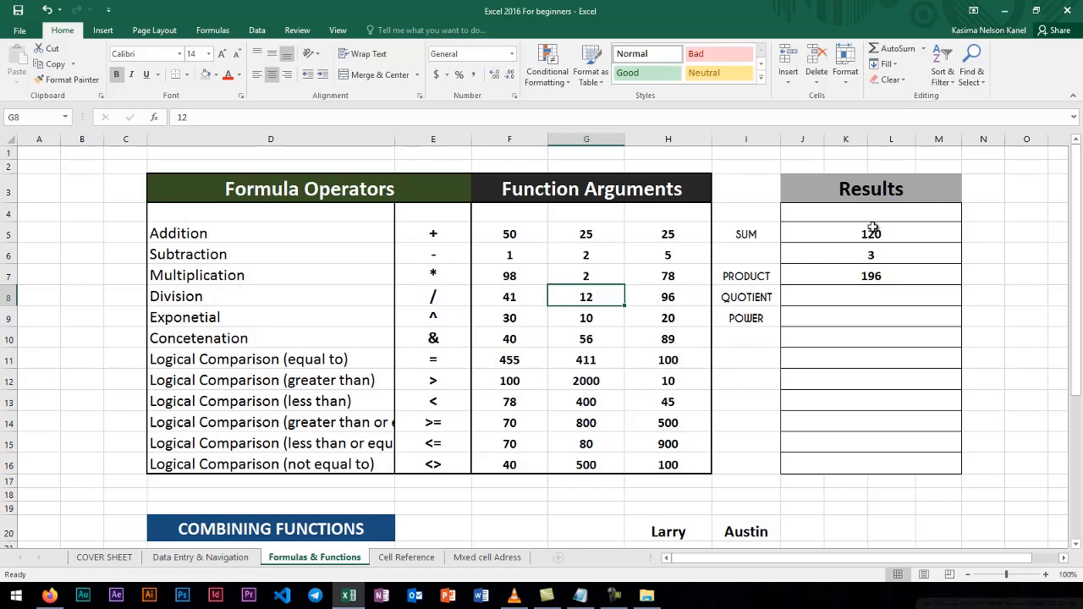
Try to replace the Addition result in J5 with =SUM and select the argument cells F5 to H5.
left_click(792, 236)
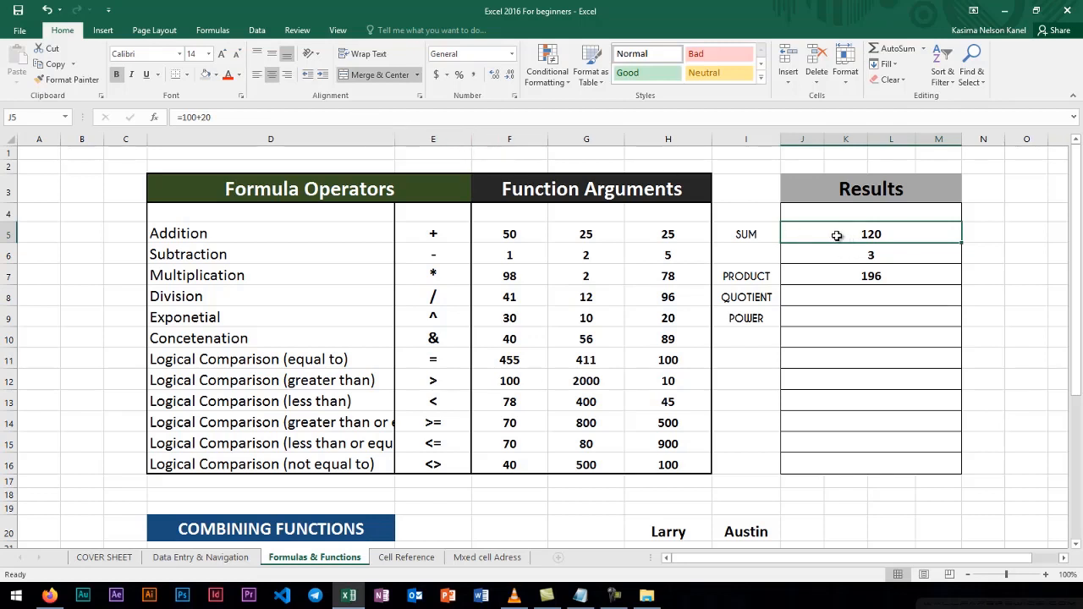
type("=")
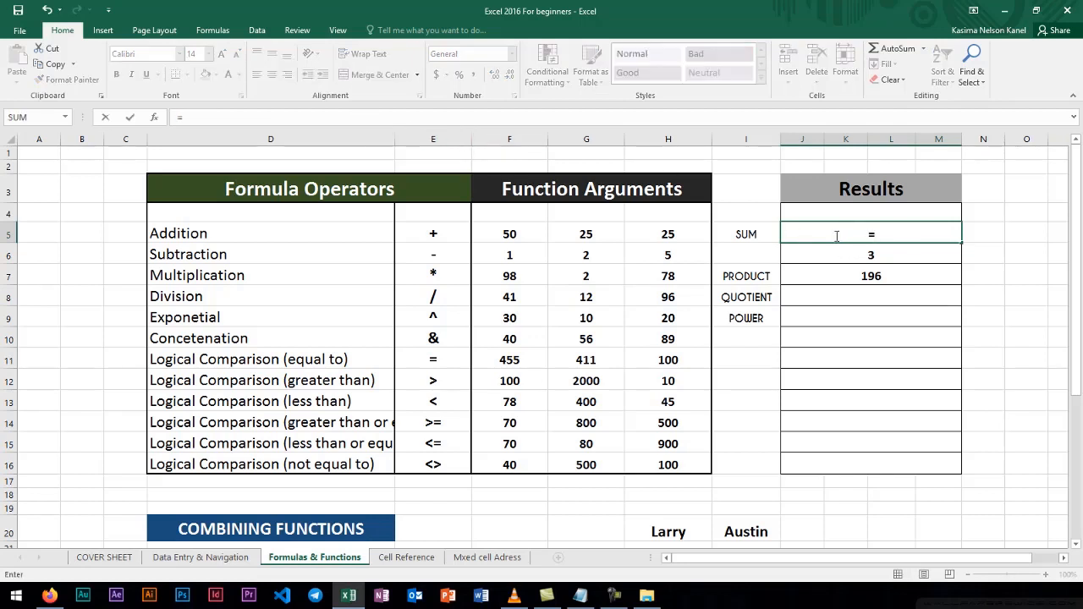
type("SUM")
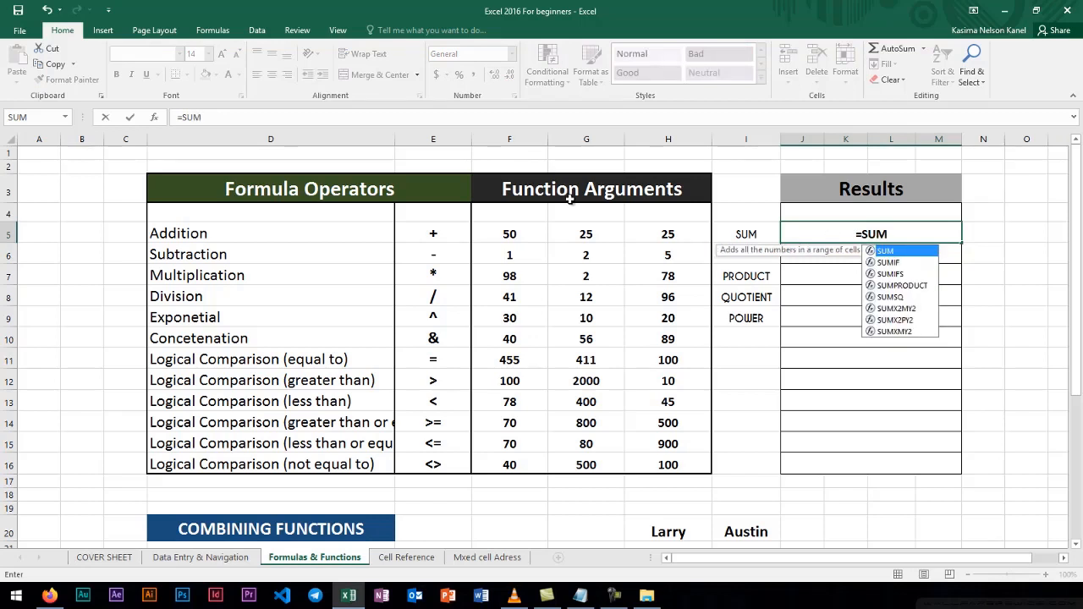
left_click_drag(508, 235, 635, 232)
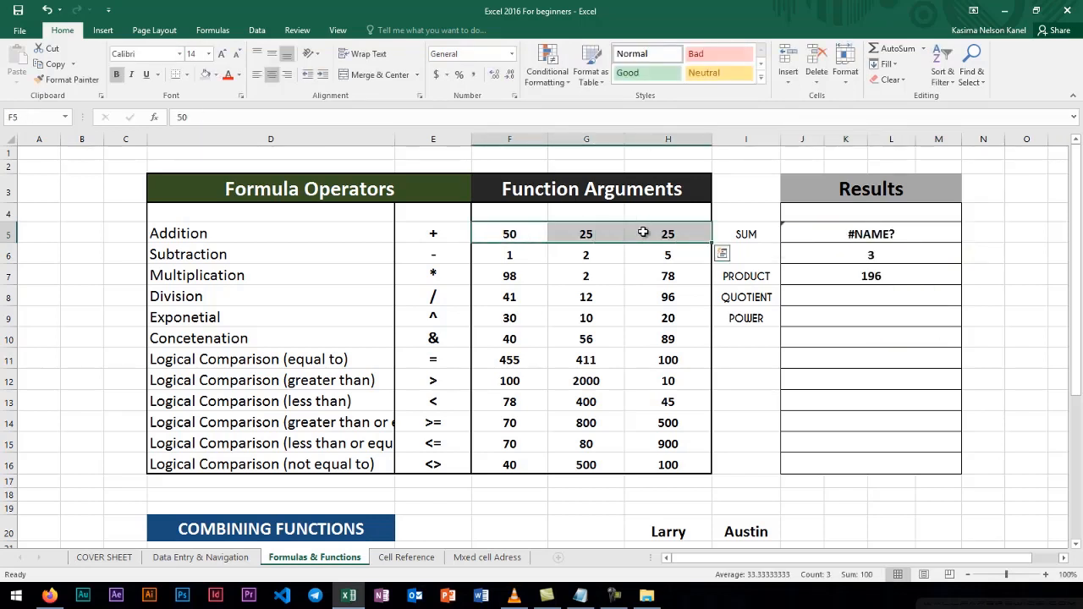
Enter =SUM(F5:H5) as the Addition result in J5, and change the arguments to 10 in G5 and 5 in H5.
left_click(867, 236)
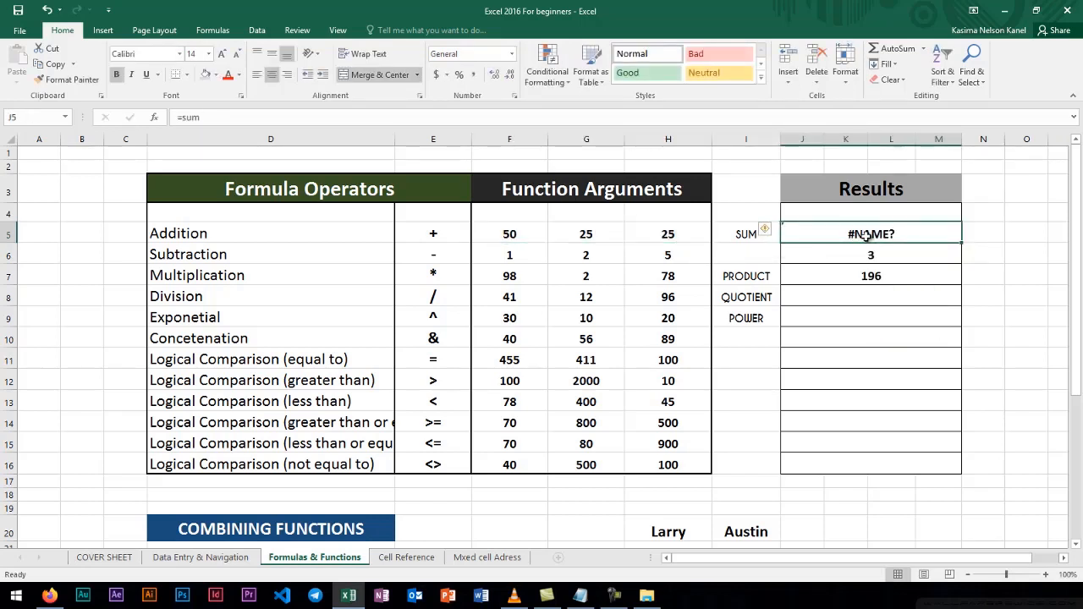
type("=SUM(")
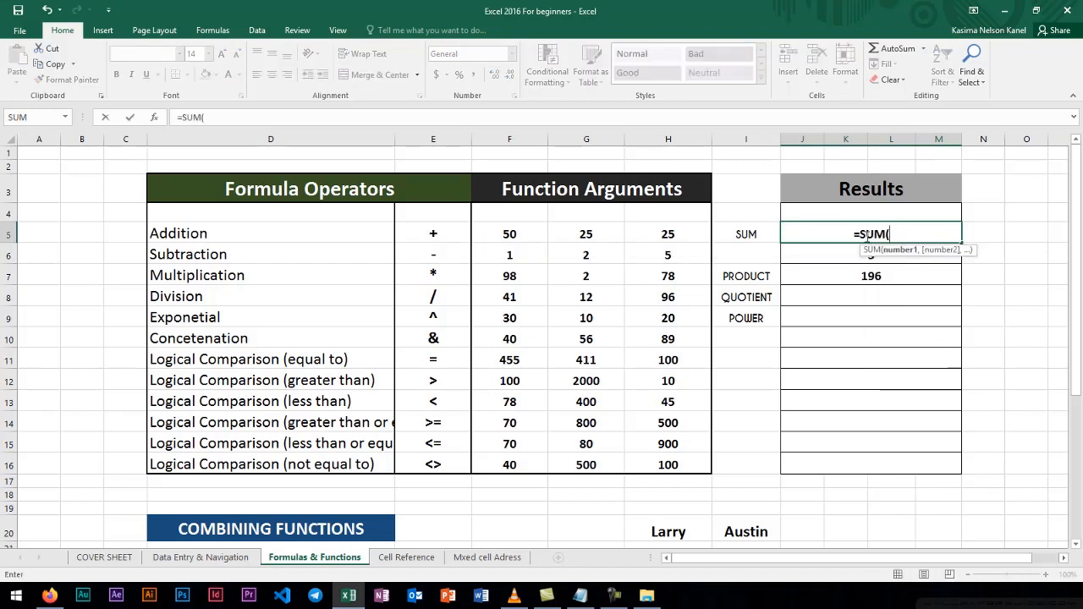
left_click_drag(514, 229, 650, 233)
type(")")
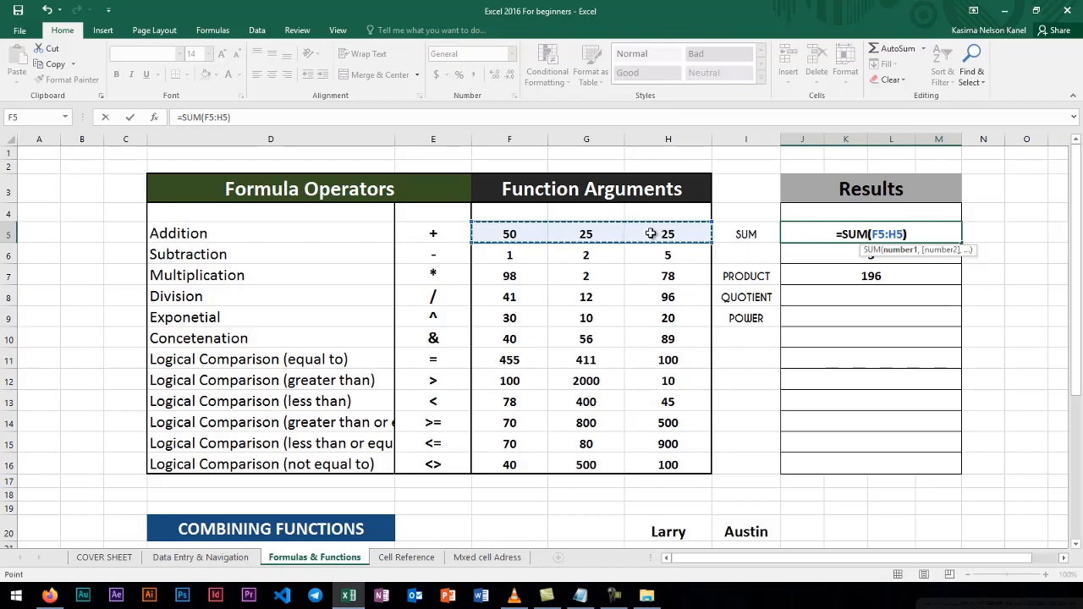
key("Return")
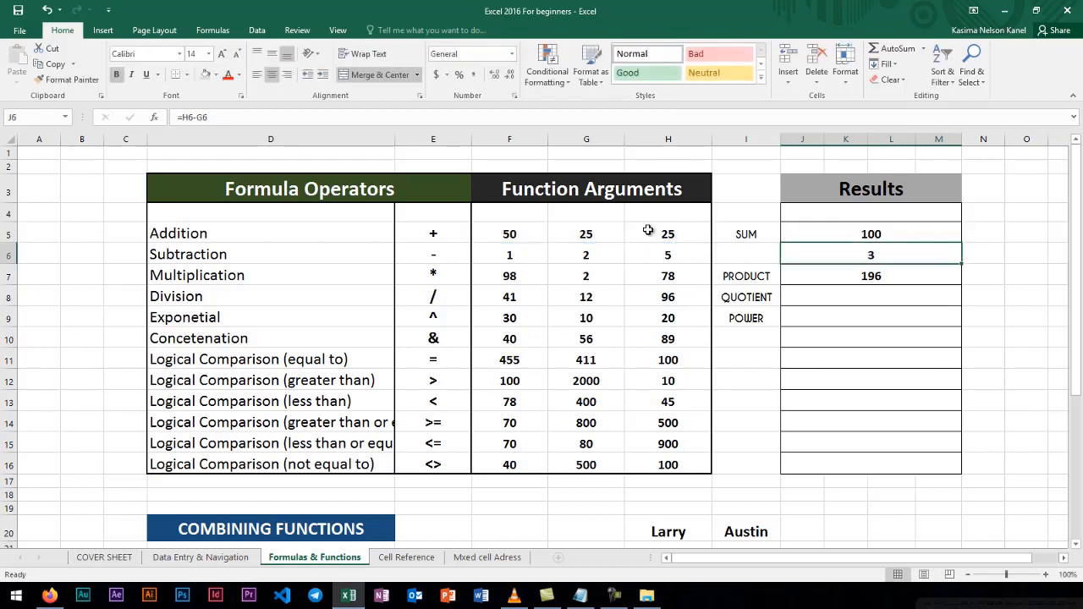
left_click(586, 233)
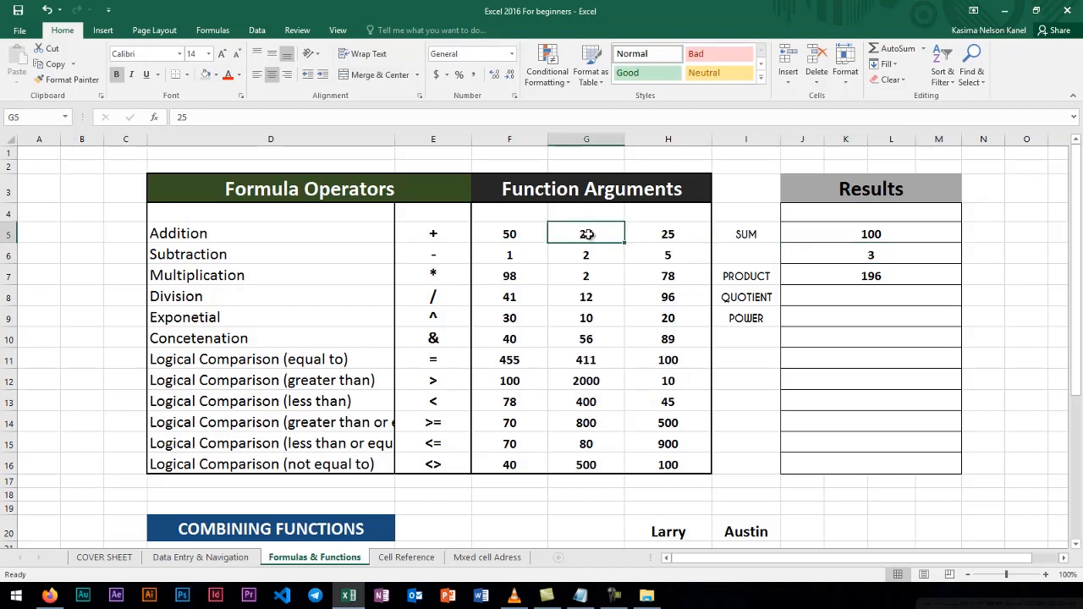
Try to enter =QUOTIENT(F8/G8) as the Division result in J8, picking F8 and G8 from the sheet.
left_click(818, 297)
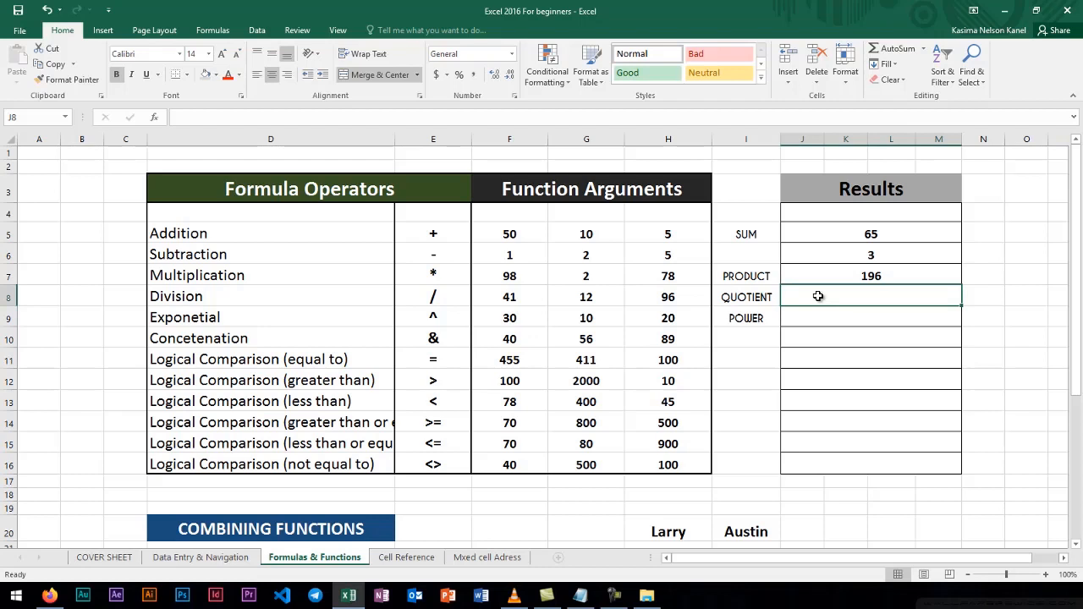
type("=")
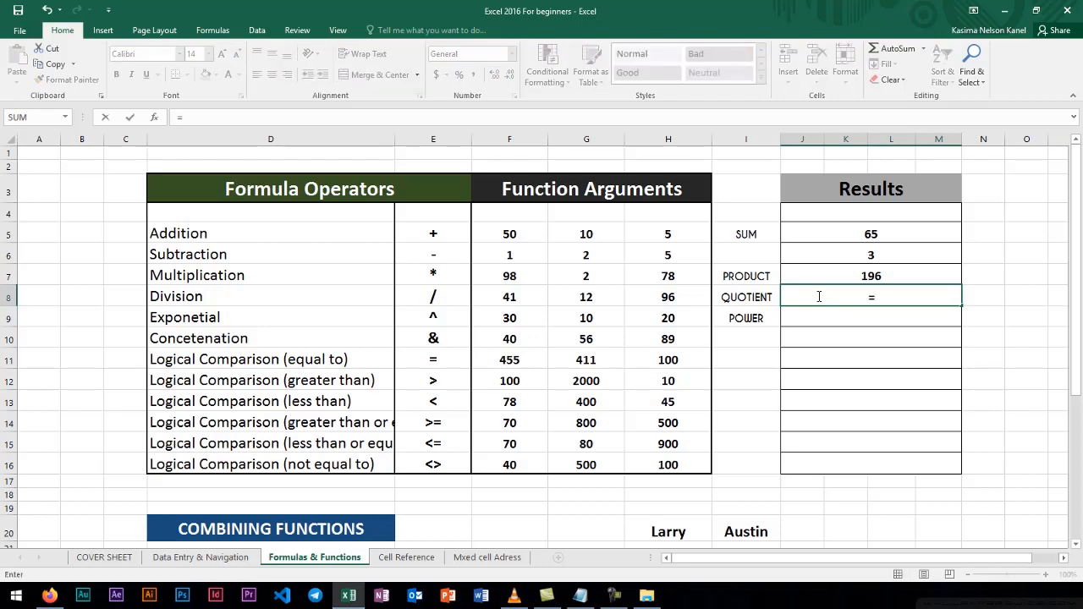
type("QUO")
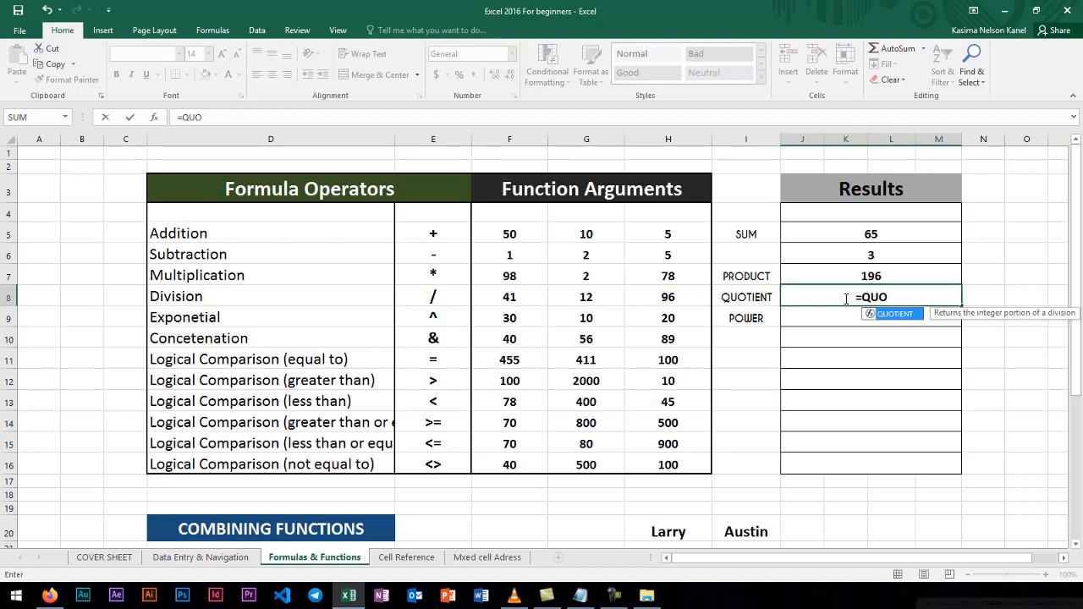
type("T")
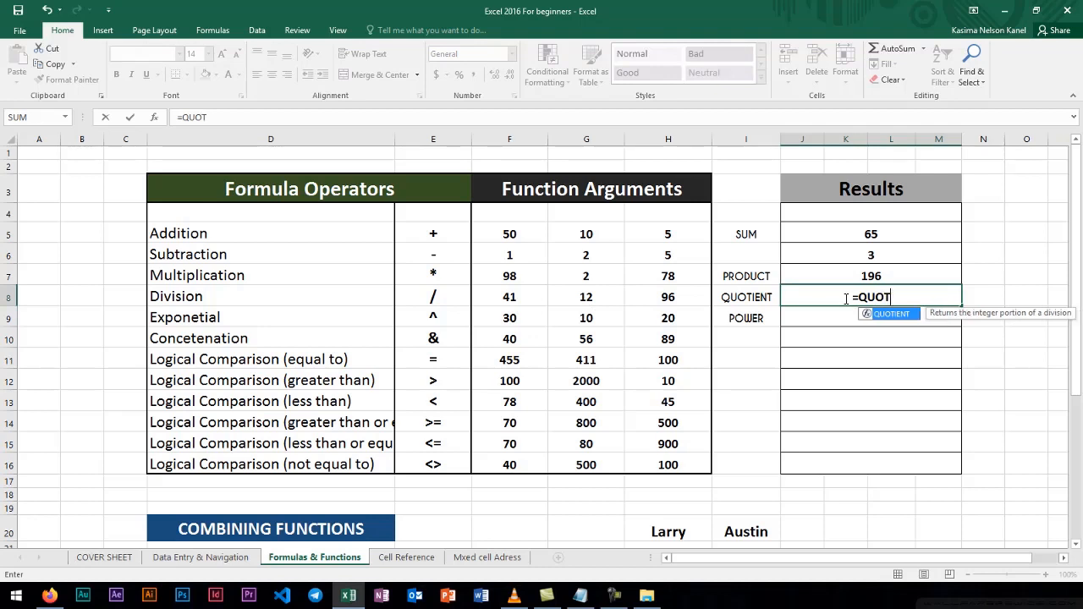
type("IENT(")
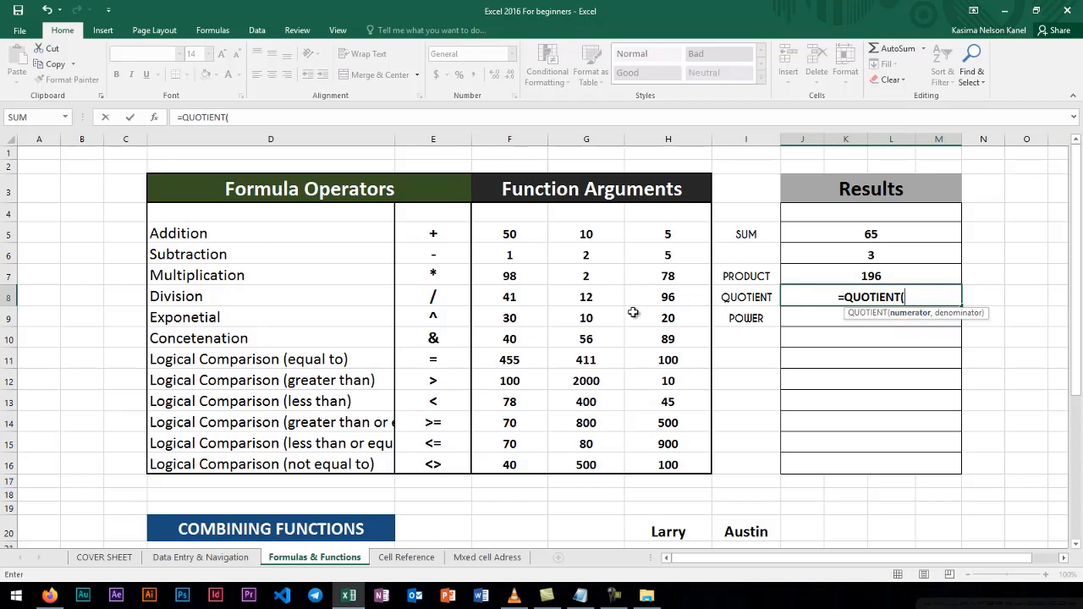
left_click(511, 299)
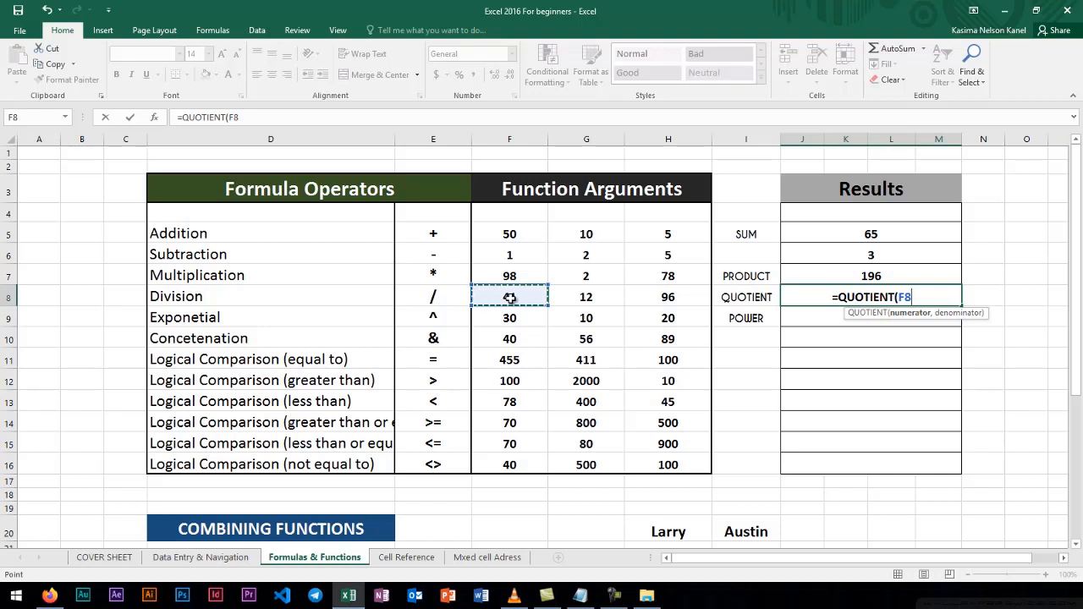
type(",")
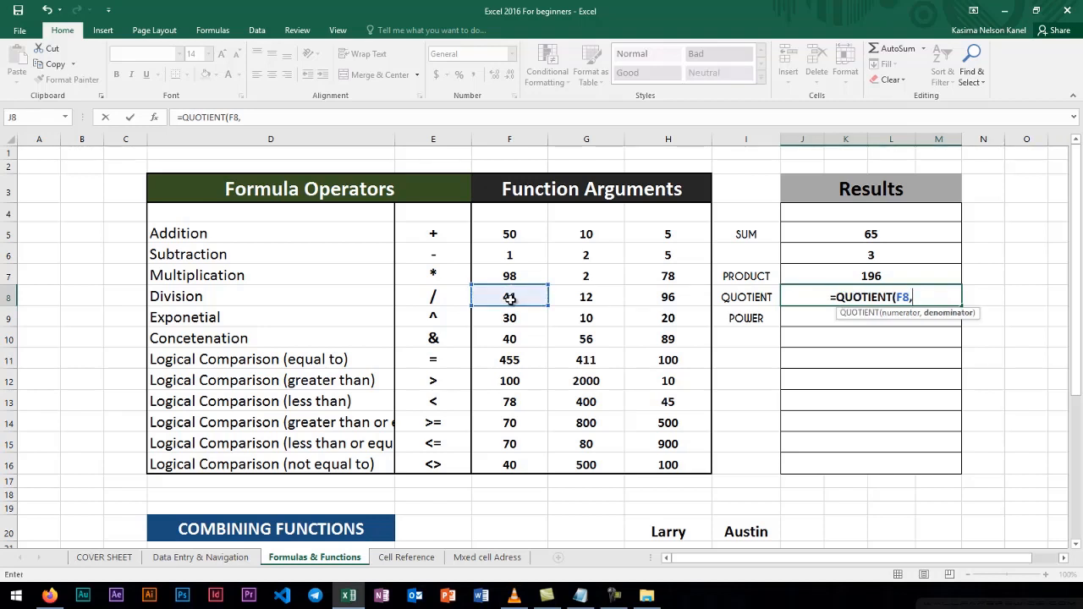
key("BackSpace")
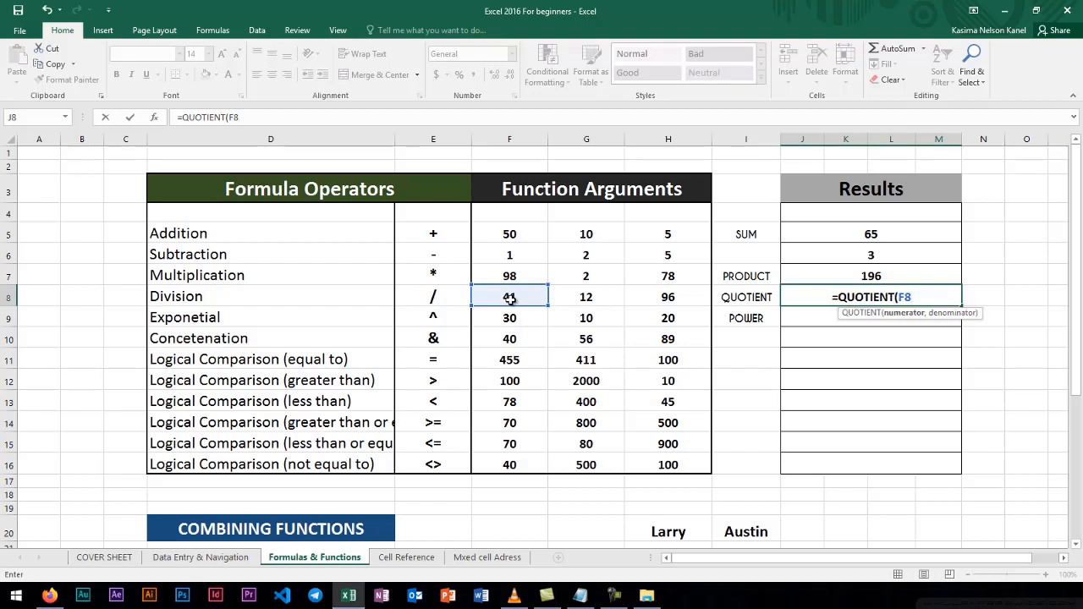
type("/")
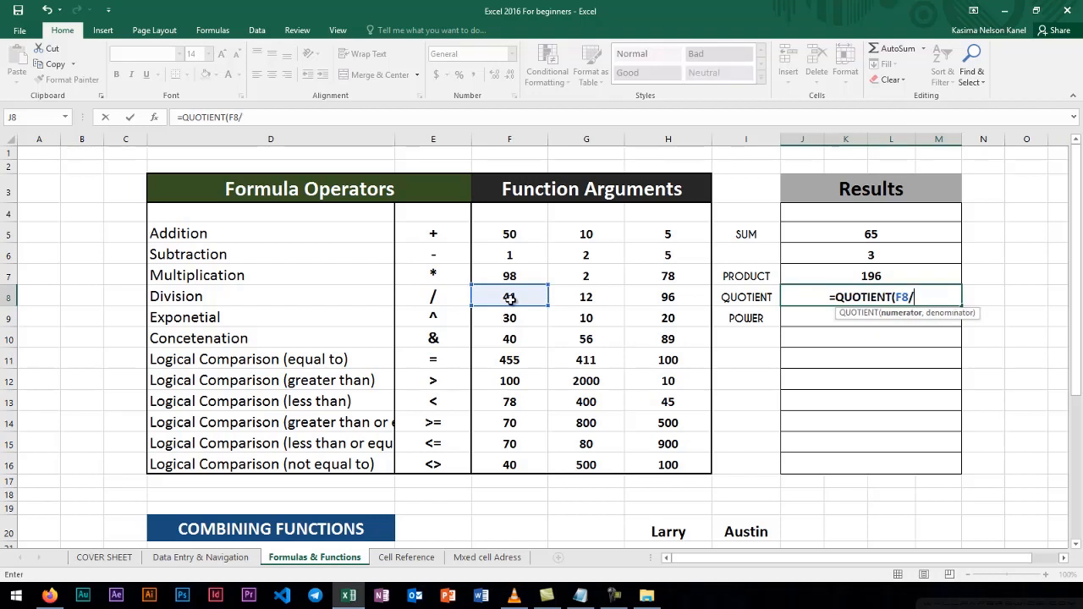
left_click(596, 301)
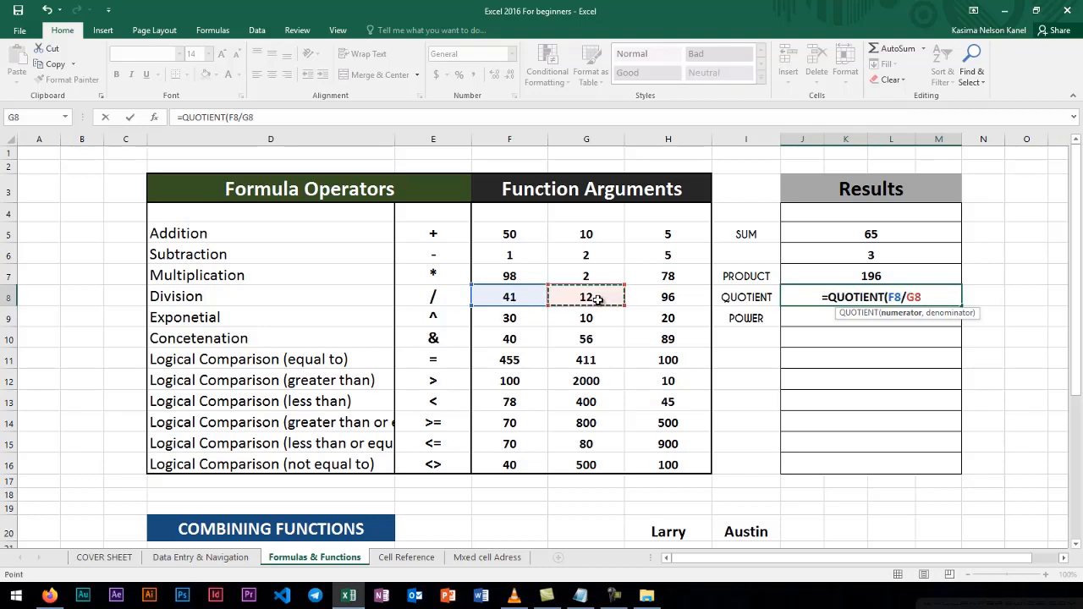
type(")")
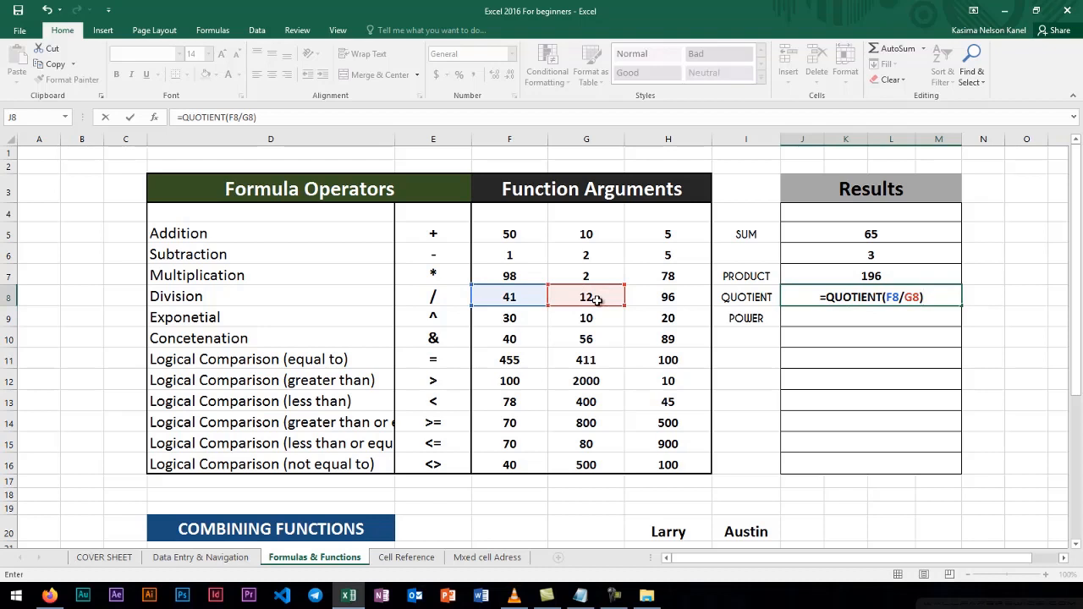
key("Return")
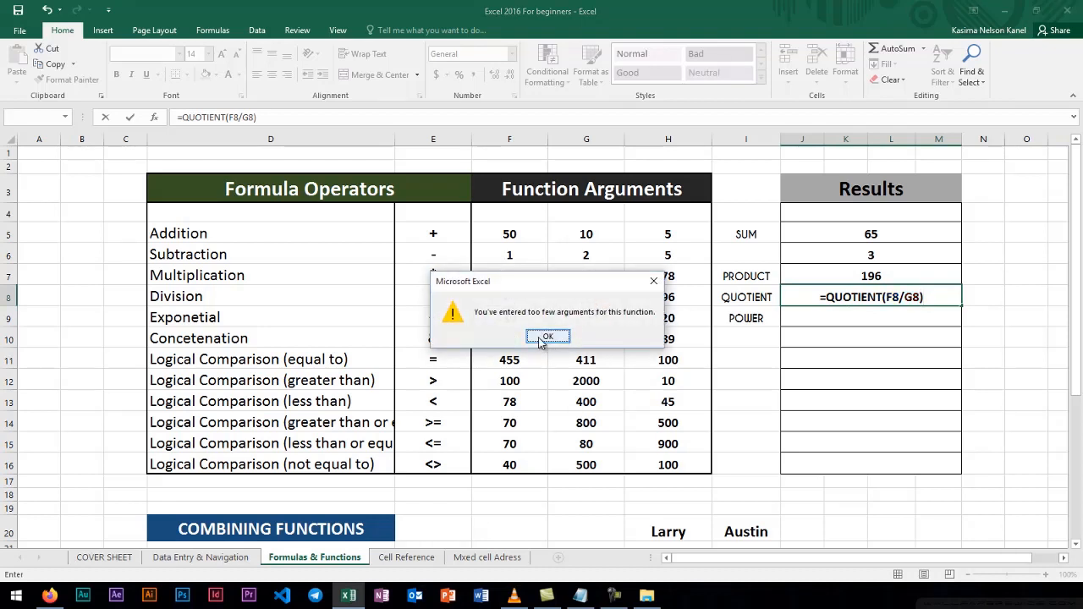
left_click(547, 337)
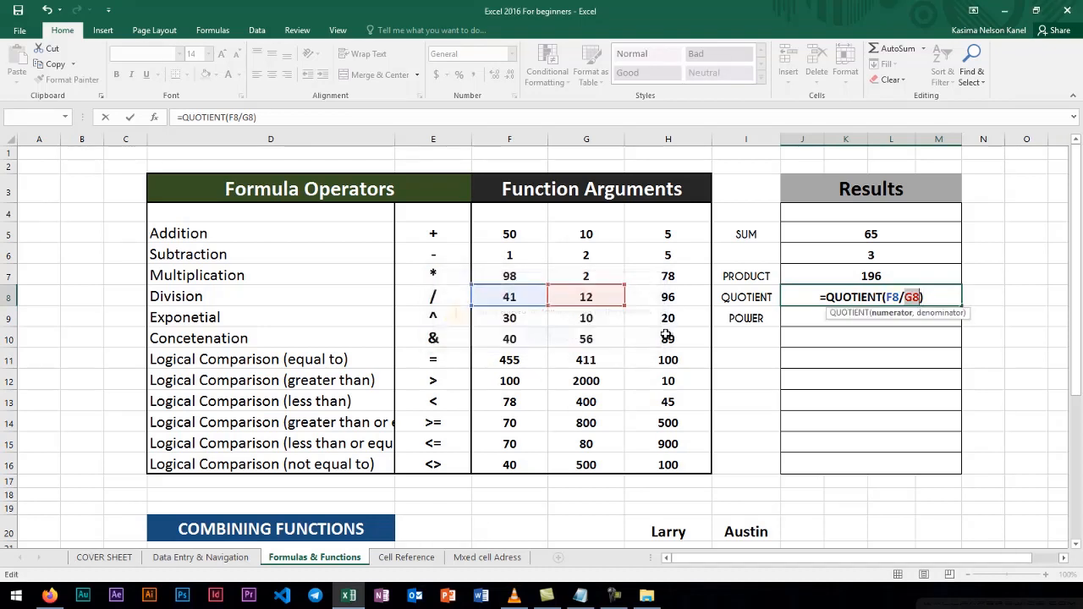
Correct the J8 formula to =QUOTIENT(F8,G8) by replacing the slash between the two arguments with a comma.
left_click(911, 299)
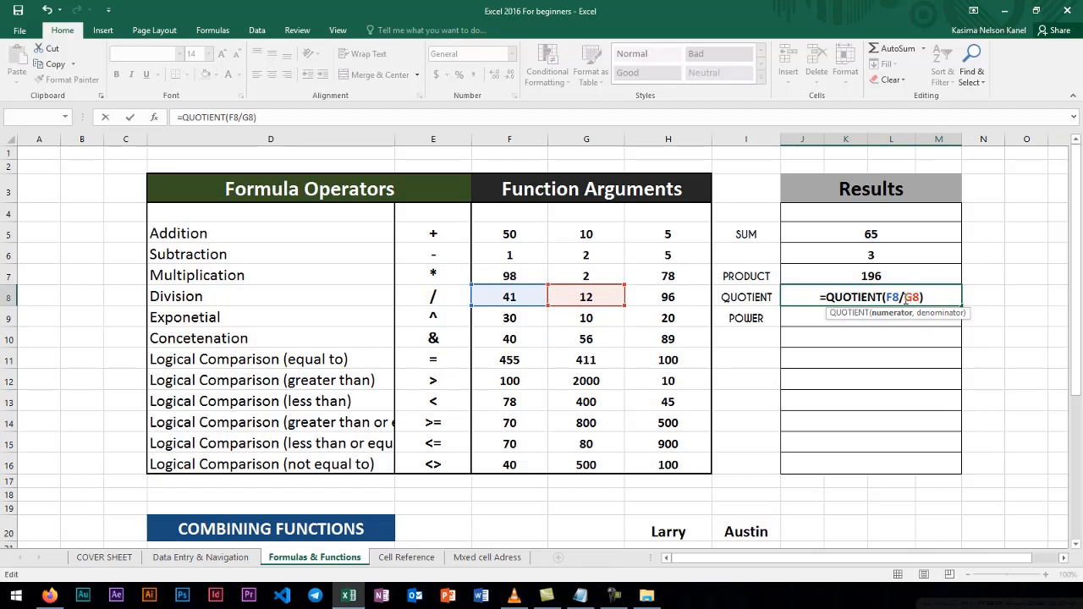
key("BackSpace")
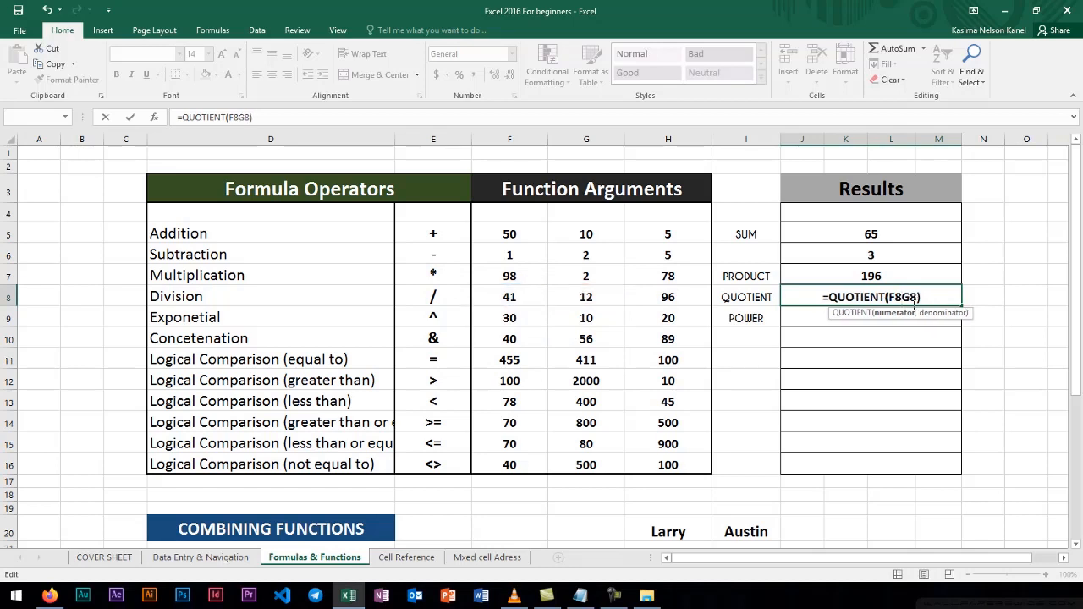
type(",")
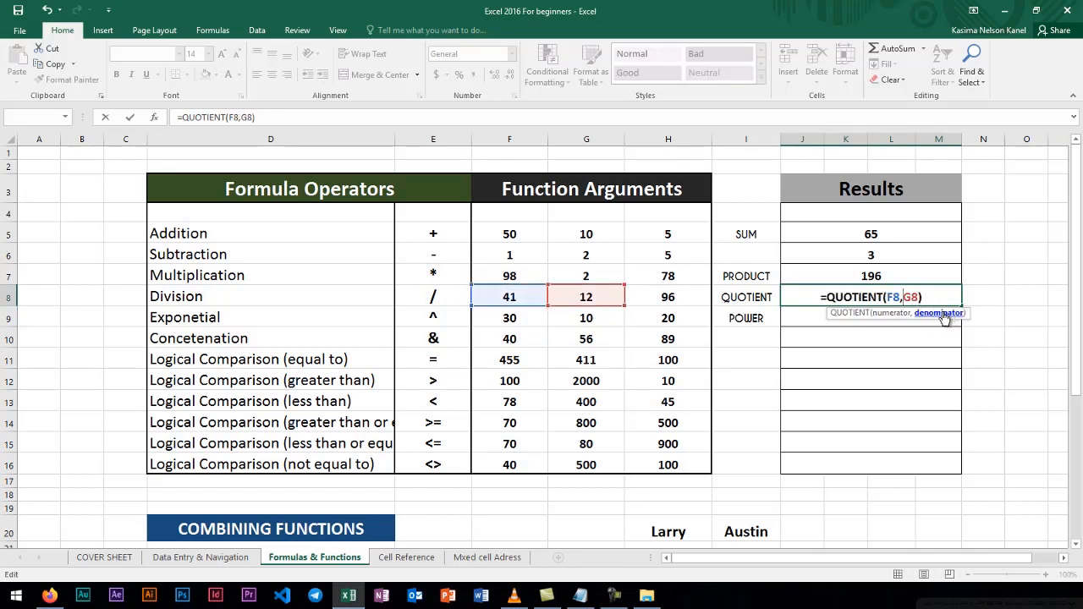
key("Return")
Clear the Division result in J8 and re-enter it as =QUOTIENT(F8,G8), picking the numerator and denominator cells from the sheet.
left_click(865, 297)
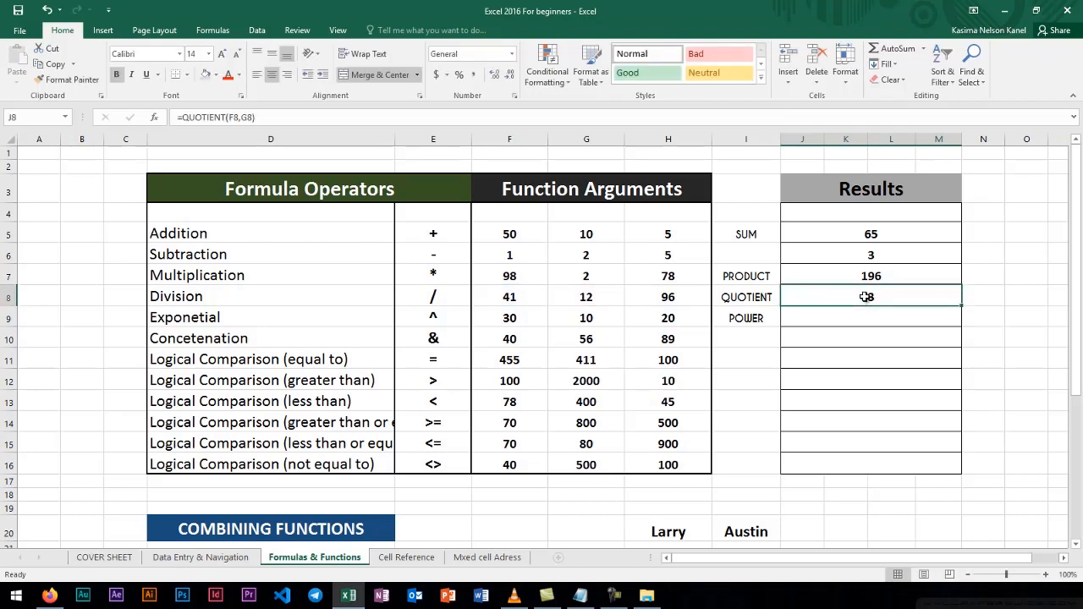
key("Delete")
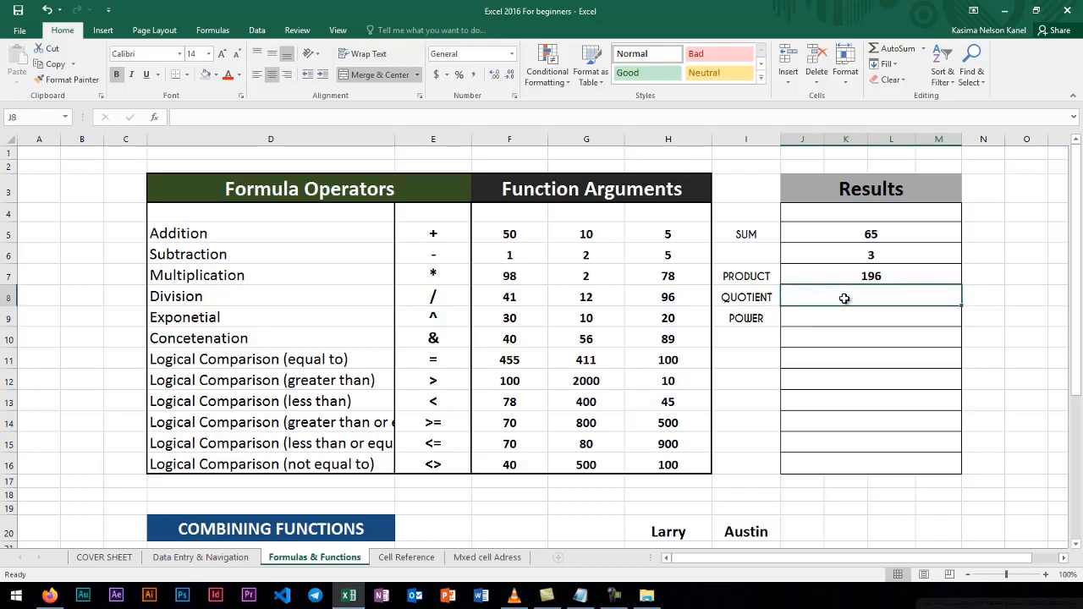
type("=")
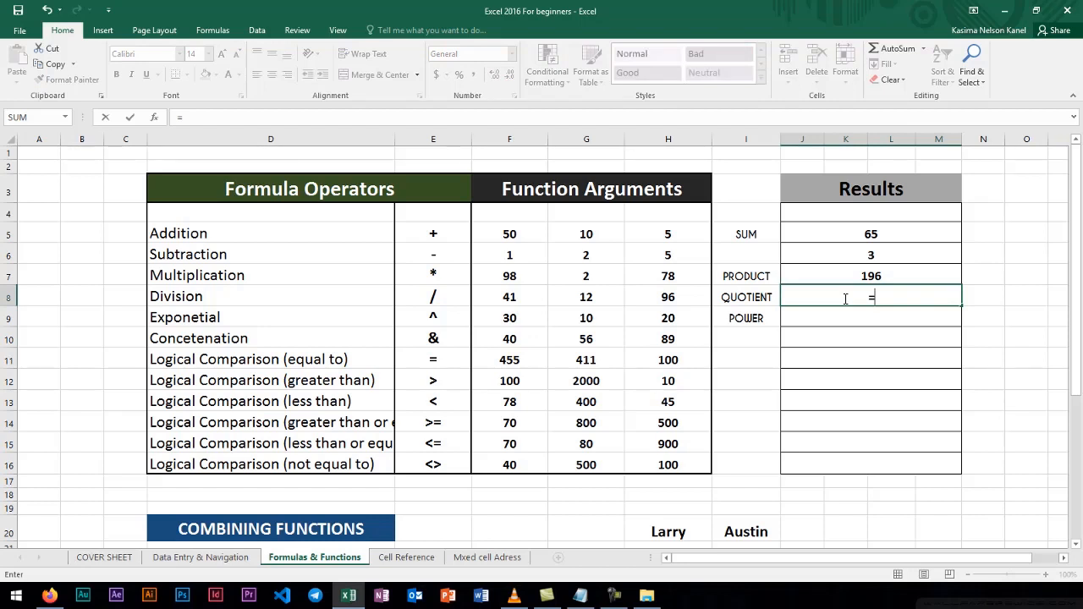
type("QUOT")
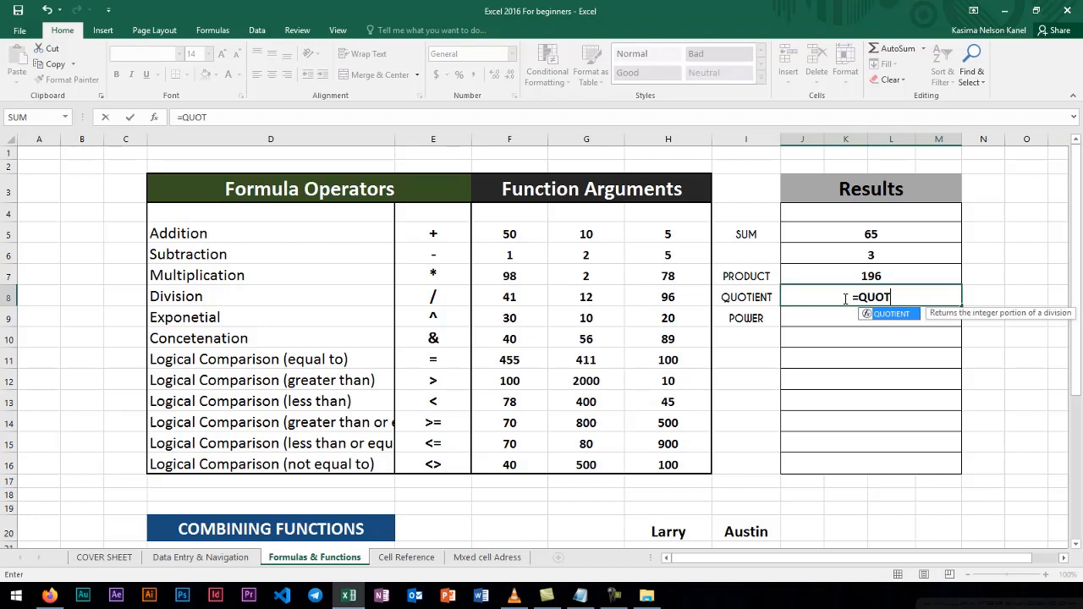
type("IENT(")
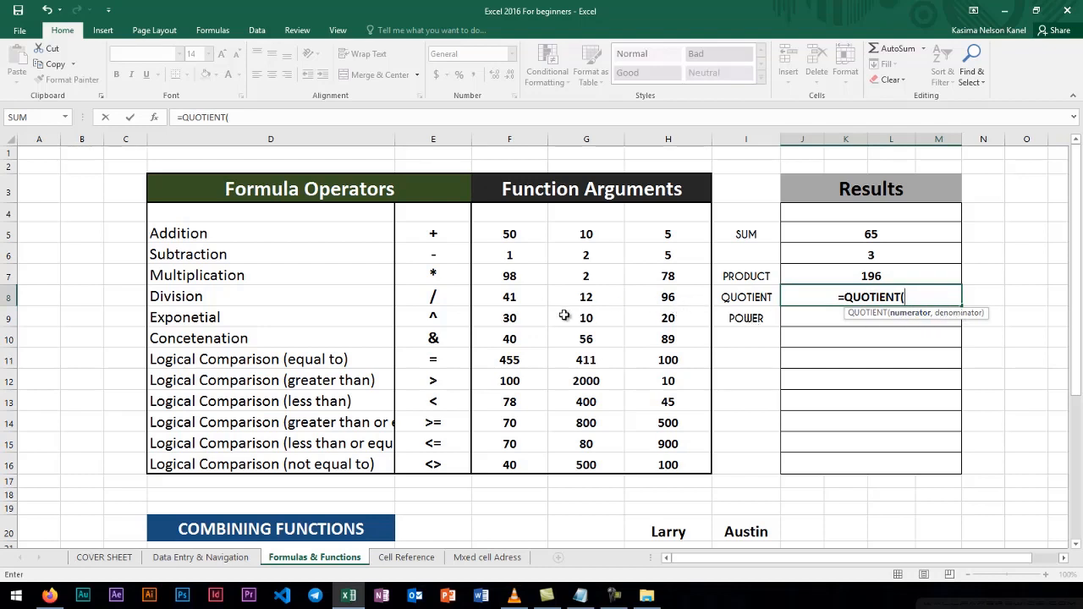
left_click(501, 294)
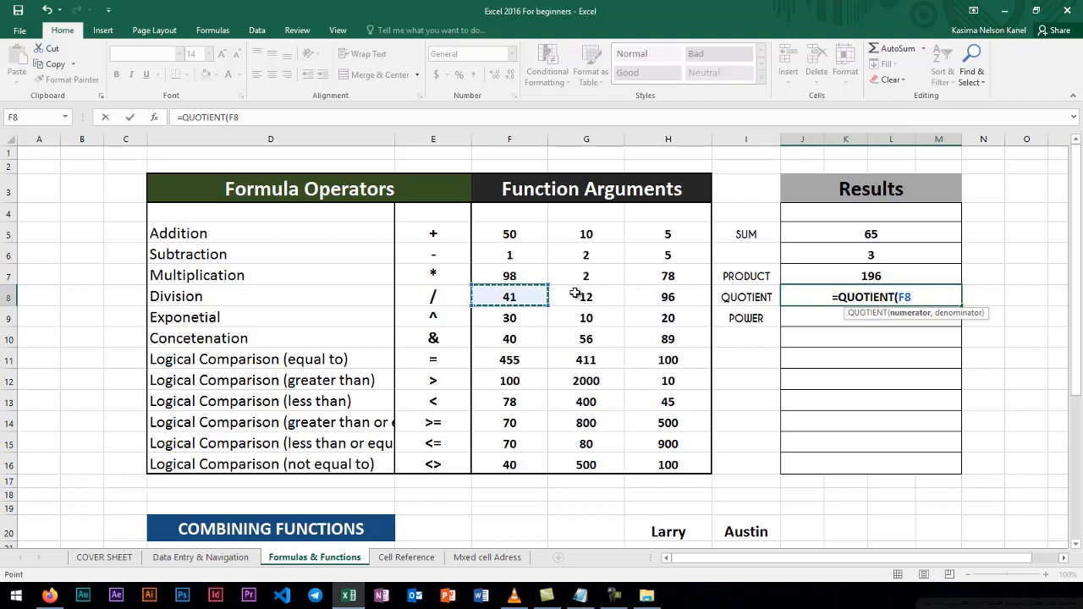
type(",")
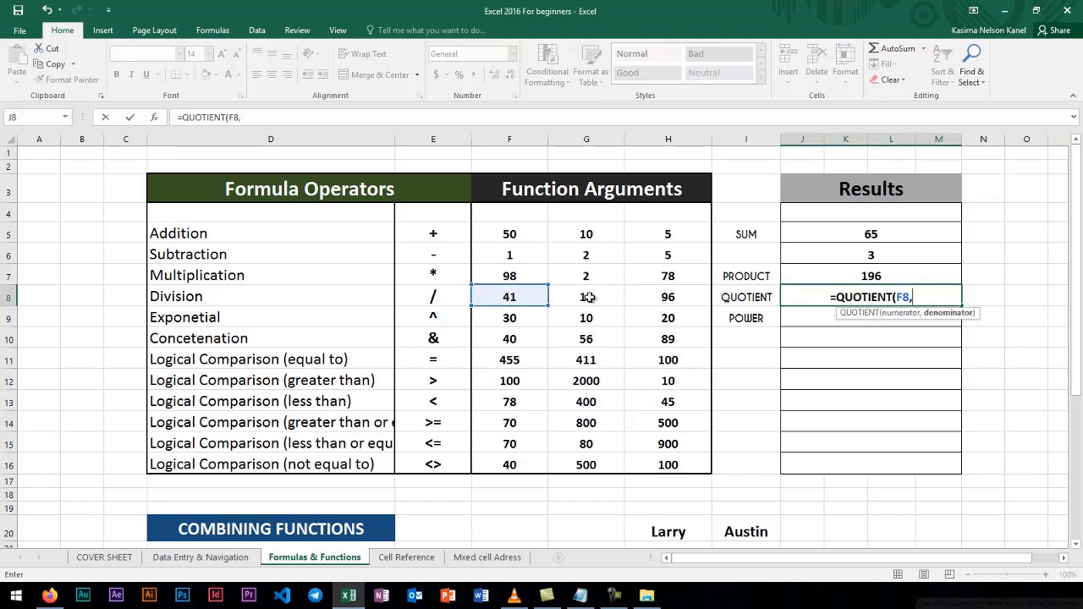
left_click(587, 297)
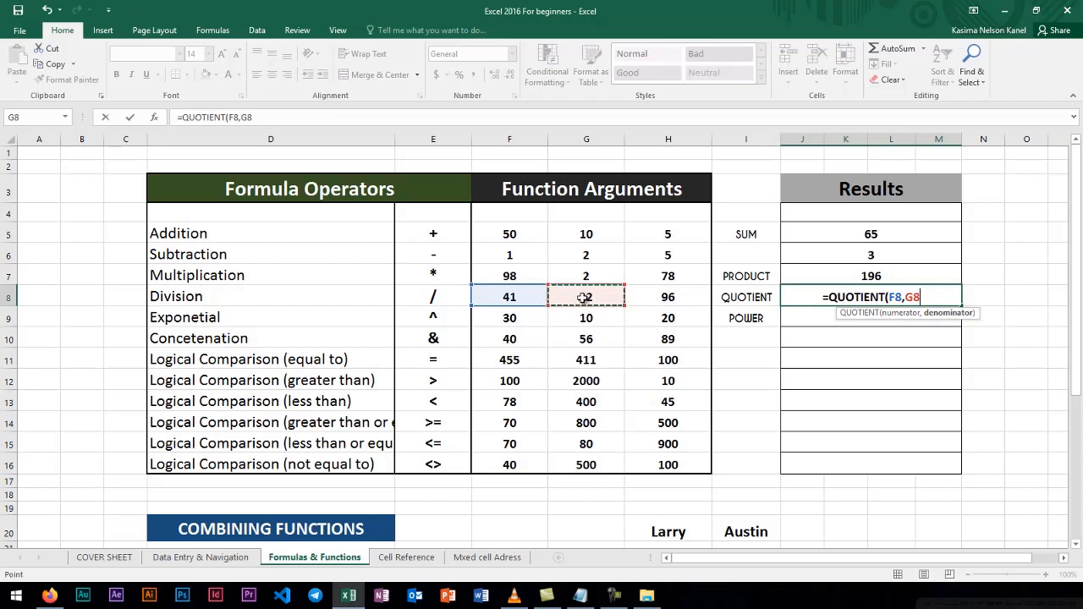
type(")")
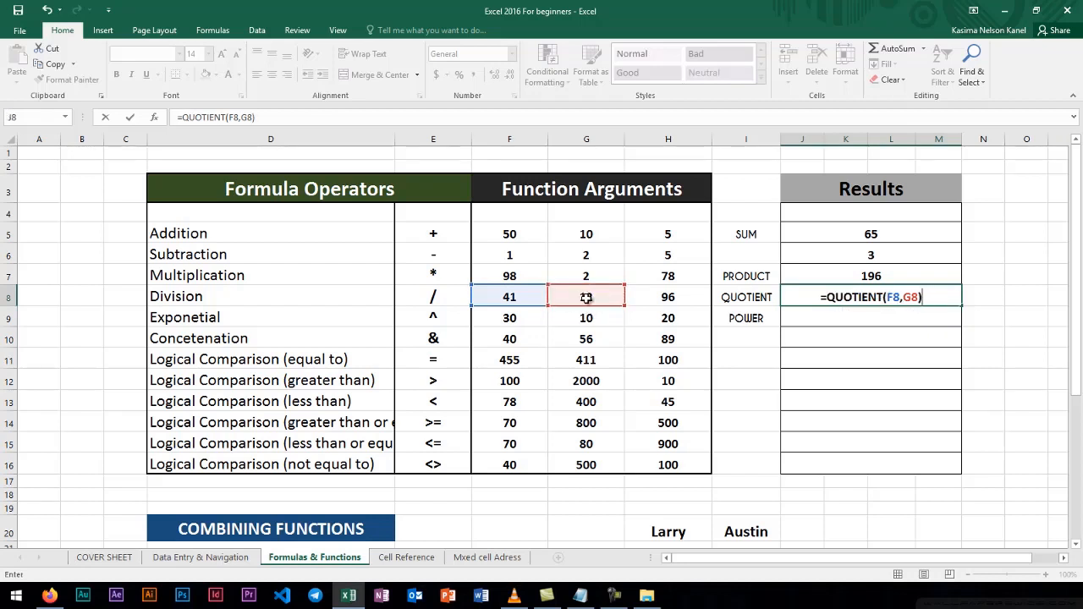
key("Return")
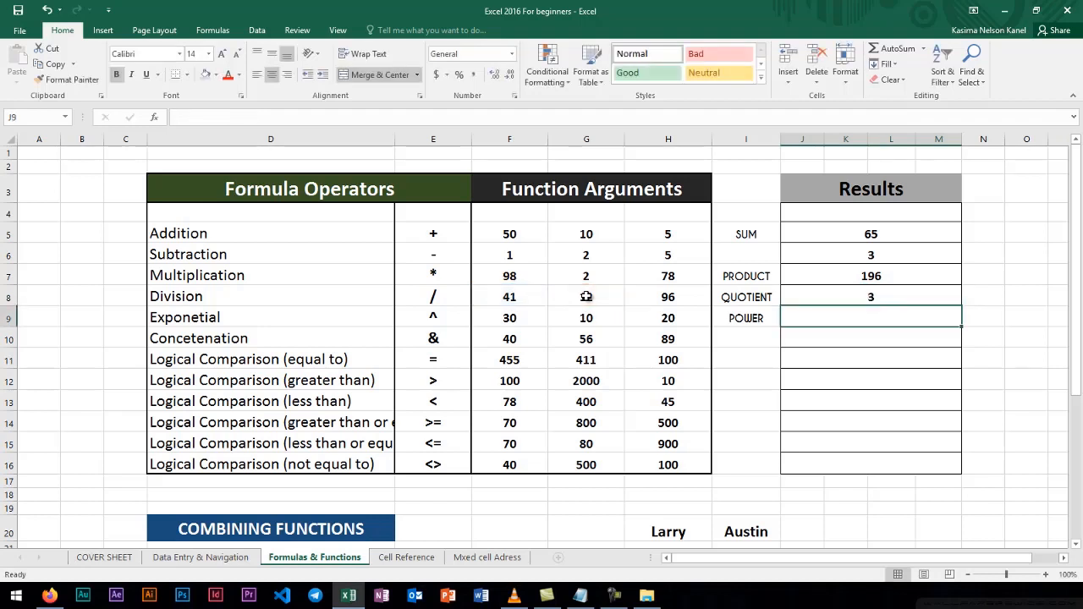
Change the Division arguments to 40 in F8 and 2 in G8.
left_click(515, 300)
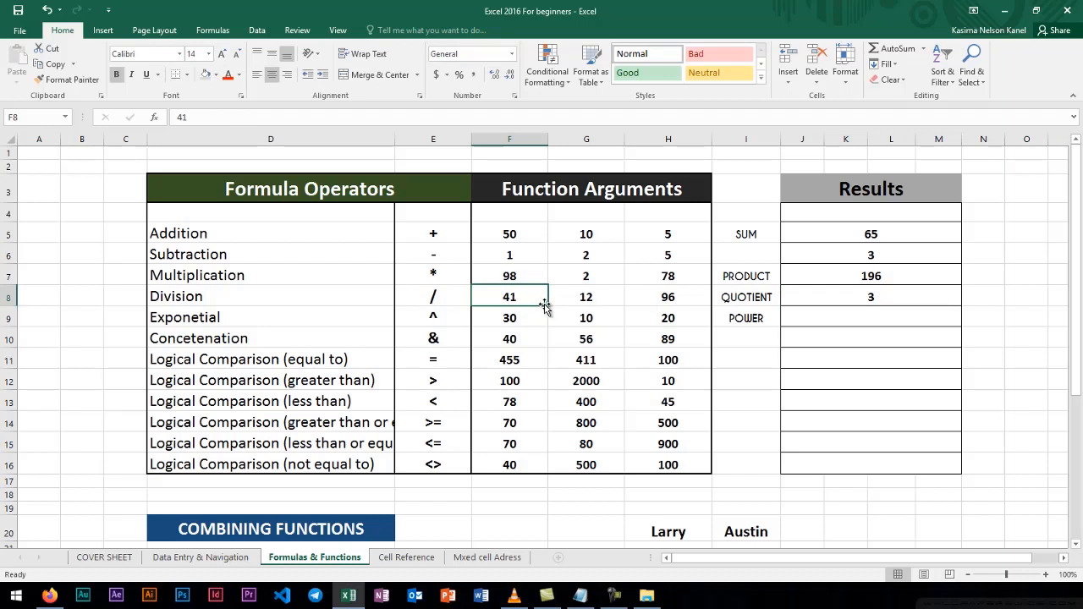
type("40")
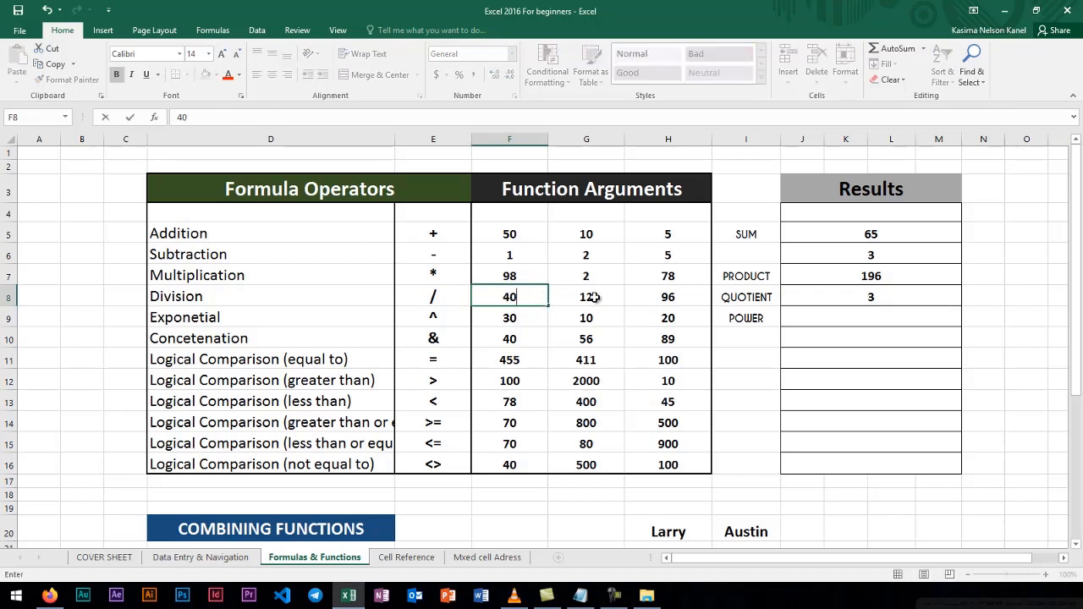
left_click(590, 297)
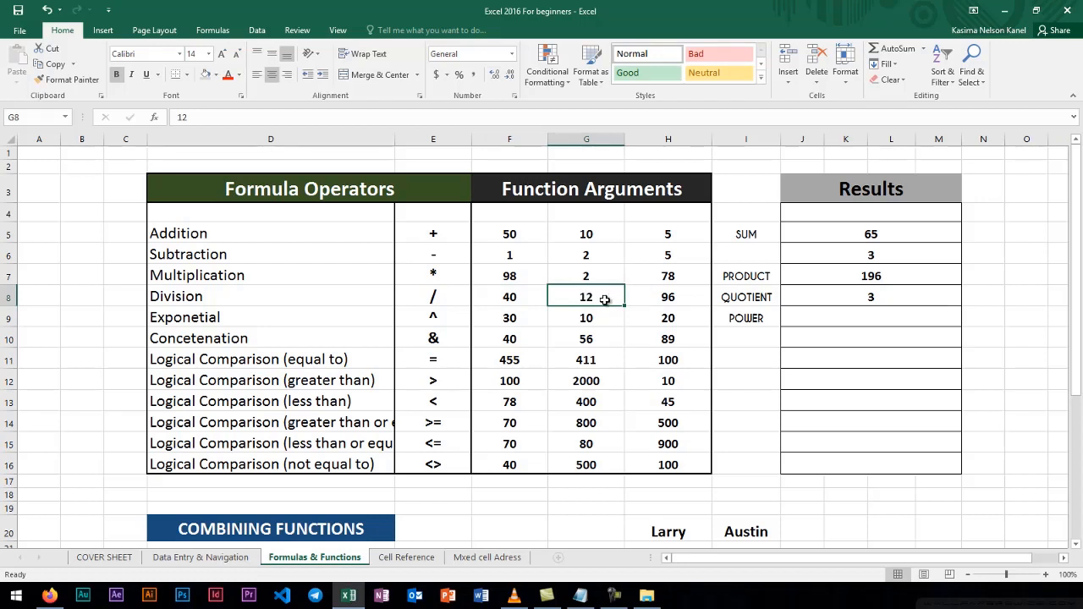
type("2")
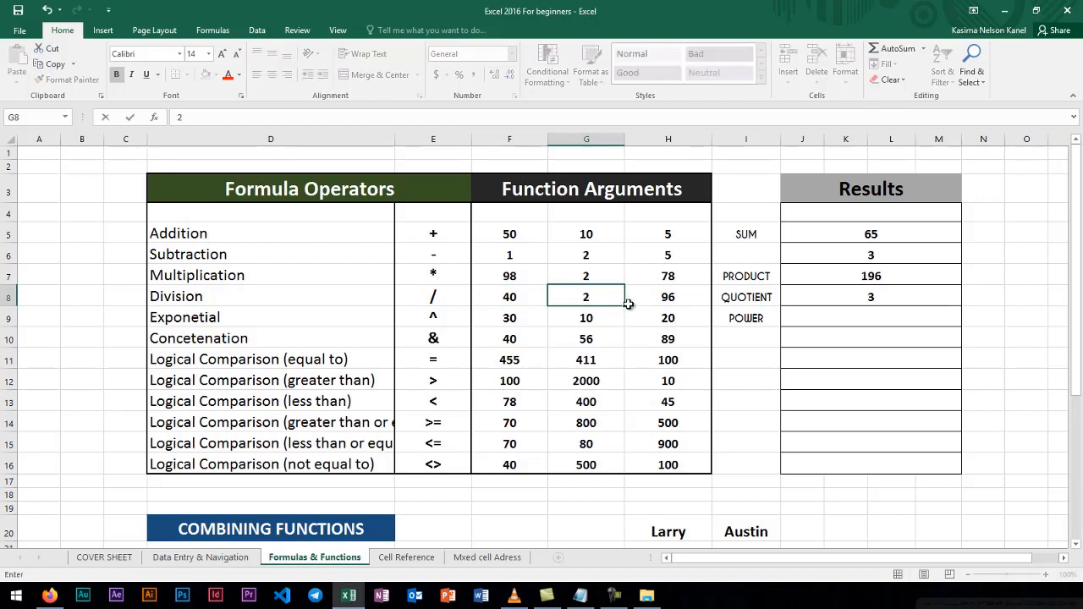
key("Return")
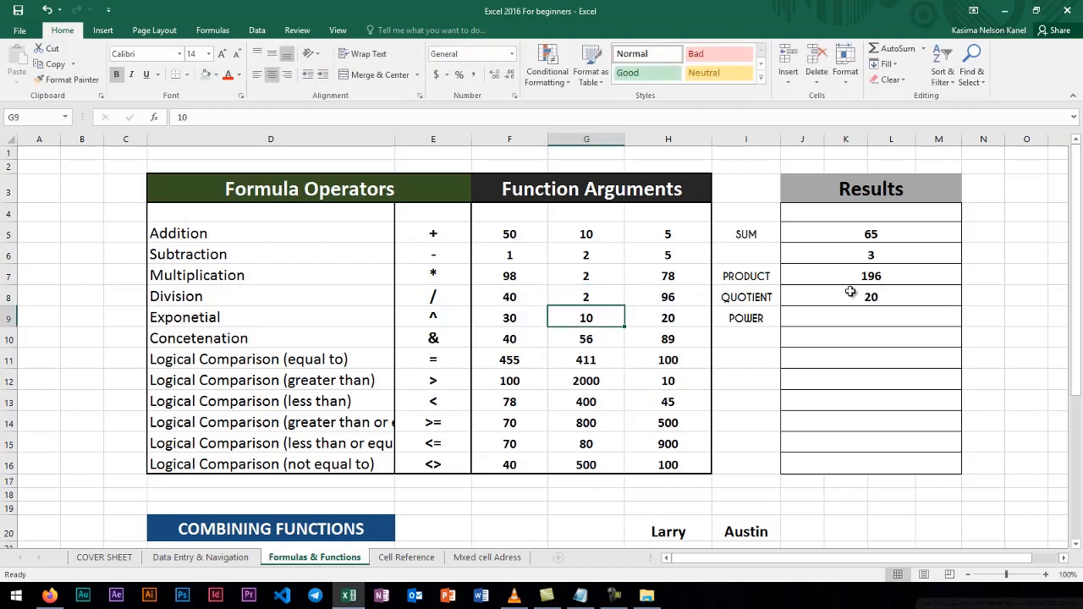
left_click(589, 297)
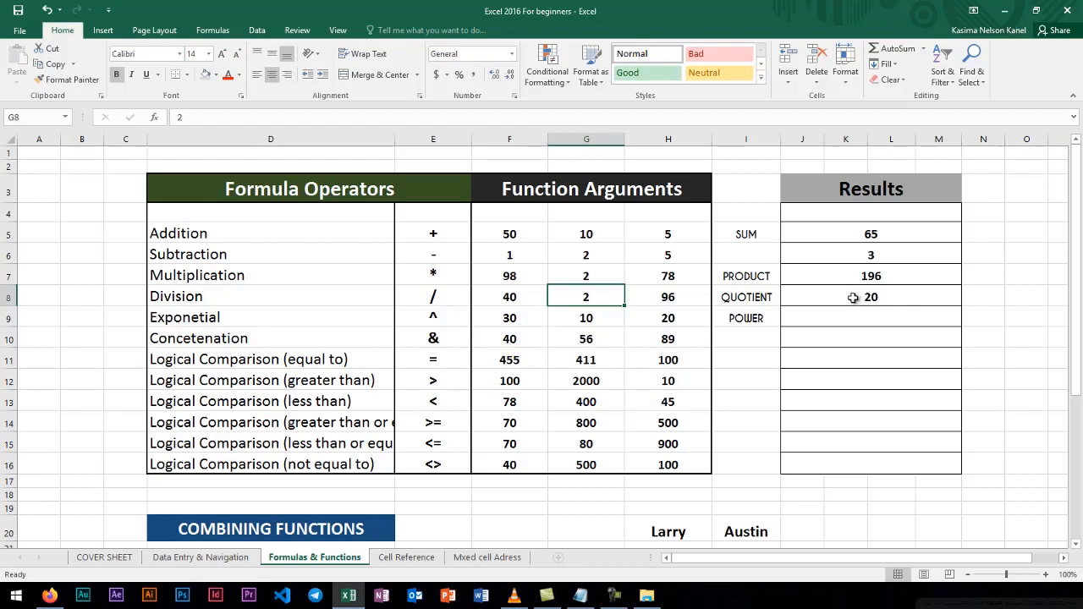
Enter =(F9+G9)^2 as the Exponential result in J9, picking F9 and G9 from the sheet.
left_click(834, 319)
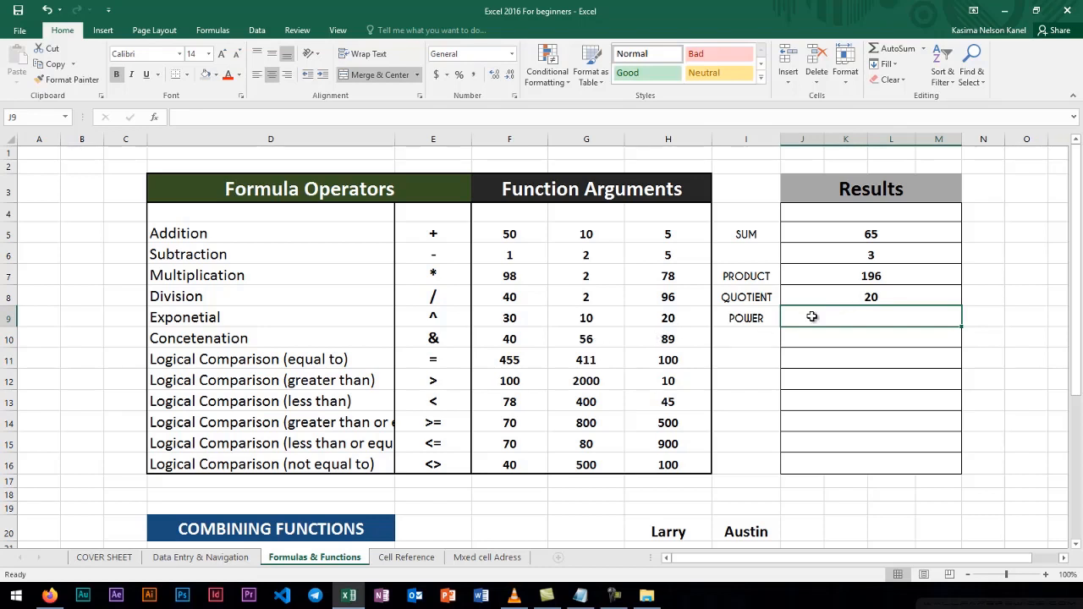
type("=")
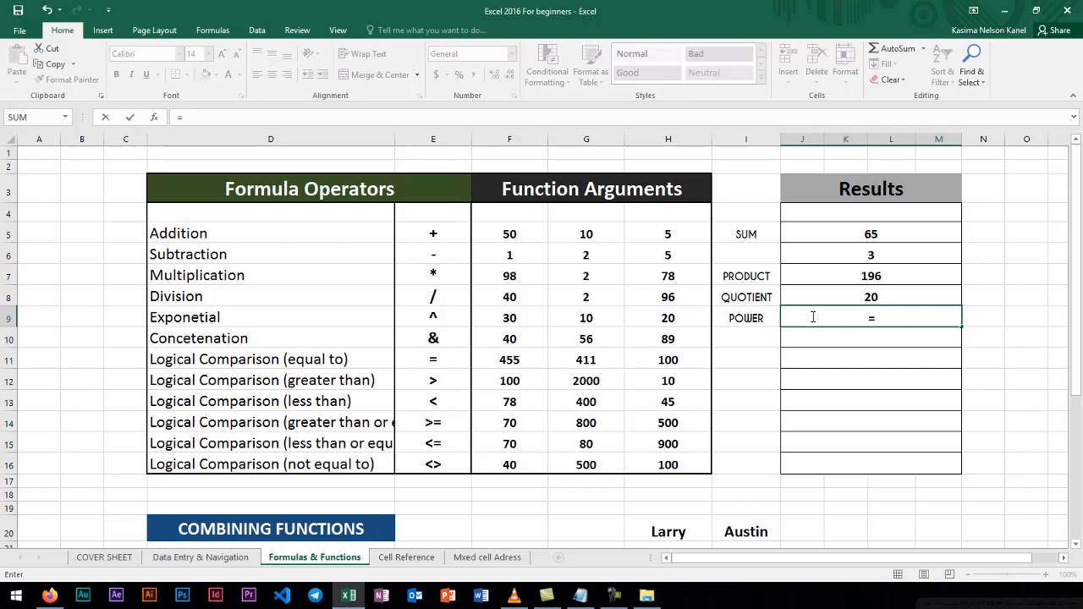
type("(")
left_click(512, 319)
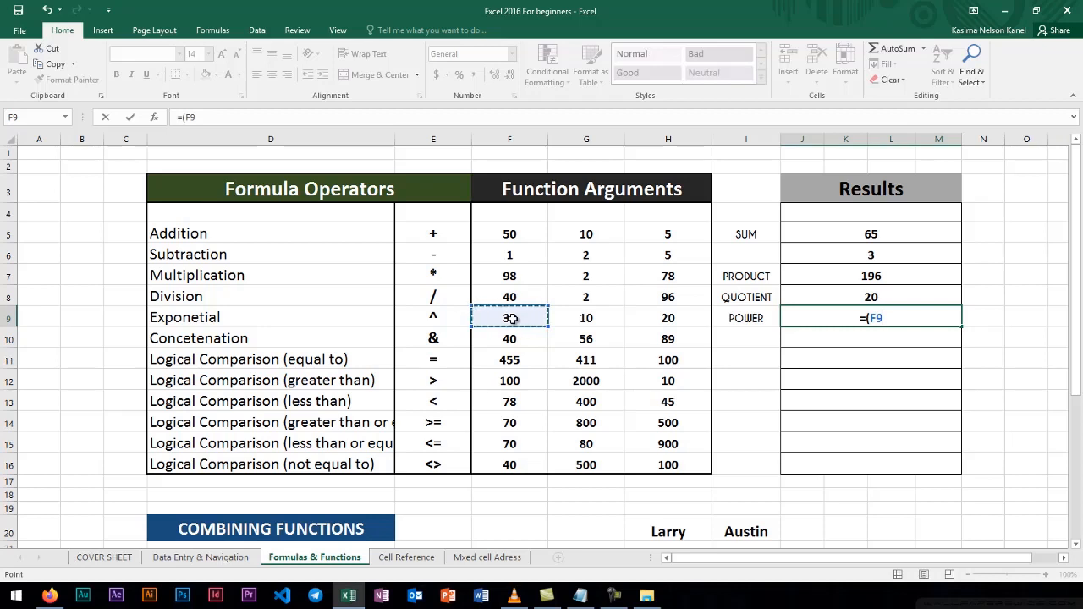
type("+")
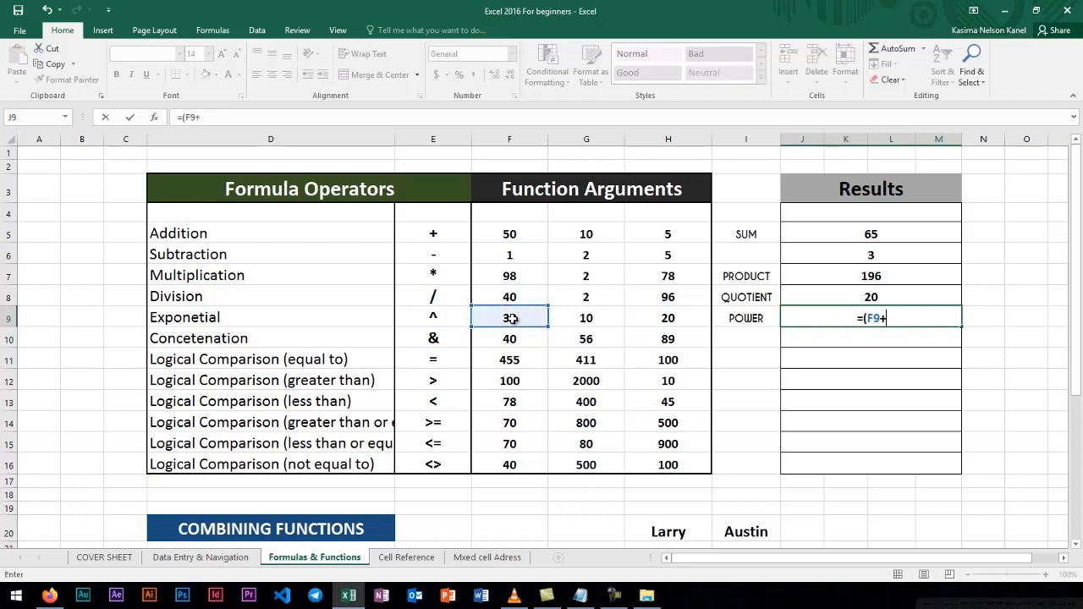
left_click(585, 320)
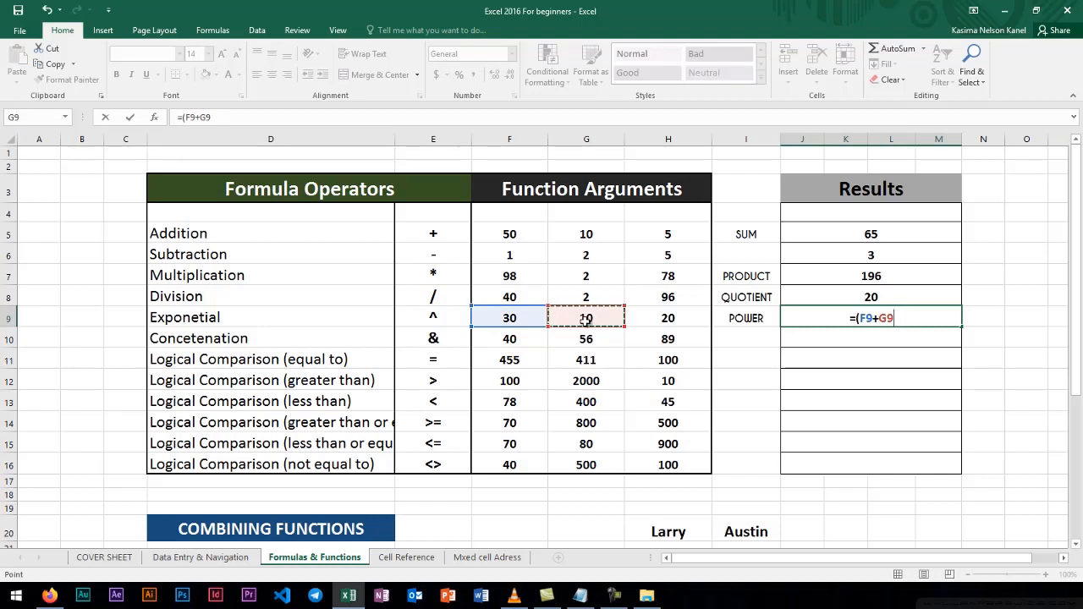
type(")")
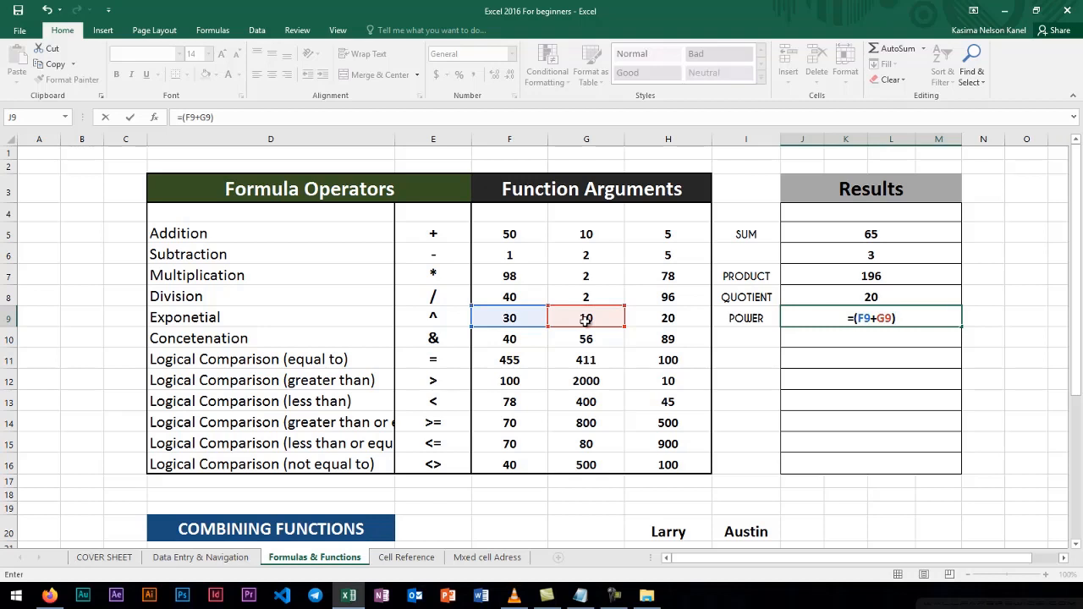
type("^")
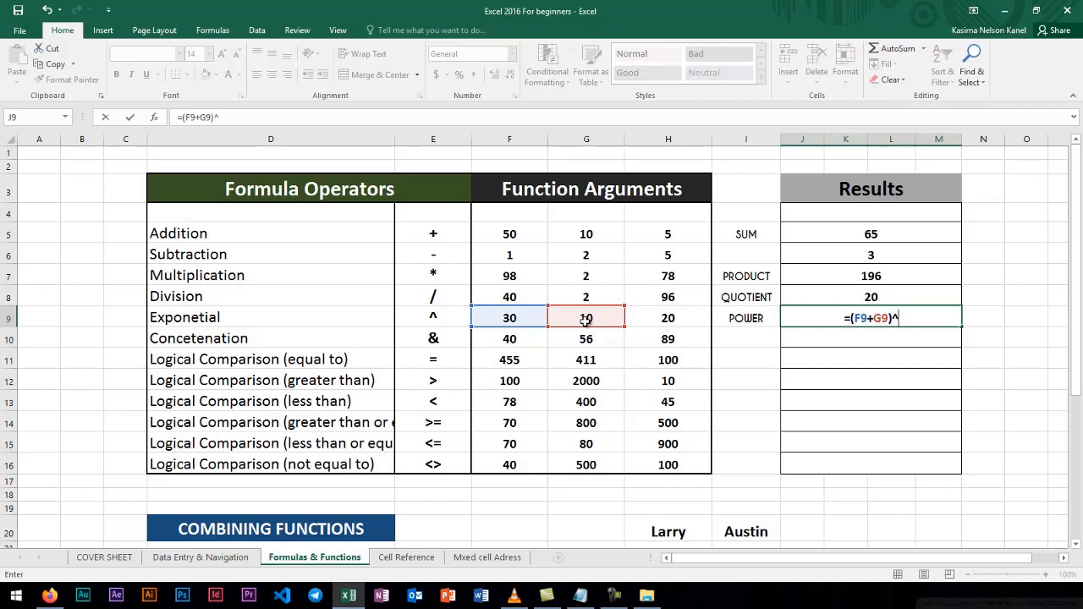
type("2")
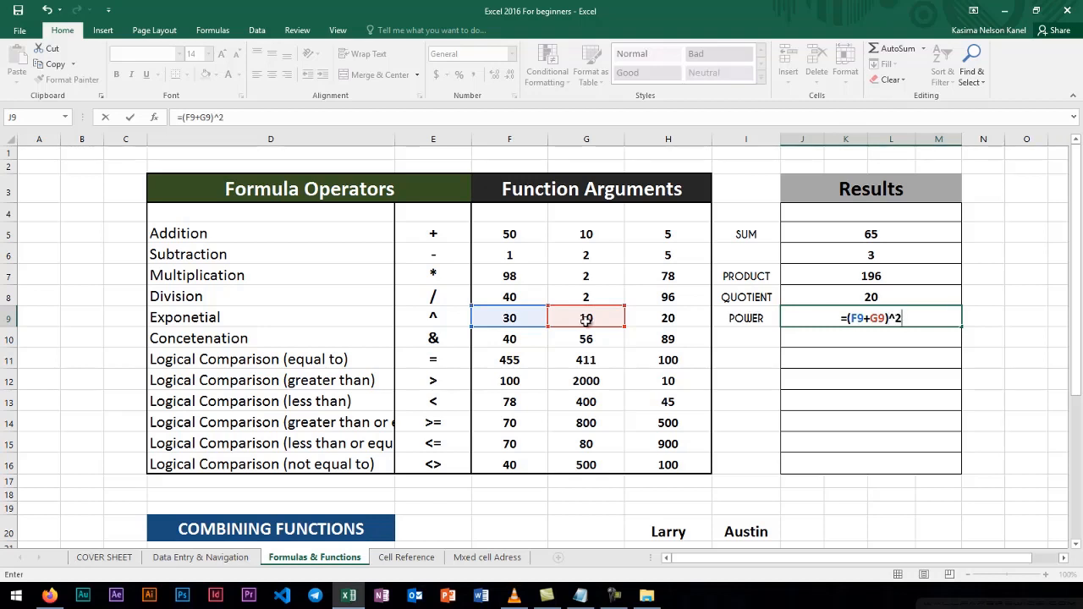
key("Return")
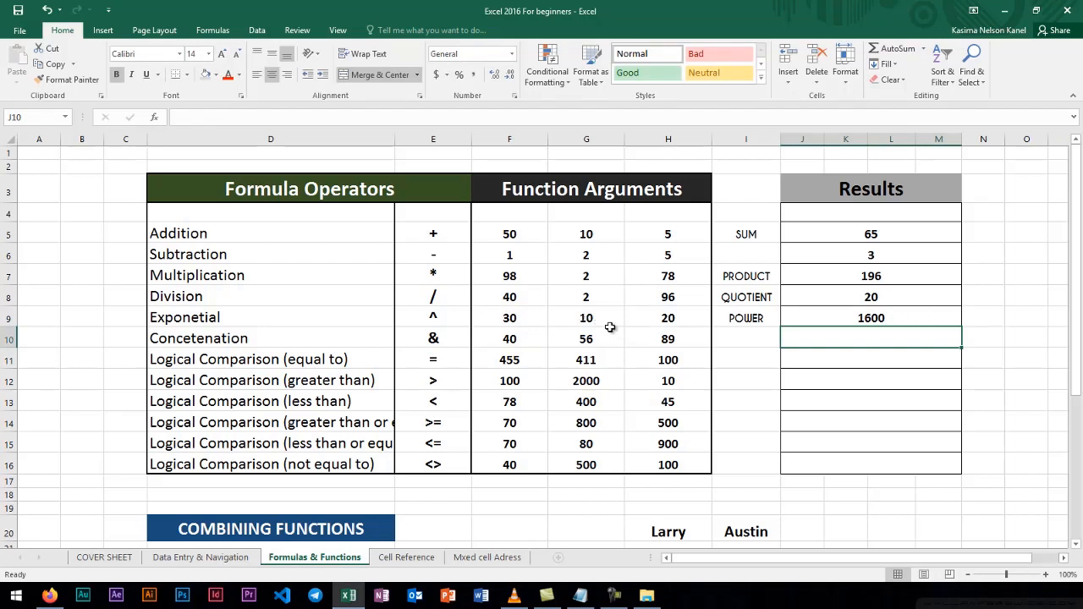
Change both Exponential arguments, F9 and G9, to 5.
left_click(513, 318)
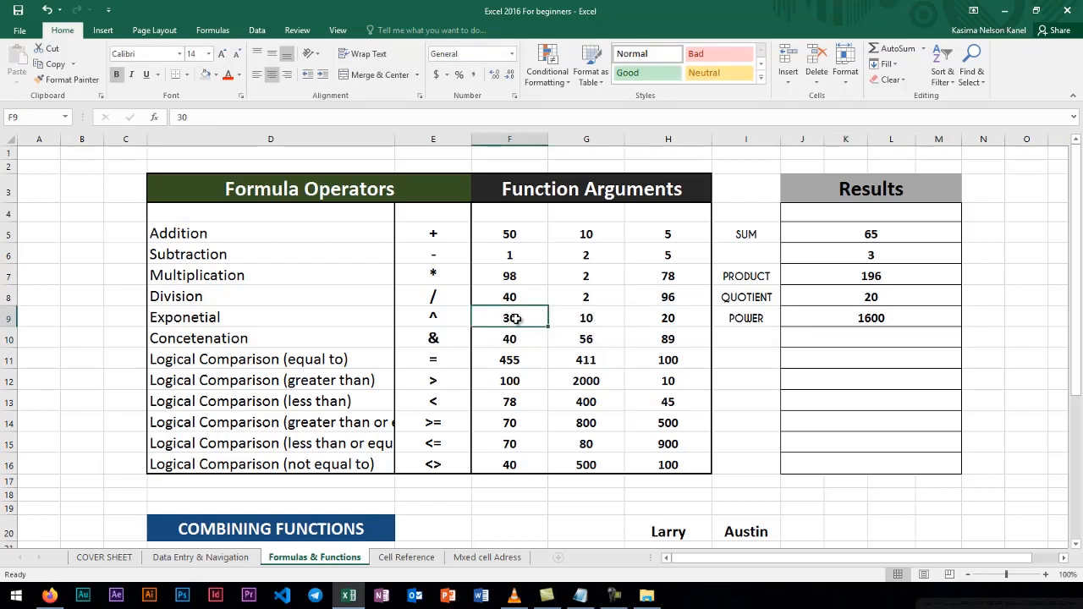
left_click(583, 318)
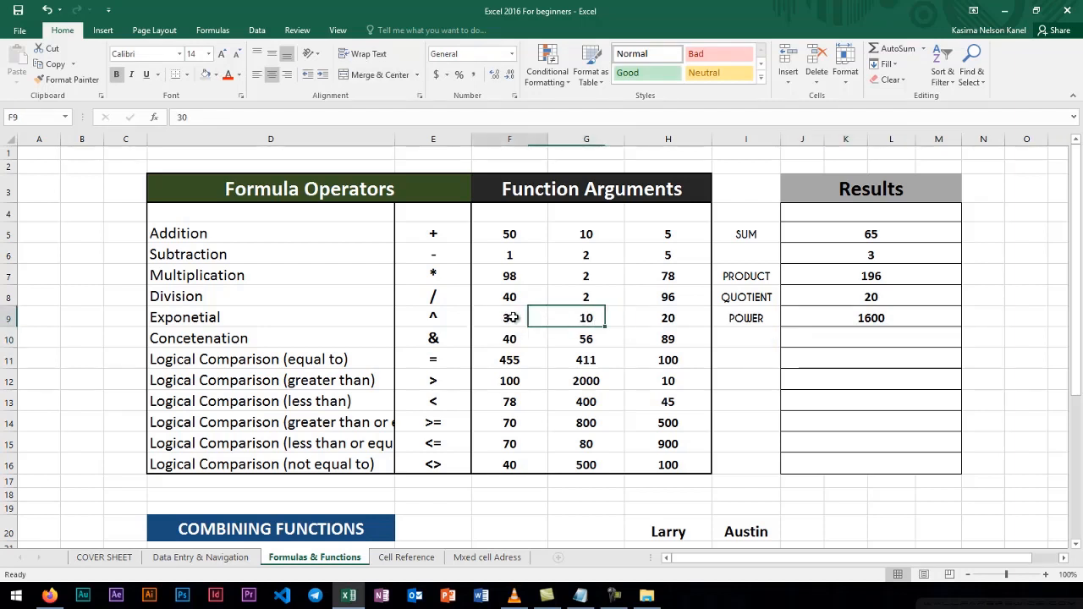
left_click(515, 317)
left_click(865, 322)
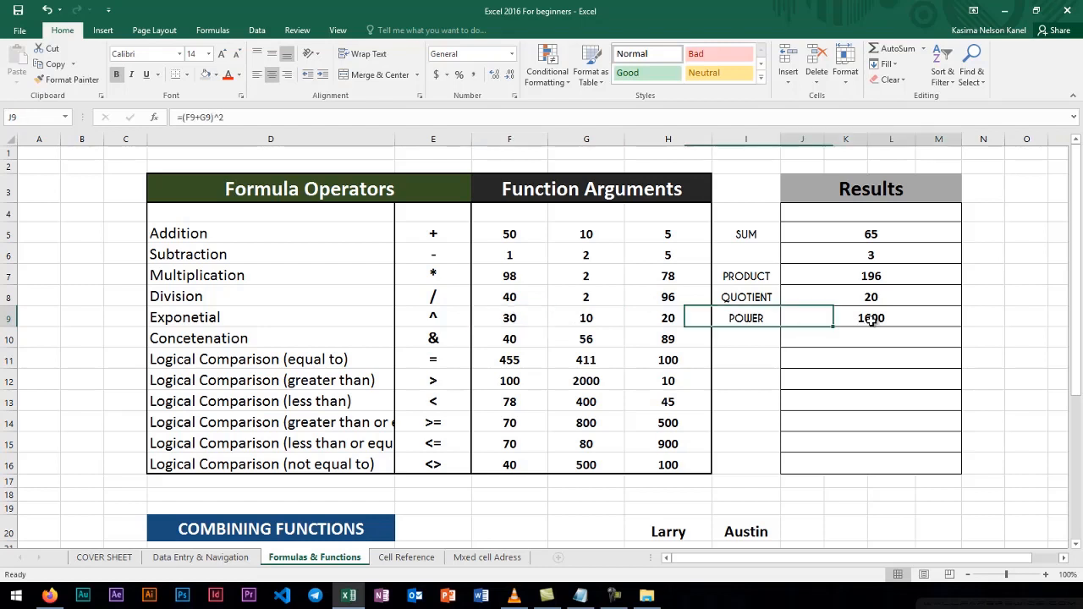
left_click(515, 319)
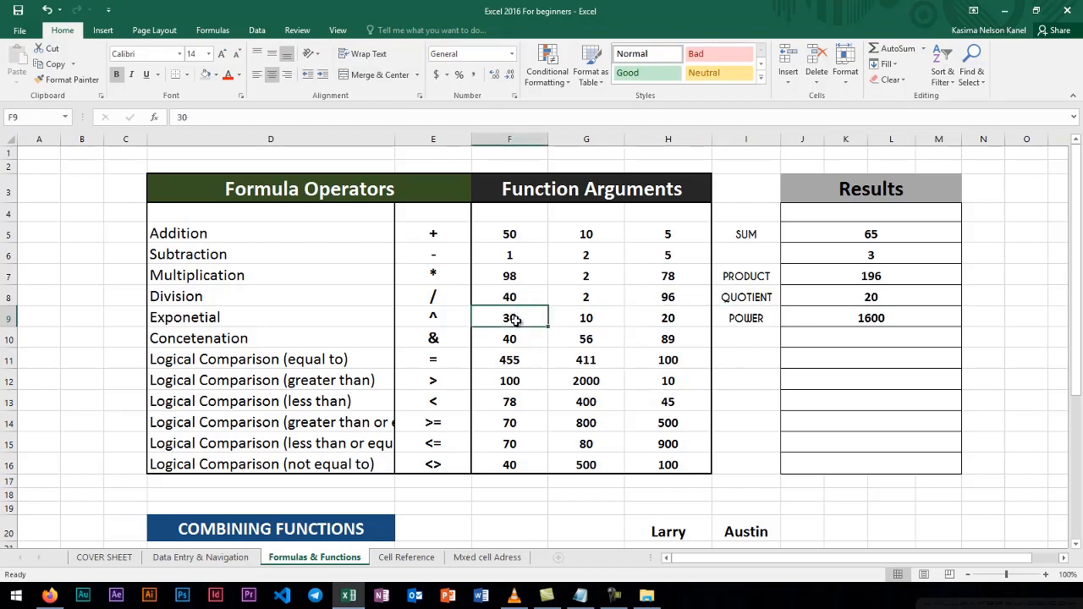
type("5")
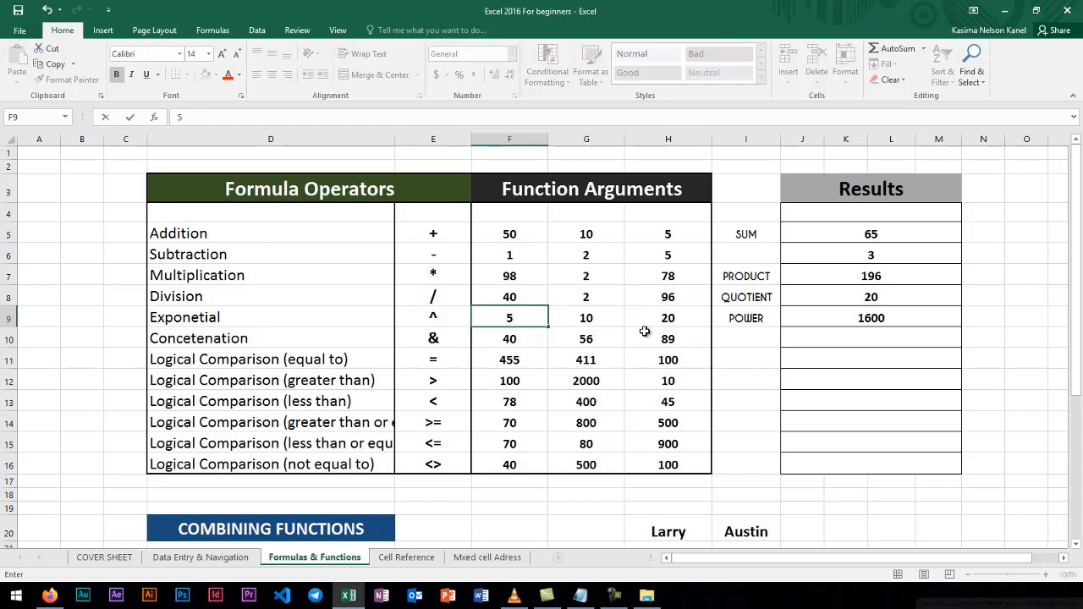
left_click(595, 319)
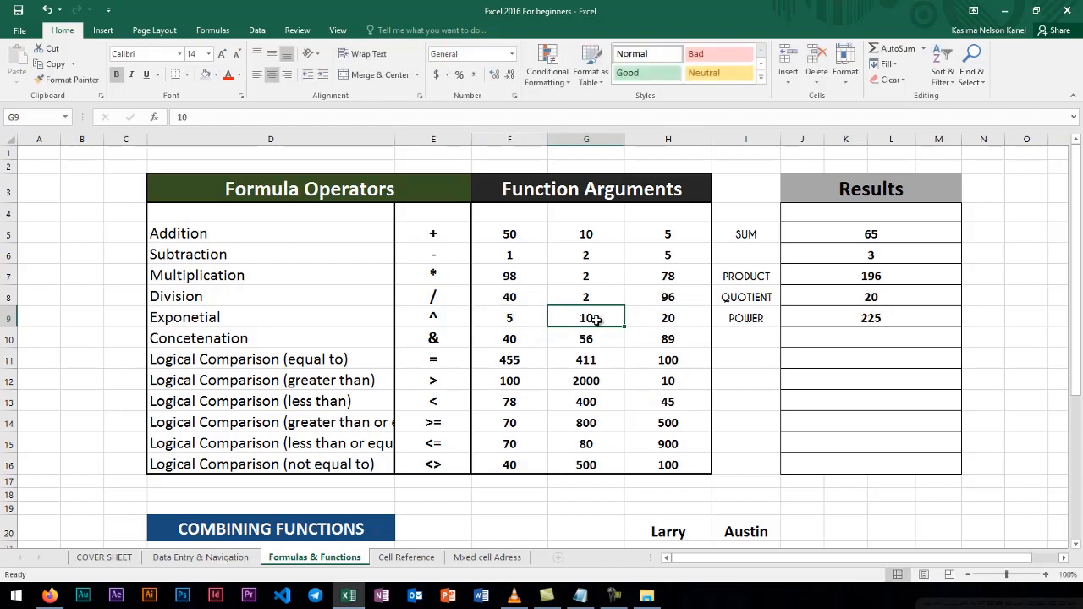
type("5")
key("Return")
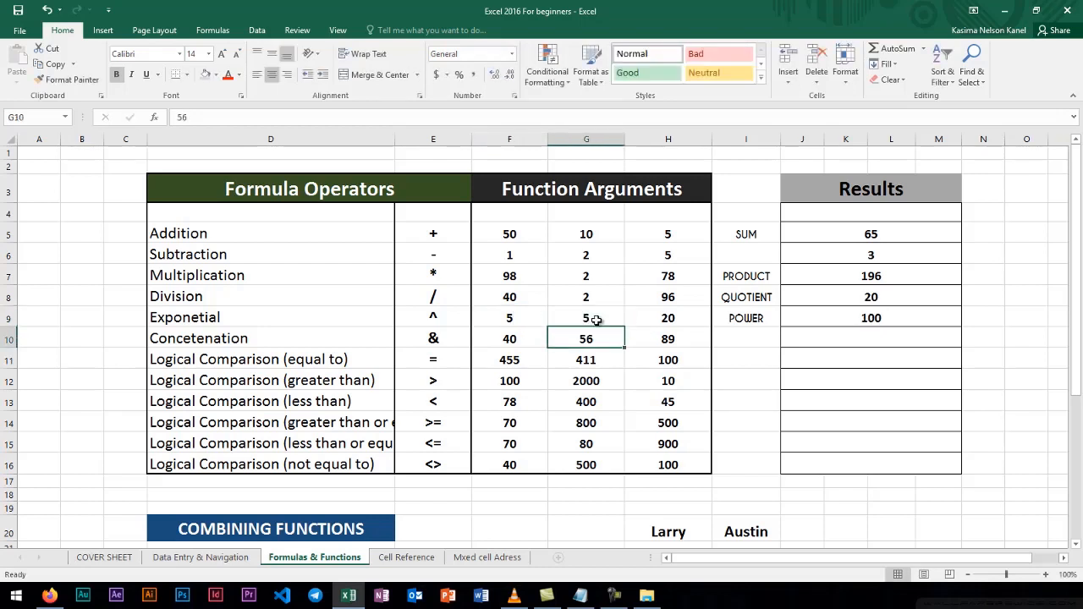
left_click(518, 322)
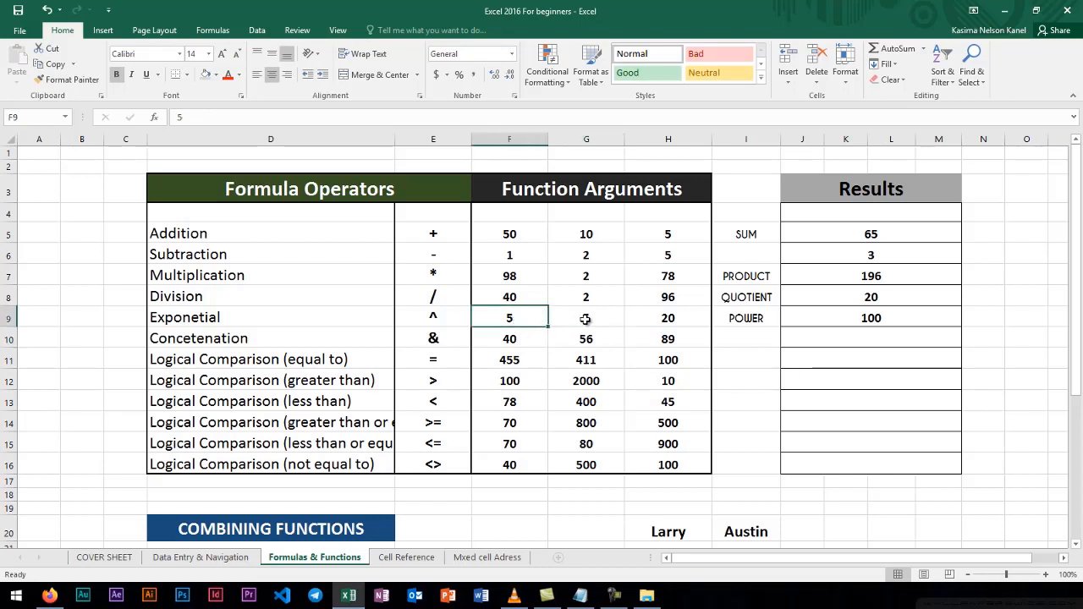
left_click(584, 319)
left_click(519, 321)
left_click(586, 318)
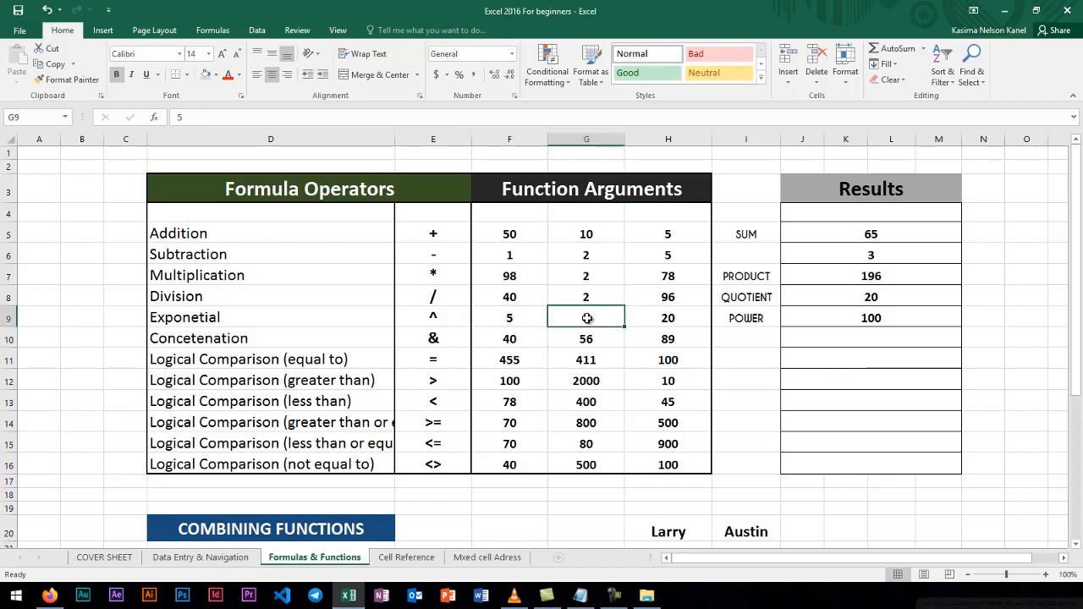
Enter =D10&F10 as the Concatenation result in J10, picking the label cell and the first argument from the sheet.
left_click(873, 319)
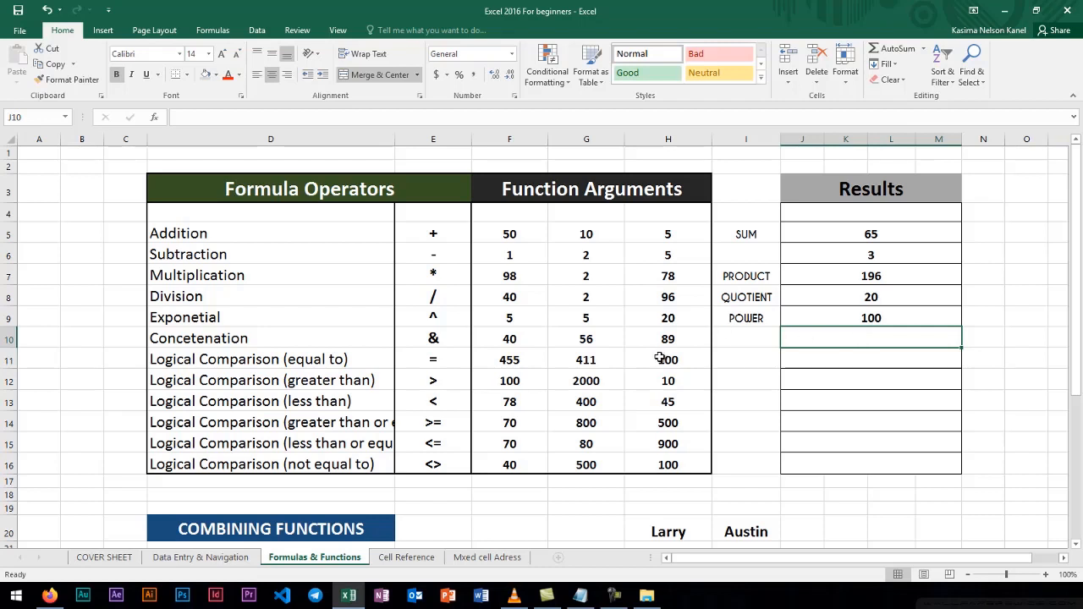
type("=")
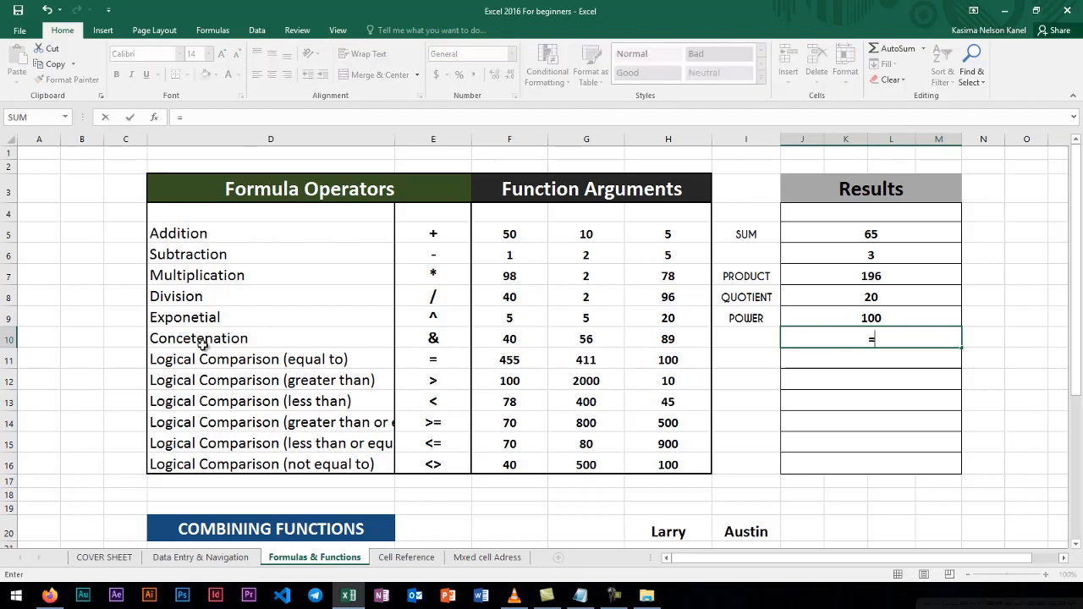
left_click(206, 340)
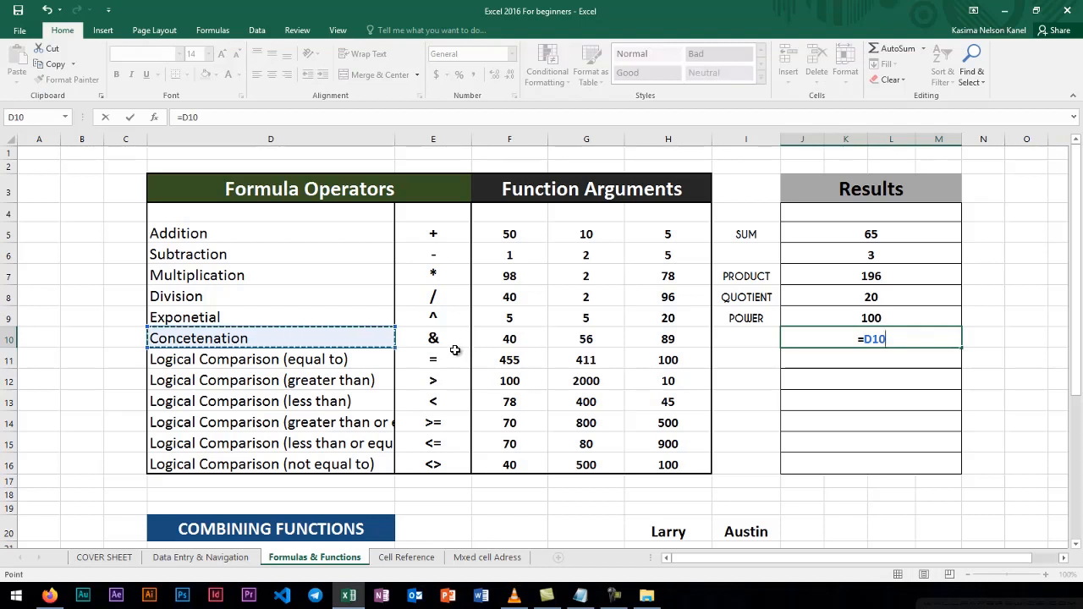
type("&")
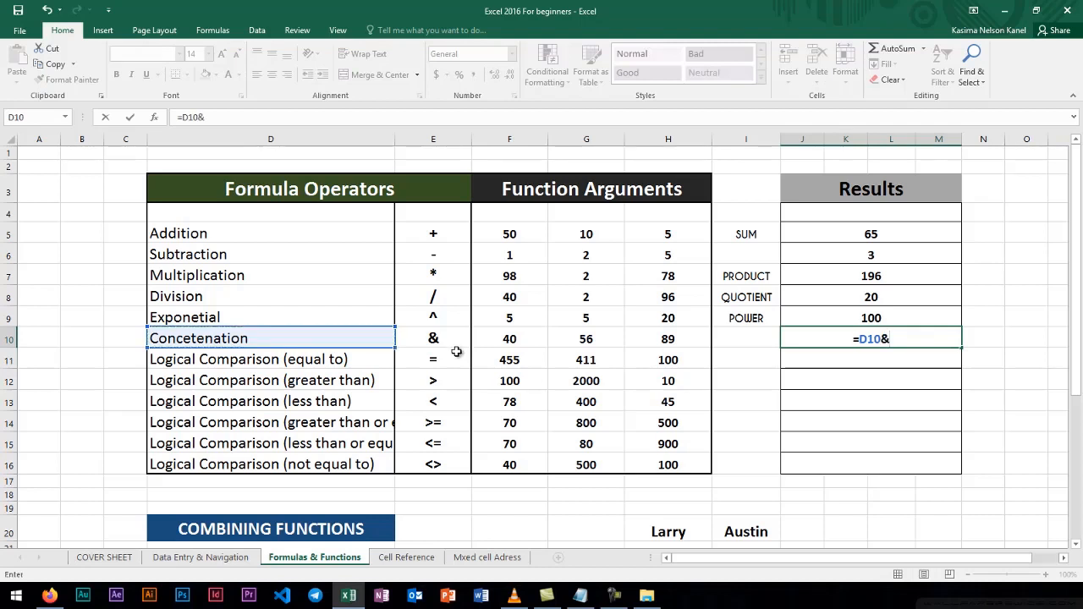
left_click(509, 342)
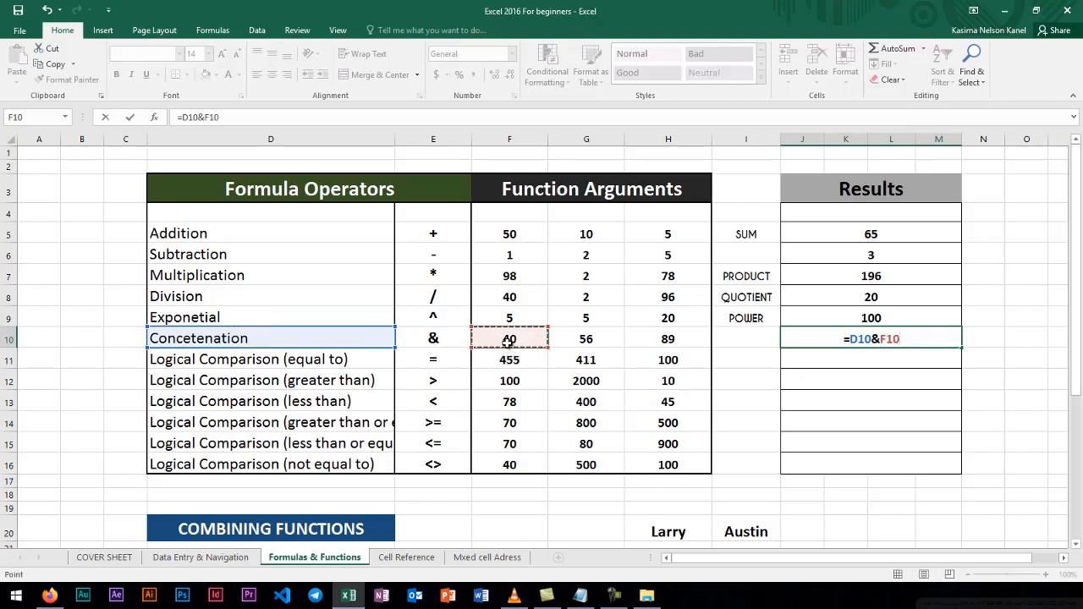
key("Return")
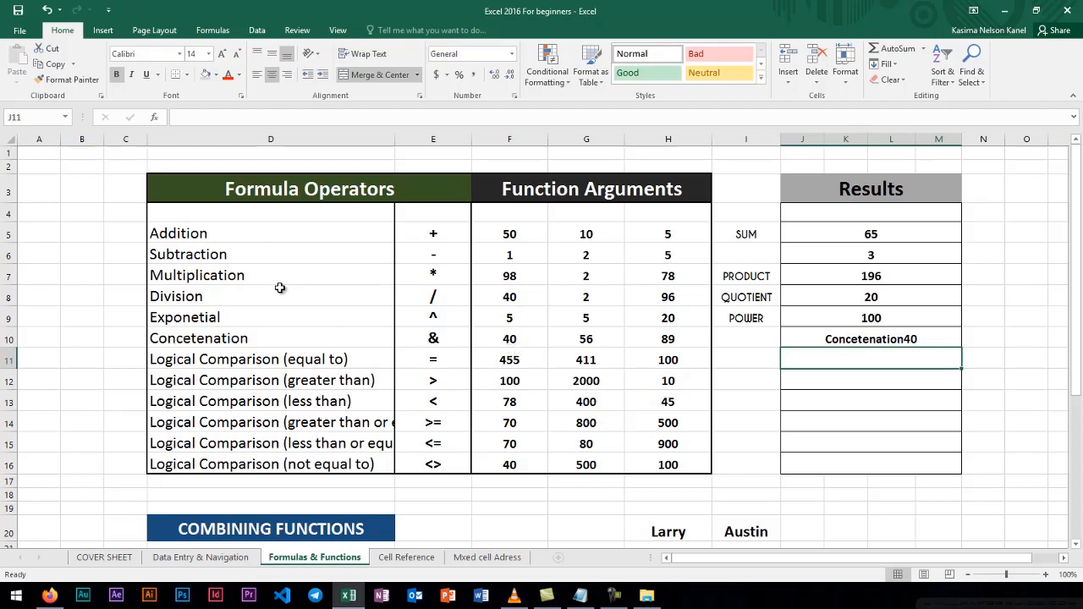
left_click(842, 343)
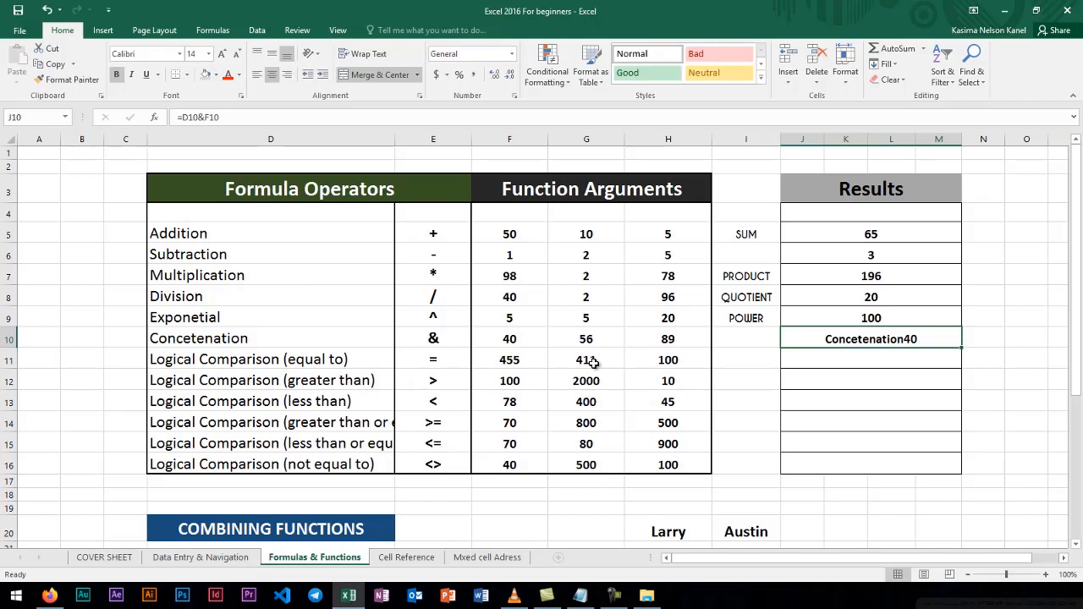
Enter =F11=H11 as the equal-to comparison result in J11, picking F11 and H11 from the sheet.
left_click(525, 364)
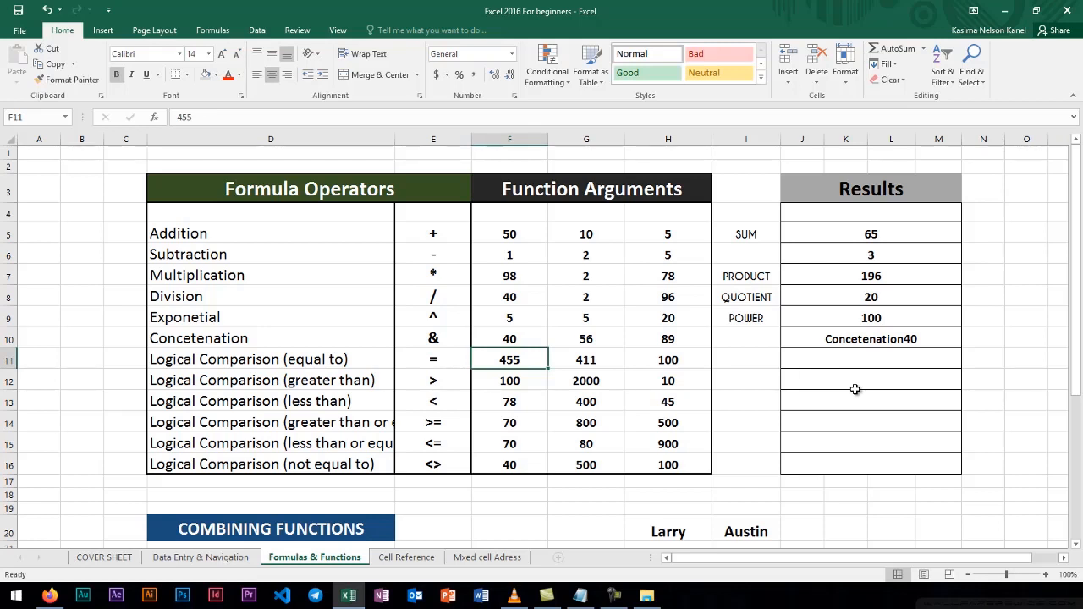
left_click(821, 359)
type("=")
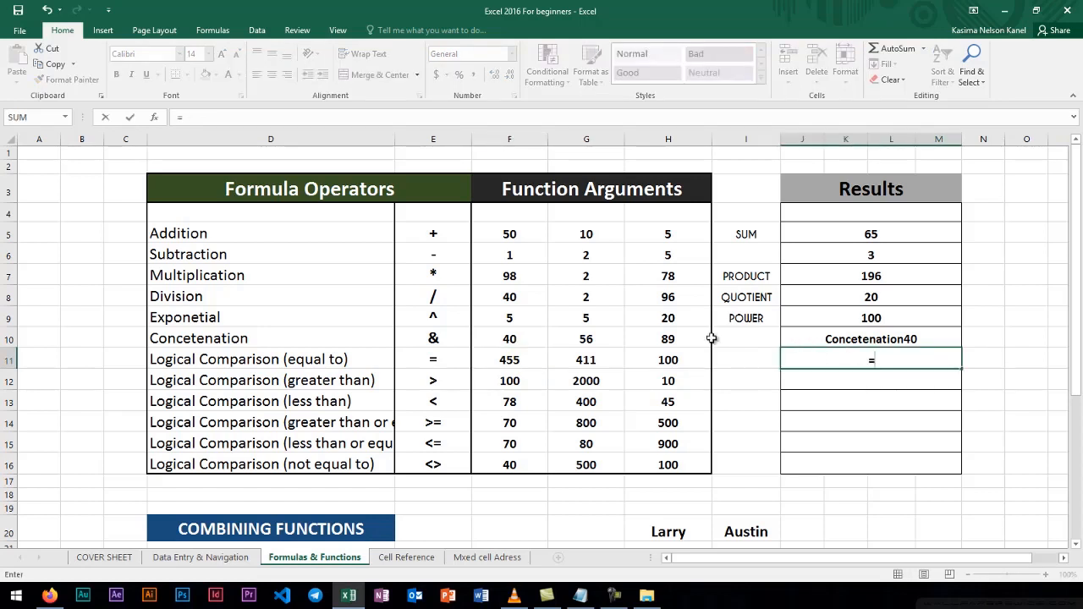
left_click(511, 360)
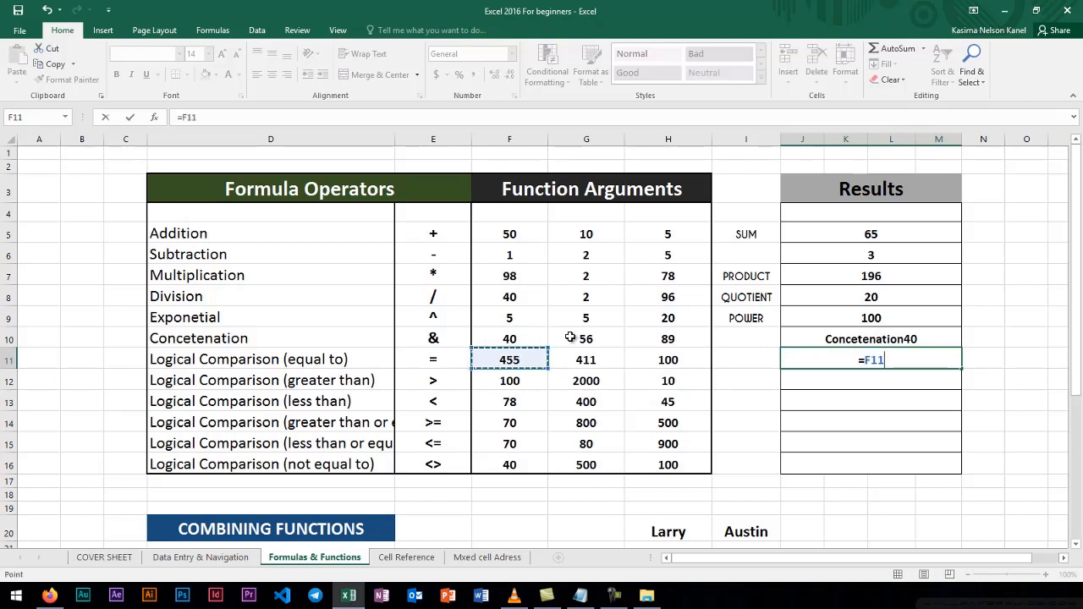
type("=")
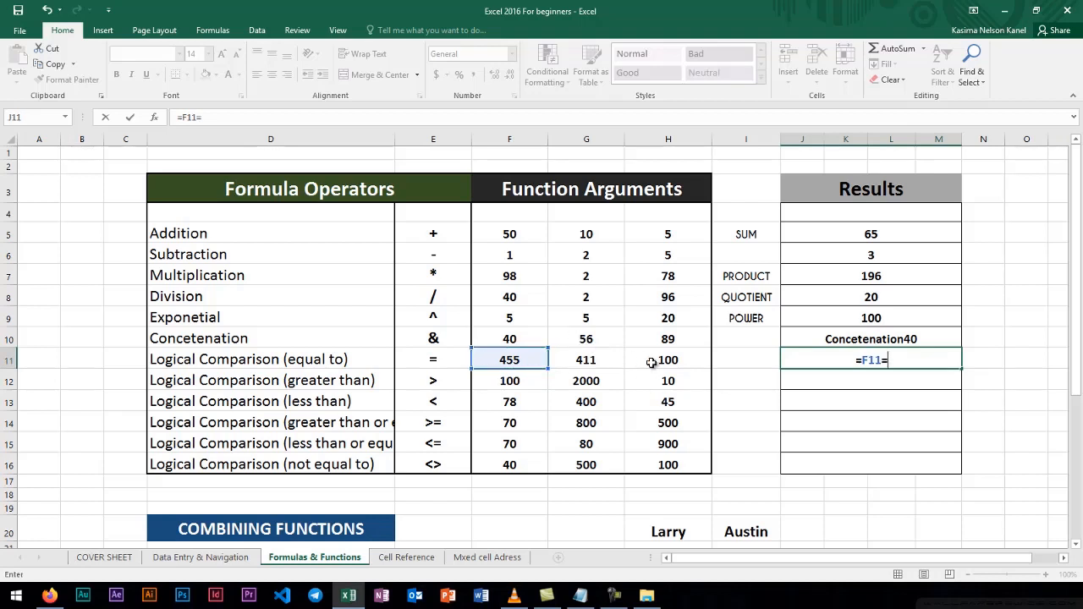
left_click(662, 361)
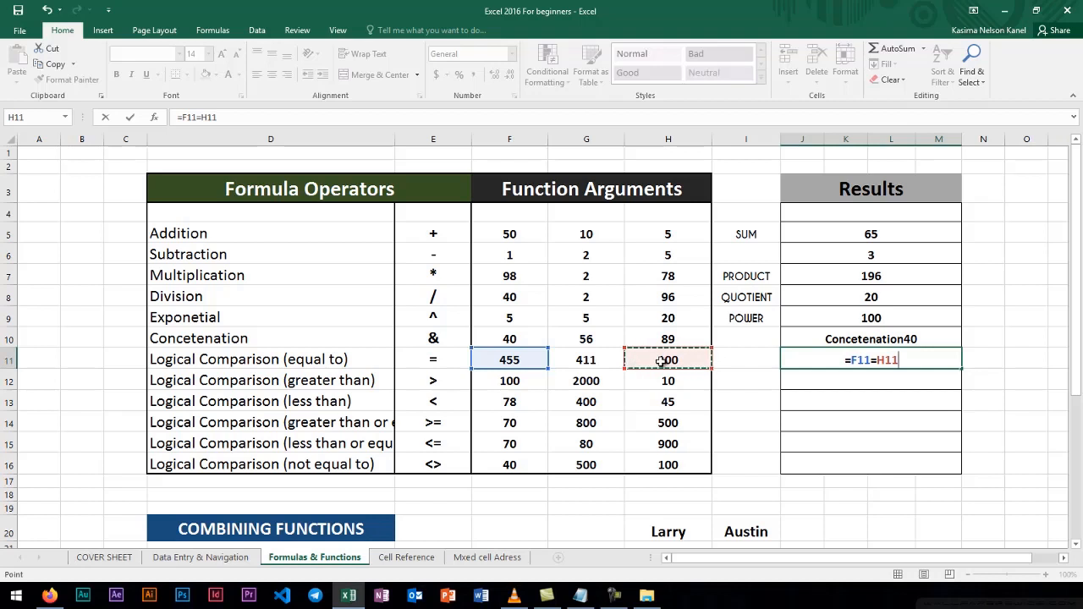
key("Return")
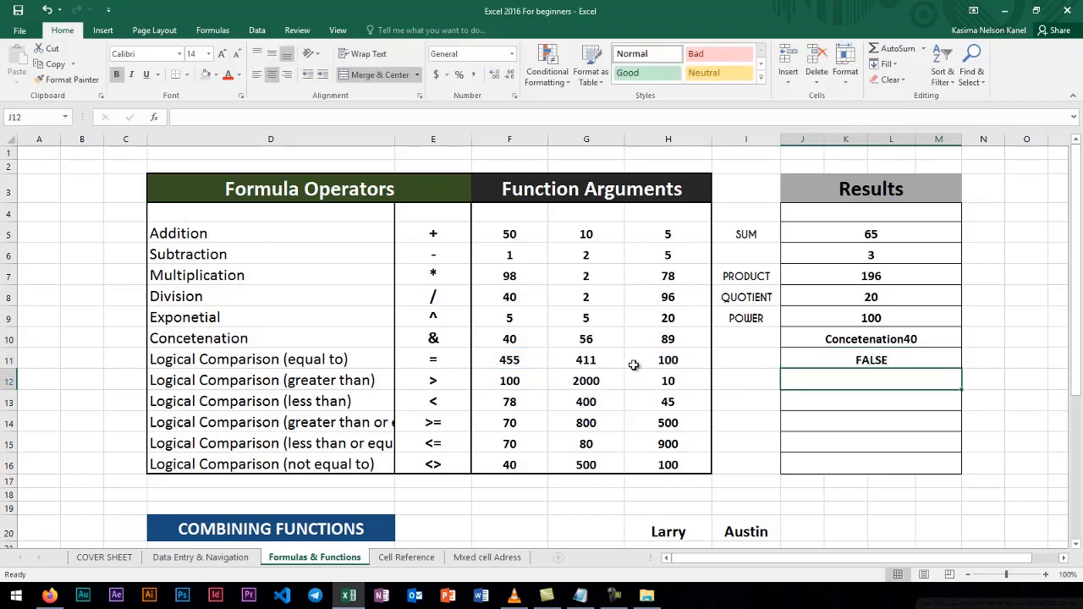
left_click(856, 360)
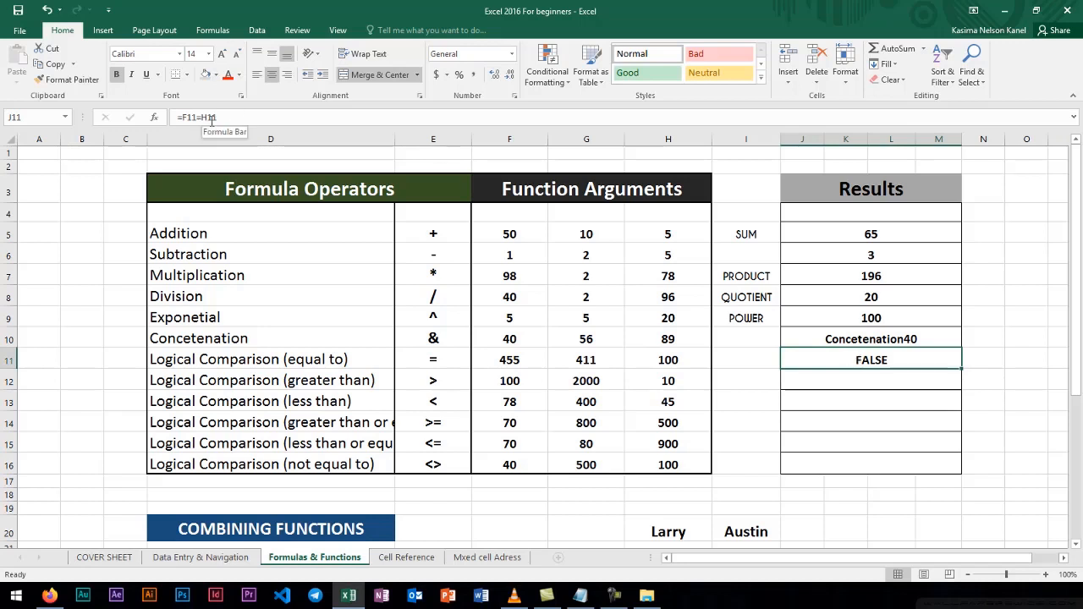
Change the equal-to argument in H11 to 455 and compare it with F11.
left_click(667, 361)
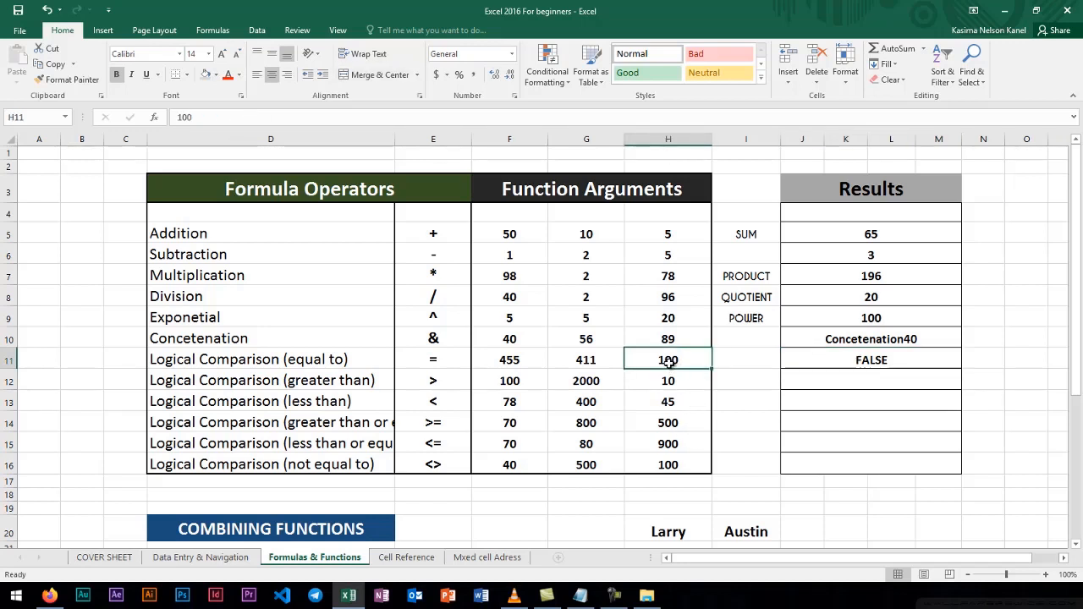
type("455")
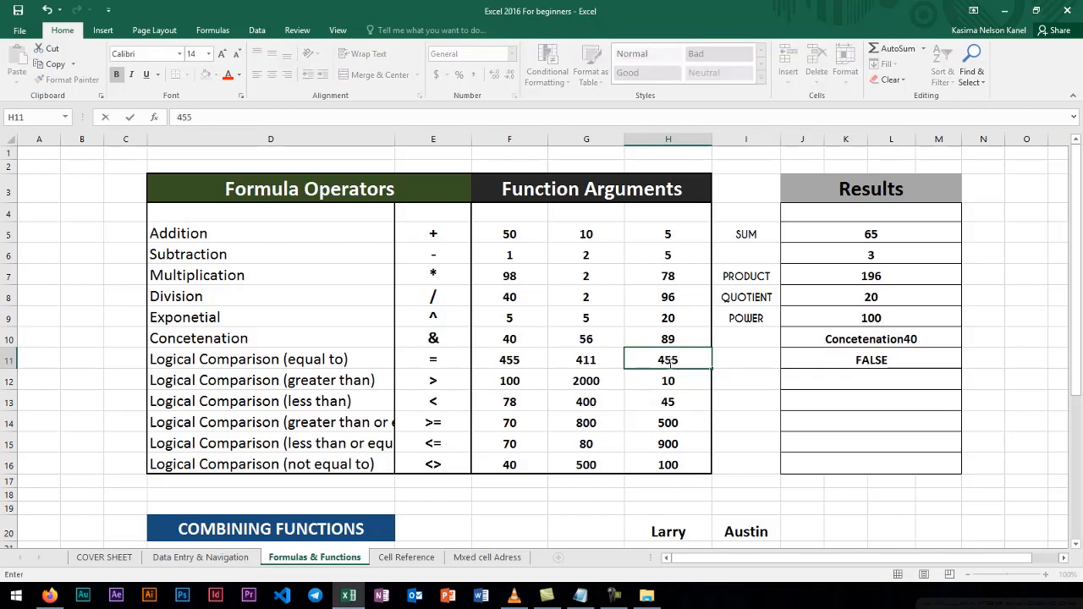
key("Return")
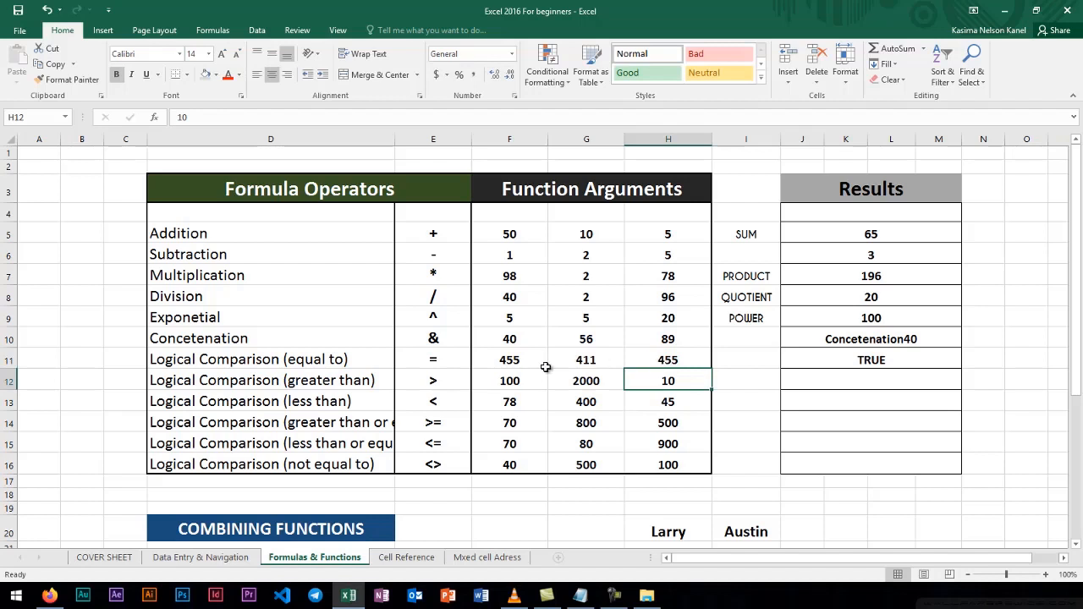
left_click(510, 366)
left_click(645, 360)
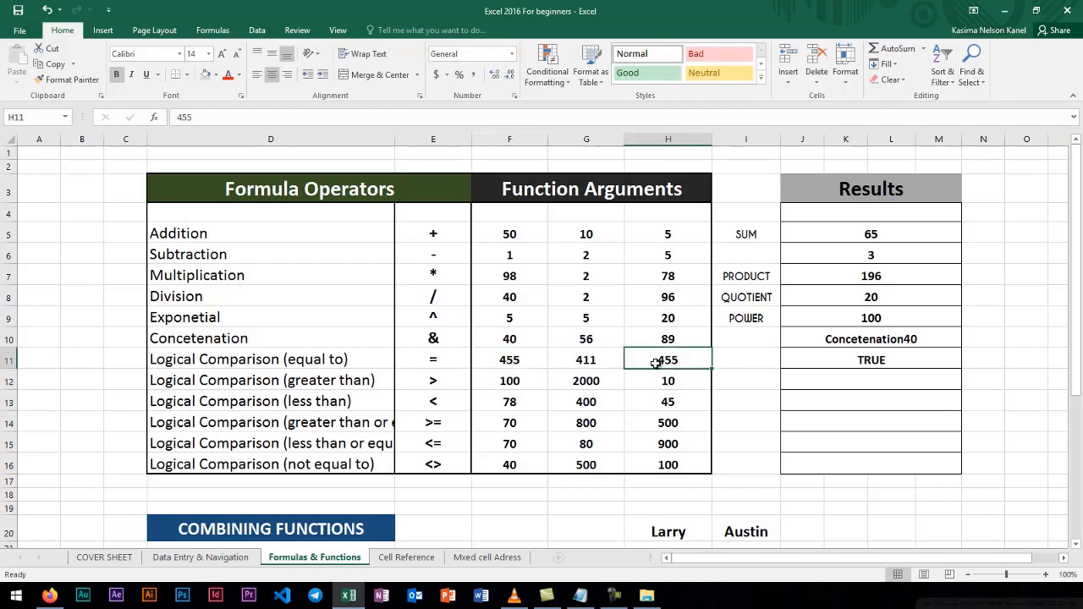
left_click(514, 359)
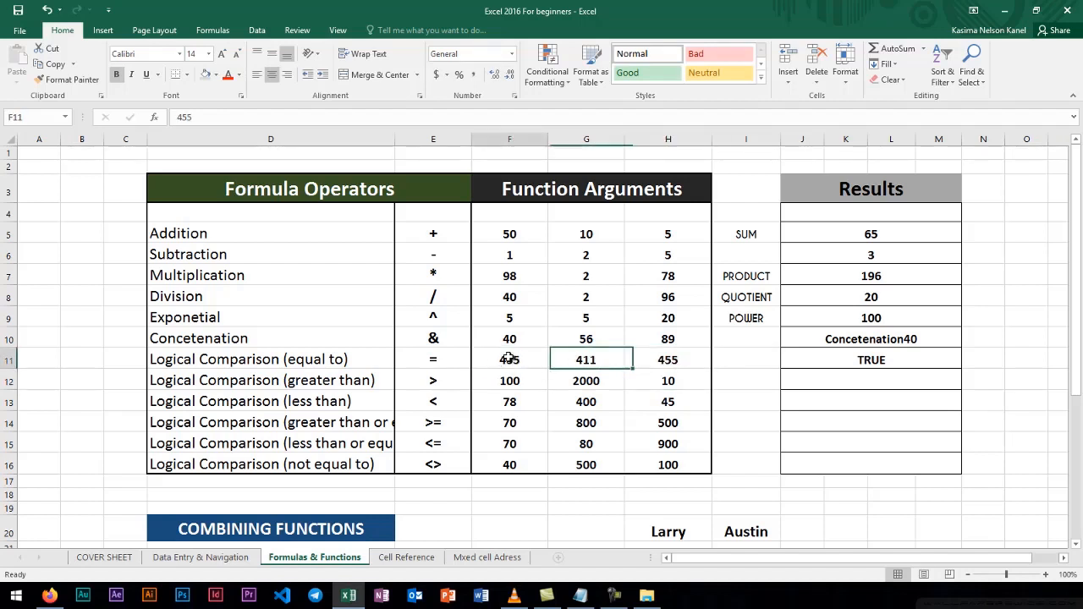
Set the equal-to argument in H11 to 300.
left_click(667, 363)
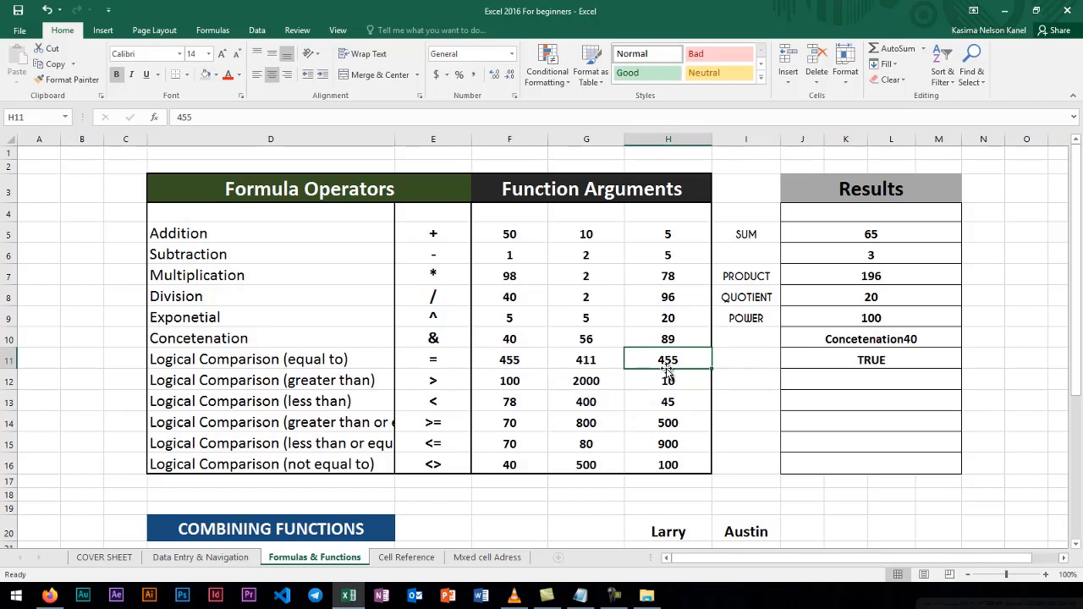
type("300")
key("Return")
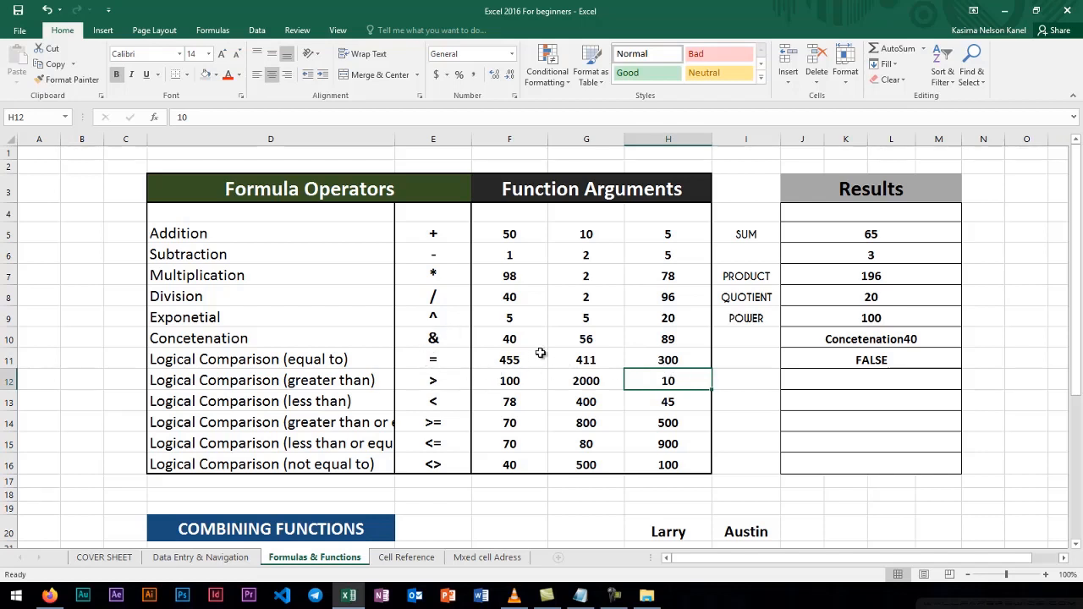
Enter =H12>G12 as the greater-than comparison result in J12, picking H12 and G12 from the sheet.
left_click(515, 385)
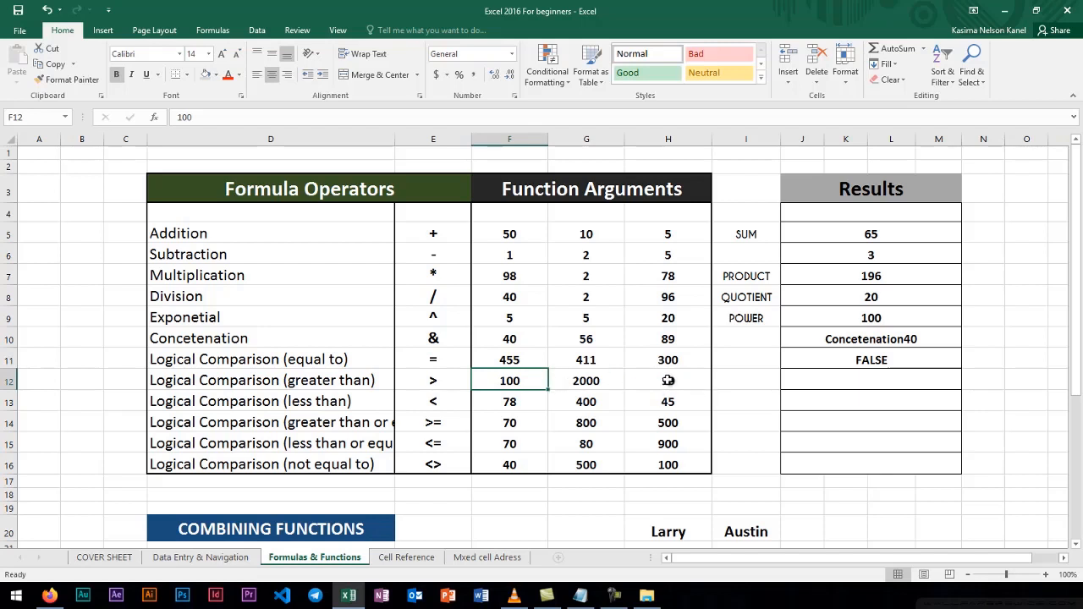
left_click(801, 382)
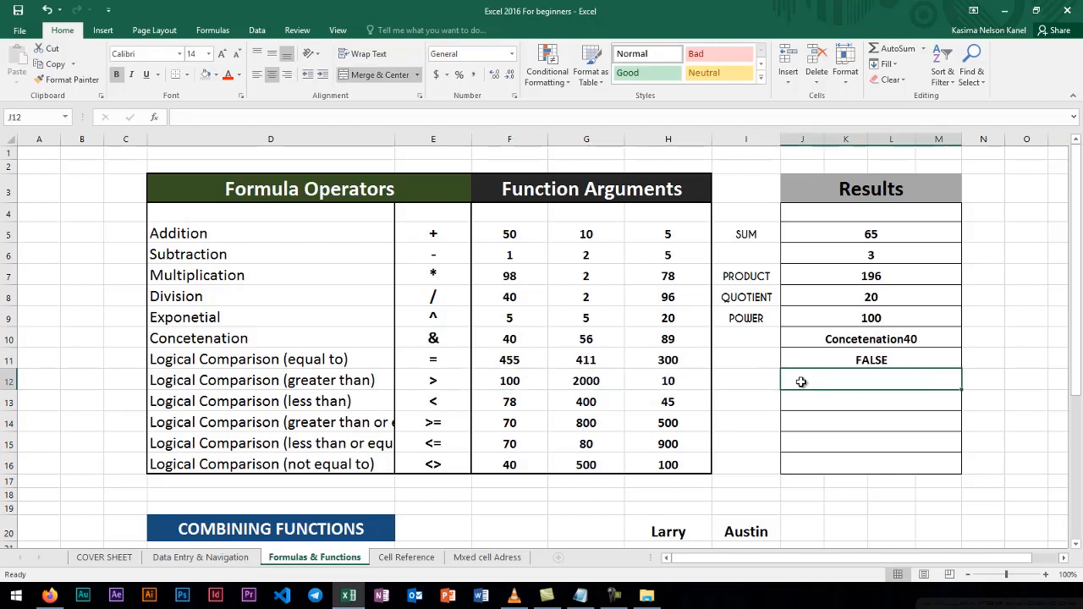
type("=")
left_click(665, 381)
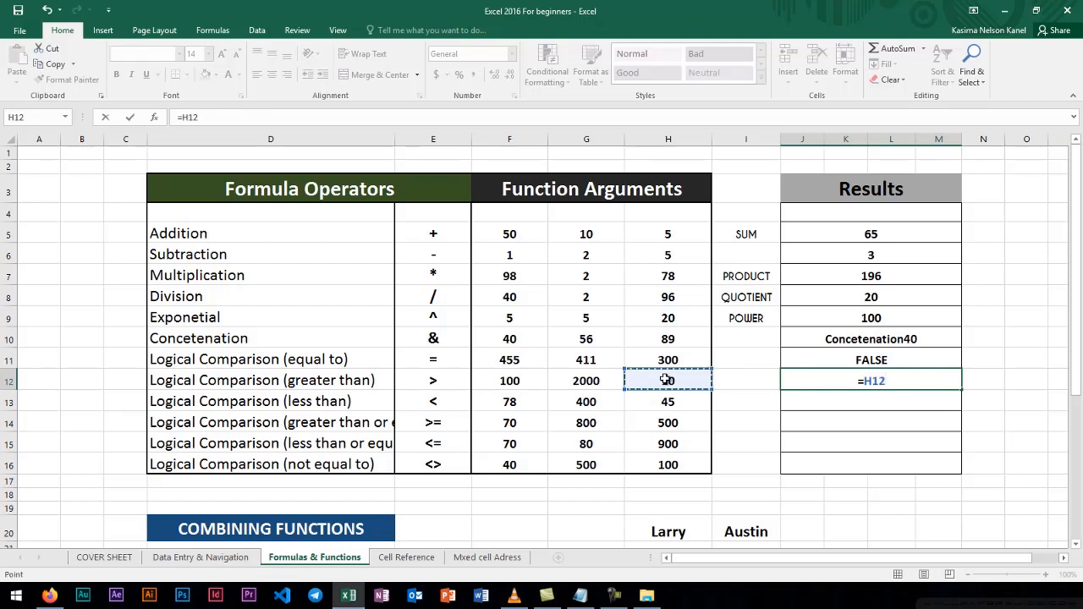
type(">")
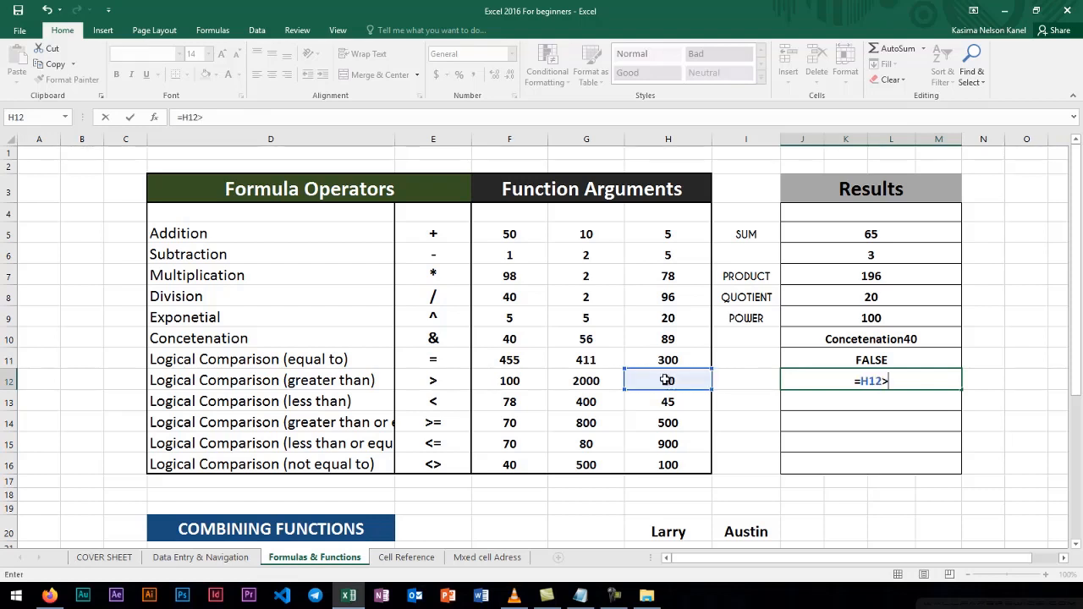
left_click(579, 383)
key("Return")
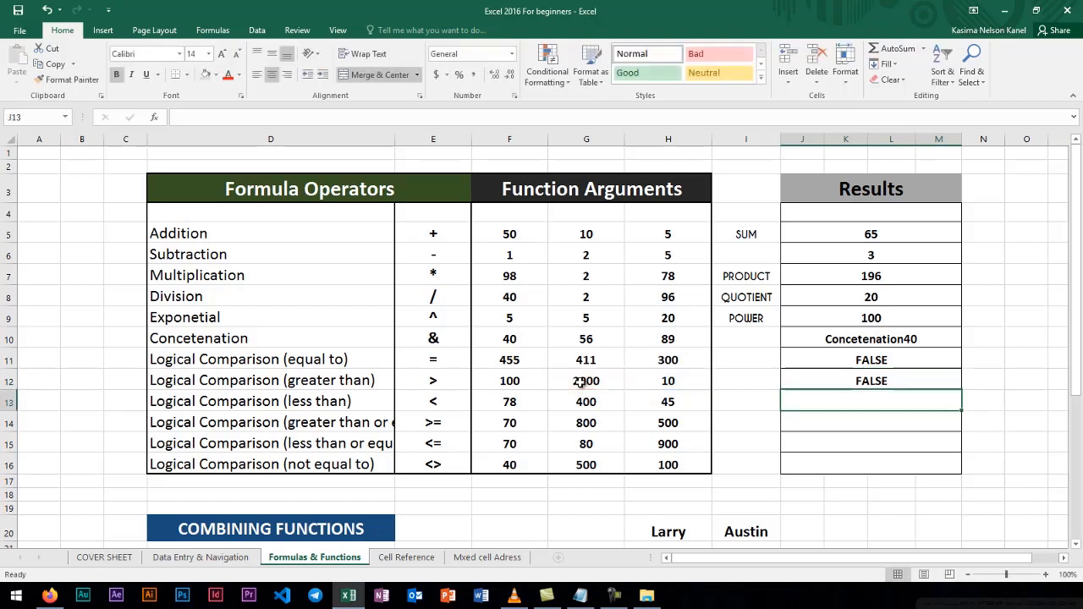
Compare the greater-than arguments in H12 and G12, and change H12 to 10000.
left_click(669, 383)
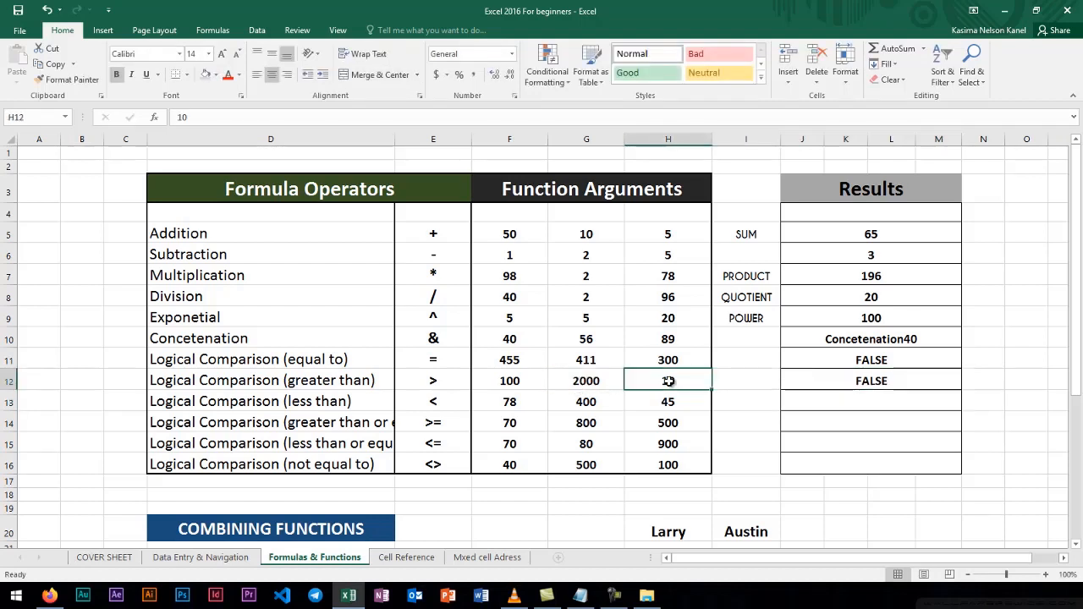
left_click(586, 383)
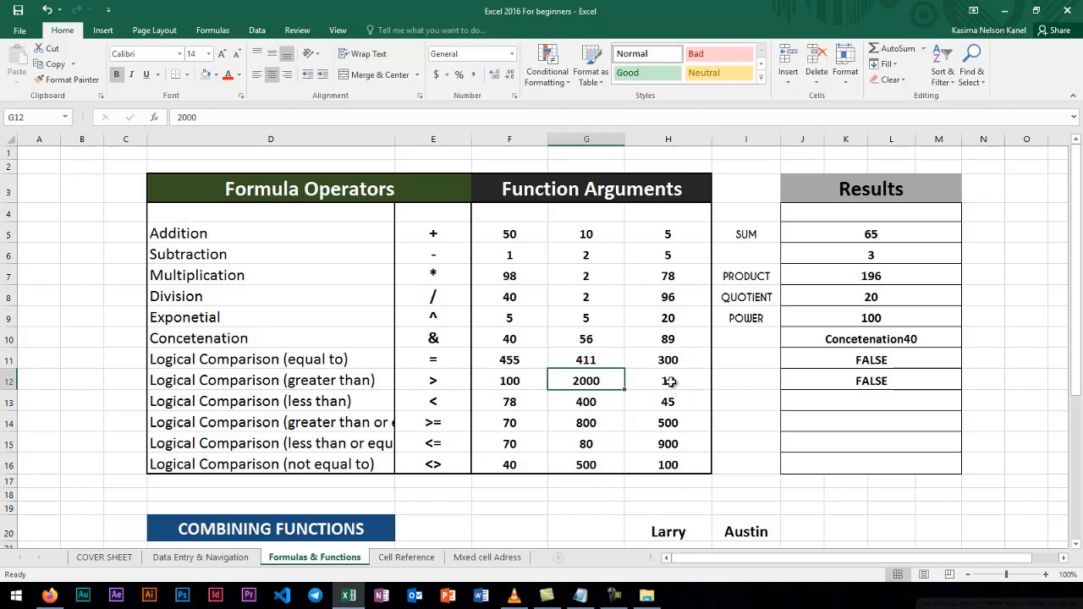
left_click(669, 381)
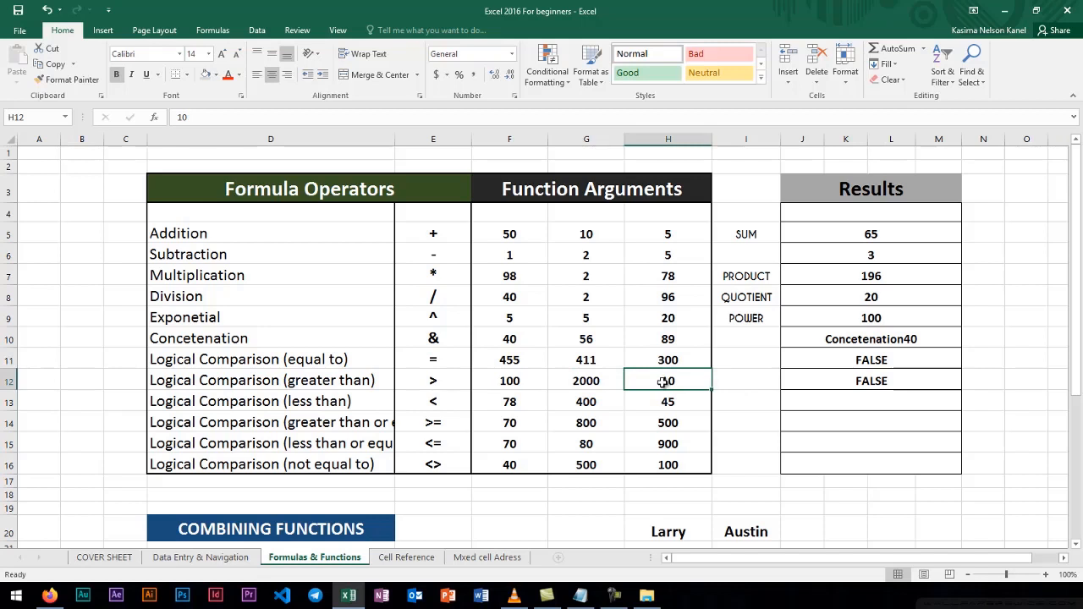
type("1")
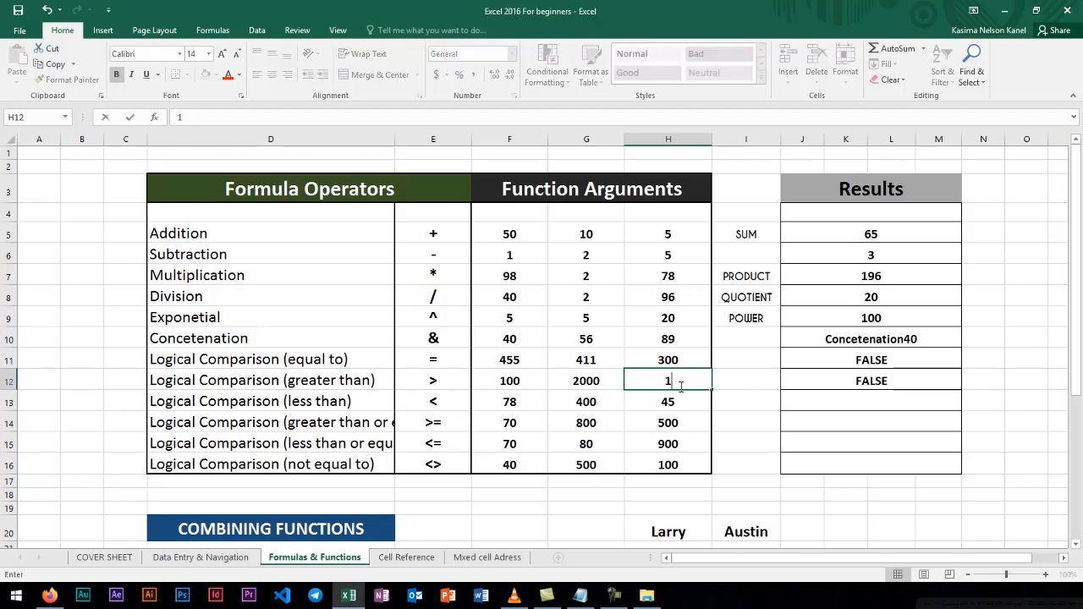
type("0000")
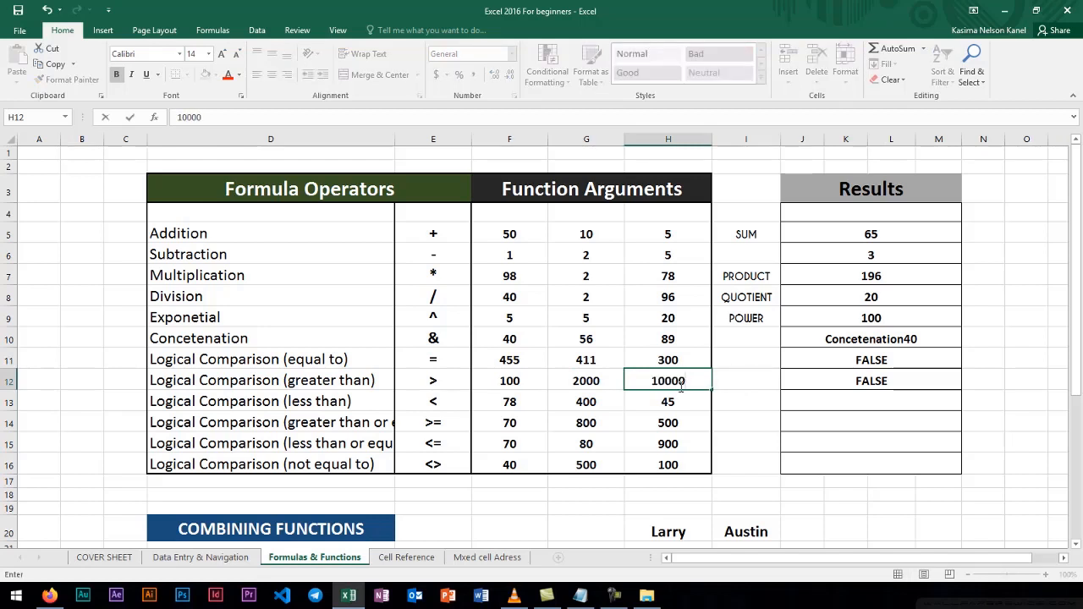
key("Return")
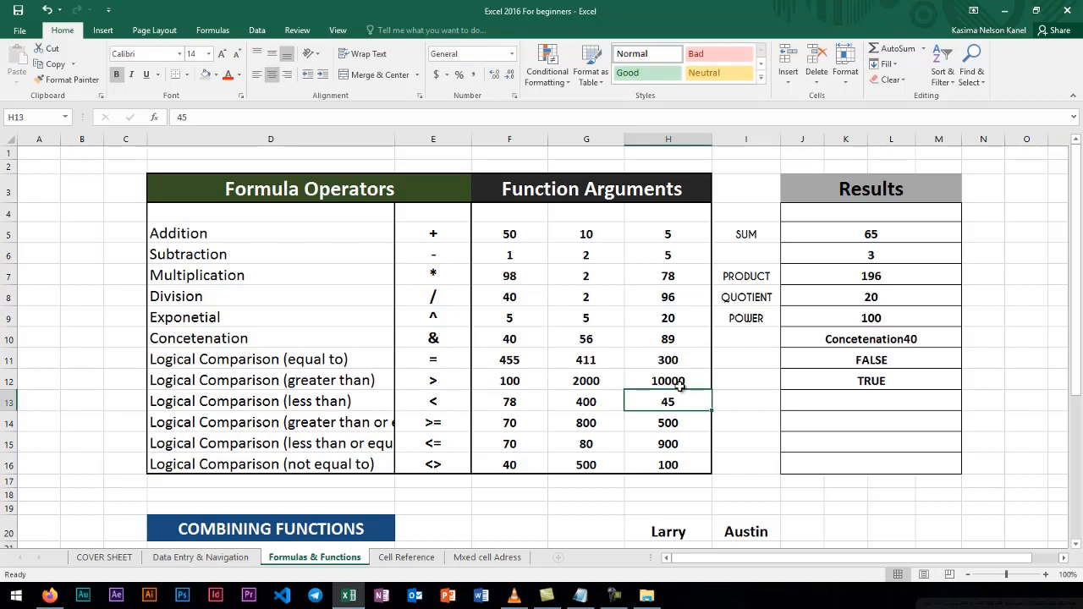
left_click(680, 385)
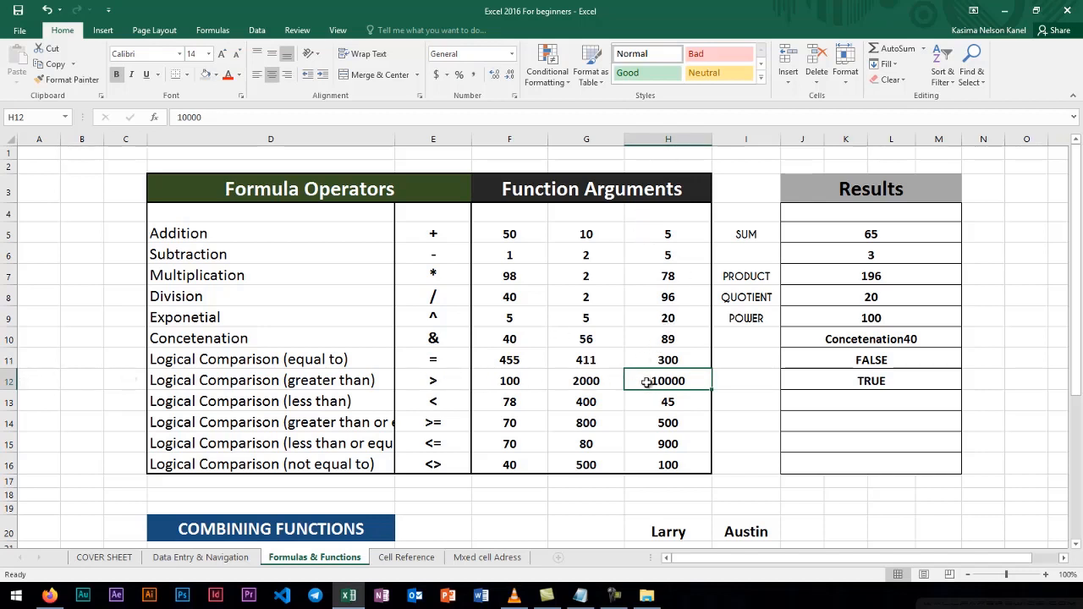
Check the greater-than comparison against its arguments in row 12 and set H12 to 20.
left_click(584, 382)
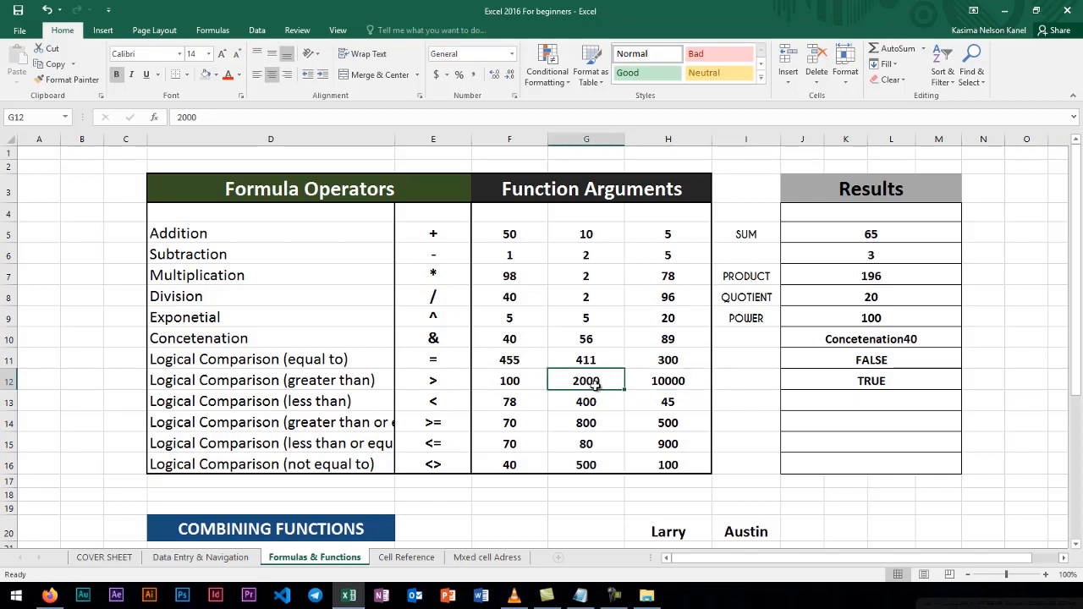
left_click(881, 384)
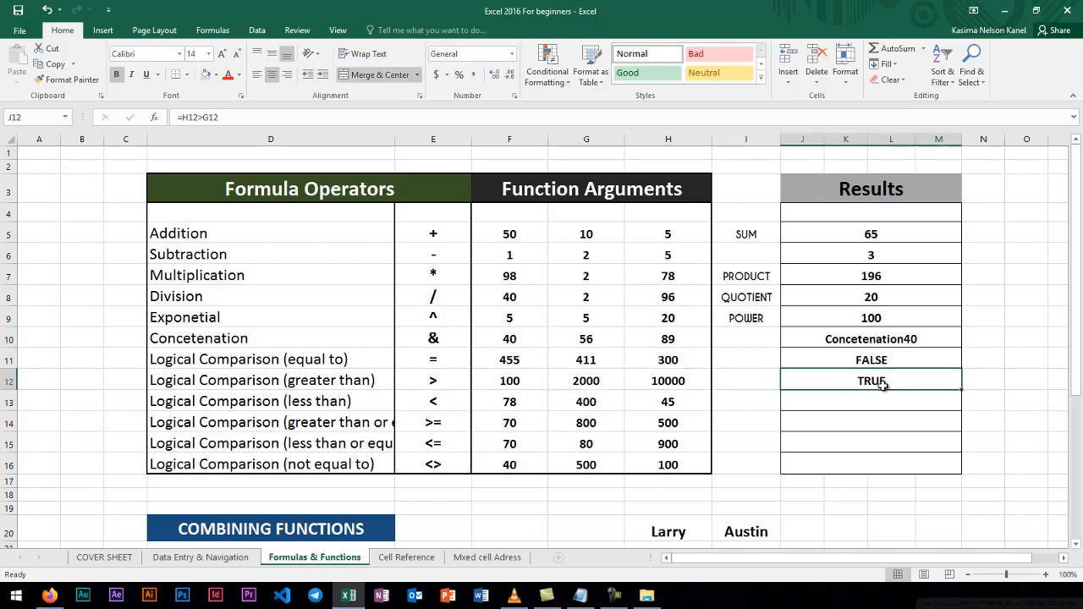
left_click(668, 382)
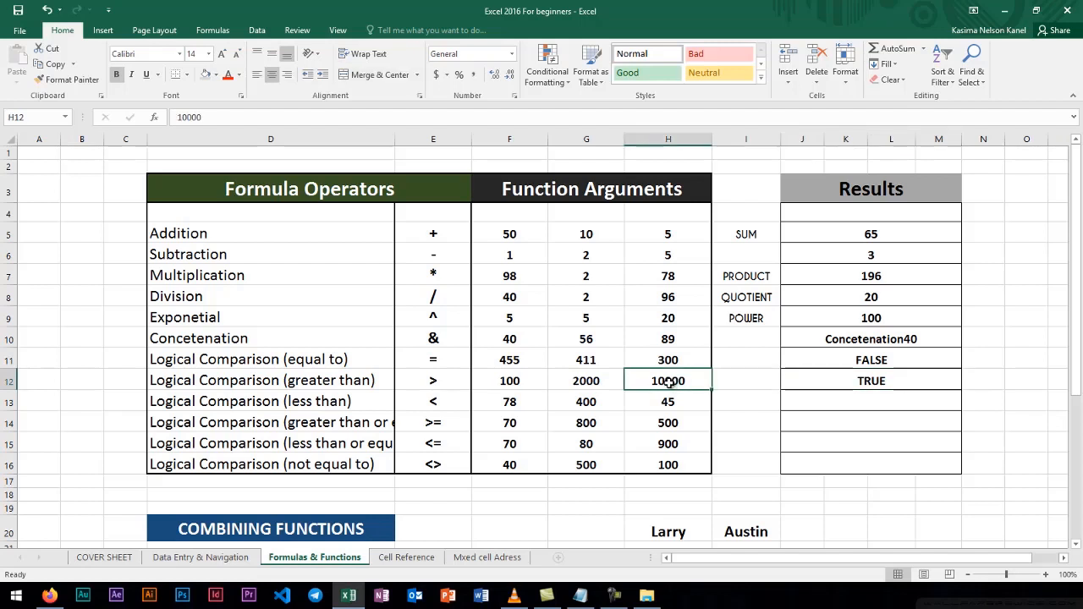
type("20")
key("Return")
type(".")
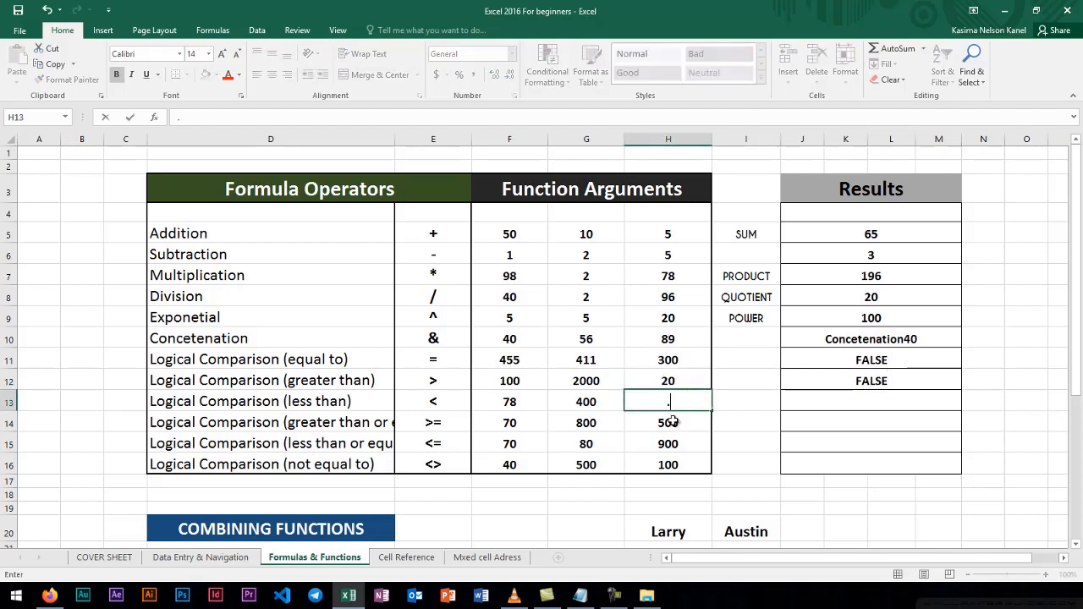
key("BackSpace")
type("45")
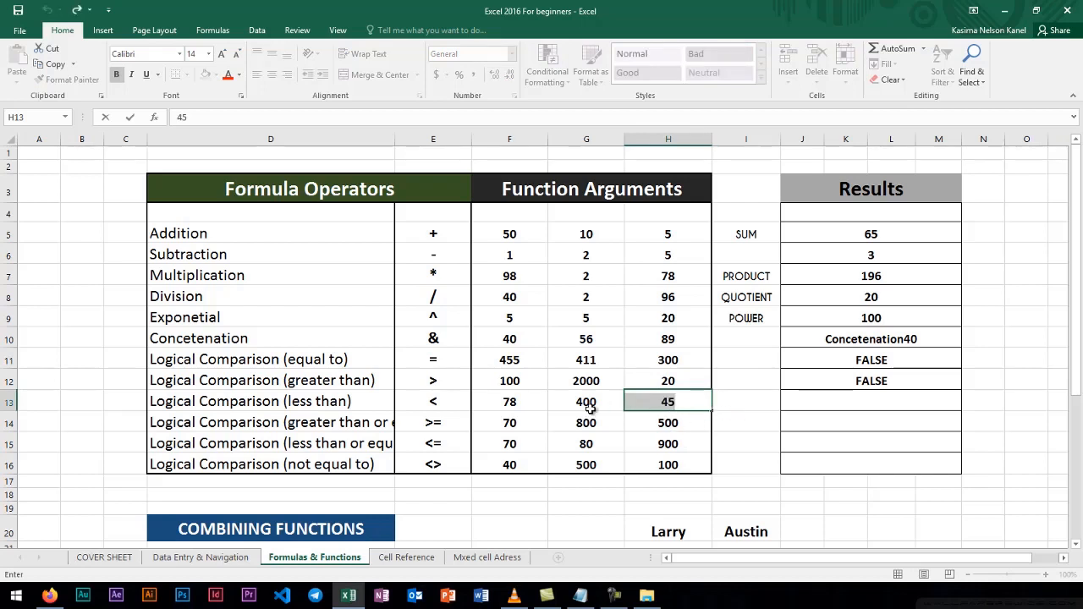
key("Return")
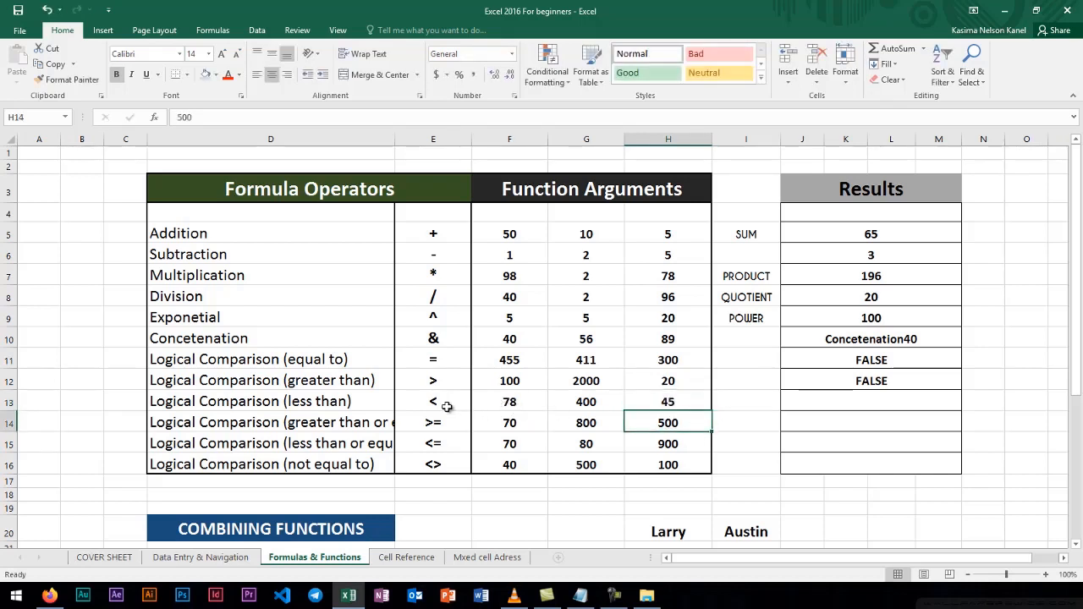
Enter the formula =I20<H20 in J13 to compare the two names above the earnings table.
left_click(845, 402)
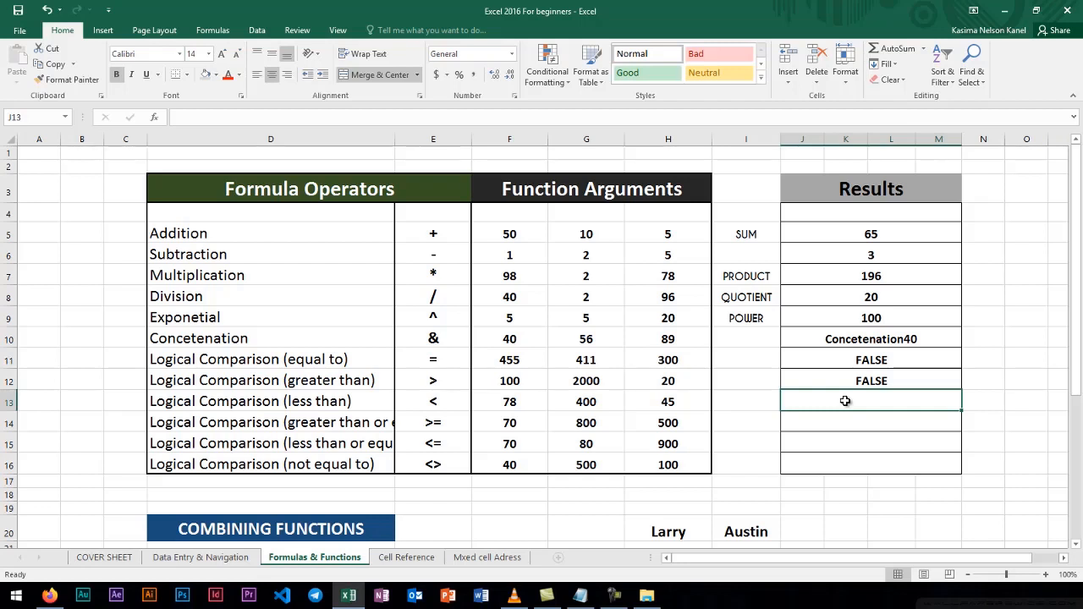
type("=")
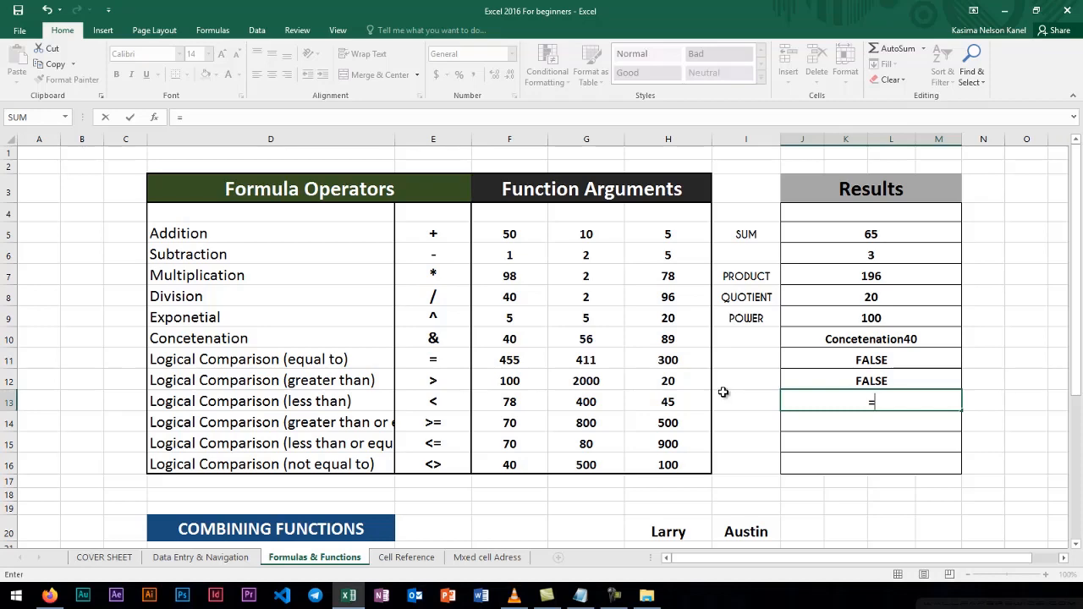
scroll(724, 392, "down", 1)
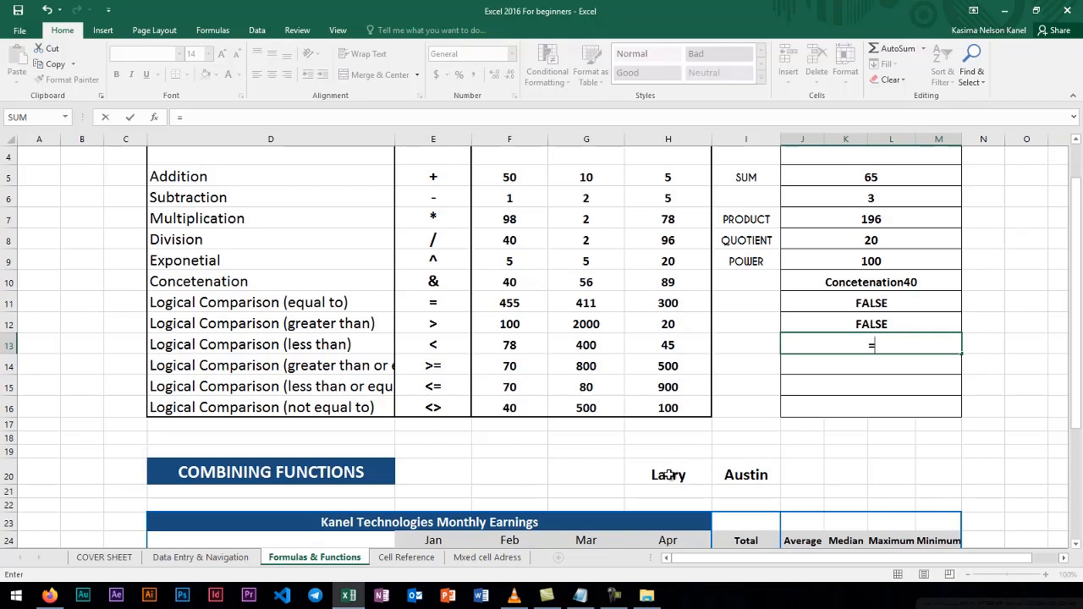
left_click(740, 476)
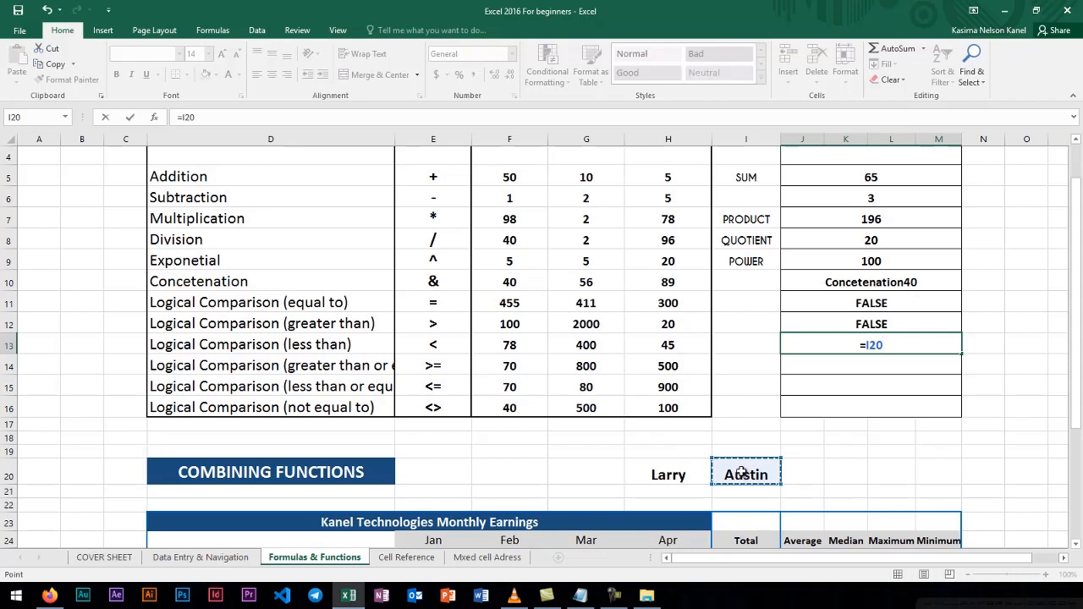
type("<")
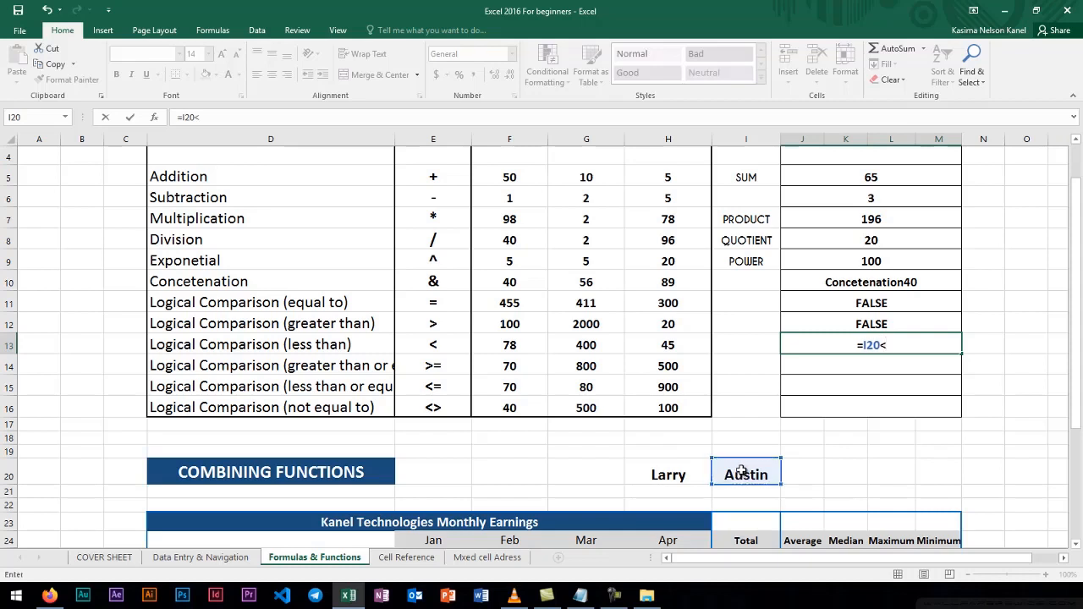
left_click(668, 475)
key("Return")
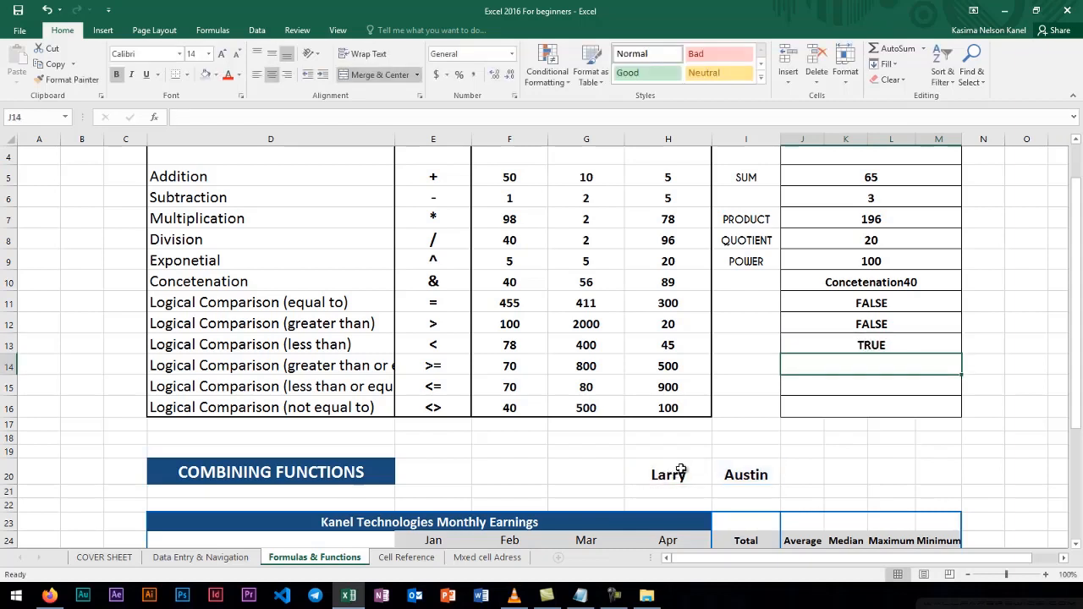
Try replacing the name in H20 with the same name as in I20, and undo the replacement.
left_click(724, 475)
left_click(677, 478)
left_click(724, 475)
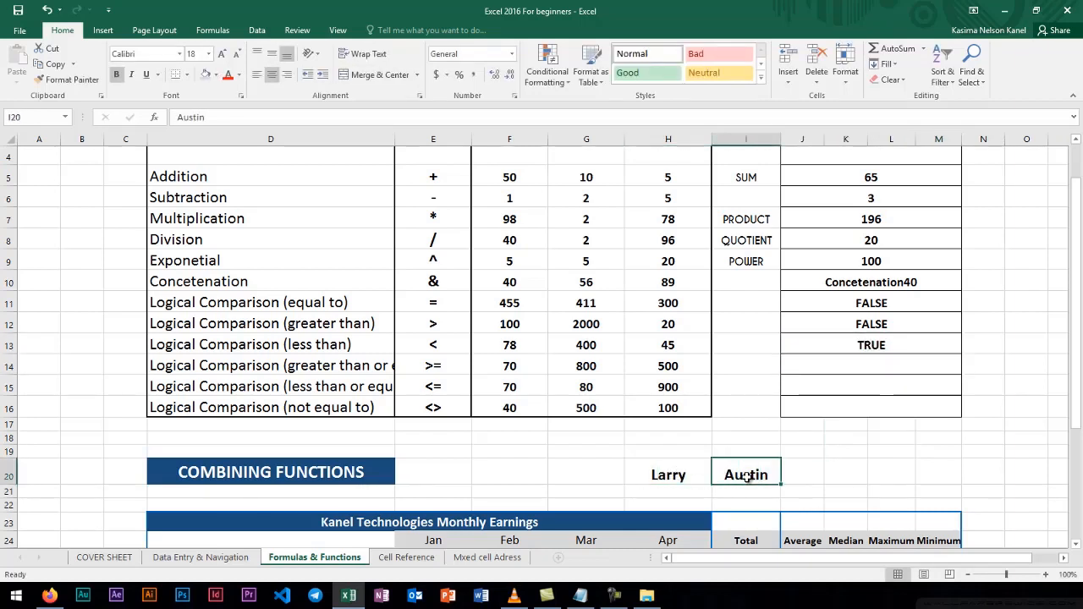
left_click(669, 477)
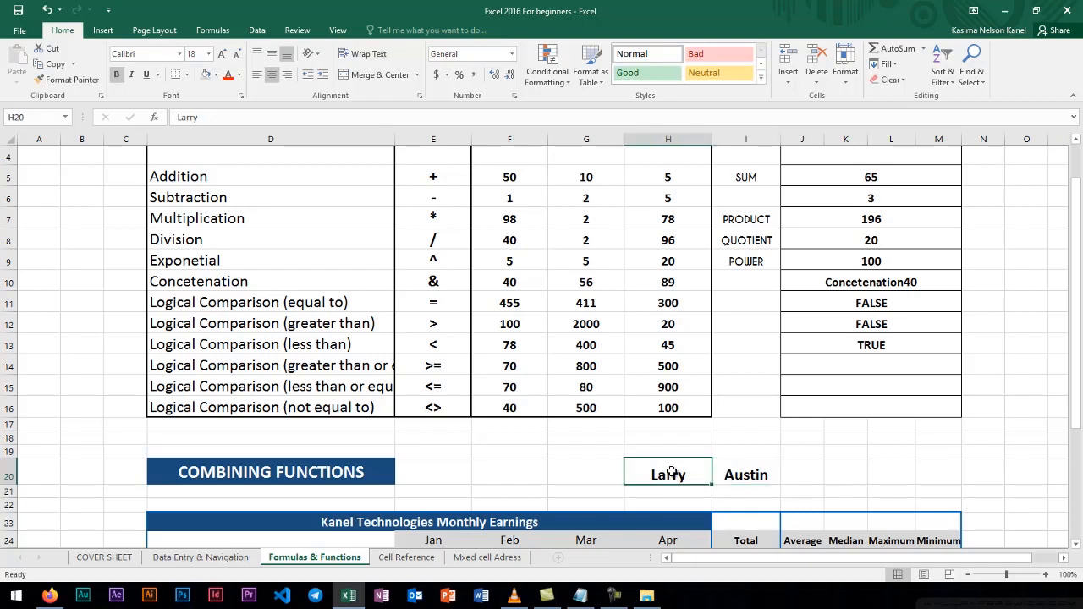
type("aUSTIN")
key("Return")
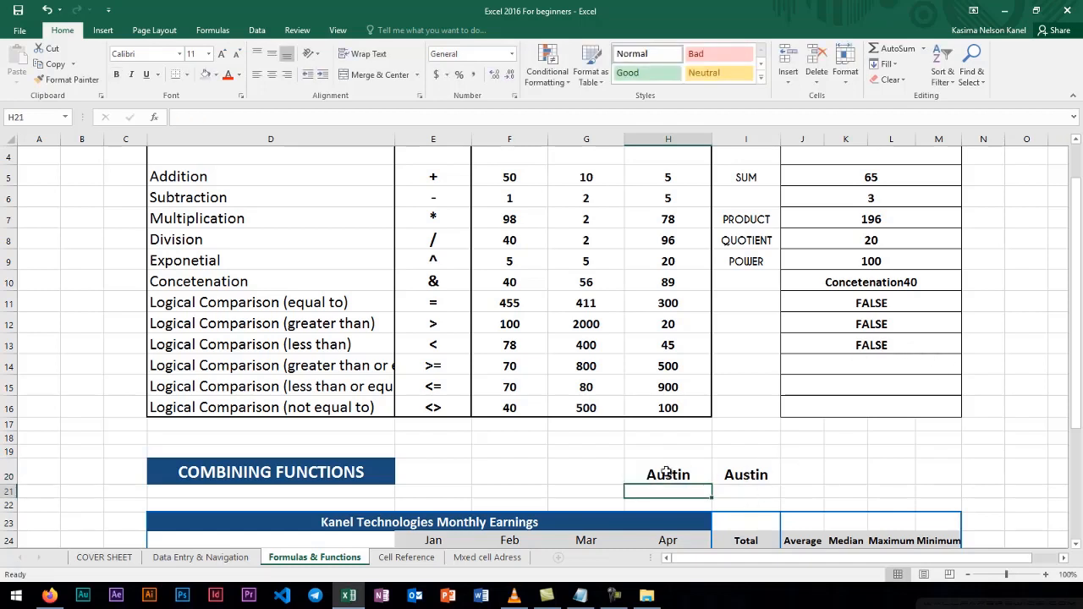
left_click(756, 472)
key("ctrl+z")
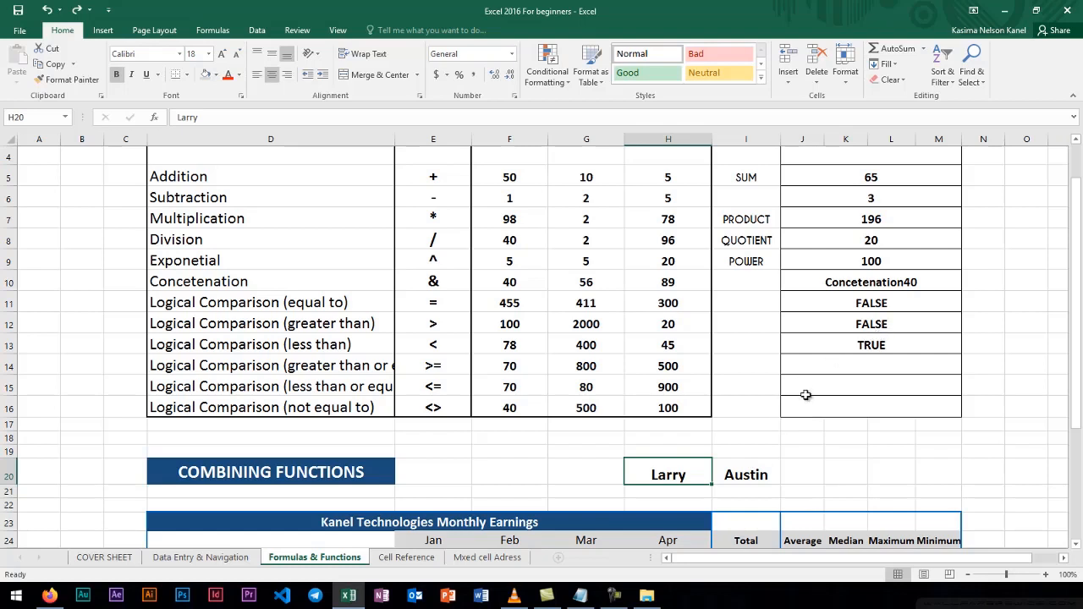
Examine the less-than formula in J13 and the name cells H20 and I20 it references.
left_click(849, 342)
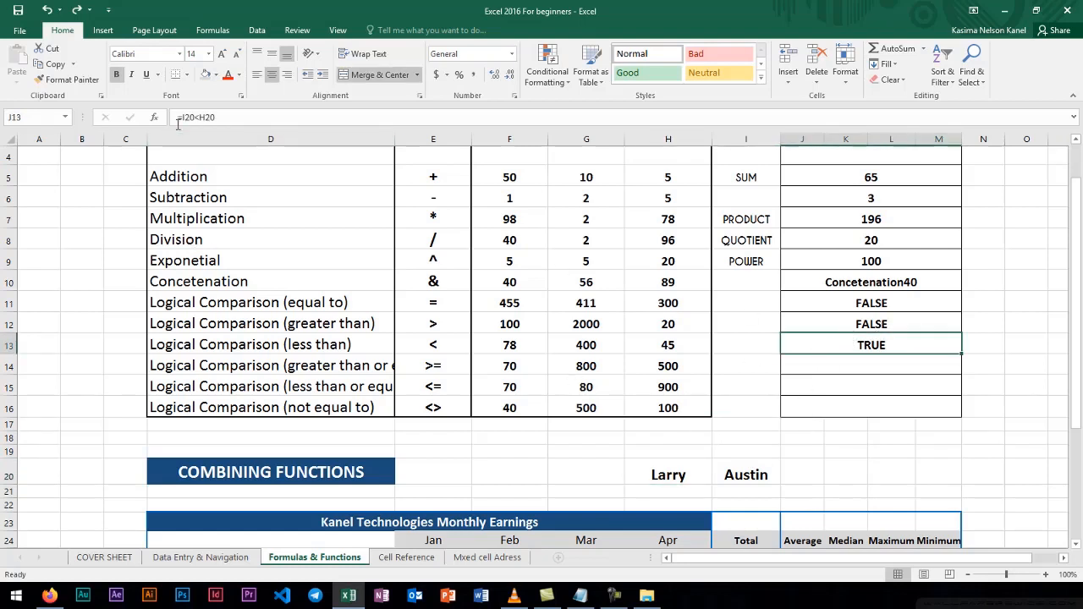
left_click(735, 477)
left_click(834, 345)
double_click(834, 345)
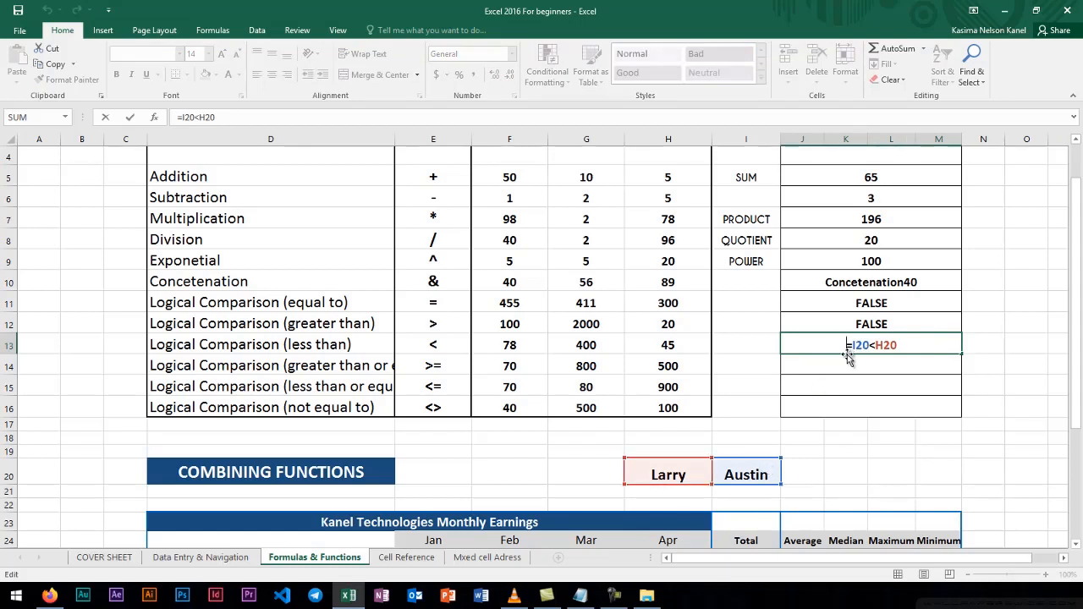
key("Return")
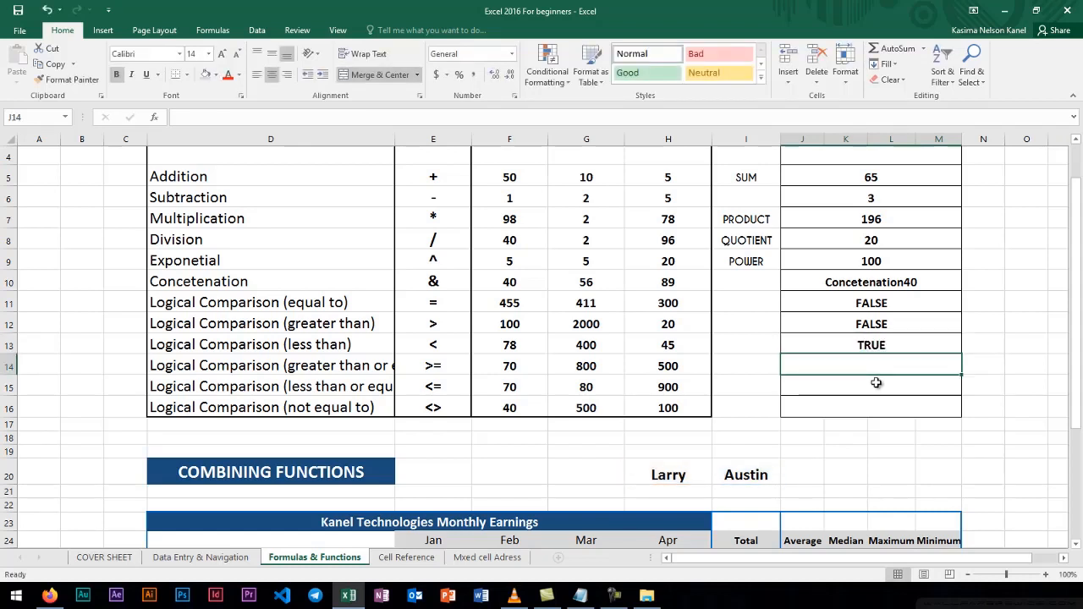
left_click(740, 476)
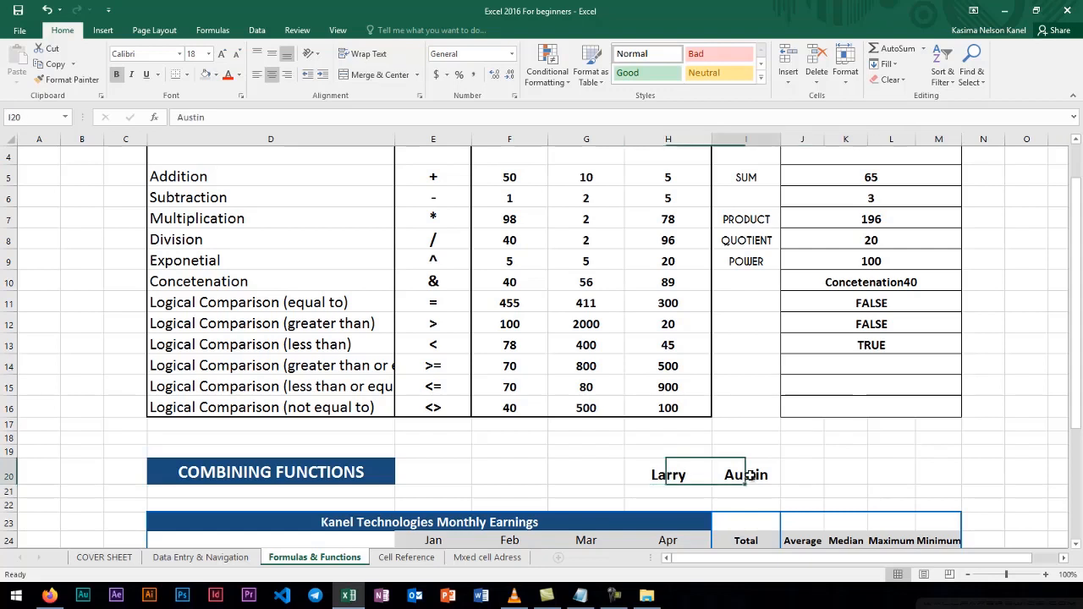
left_click(864, 346)
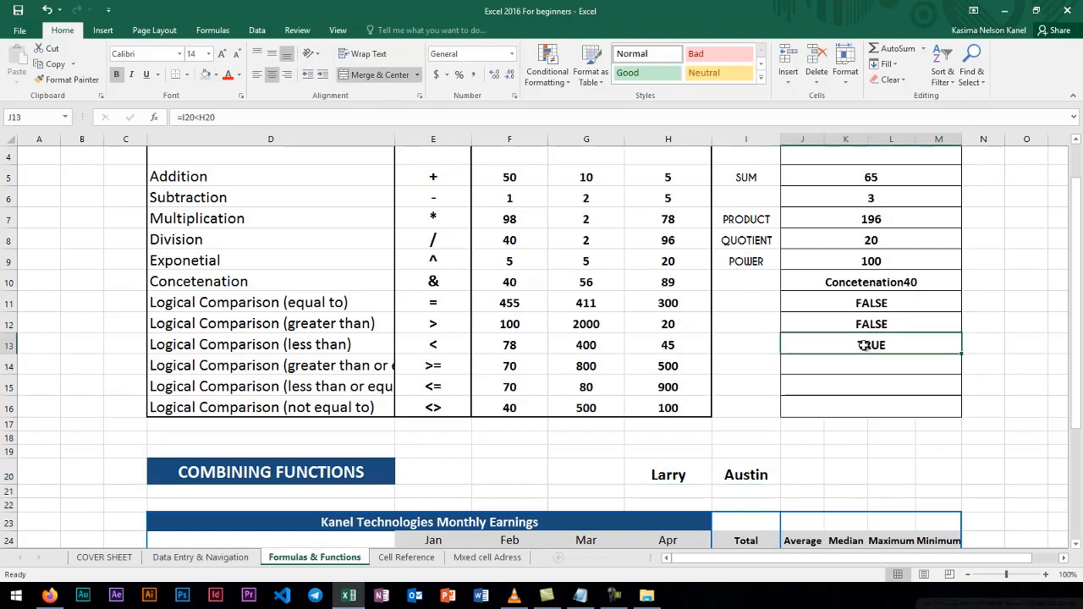
double_click(872, 346)
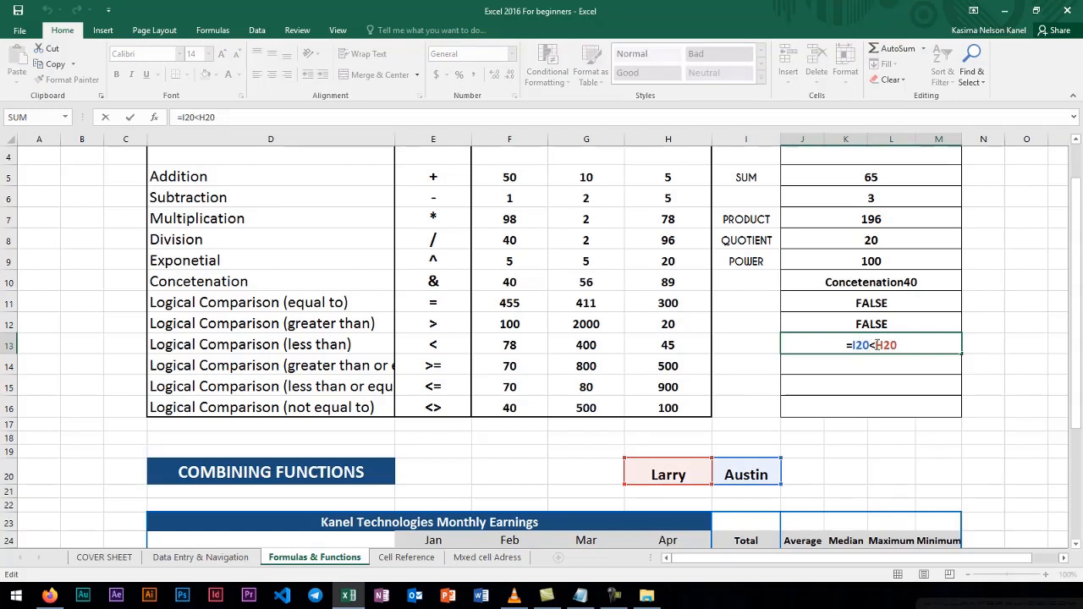
key("Return")
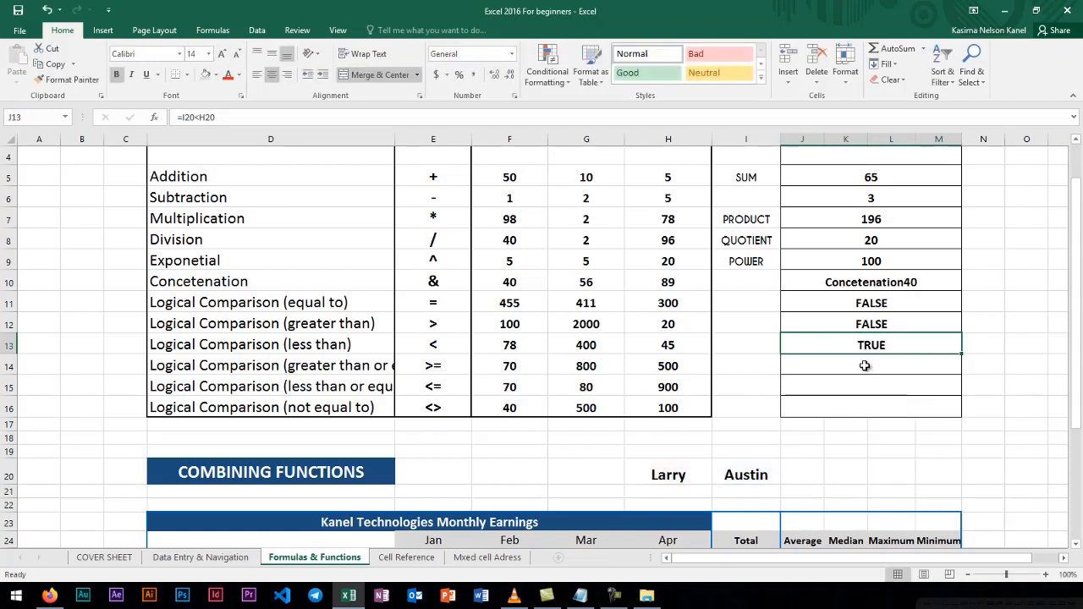
Replace the less-than result in J13 with the formula =H13<F13.
left_click(871, 347)
key("Delete")
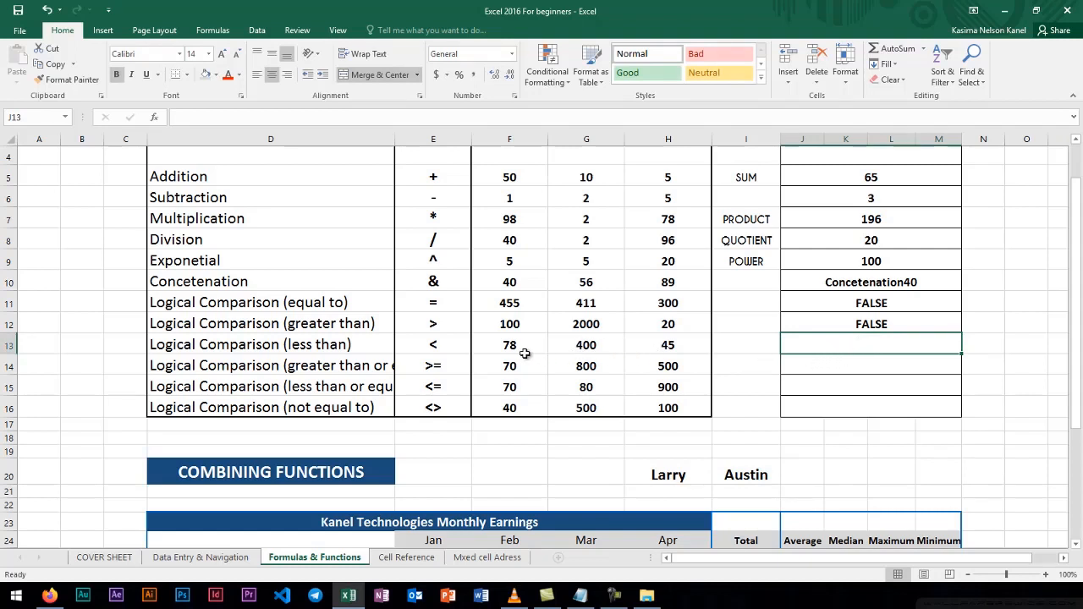
type("=")
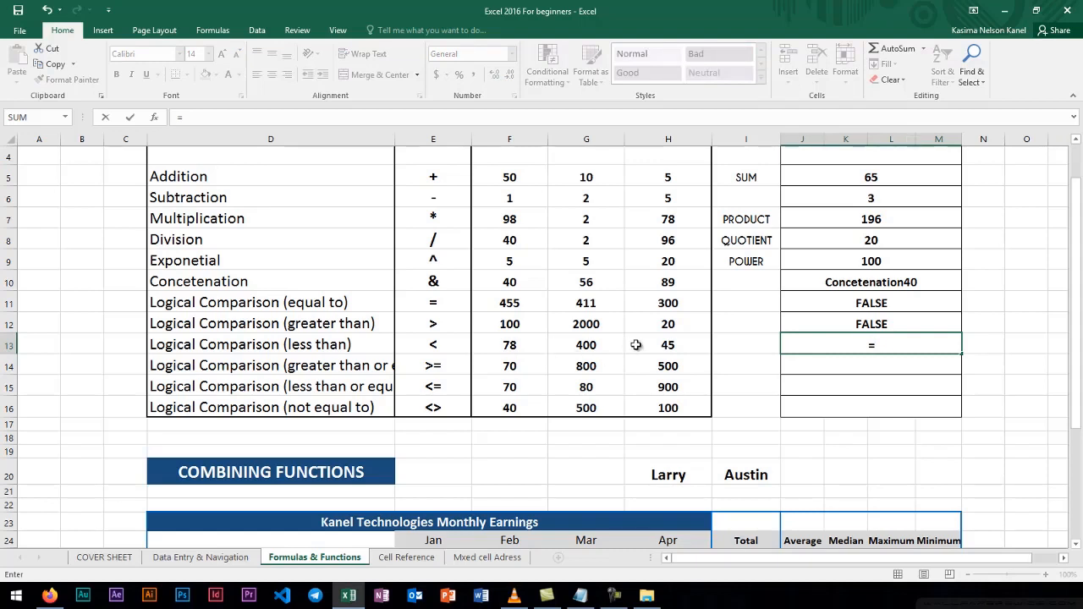
left_click(668, 345)
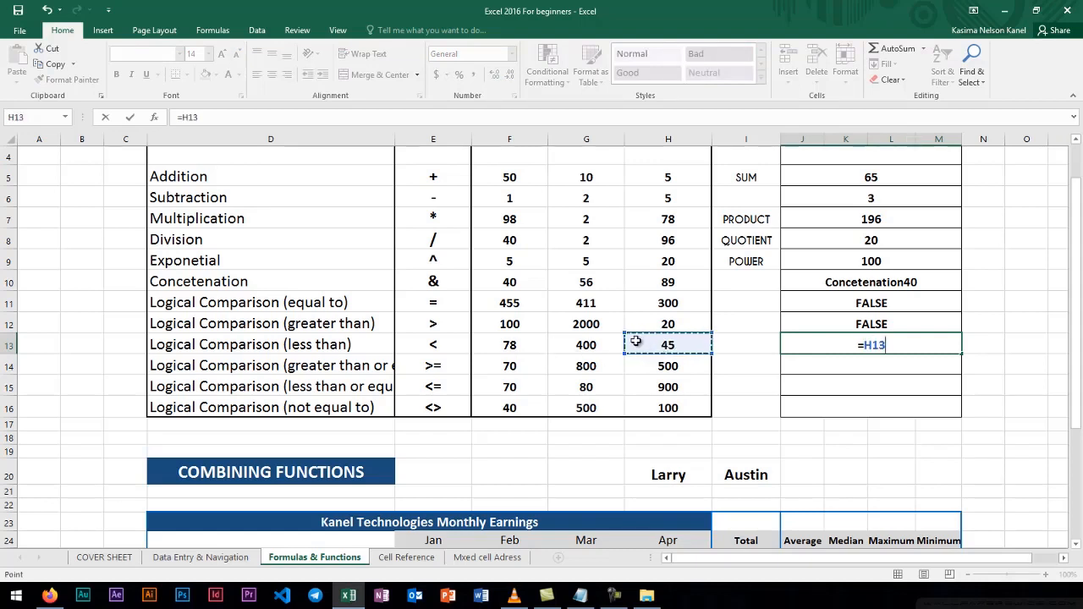
type("<")
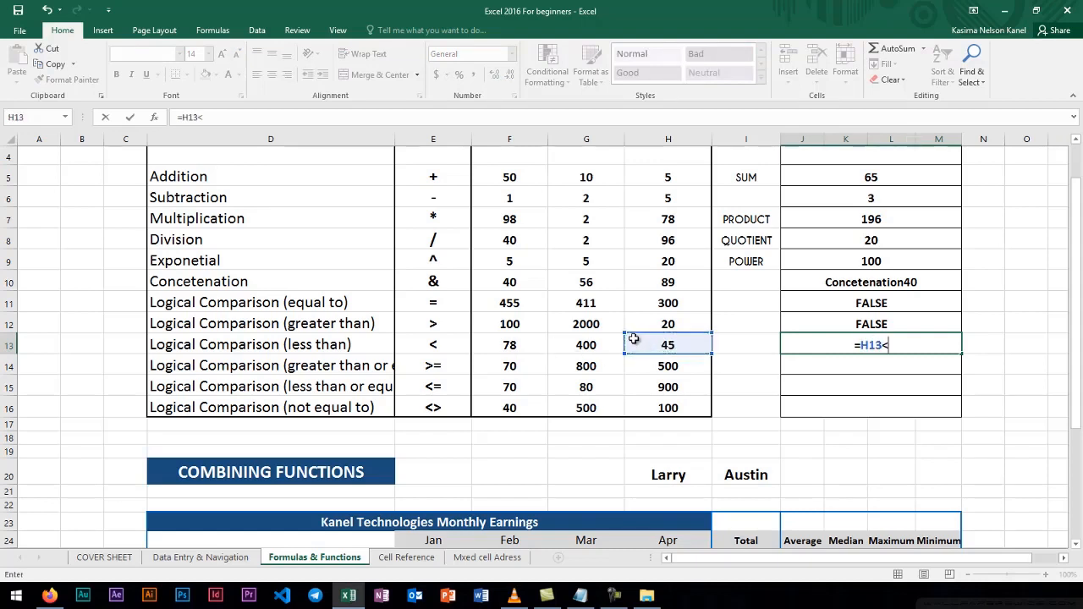
left_click(509, 349)
key("Return")
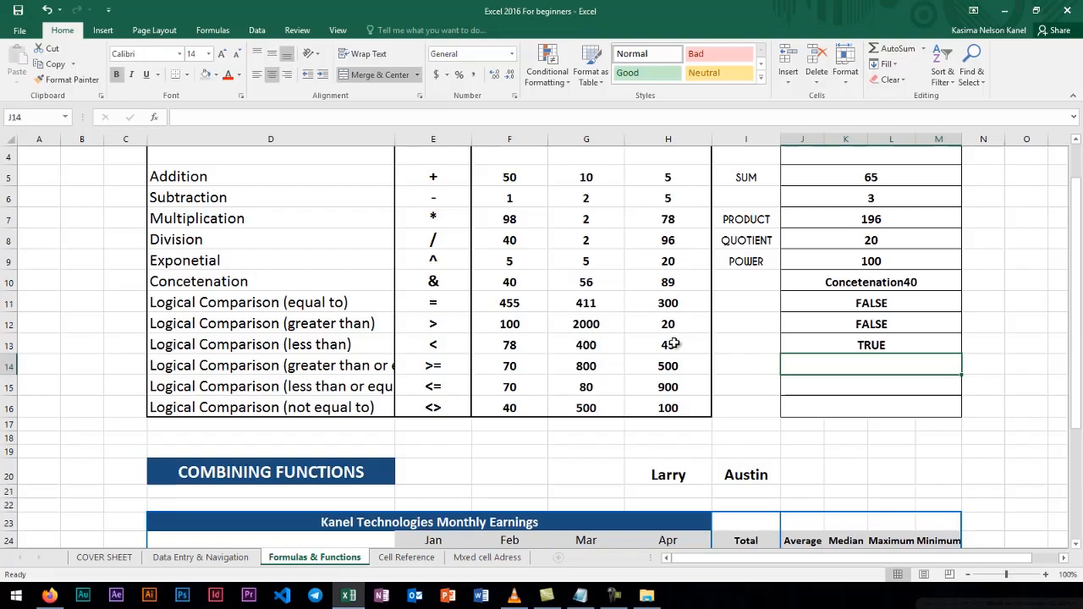
Widen column D to fit the full "greater than or equal to" label.
left_click(669, 345)
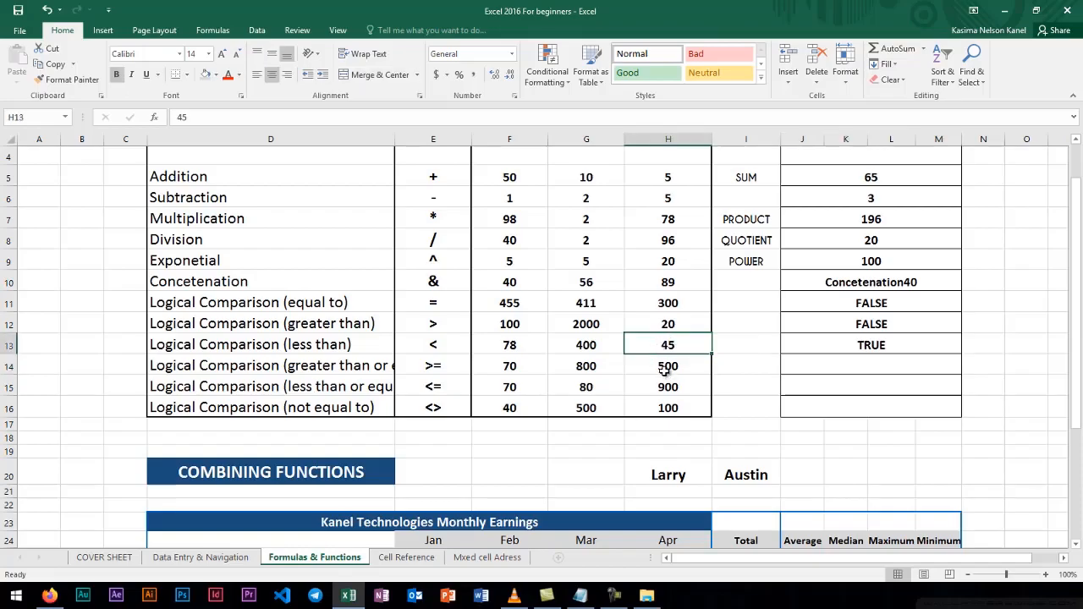
left_click(813, 366)
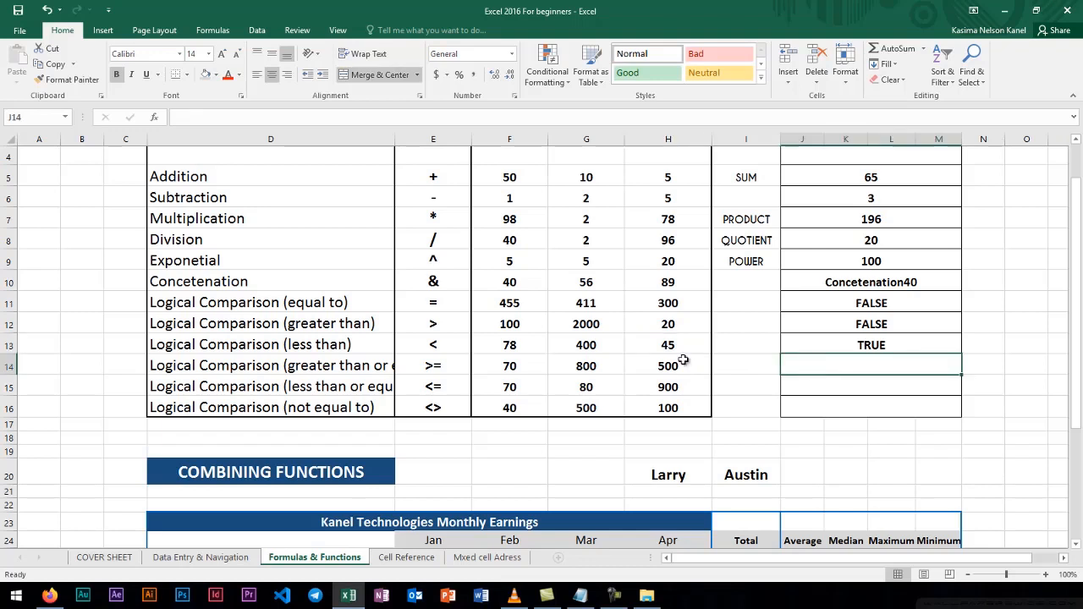
left_click_drag(395, 141, 450, 144)
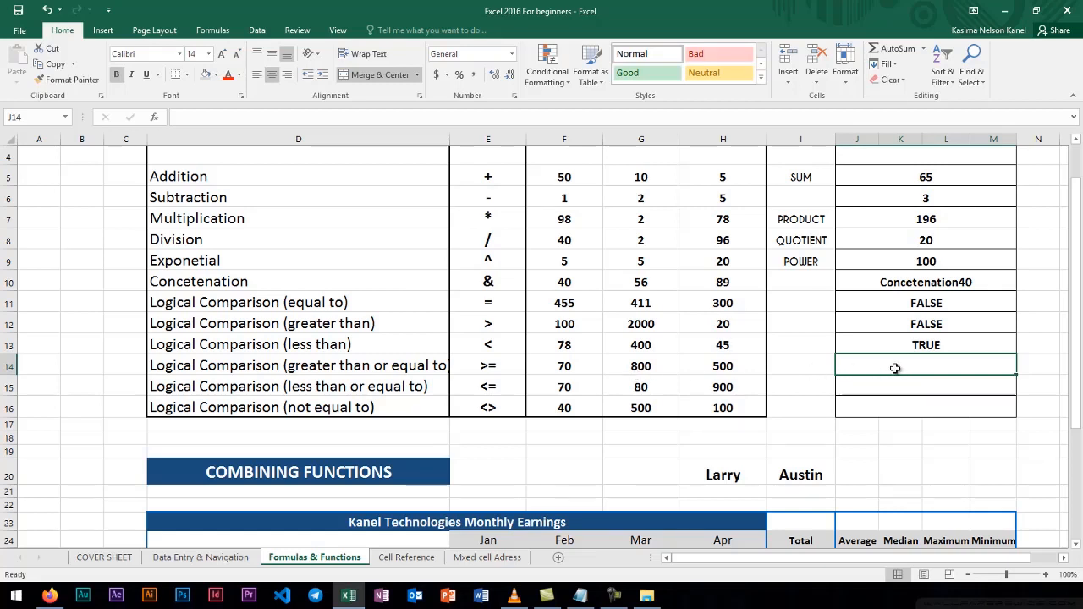
Enter the formula =G14>=F14 in J14 as the greater-than-or-equal comparison.
type("=")
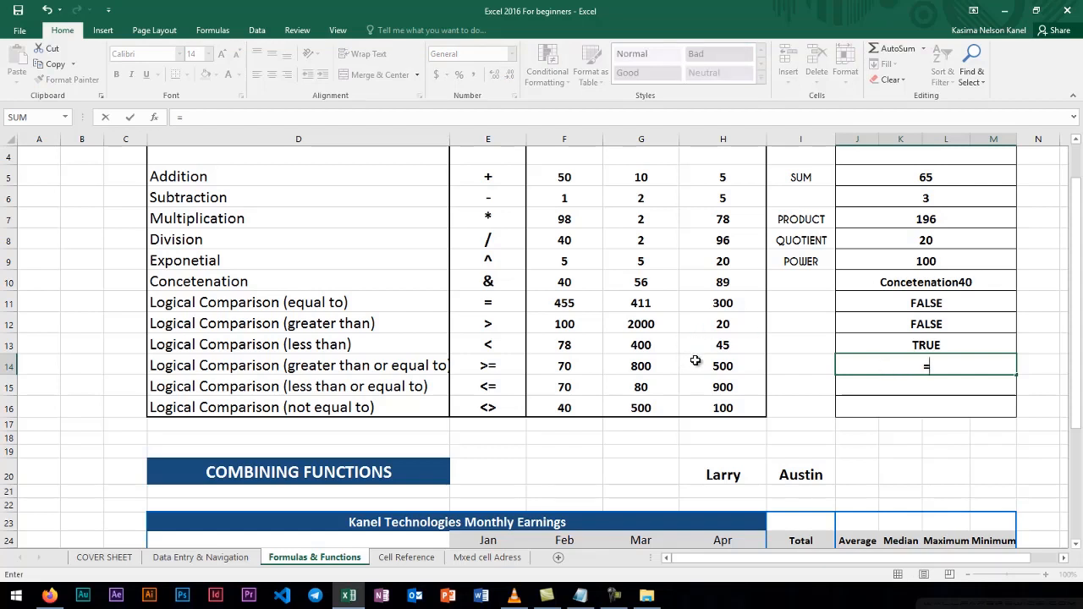
left_click(656, 366)
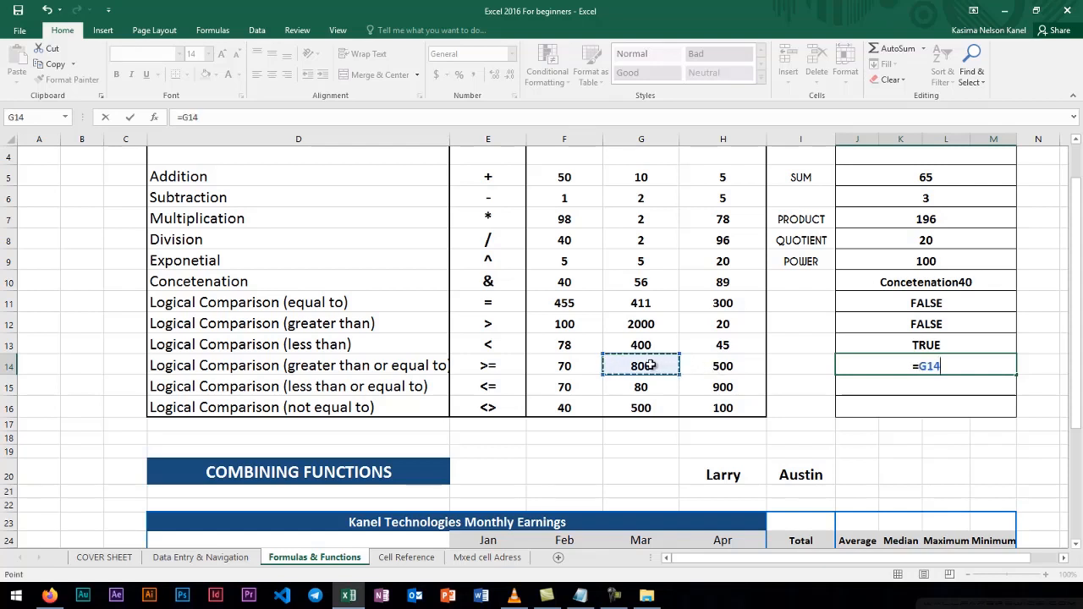
type(">=")
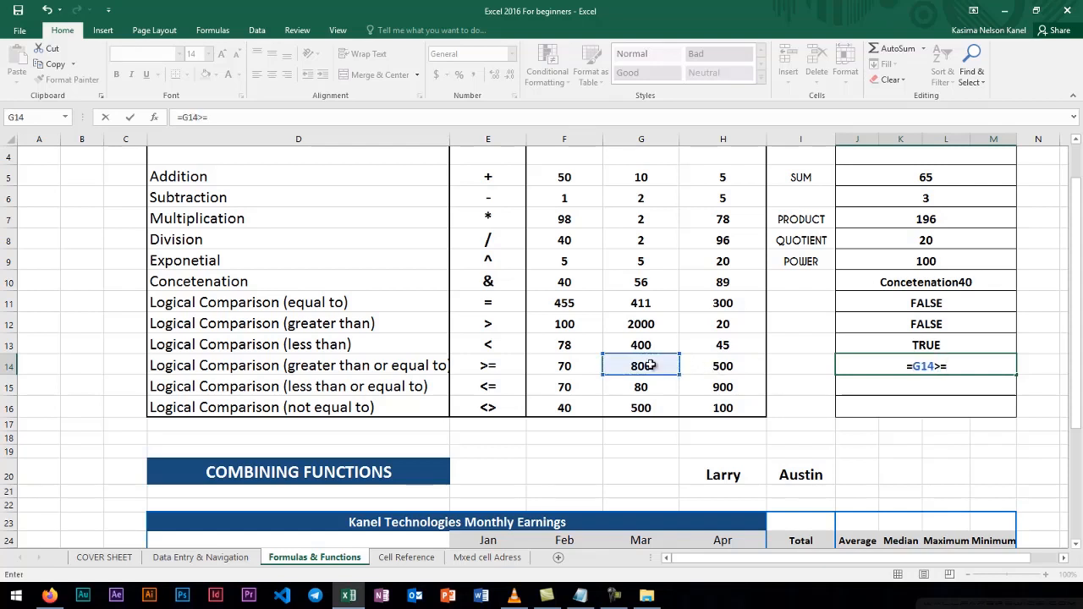
left_click(562, 367)
key("Return")
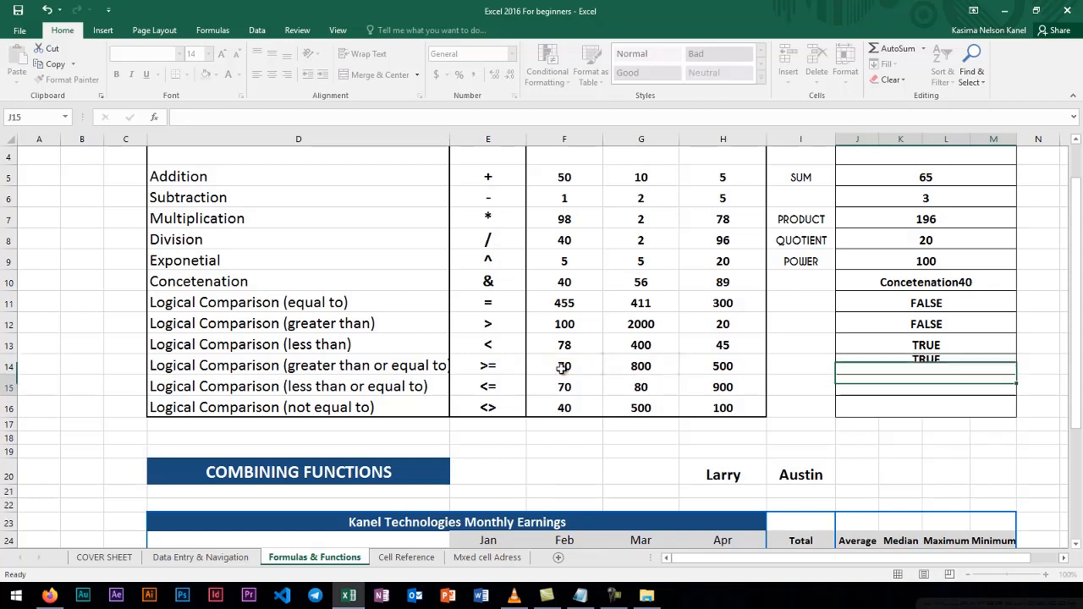
Change the value in F14 to 900 to test the greater-than-or-equal comparison against G14.
left_click(640, 365)
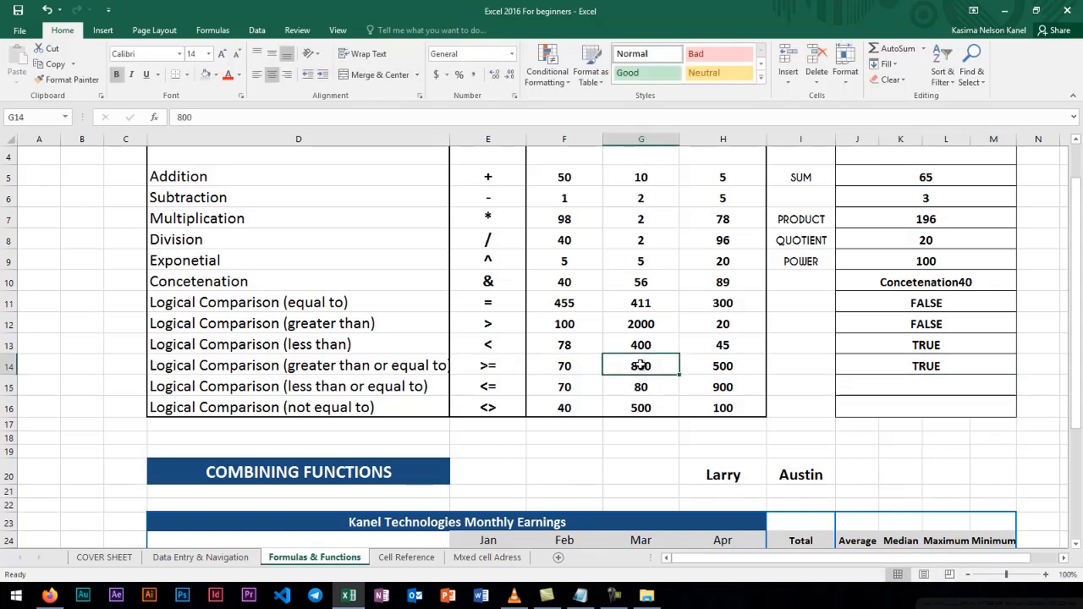
left_click(581, 369)
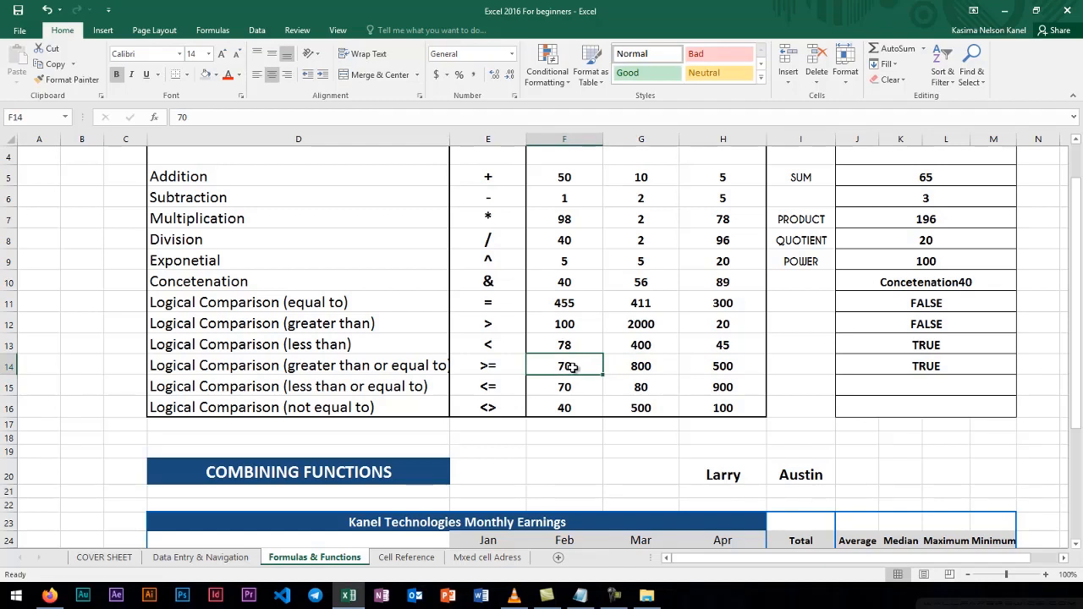
type("900")
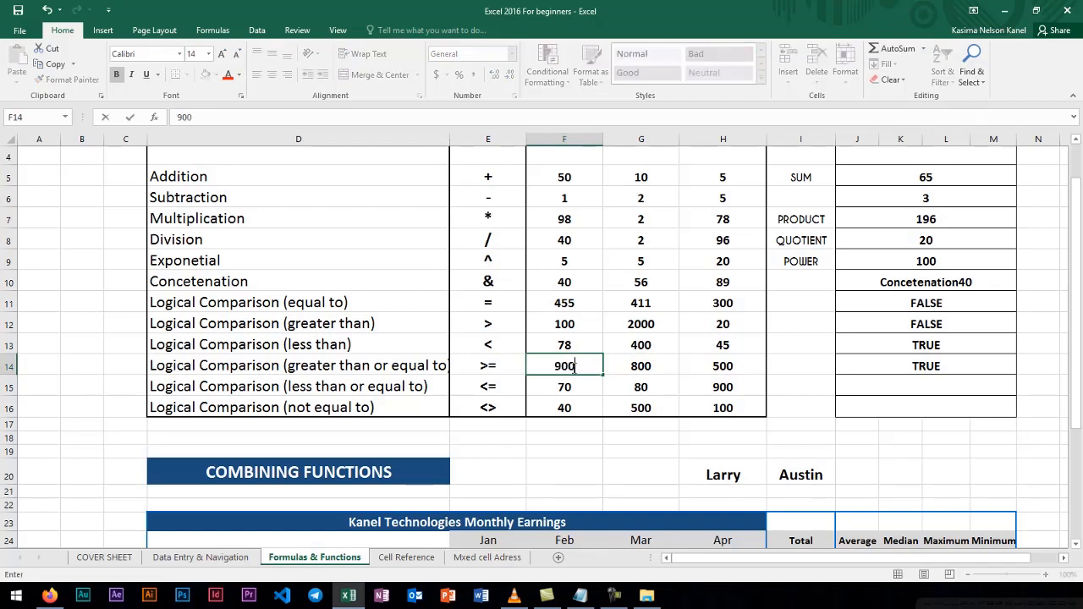
key("Return")
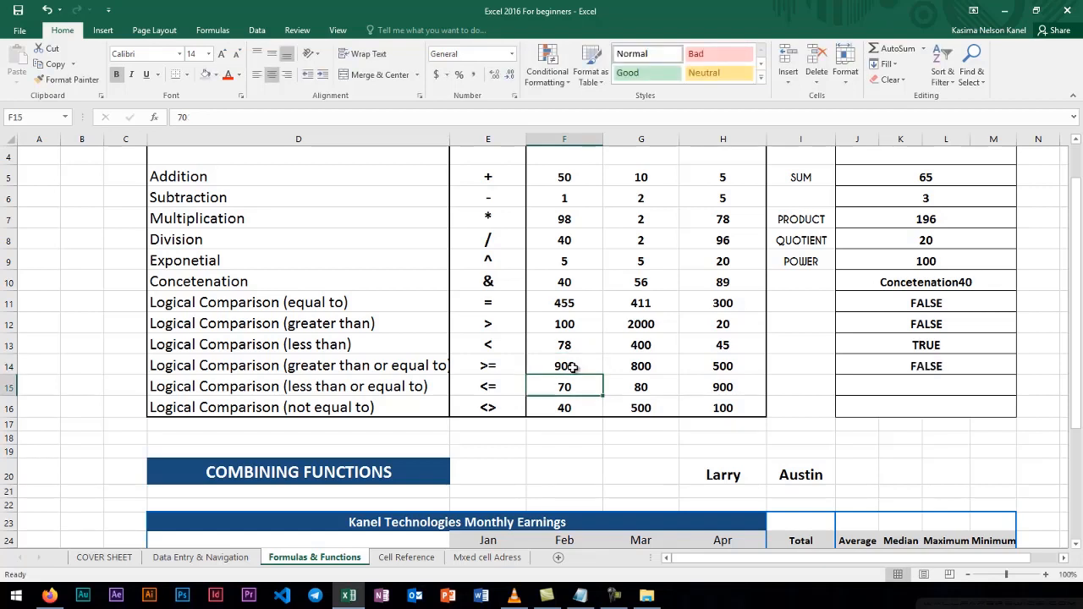
Set F14 to 800 so that it equals the G14 value in the greater-than-or-equal comparison.
left_click(631, 366)
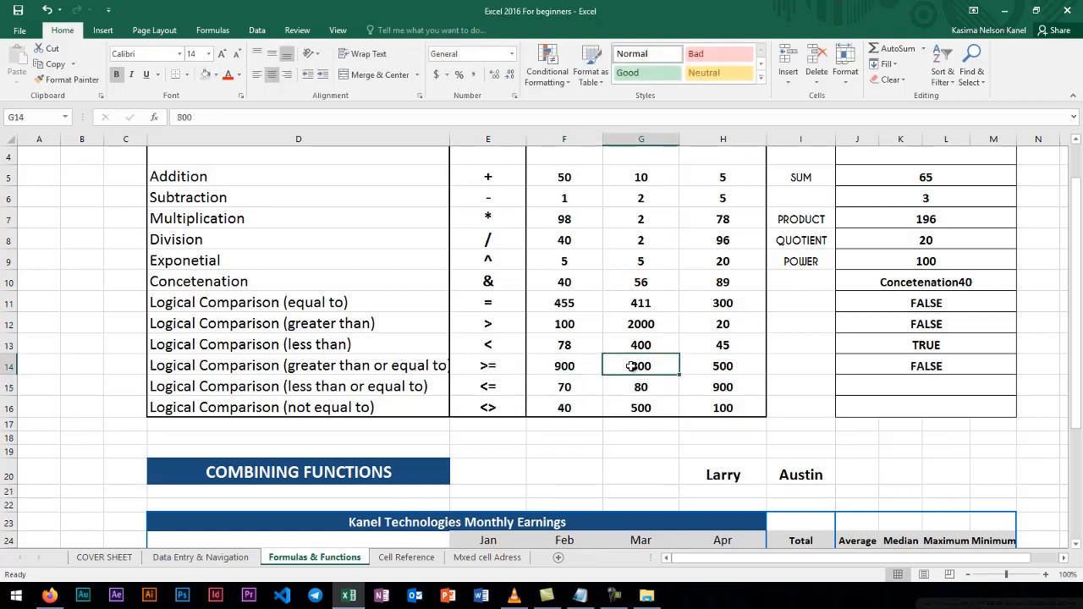
left_click(565, 366)
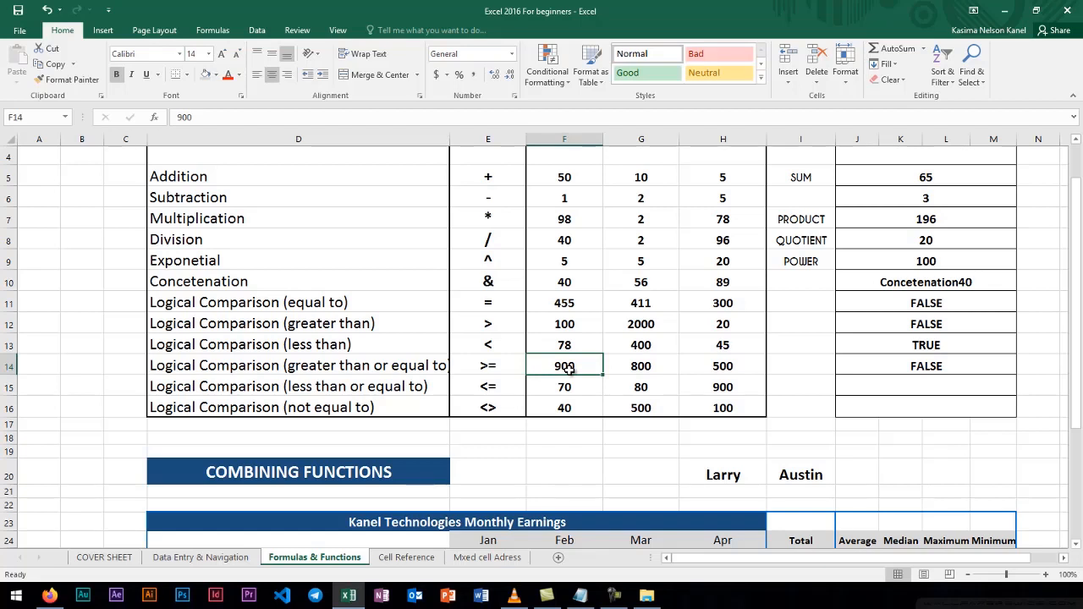
key("BackSpace")
type("800")
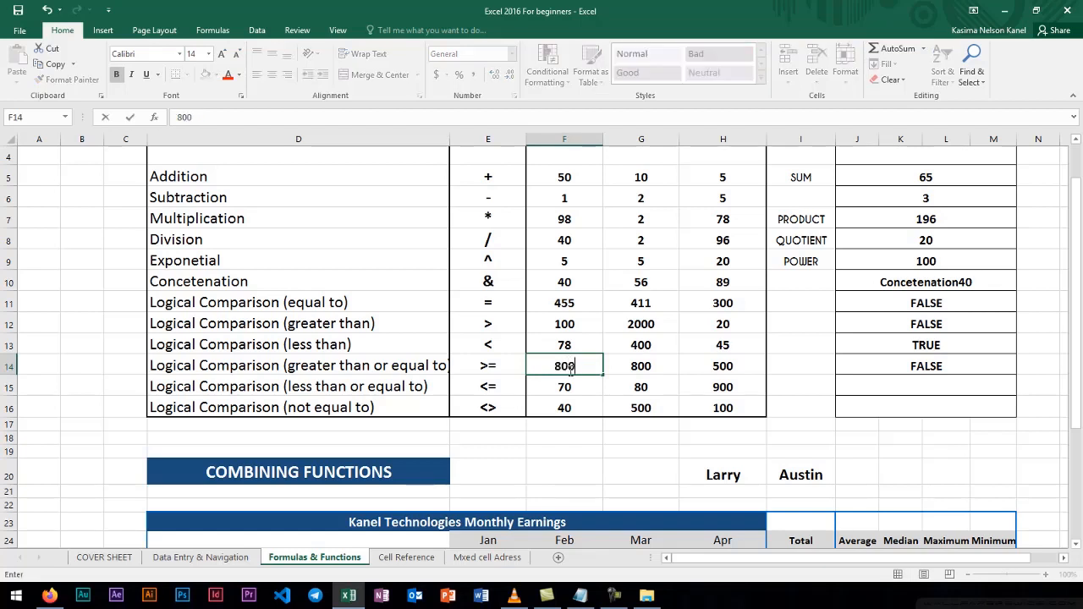
key("Return")
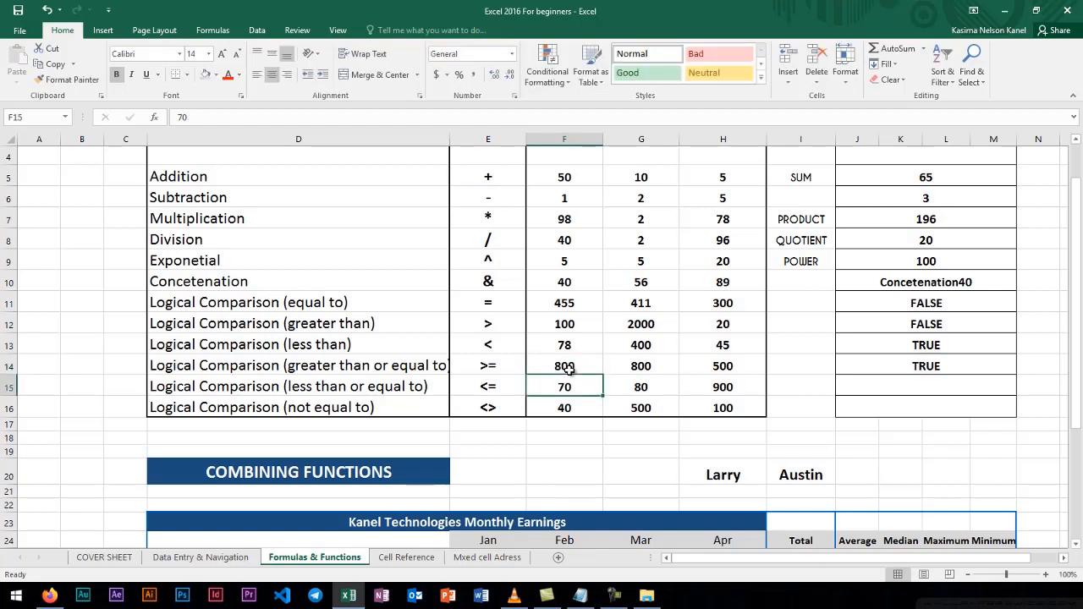
Set F14 to 50 and review G14 and the greater-than-or-equal formula in J14.
left_click(567, 369)
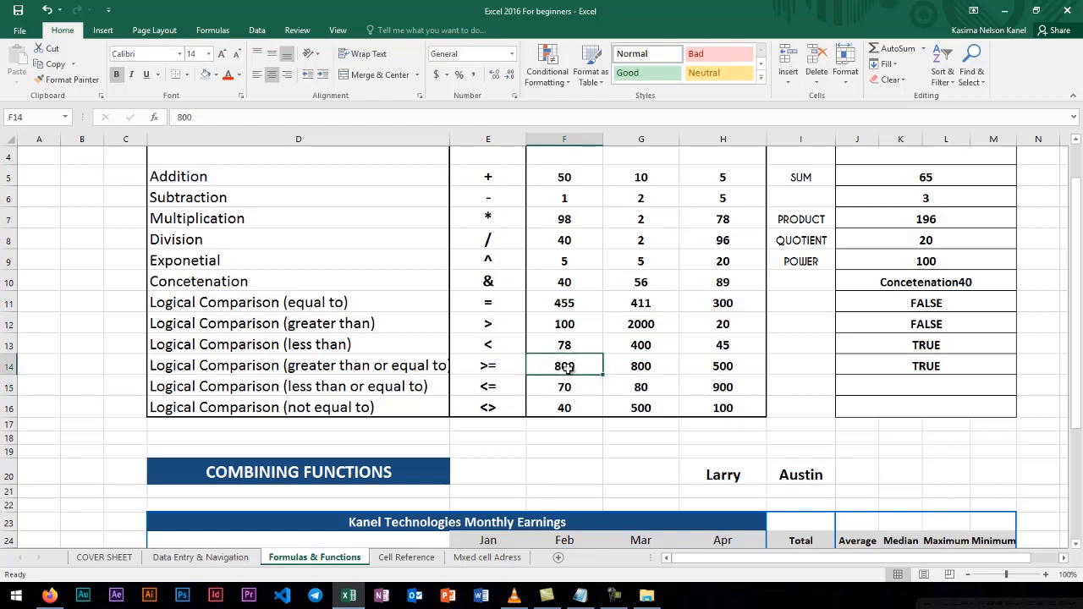
type("50")
key("Return")
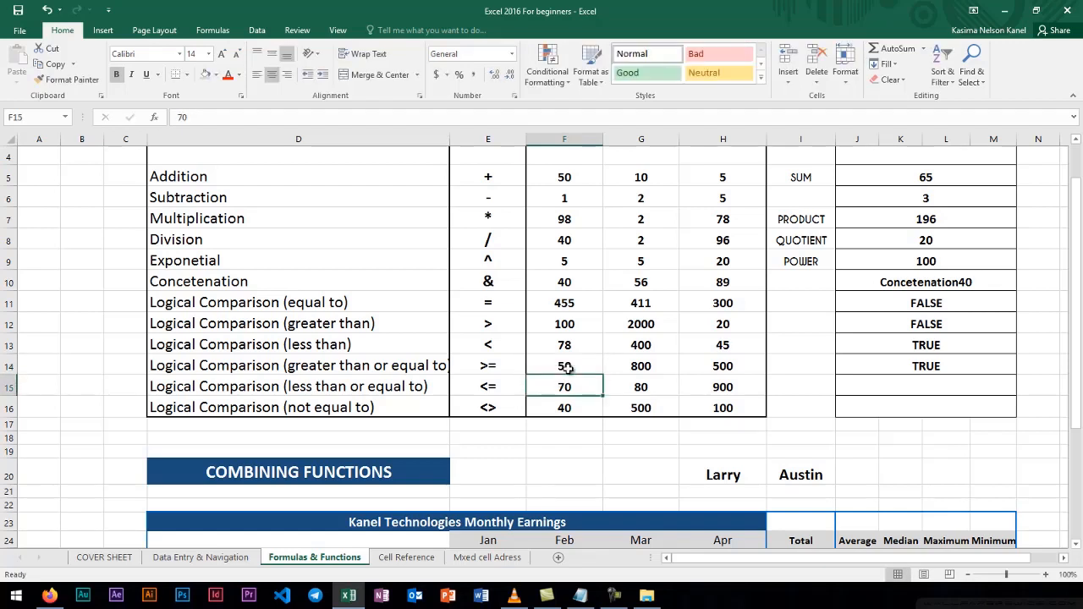
left_click(639, 364)
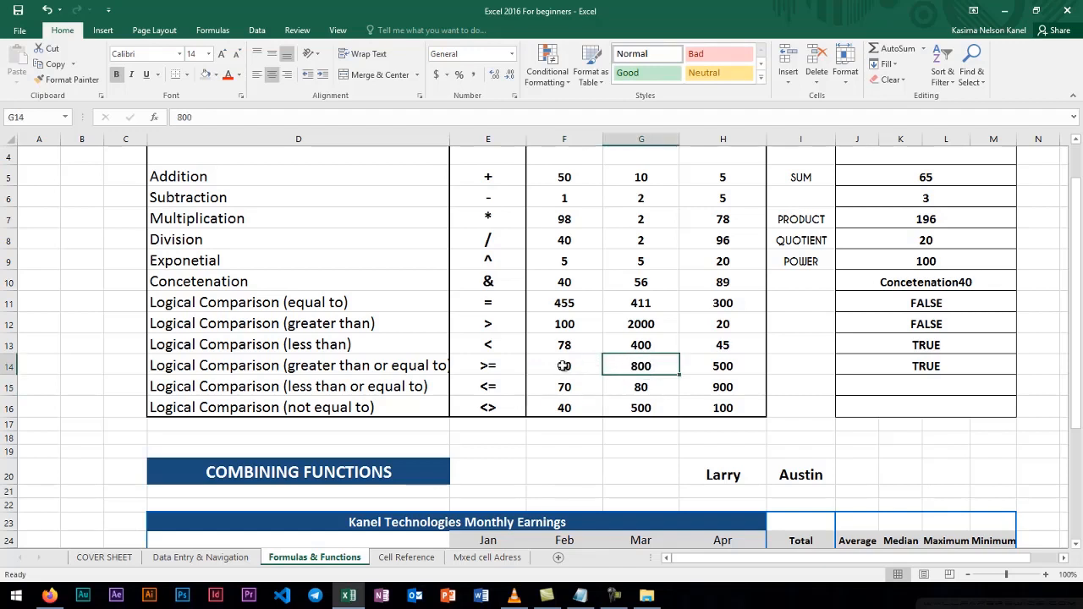
left_click(893, 366)
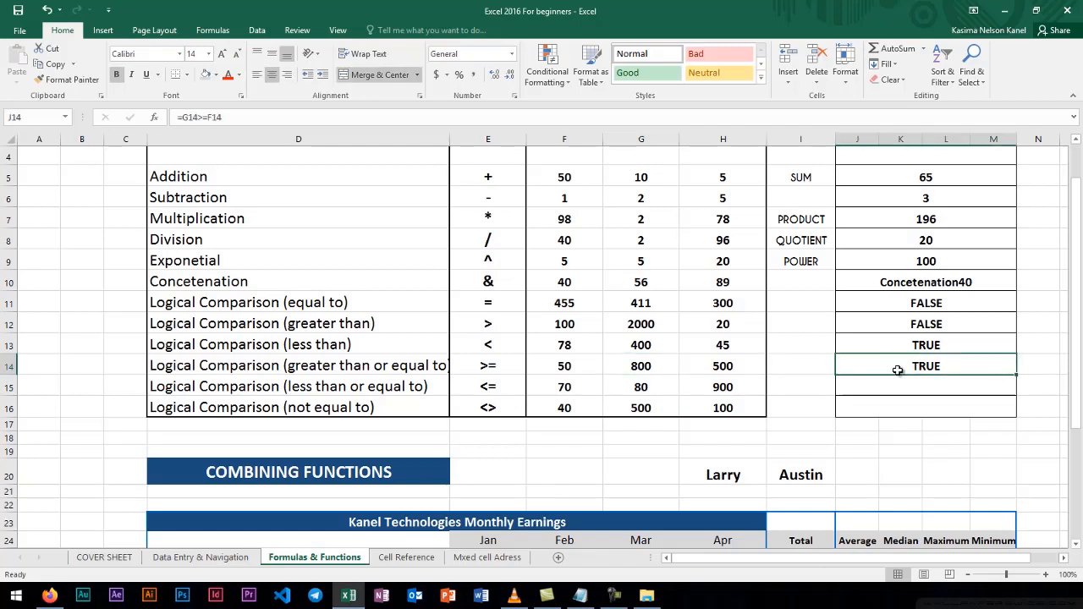
left_click(562, 364)
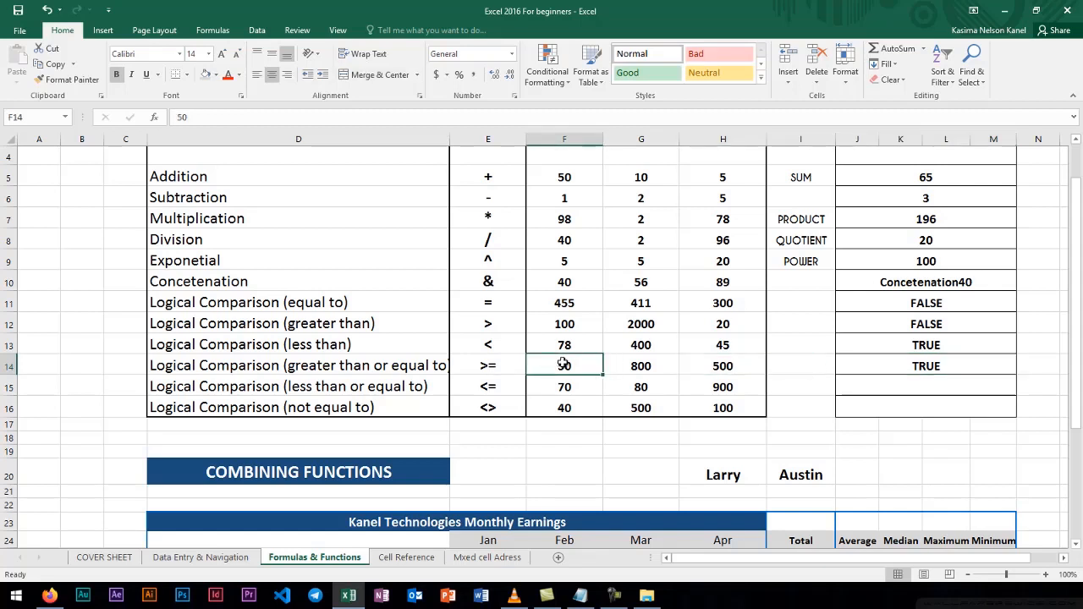
Enter the formula =G15<=H15 in J15 as the less-than-or-equal comparison.
left_click(889, 389)
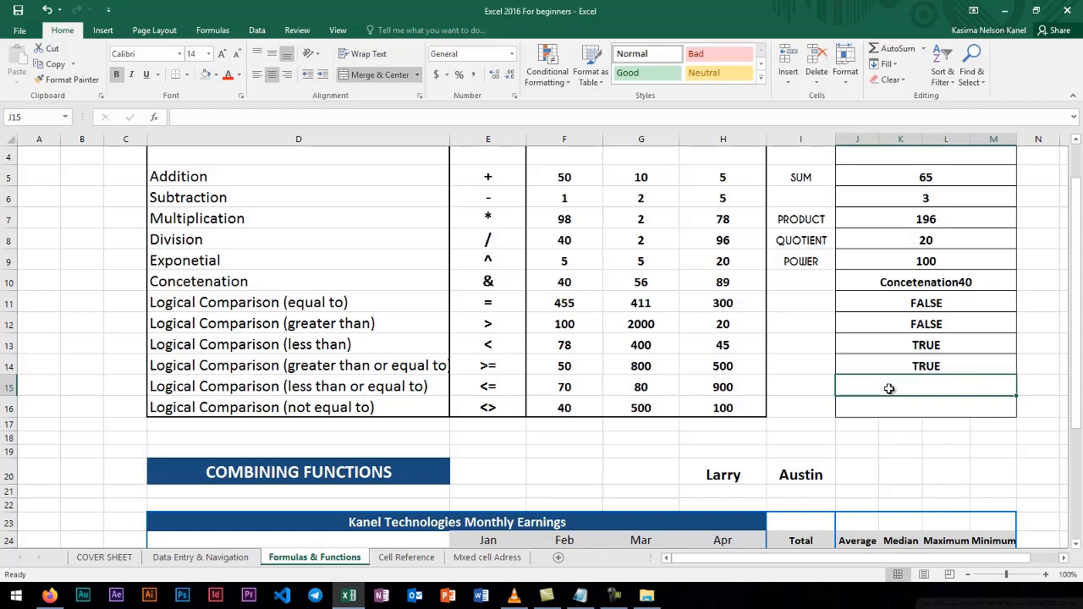
type("=")
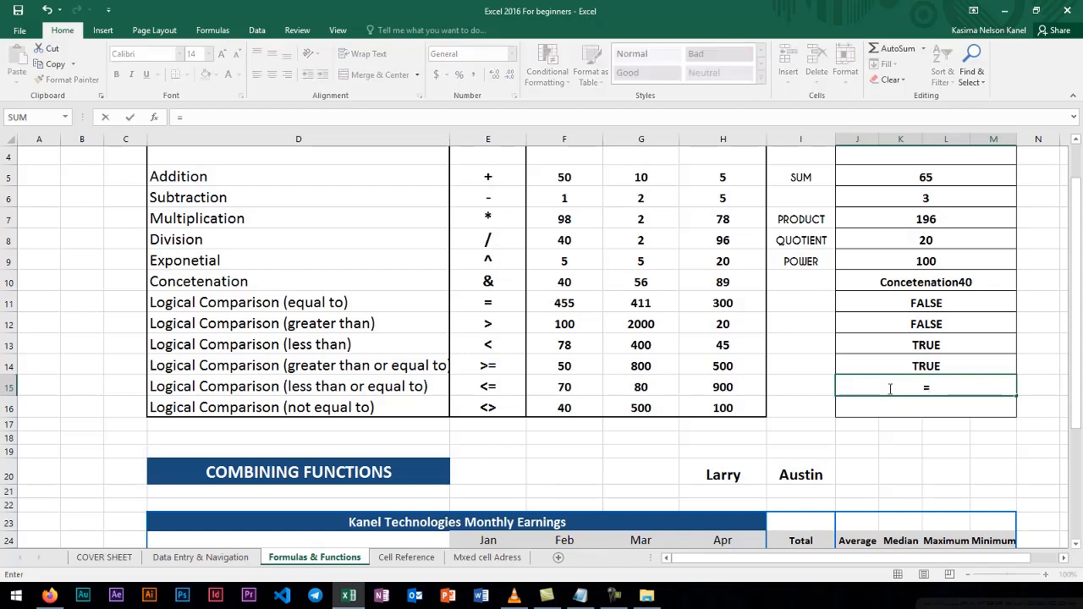
left_click(639, 390)
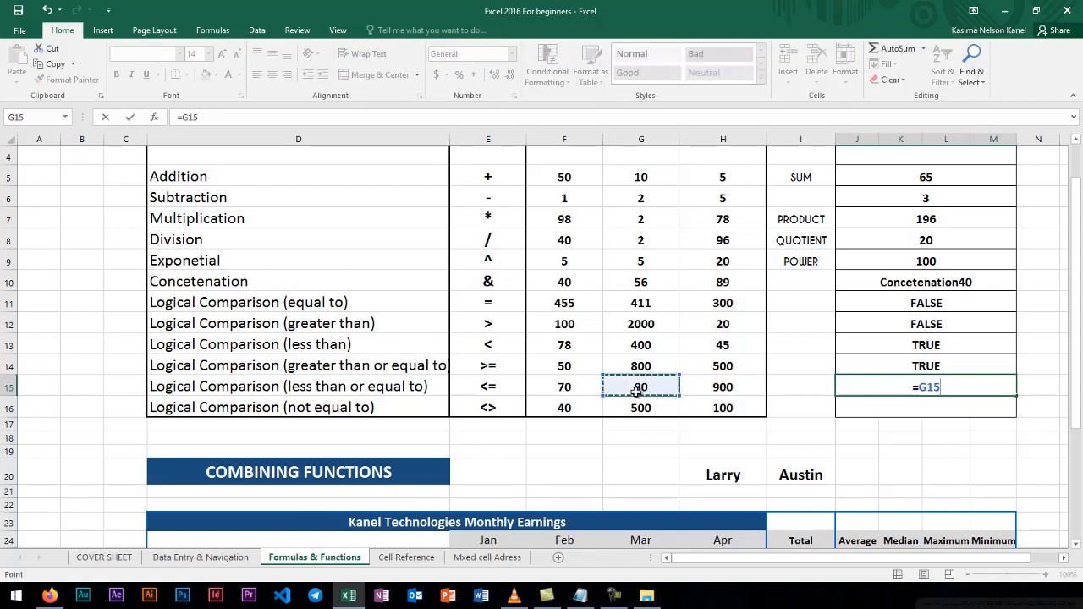
type("<=")
left_click(712, 388)
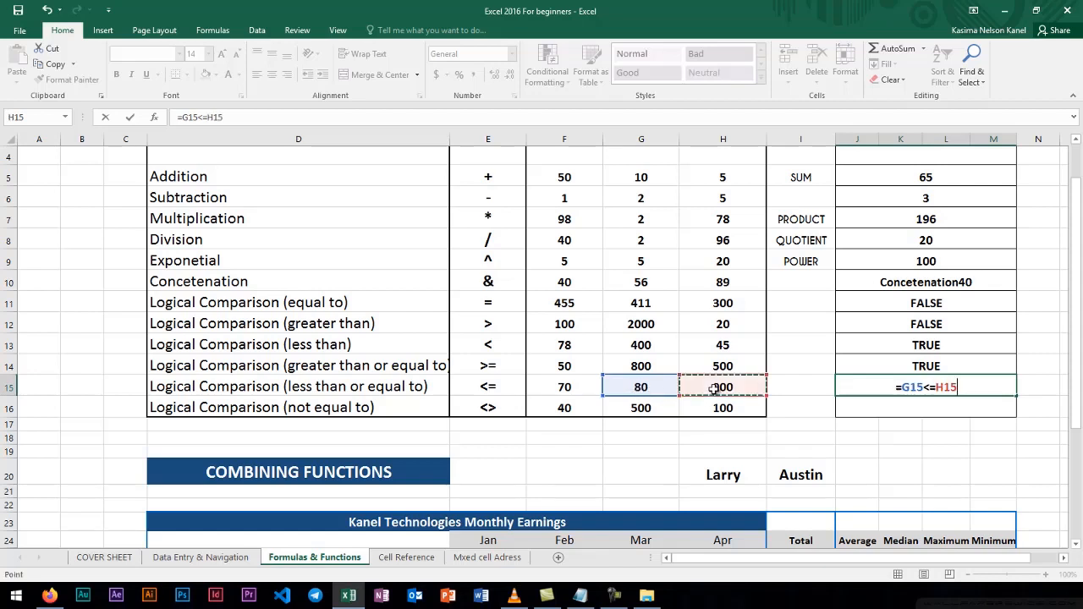
key("Return")
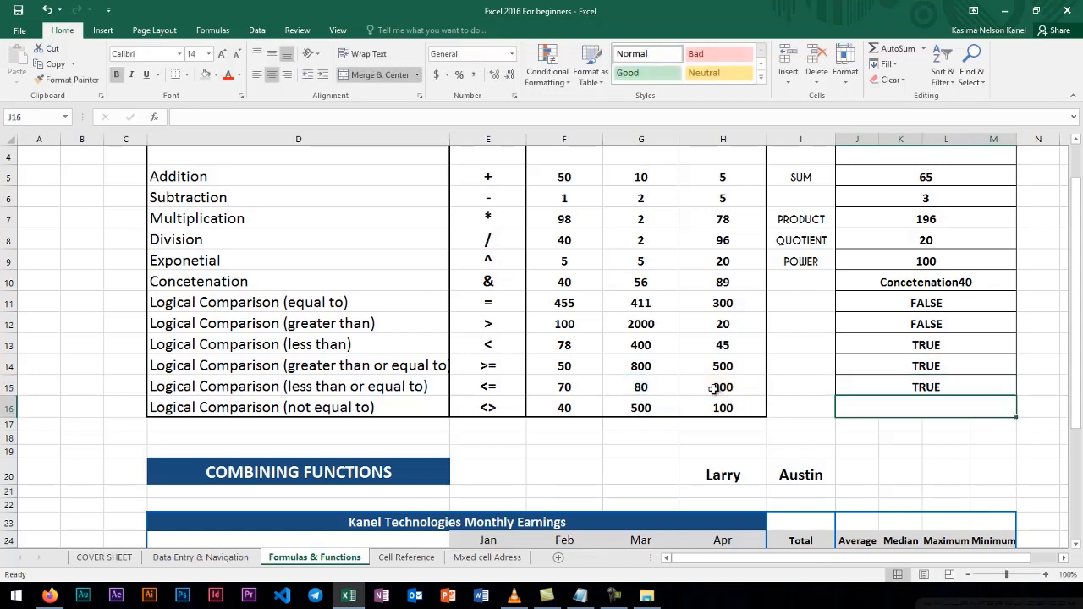
Set G15 to 1000 and check the cells referenced by the less-than-or-equal formula in J15.
left_click(641, 388)
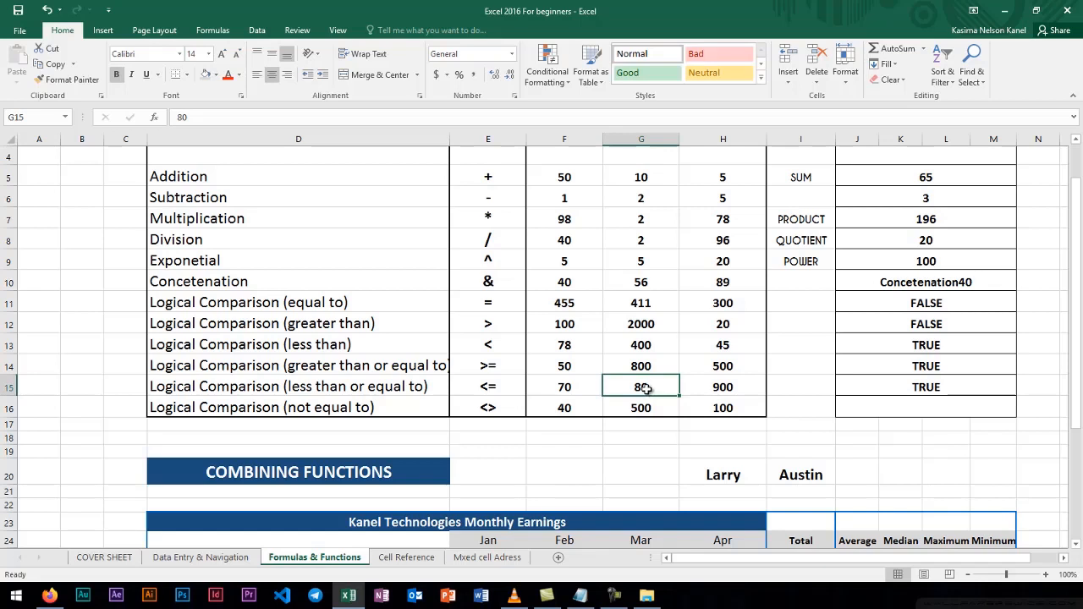
type("100")
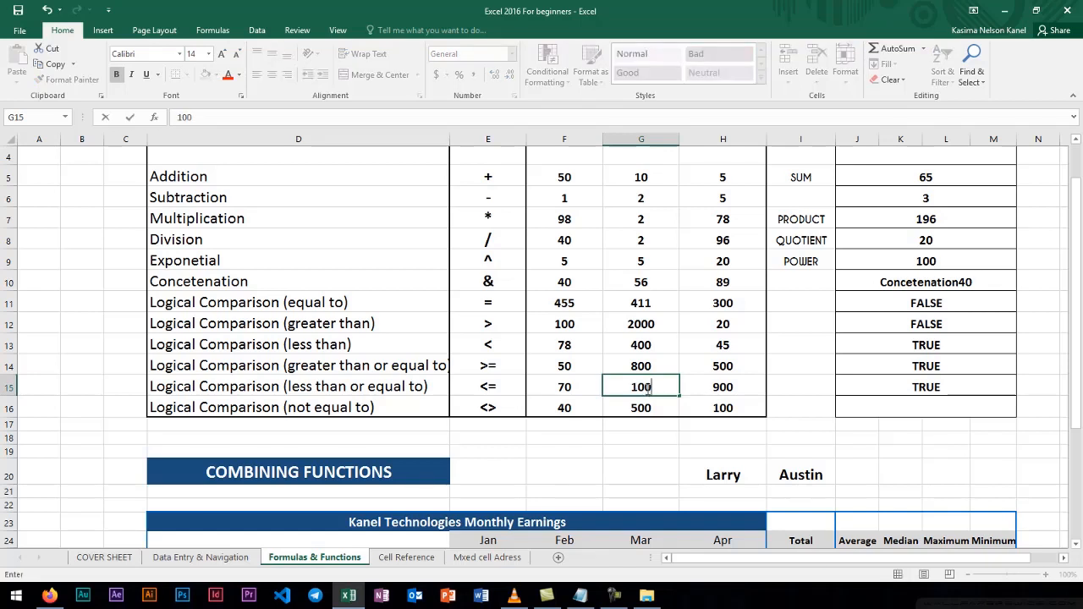
type("0")
key("Return")
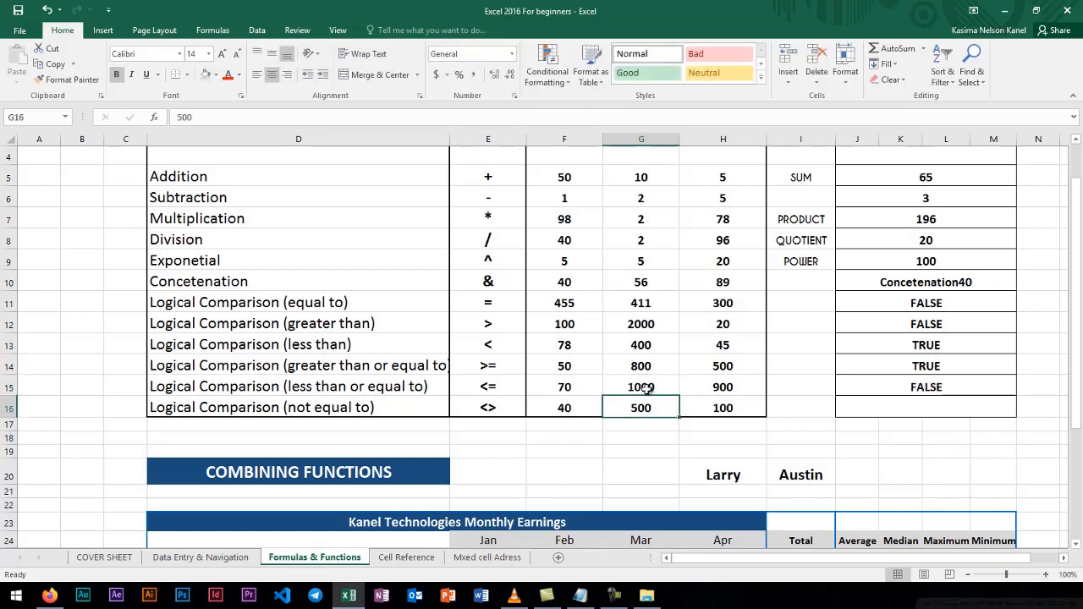
left_click(926, 387)
double_click(926, 386)
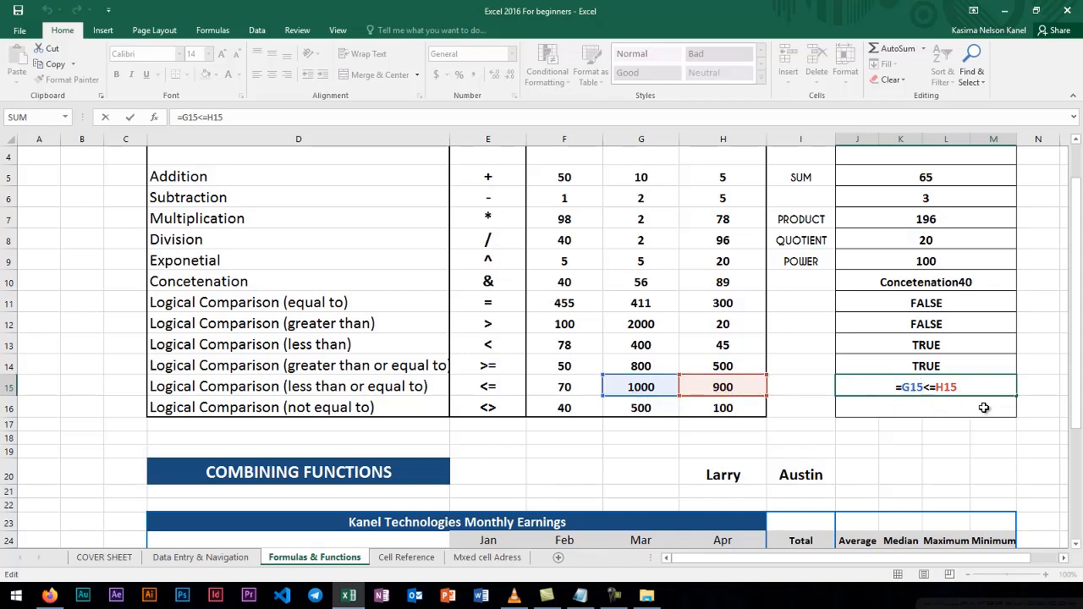
key("ctrl+Return")
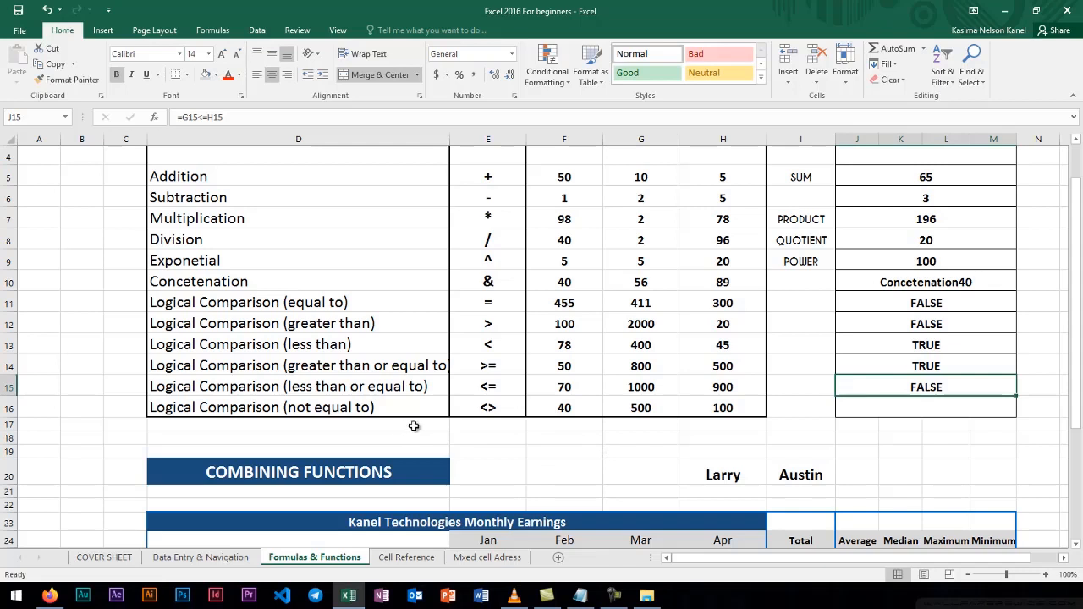
Enter the formula =F16<>H16 in J16 as the not-equal comparison.
left_click(882, 412)
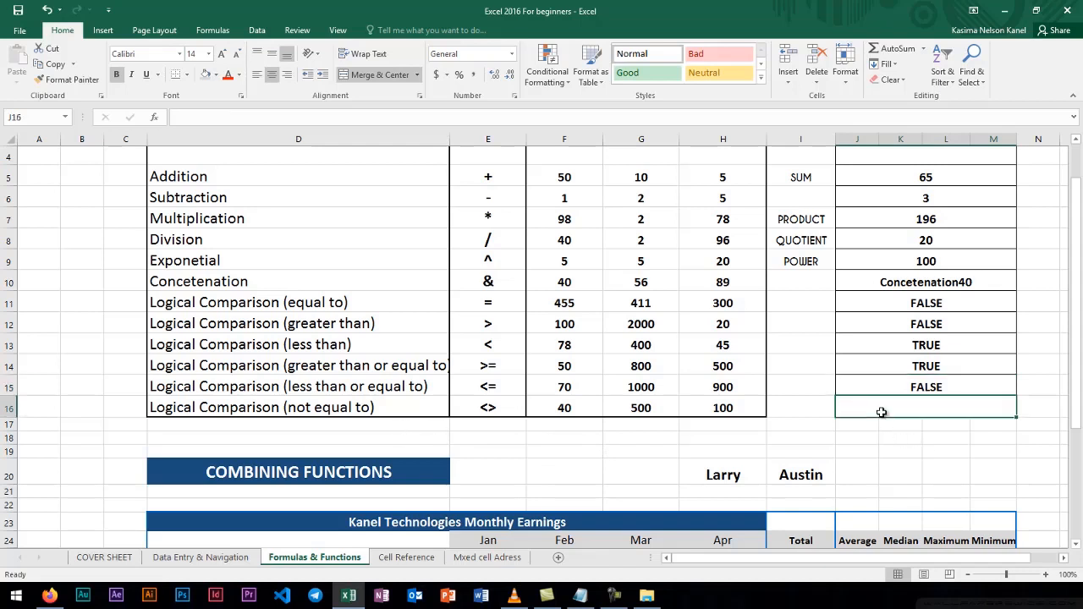
type("=")
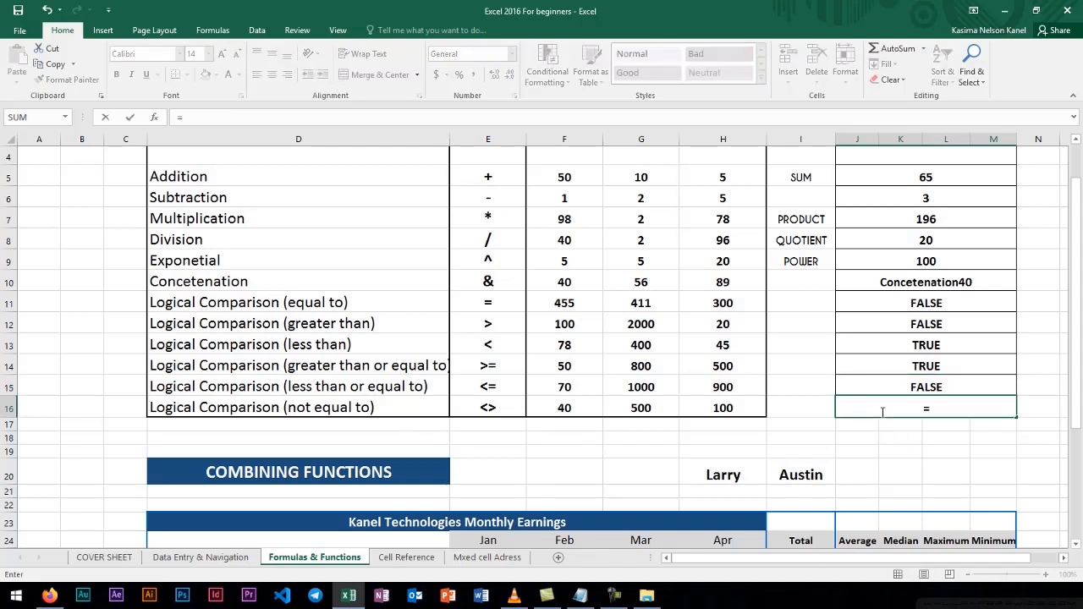
left_click(568, 409)
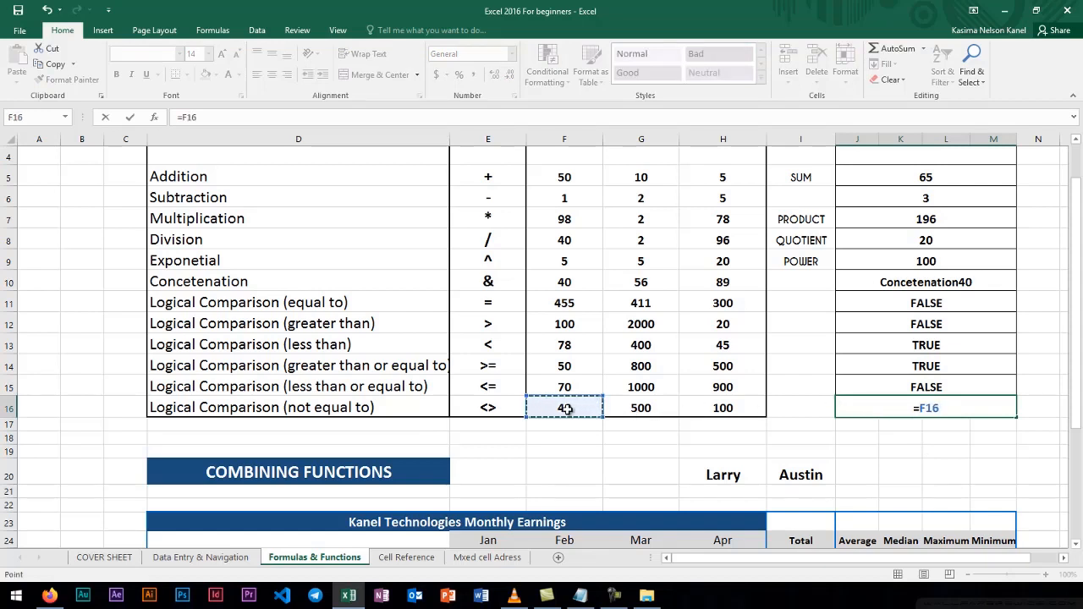
type("<>")
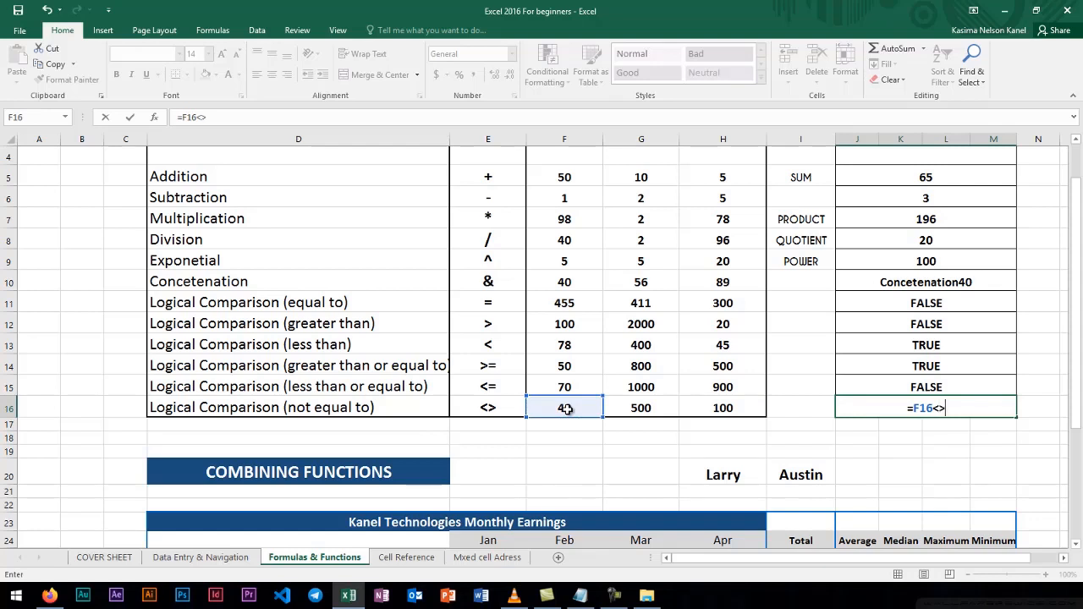
left_click(727, 409)
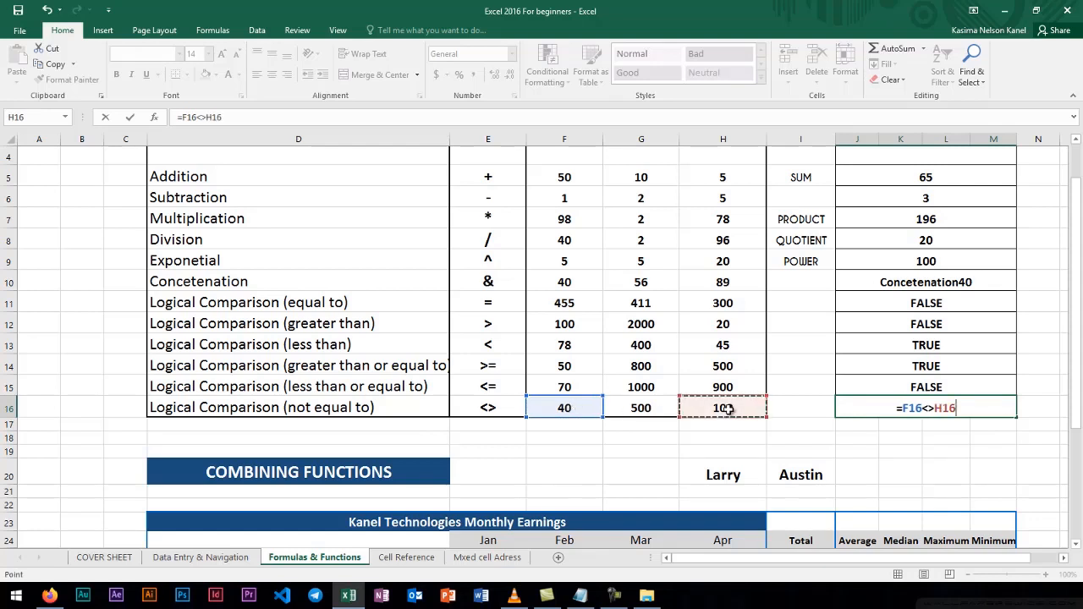
key("Return")
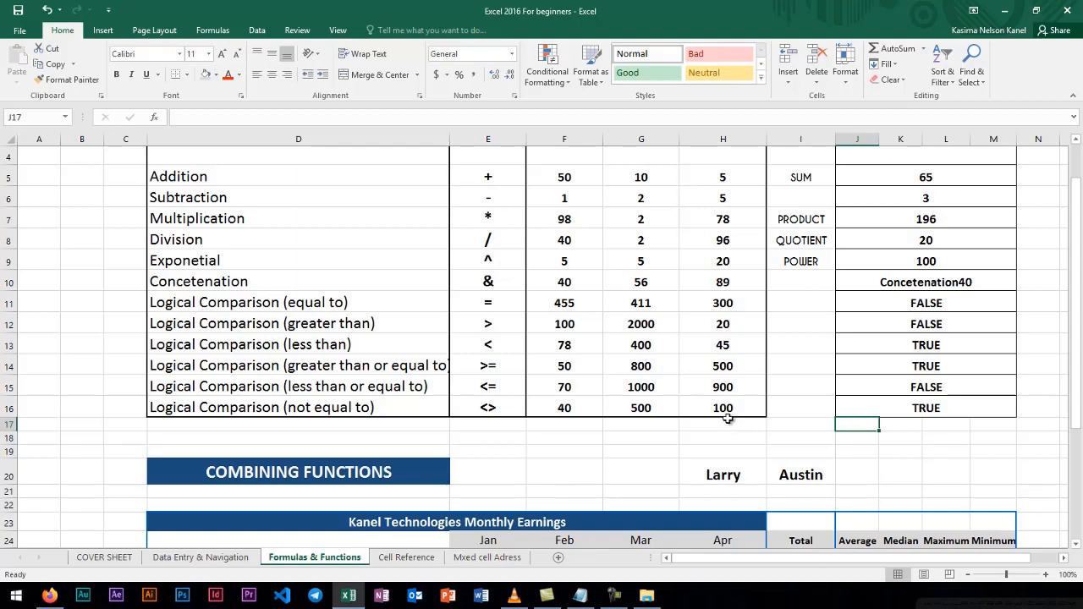
Set F16 to 100 to test the not-equal comparison with two matching values.
left_click(576, 409)
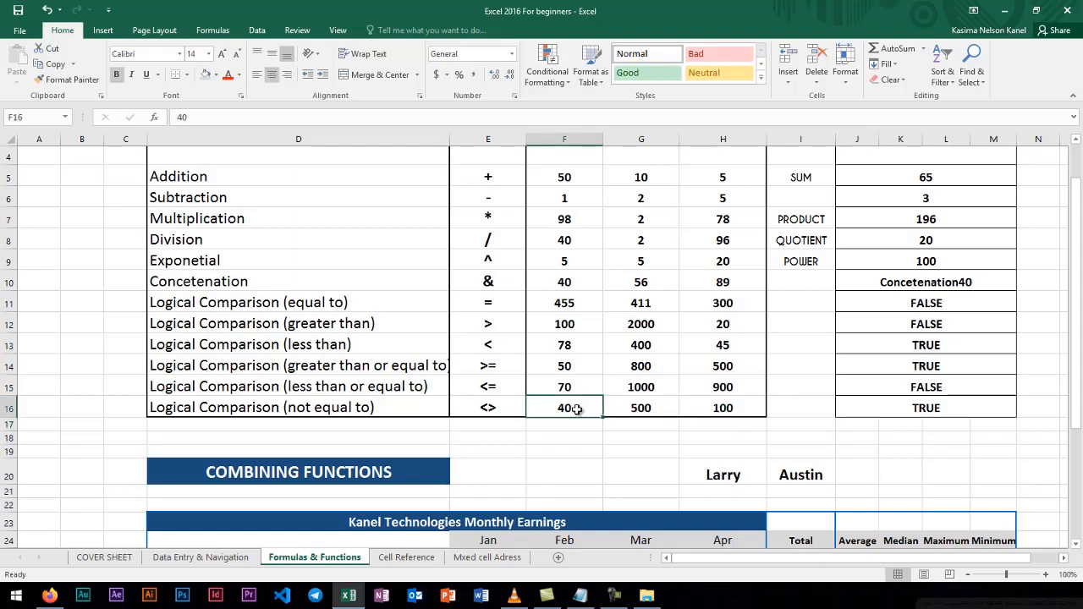
type("100")
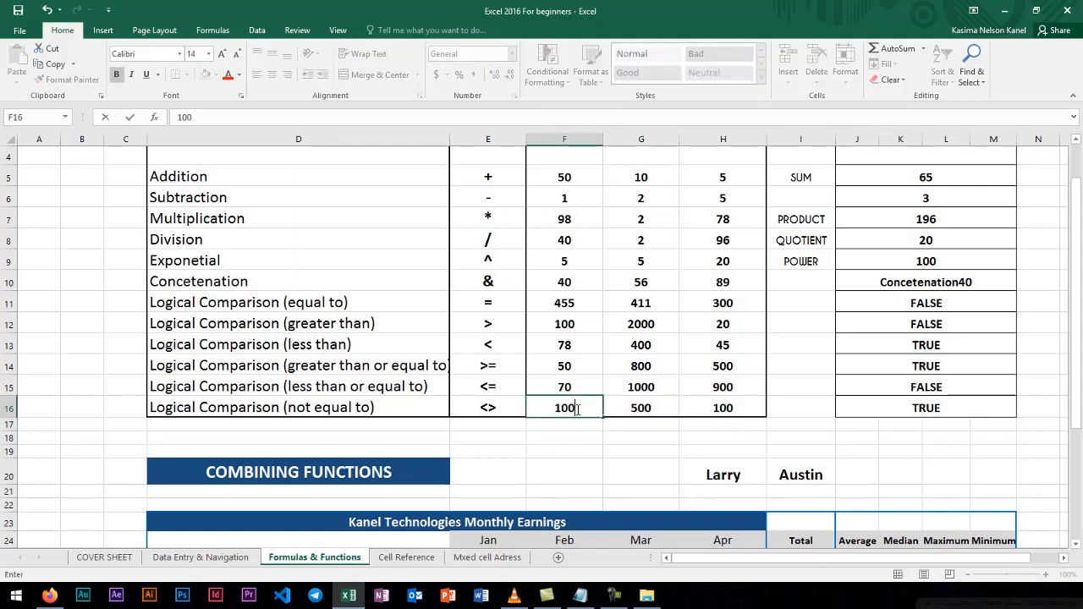
key("Return")
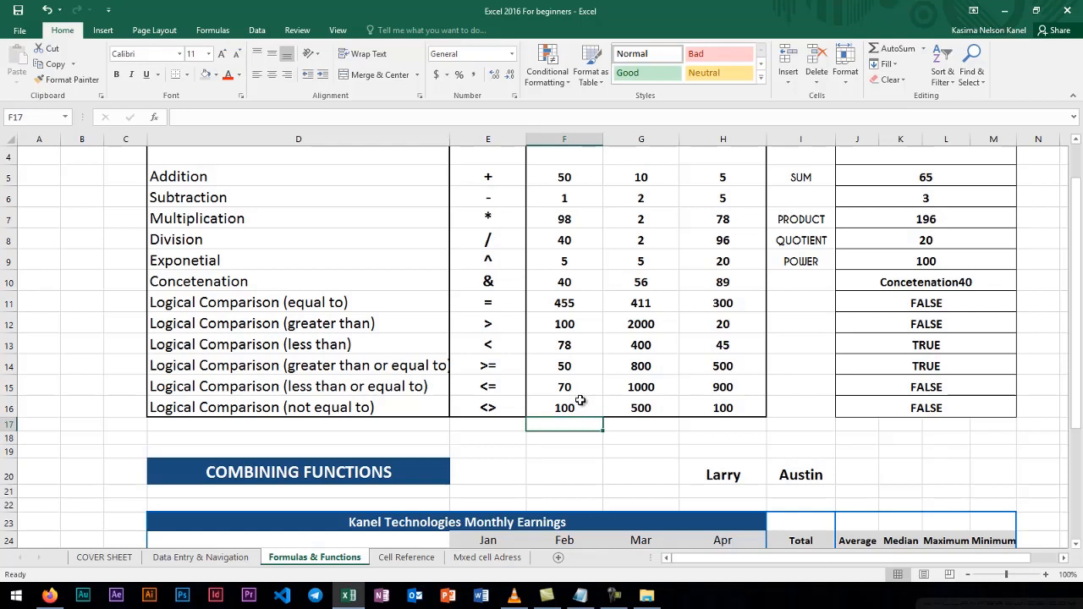
Set F16 to 10 so that the not-equal comparison uses two different values.
left_click(575, 409)
type("10")
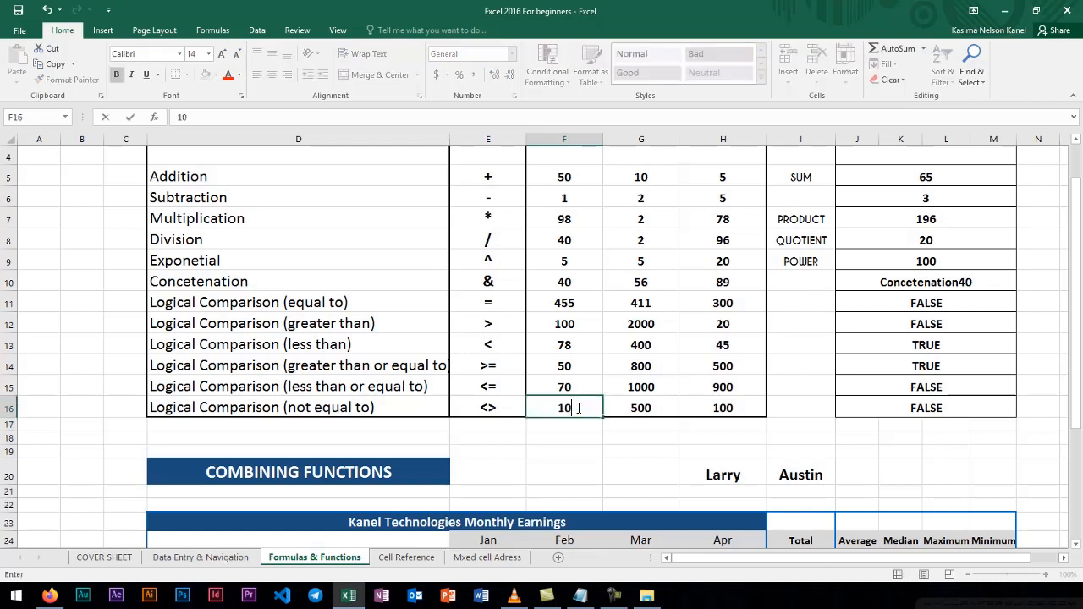
key("Return")
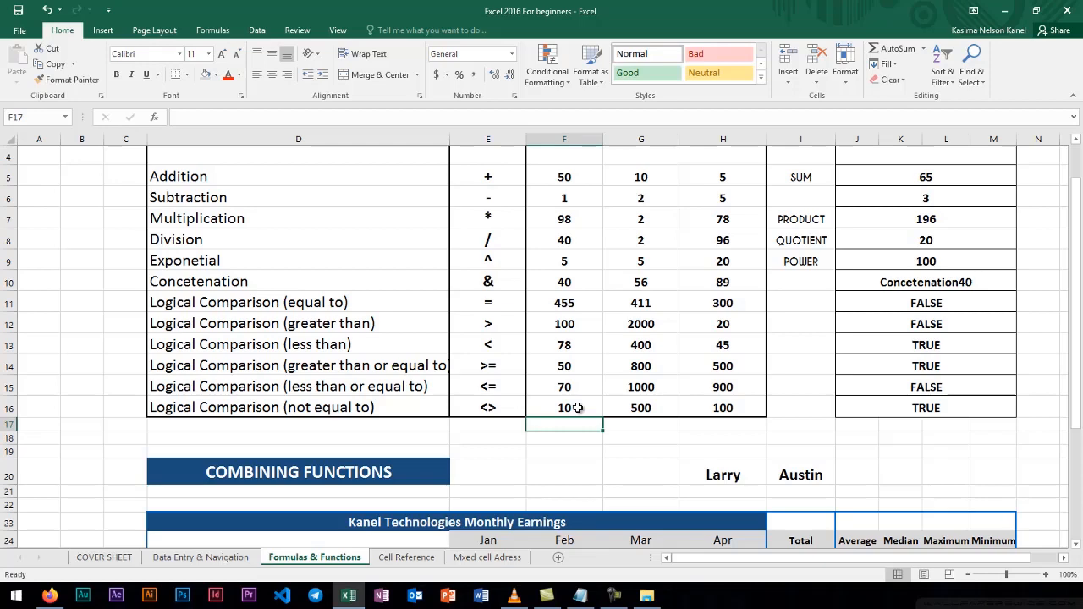
scroll(626, 353, "down", 1, "ctrl")
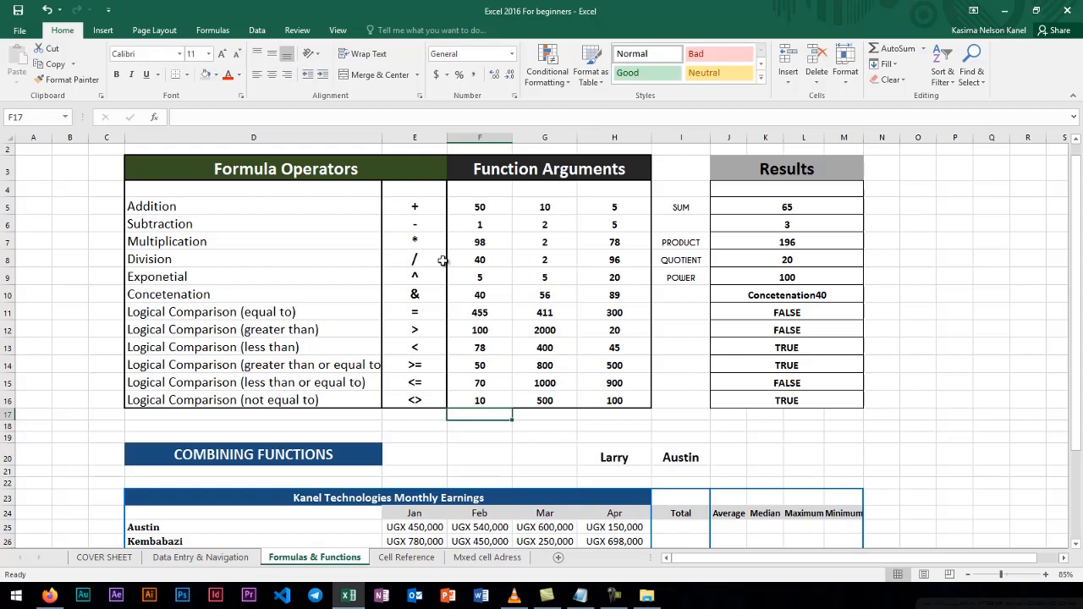
Enter the formula =SUM(5+5)^2 in E20 beside the Combining Functions heading and check the entered formula.
left_click(417, 452)
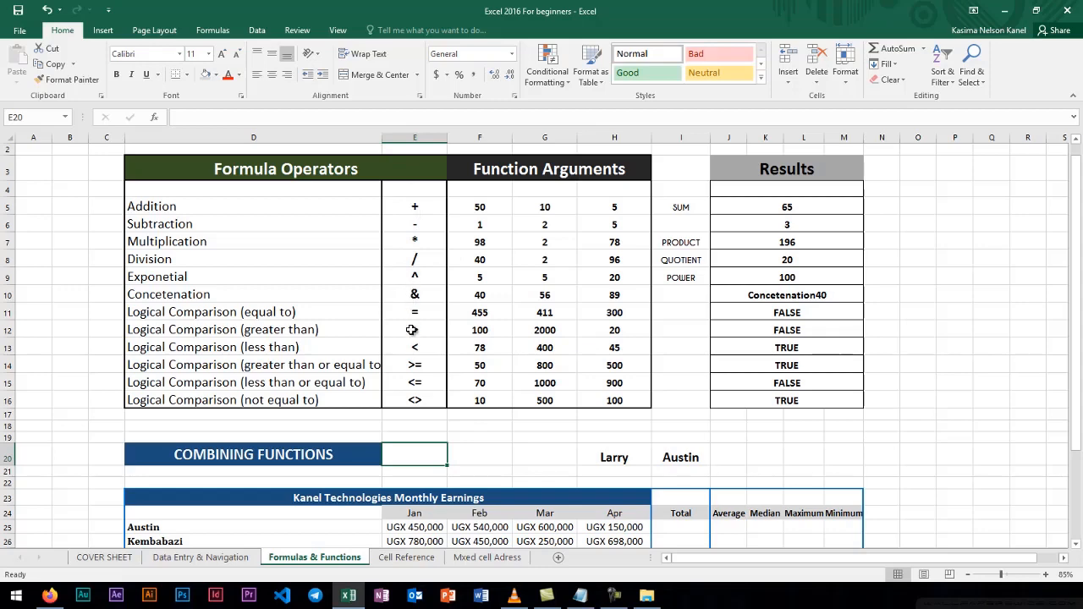
scroll(411, 330, "up", 2)
type("=")
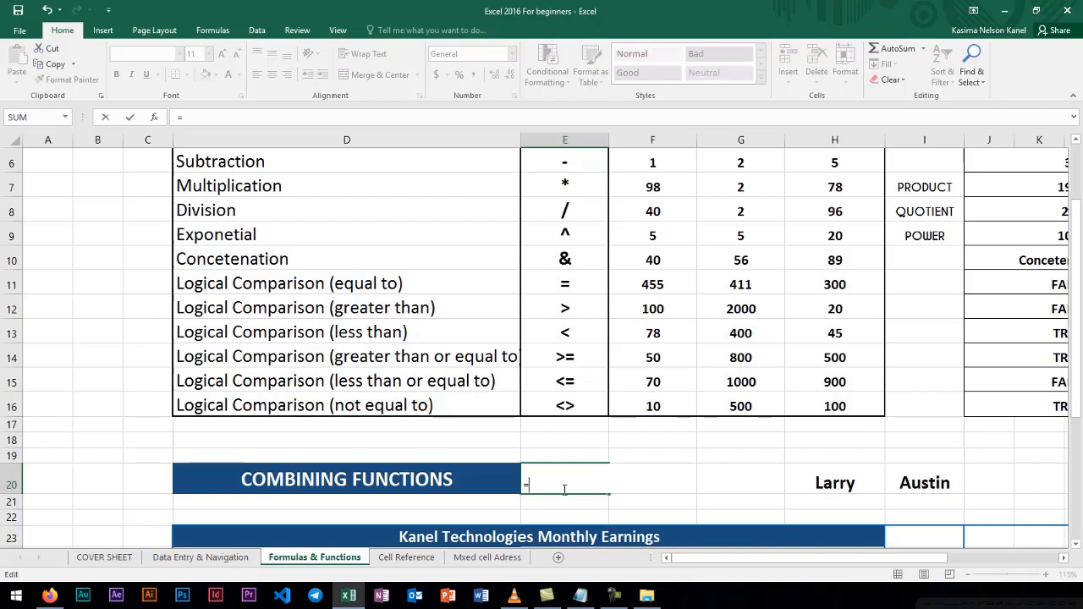
type("sum")
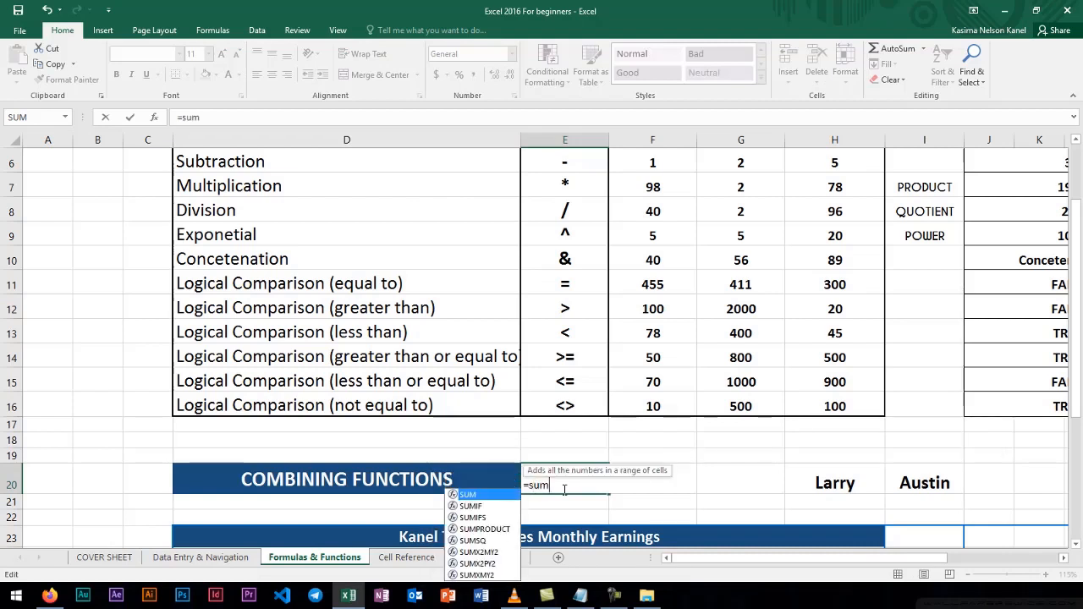
type("(")
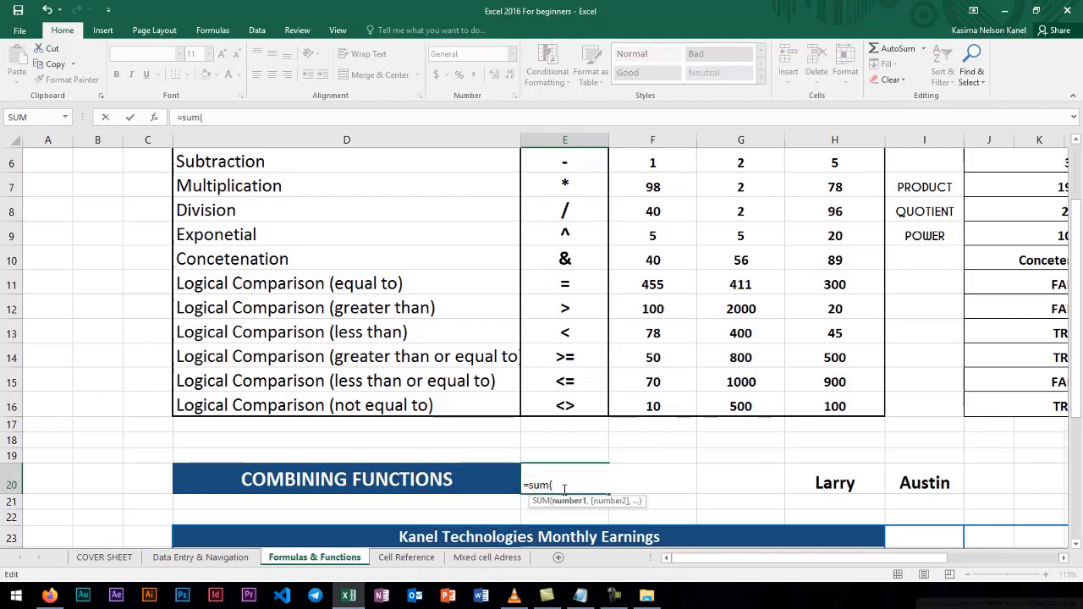
type("5+5)")
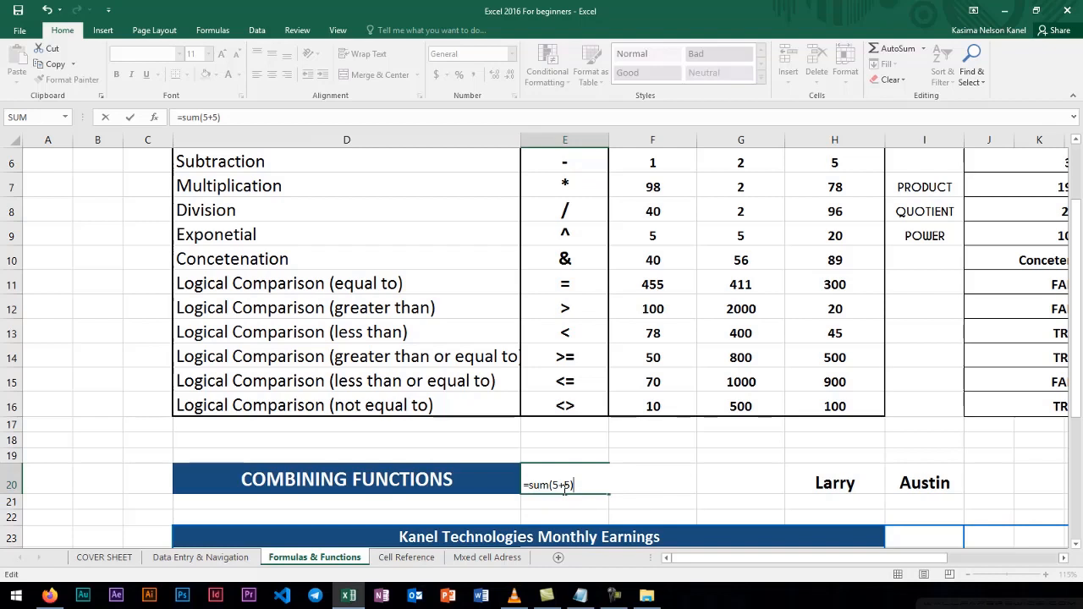
type("^2")
key("Return")
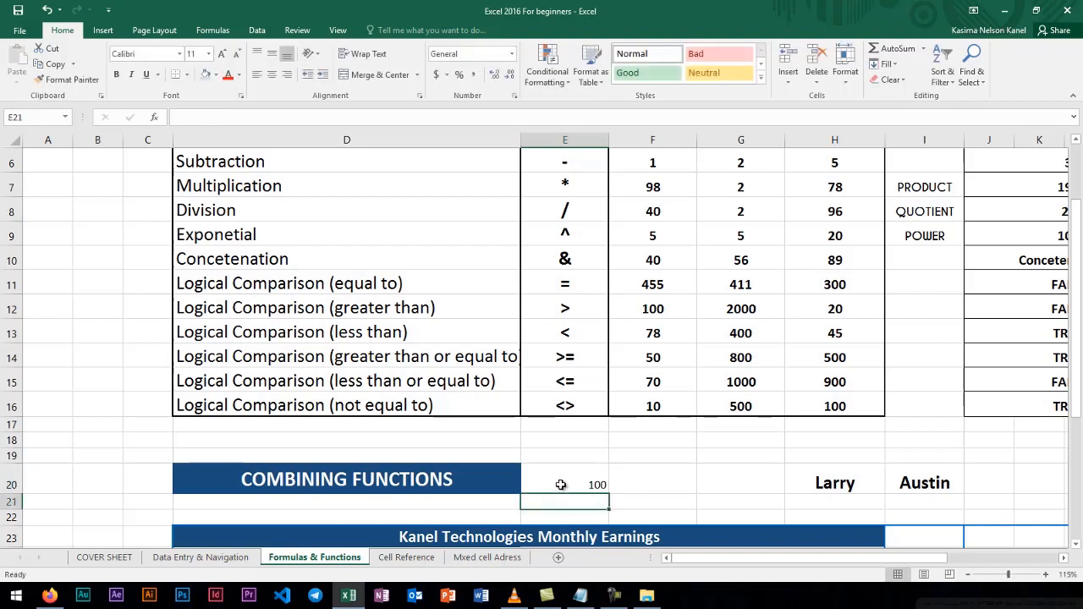
left_click(563, 489)
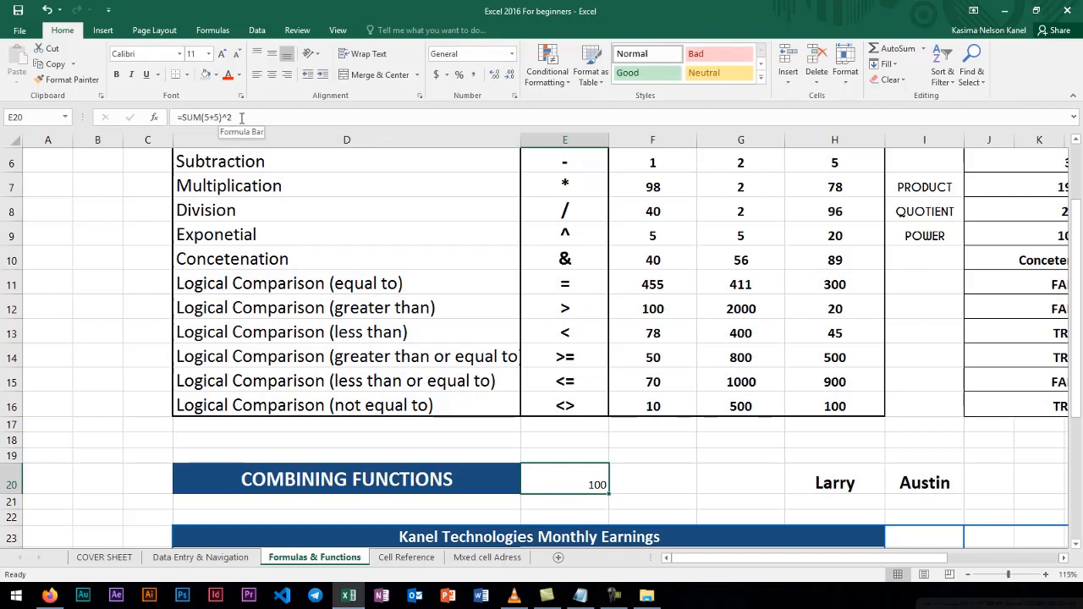
left_click(639, 489)
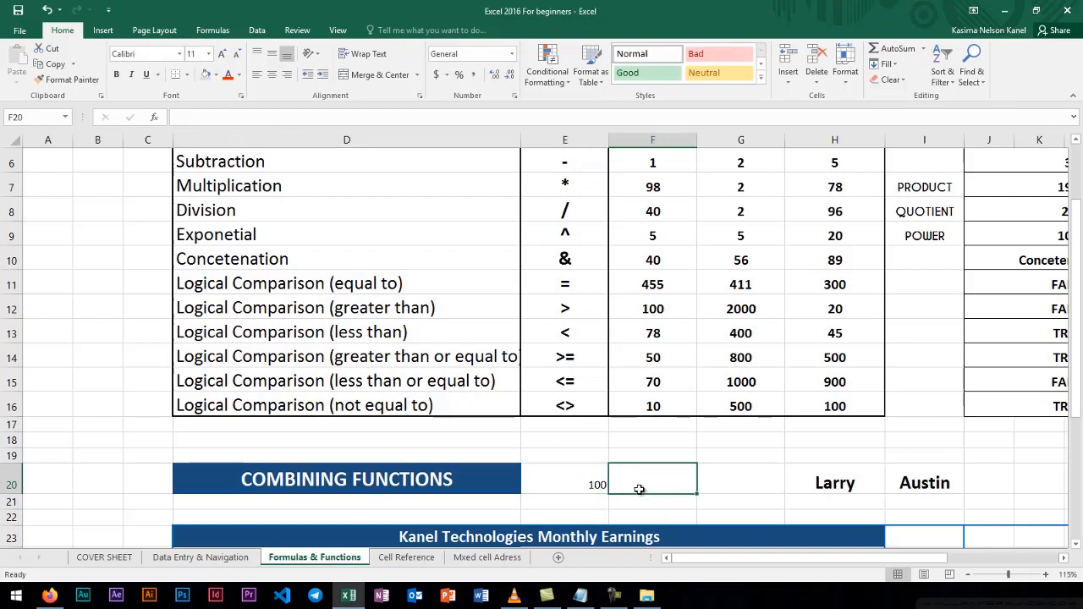
Examine the Kanel Technologies Monthly Earnings table, including its January to April headings and the first earnings row.
scroll(593, 417, "down", 1)
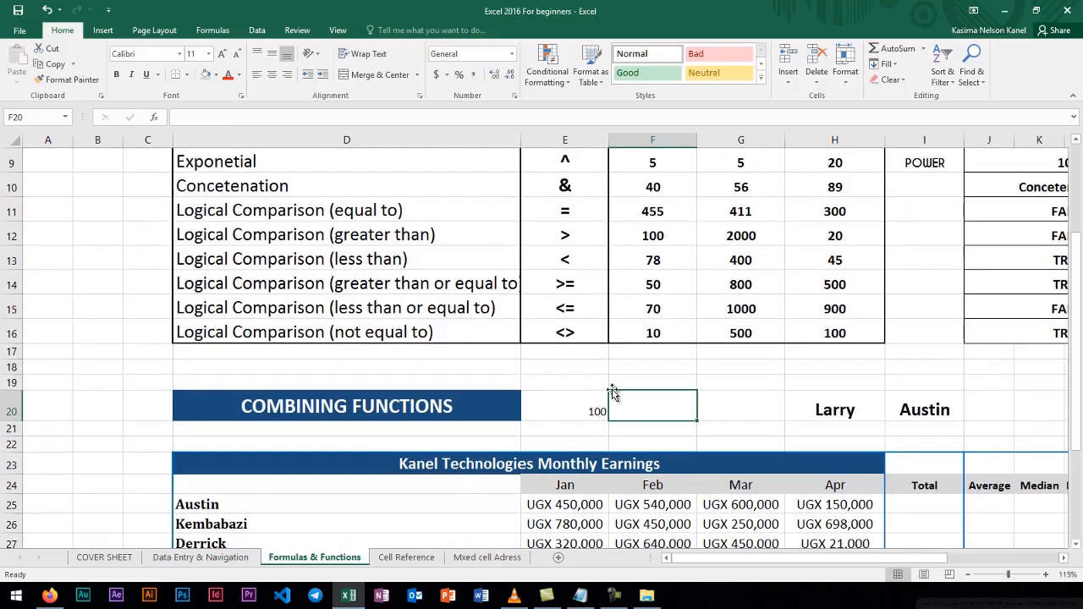
scroll(611, 386, "down", 1)
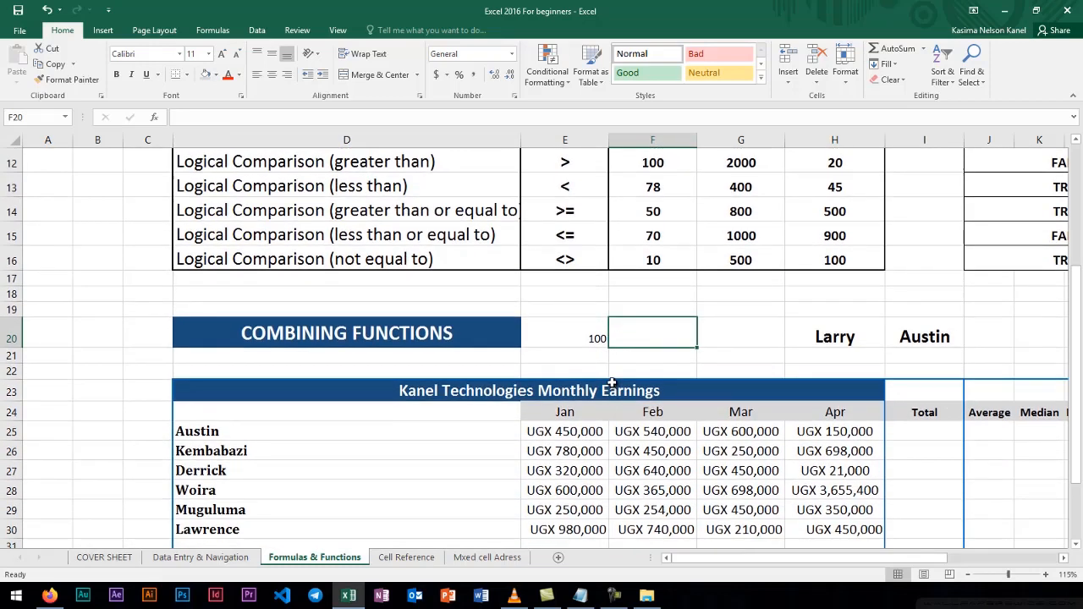
scroll(610, 386, "down", 2, "ctrl")
scroll(611, 386, "down", 1)
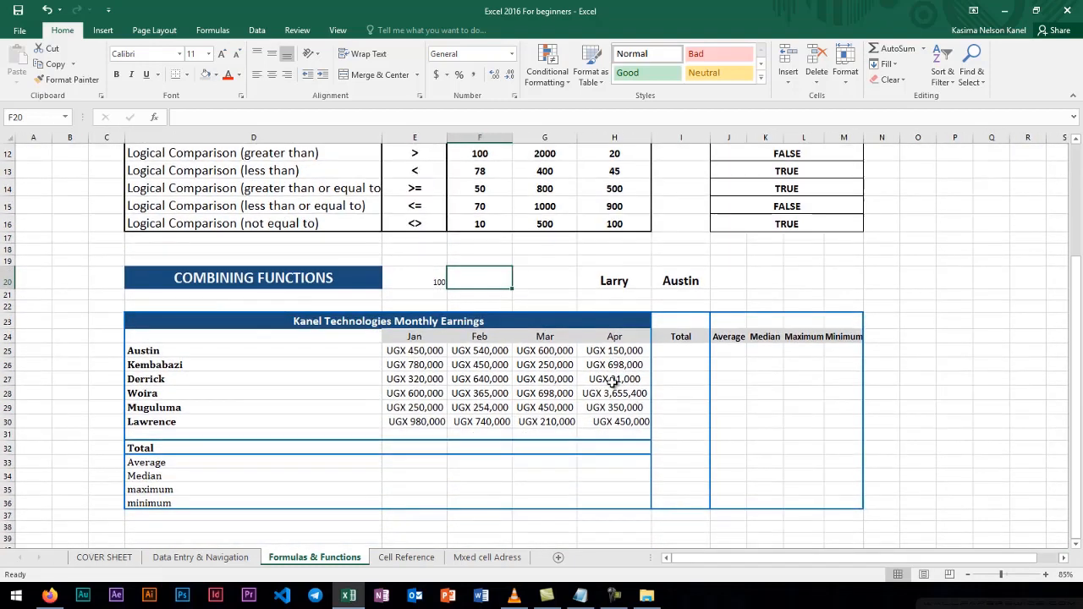
scroll(372, 336, "down", 1, "ctrl")
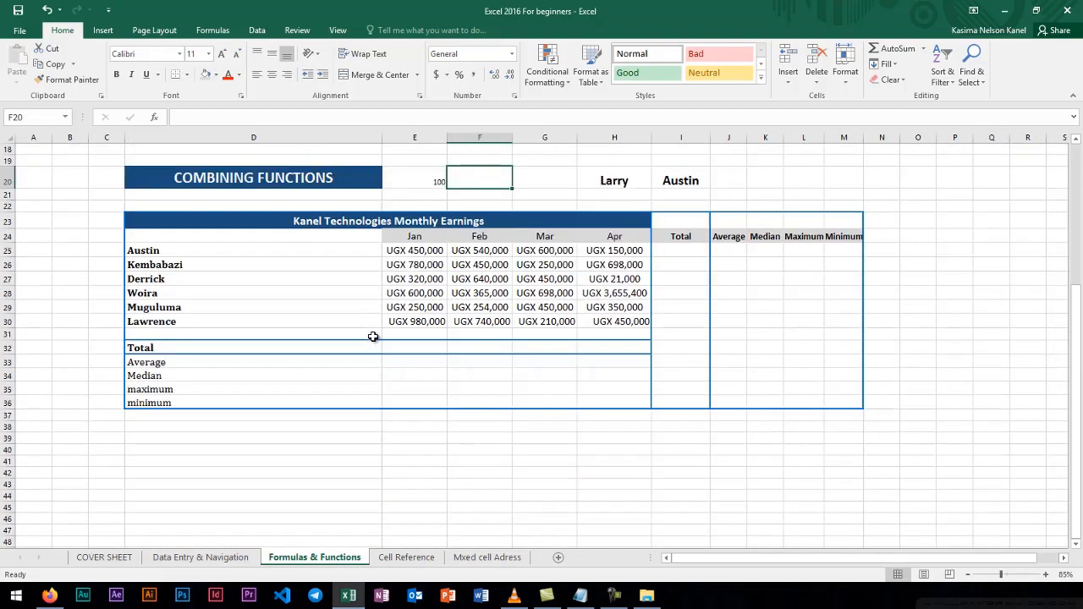
scroll(306, 266, "up", 2, "ctrl")
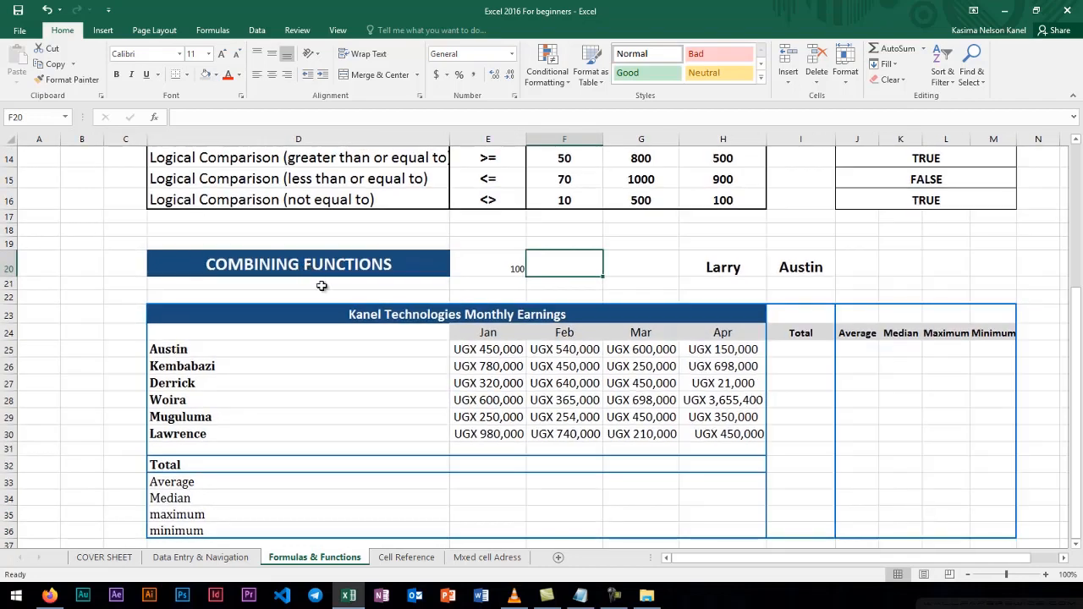
scroll(353, 302, "down", 1)
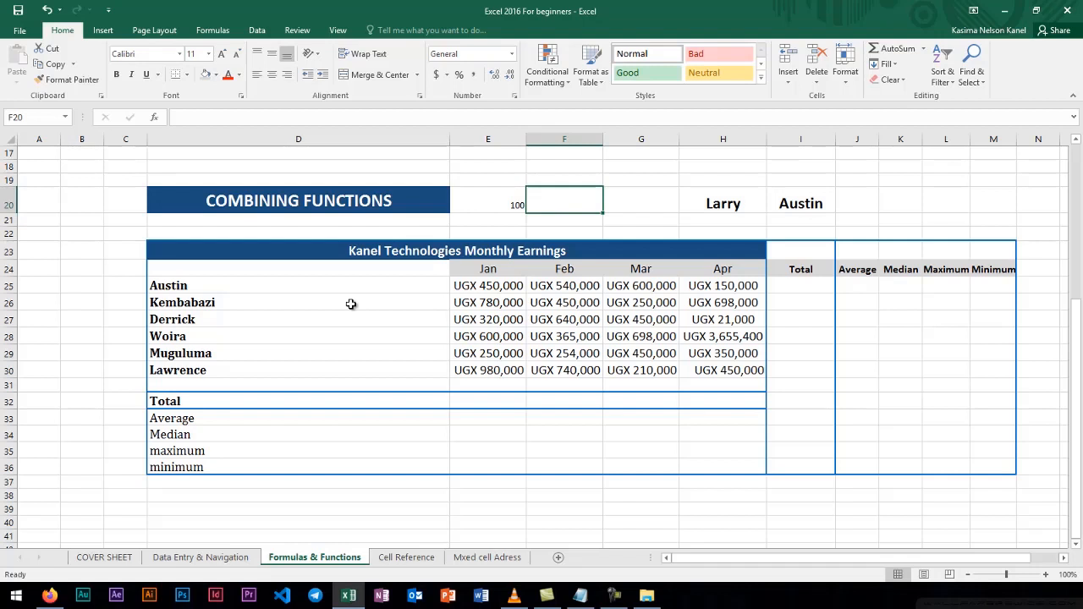
left_click(500, 271)
left_click(563, 269)
left_click(639, 270)
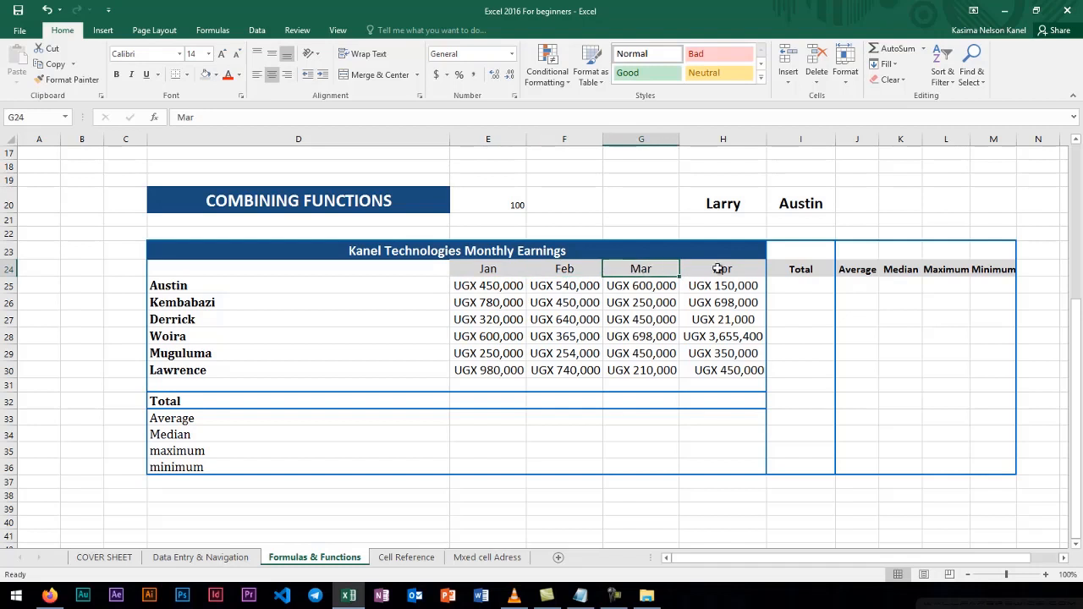
left_click(719, 268)
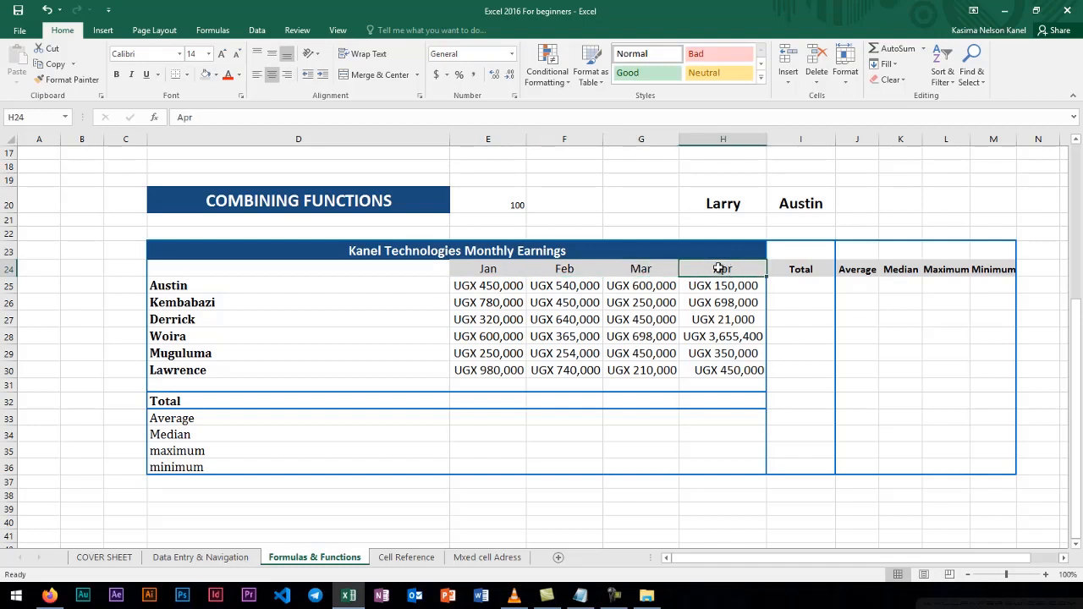
left_click(168, 290)
left_click(496, 286)
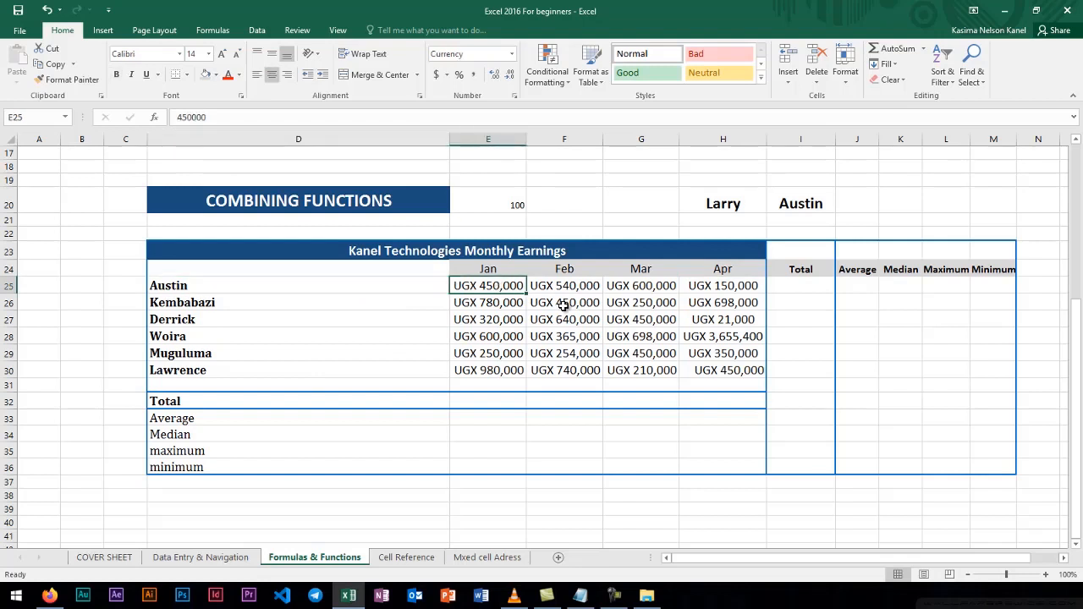
left_click(492, 404)
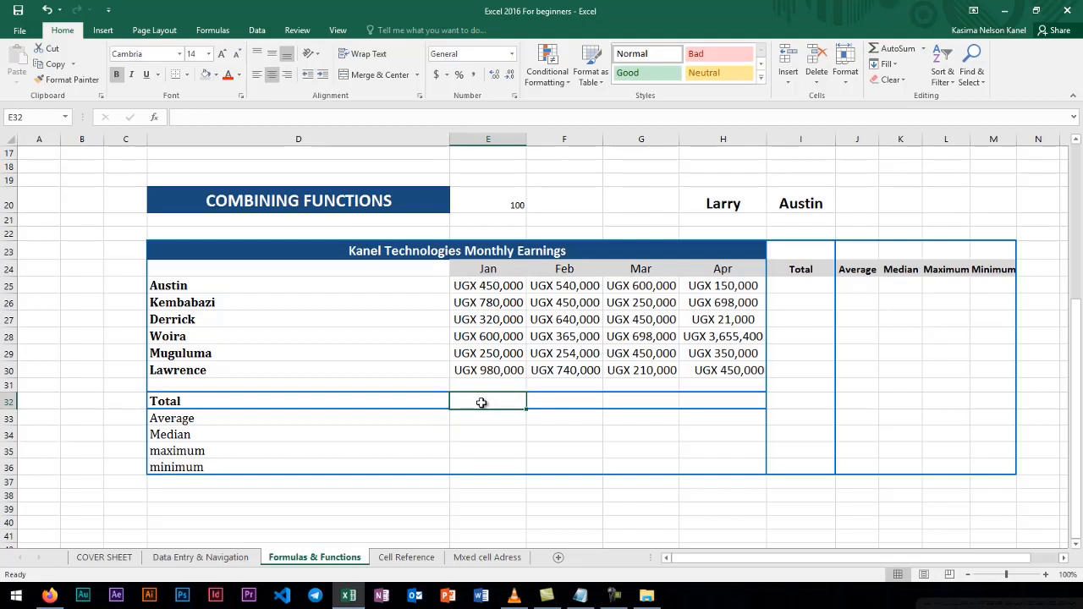
type("=")
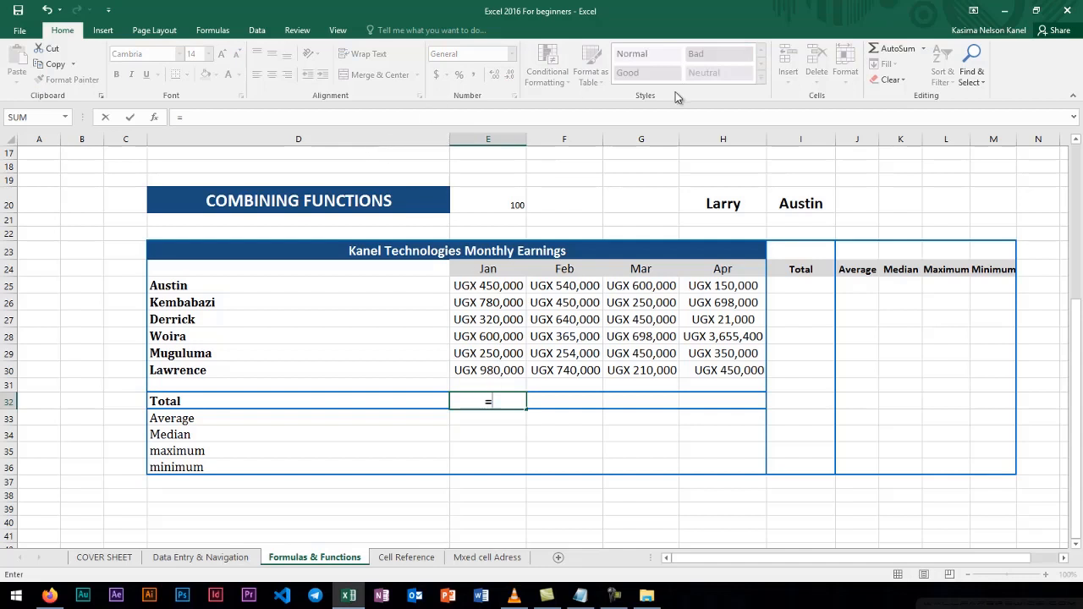
left_click(227, 30)
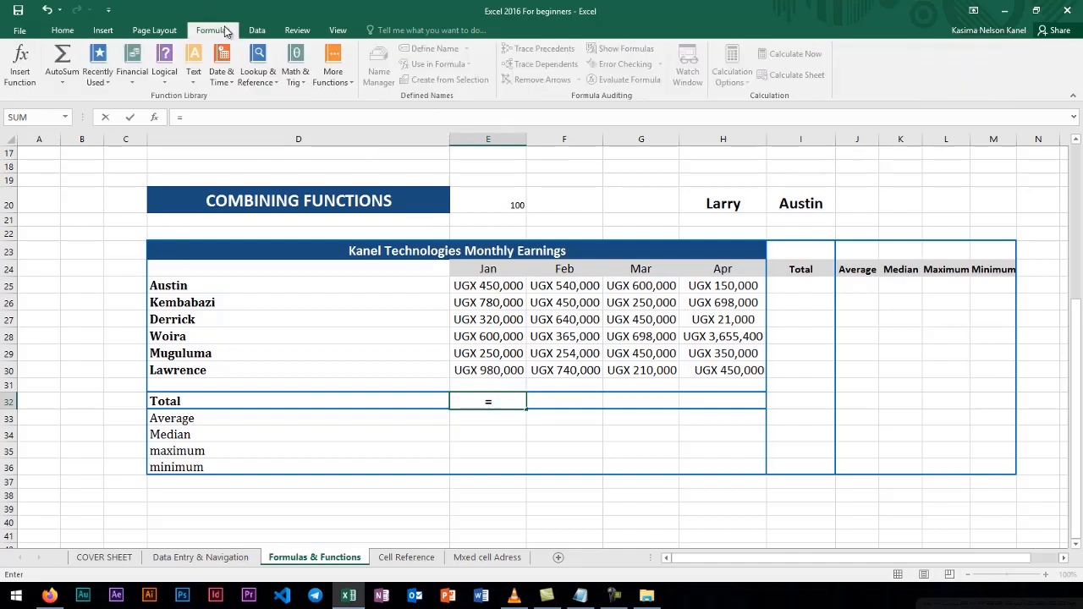
left_click(65, 77)
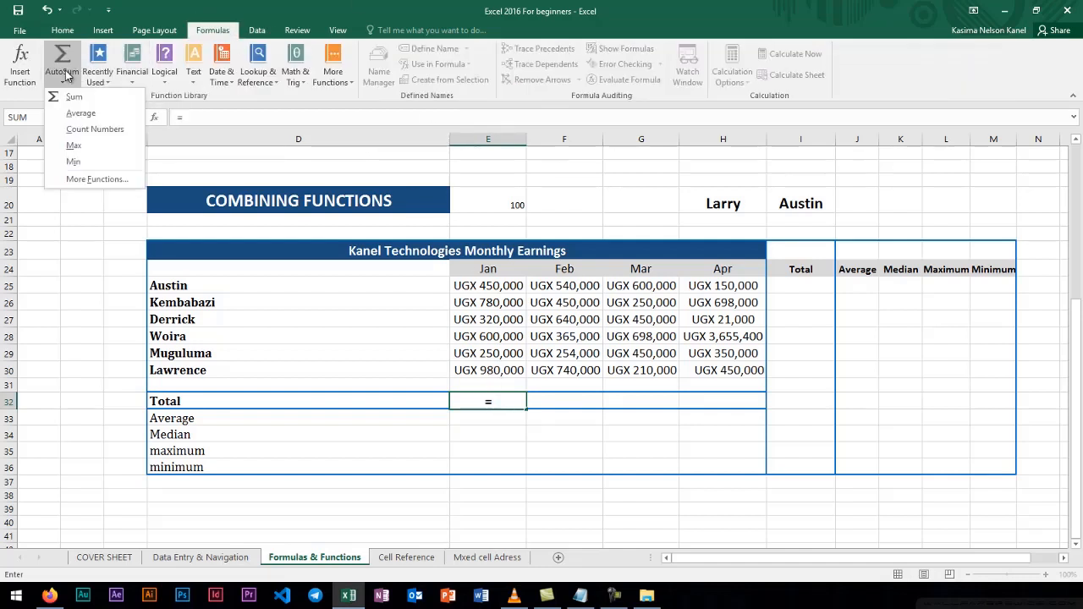
left_click(75, 99)
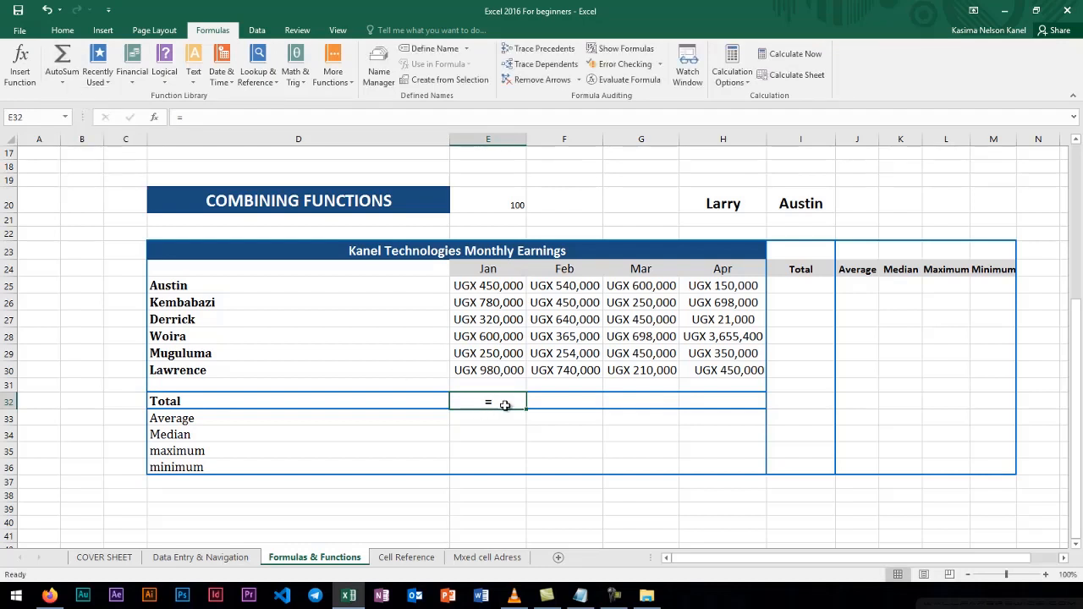
key("Escape")
Total the January earnings in E32 using AutoSum with the range E25:E30.
left_click(56, 61)
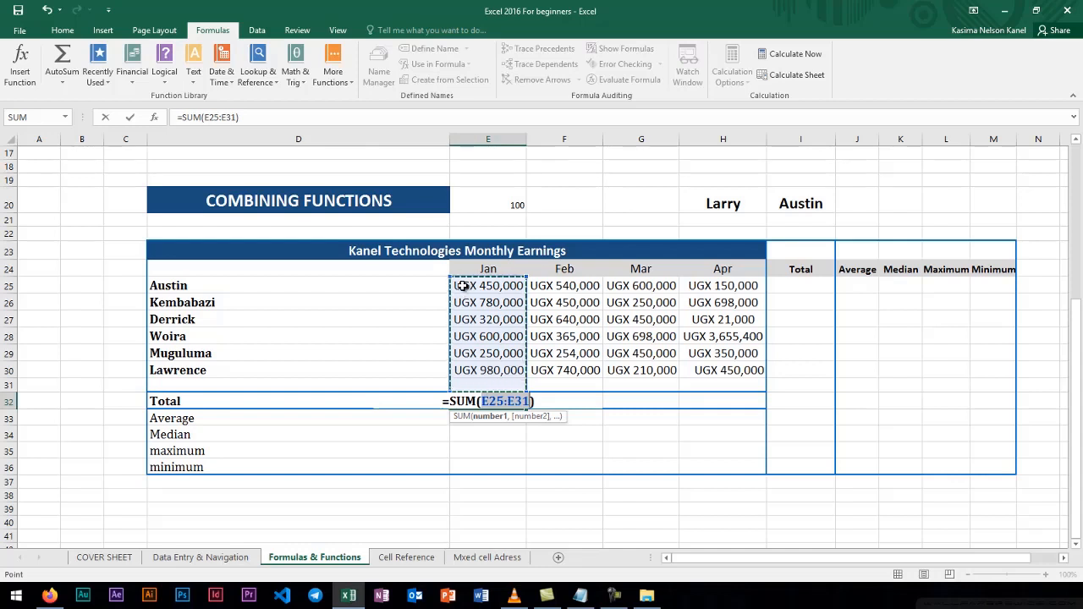
left_click_drag(462, 286, 467, 318)
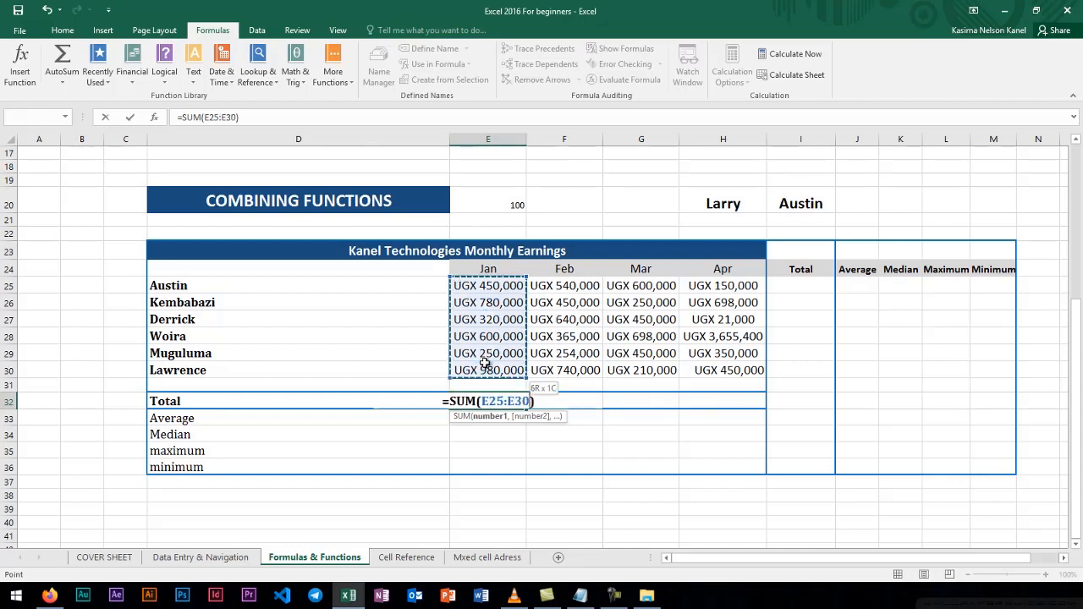
left_click_drag(484, 363, 485, 364)
key("Return")
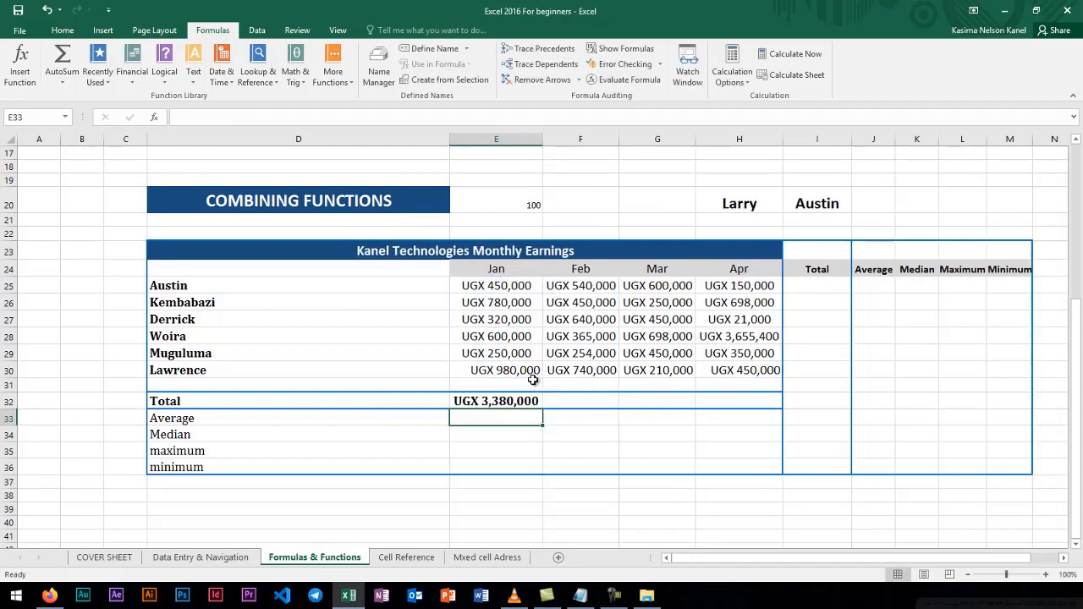
Fill the January total formula from E32 across the Total row to H32 for February, March and April.
left_click(527, 401)
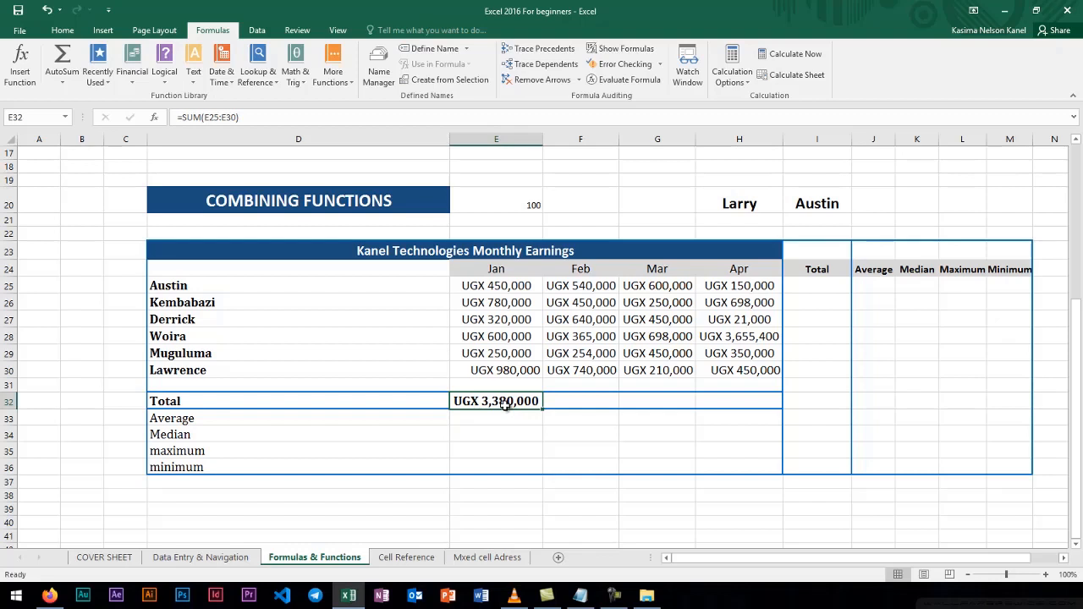
left_click(569, 404)
left_click(631, 402)
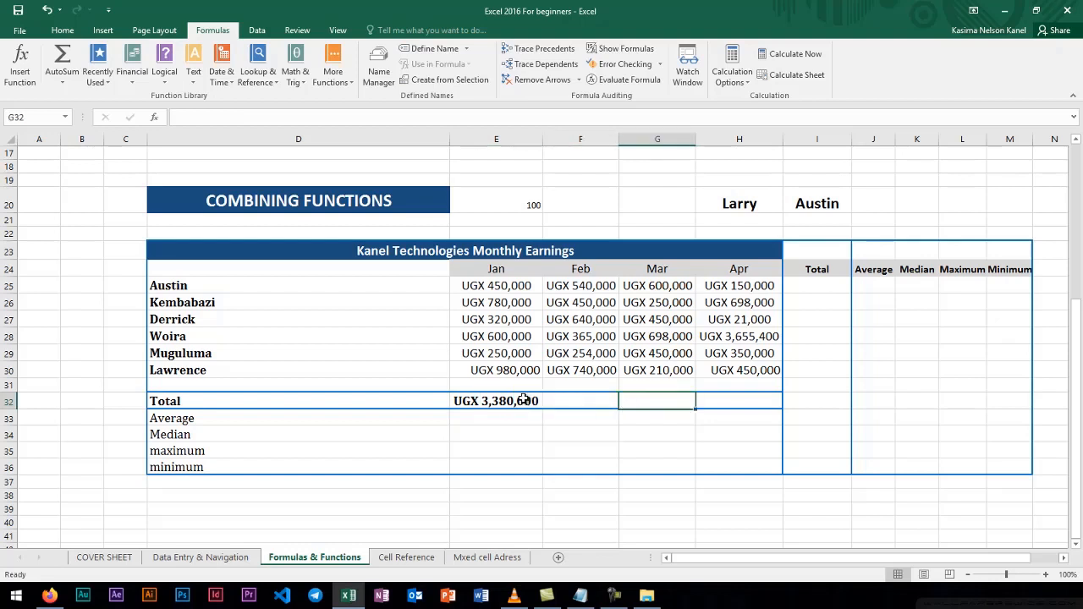
left_click(525, 401)
left_click_drag(545, 410, 754, 413)
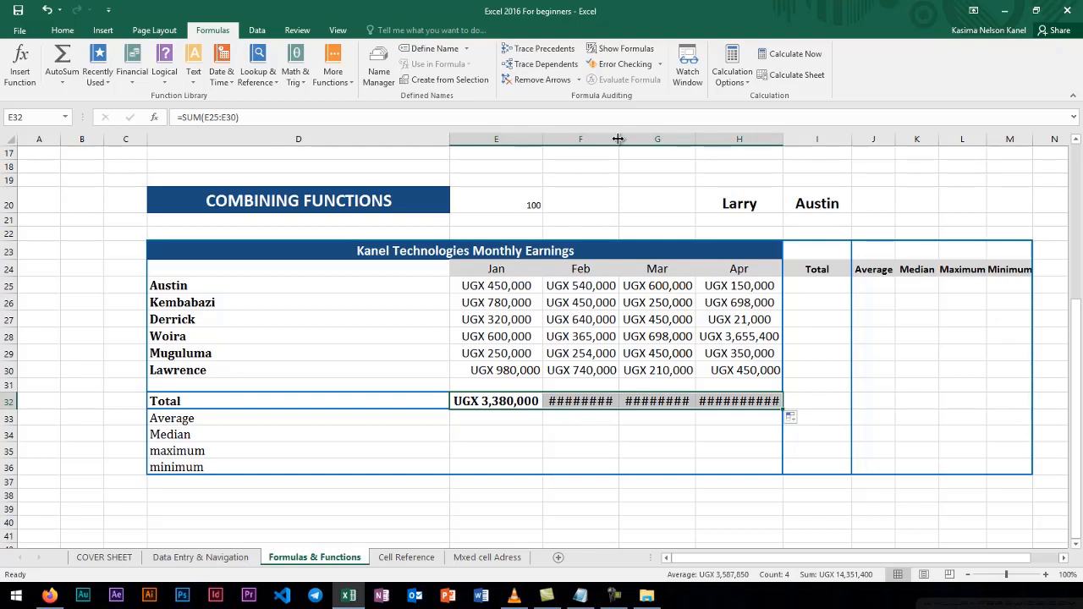
Widen columns F, G and H so the February, March and April totals fit in their cells.
left_click_drag(618, 140, 639, 140)
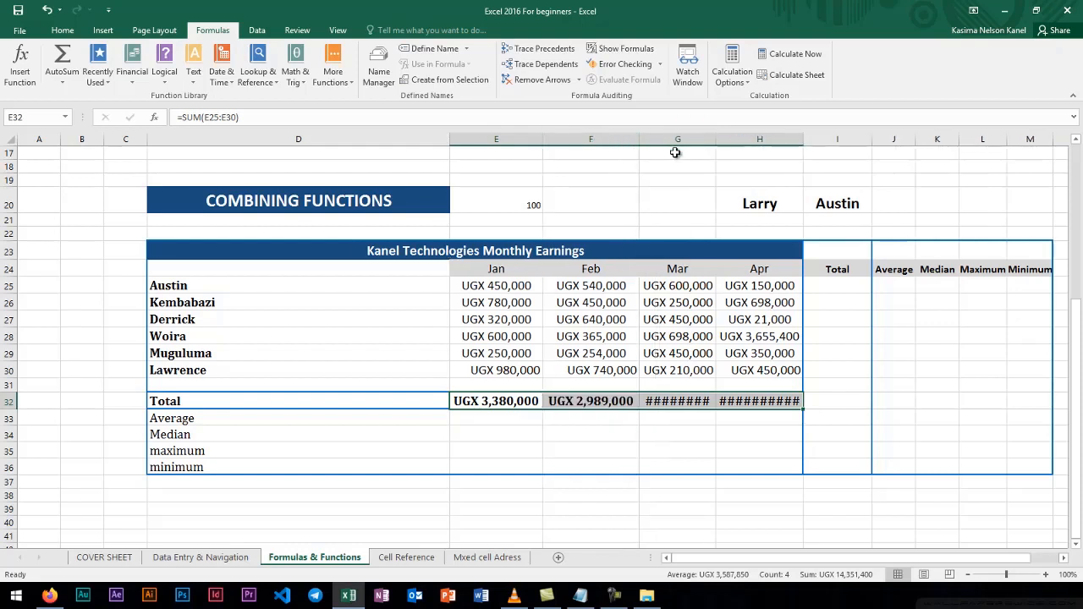
left_click_drag(715, 139, 732, 140)
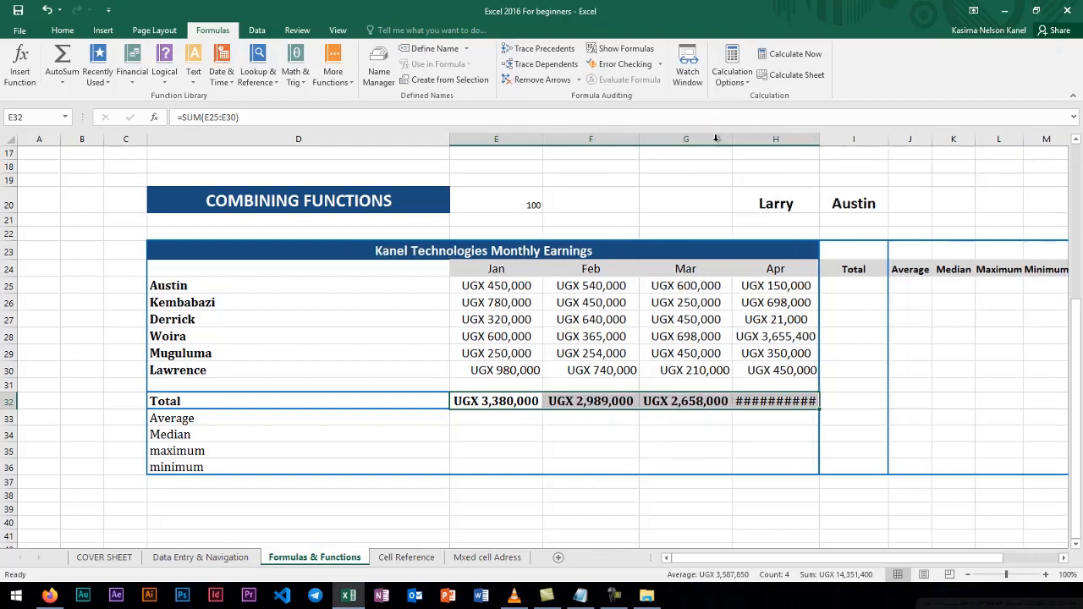
double_click(820, 140)
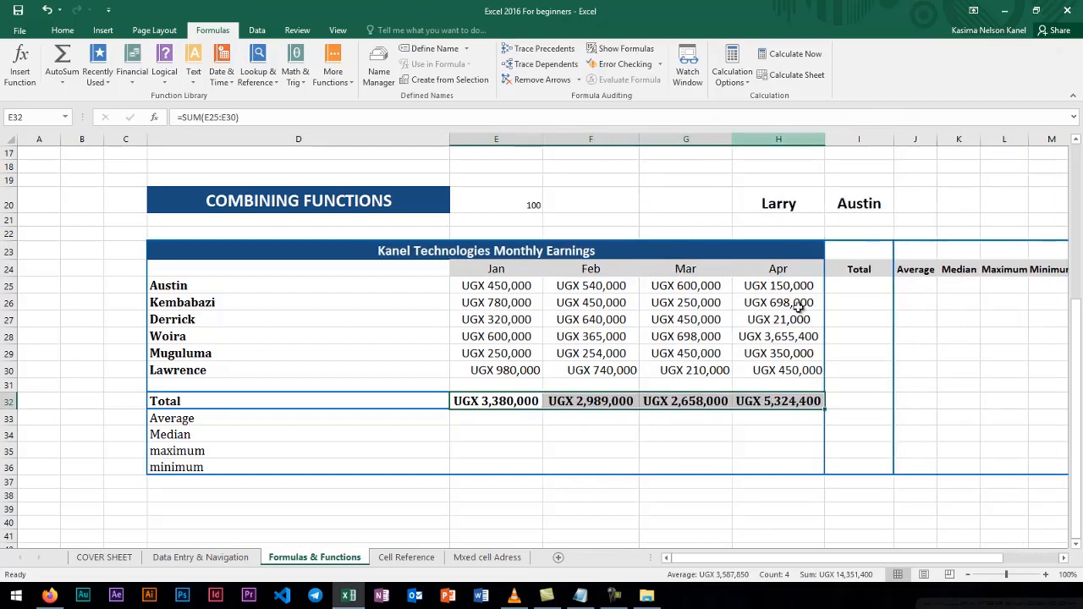
left_click(762, 448)
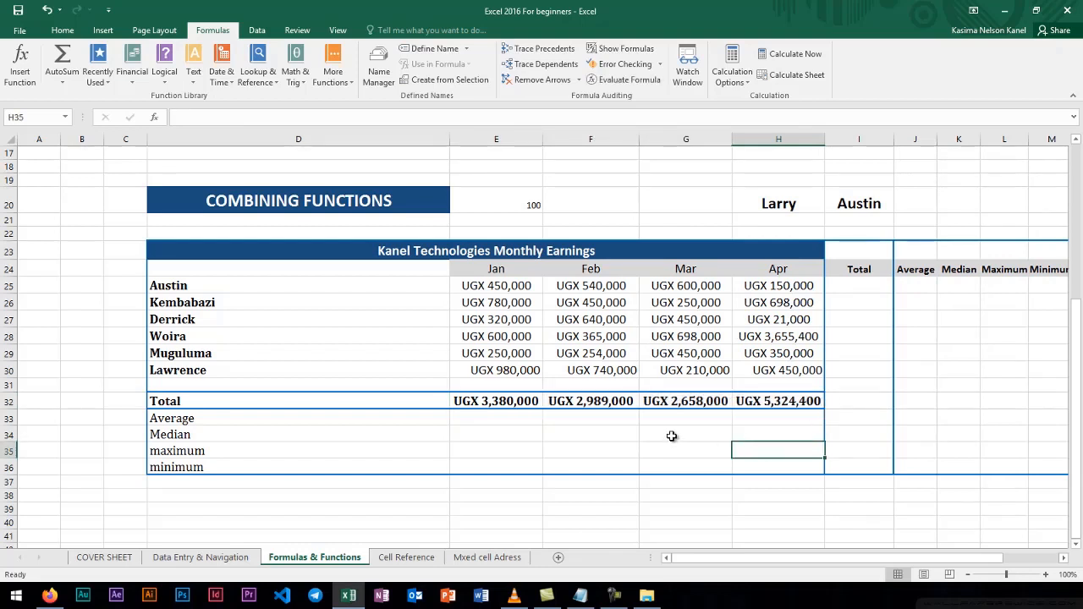
Check the formula behind the February total in F32.
left_click(584, 415)
left_click(589, 401)
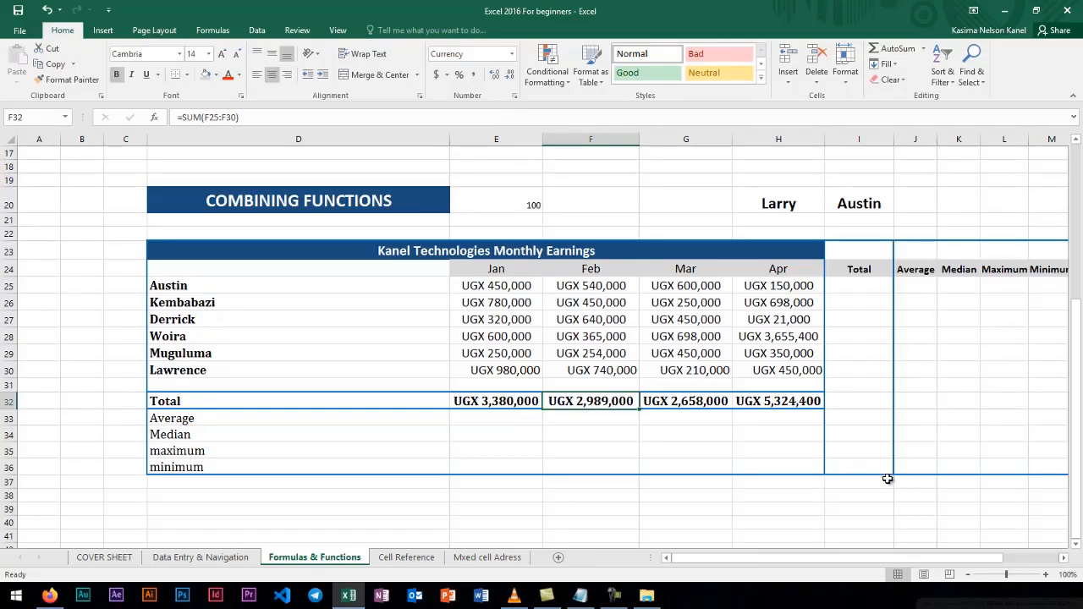
left_click(762, 453)
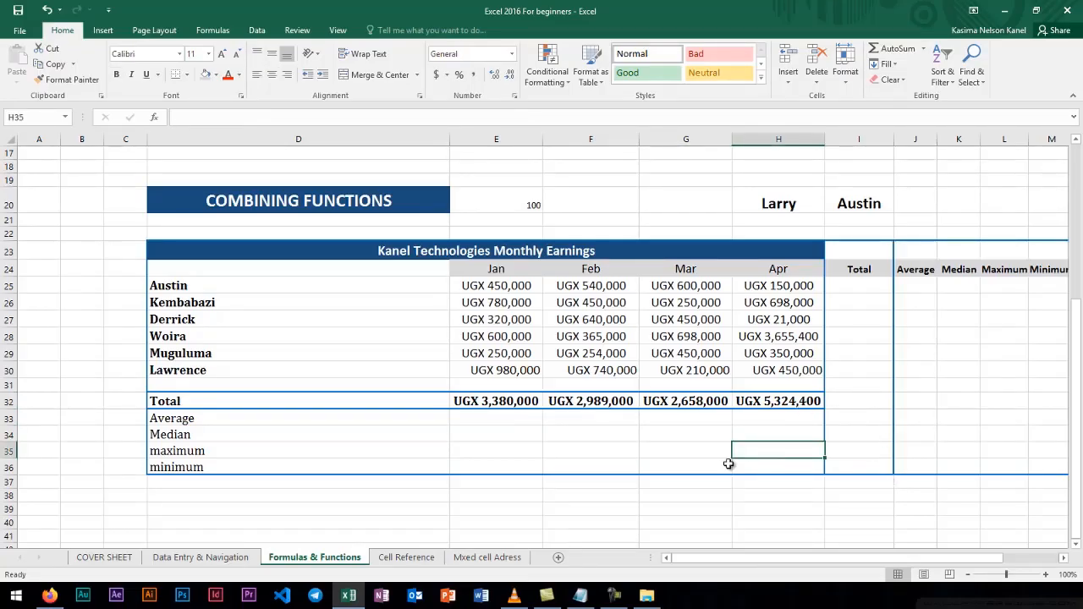
left_click(648, 509)
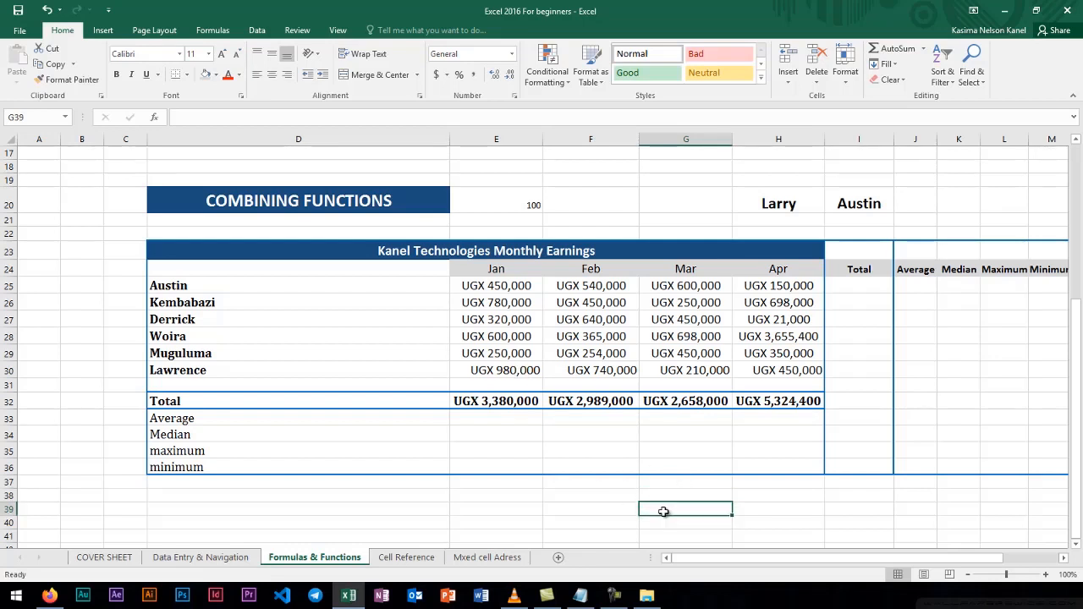
Choose the Currency number format with 0 decimal places for cell G39.
left_click(512, 53)
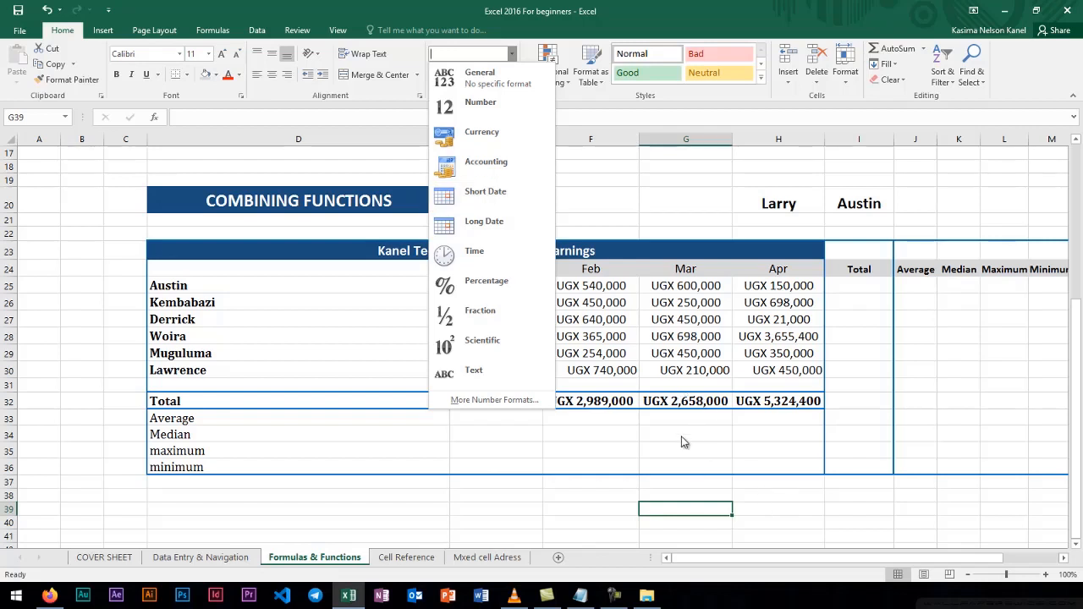
left_click(487, 403)
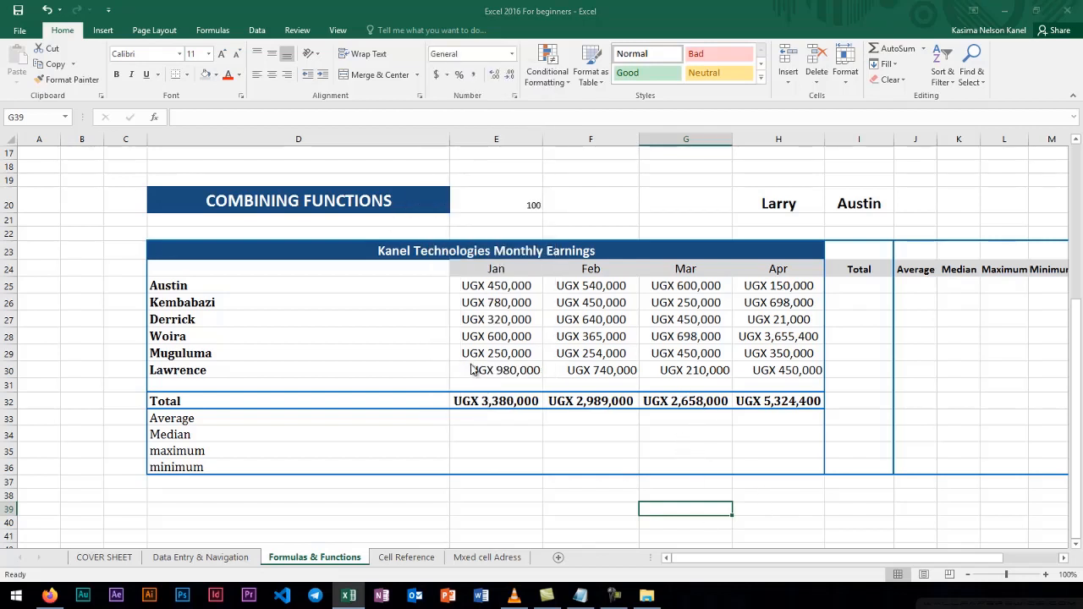
left_click(318, 161)
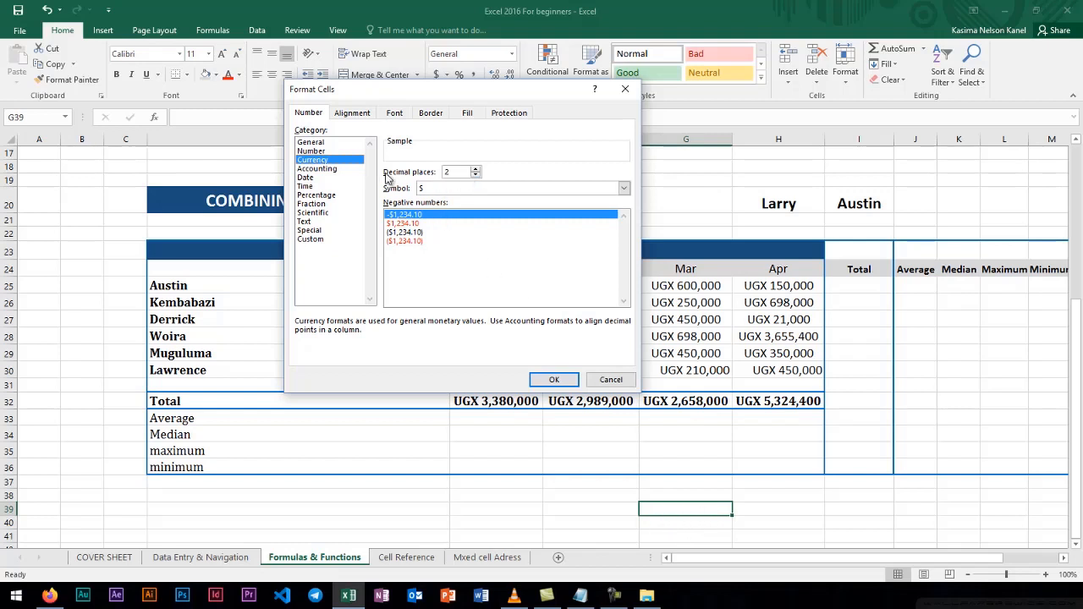
left_click(475, 176)
left_click(475, 176)
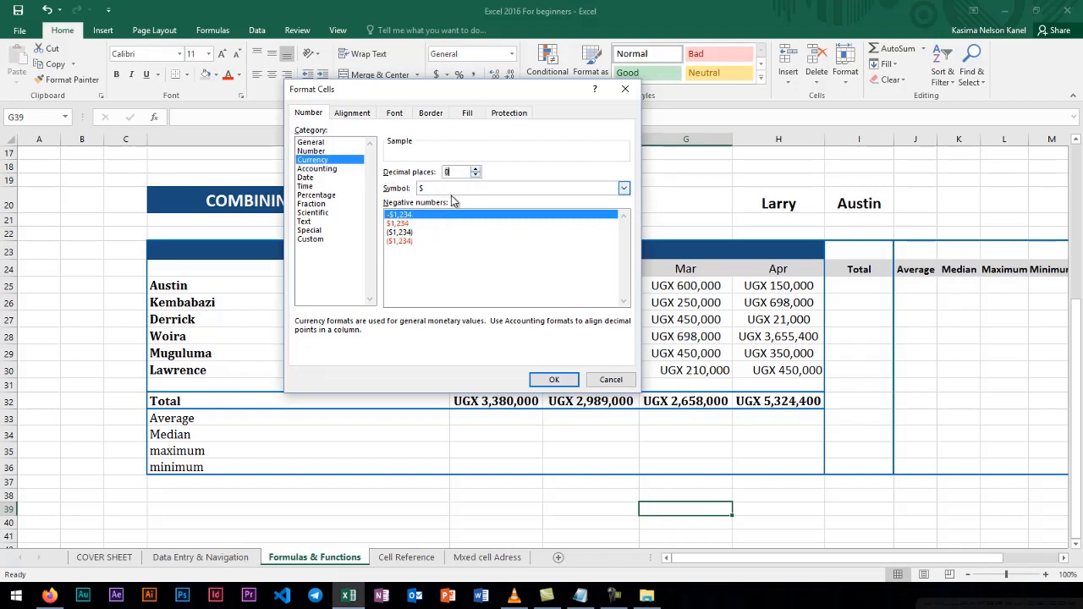
Set the currency symbol for G39 to UGX and apply the number format.
left_click(625, 189)
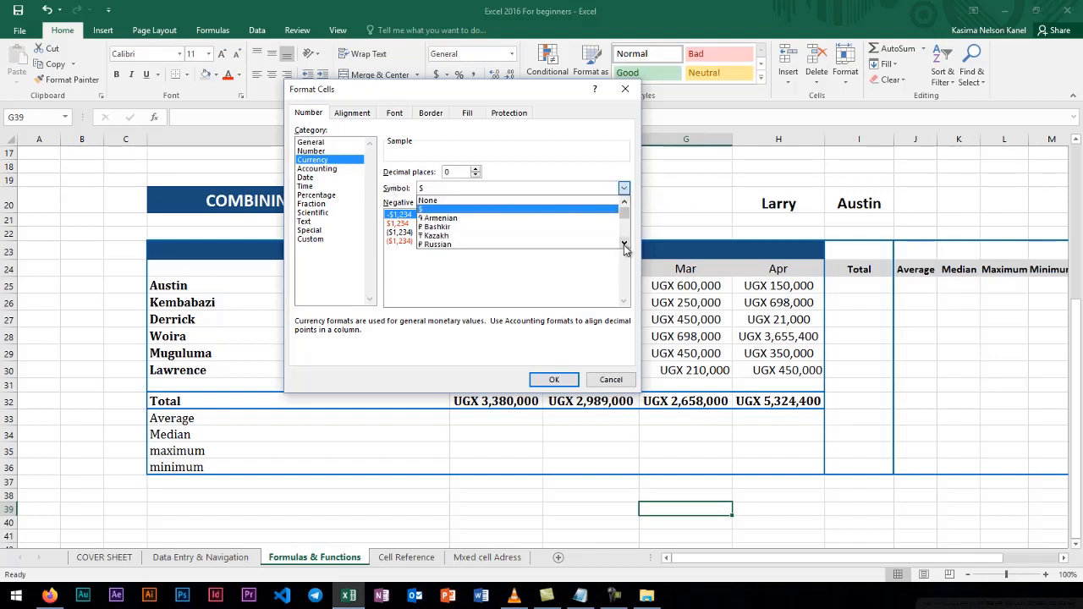
left_click(624, 245)
left_click_drag(624, 215, 625, 222)
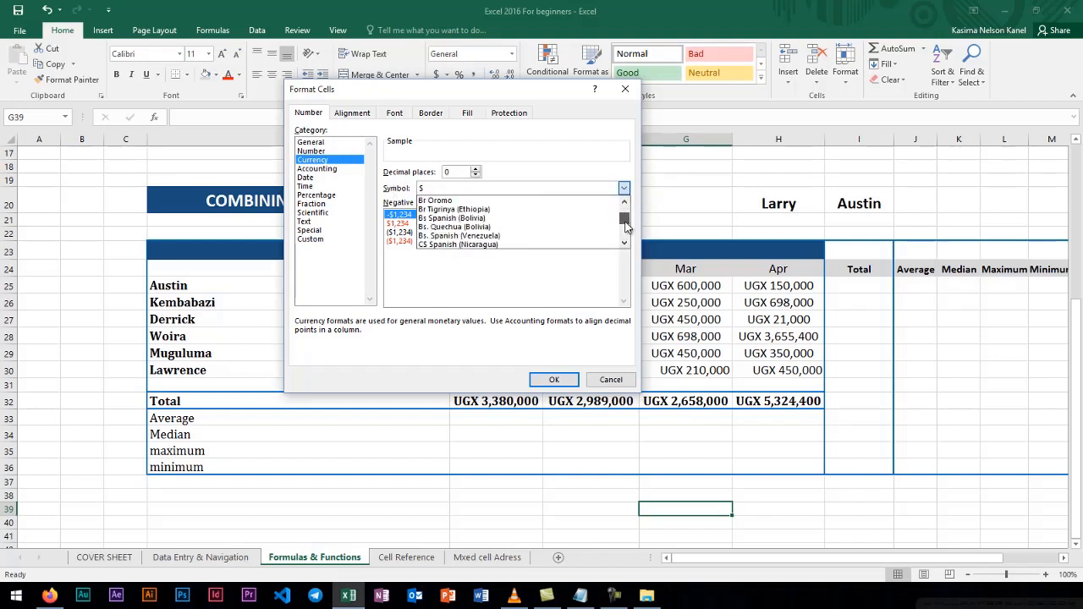
left_click(525, 189)
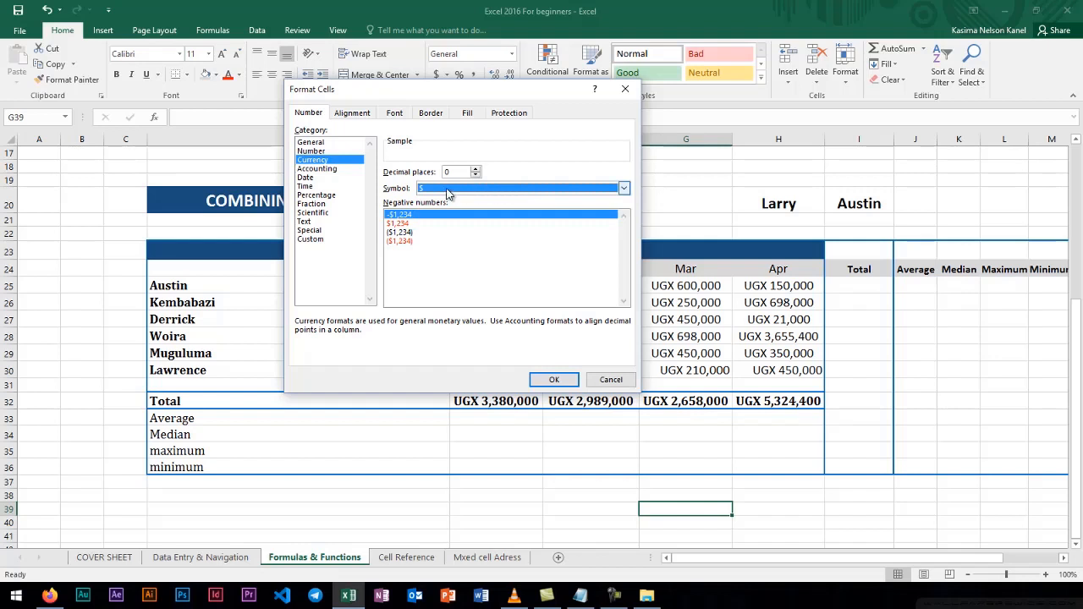
key("u")
key("u")
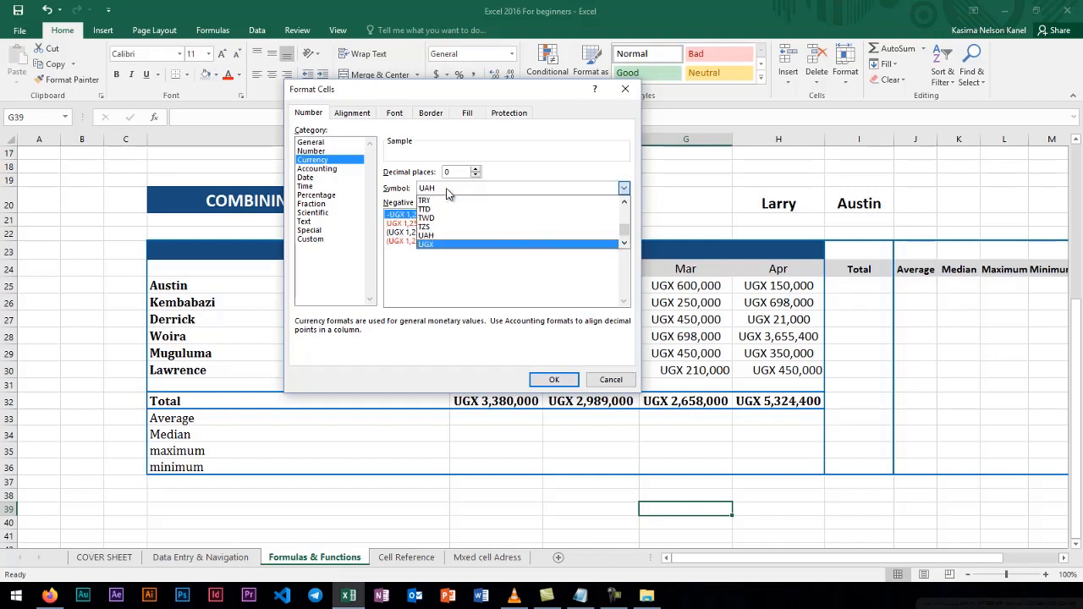
left_click(431, 245)
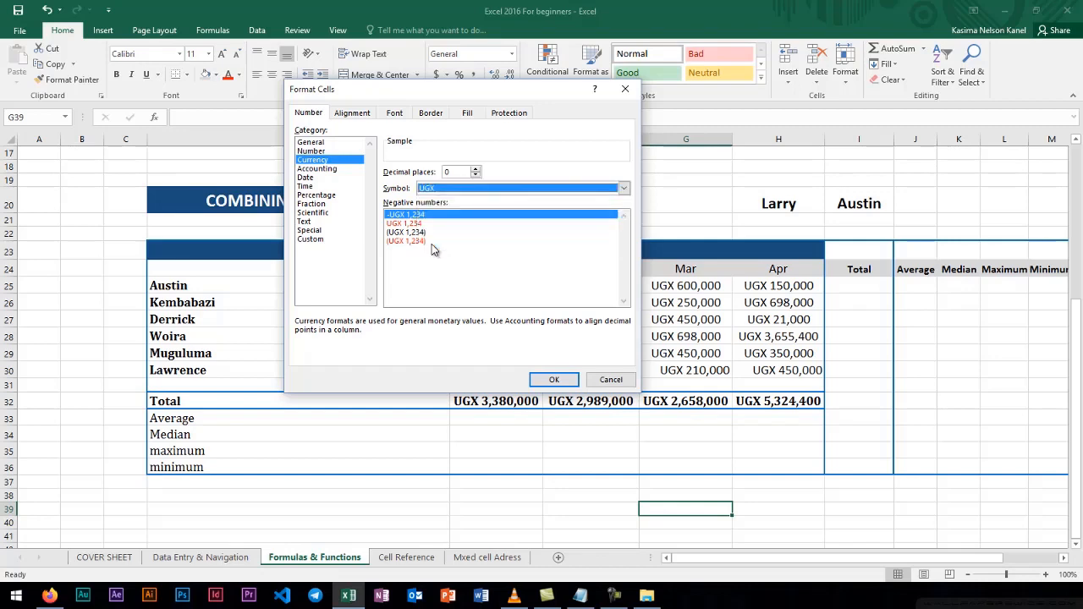
left_click(555, 381)
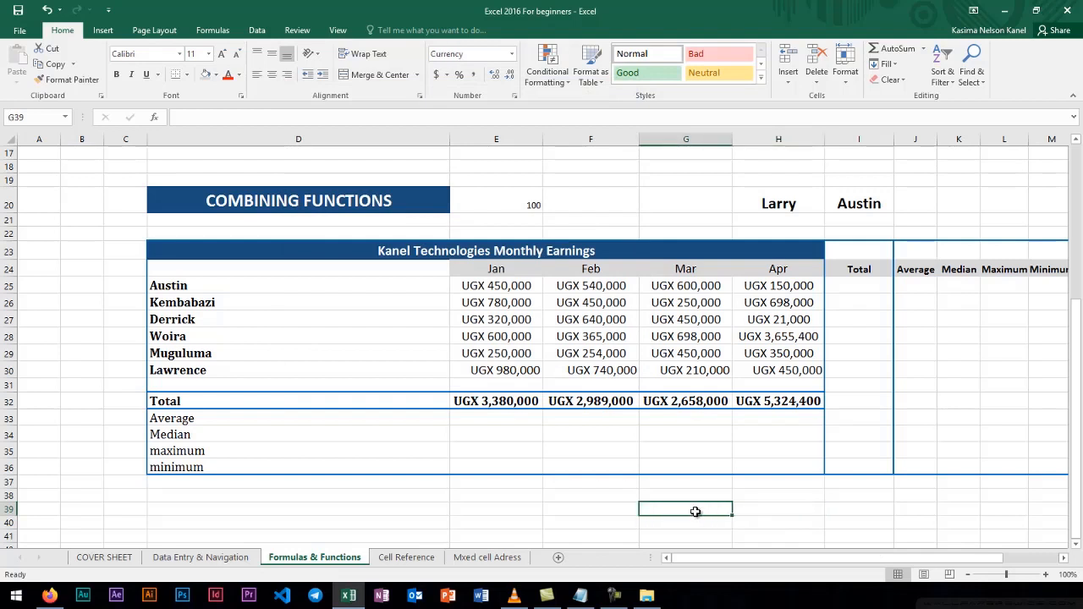
Enter 700 in G39 to try out the UGX currency format.
type("700")
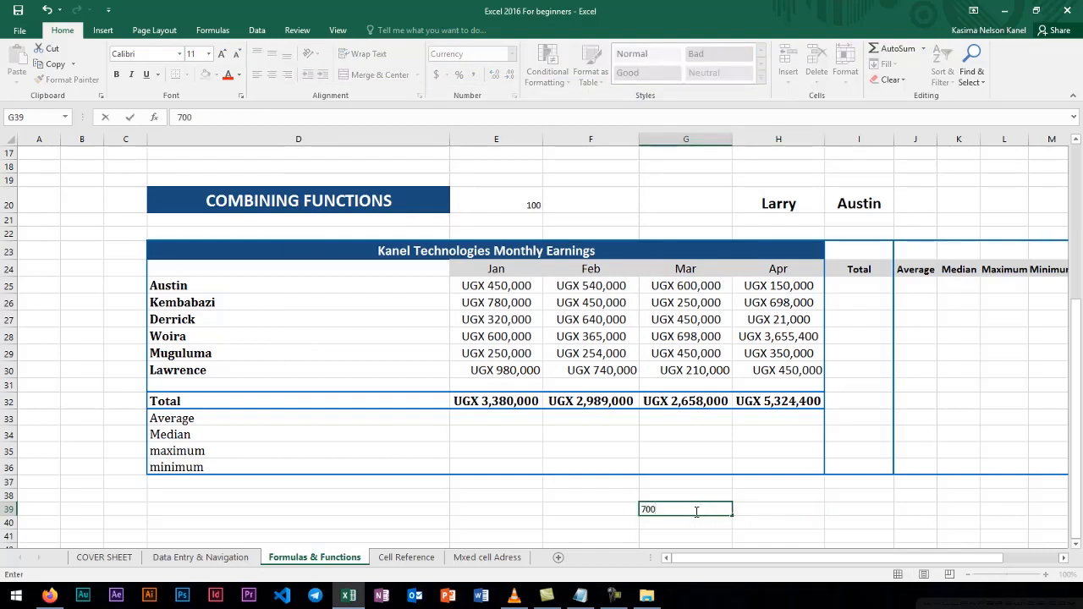
key("Return")
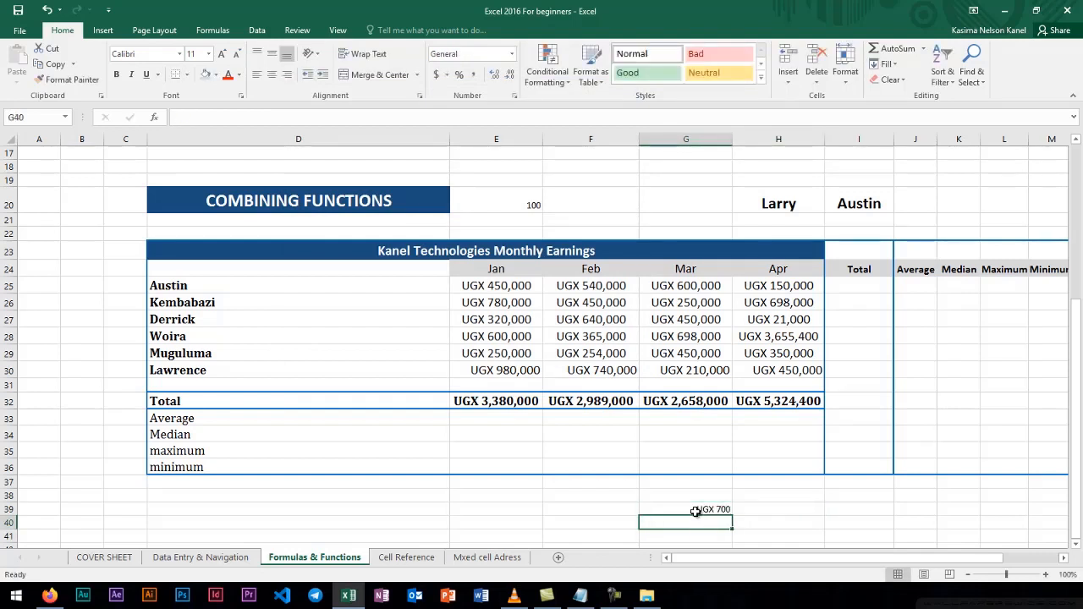
left_click(578, 290)
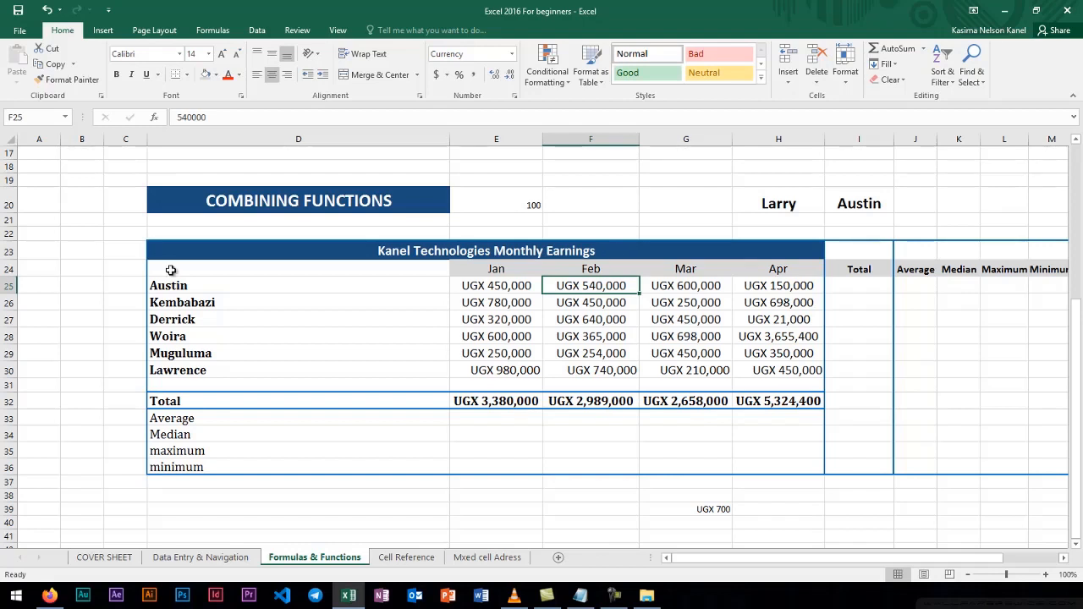
left_click(7, 401)
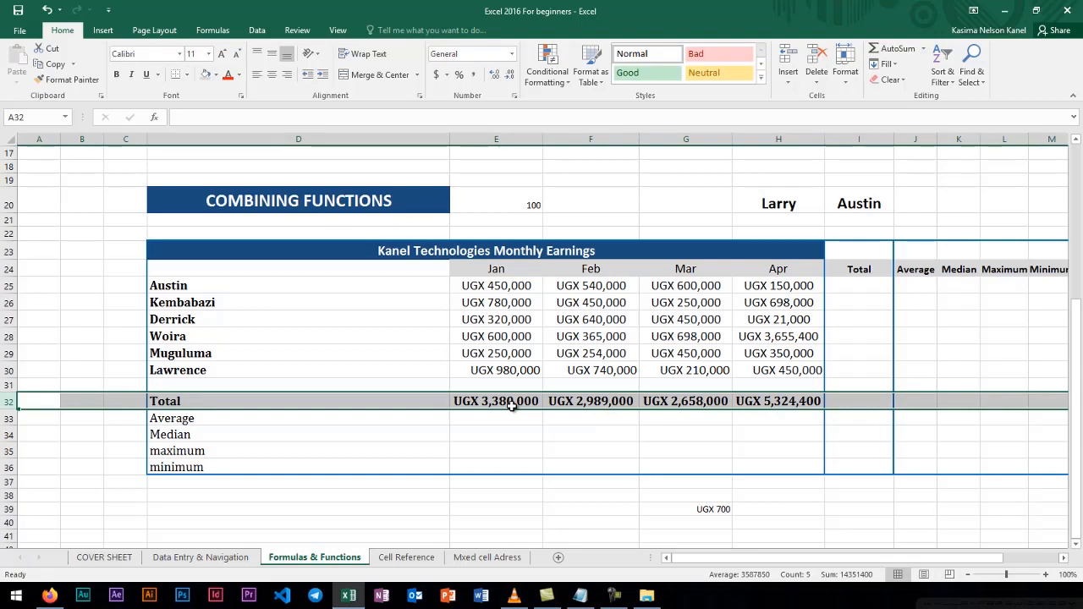
Total the first employee's January to April earnings in I25 using AutoSum with the range E25:H25.
left_click(856, 286)
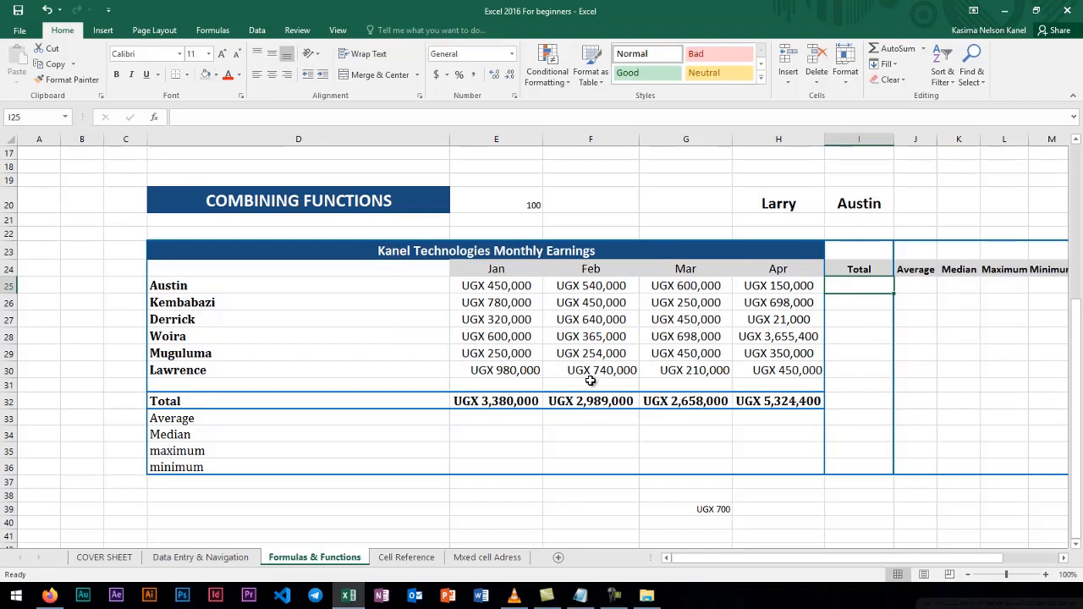
left_click(865, 301)
left_click(863, 291)
left_click(103, 30)
left_click(212, 31)
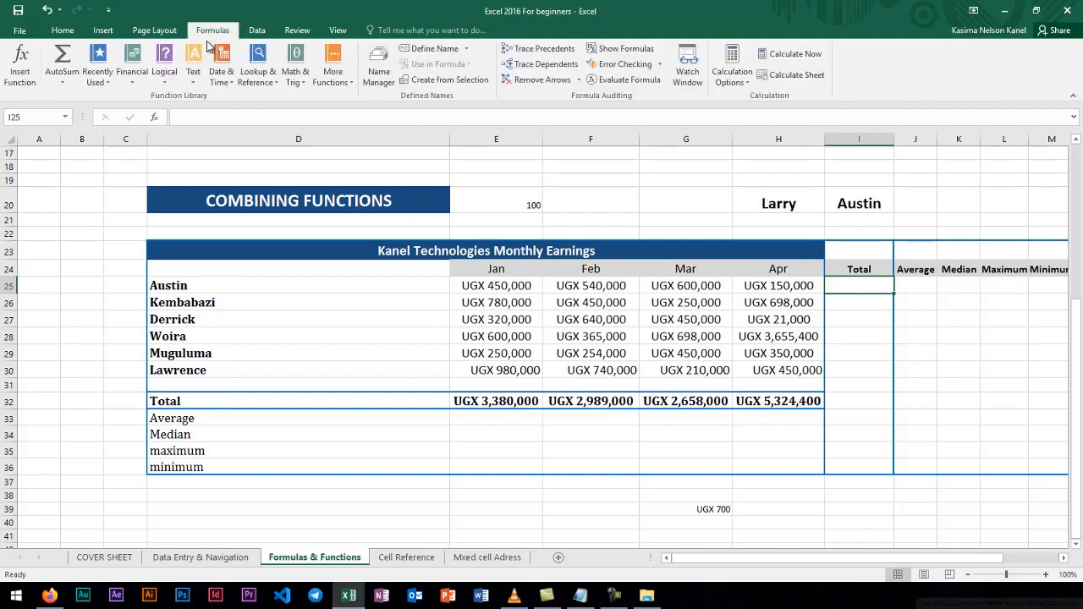
left_click(62, 75)
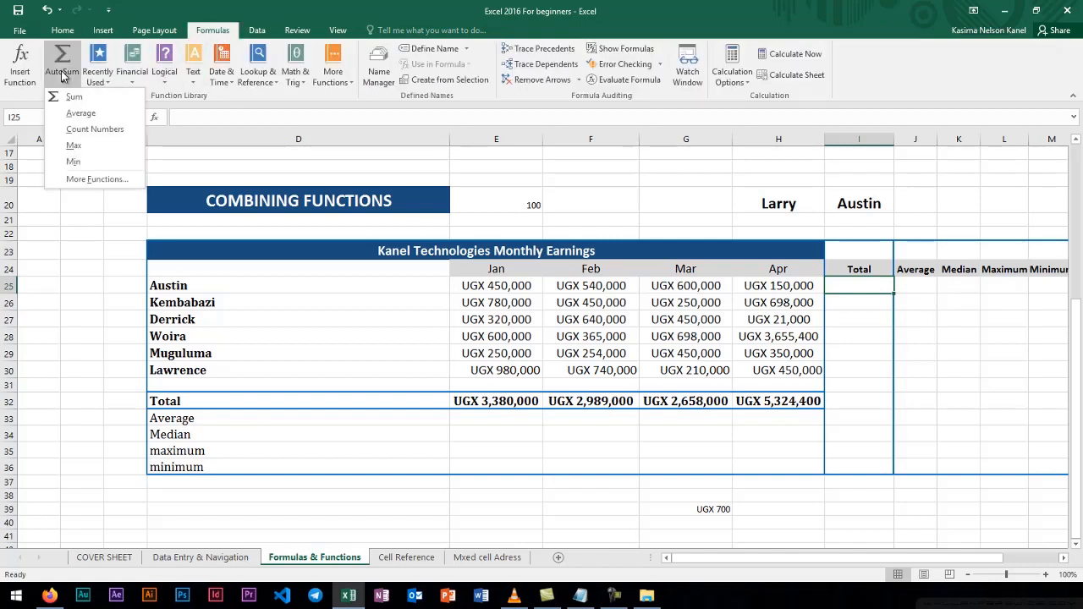
left_click(74, 97)
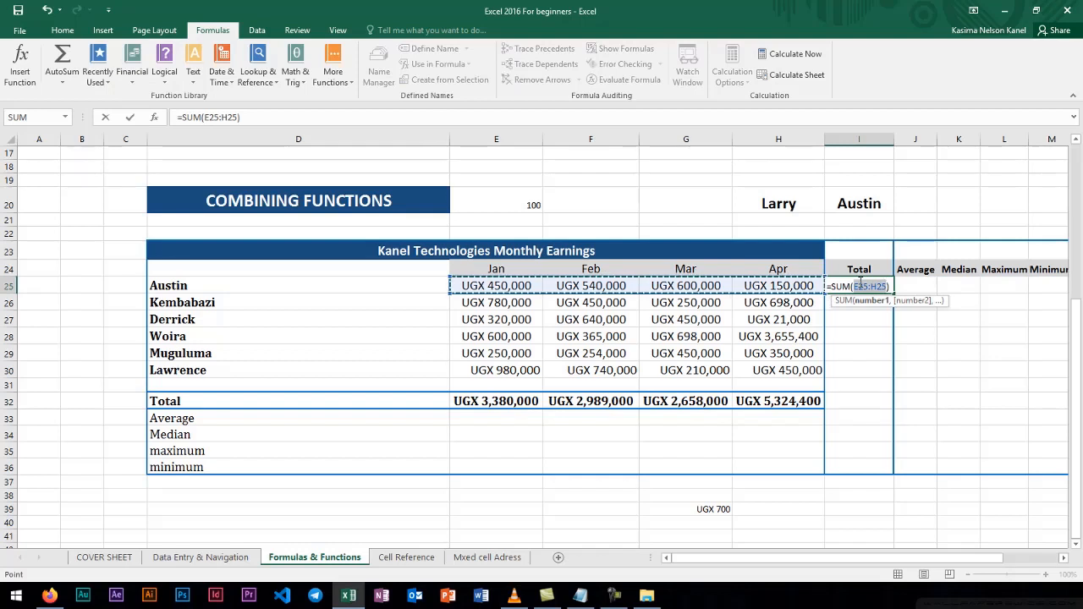
key("Return")
Fill the total formula from I25 down the Total column to I30 for the remaining employees.
left_click(852, 284)
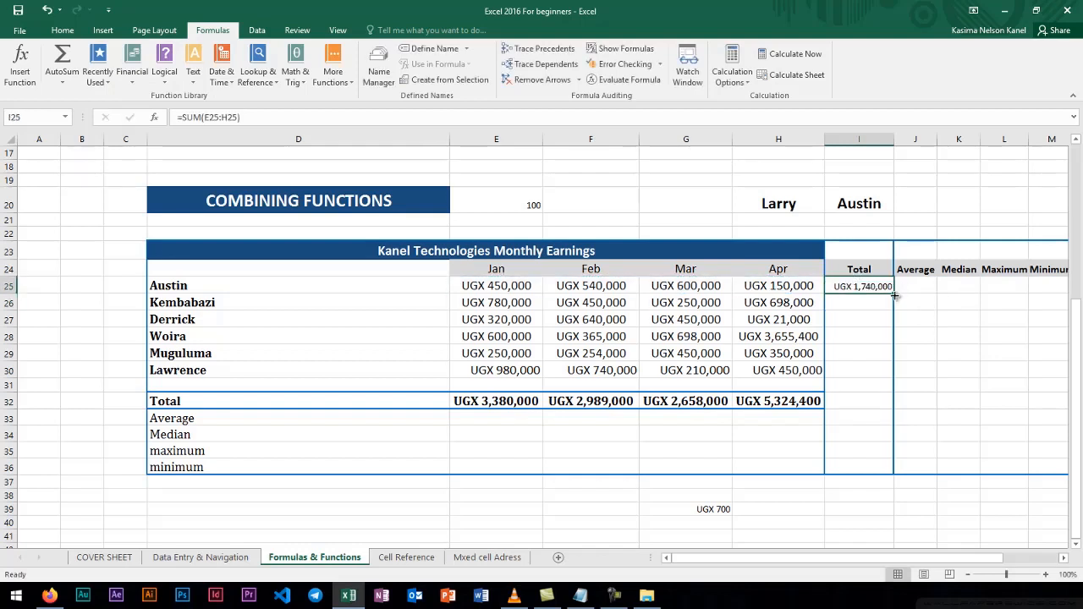
left_click_drag(893, 293, 889, 374)
left_click(863, 413)
left_click(863, 389)
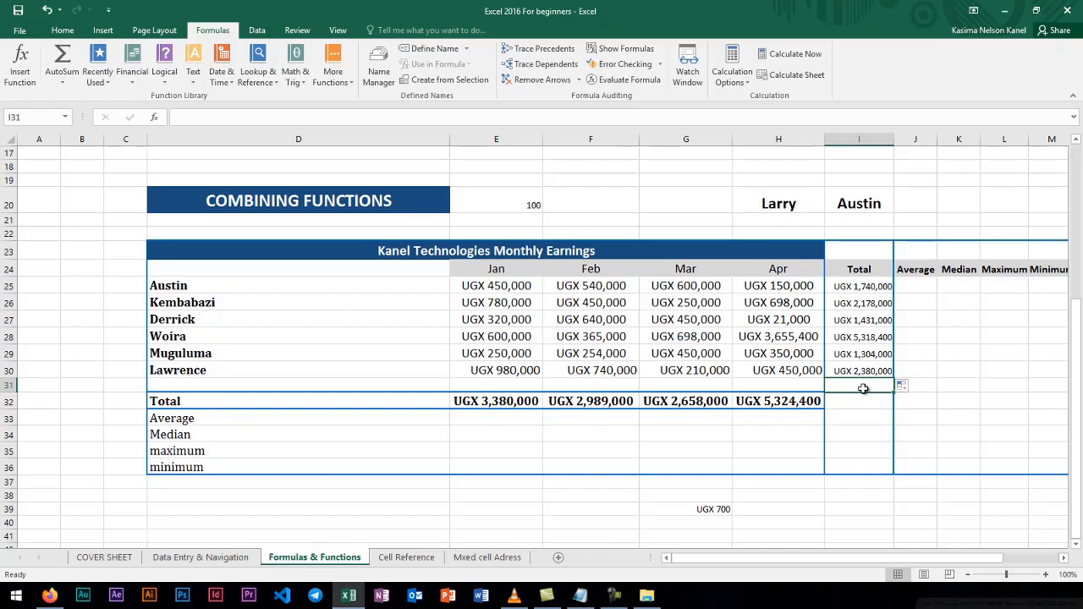
Calculate the January average in E33 with AVERAGE over E25:E30 and fill it across the Average row to H33.
left_click(480, 420)
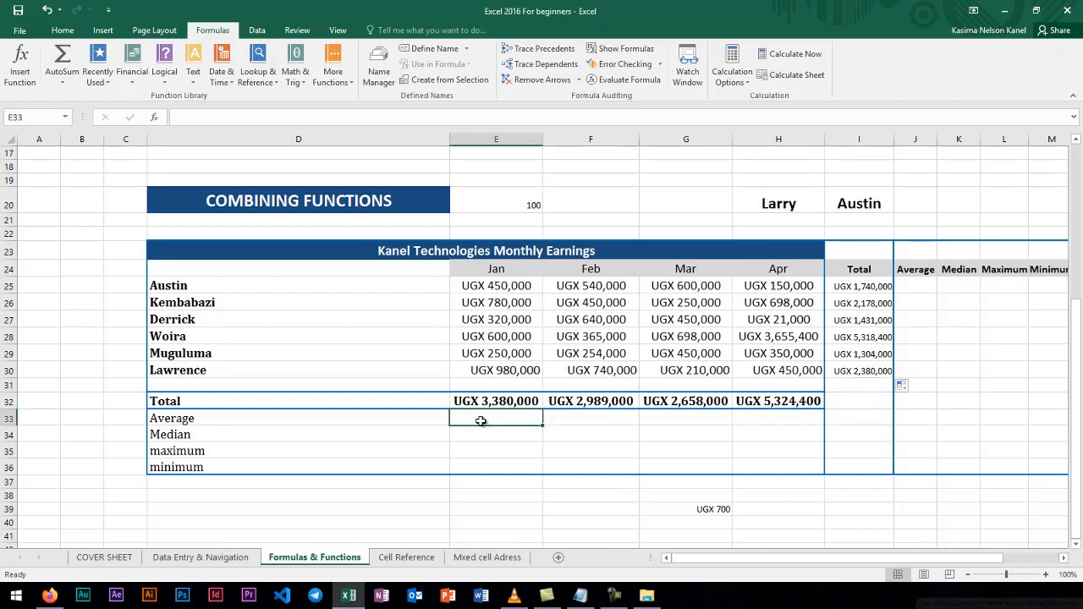
type("=av")
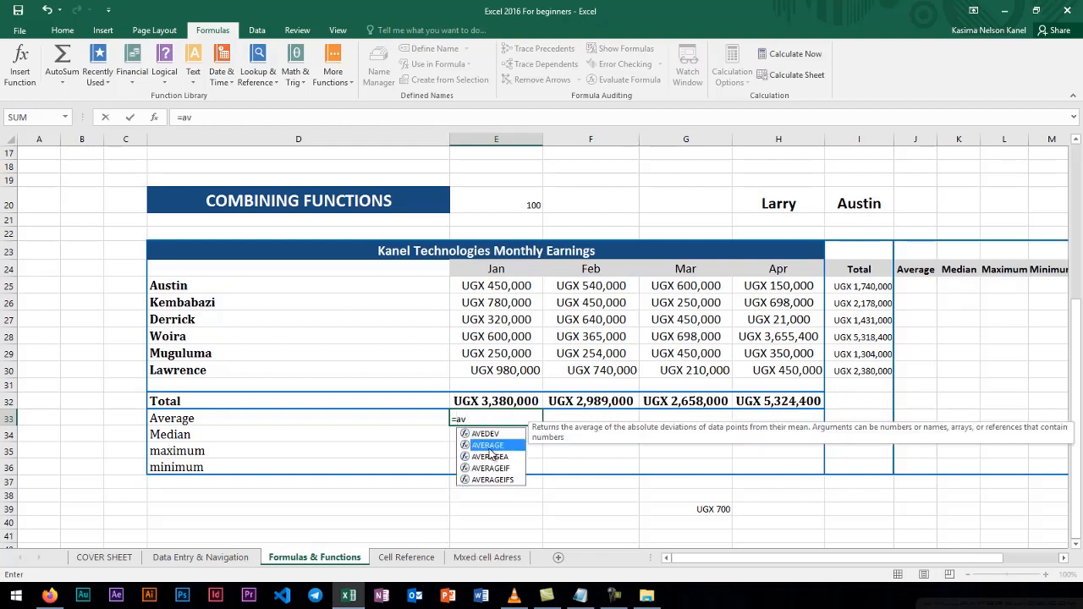
left_click(490, 445)
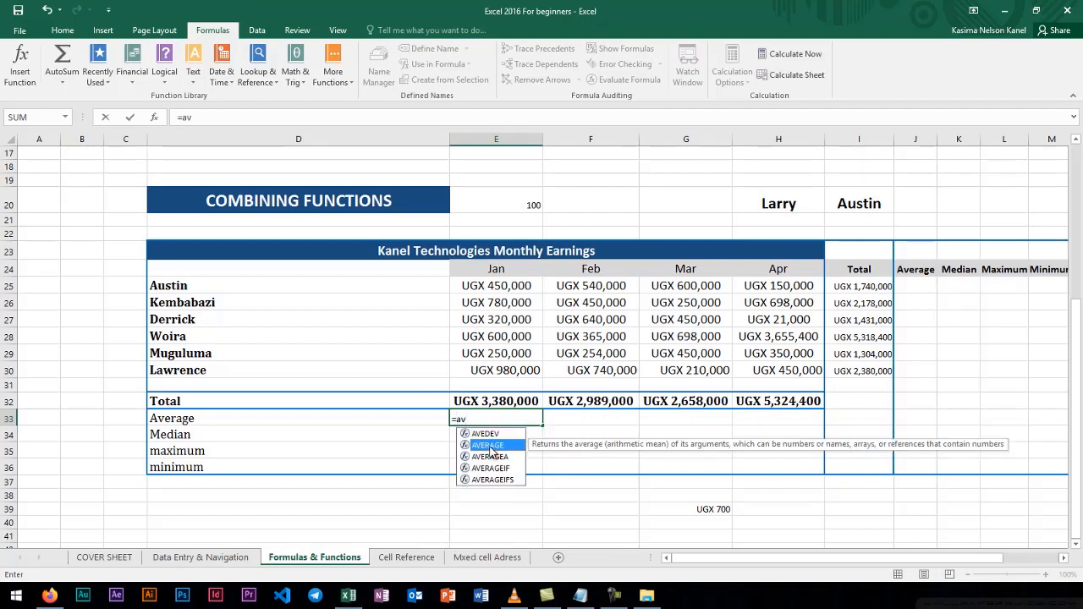
type("er")
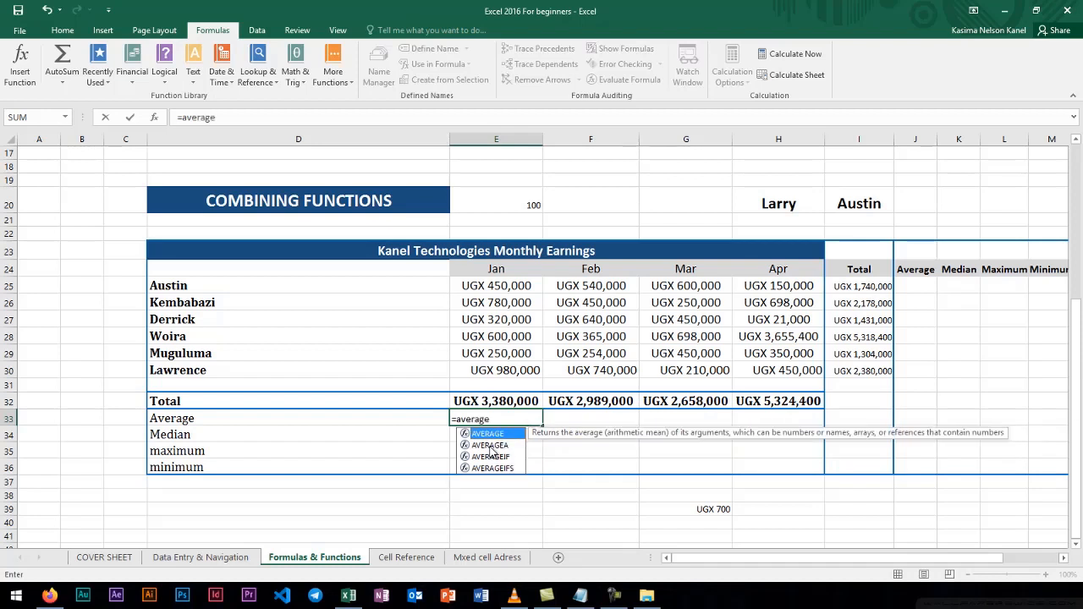
type("age(")
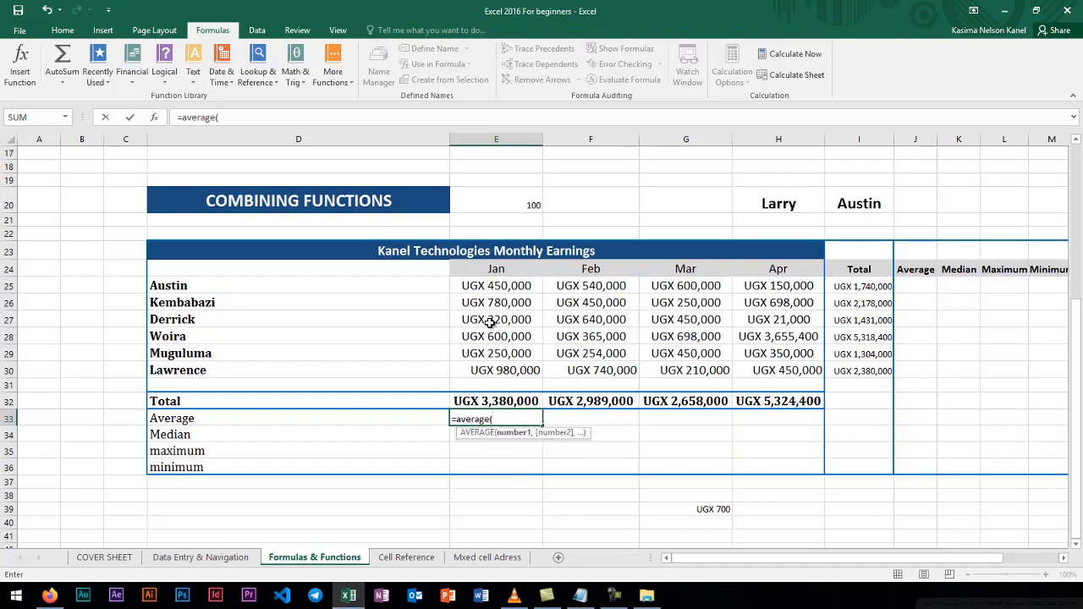
left_click_drag(506, 289, 501, 353)
type(")")
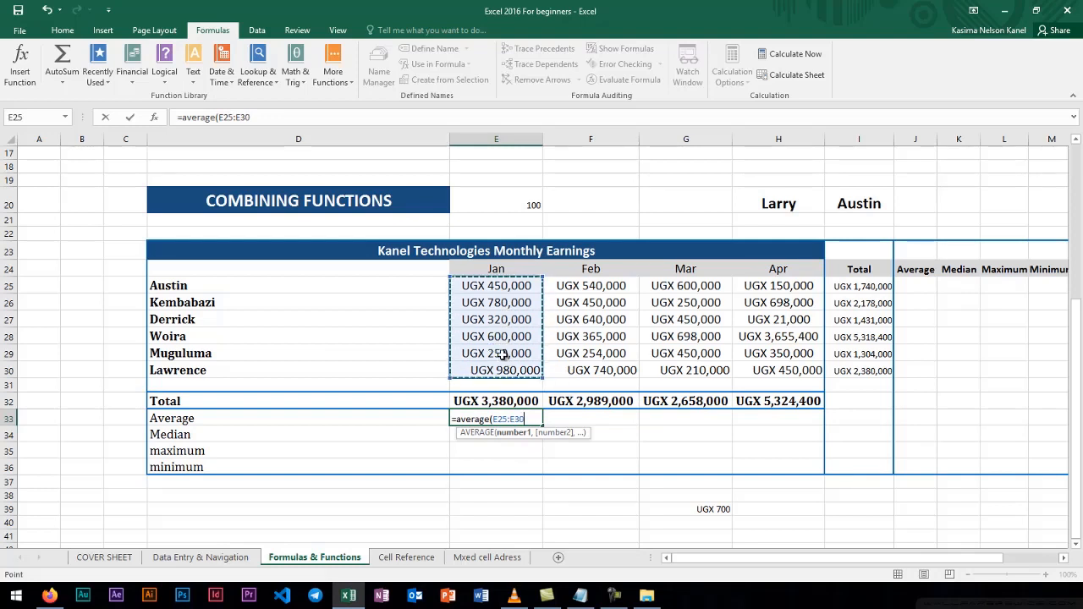
key("Return")
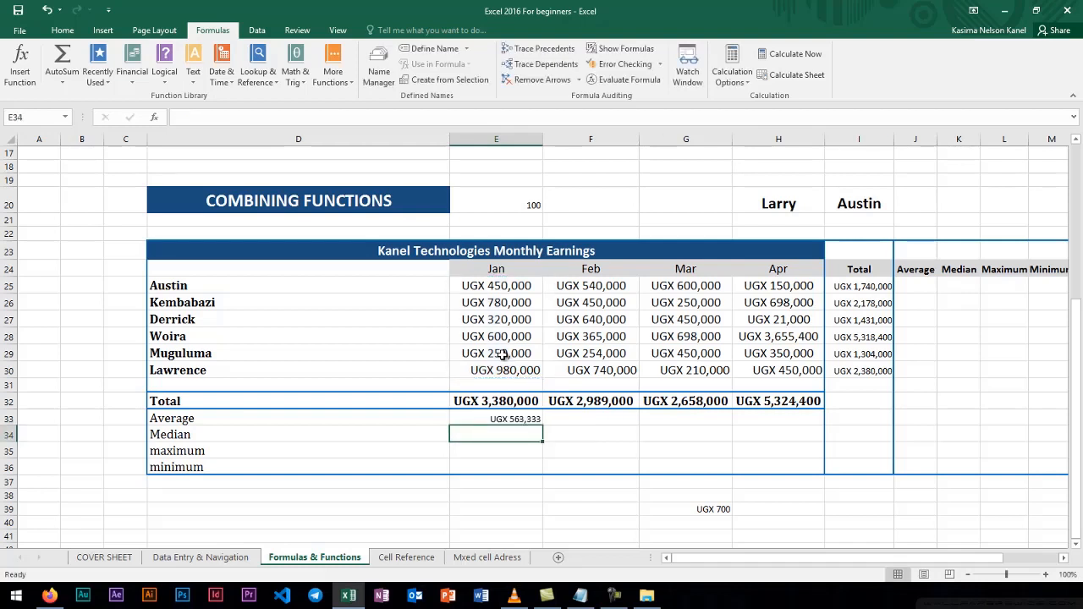
left_click(508, 418)
left_click_drag(542, 425, 812, 429)
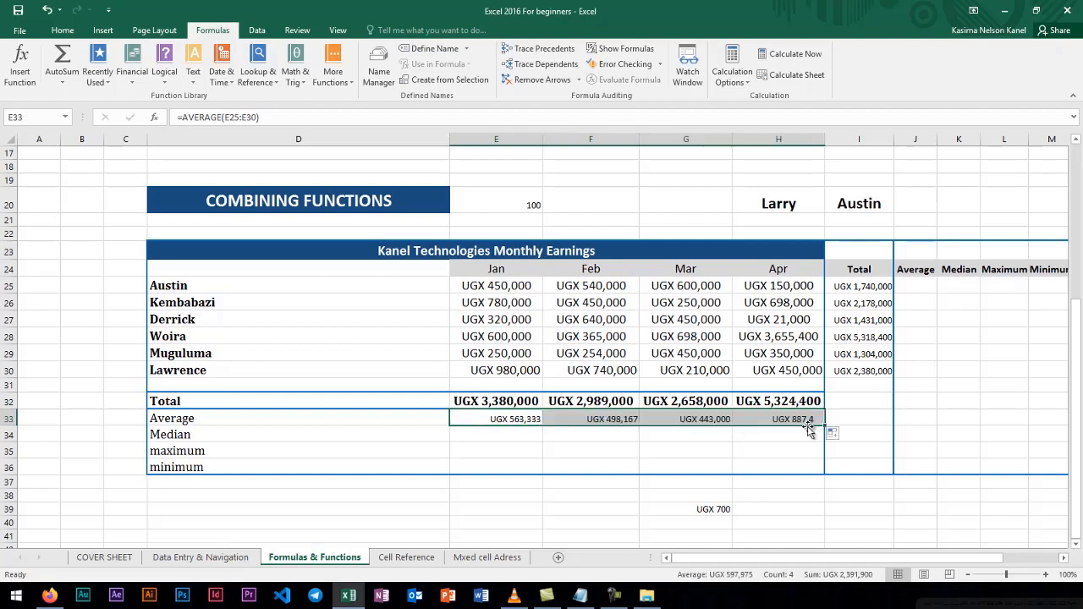
Calculate the January median in E34 with MEDIAN over E25:E30 and fill it across the Median row to H34.
left_click(478, 437)
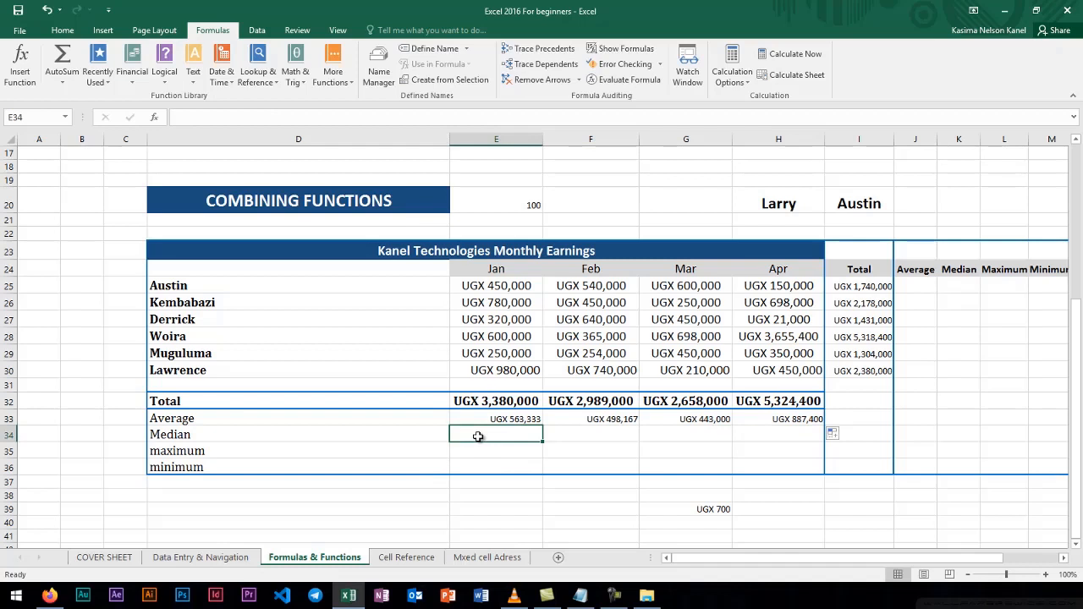
type("=")
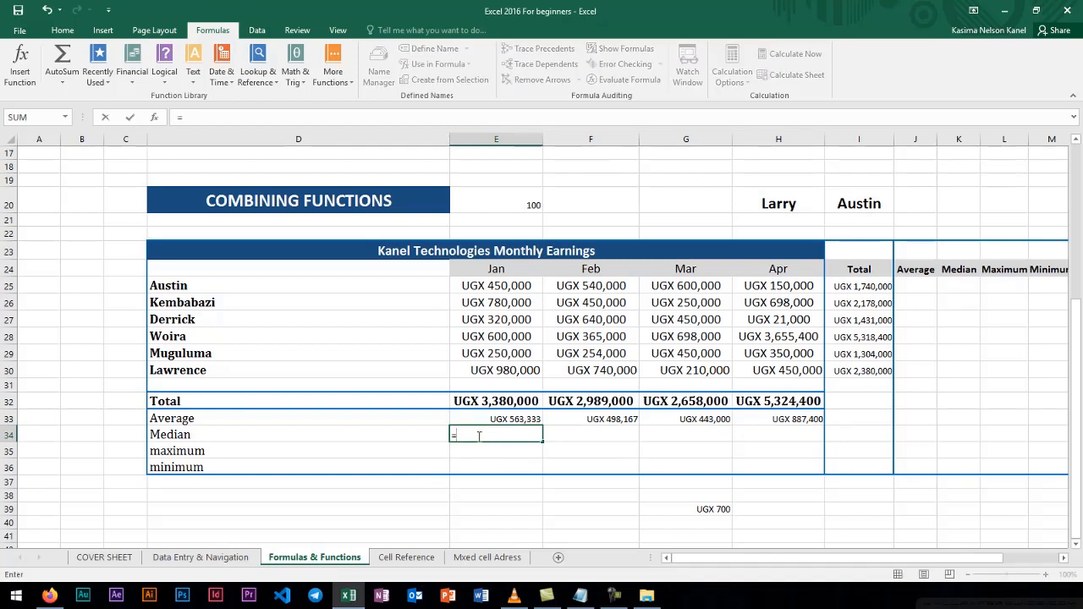
type("me")
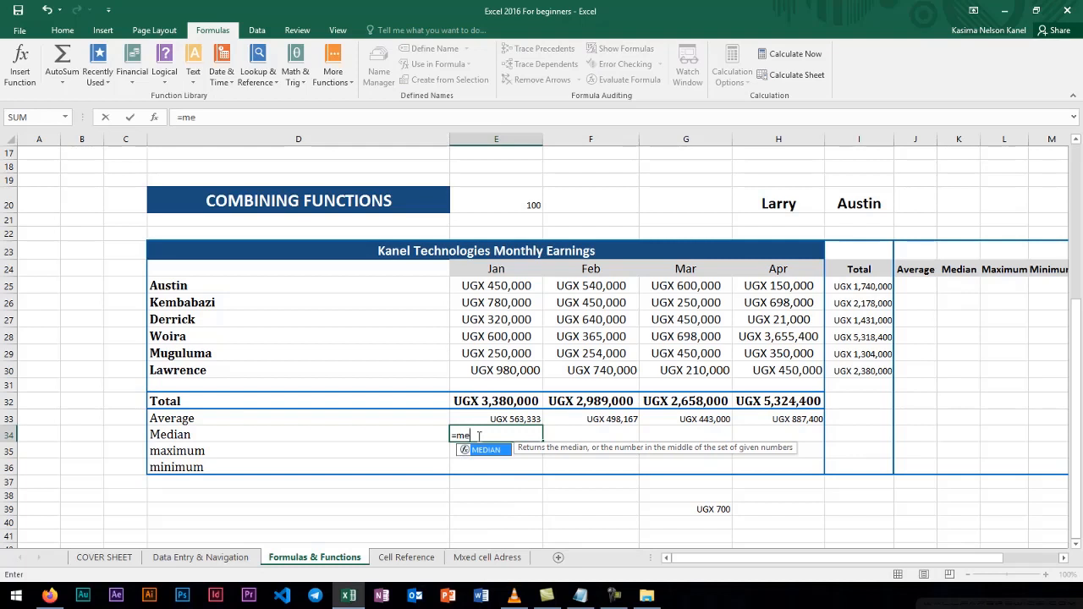
type("dian")
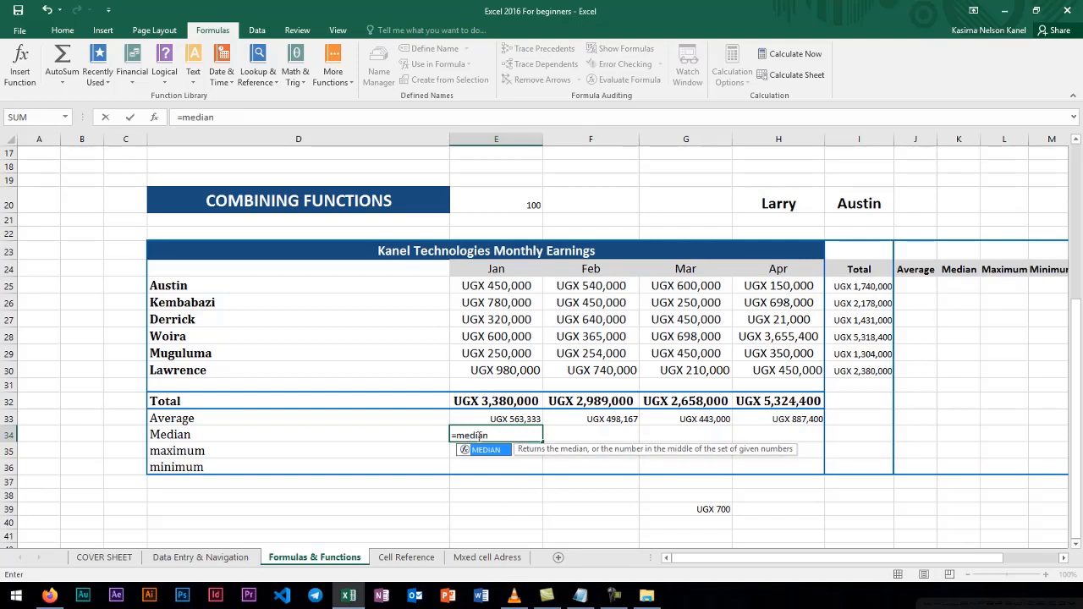
type("(")
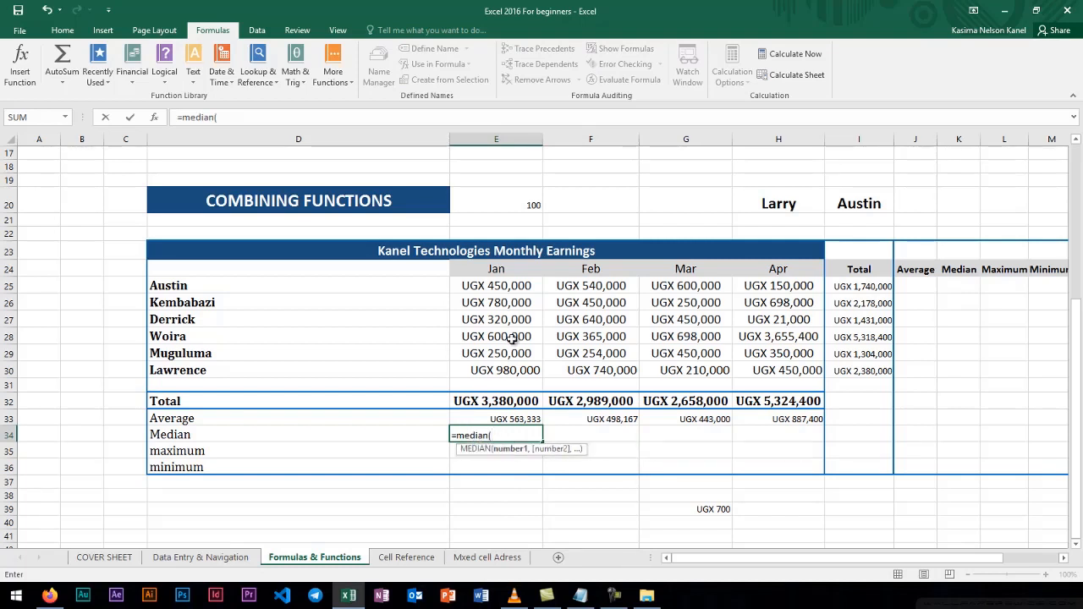
left_click_drag(491, 288, 493, 366)
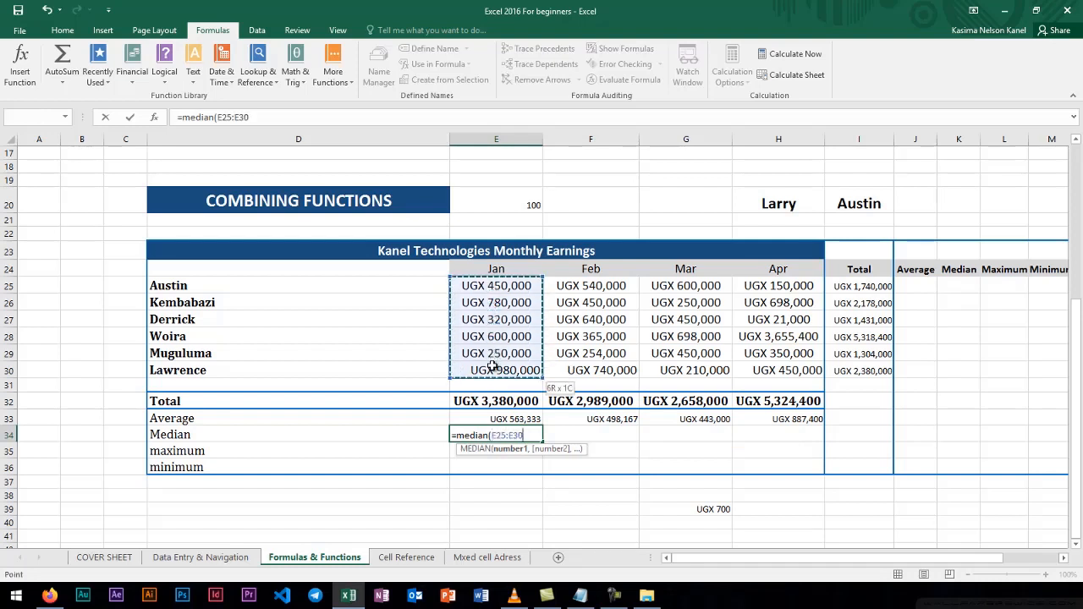
type(")")
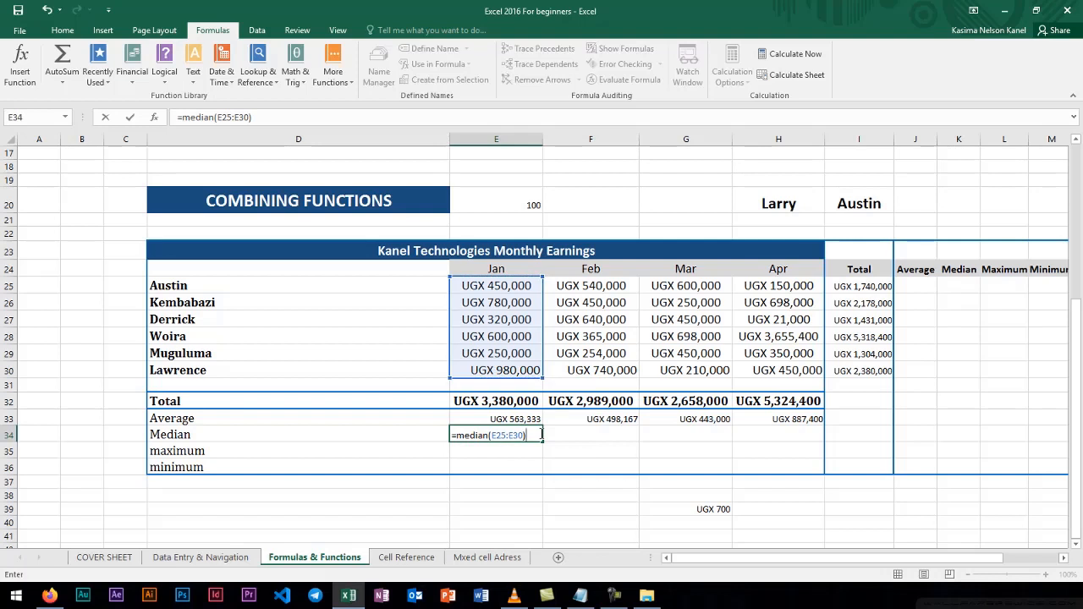
key("Return")
left_click(540, 434)
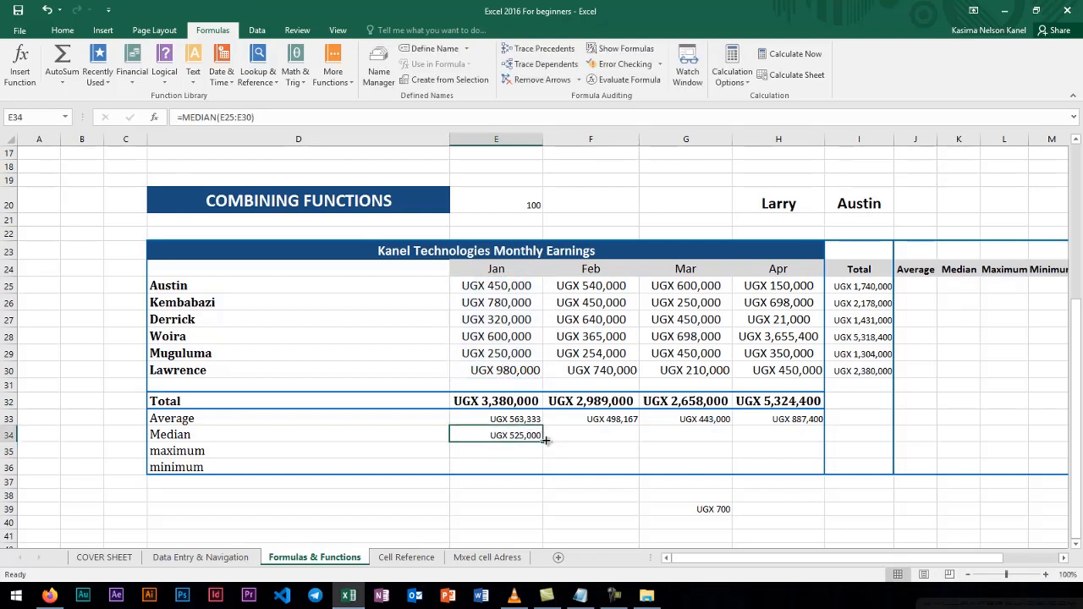
left_click_drag(542, 440, 800, 446)
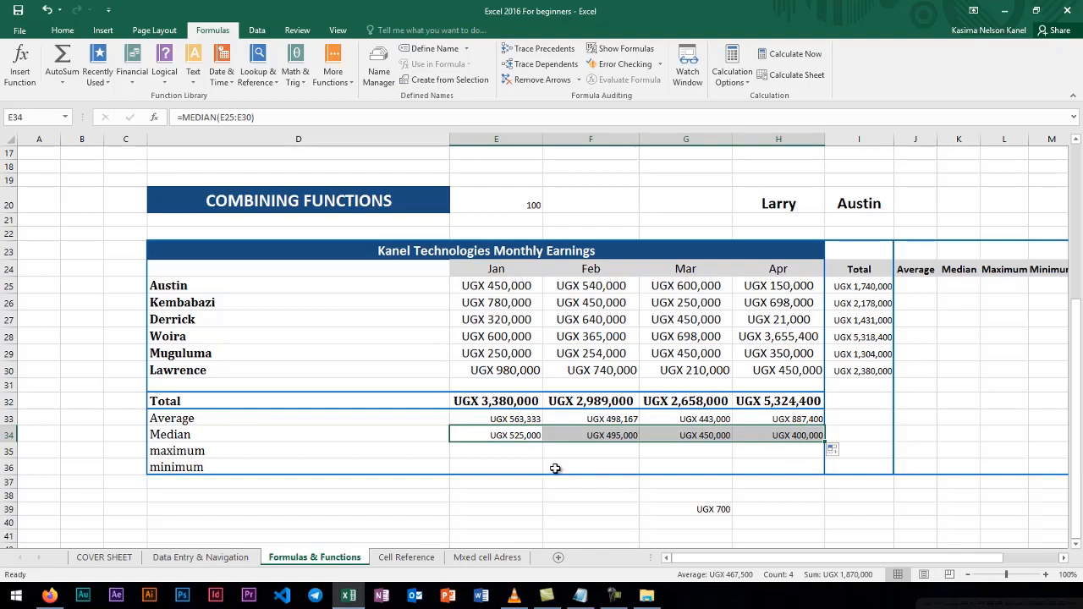
Calculate the January maximum in E35 with MAX over the range E25:E30.
left_click(486, 456)
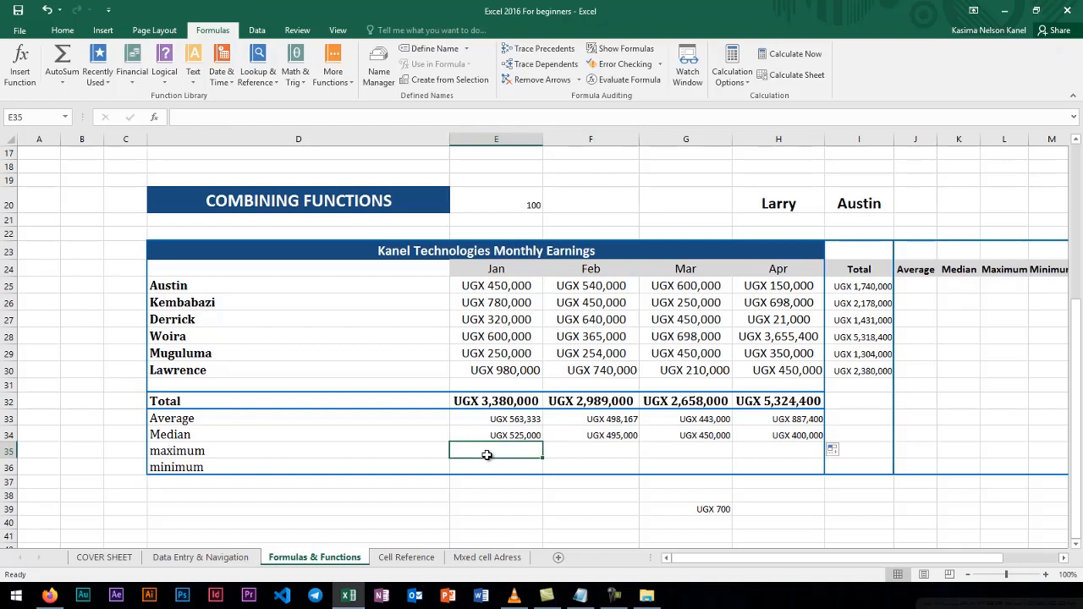
type("=ma")
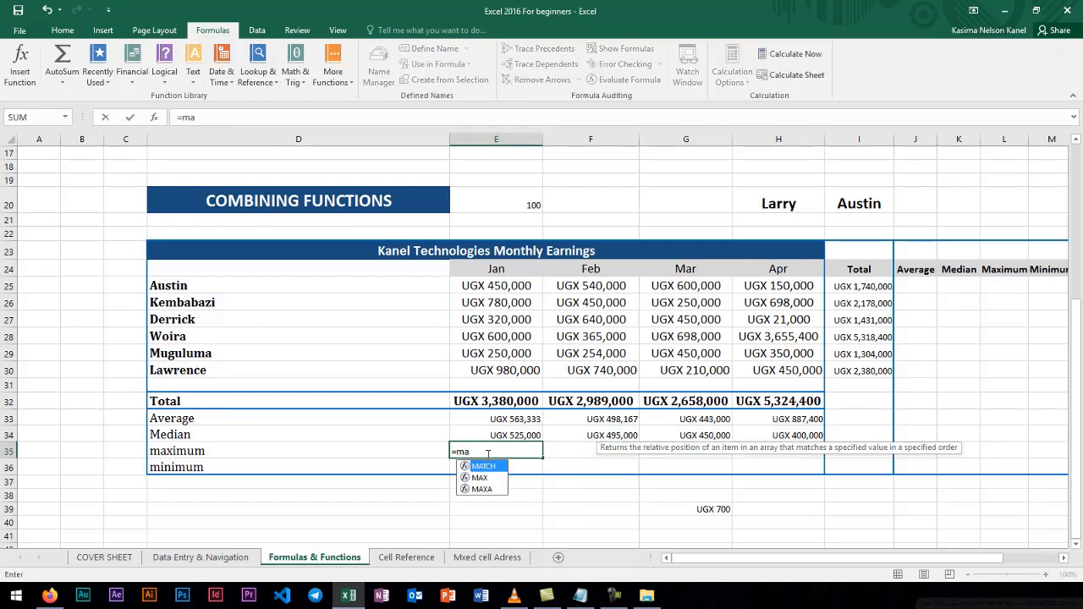
type("x")
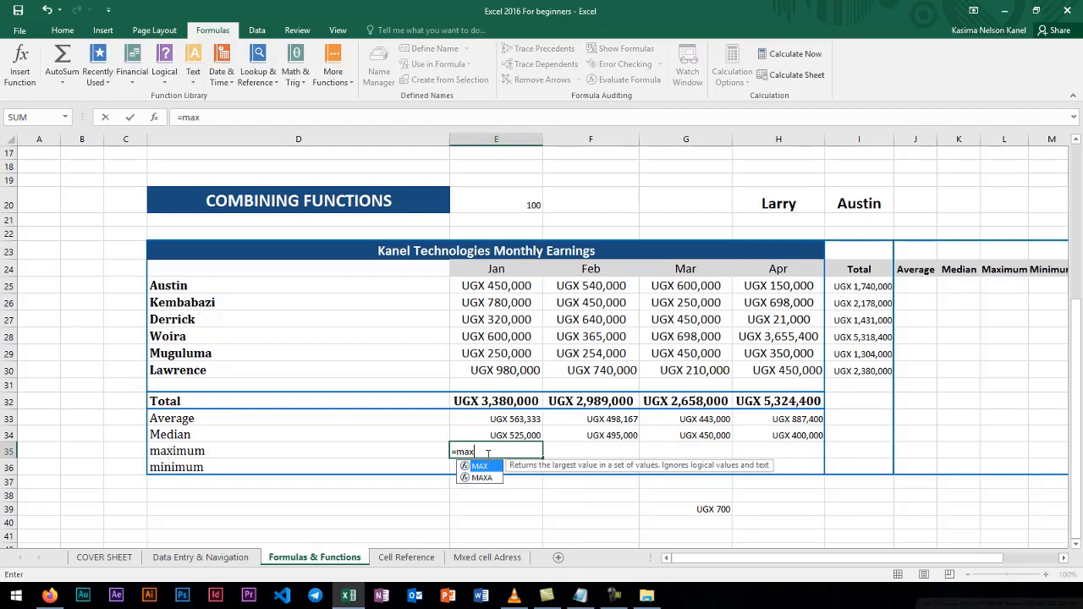
type("i")
key("BackSpace")
key("BackSpace")
key("BackSpace")
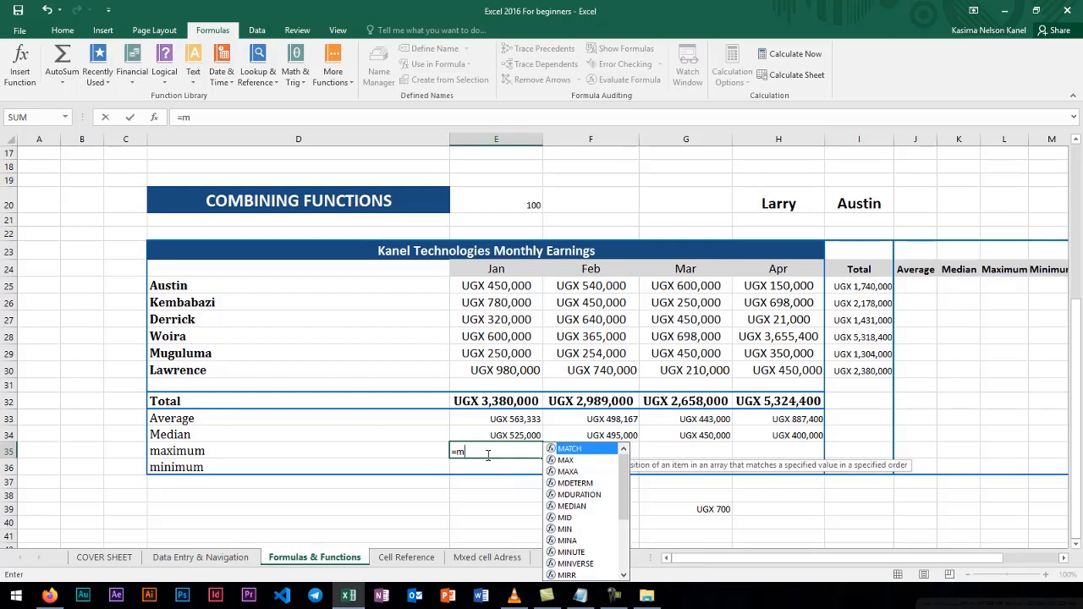
type("ax")
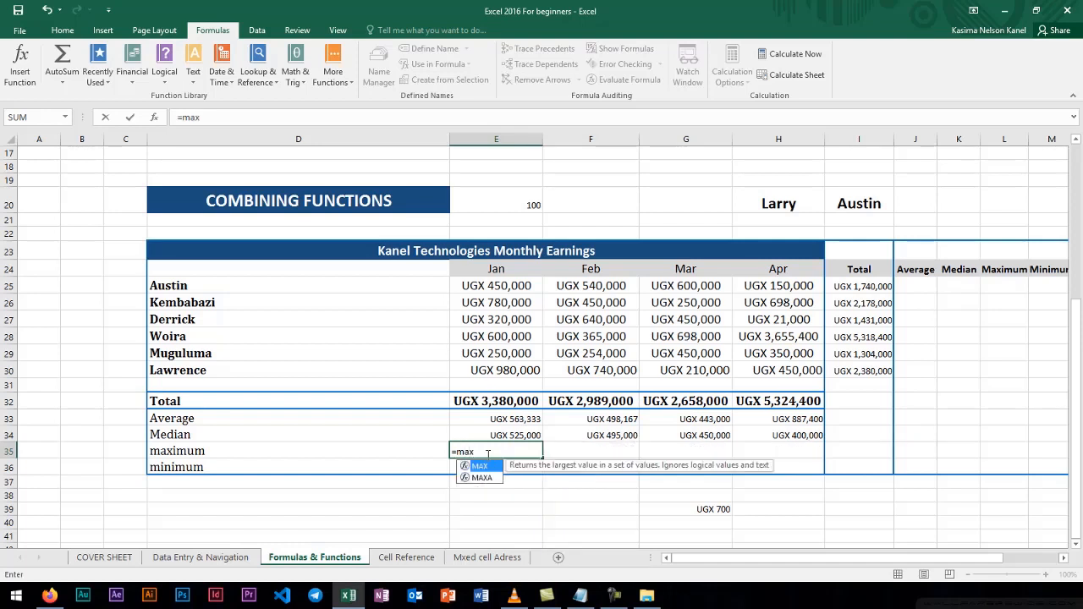
type("(")
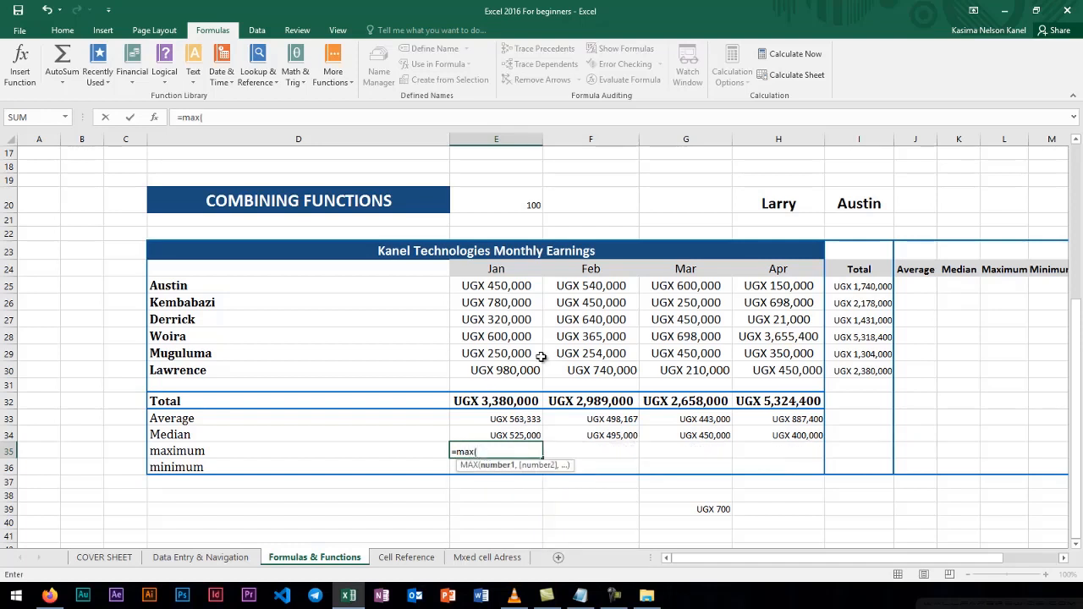
left_click_drag(486, 283, 498, 369)
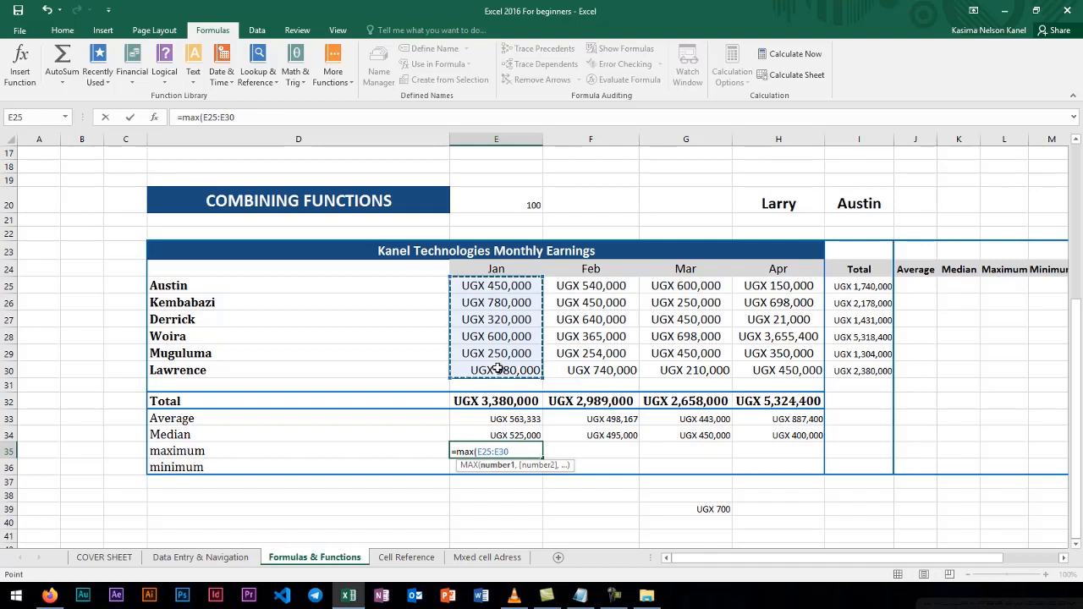
type(")")
key("Return")
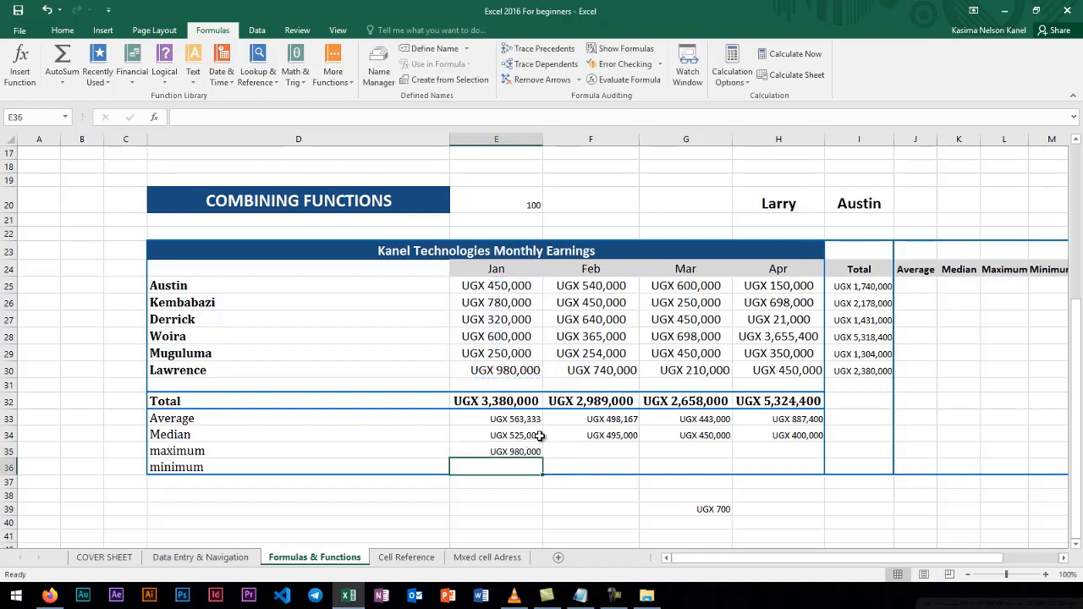
Fill the maximum formula from E35 across to H35 and compare the January and April maximums with their source earnings.
left_click(516, 372)
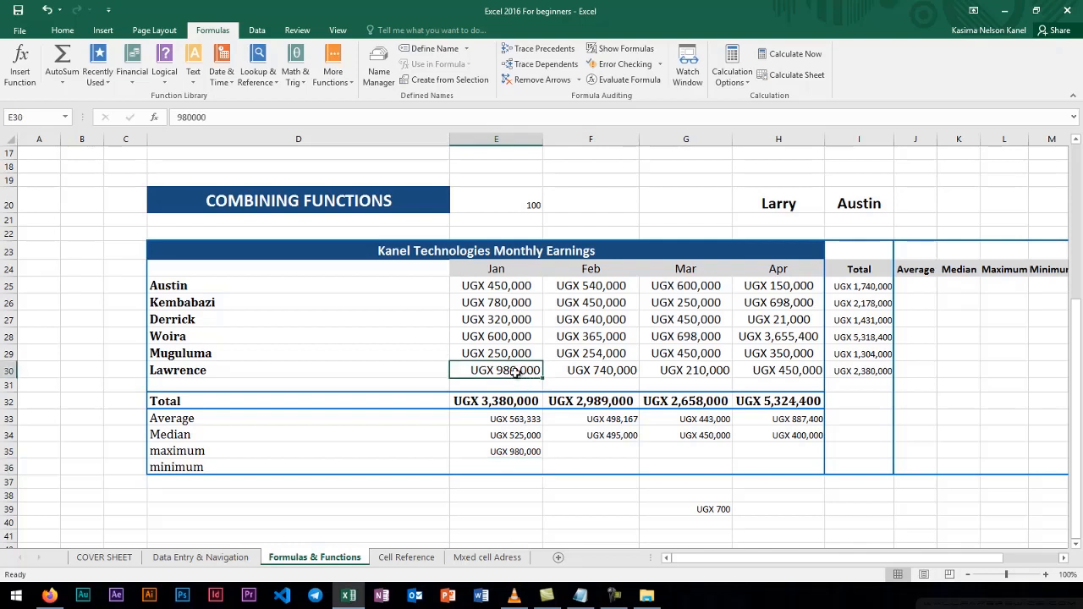
left_click(505, 452)
left_click_drag(544, 457, 812, 454)
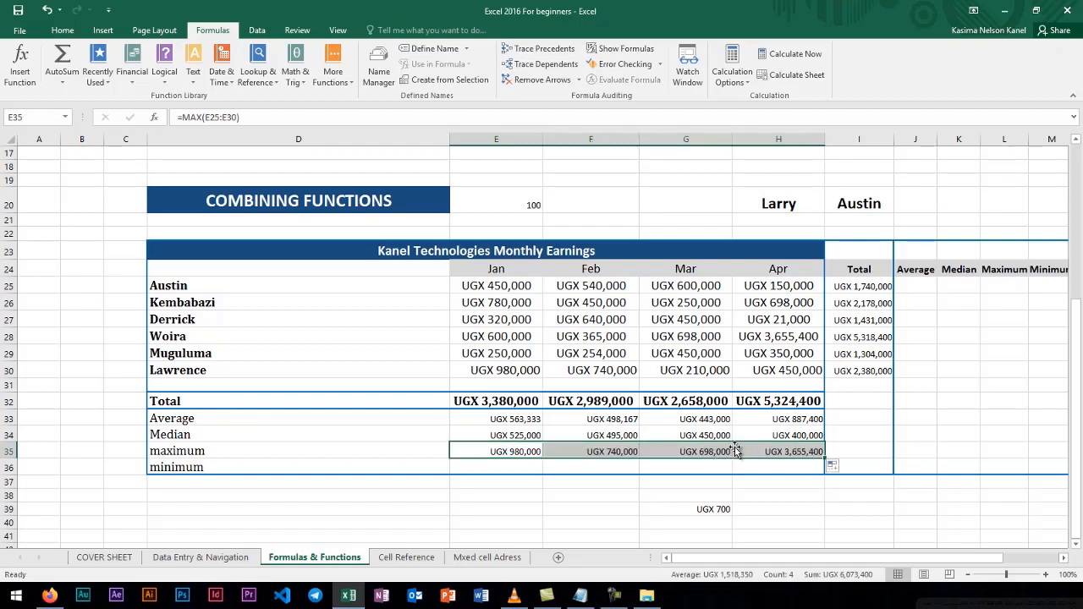
left_click(787, 464)
left_click(790, 451)
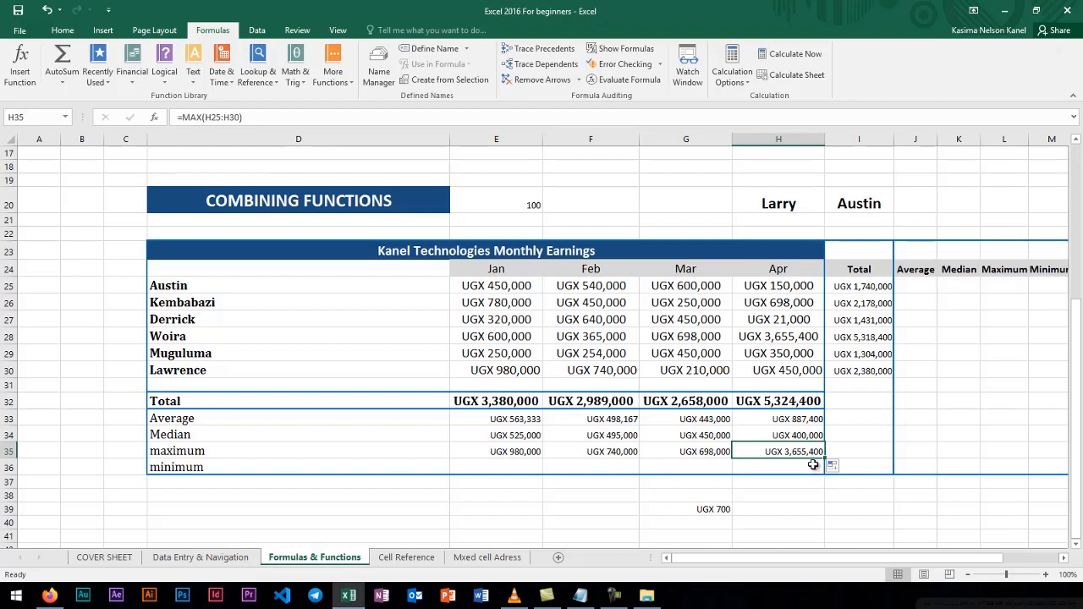
left_click(777, 339)
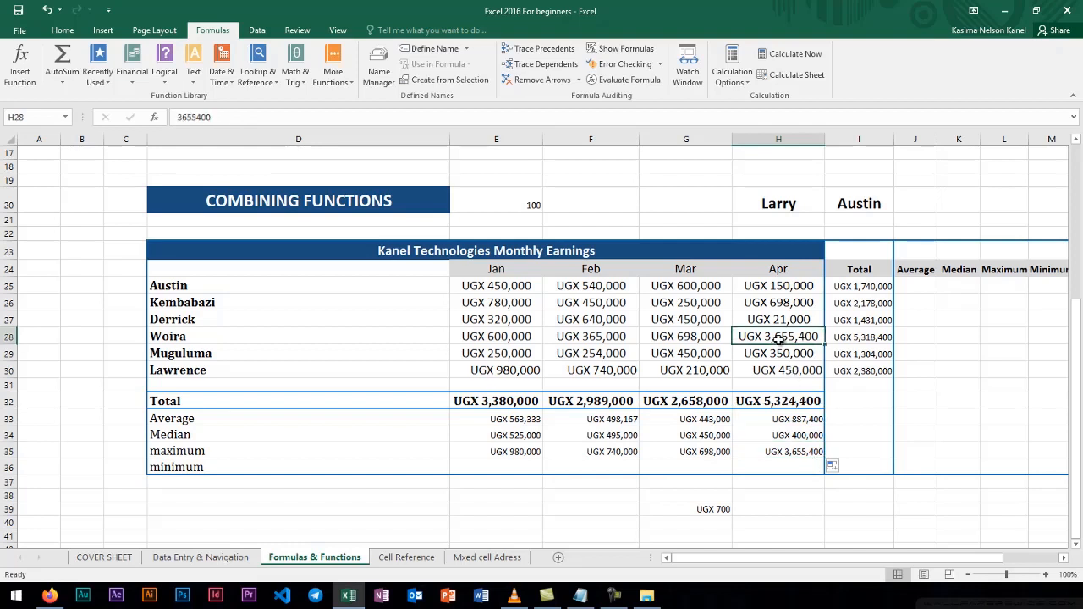
Calculate the January minimum in E36 with MIN over E25:E30 and fill it across the minimum row to H36.
left_click(495, 469)
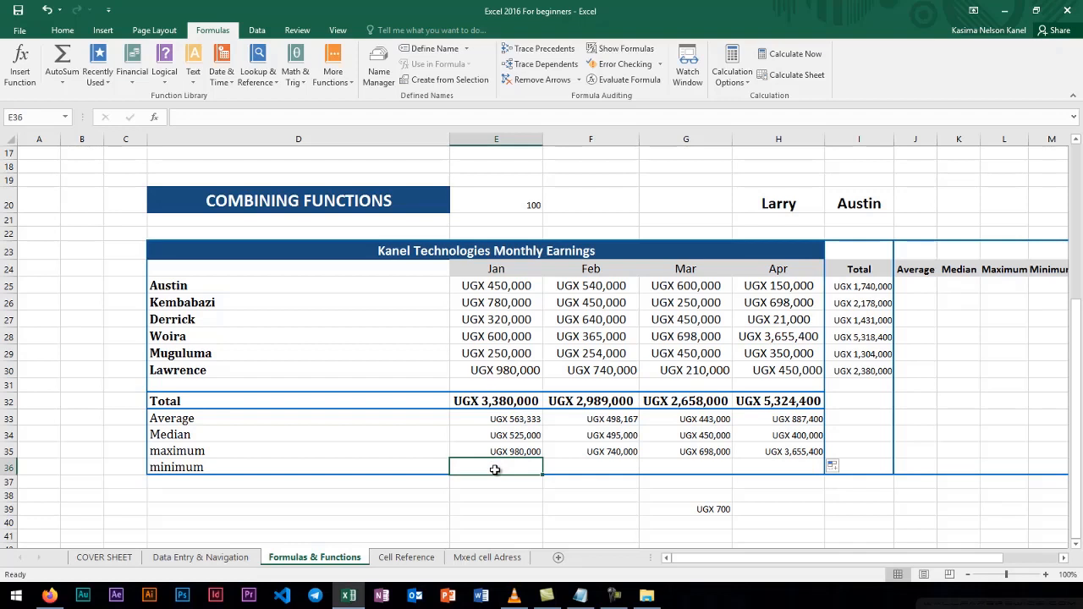
type("=")
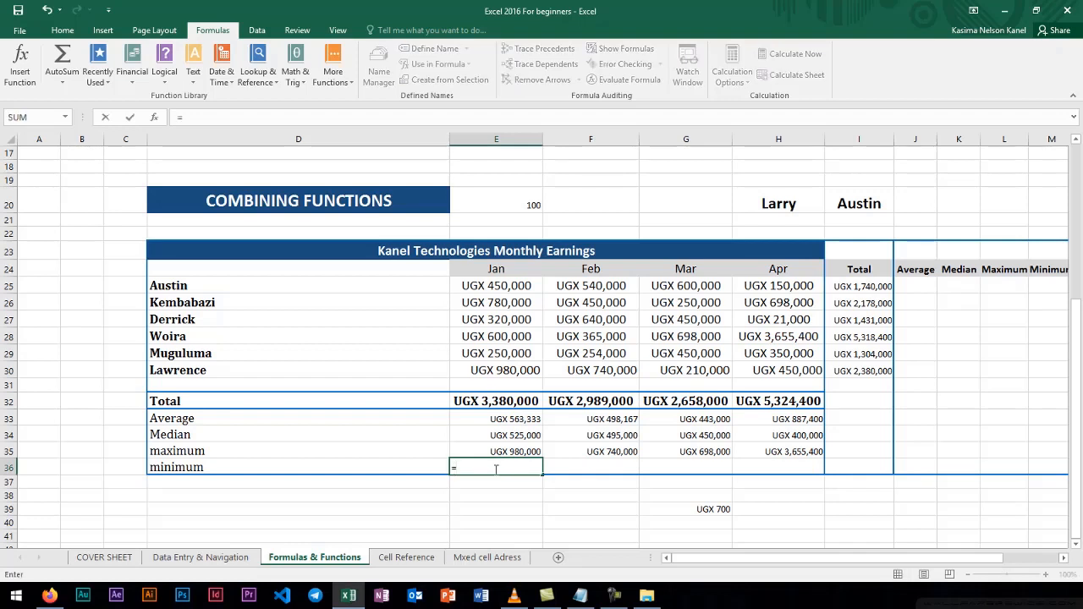
type("mini")
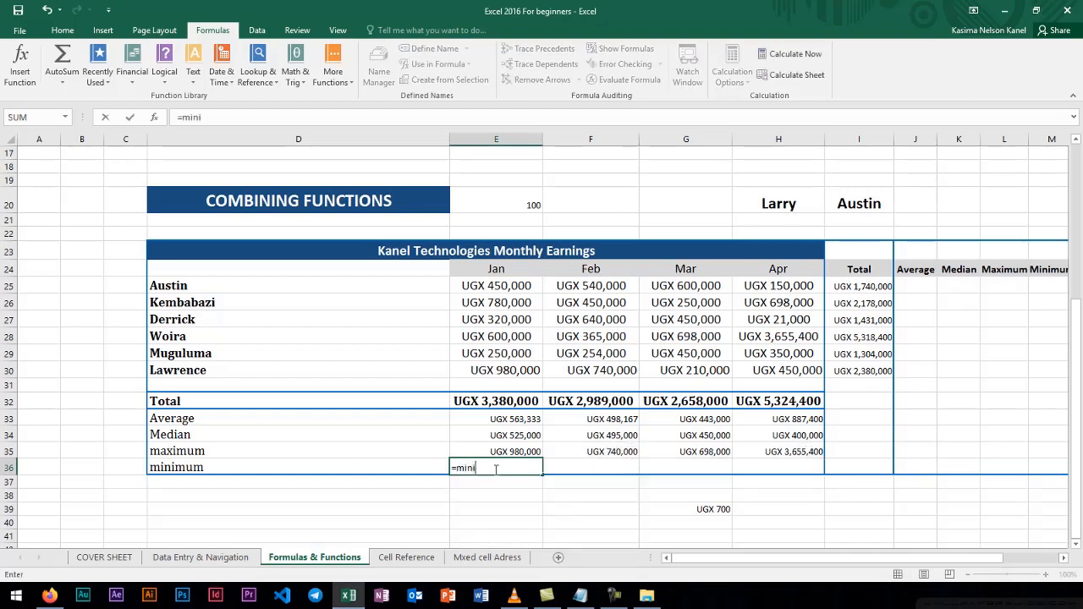
key("BackSpace")
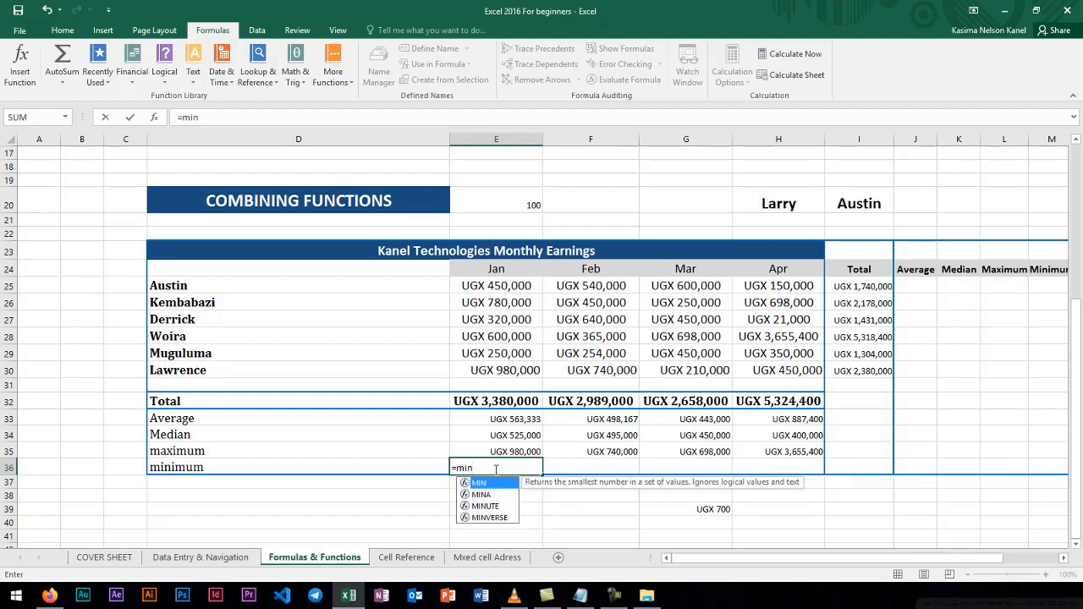
type("(")
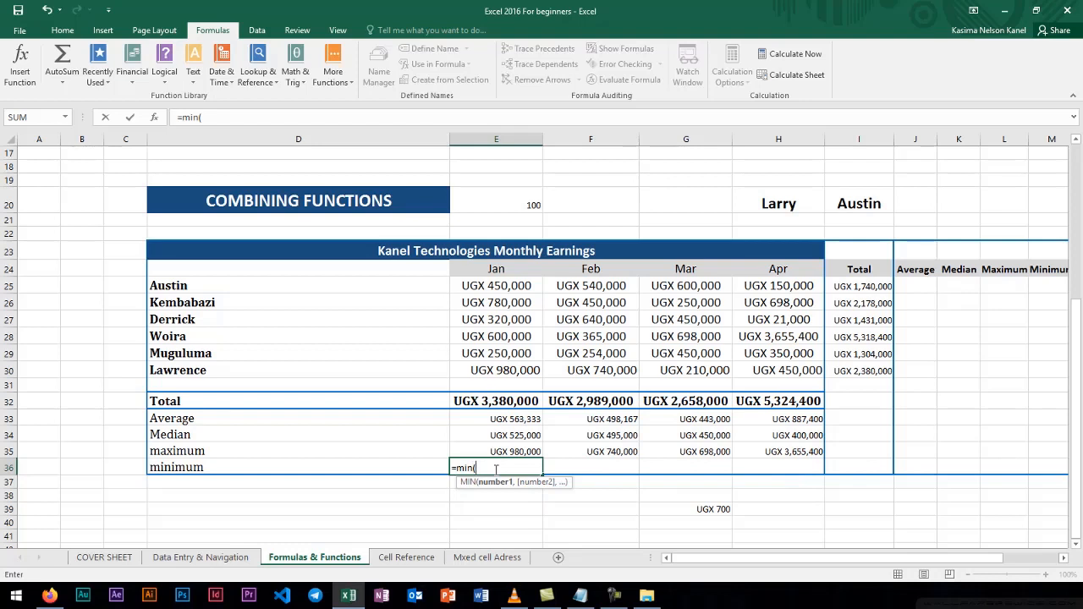
left_click_drag(511, 288, 512, 371)
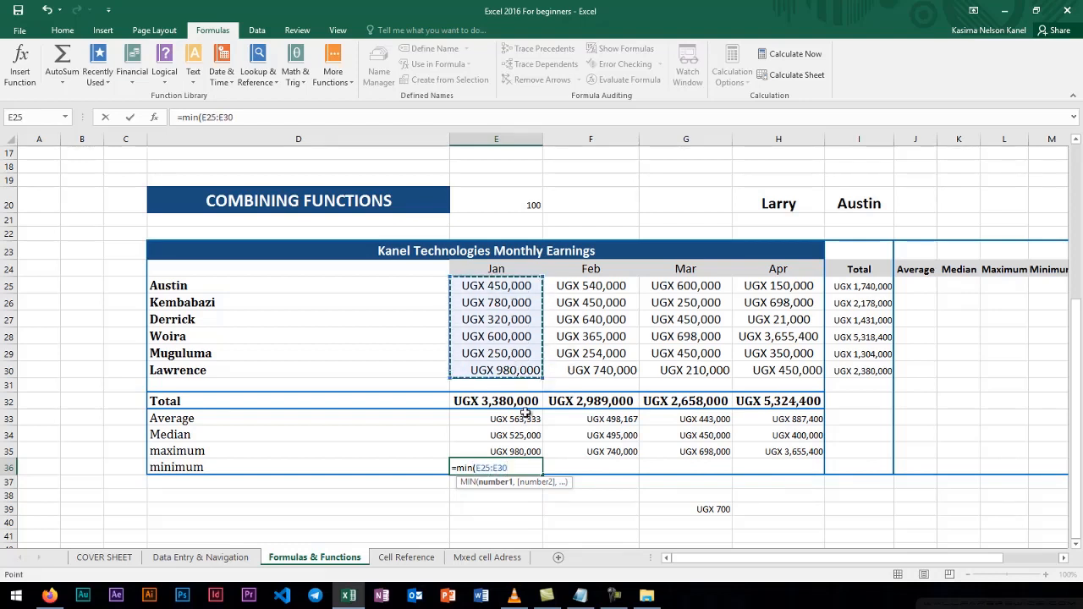
key("ctrl+Return")
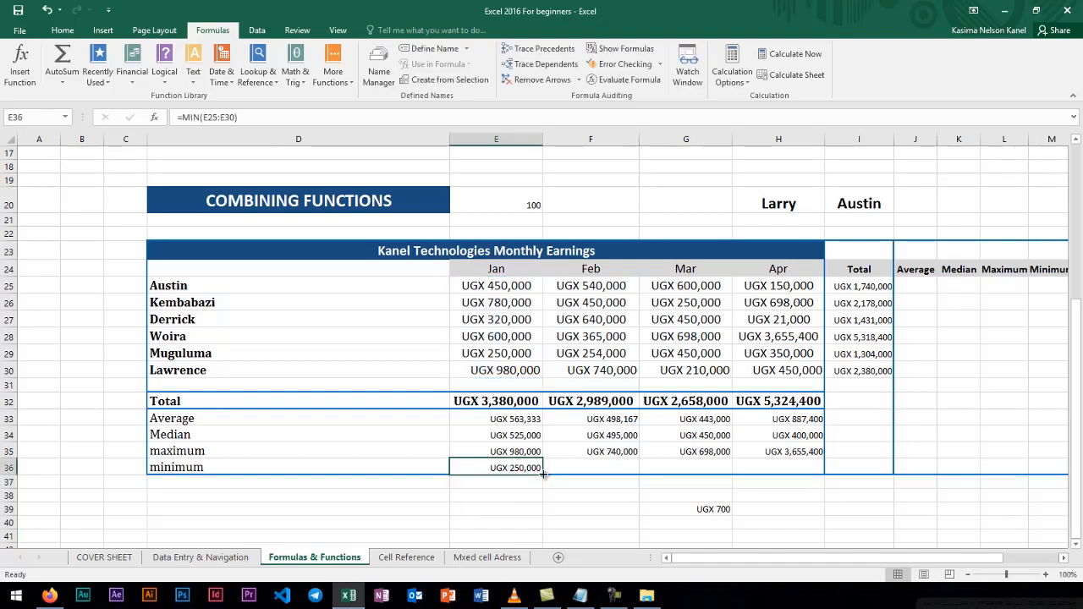
left_click_drag(543, 476, 805, 479)
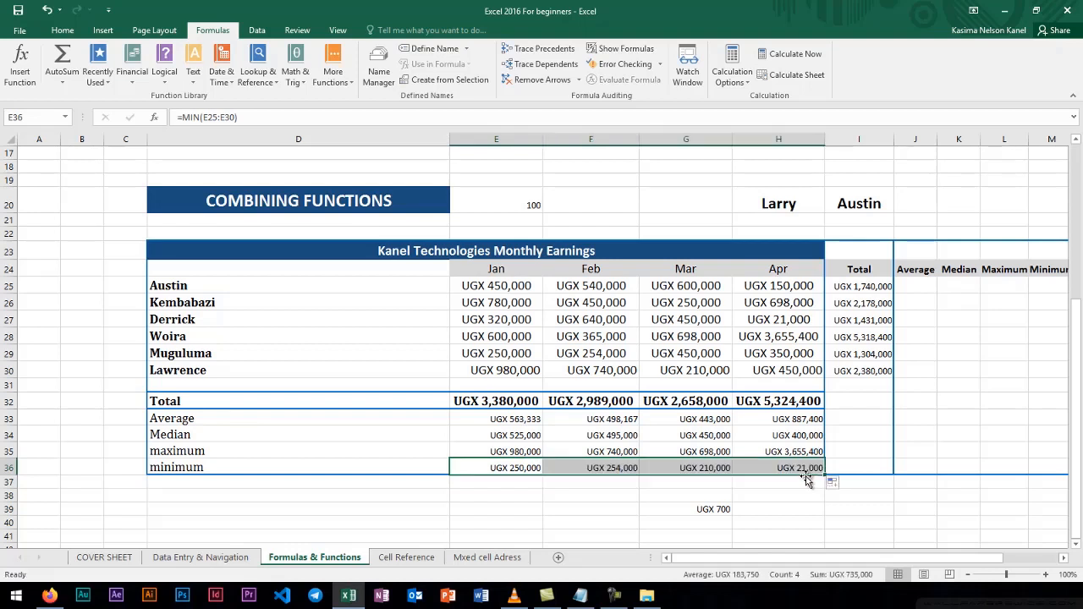
Calculate the first employee's average earnings in J25 with AVERAGE over the range E25:H25.
left_click(956, 300)
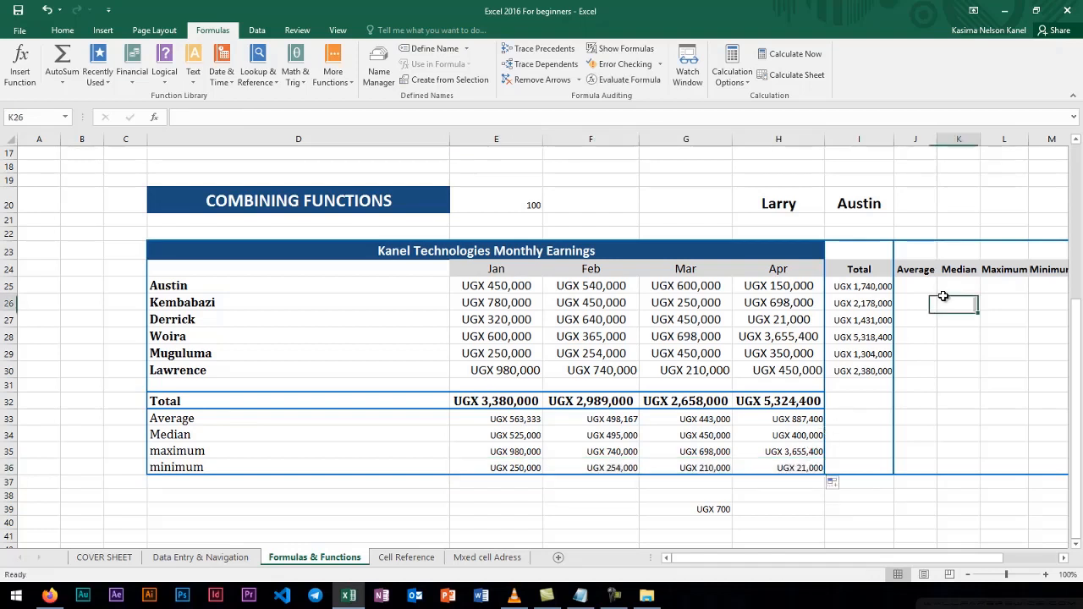
left_click(917, 283)
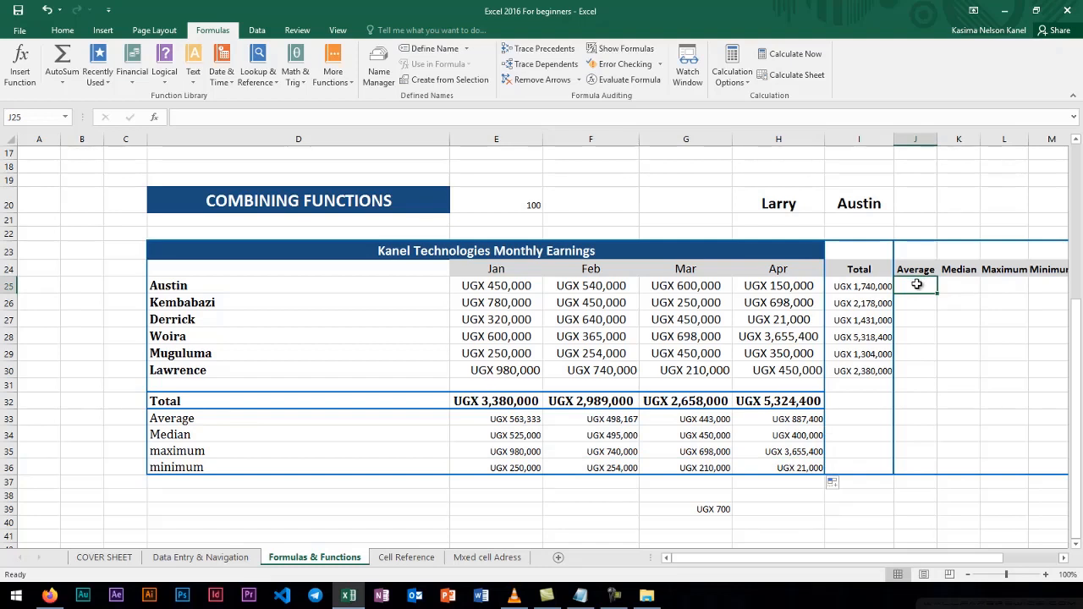
double_click(917, 284)
type("=")
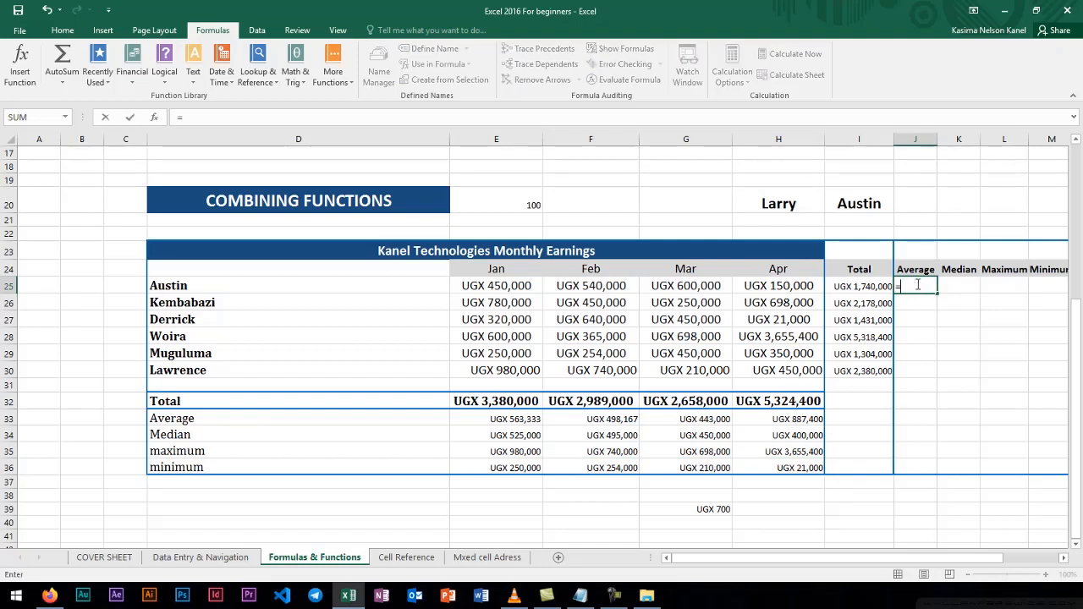
type("aver")
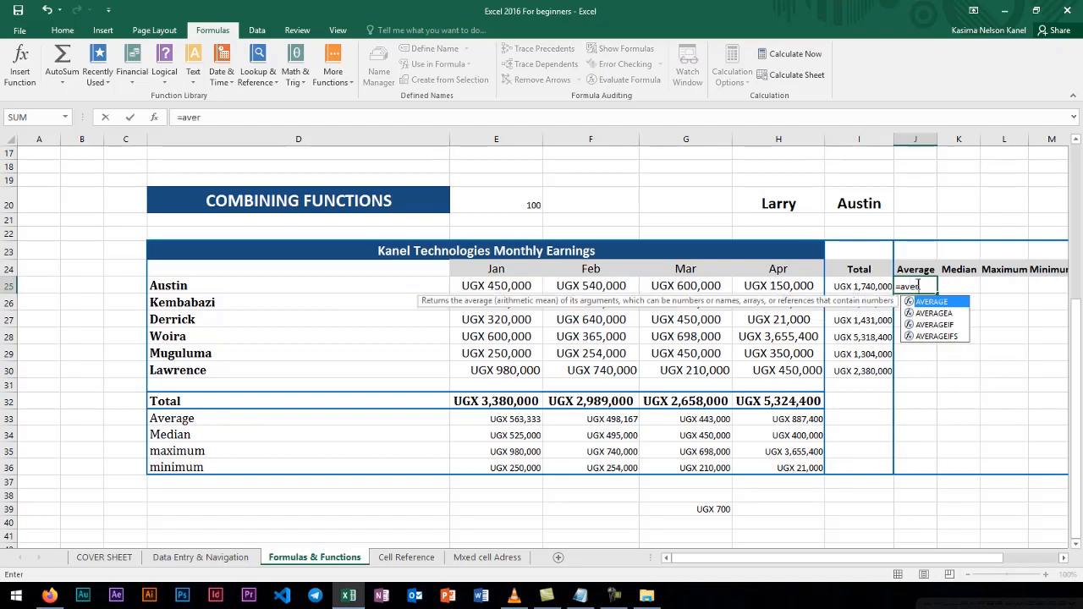
type("age(")
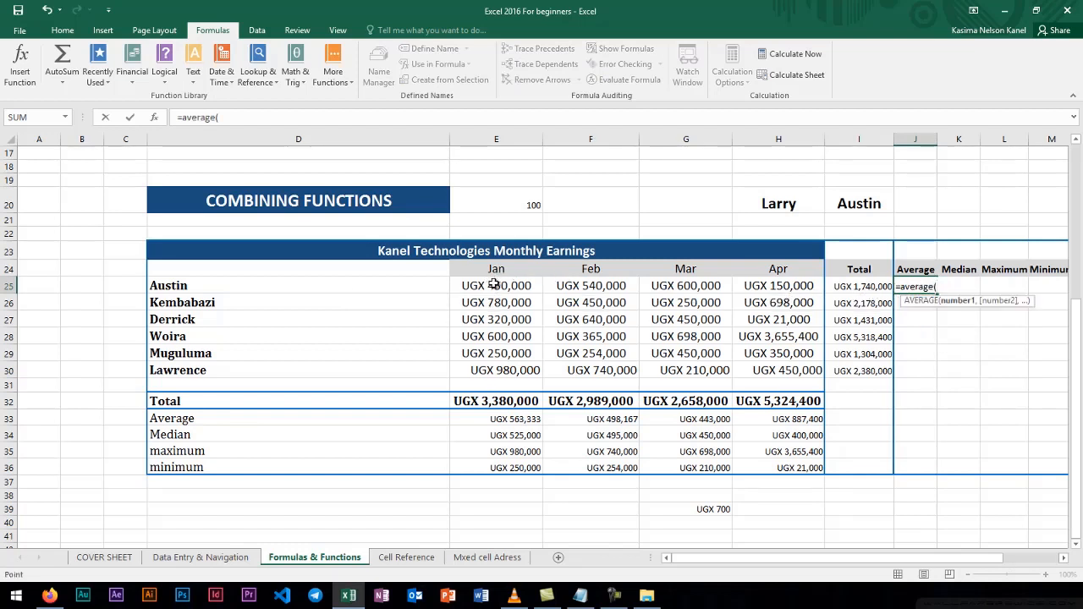
left_click_drag(493, 285, 751, 285)
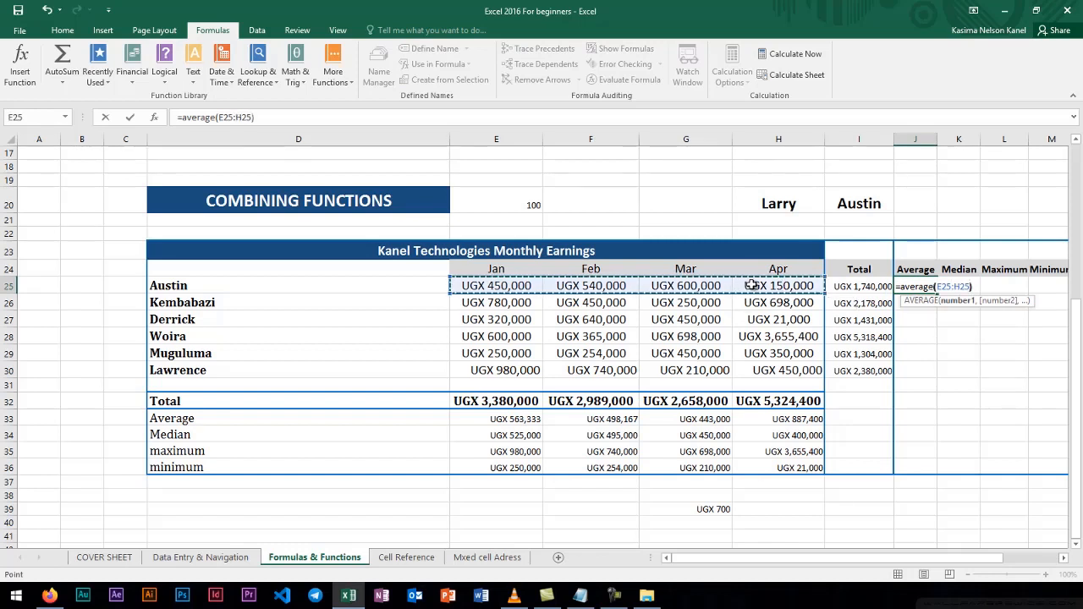
type(")")
key("Return")
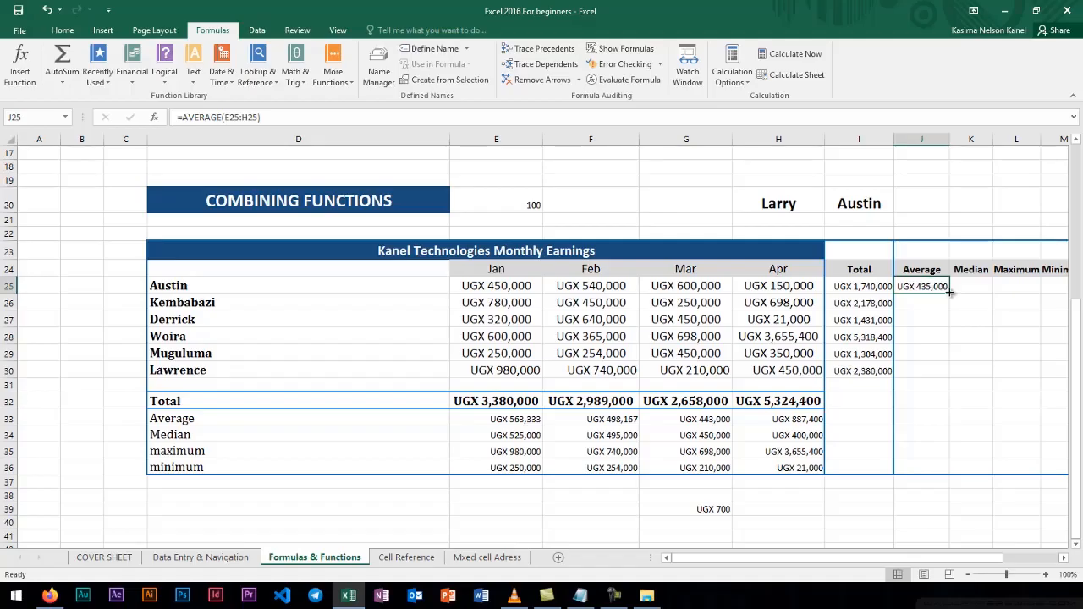
Fill the average formula from J25 down to J30 and autofit the width of column J.
left_click_drag(950, 292, 952, 377)
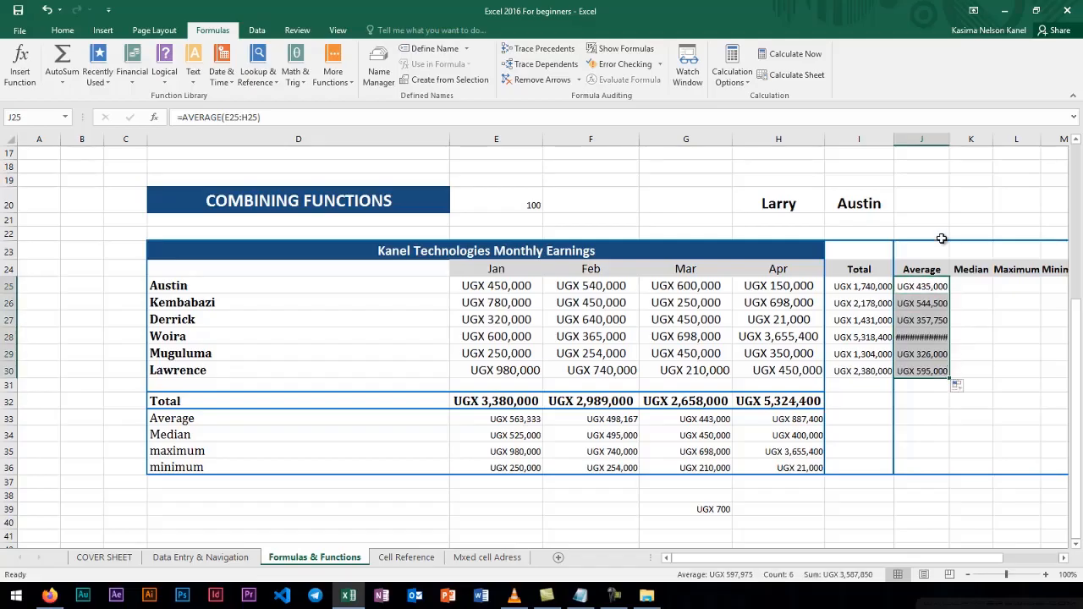
double_click(949, 138)
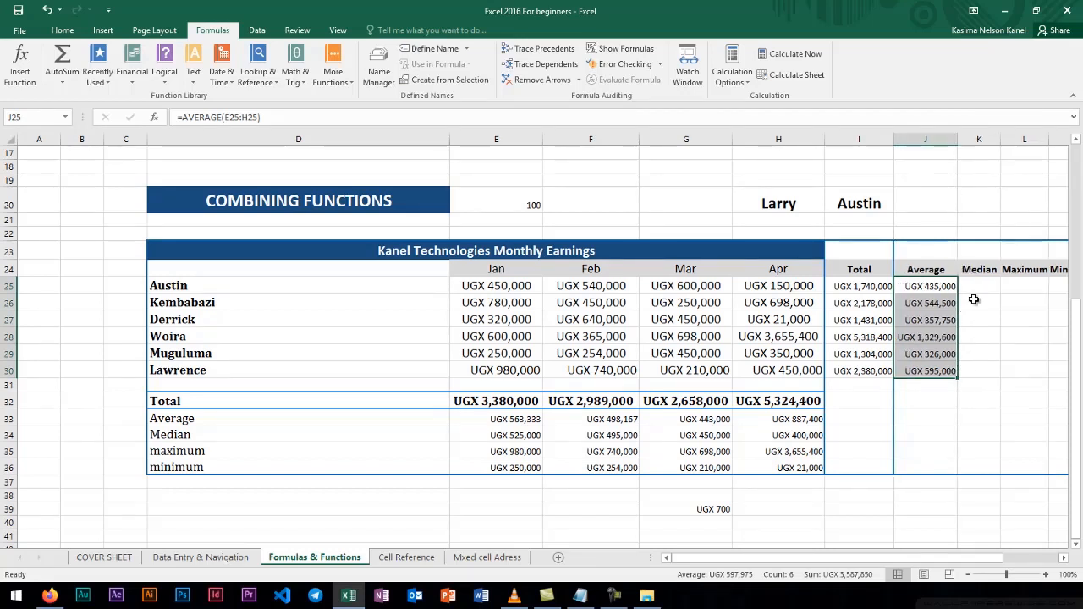
left_click(971, 299)
scroll(964, 302, "down", 3)
scroll(962, 303, "up", 3)
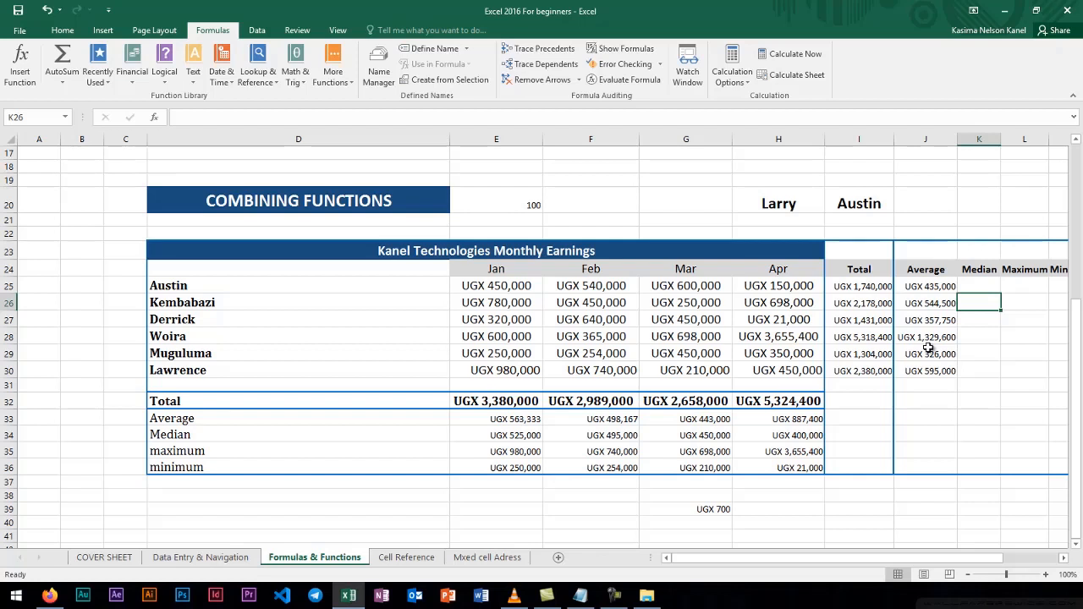
Calculate the first employee's median earnings in K25 with MEDIAN over the range E25:H25.
left_click(973, 286)
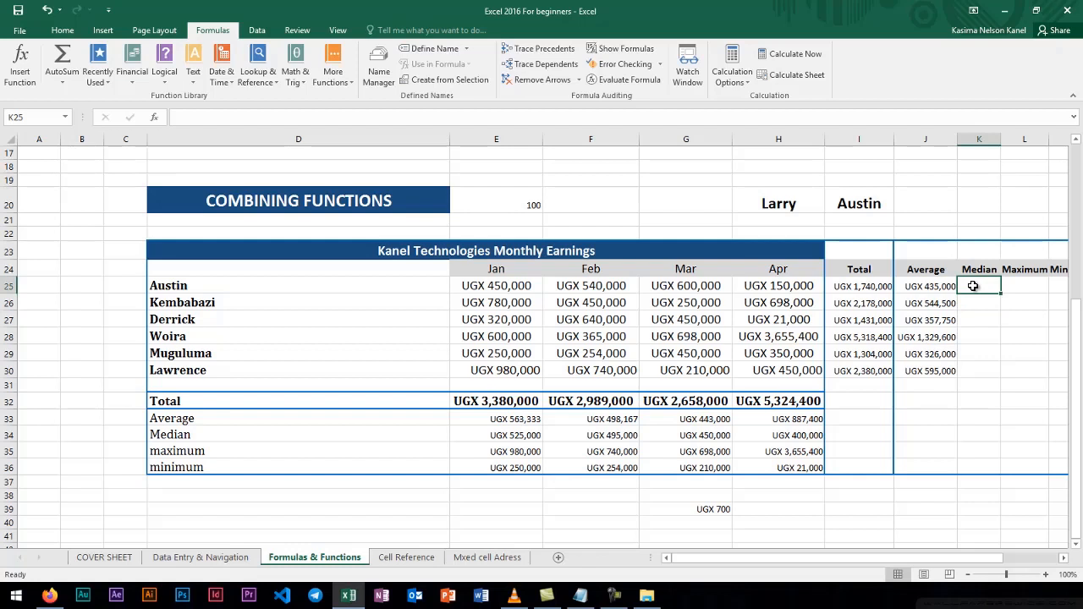
type("=")
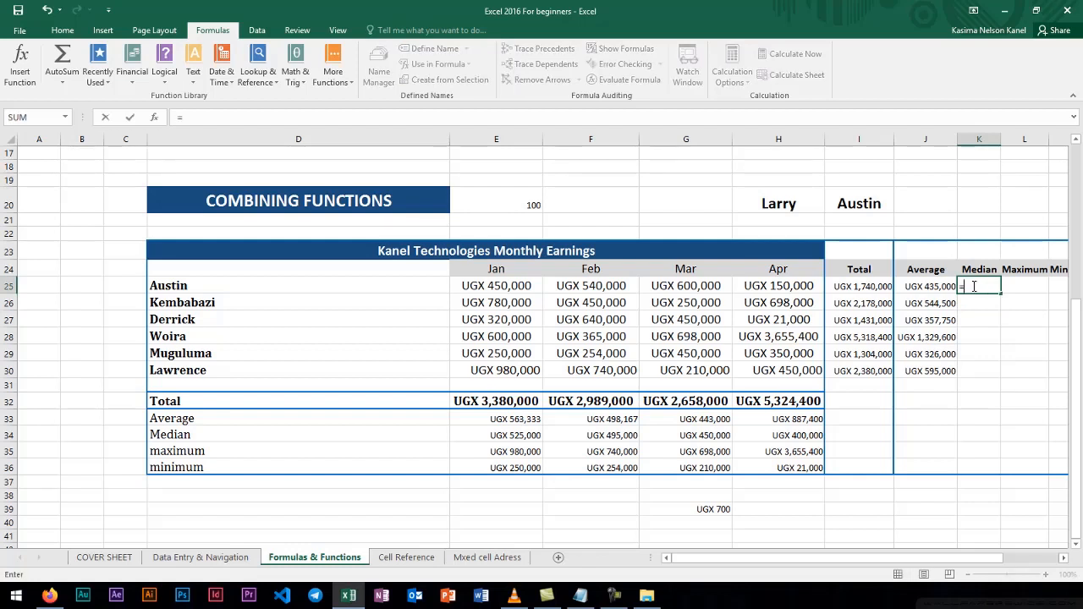
type("med")
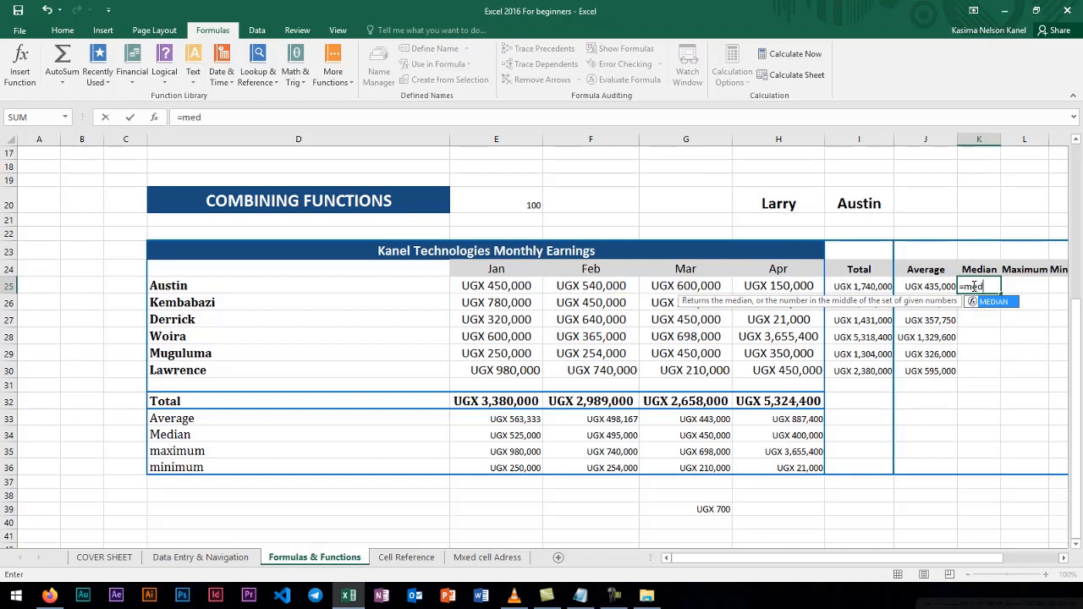
type("ian(")
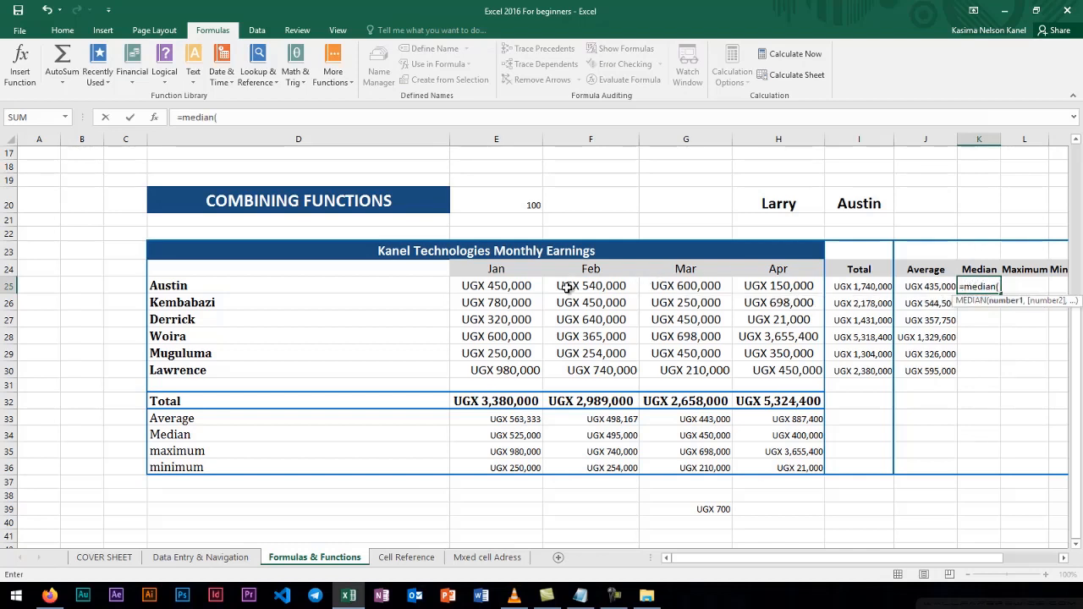
left_click_drag(493, 286, 781, 300)
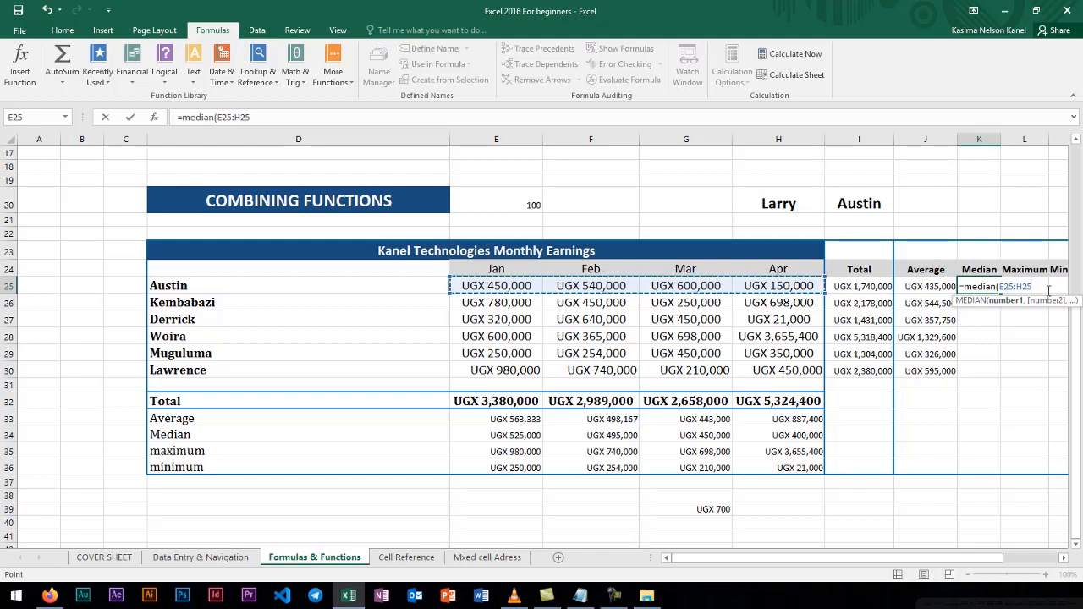
type(")")
key("Return")
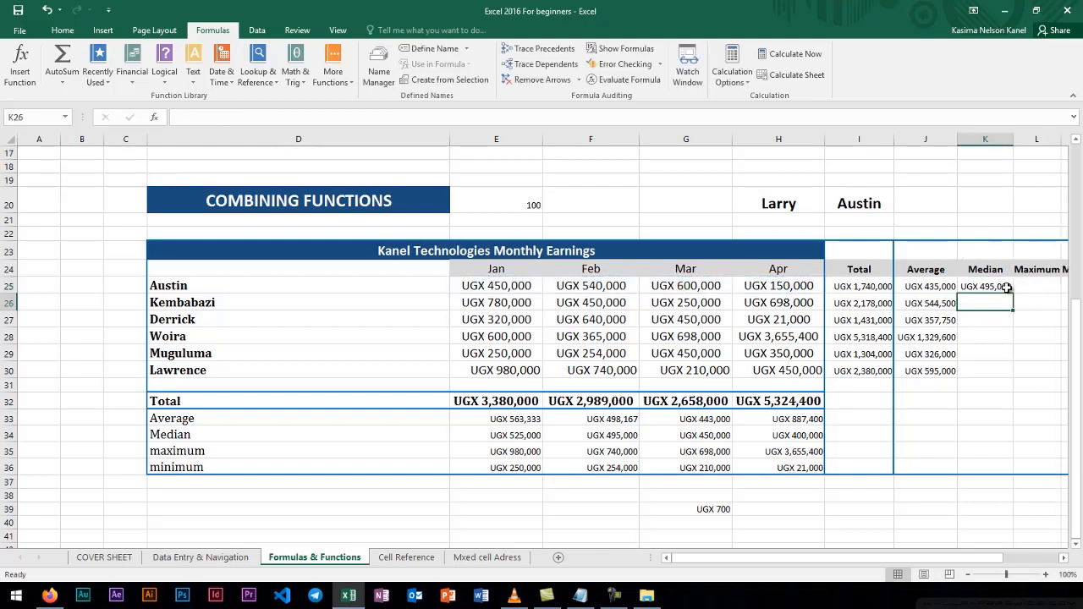
Fill the median formula from K25 down to K30 and autofit the widths of columns K and J.
left_click(1006, 288)
left_click_drag(1012, 294, 1005, 372)
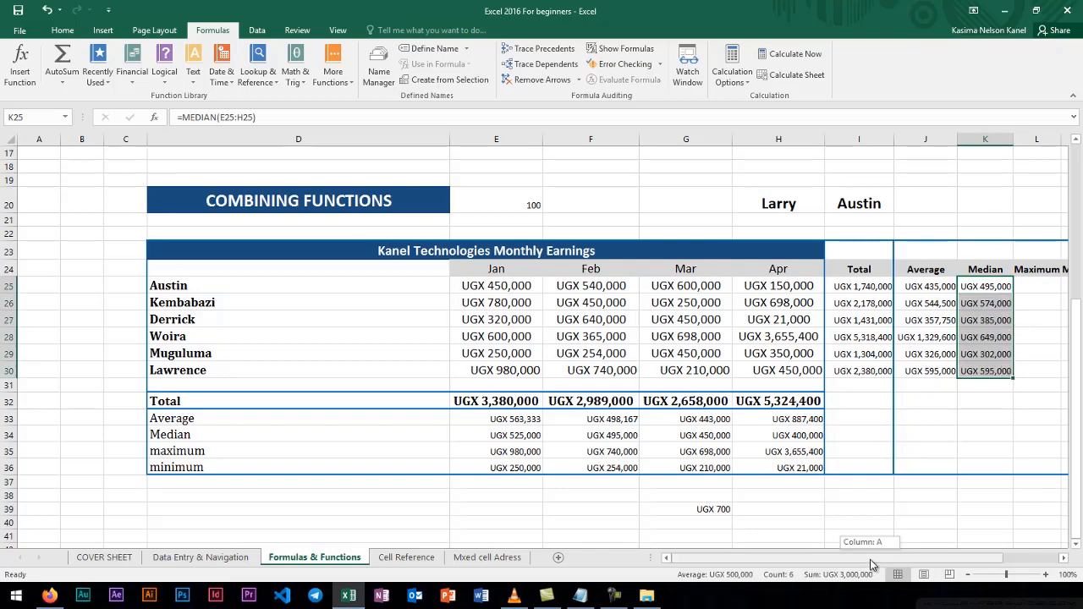
left_click_drag(872, 565, 967, 542)
scroll(987, 323, "up", 2)
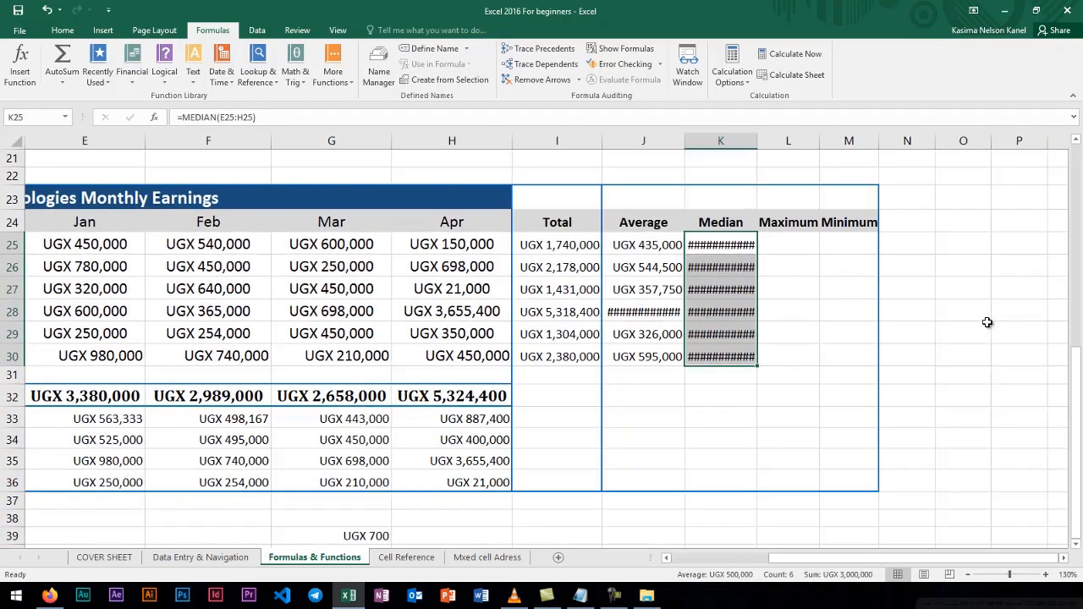
double_click(756, 142)
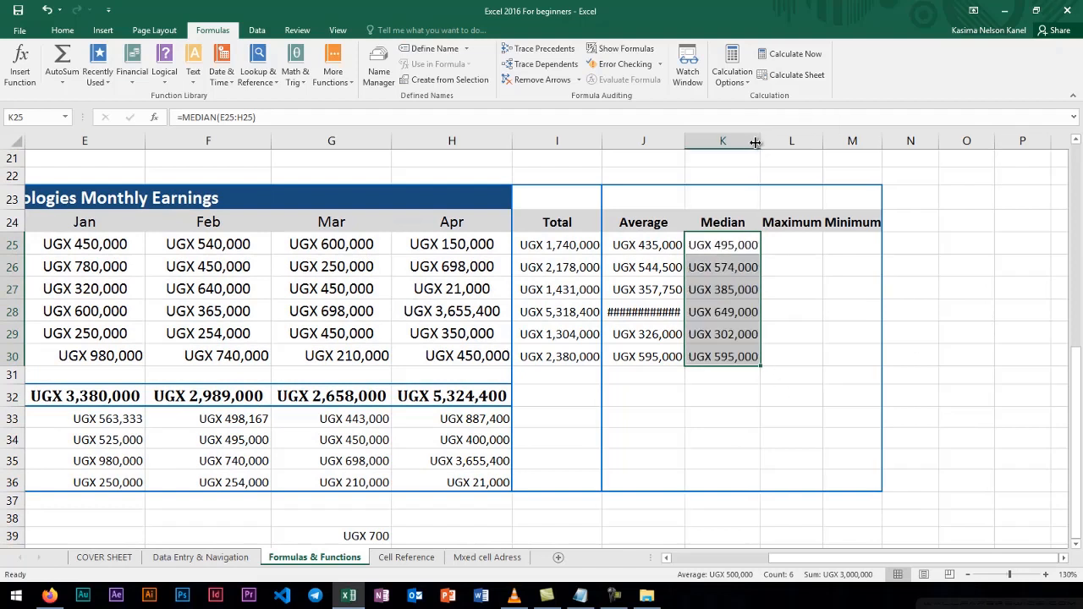
double_click(692, 141)
Calculate the first employee's maximum earnings in L25 with MAX over the range E25:H25.
left_click(788, 247)
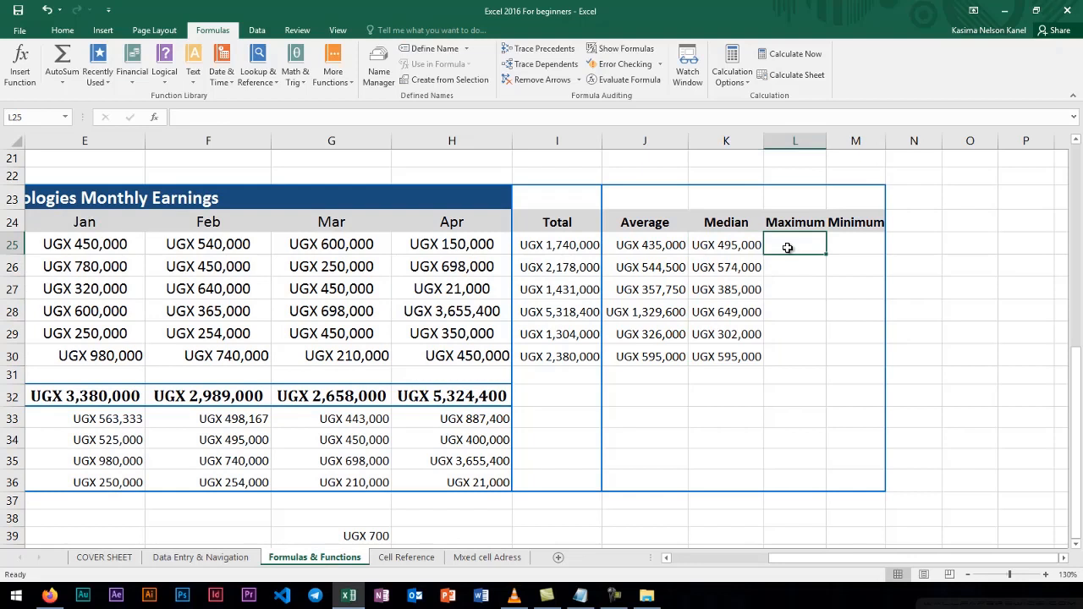
type("=")
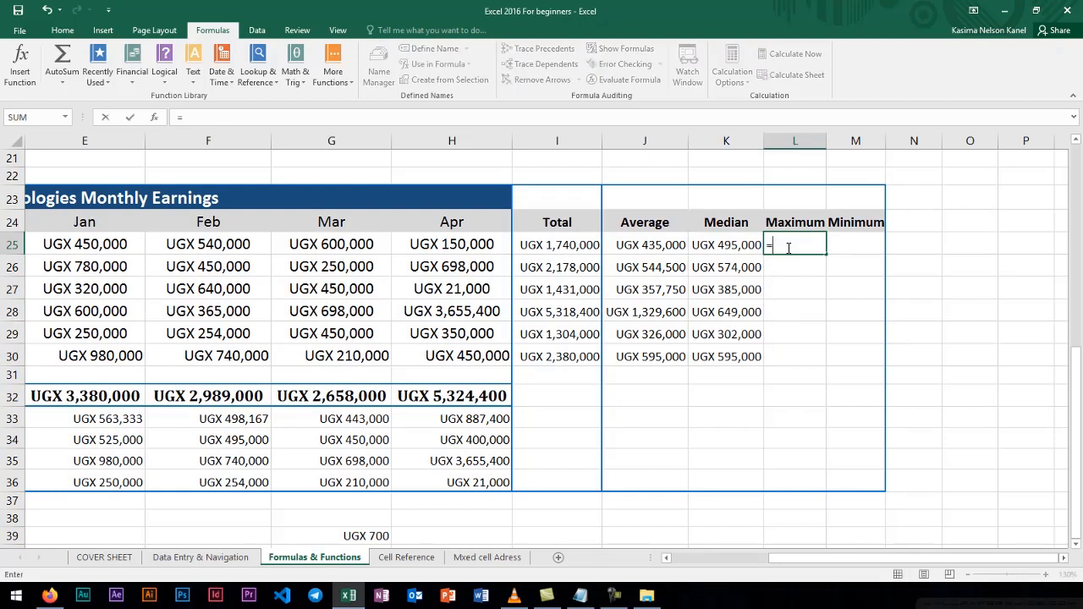
type("max")
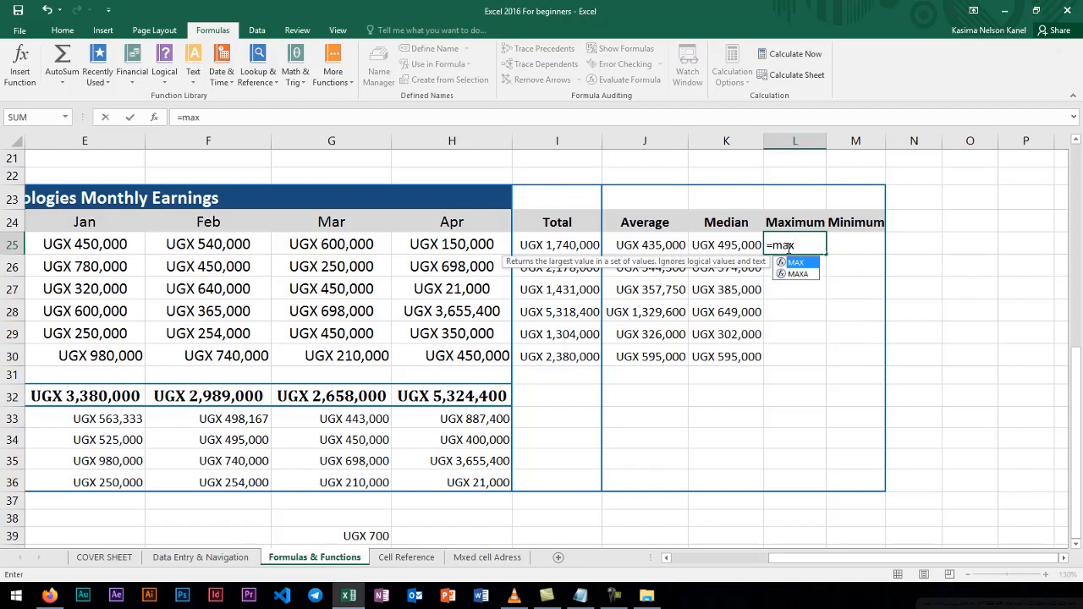
type("(")
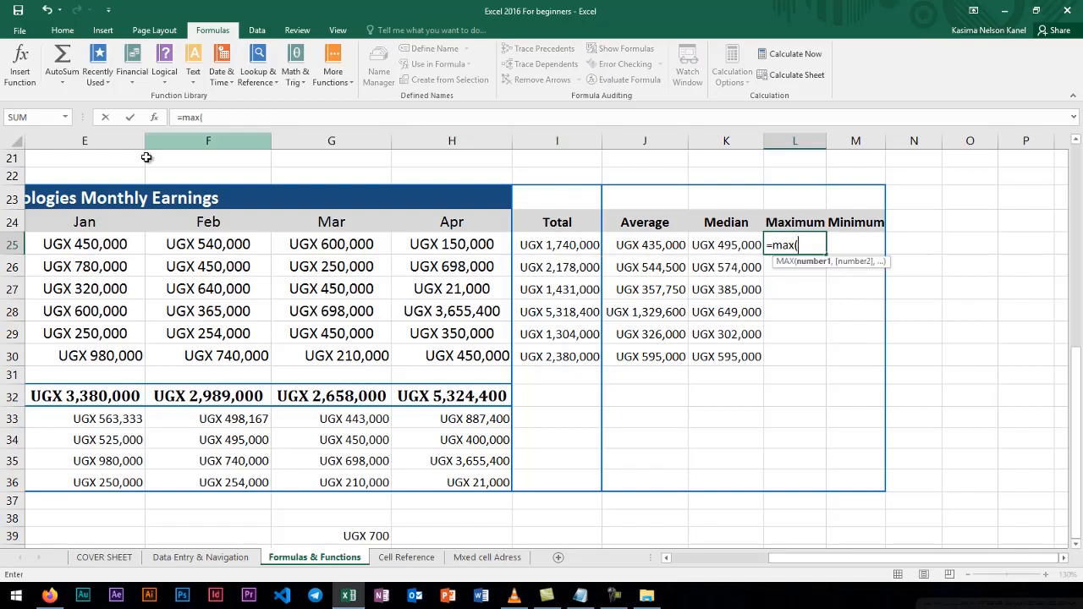
left_click_drag(77, 244, 428, 245)
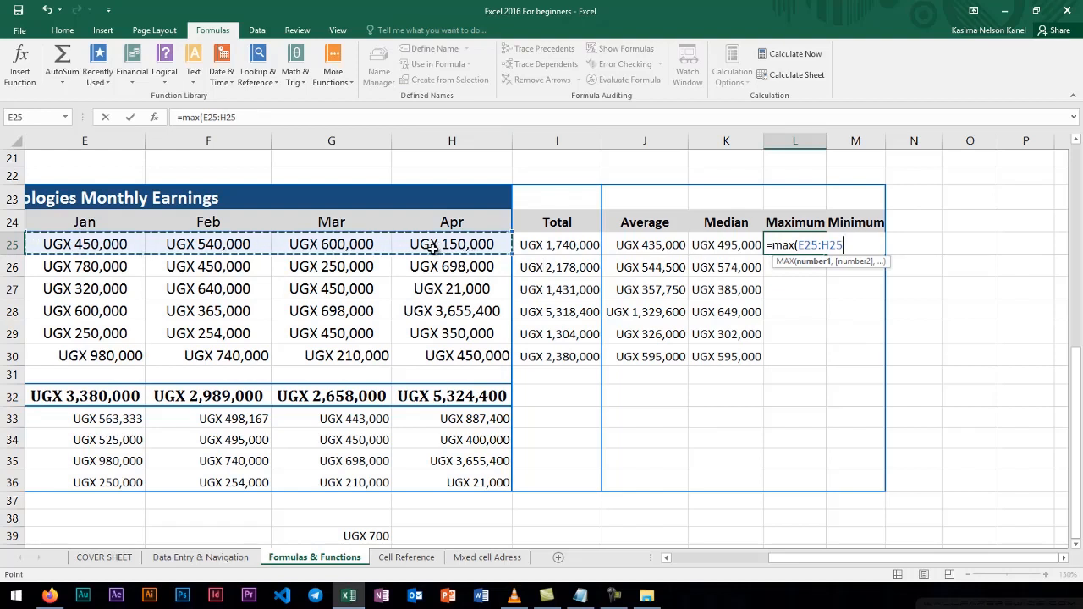
key("Return")
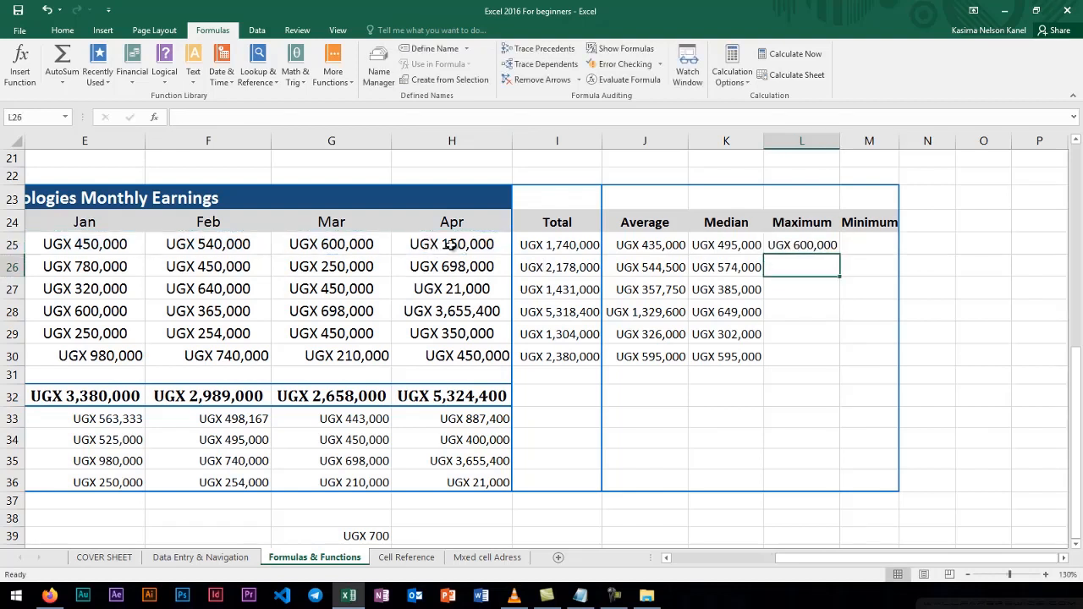
Fill the maximum formula from L25 down to L30 and autofit the width of column L.
left_click(791, 246)
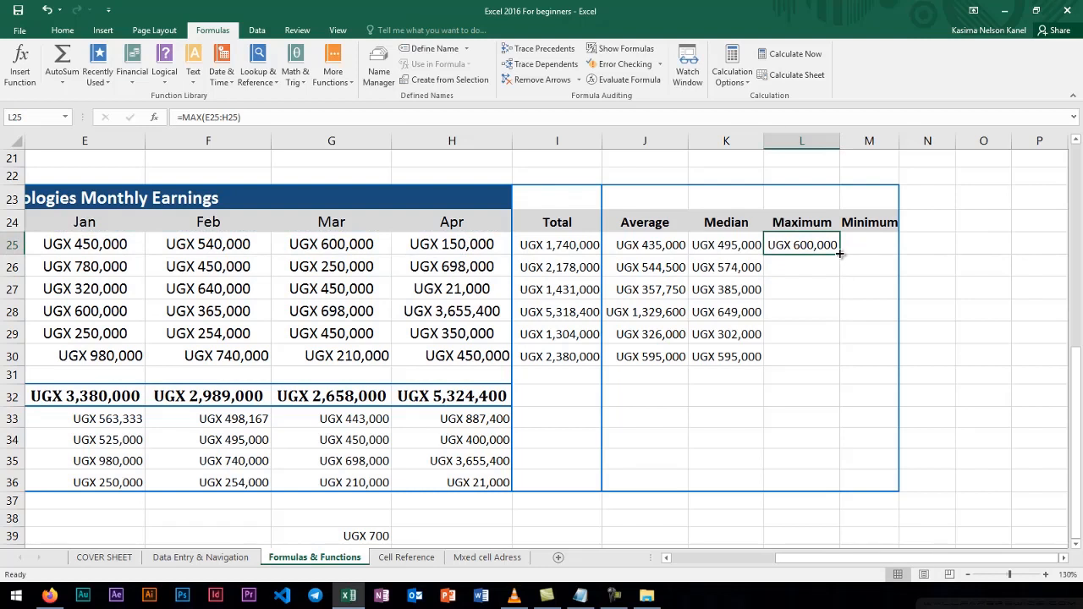
left_click_drag(838, 253, 836, 359)
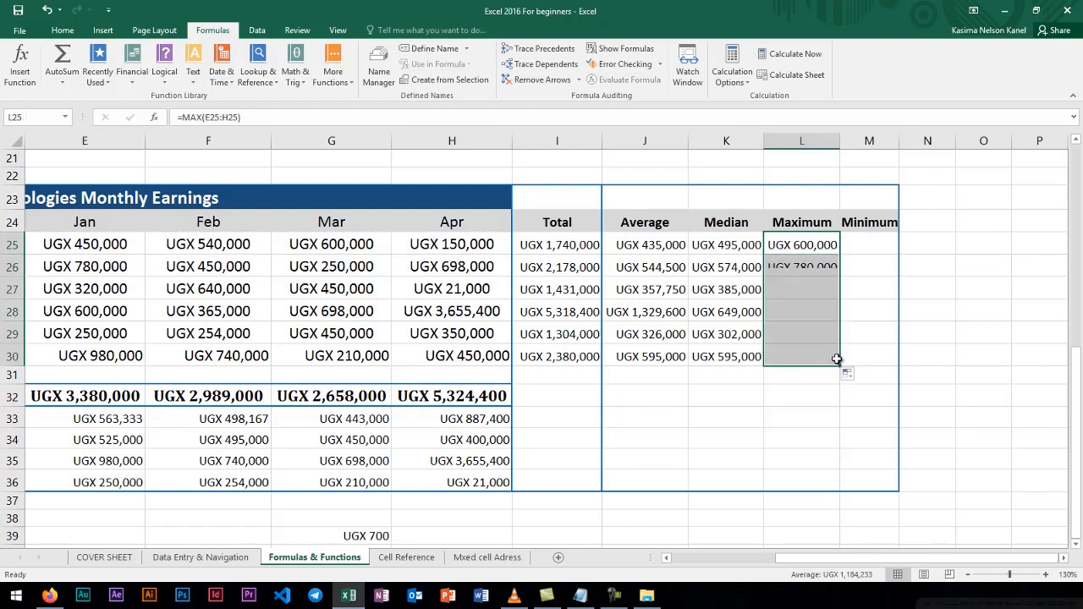
double_click(841, 141)
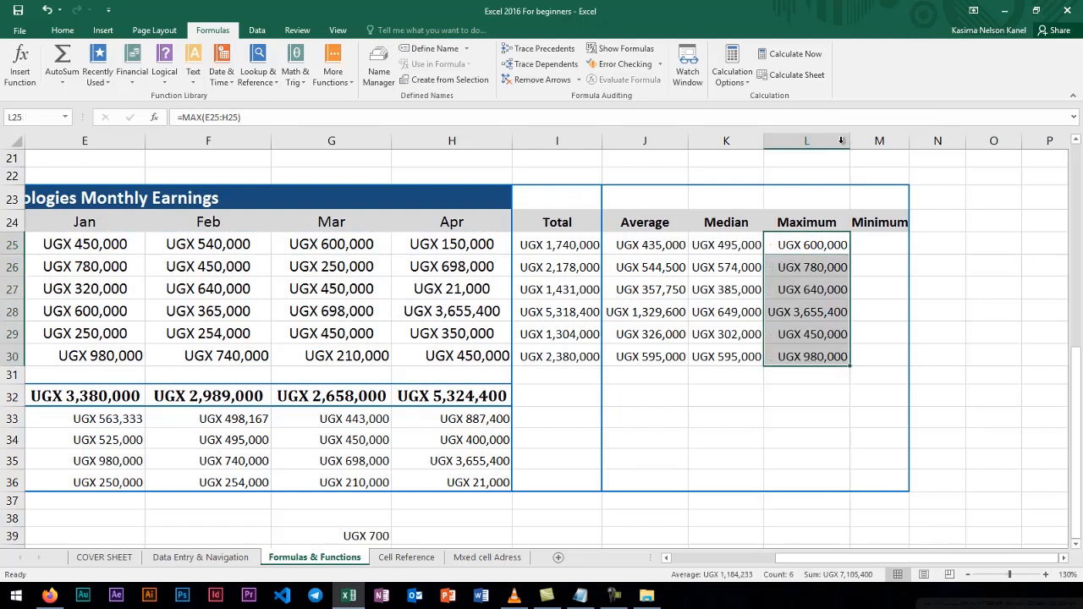
Calculate the first employee's minimum earnings in M25 with MIN over the range E25:H25.
left_click(872, 246)
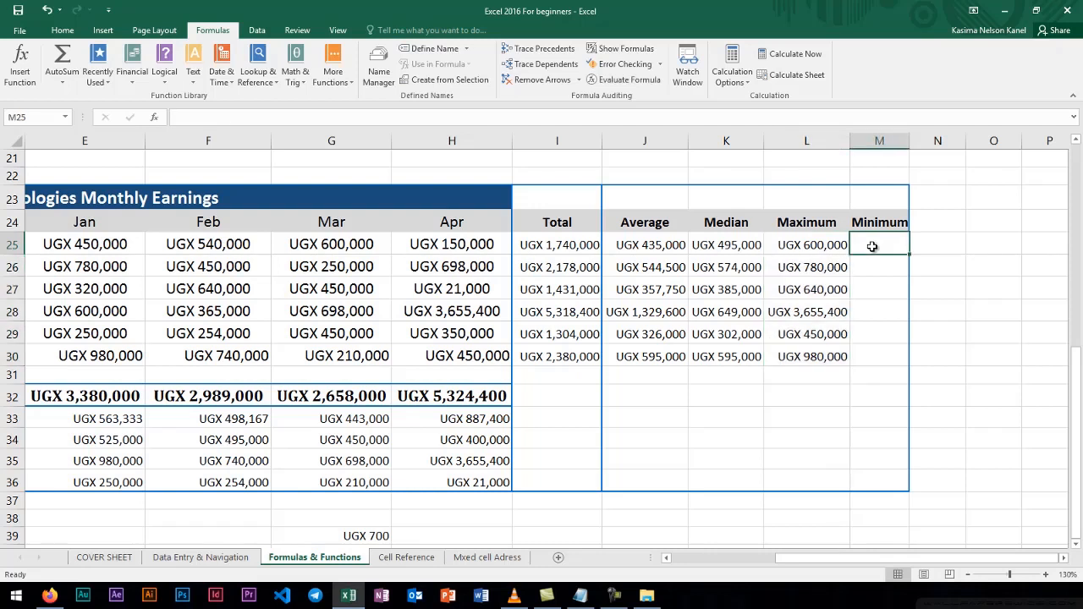
type("=")
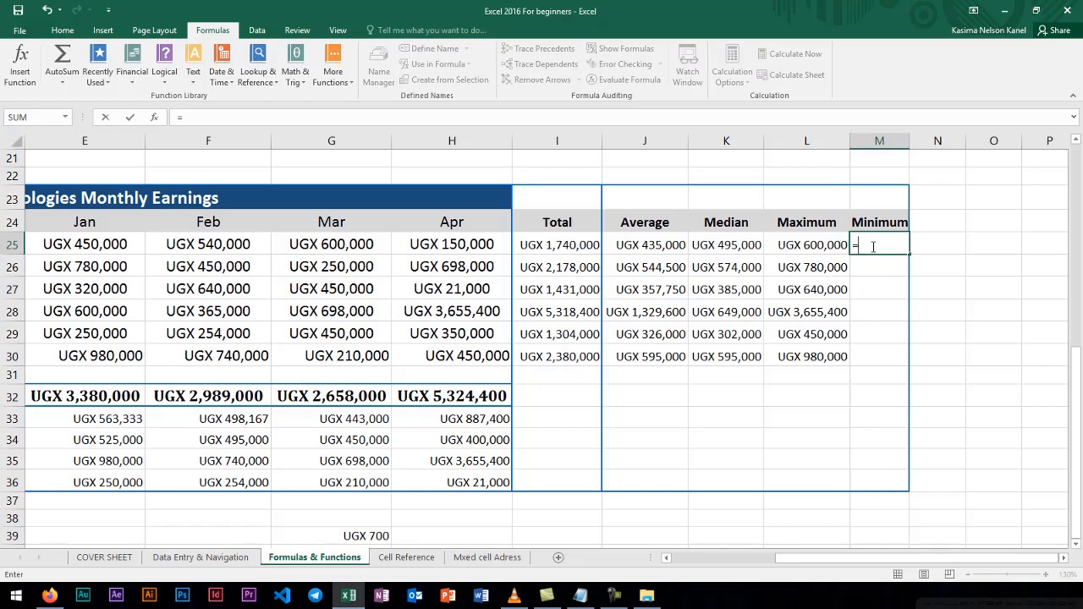
type("min")
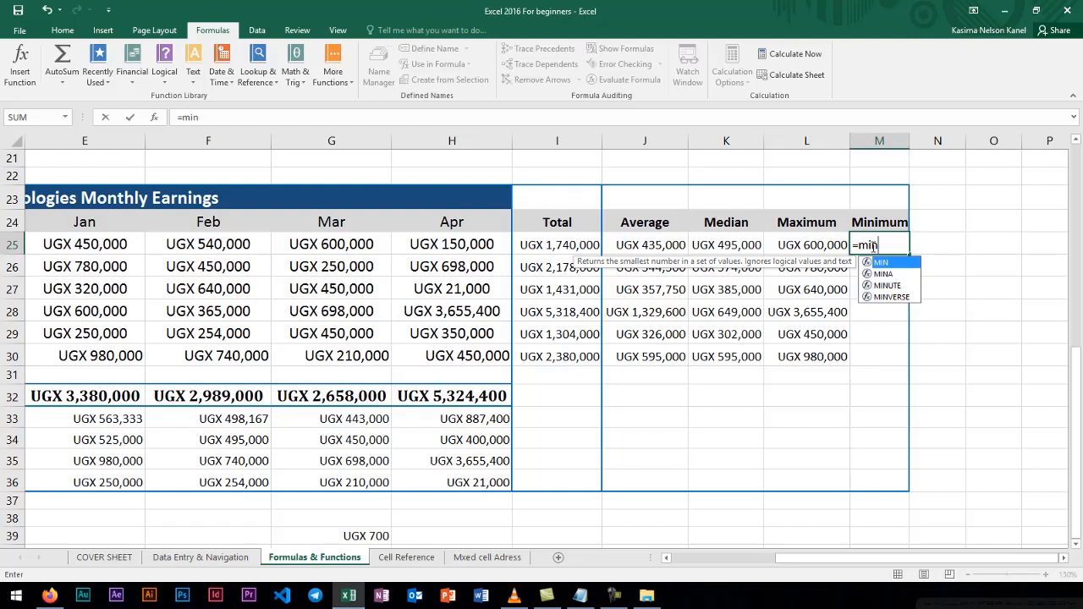
type("(")
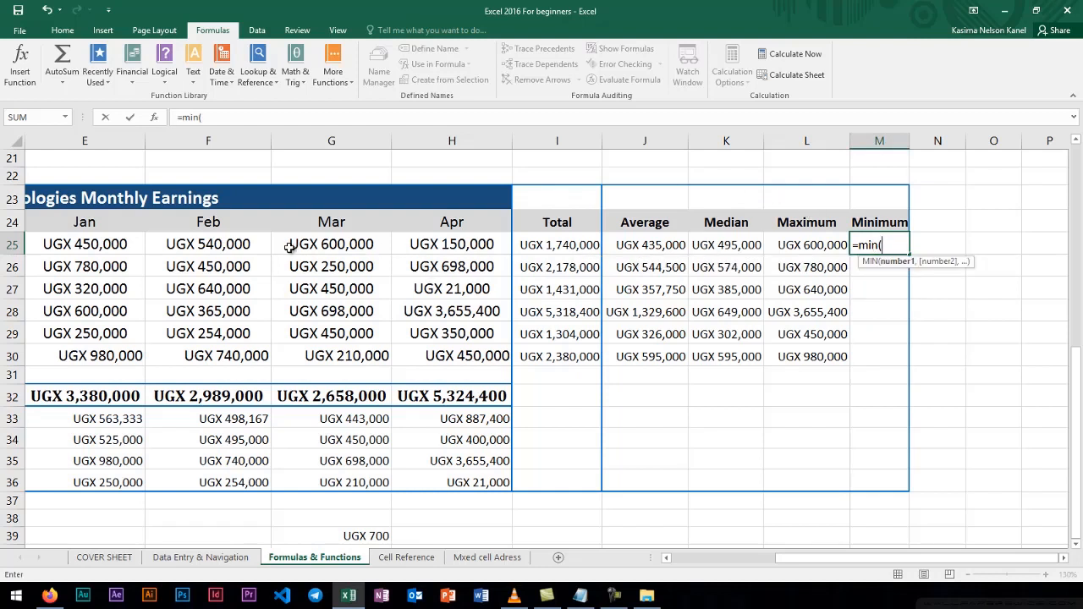
left_click_drag(102, 245, 462, 246)
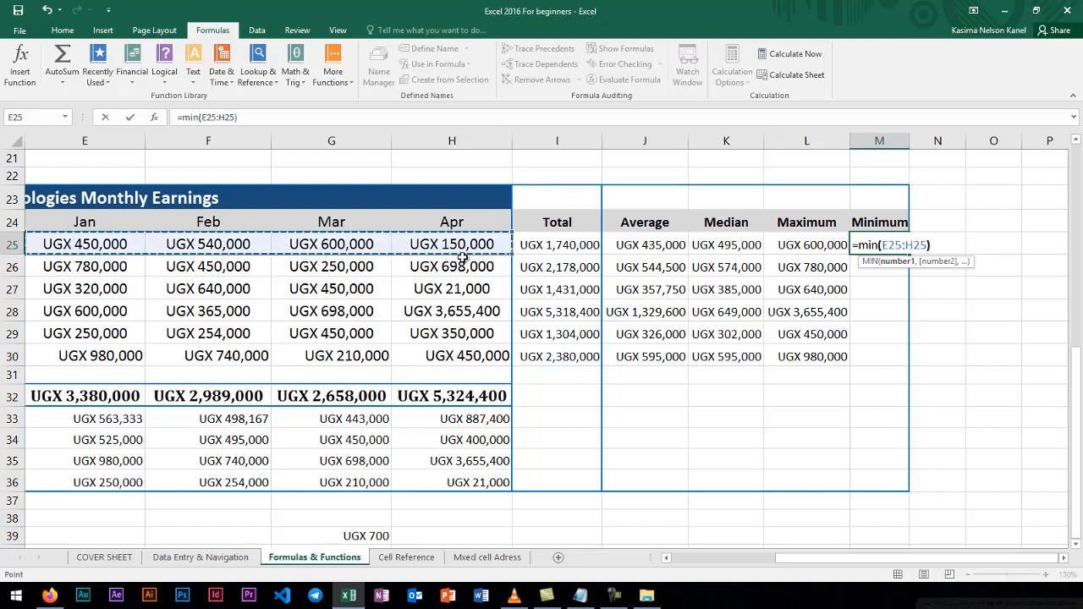
type(")")
key("Return")
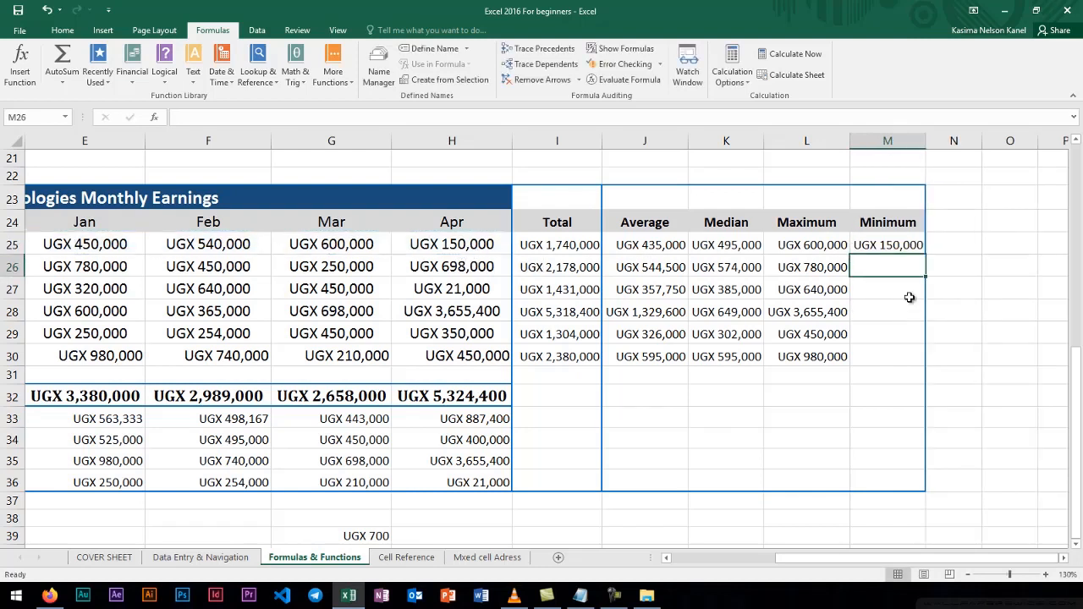
Fill the minimum formula from M25 down the Minimum column to M30.
left_click(912, 246)
left_click_drag(925, 265, 919, 361)
left_click(894, 395)
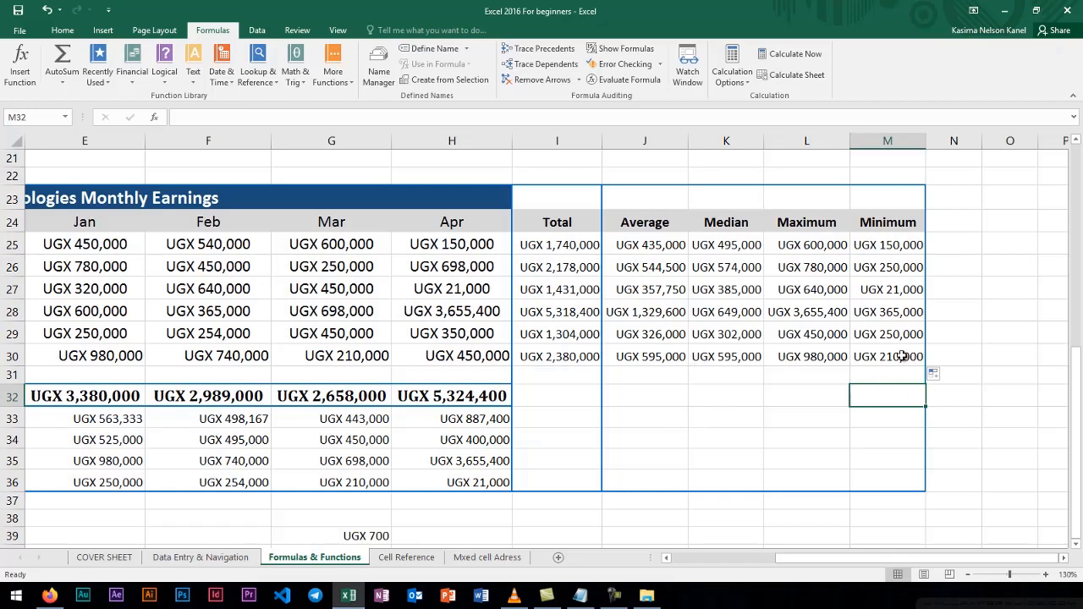
Review the completed Monthly Earnings table across the monthly figures, the bottom summary rows and the employee statistics columns.
left_click(902, 356)
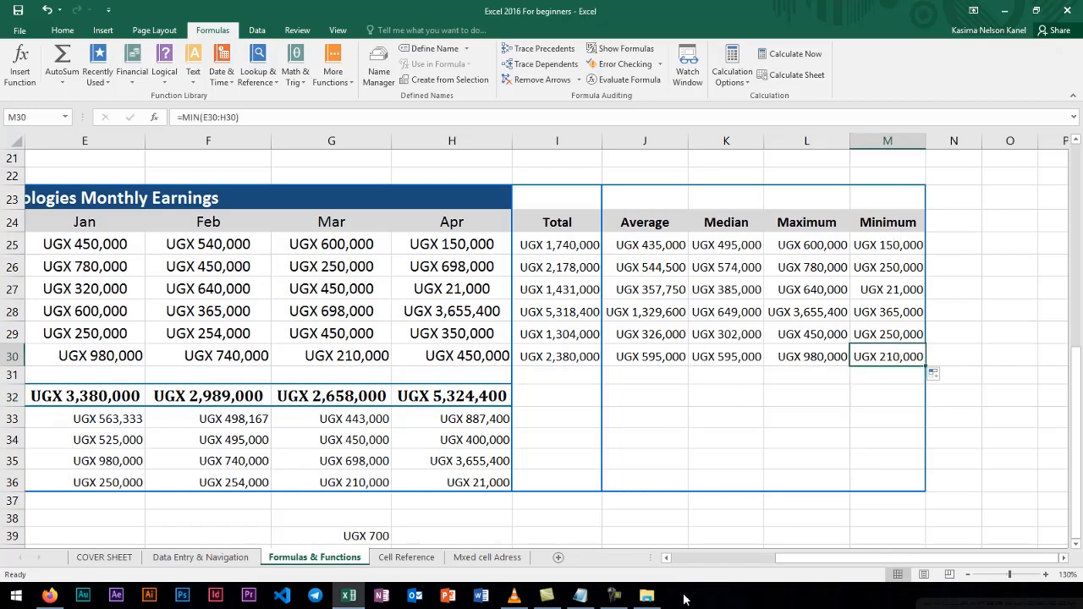
left_click_drag(778, 559, 730, 559)
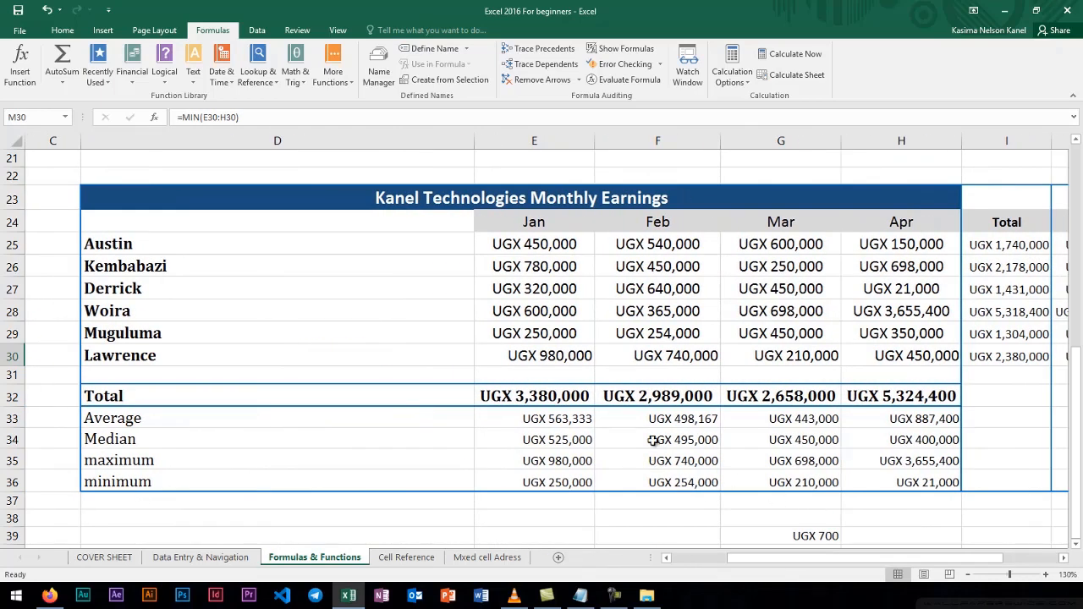
left_click_drag(971, 562, 996, 563)
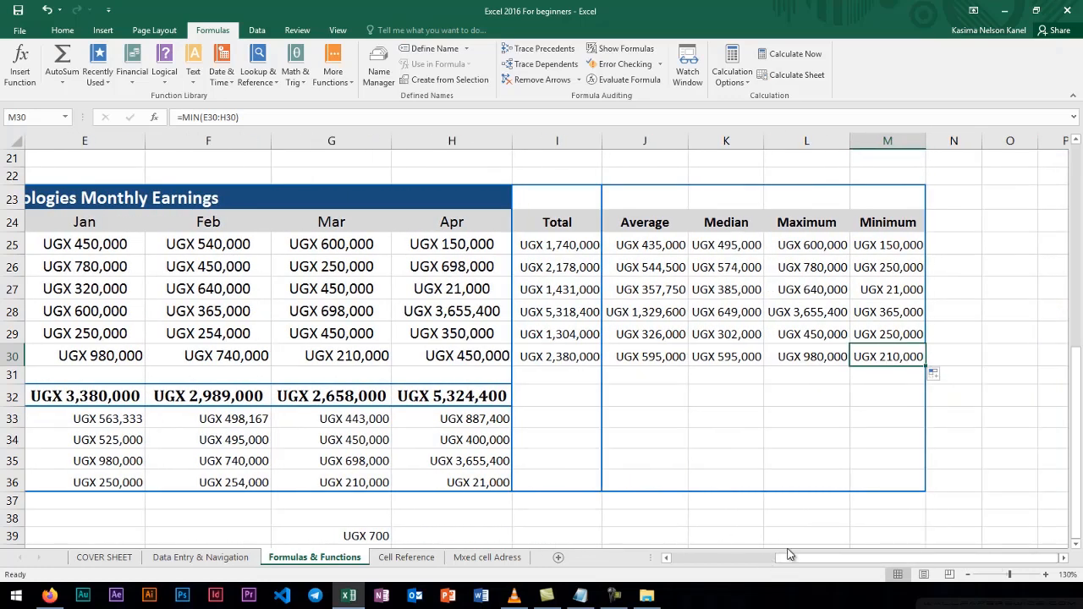
left_click_drag(788, 555, 783, 559)
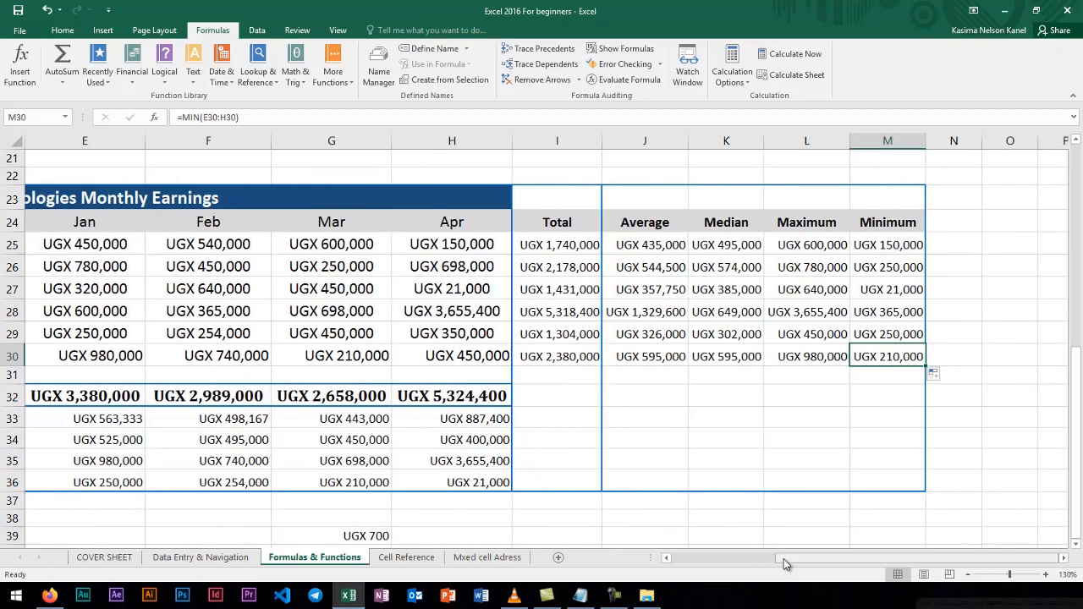
Glance at the Cell Reference sheet, return to Formulas & Functions and compare the SUM formulas in I25 and I26.
left_click(406, 557)
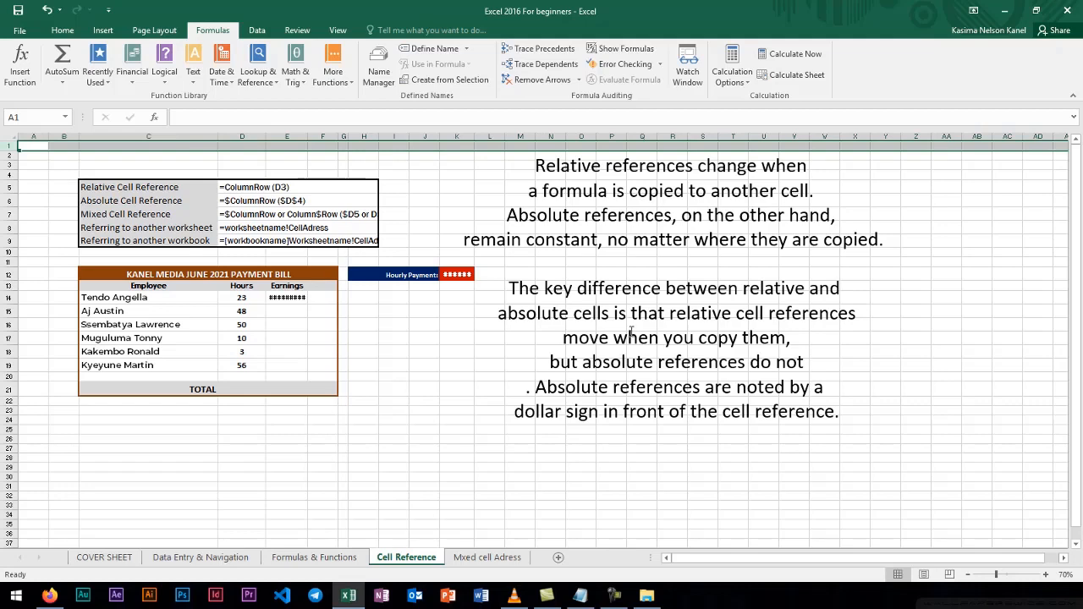
left_click(315, 559)
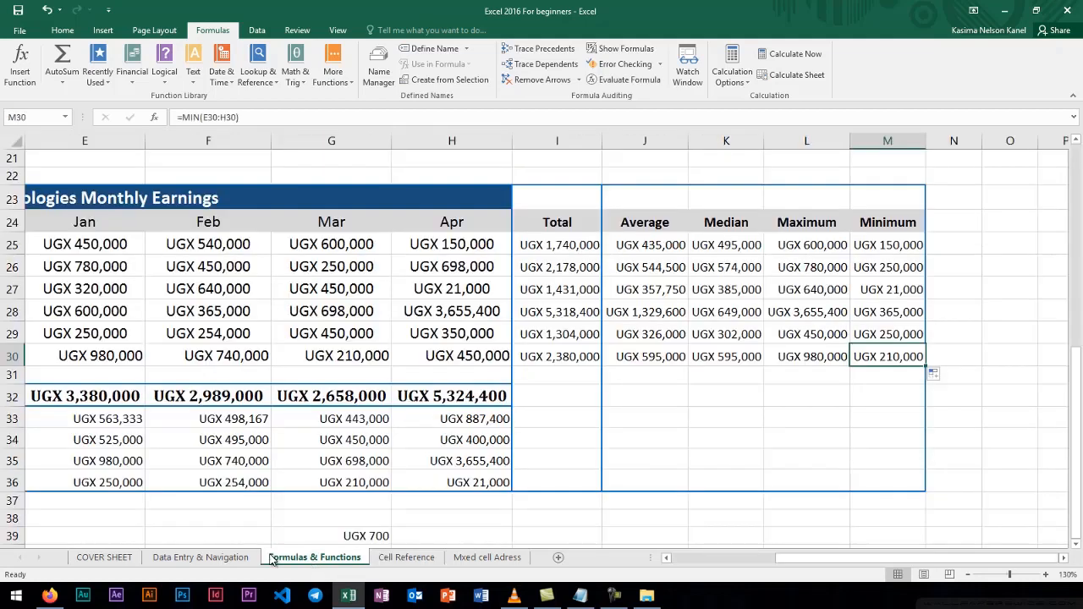
left_click(534, 250)
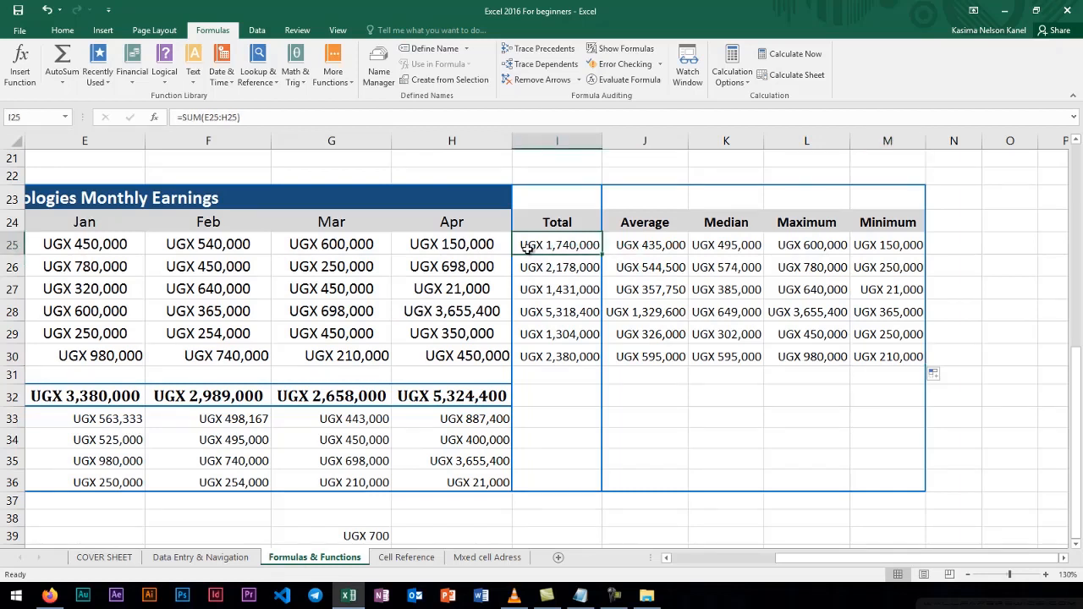
left_click(445, 245)
left_click(444, 268)
left_click(536, 243)
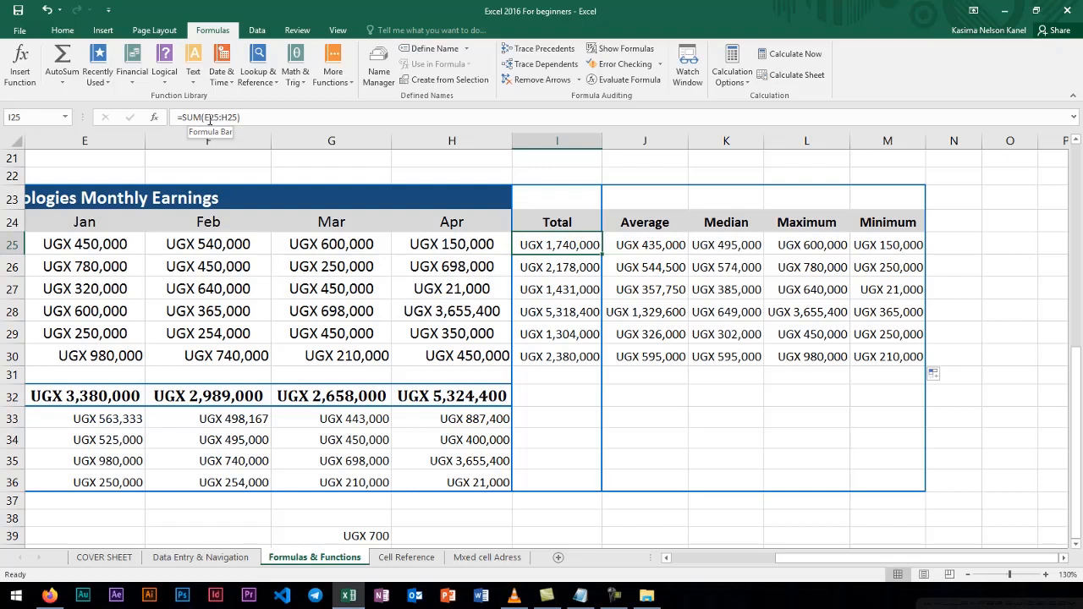
left_click(576, 267)
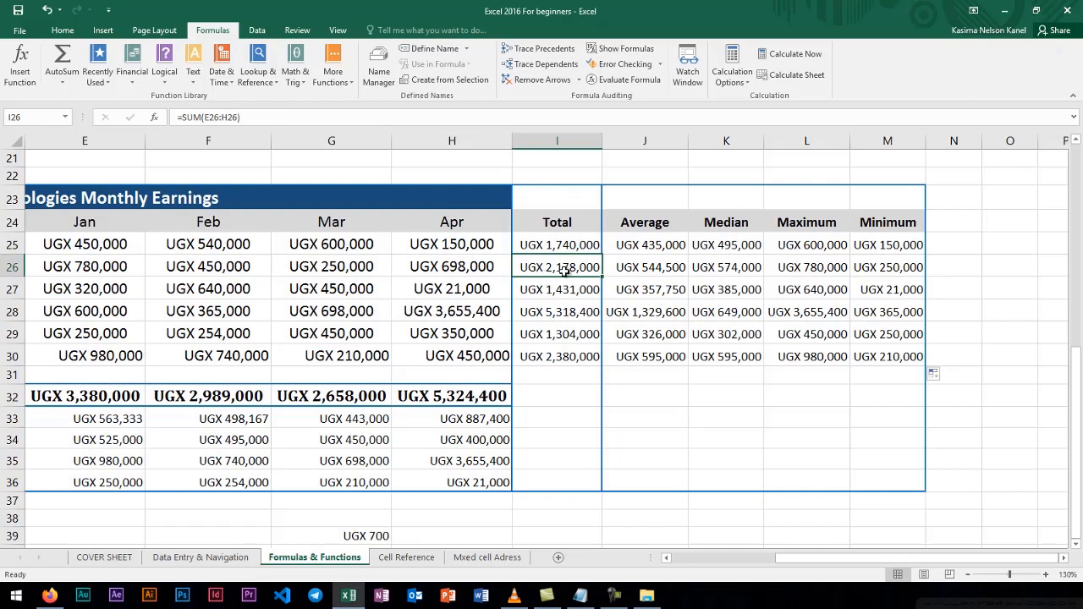
double_click(539, 268)
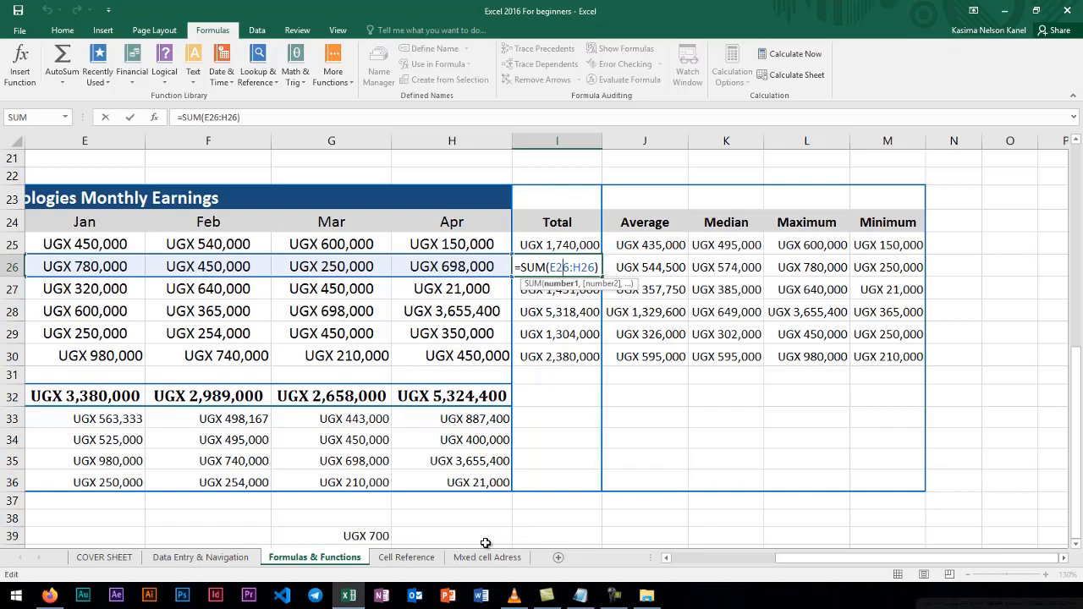
Open the Cell Reference sheet and review the table of reference types and the June 2021 payment bill.
left_click(407, 563)
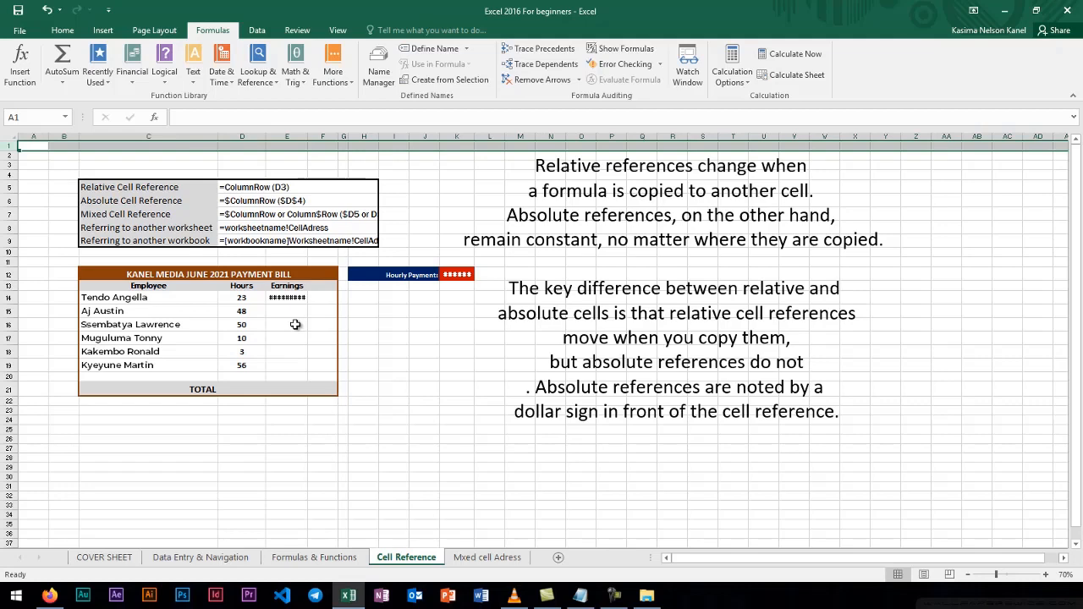
scroll(138, 258, "up", 3)
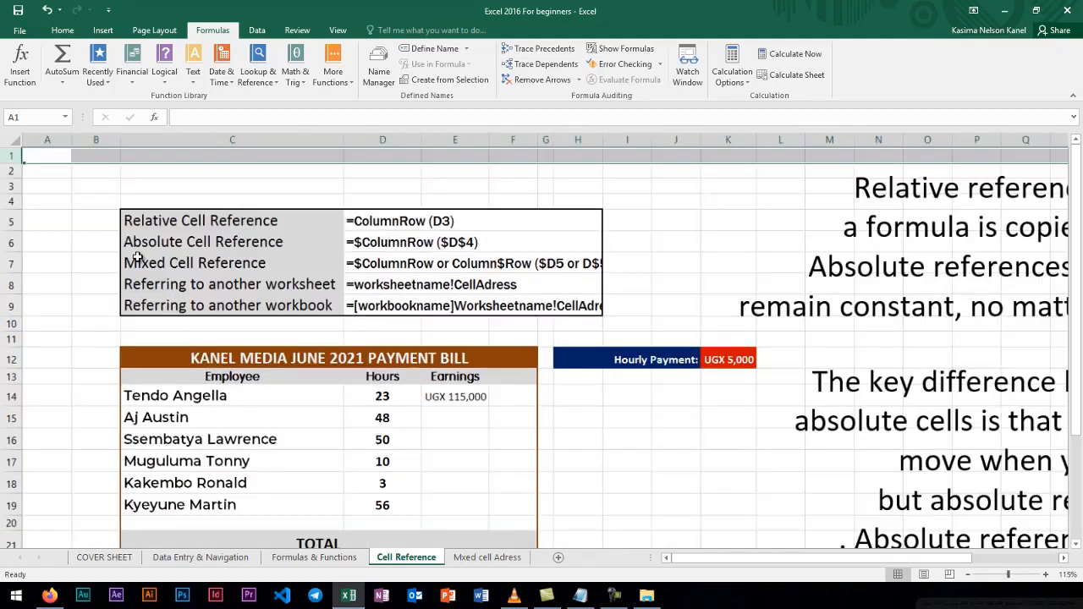
scroll(135, 252, "up", 2)
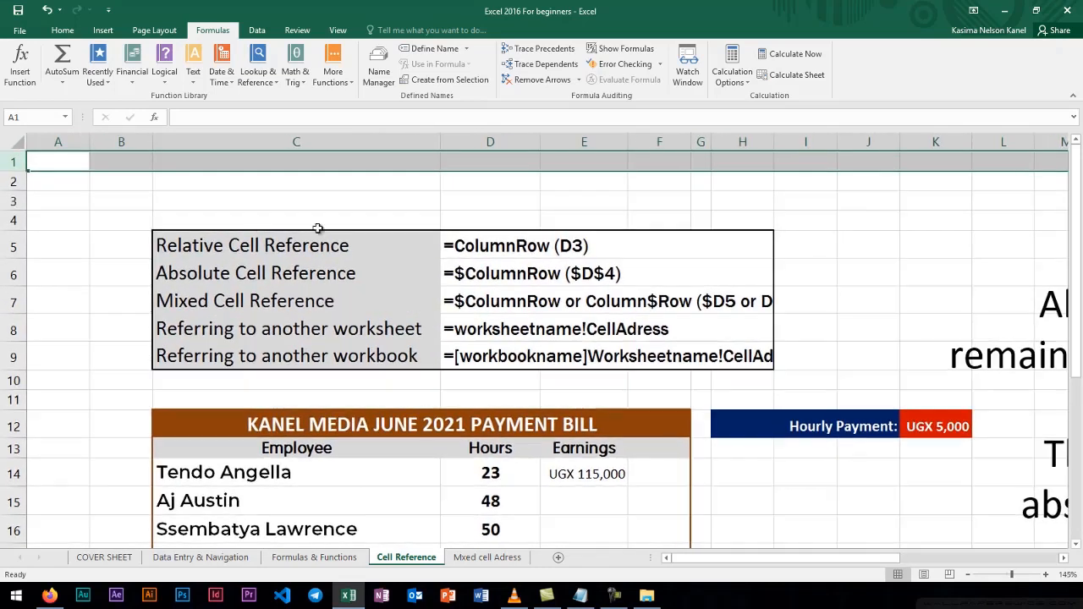
scroll(567, 283, "down", 1)
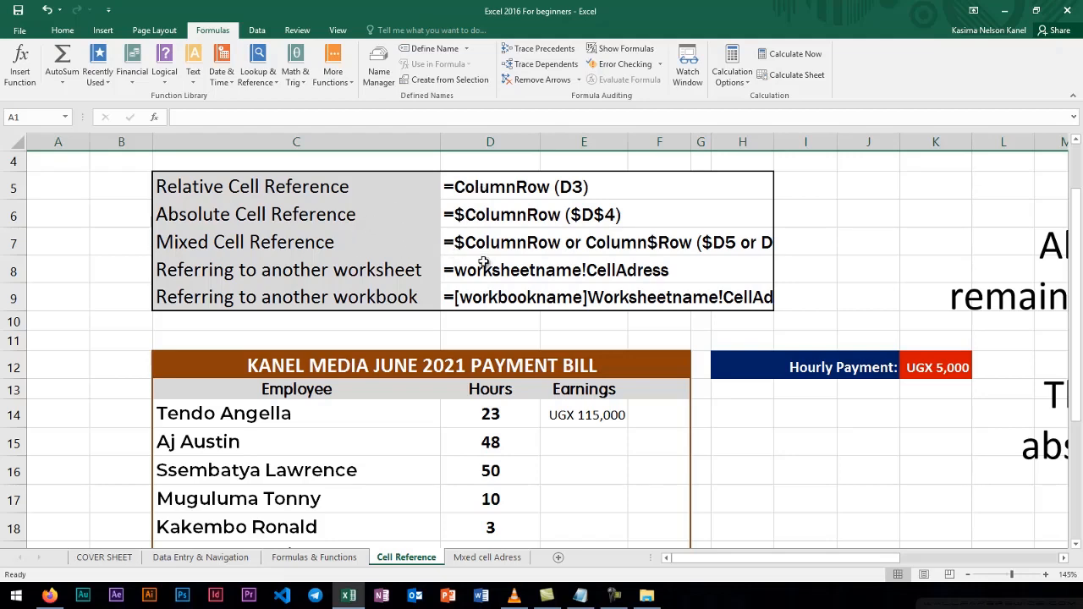
scroll(482, 263, "down", 2)
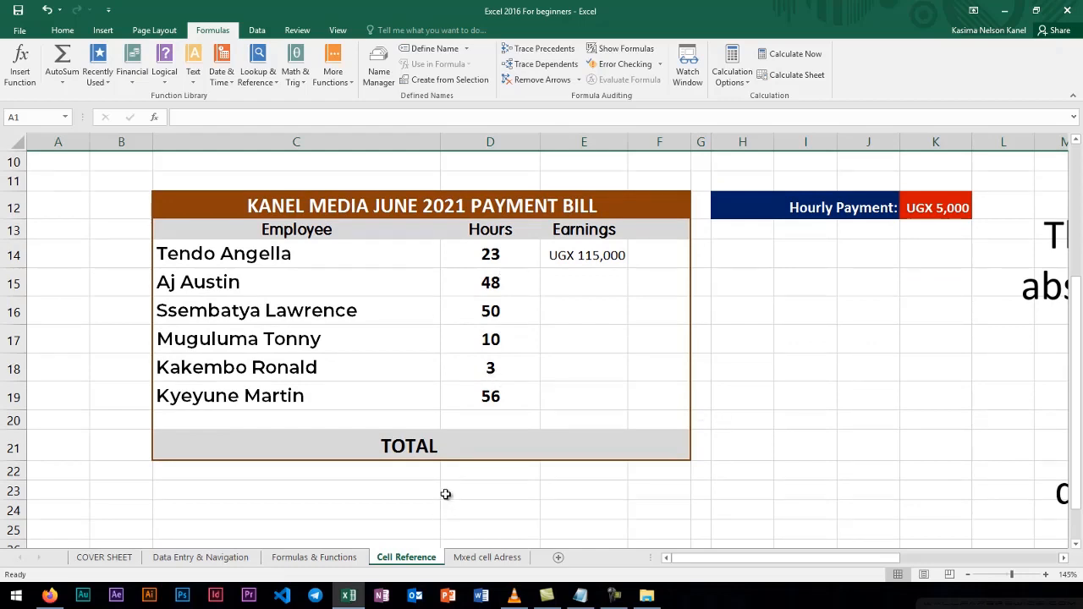
On the Formulas & Functions sheet, examine which cells the total formulas in I25 and I26 refer to.
left_click(344, 557)
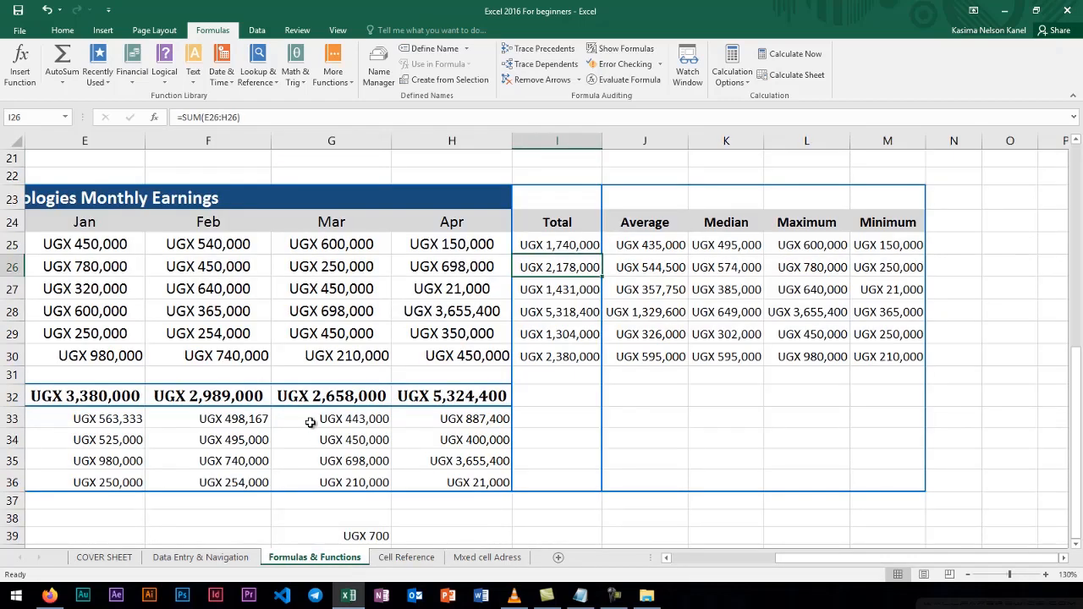
left_click(555, 245)
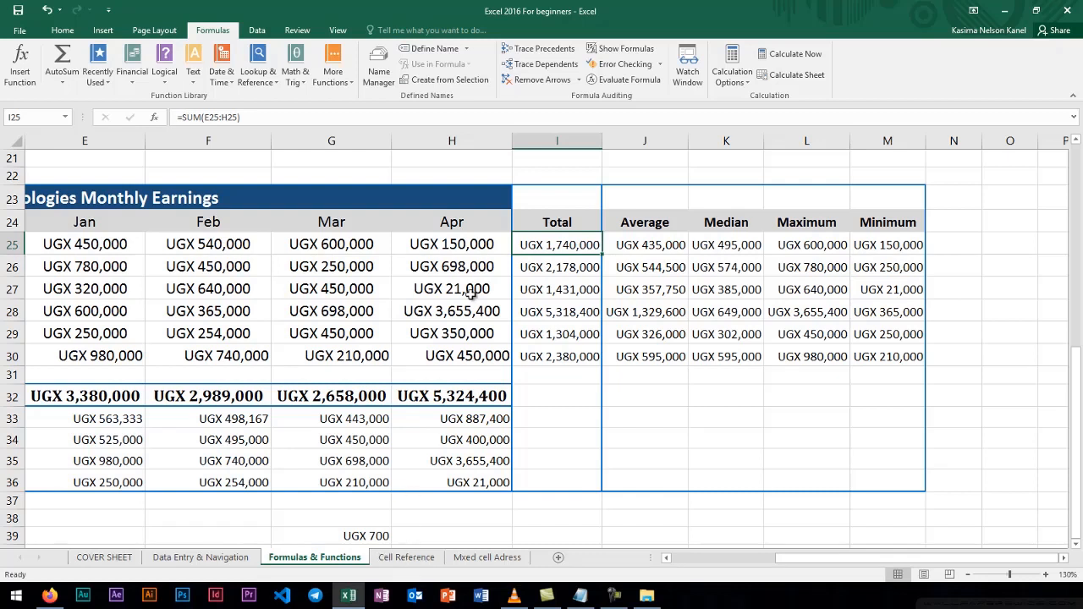
left_click(469, 244)
left_click(468, 269)
left_click(553, 273)
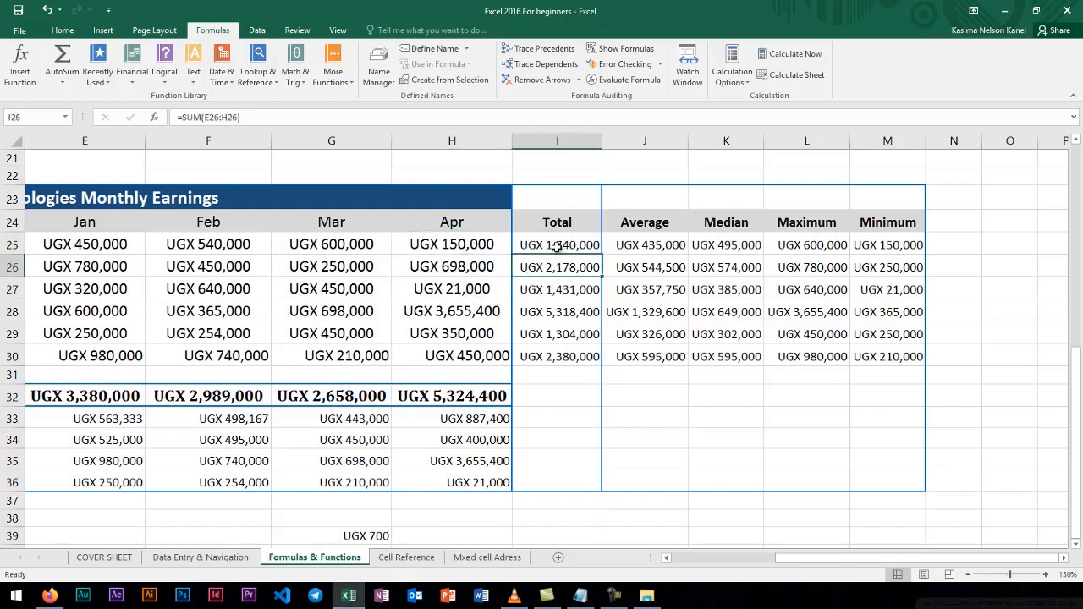
left_click(556, 245)
double_click(556, 245)
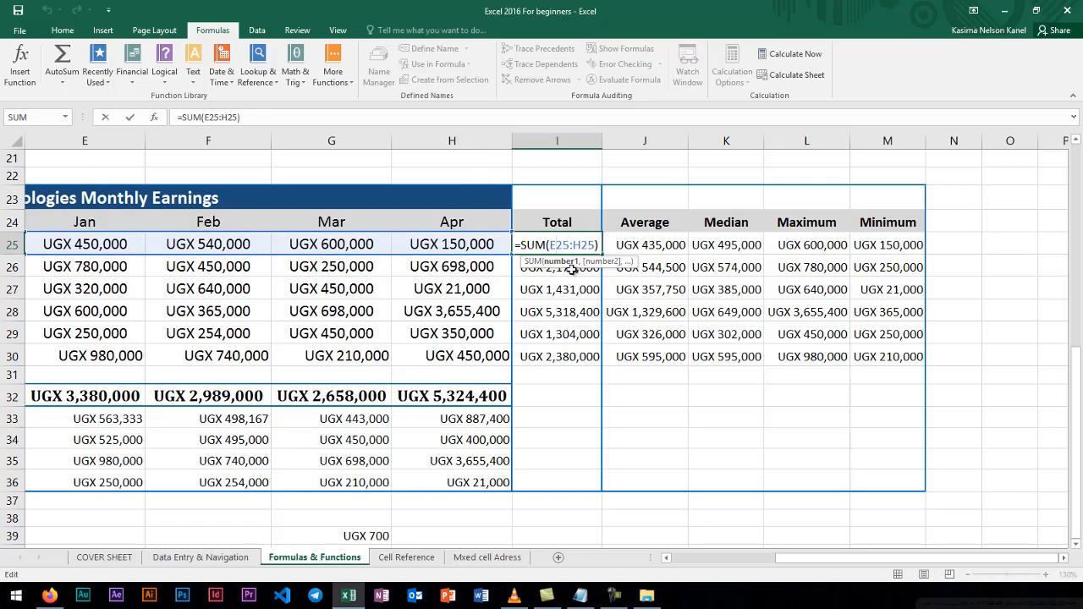
key("Return")
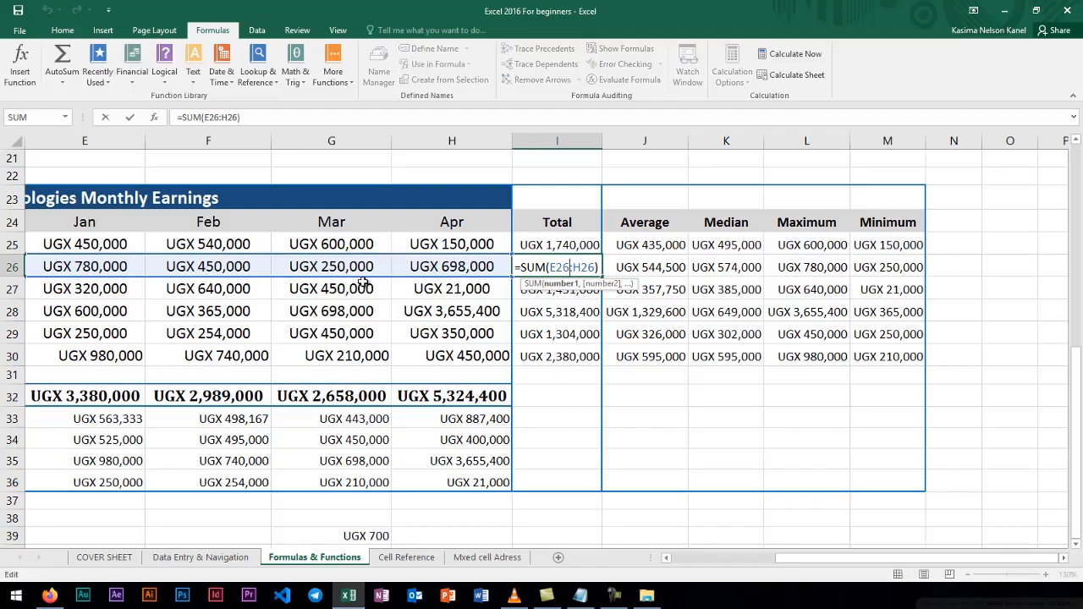
Inspect the March earnings cells G25 through G28 to see whether they hold constants or formulas.
left_click(327, 244)
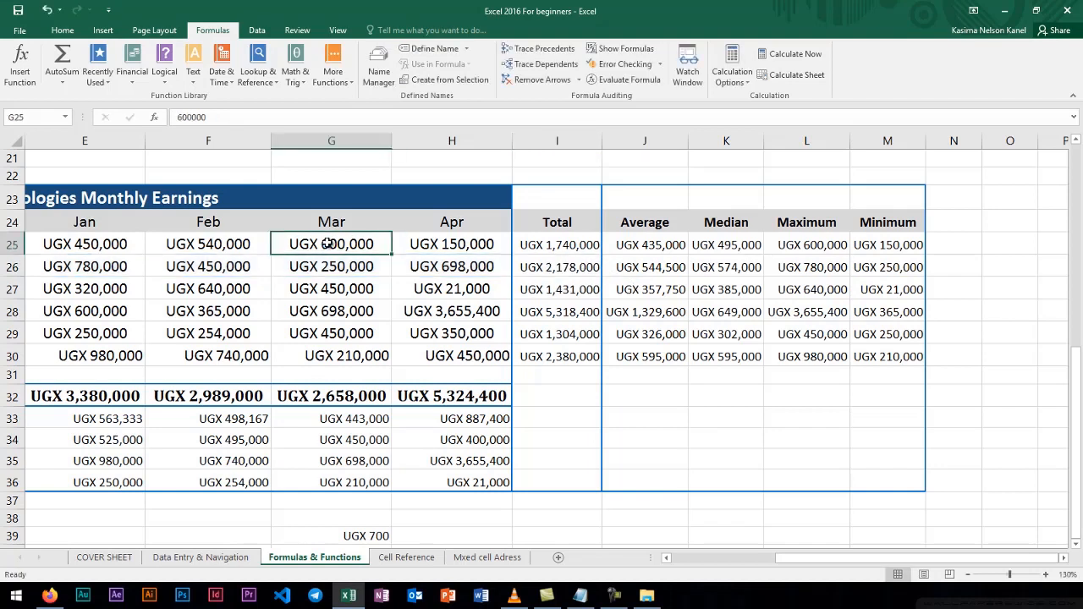
left_click(319, 265)
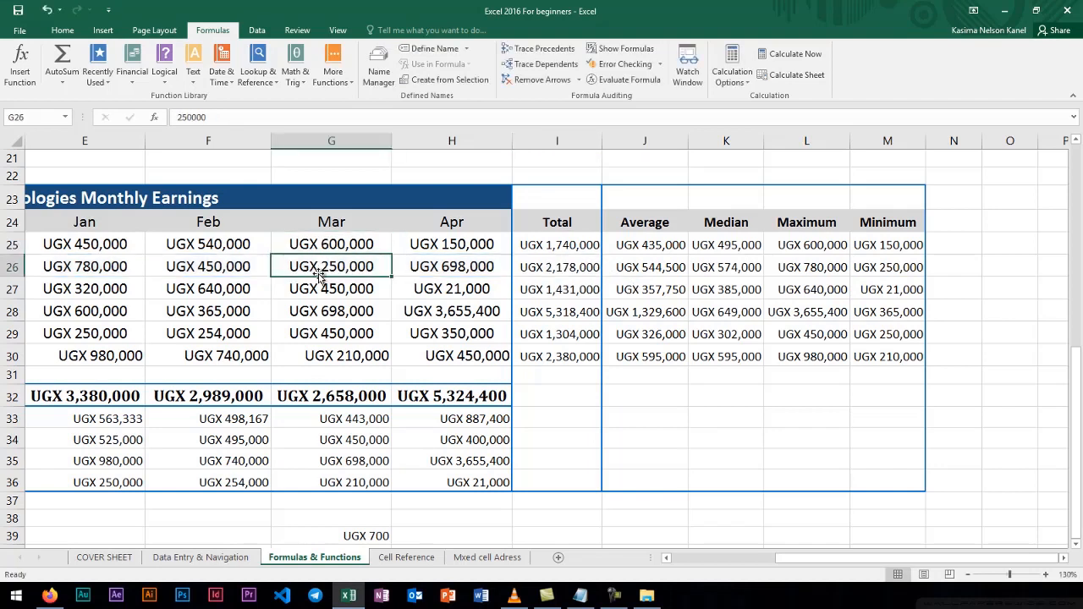
left_click(320, 289)
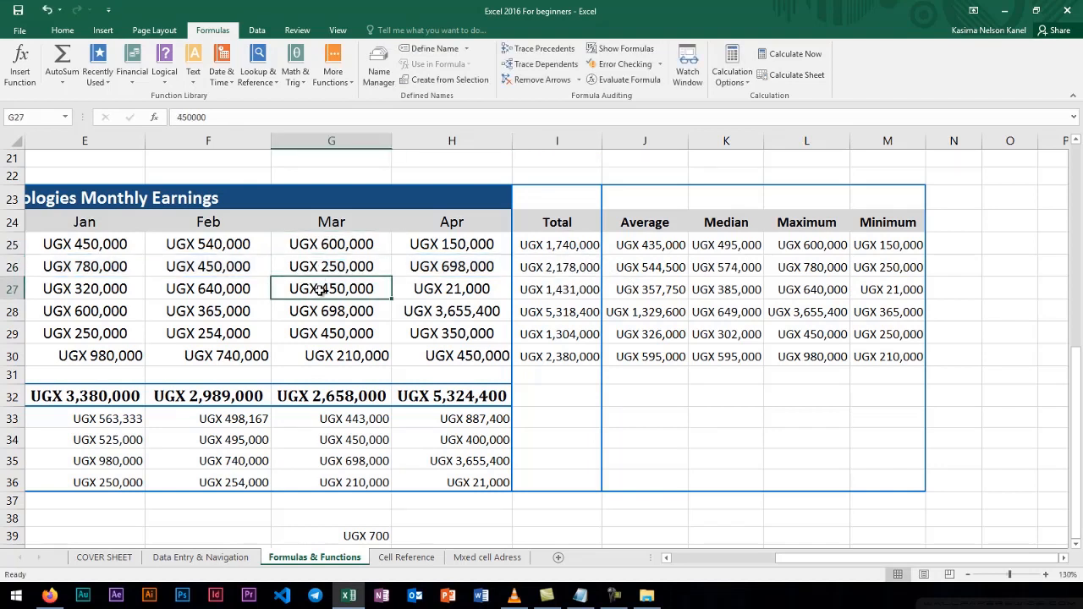
left_click(325, 310)
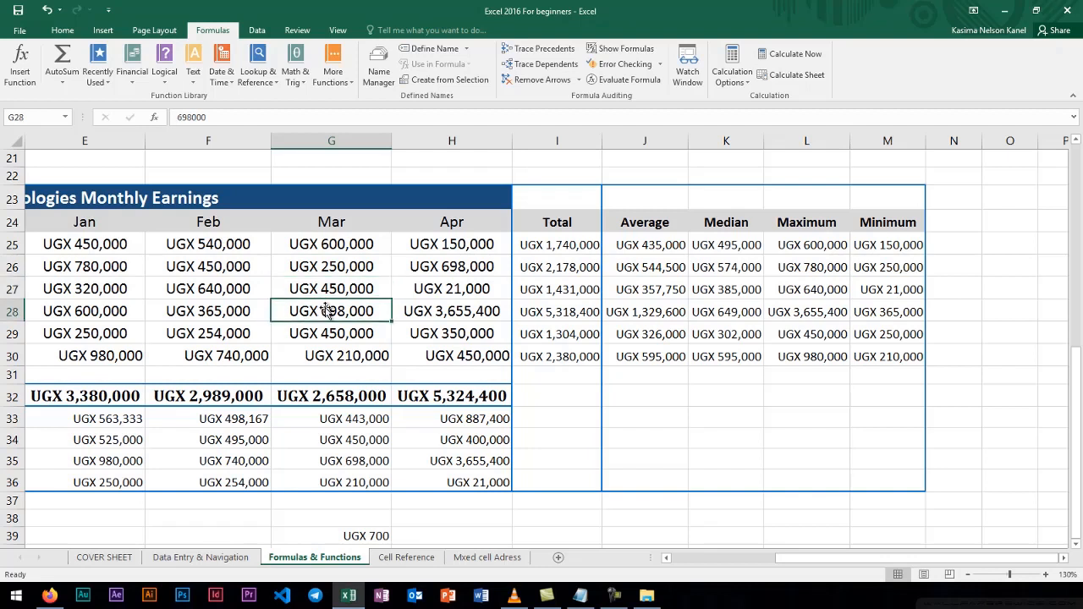
left_click(328, 251)
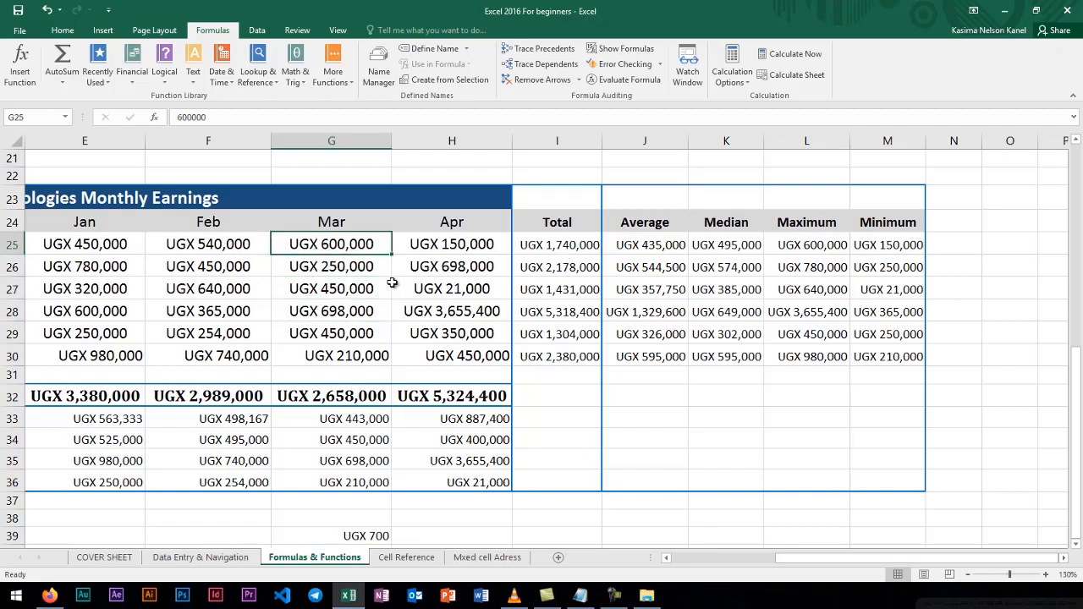
Enter the constant 9000 in cell O26 beside the Monthly Earnings table.
left_click(1001, 269)
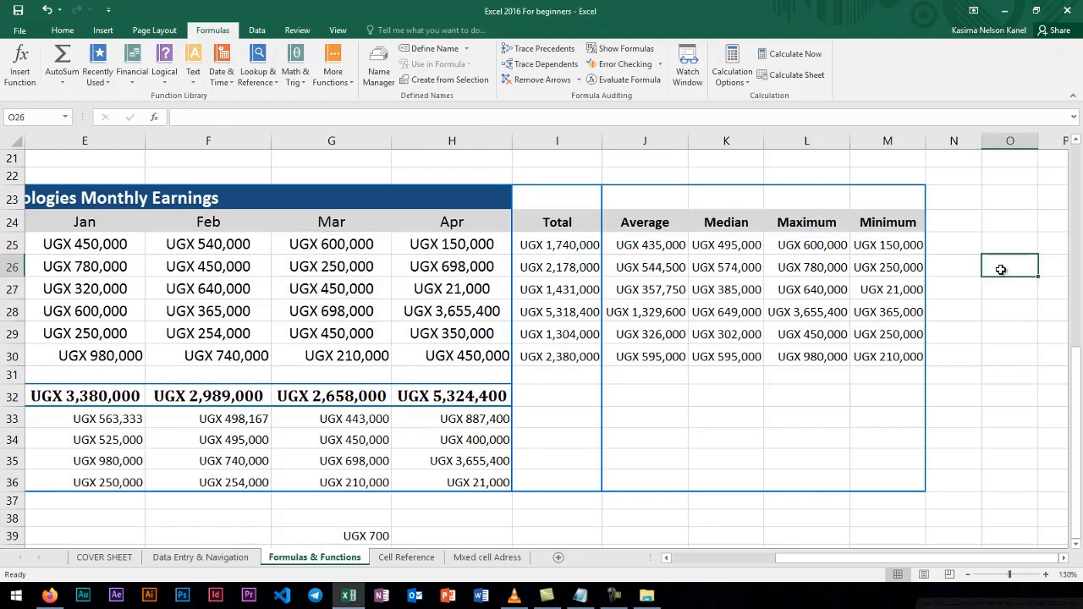
type("9000")
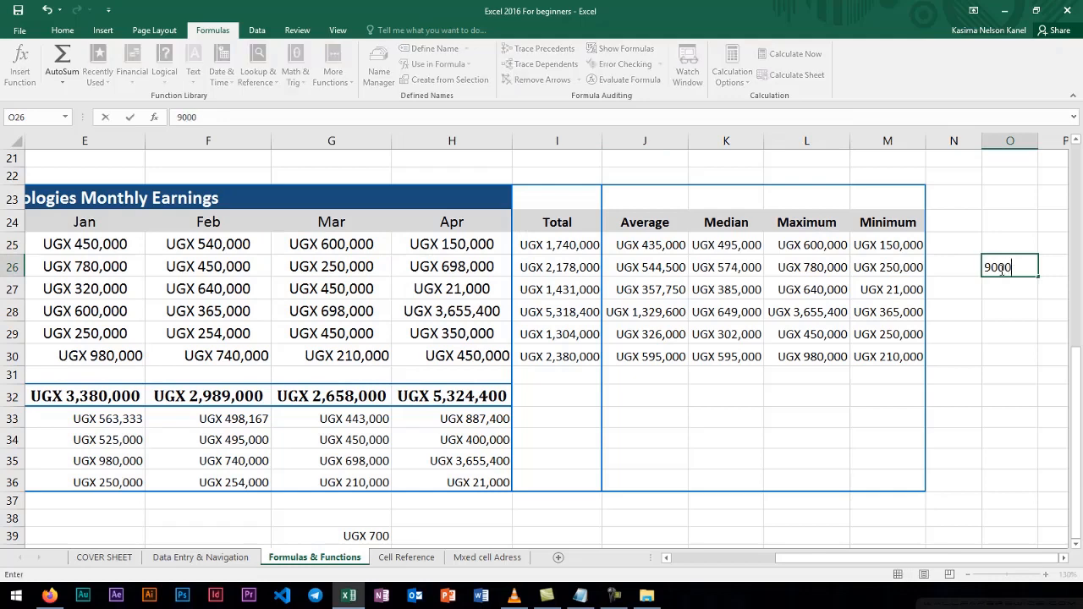
key("Return")
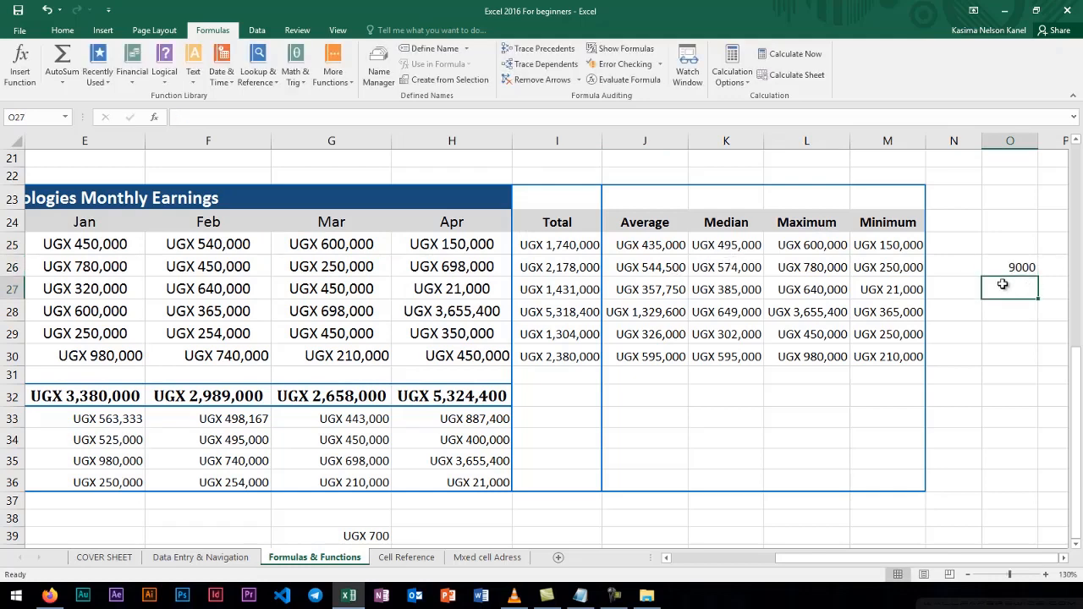
left_click(1022, 267)
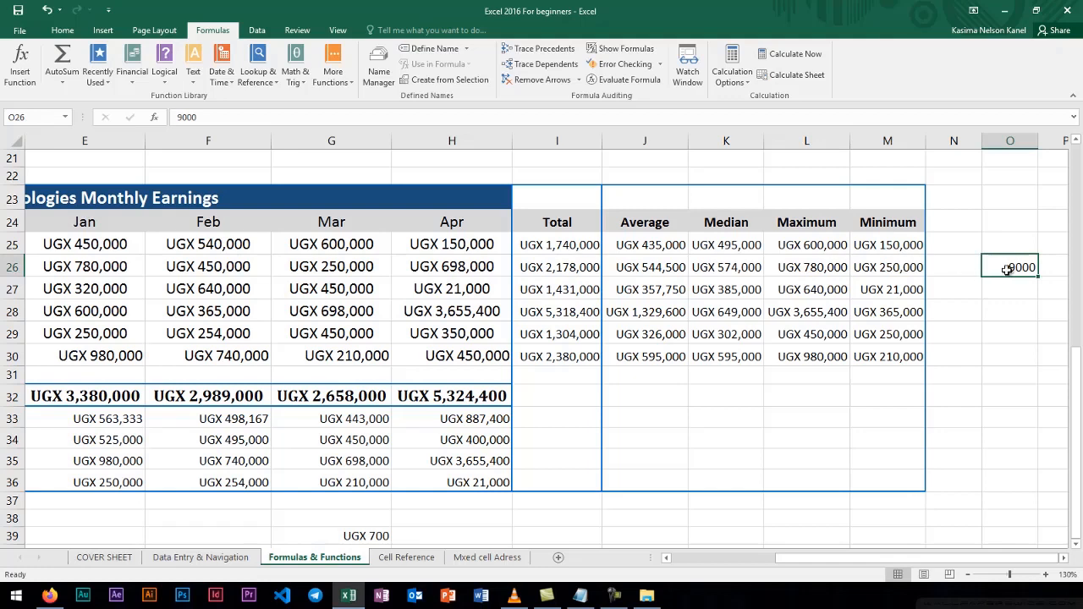
On the Cell Reference sheet, inspect the first employee's earnings formula in E14 for its relative and absolute references.
left_click(406, 557)
scroll(344, 364, "down", 1)
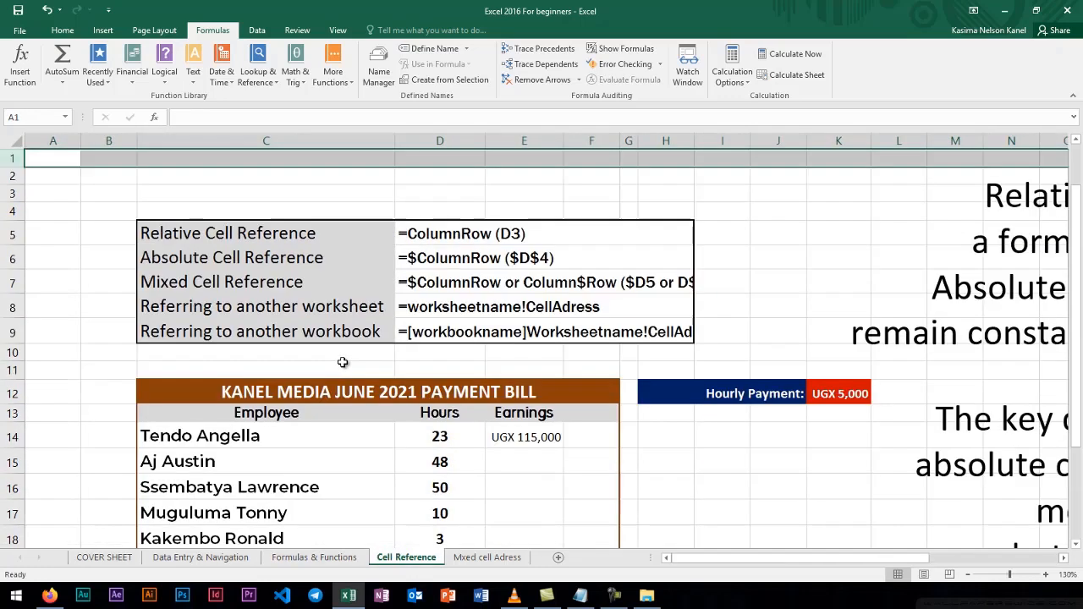
scroll(359, 357, "down", 1)
scroll(359, 356, "down", 2)
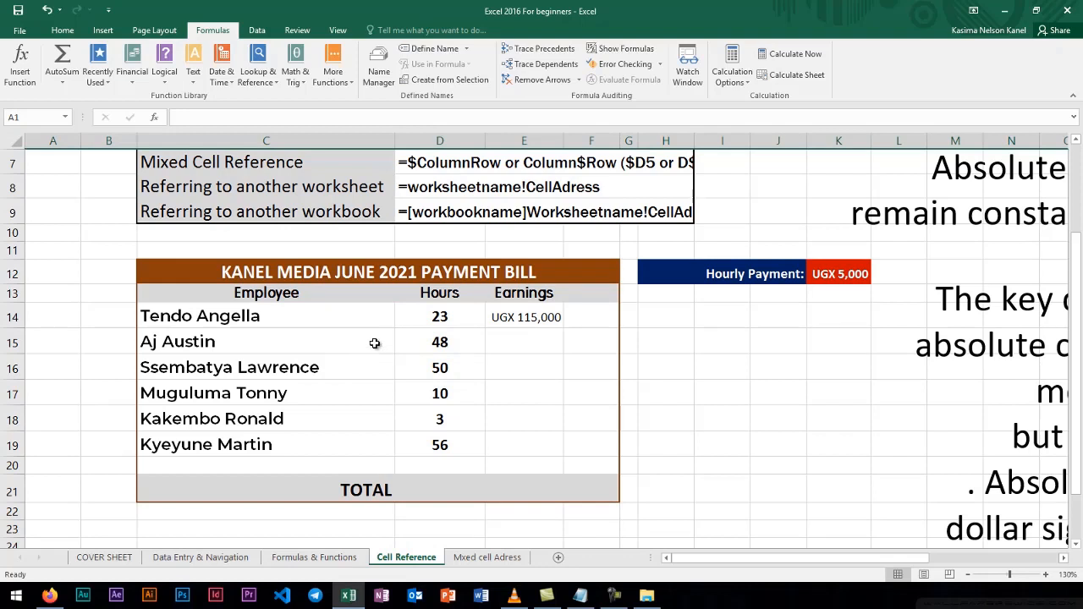
left_click(530, 324)
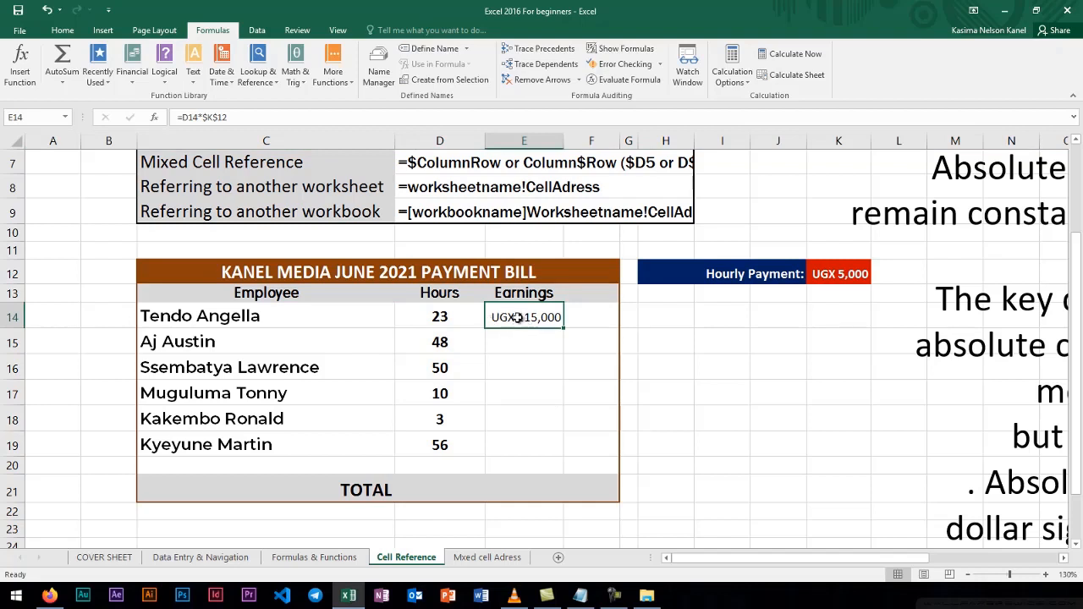
double_click(521, 316)
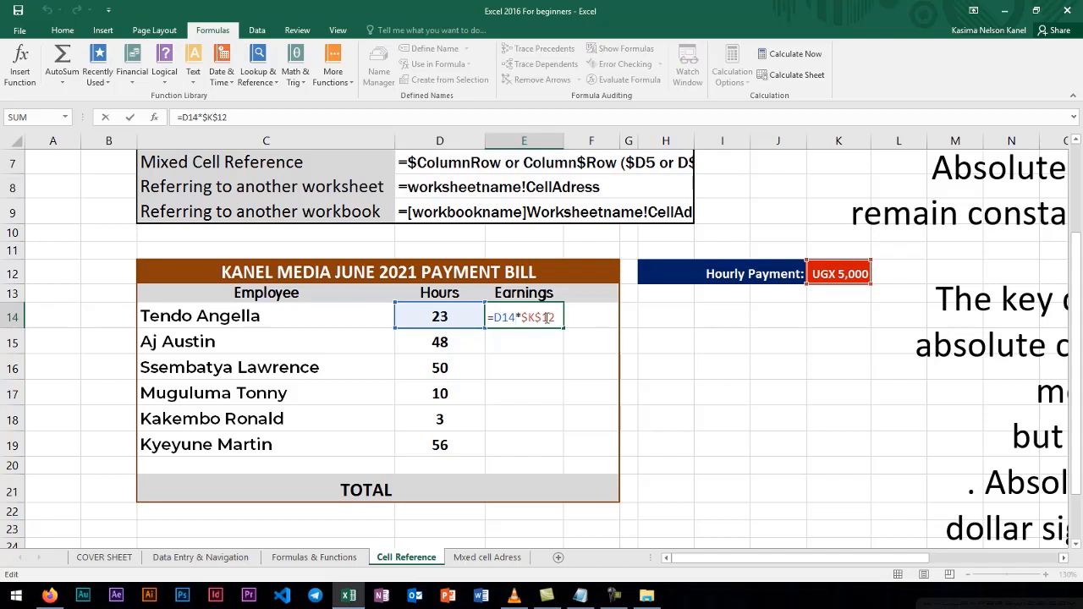
key("Return")
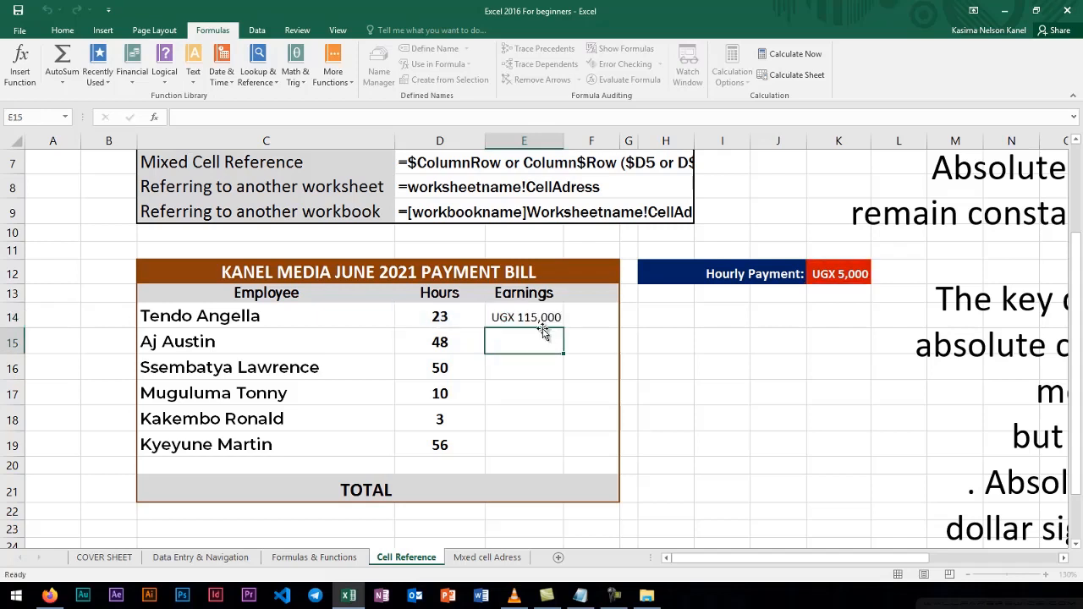
left_click(543, 319)
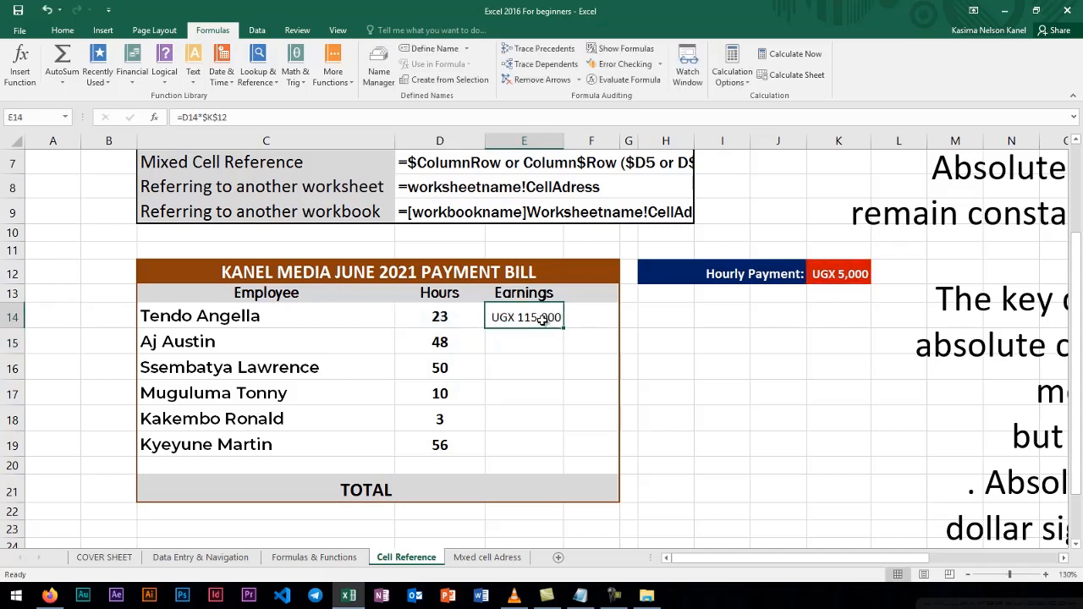
Clear the first employee's earnings formula from E14 and check the hourly payment in K12.
key("Delete")
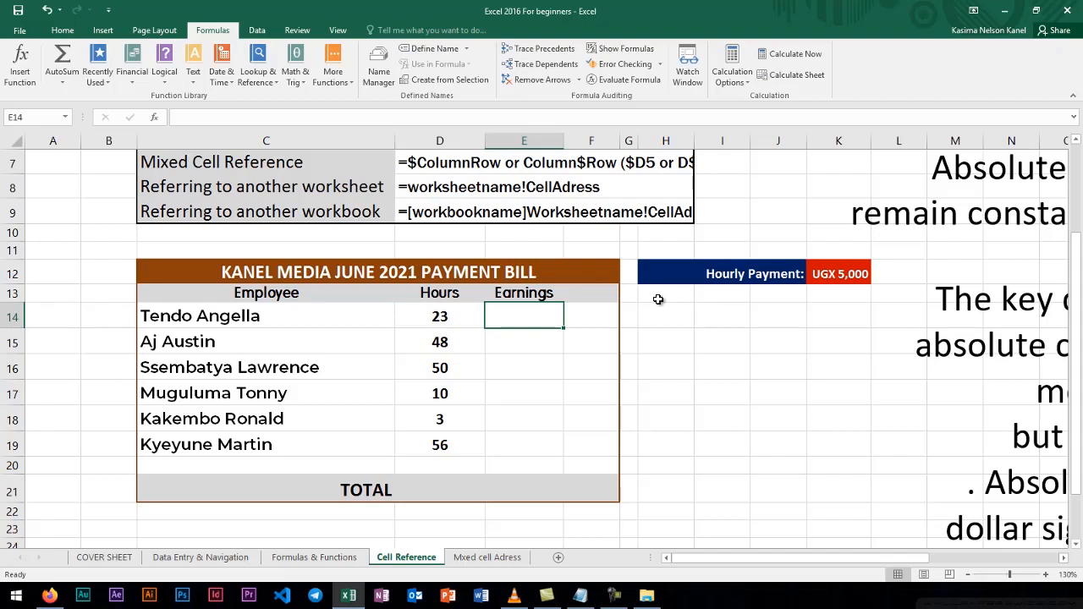
left_click(713, 281)
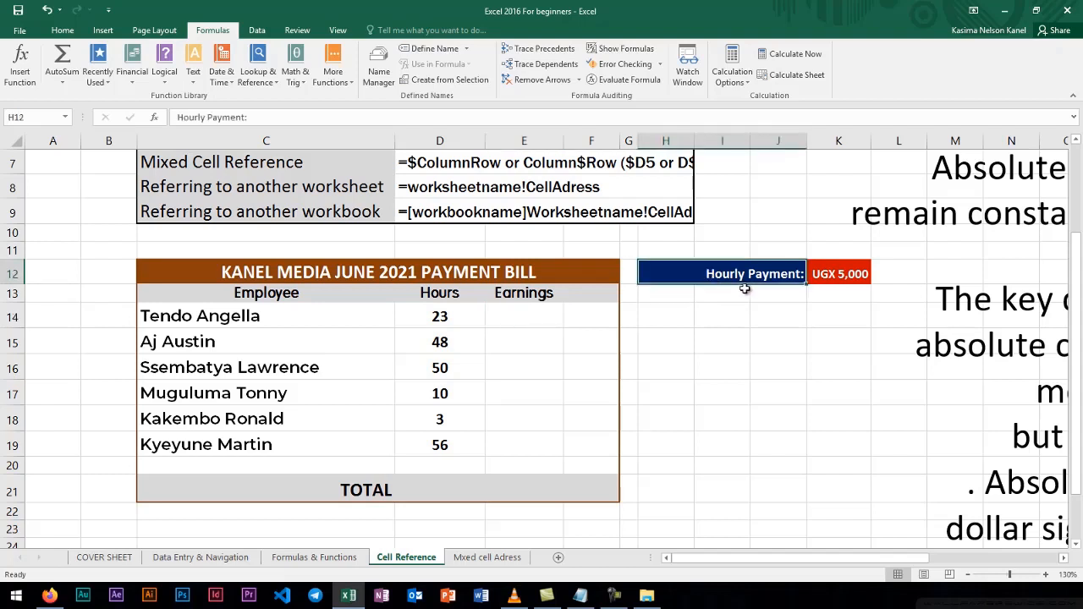
left_click(845, 274)
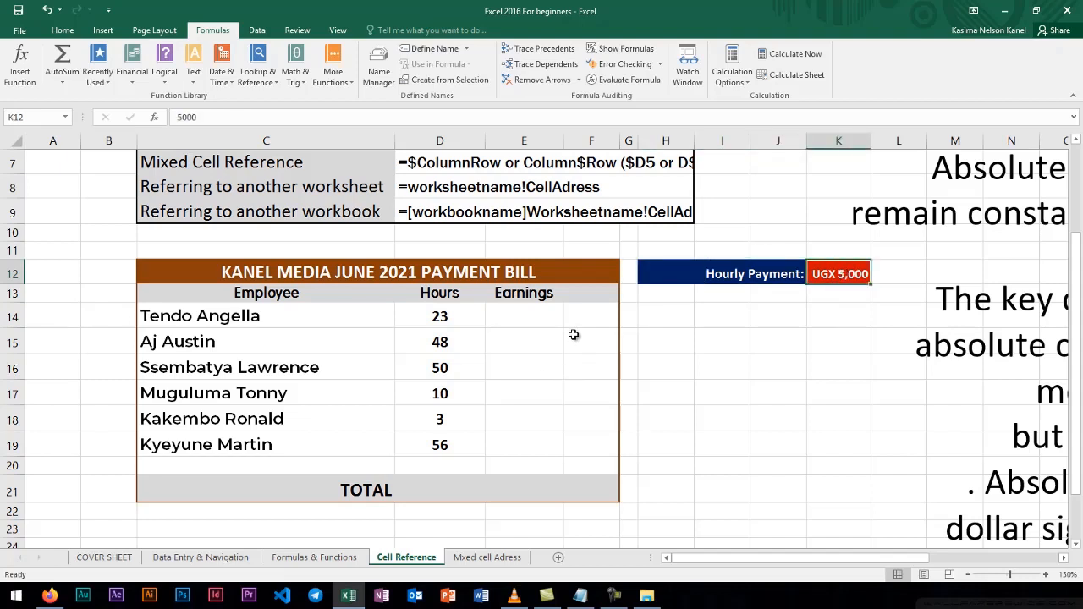
Review the hours worked by each employee in D14 through D19 of the payment bill.
left_click(390, 323)
left_click(415, 324)
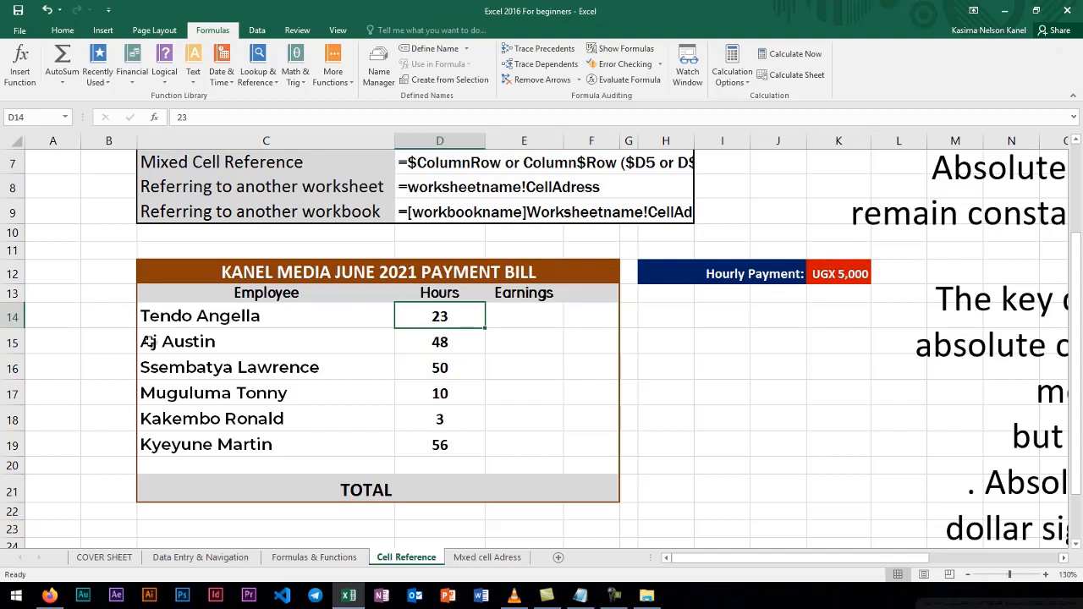
left_click(162, 345)
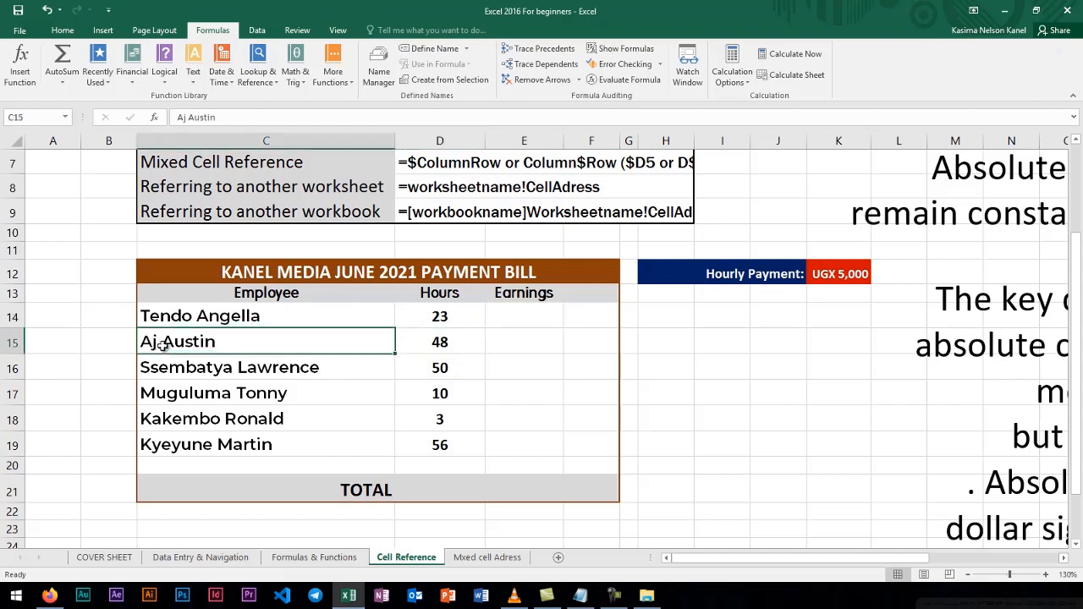
left_click(420, 350)
left_click(239, 385)
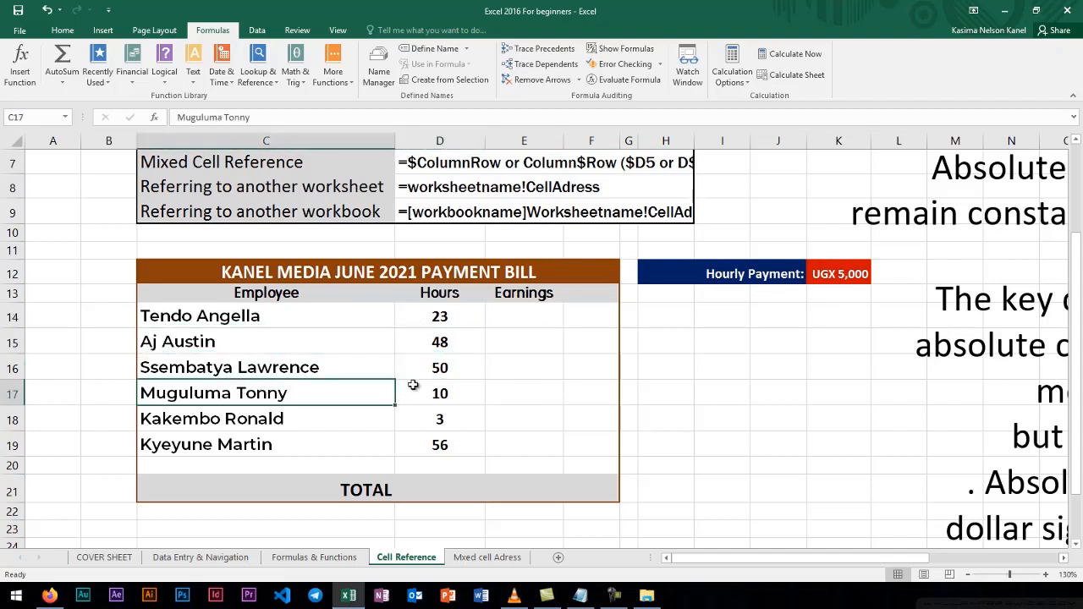
left_click(442, 378)
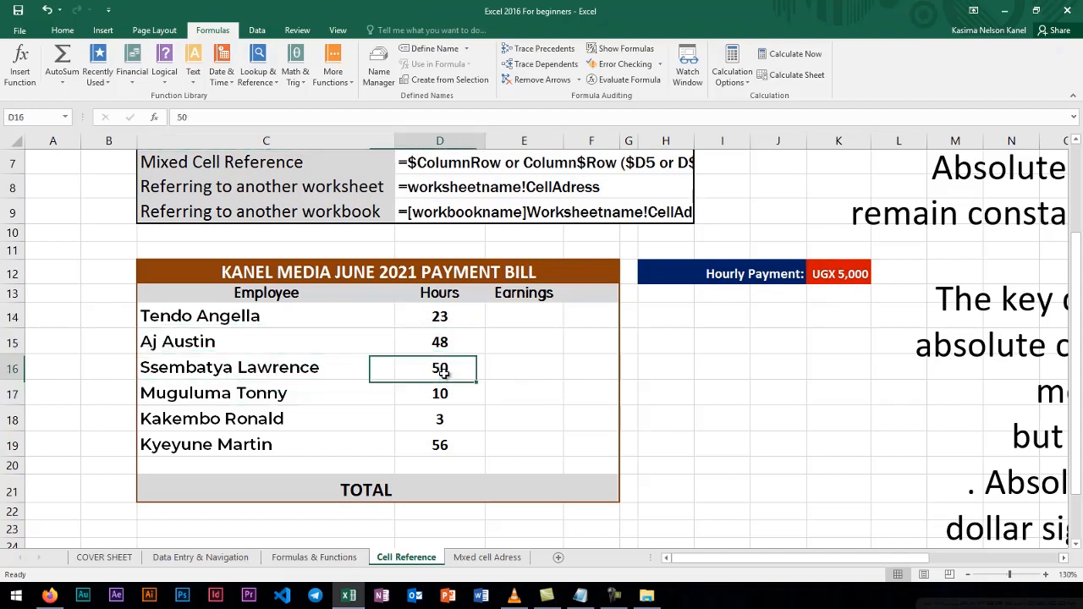
left_click(183, 396)
left_click(435, 395)
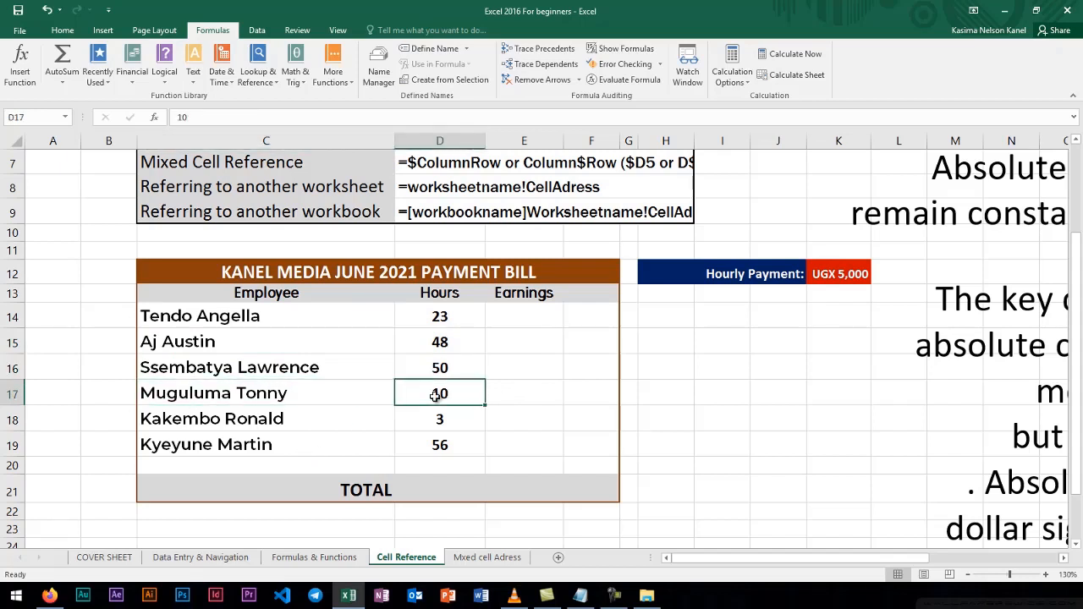
left_click(208, 423)
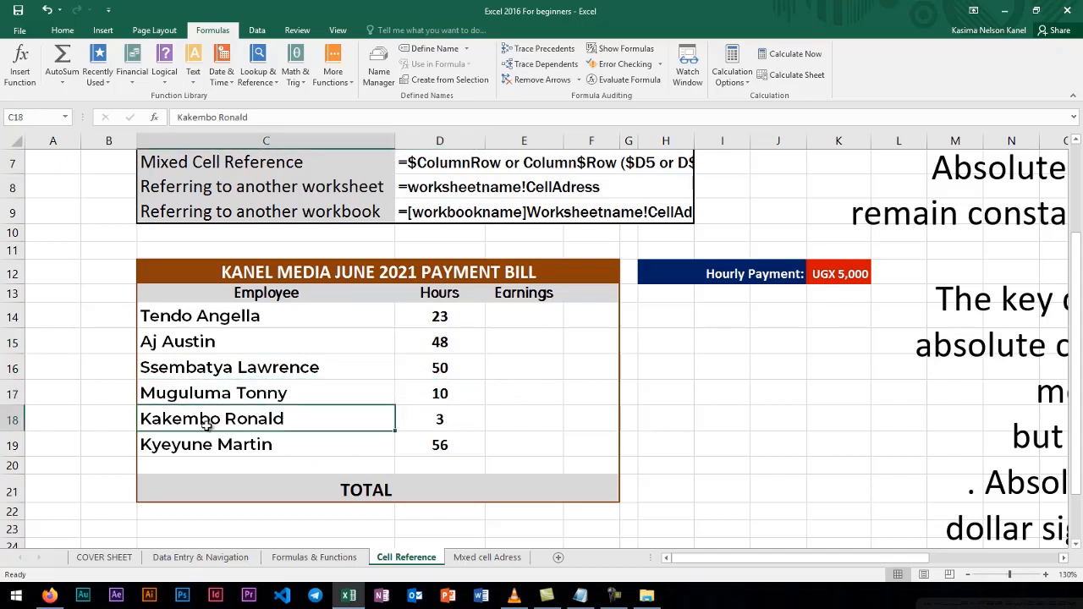
left_click(433, 418)
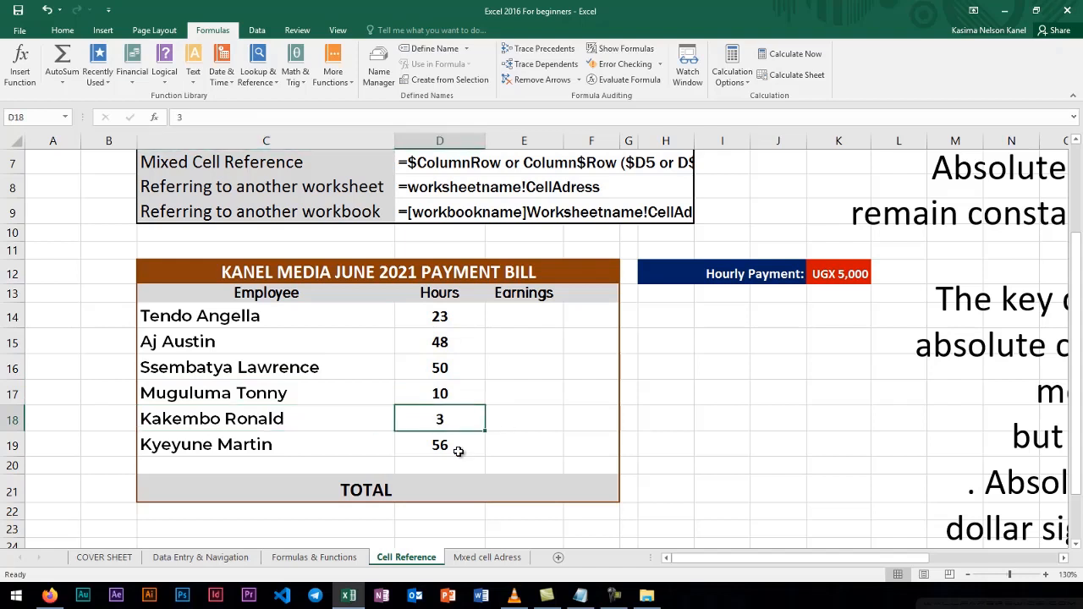
left_click(248, 452)
left_click(440, 445)
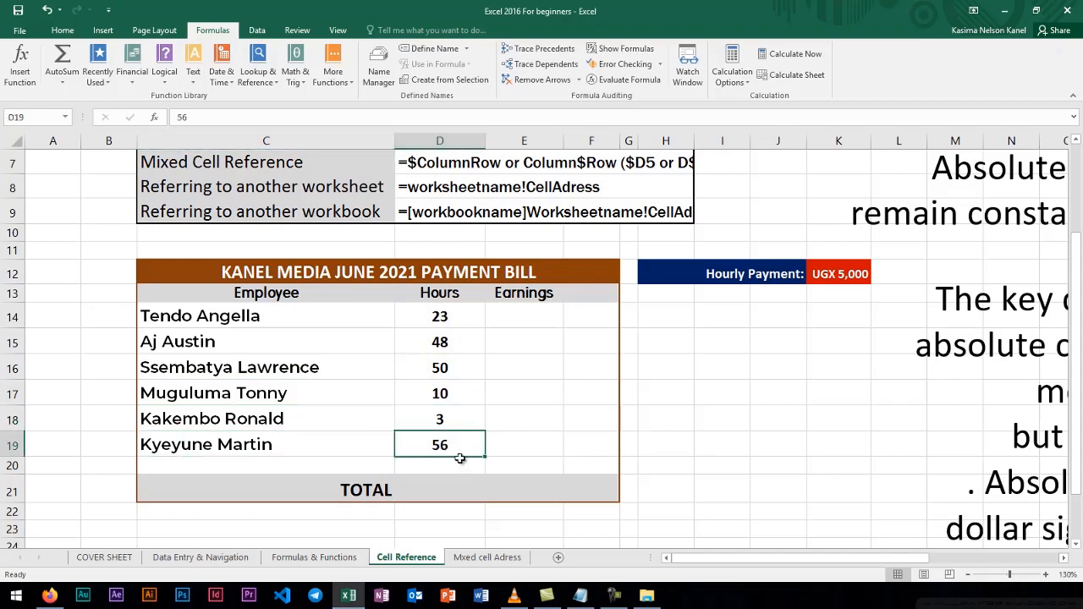
Enter the relative formula =D14*K12 in E14 and fill it down the Earnings column through E19.
left_click(534, 323)
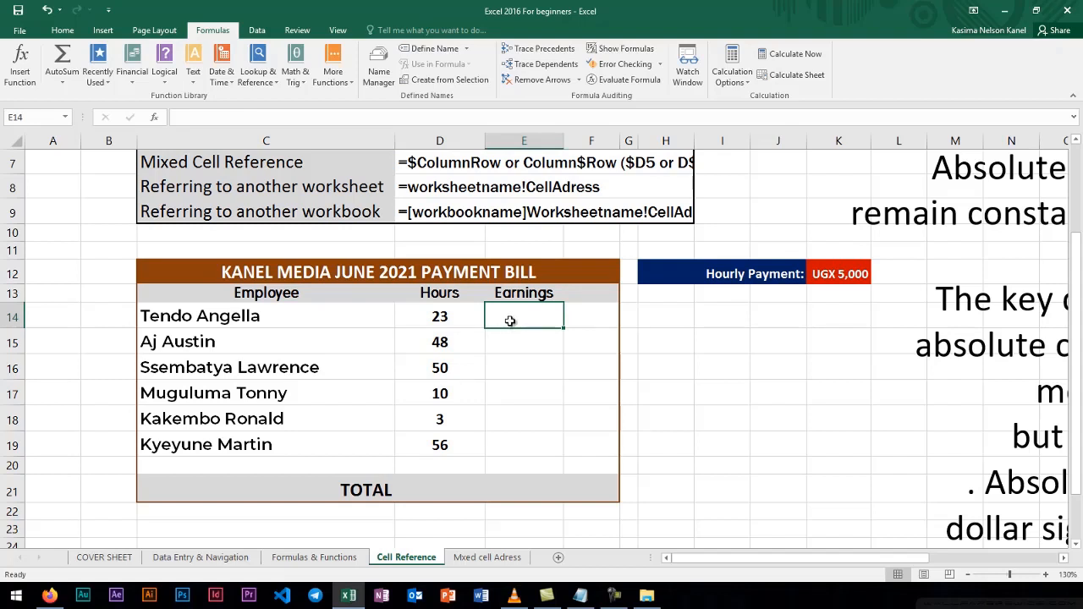
type("=")
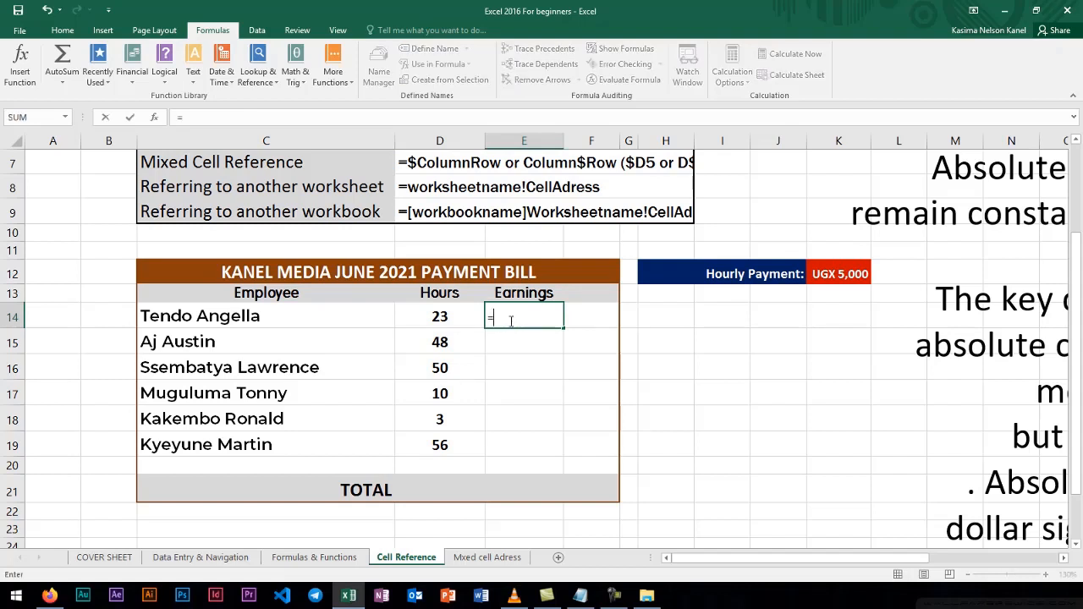
left_click(439, 317)
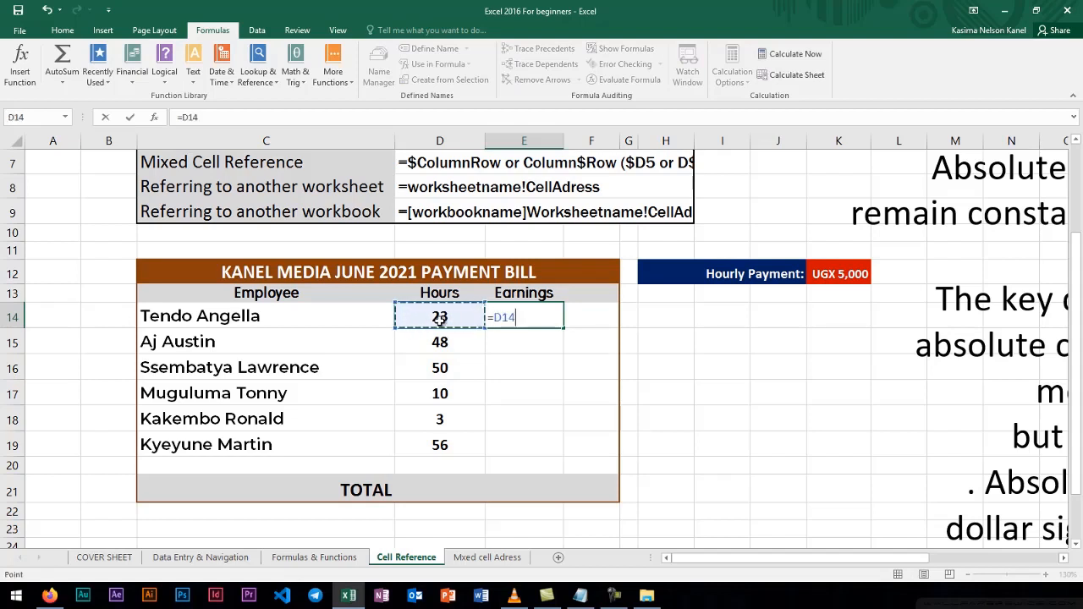
type("*")
left_click(852, 279)
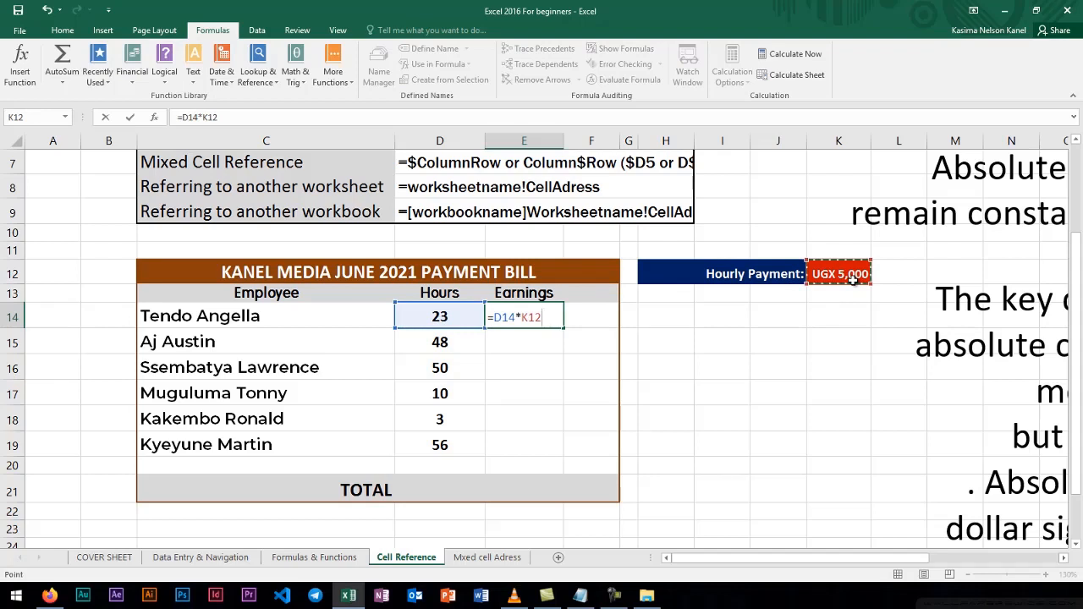
key("Return")
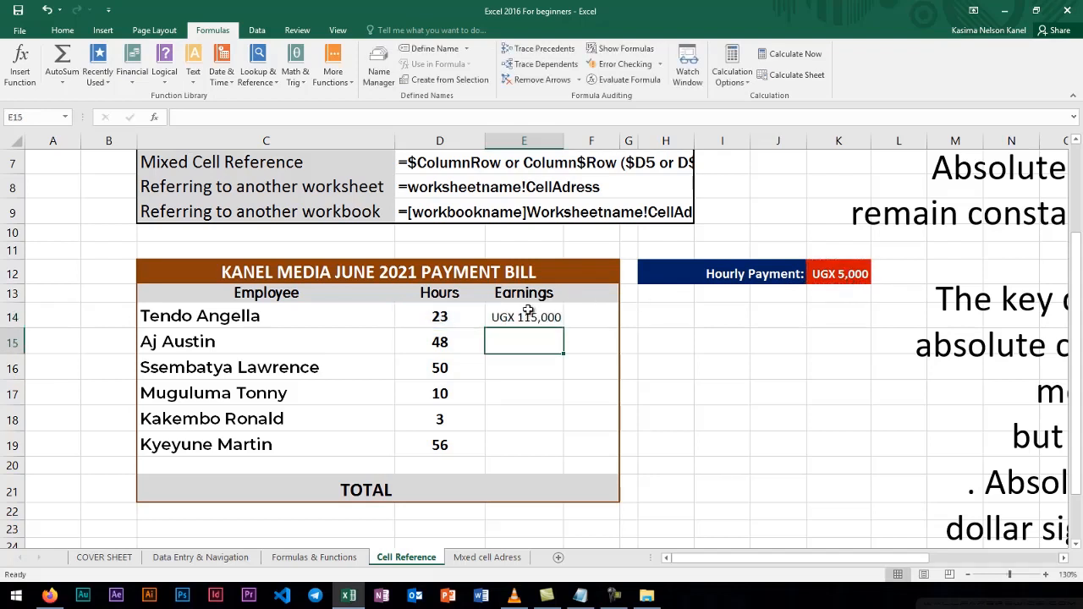
left_click(527, 313)
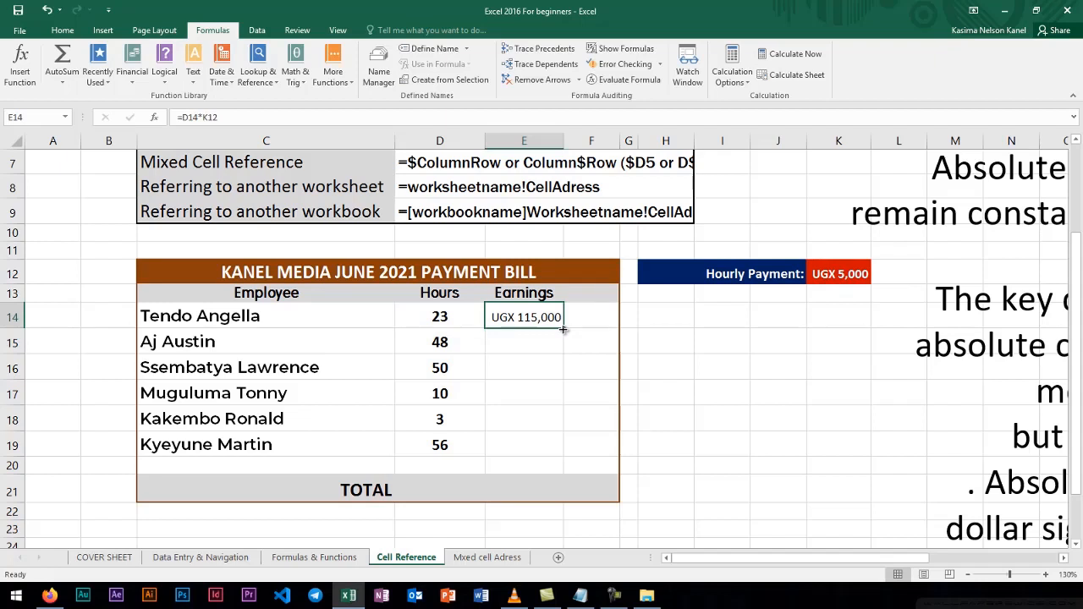
left_click_drag(563, 330, 565, 450)
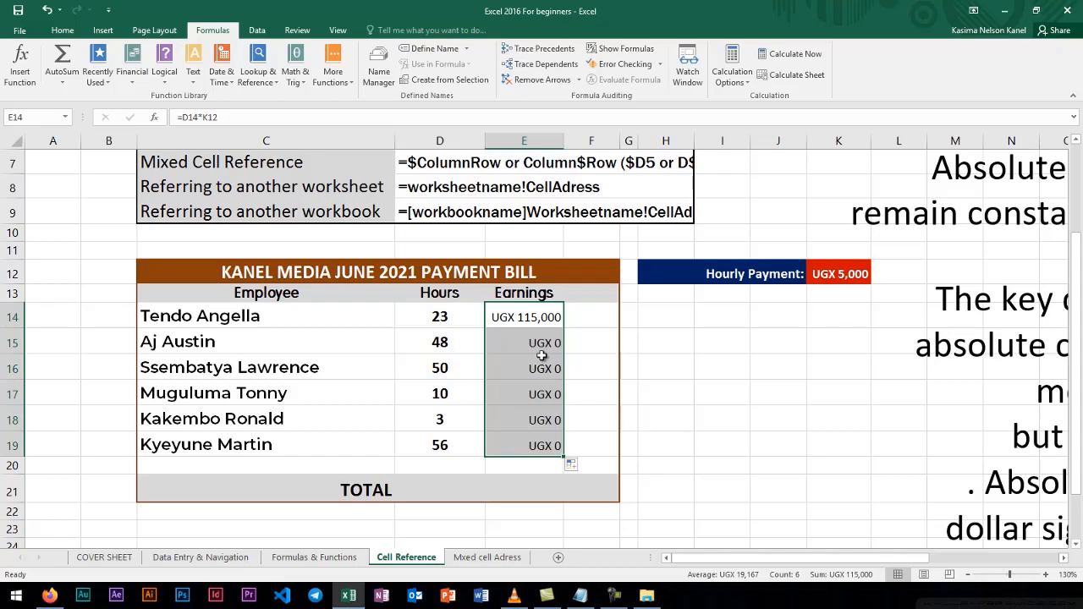
Inspect the copied earnings formulas in E15 and E16 to see which hourly payment cells they refer to.
scroll(543, 351, "up", 2)
scroll(545, 355, "down", 1)
scroll(547, 362, "down", 1)
left_click(545, 359)
double_click(539, 345)
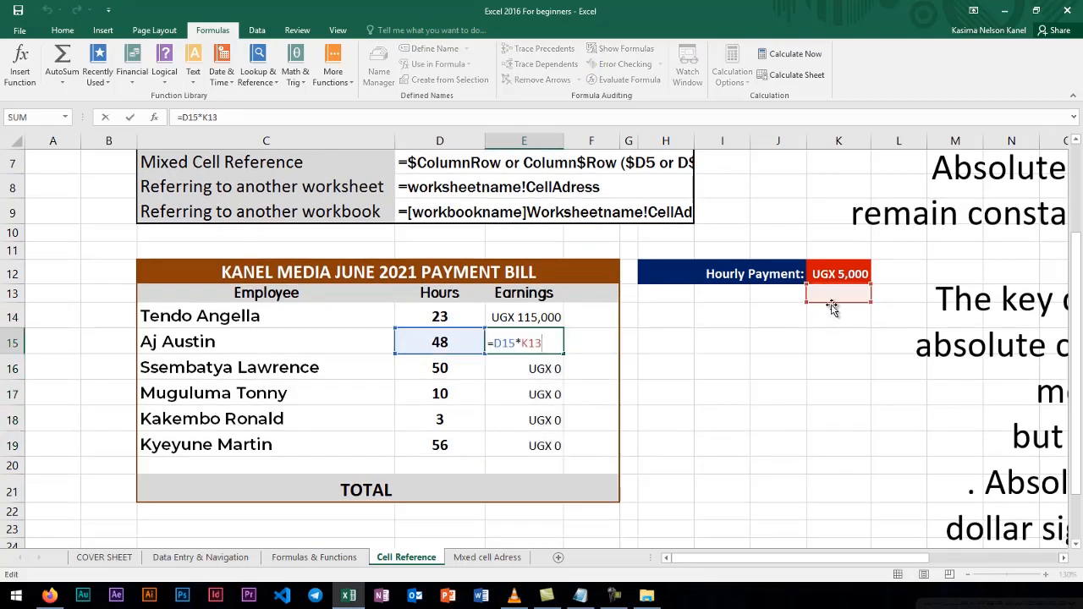
double_click(535, 365)
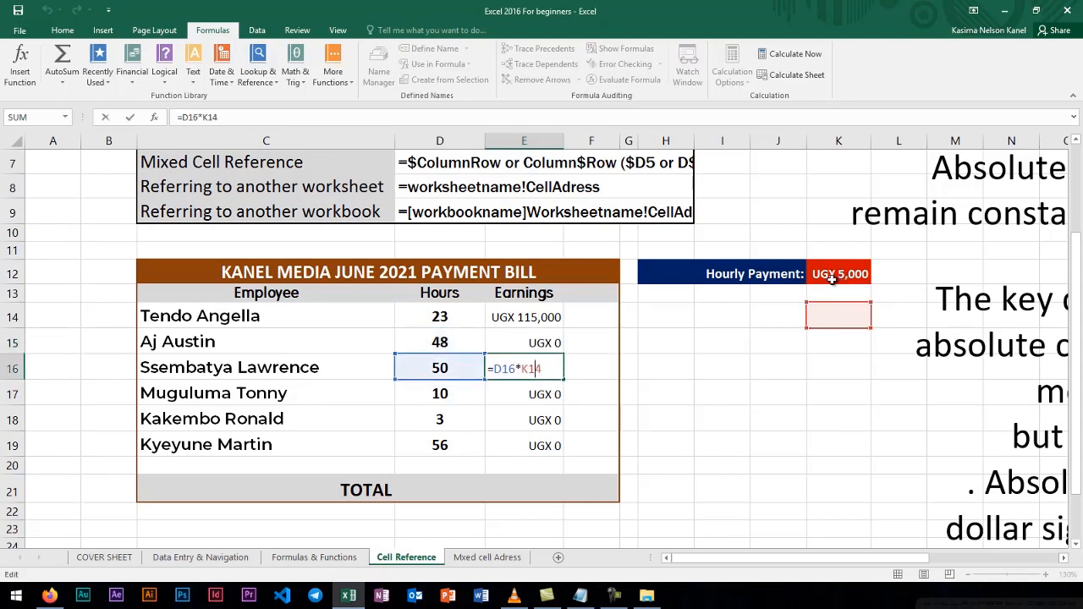
scroll(829, 282, "up", 1)
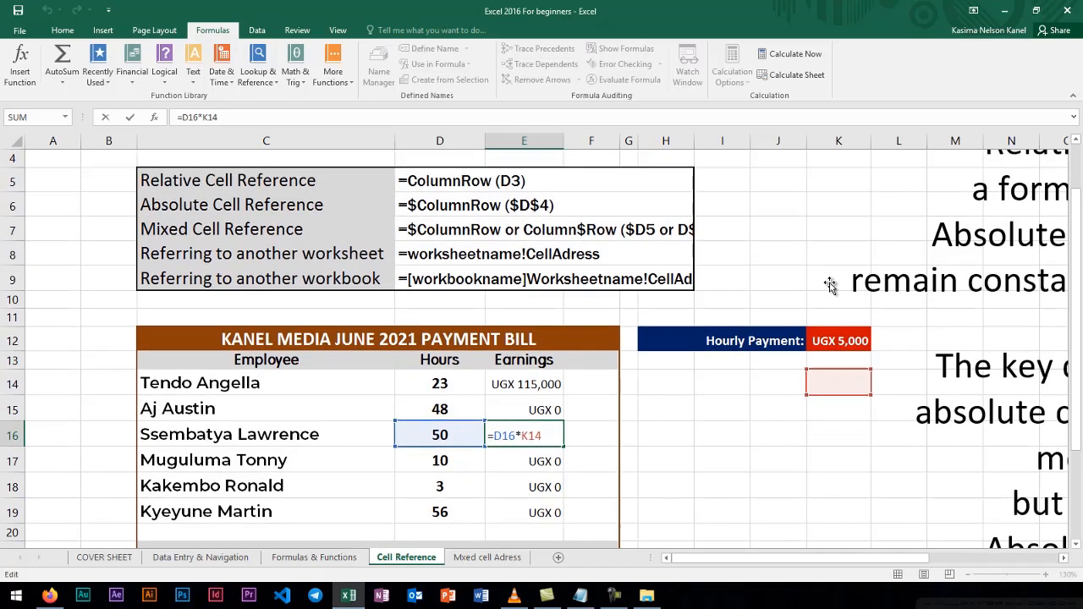
scroll(829, 282, "down", 1)
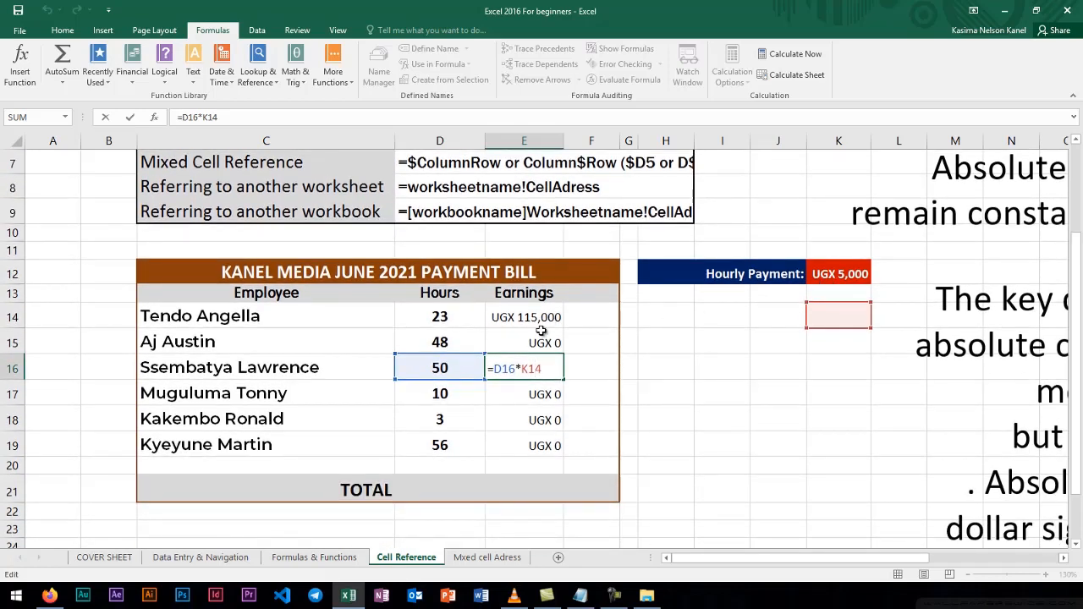
left_click(542, 345)
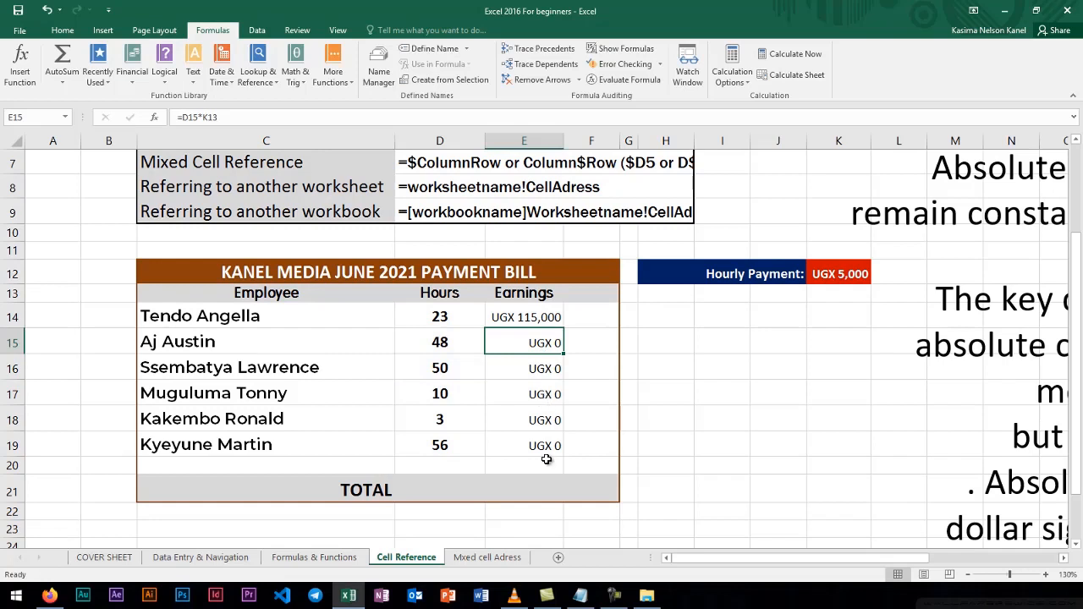
Clear all the earnings formulas from E14 through E19.
left_click_drag(547, 457, 549, 345)
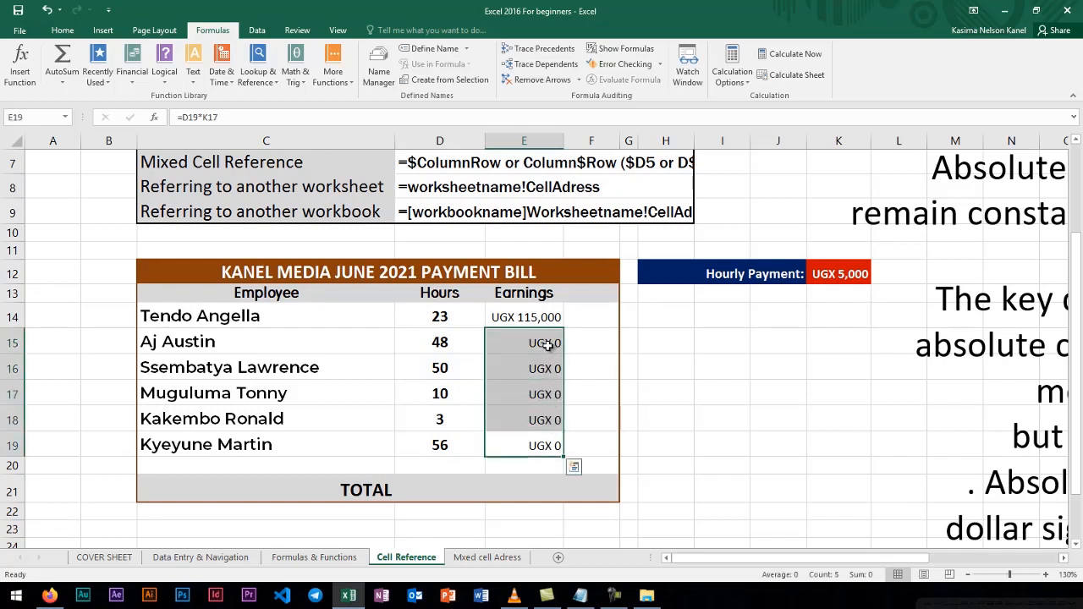
key("Delete")
left_click(547, 321)
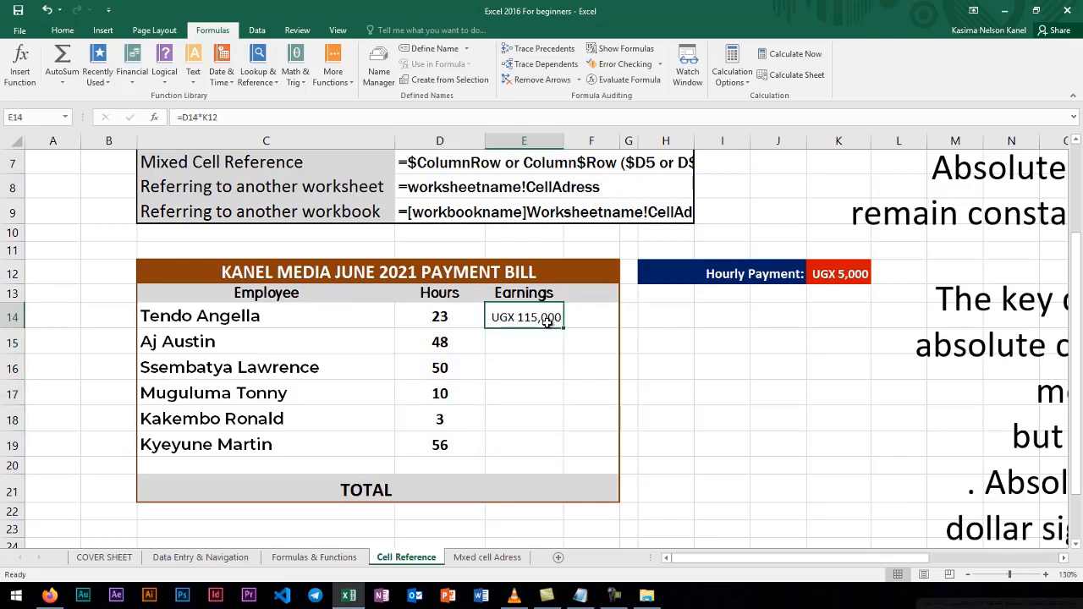
key("Delete")
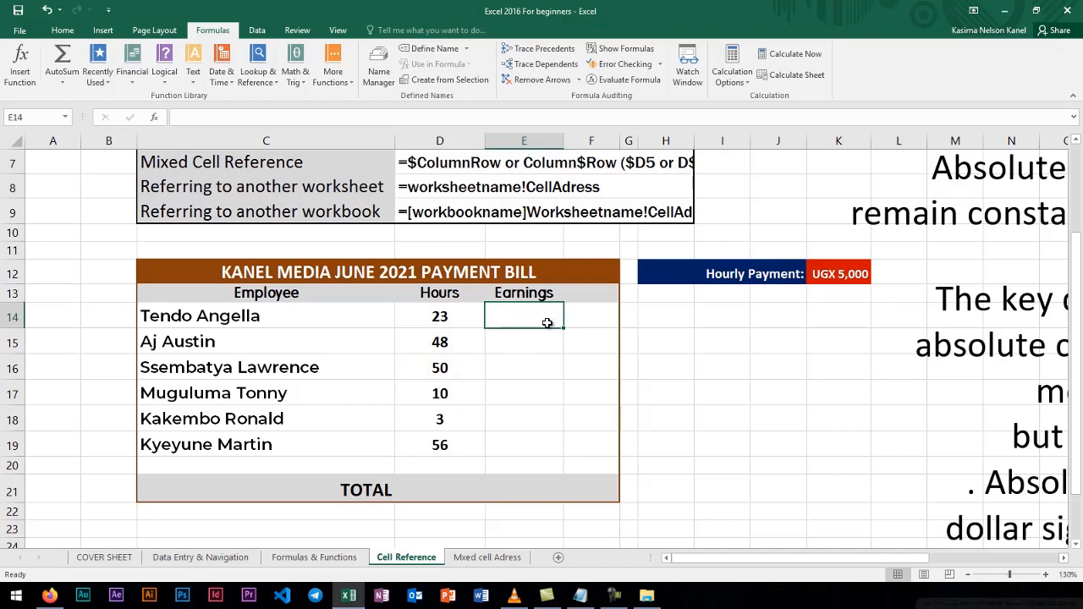
Enter =D14*$K$12 in E14, making the hourly payment reference absolute.
type("=")
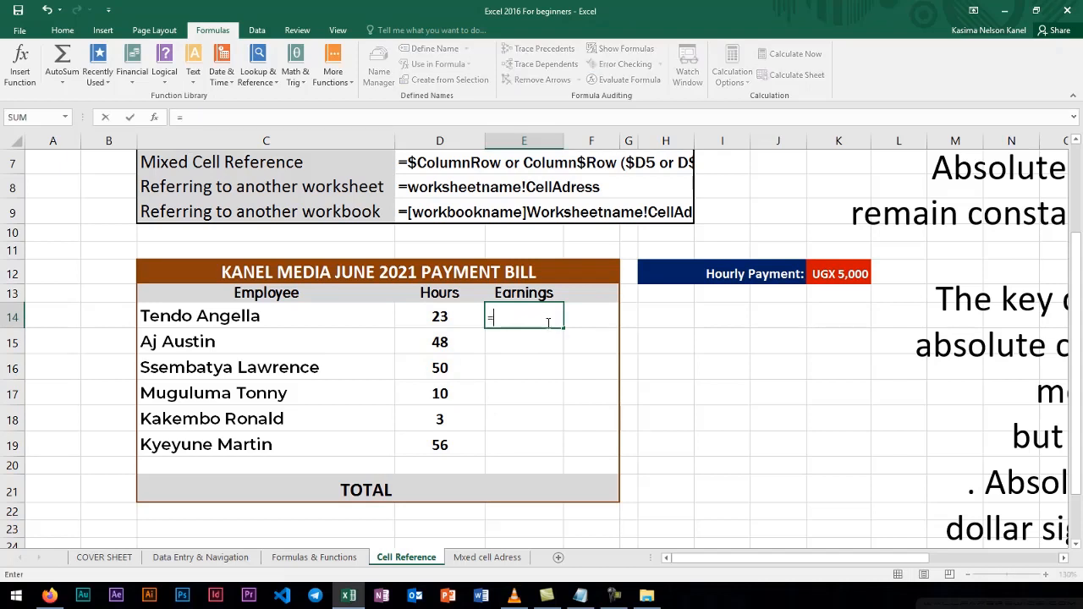
left_click(444, 320)
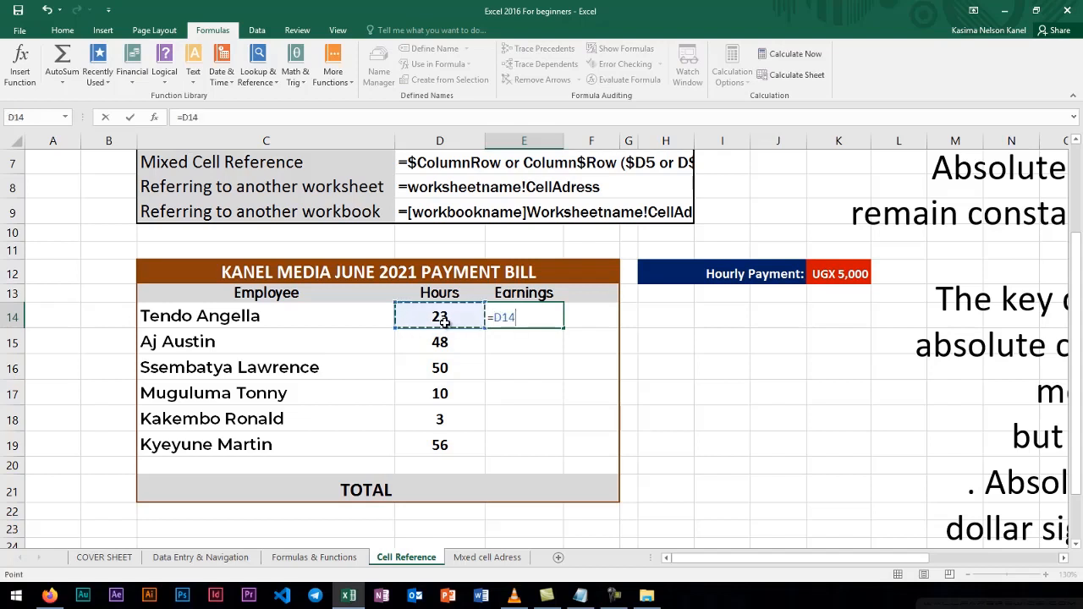
type("*")
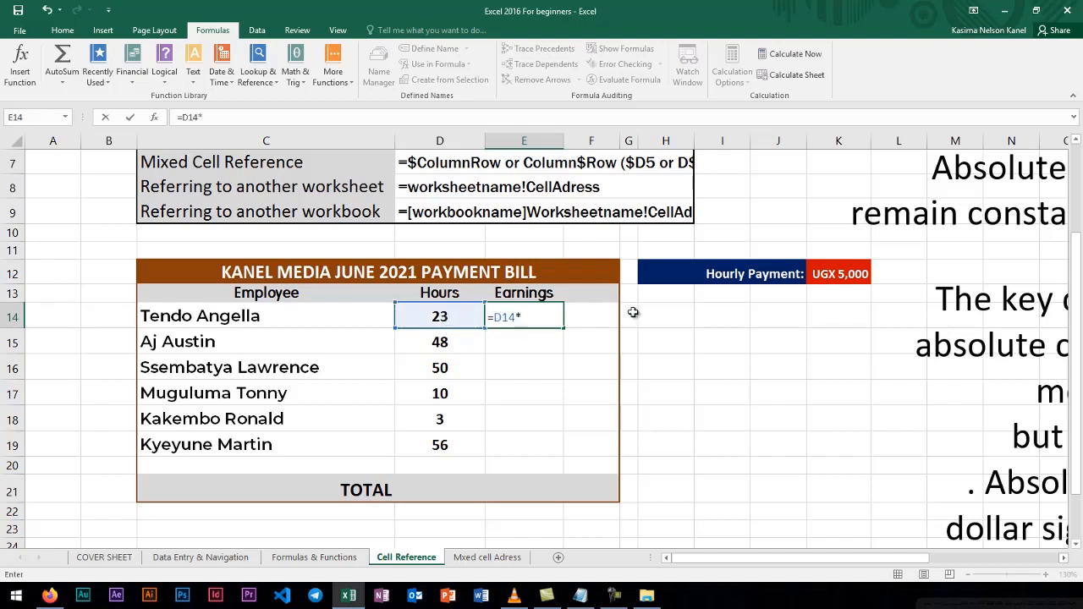
left_click(839, 272)
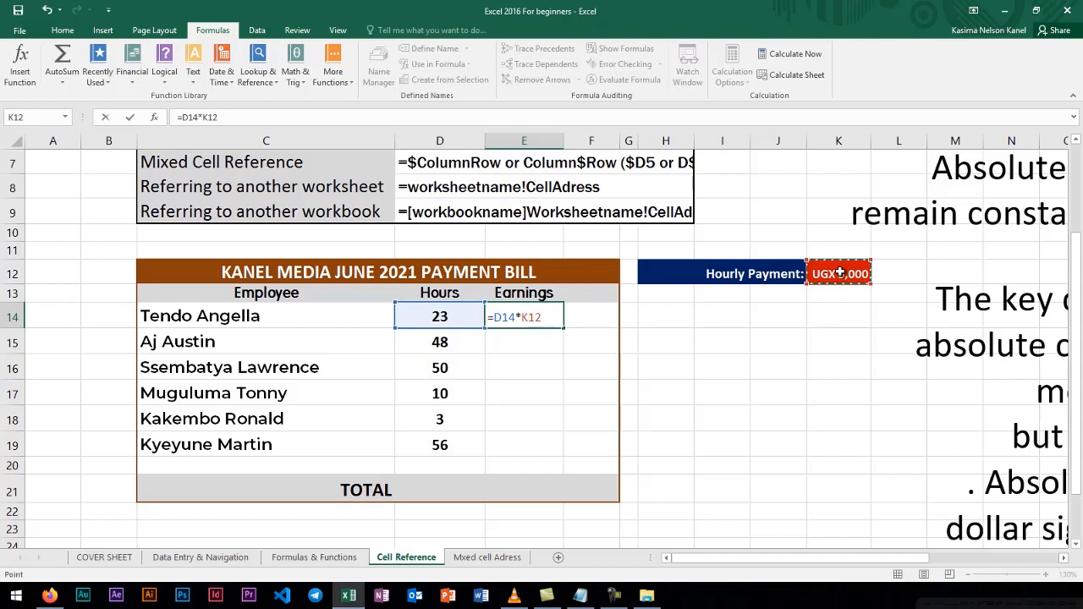
key("F4")
key("Return")
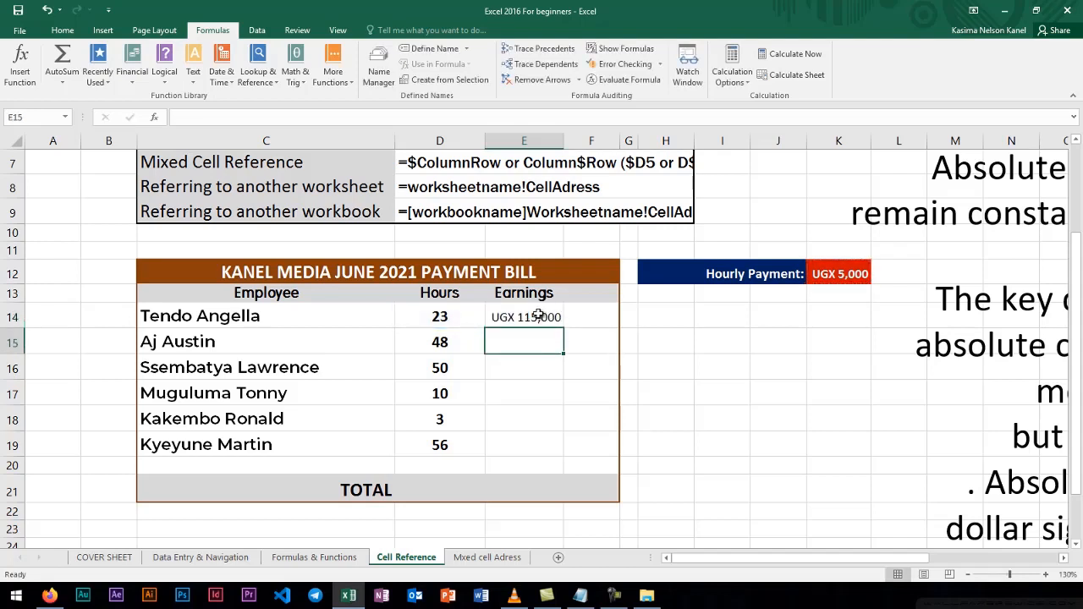
Fill the earnings formula from E14 down through E19 for the remaining employees.
left_click(539, 316)
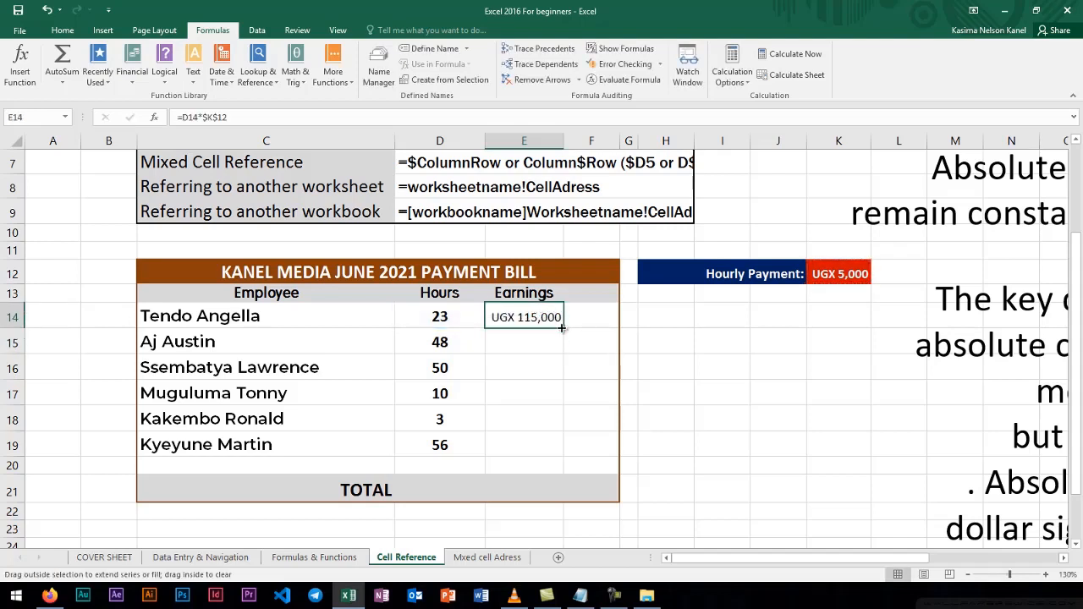
left_click_drag(562, 328, 562, 455)
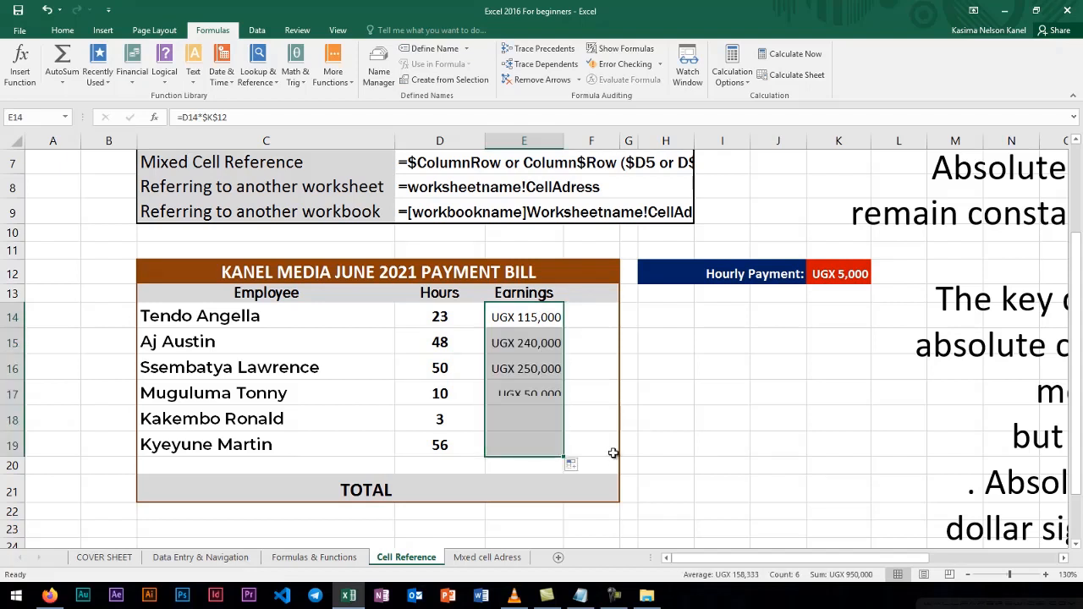
left_click(600, 447)
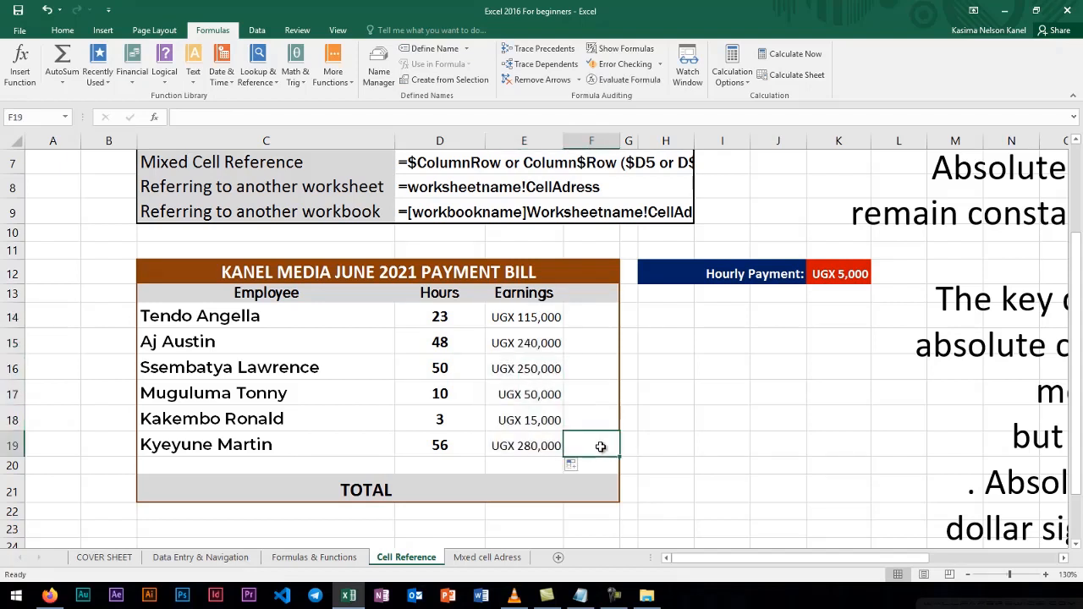
Inspect the filled earnings formulas in E16 through E19 to see which hours and hourly payment cells they refer to.
double_click(541, 369)
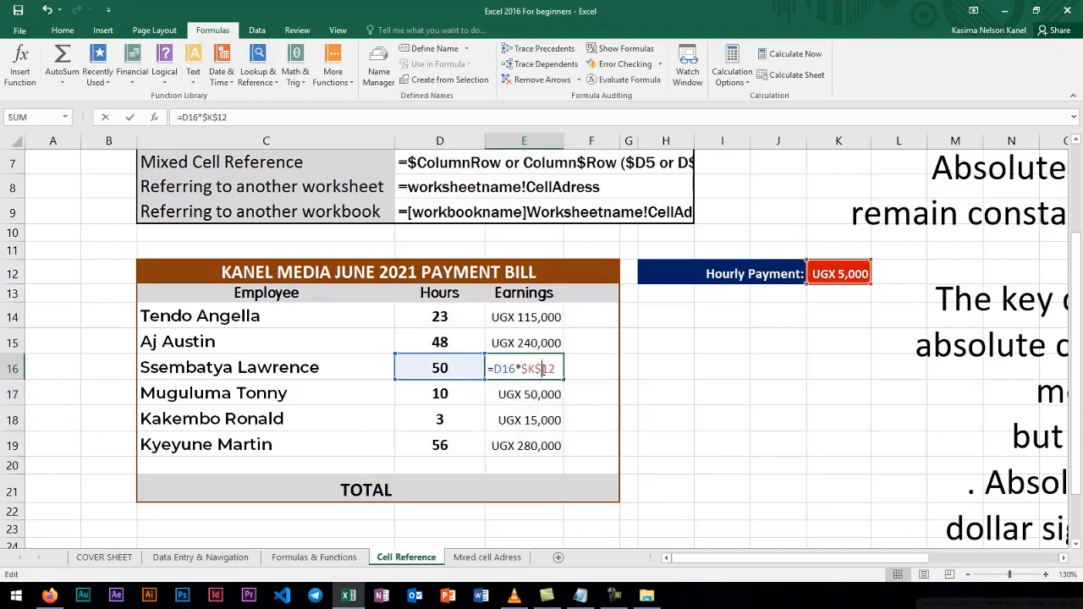
double_click(537, 397)
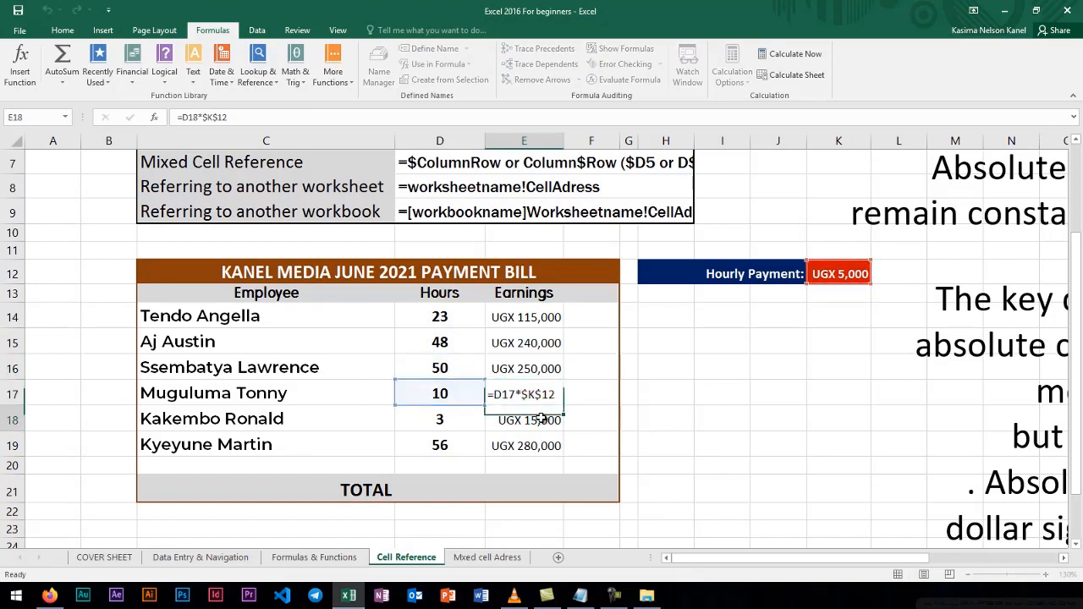
double_click(537, 420)
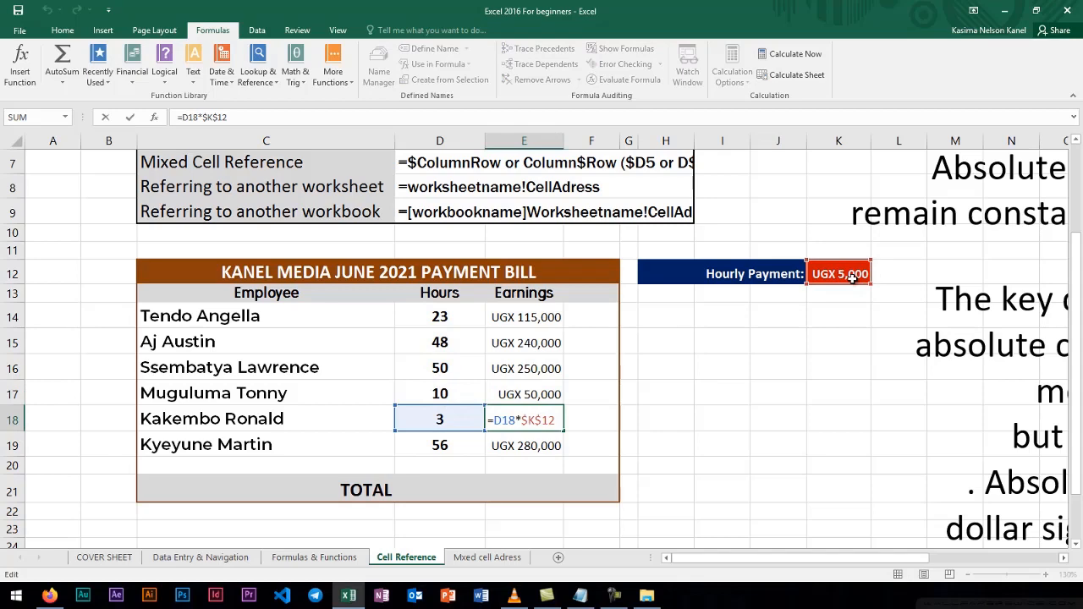
left_click(542, 445)
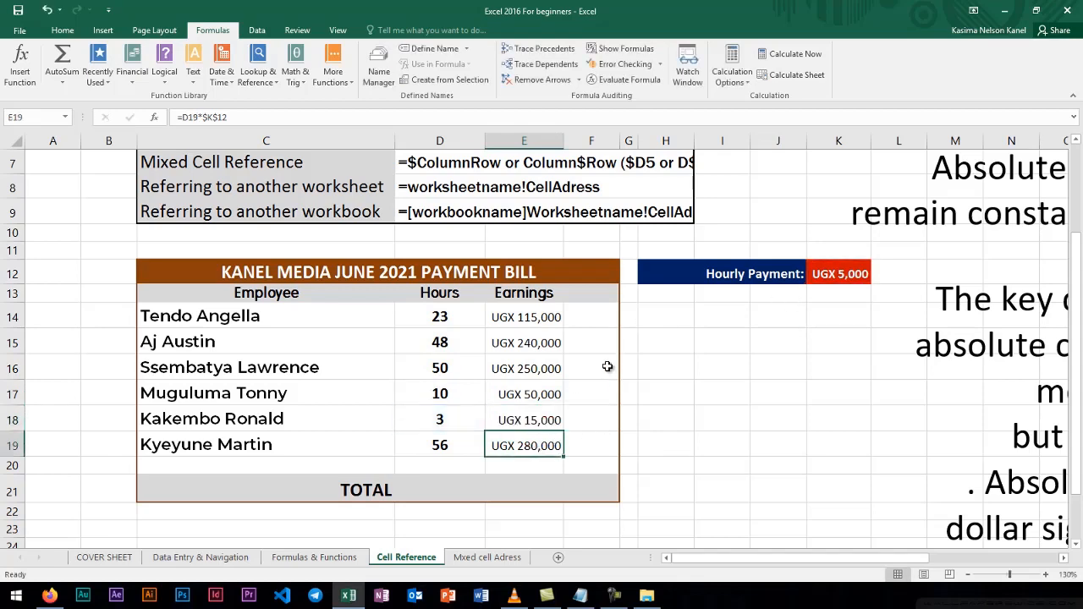
scroll(608, 369, "up", 2)
scroll(607, 363, "down", 1)
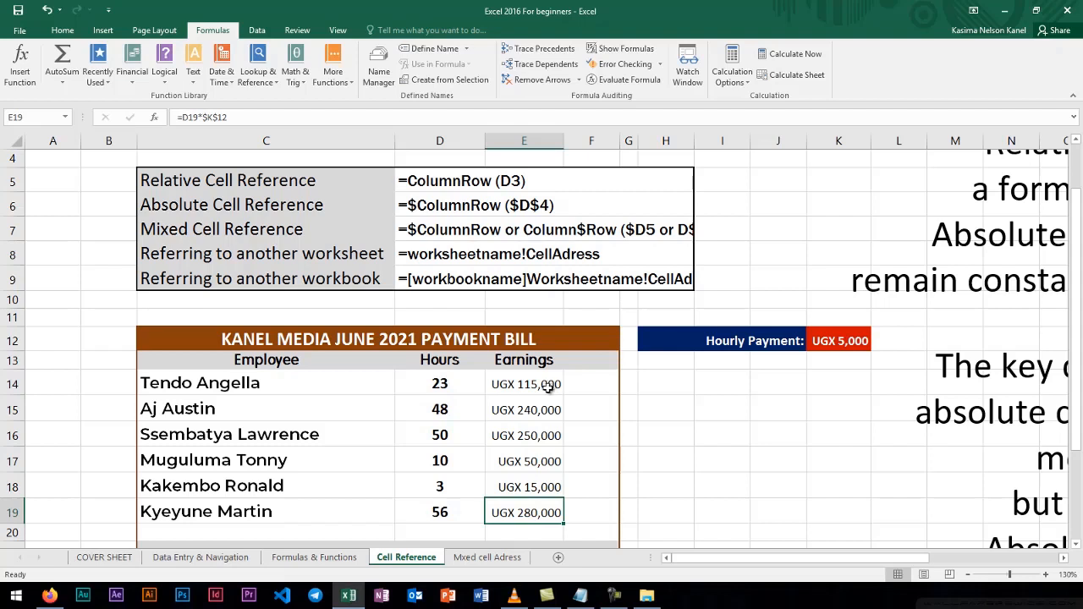
left_click(544, 427)
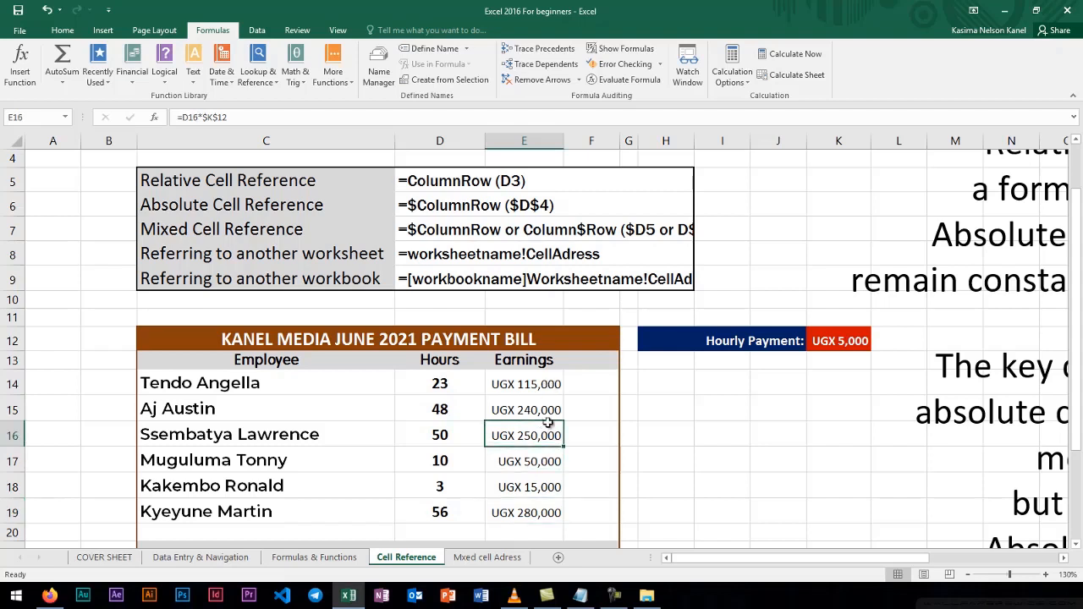
Enter sample numbers beside the payment bill: 23 in I15, 27 in J15 and 45 in I16.
left_click(672, 412)
left_click(723, 412)
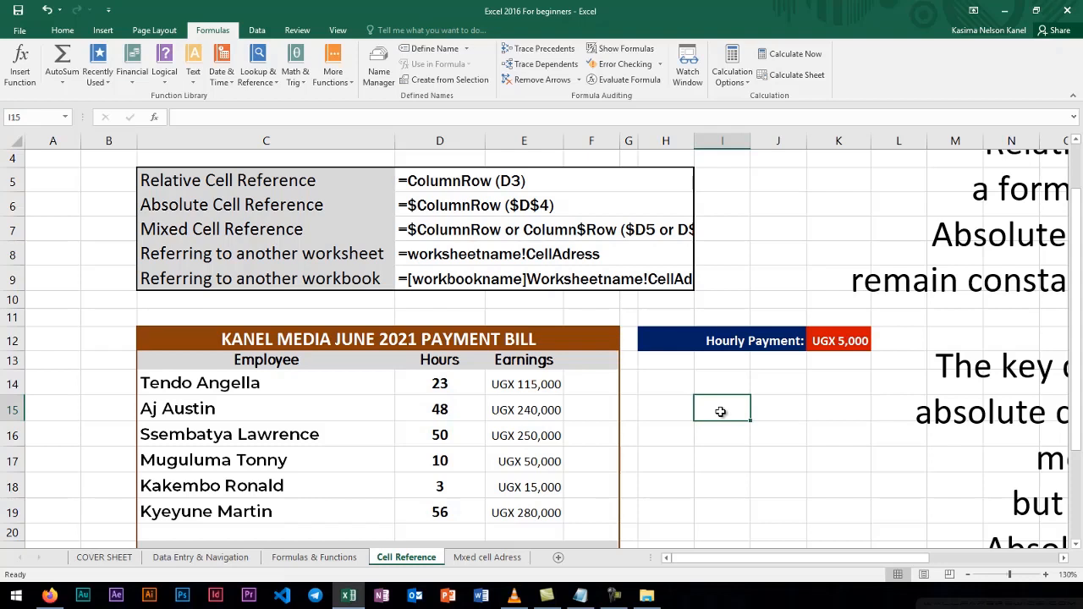
type("23")
left_click(777, 410)
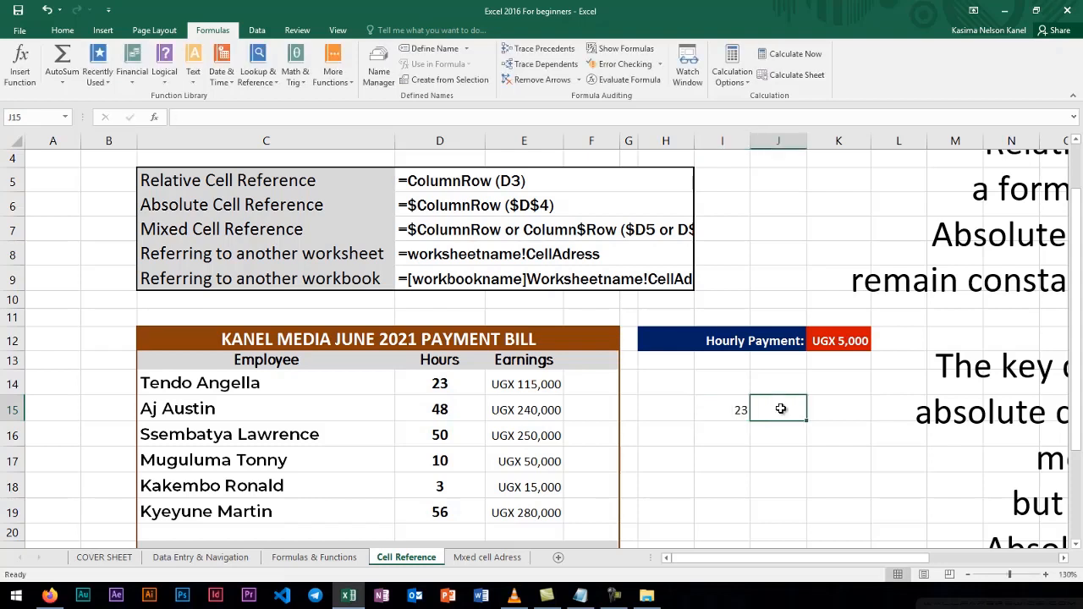
type("23")
key("BackSpace")
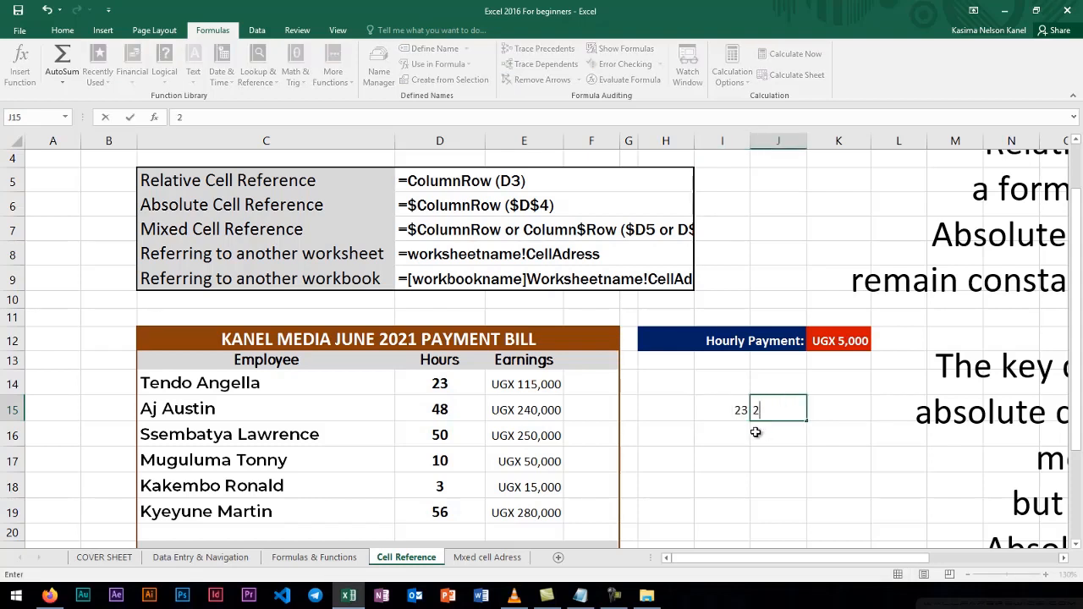
type("7")
left_click(733, 435)
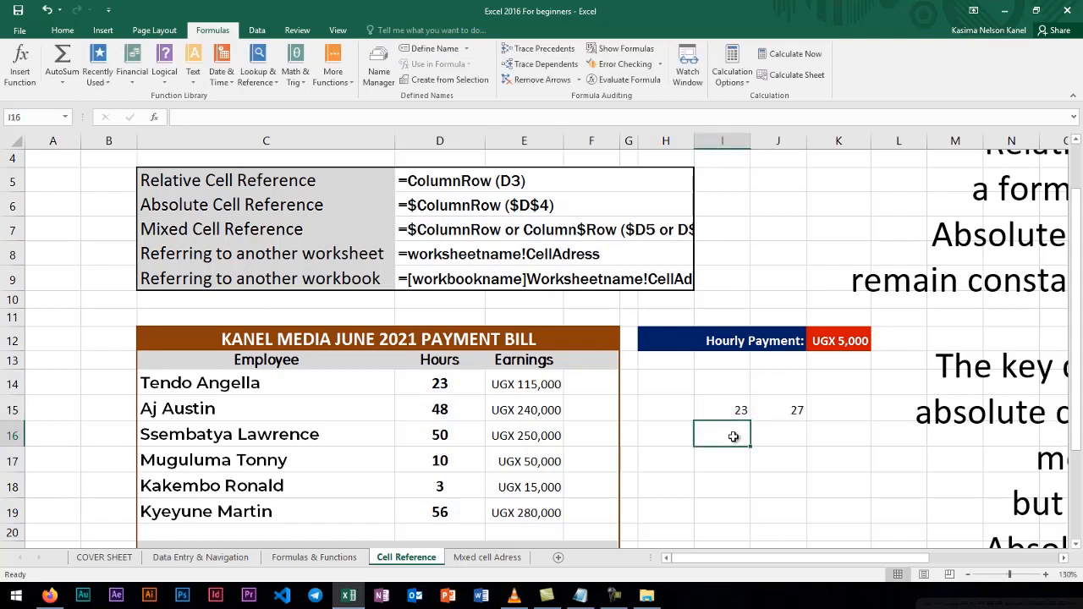
type("45")
Start the formula =I16+I15 in J17, cycle the I15 reference through its absolute and mixed forms, and cancel the entry.
left_click(779, 465)
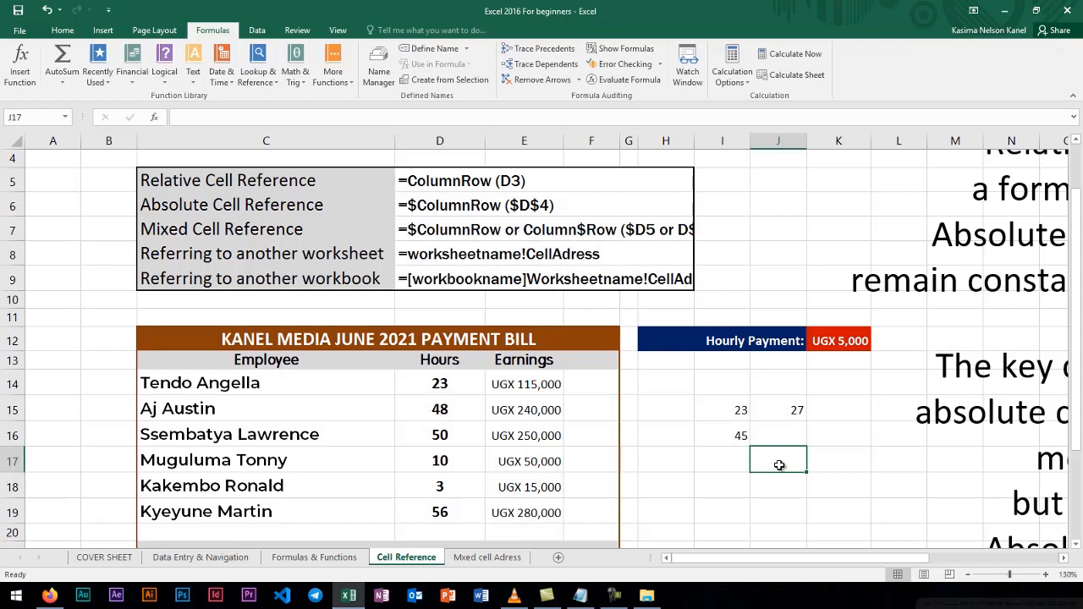
type("=")
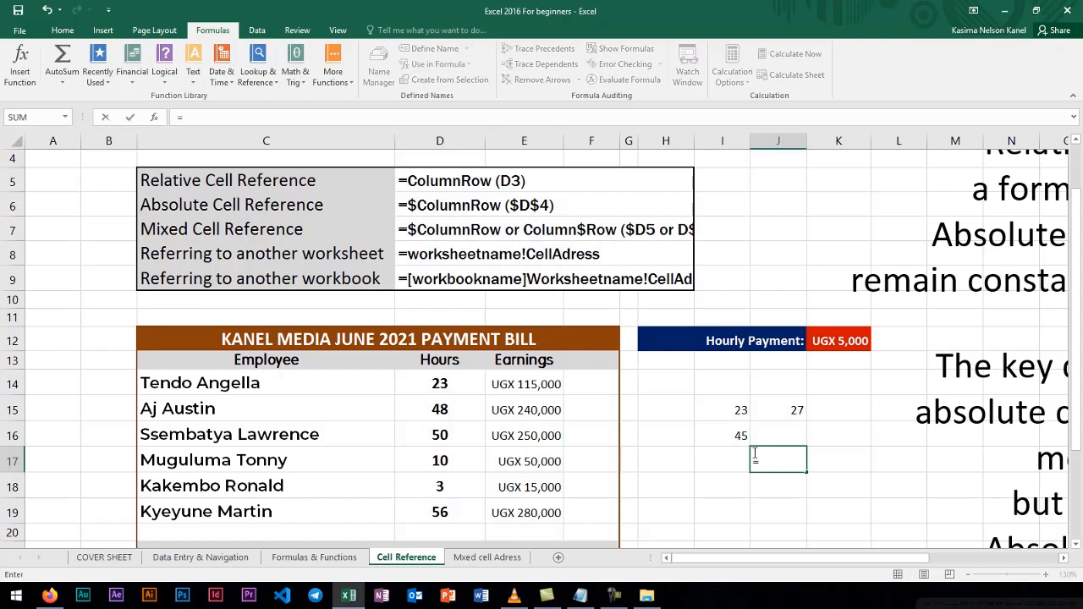
left_click(736, 435)
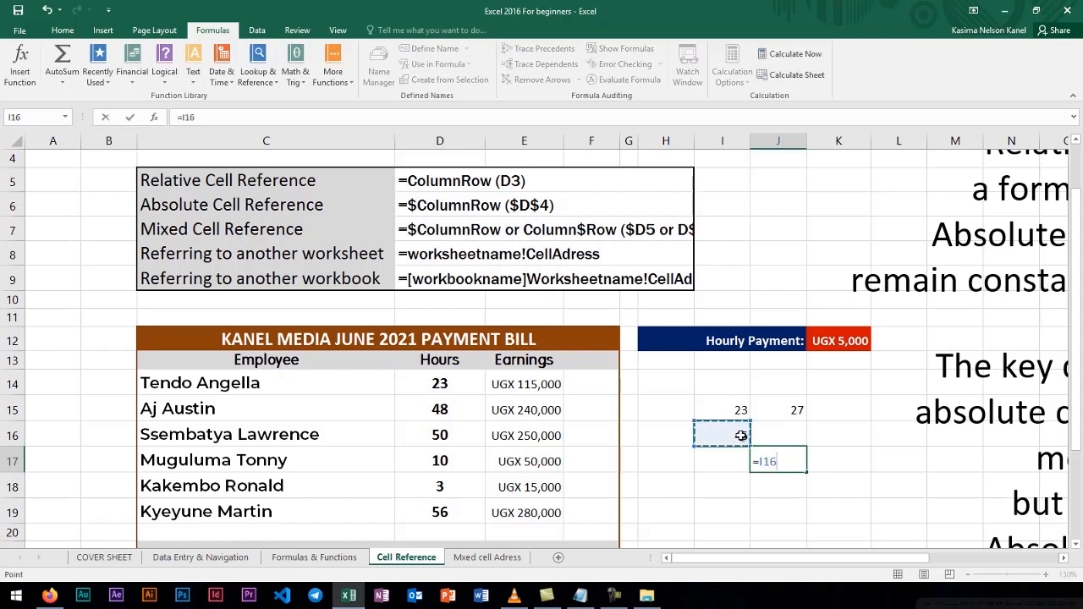
type("+")
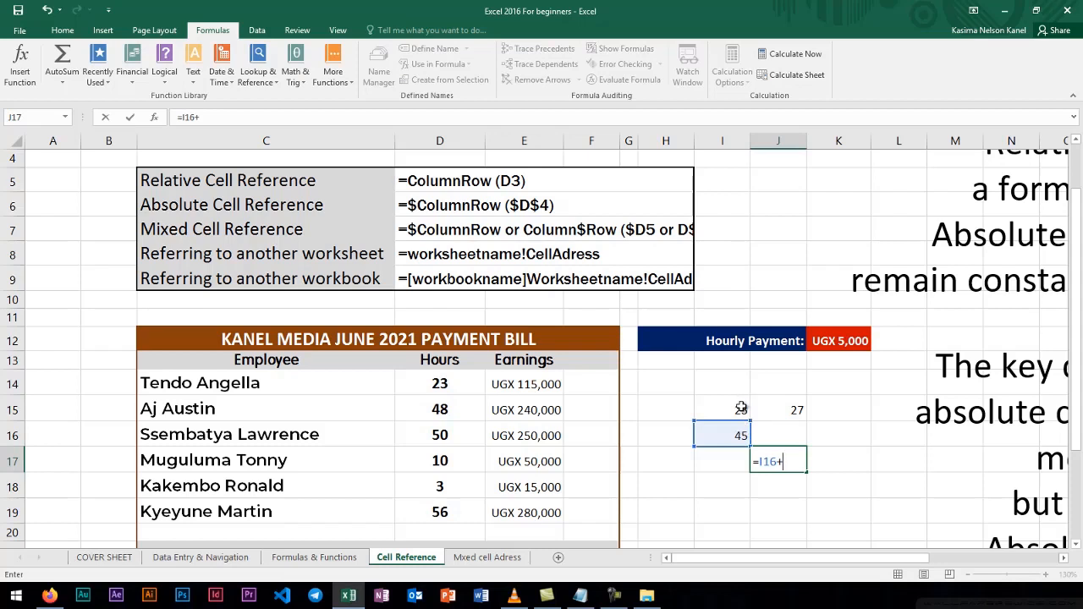
left_click(740, 409)
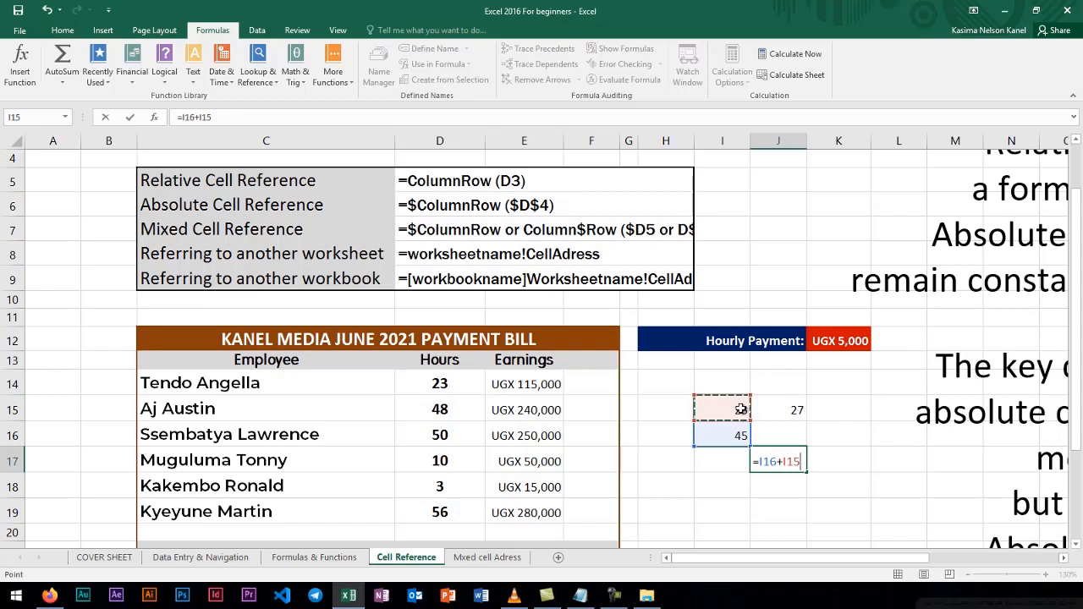
key("F4")
key("F4")
key("F4")
key("F4")
key("Escape")
left_click(732, 412)
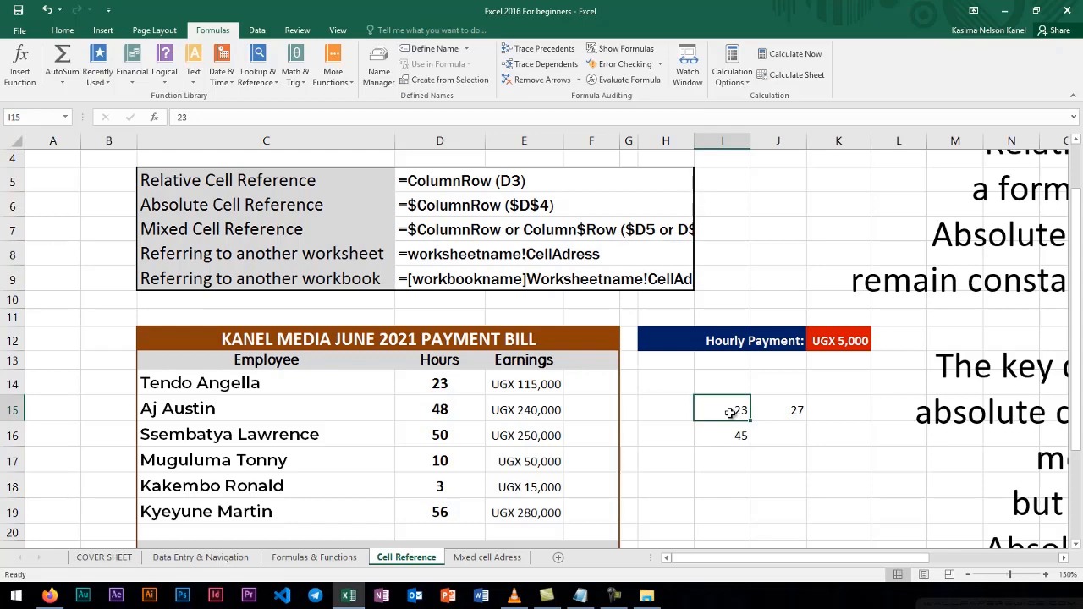
Freeze the panes at the Hours heading in D13, locking the rows above it and the columns before it.
scroll(724, 404, "down", 2)
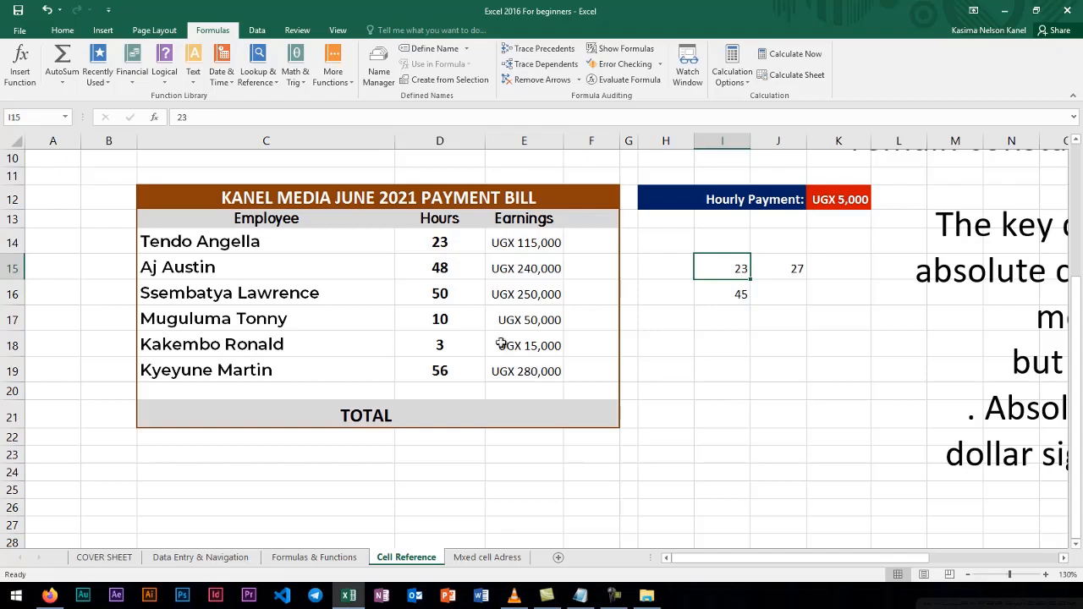
left_click(107, 32)
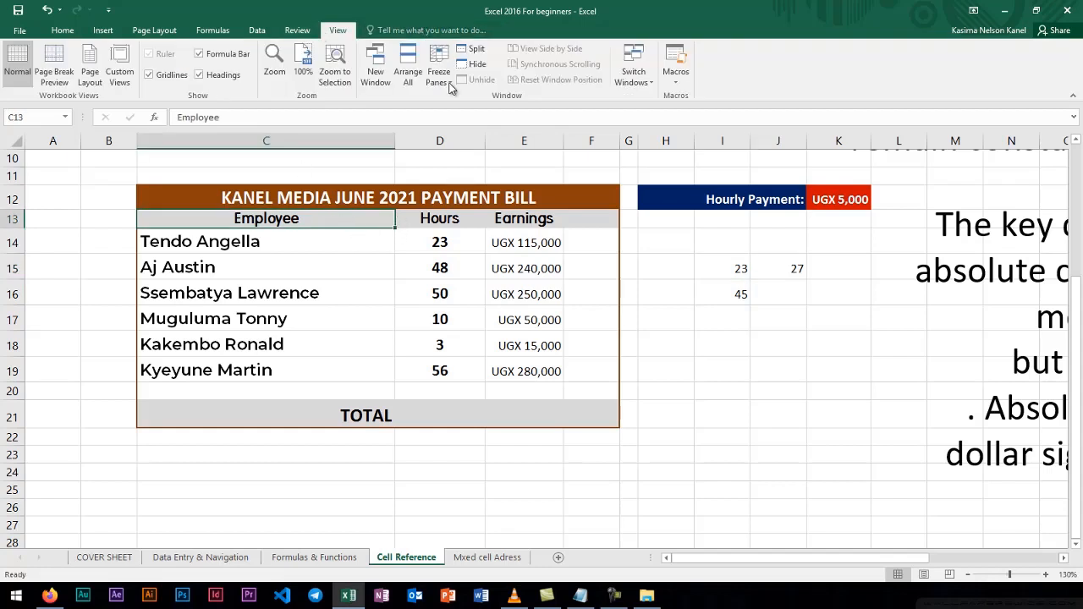
left_click(152, 203)
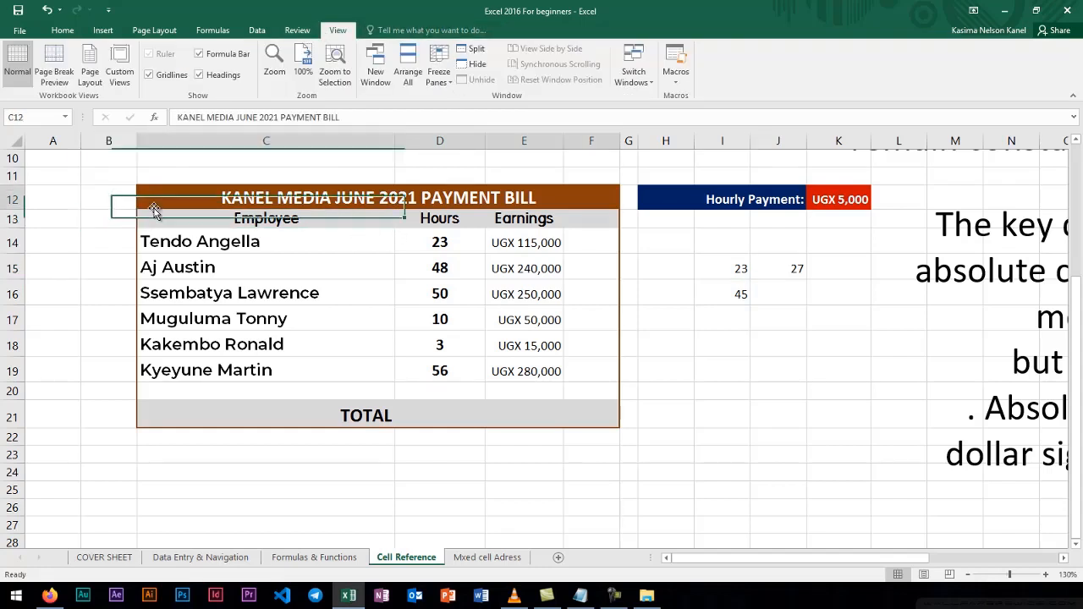
left_click(420, 222)
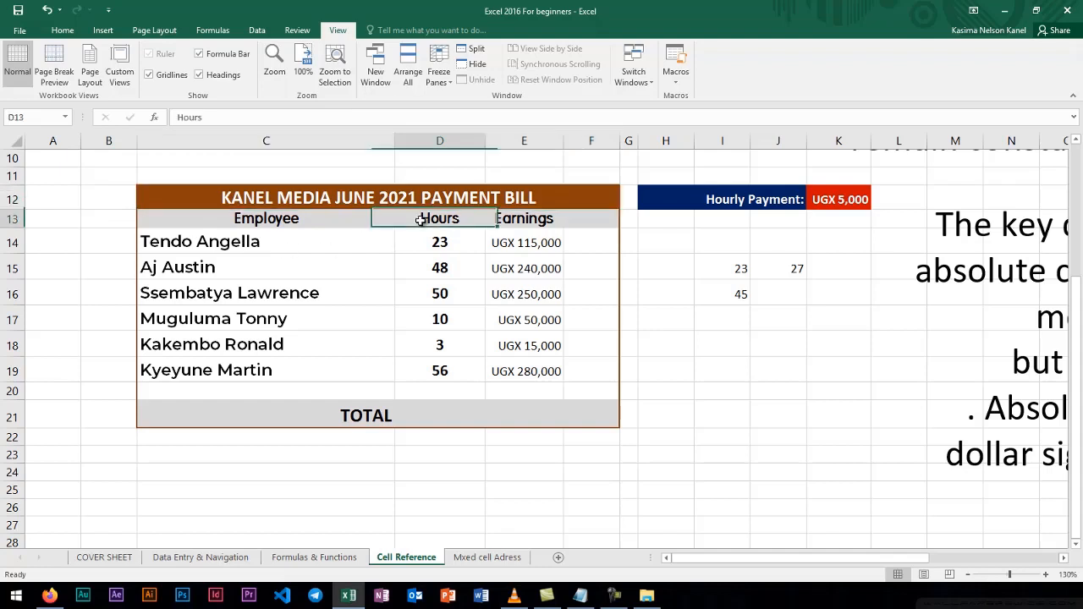
left_click(444, 85)
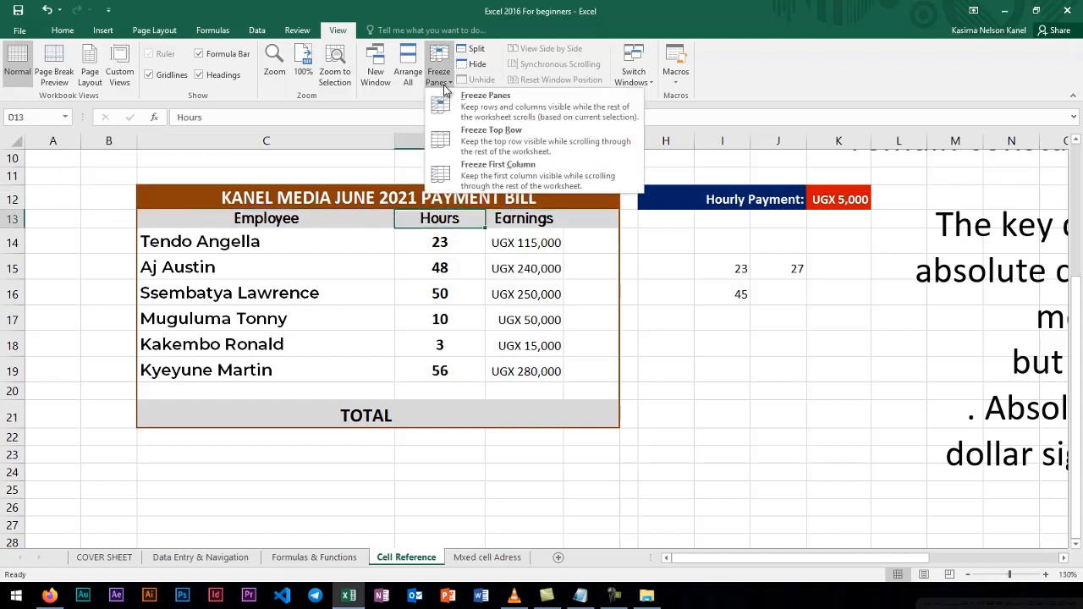
left_click(478, 110)
Examine how the payment bill title row behaves with frozen panes while moving down and back up the sheet.
scroll(382, 287, "down", 4)
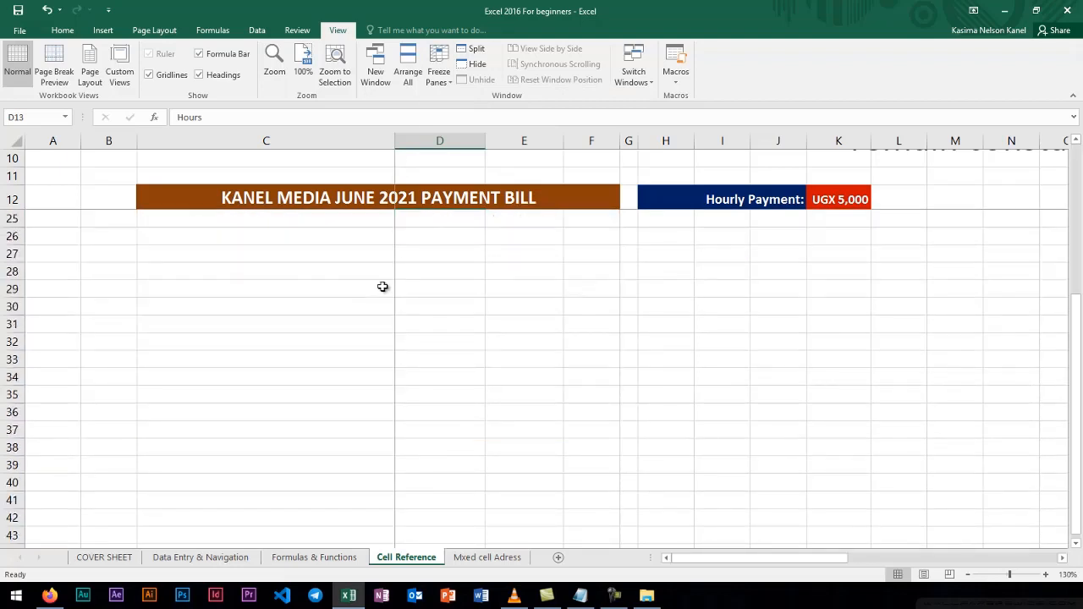
scroll(383, 287, "up", 3)
scroll(383, 287, "down", 3)
scroll(383, 286, "up", 3)
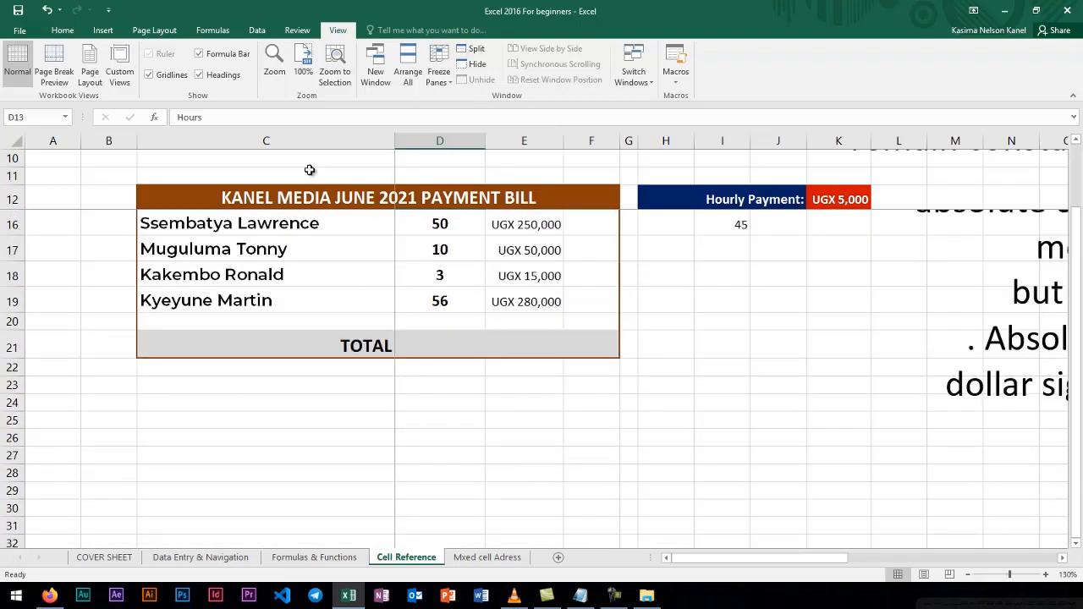
left_click(288, 203)
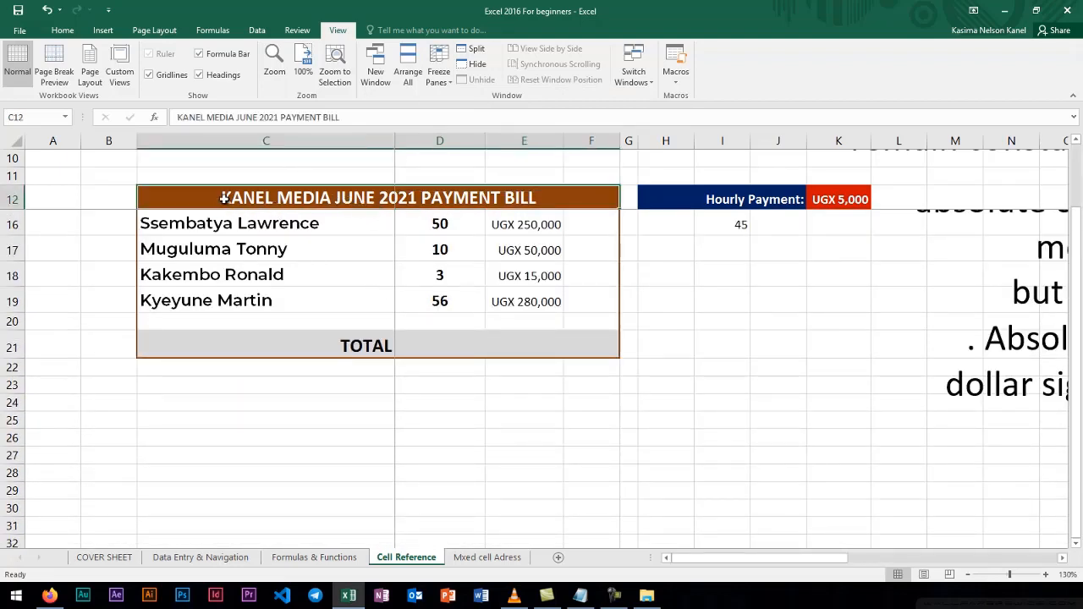
scroll(446, 253, "down", 1)
scroll(446, 253, "down", 1)
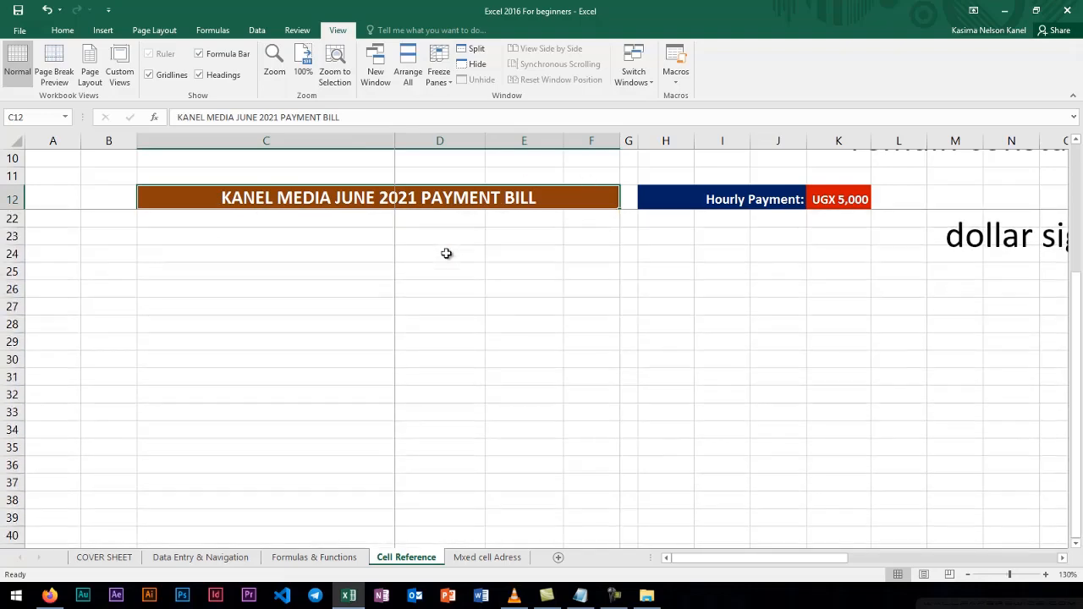
scroll(399, 217, "up", 2)
scroll(393, 210, "down", 2)
scroll(288, 207, "up", 3)
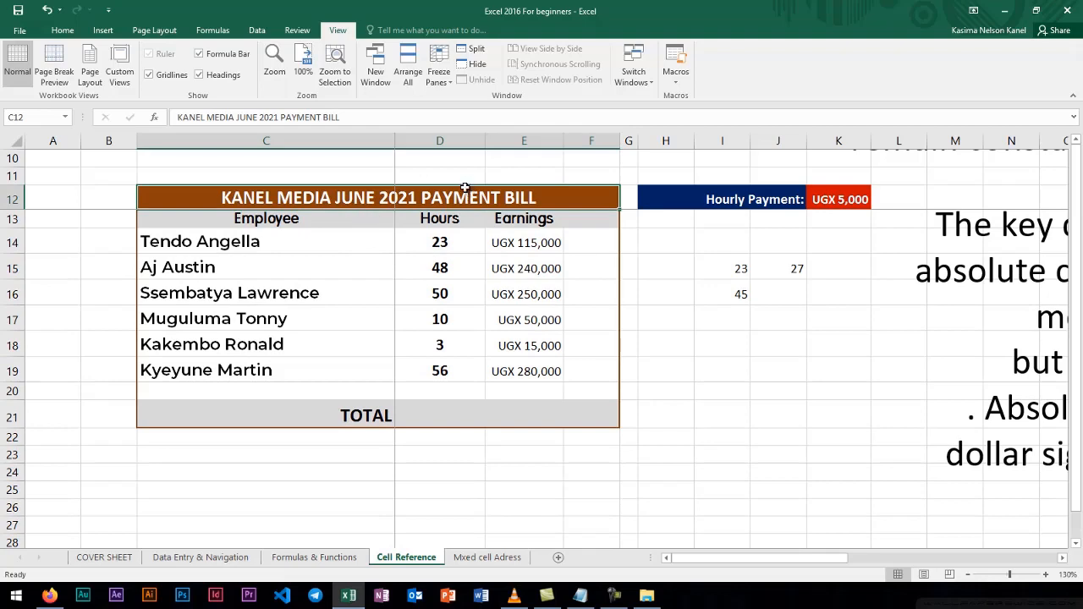
scroll(398, 233, "down", 6)
scroll(399, 234, "down", 3)
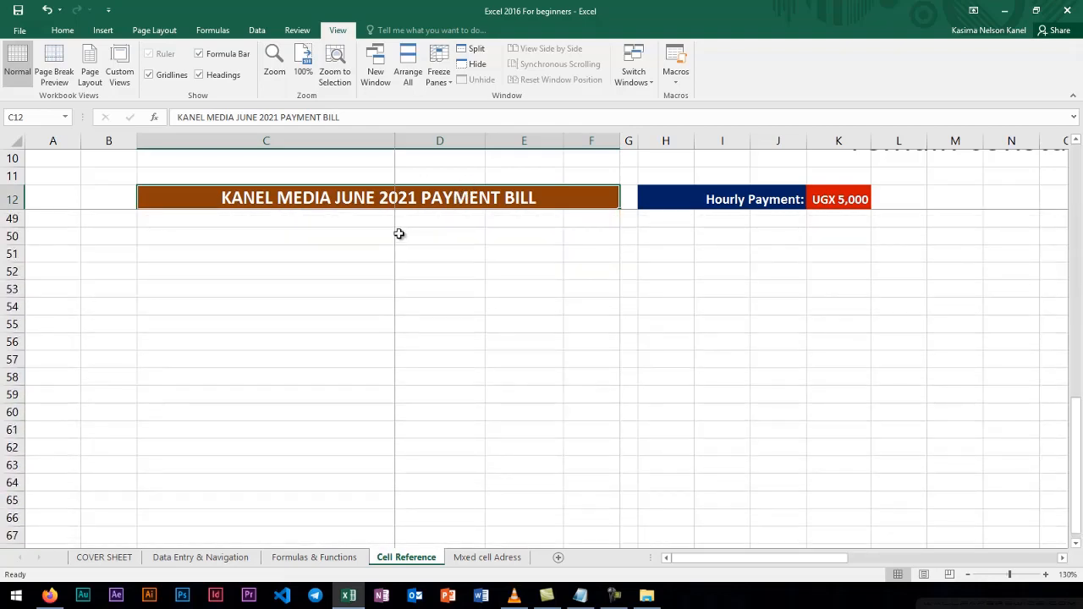
scroll(399, 234, "up", 9)
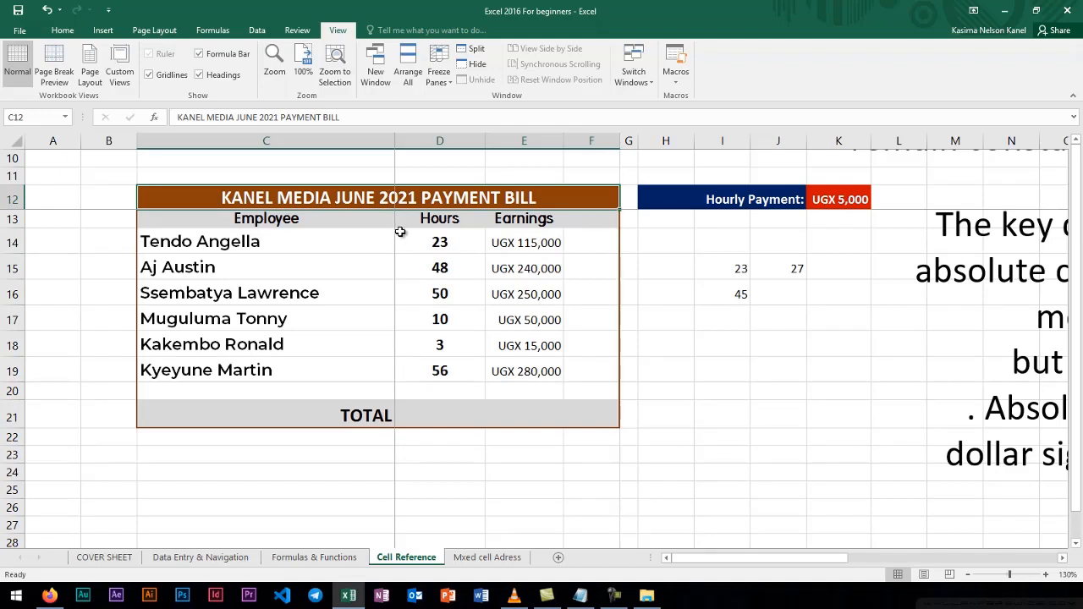
Look at the multiplication table on the Mxed cell Adress sheet and return to the Cell Reference sheet.
left_click(490, 560)
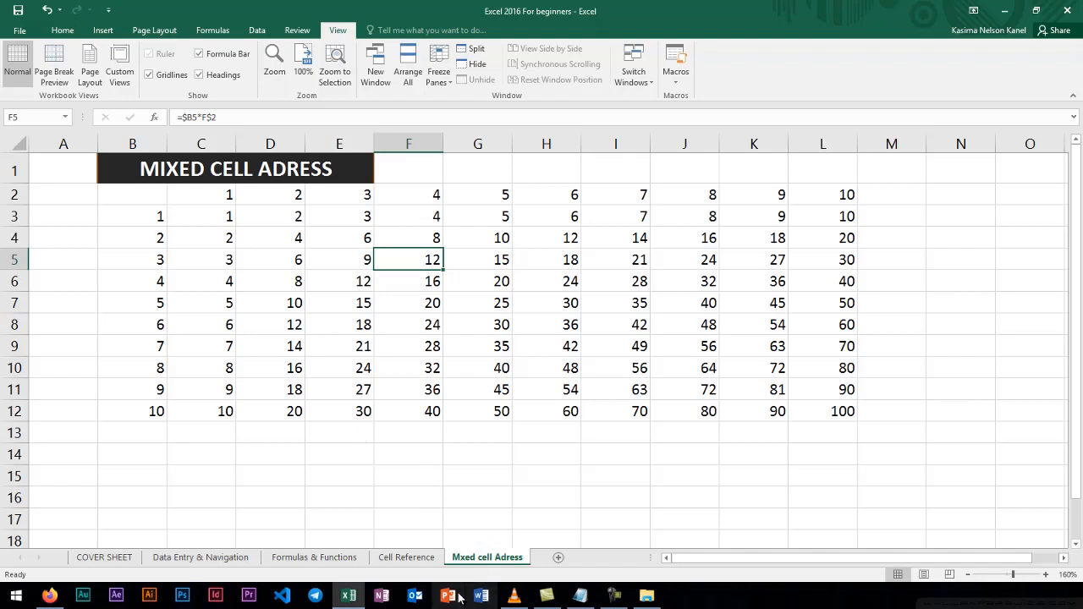
left_click(407, 558)
left_click(677, 348)
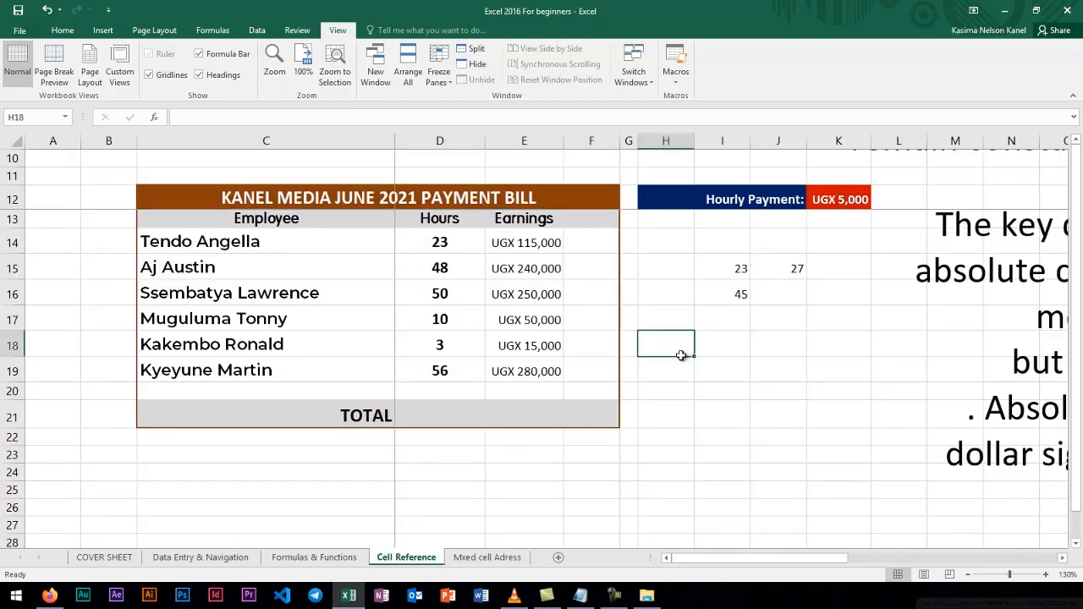
Unfreeze the panes on the Cell Reference sheet.
left_click(286, 221)
left_click(426, 88)
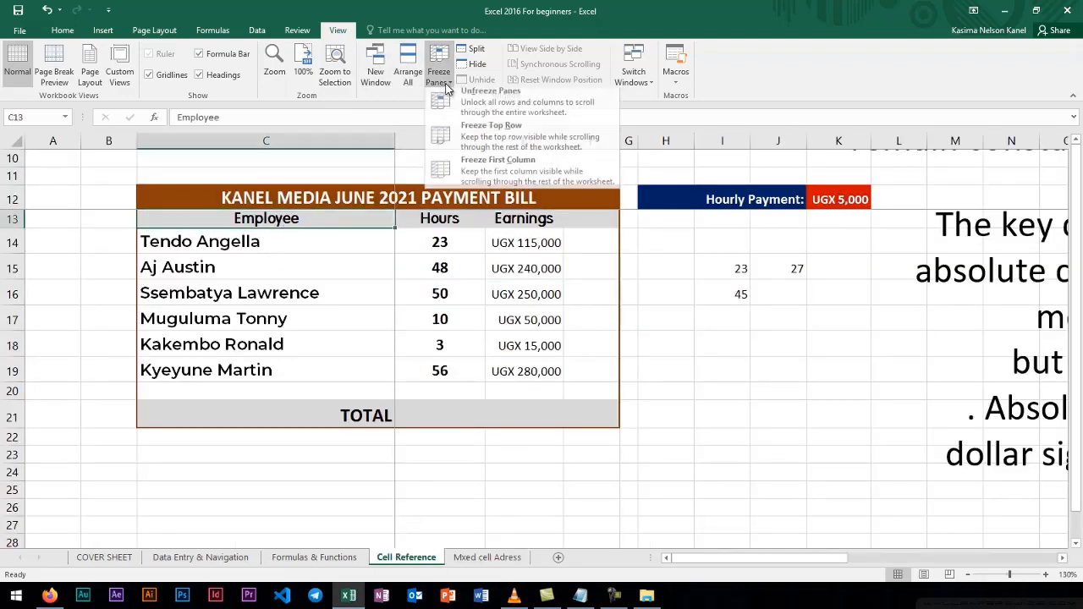
left_click(474, 100)
left_click(465, 242)
Review the reference-type list entries for another worksheet, another workbook and Mixed Cell Reference in C7 through C9.
scroll(471, 243, "up", 3)
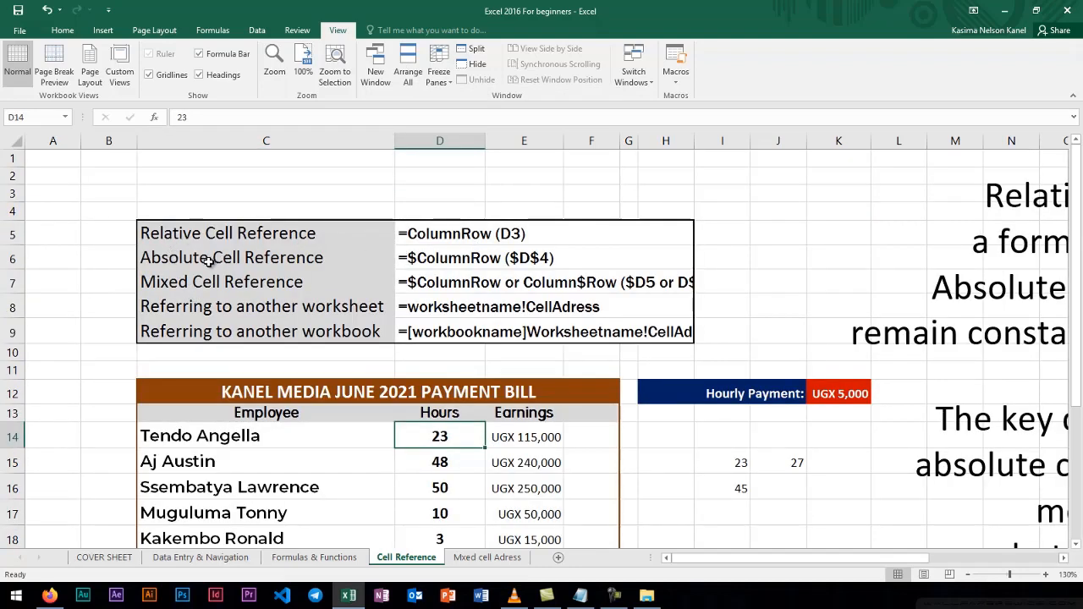
left_click_drag(247, 309, 246, 330)
left_click(251, 312)
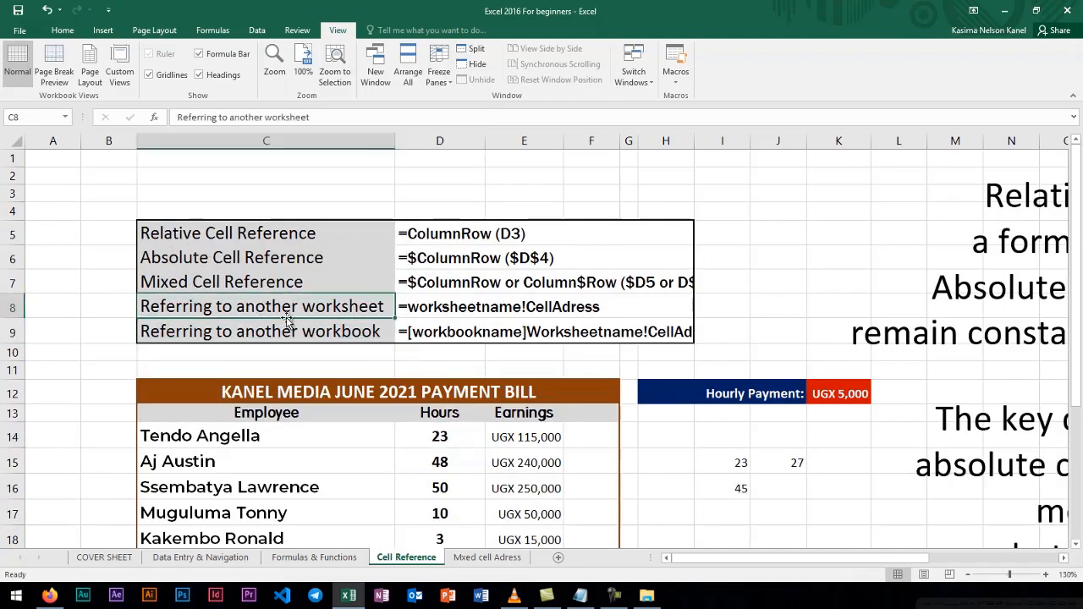
left_click(283, 330)
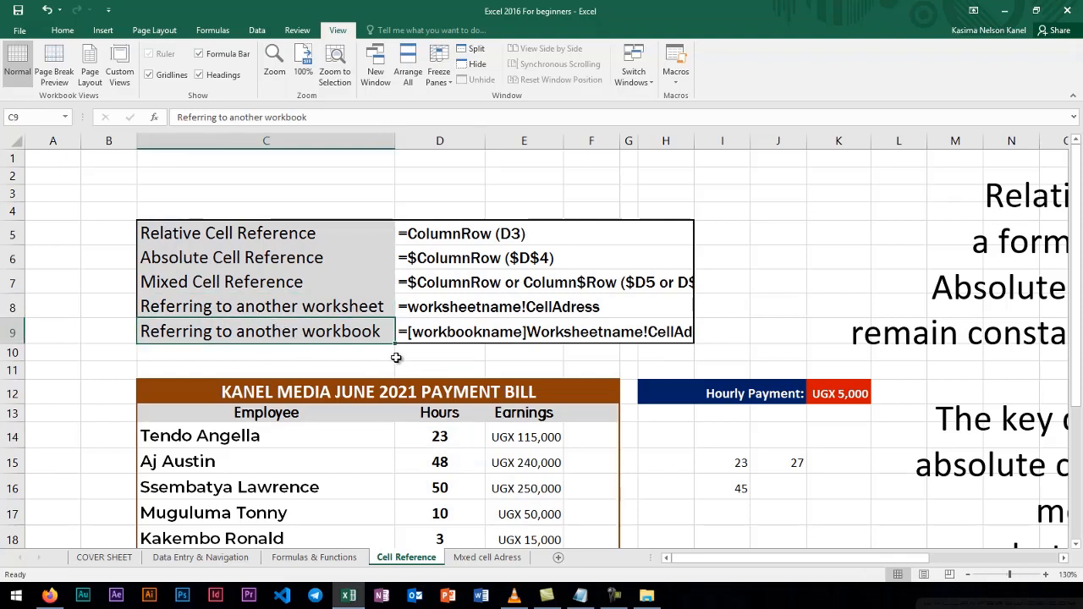
left_click(277, 288)
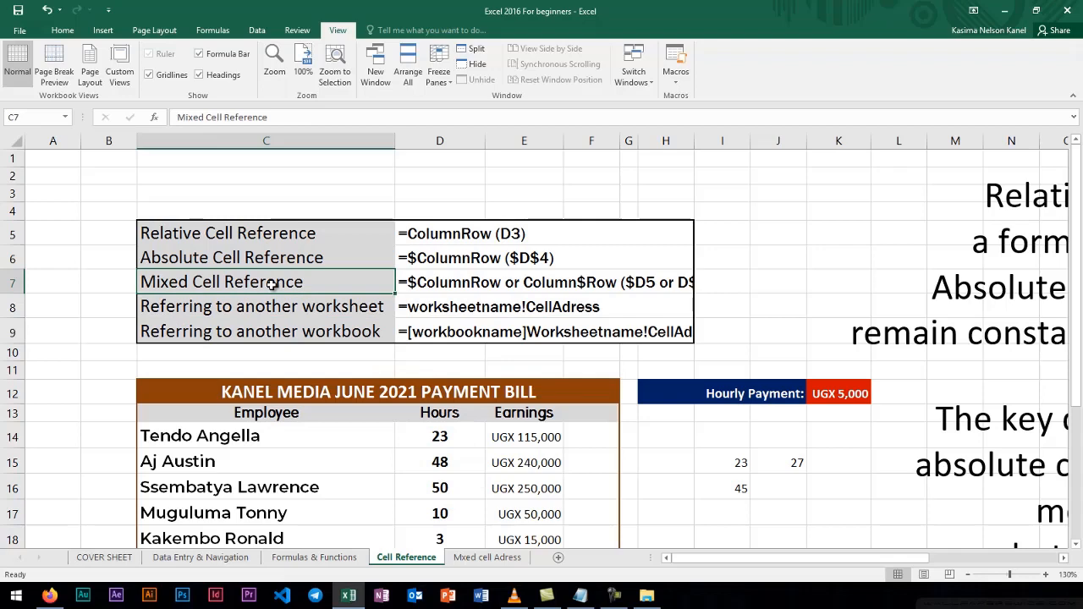
Switch to the Mxed cell Adress sheet and look at the formula in C3 and the multiplication table beside it.
left_click(478, 558)
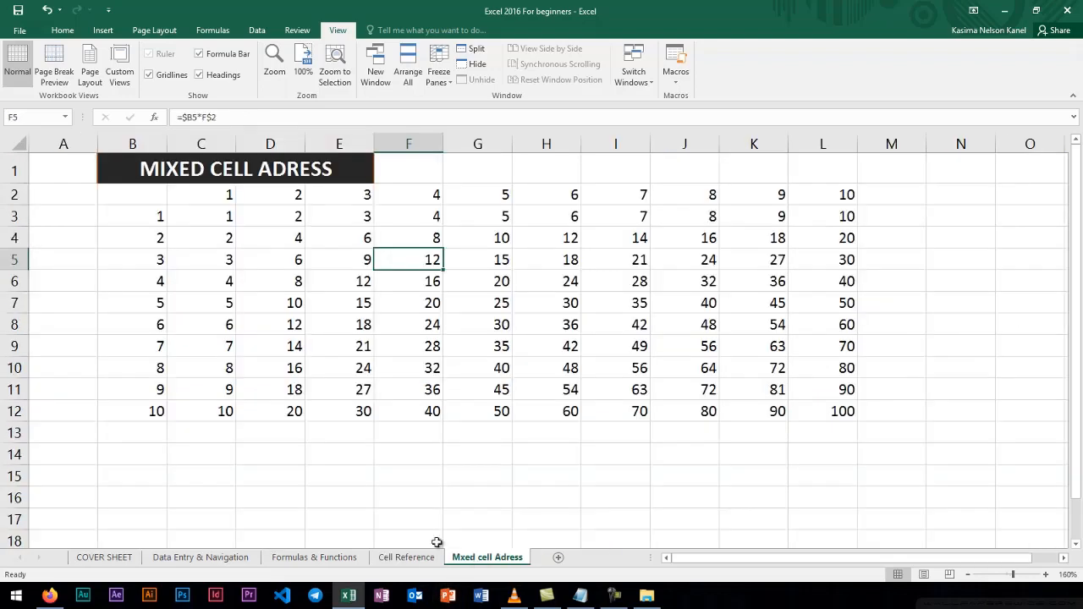
left_click(205, 217)
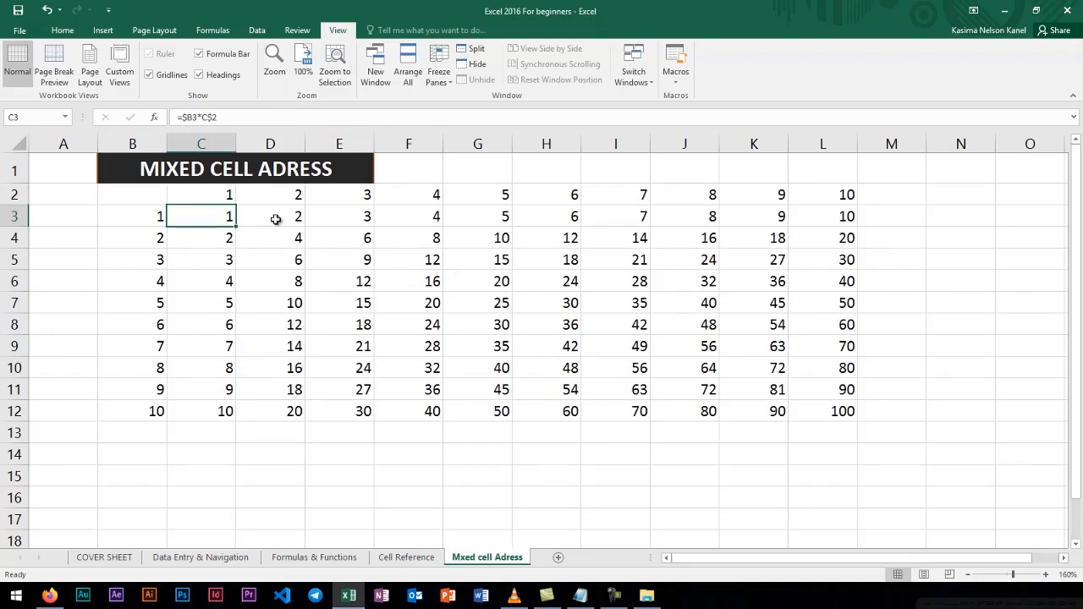
left_click_drag(273, 220, 614, 389)
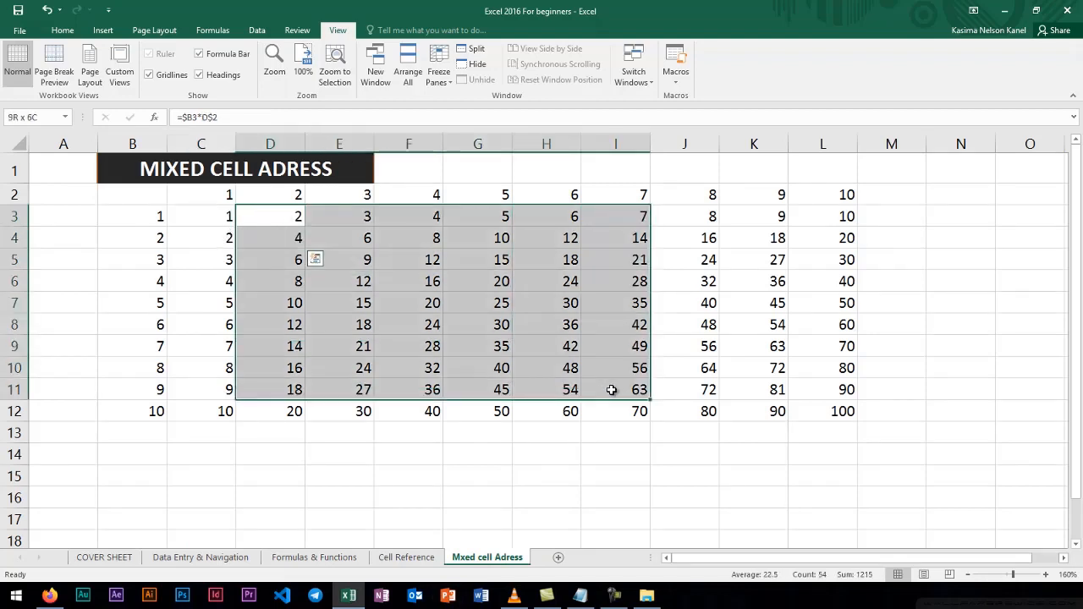
left_click(406, 315)
left_click(230, 225)
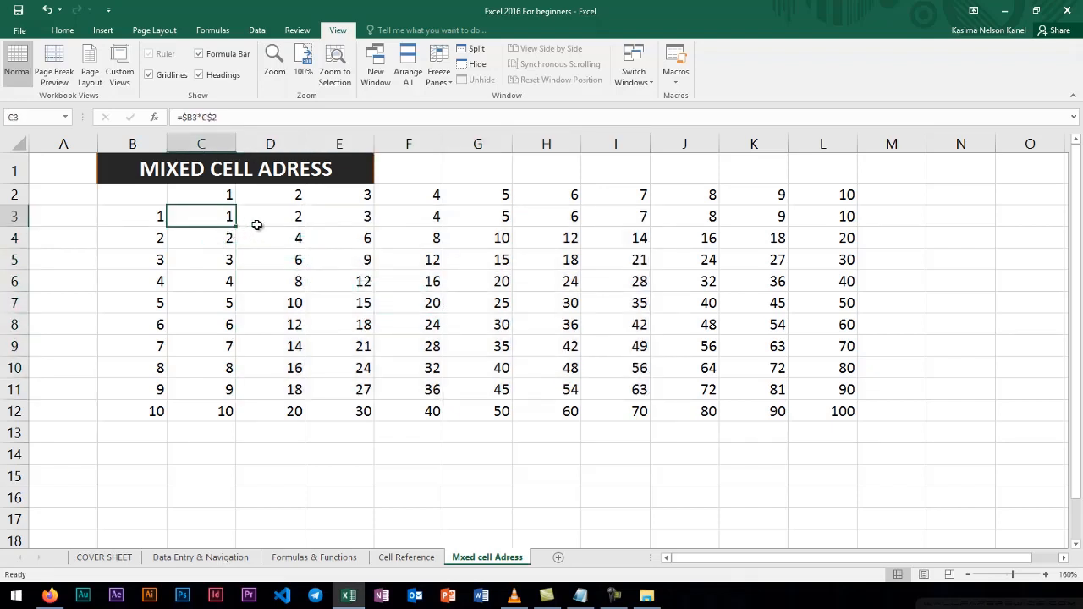
Clear the multiplication results from D3:L12 and C4:C12, keeping only the formula in C3.
left_click_drag(262, 214, 819, 412)
key("Delete")
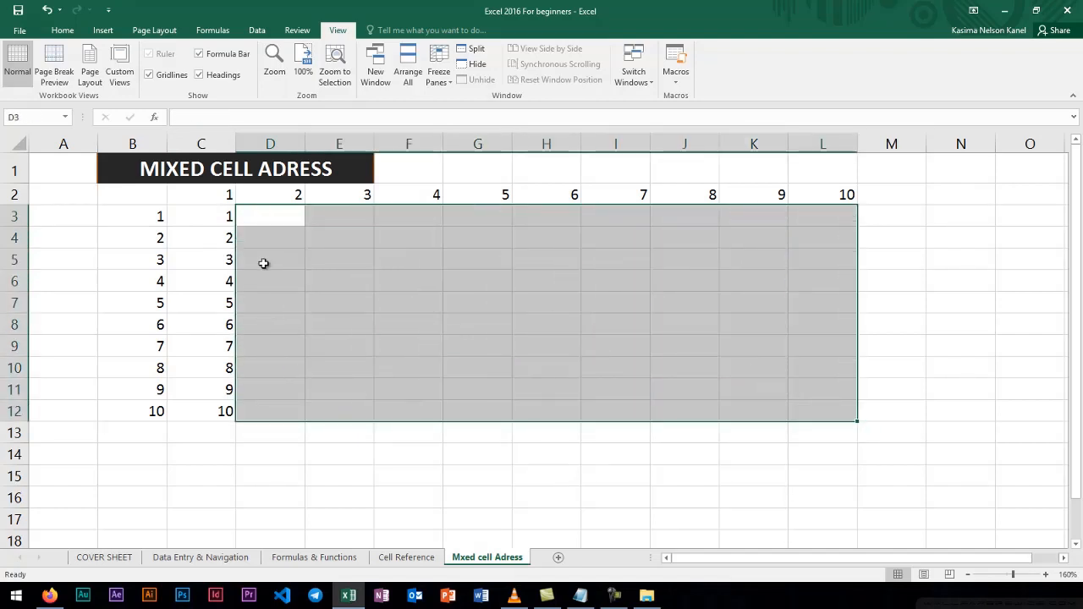
left_click_drag(215, 238, 285, 399)
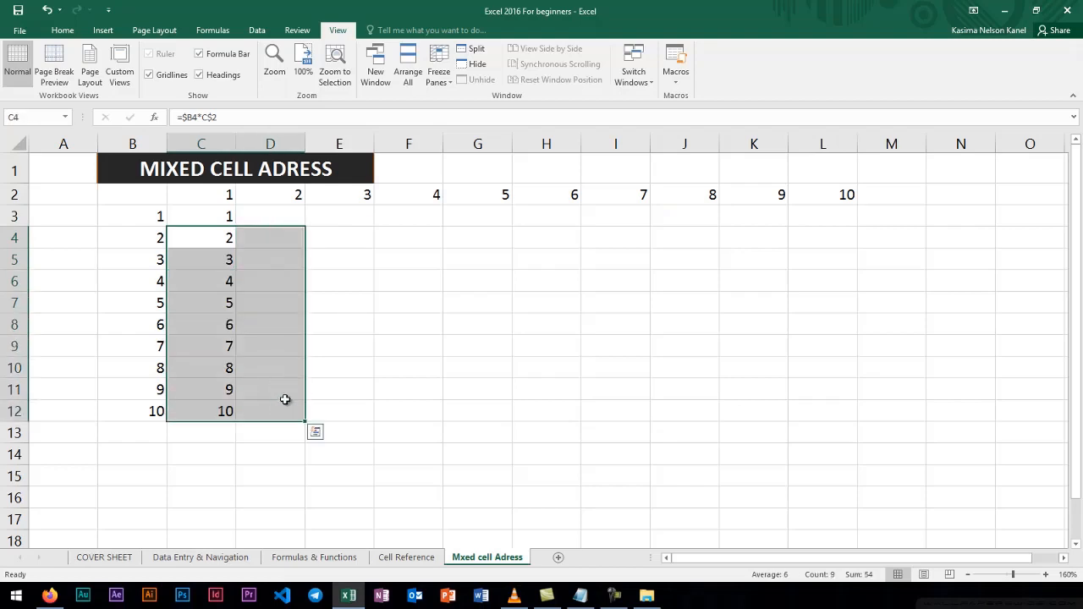
key("Delete")
Examine the mixed references in the C3 formula, with the sheet enlarged for reading.
left_click(219, 219)
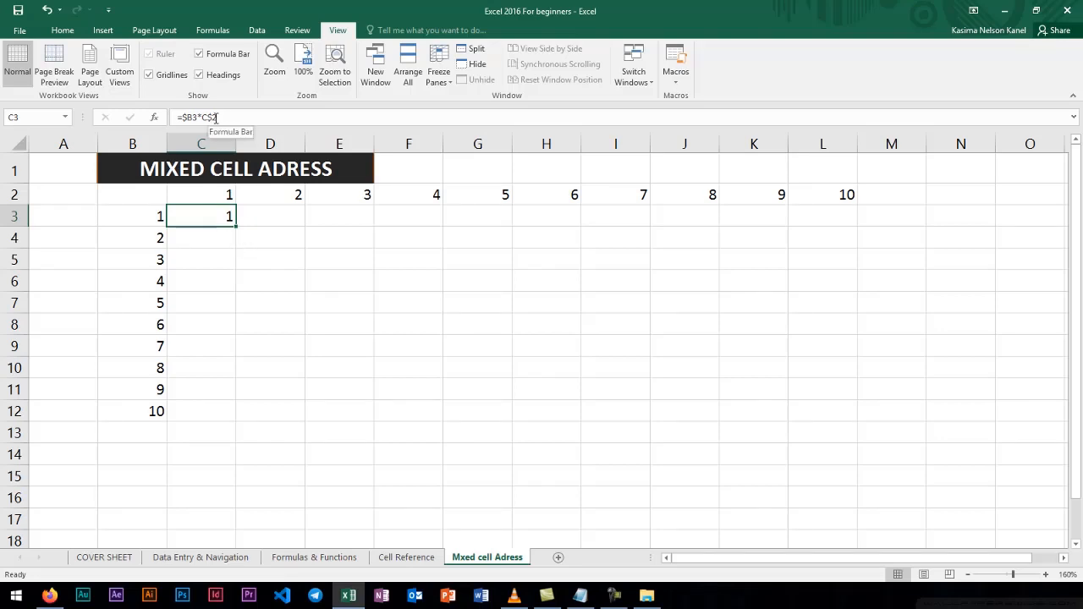
double_click(225, 217)
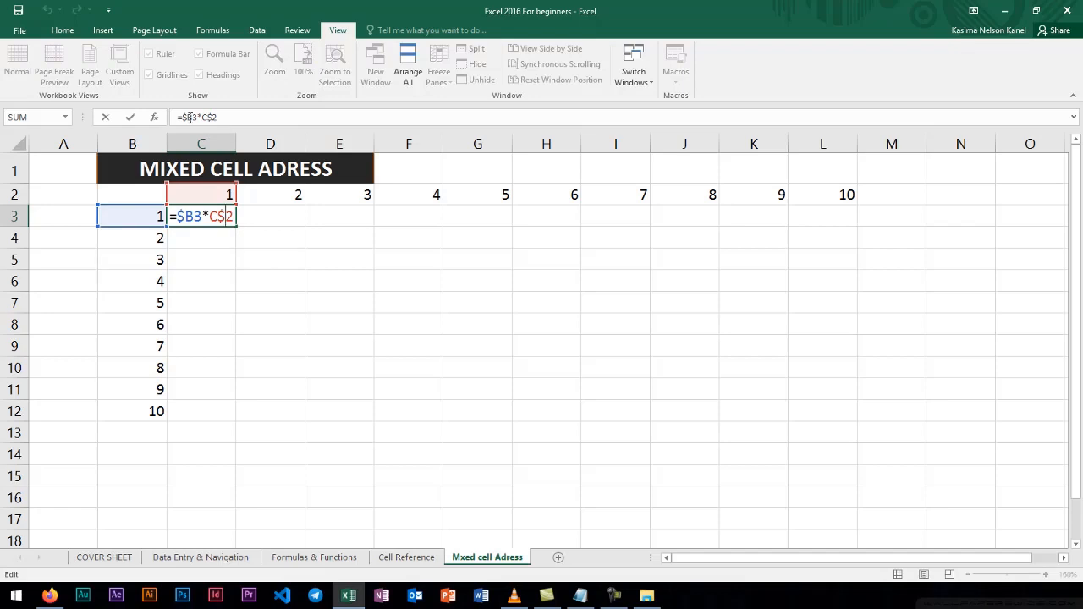
left_click(211, 164)
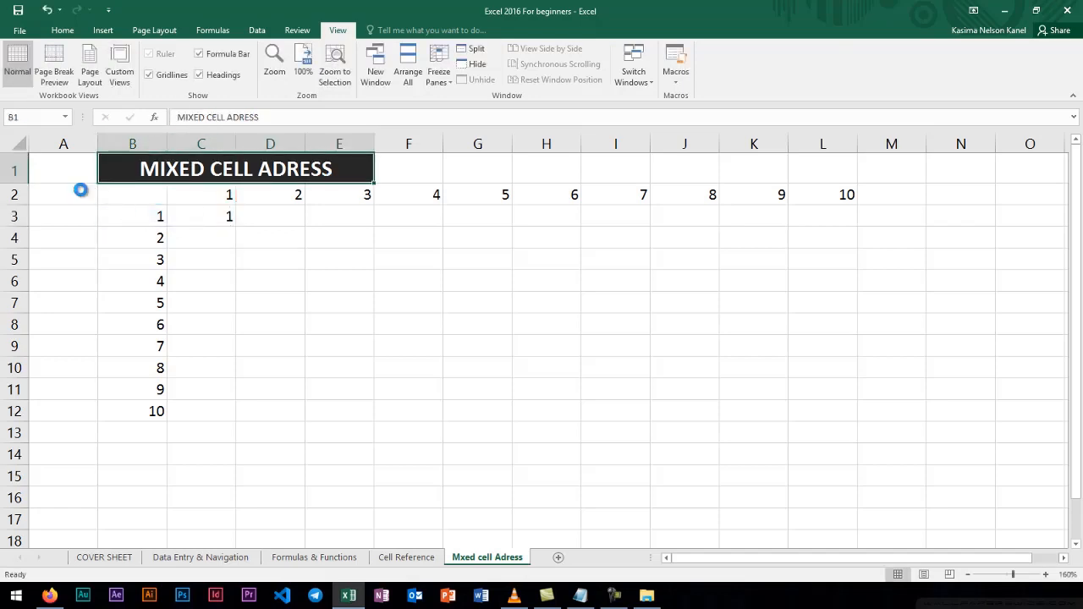
scroll(80, 189, "up", 3)
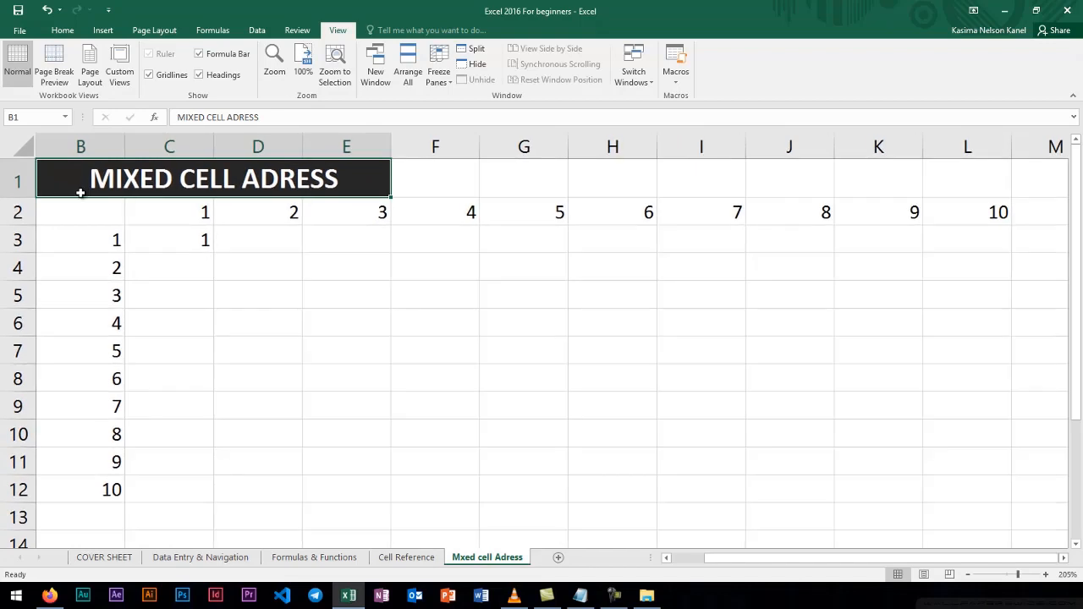
double_click(200, 244)
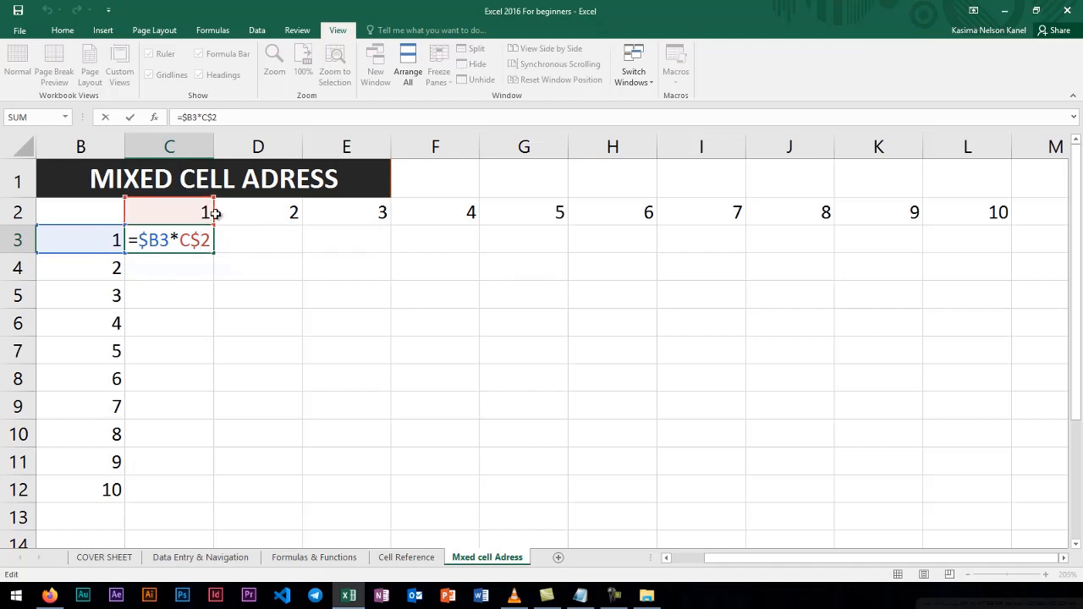
left_click(177, 271)
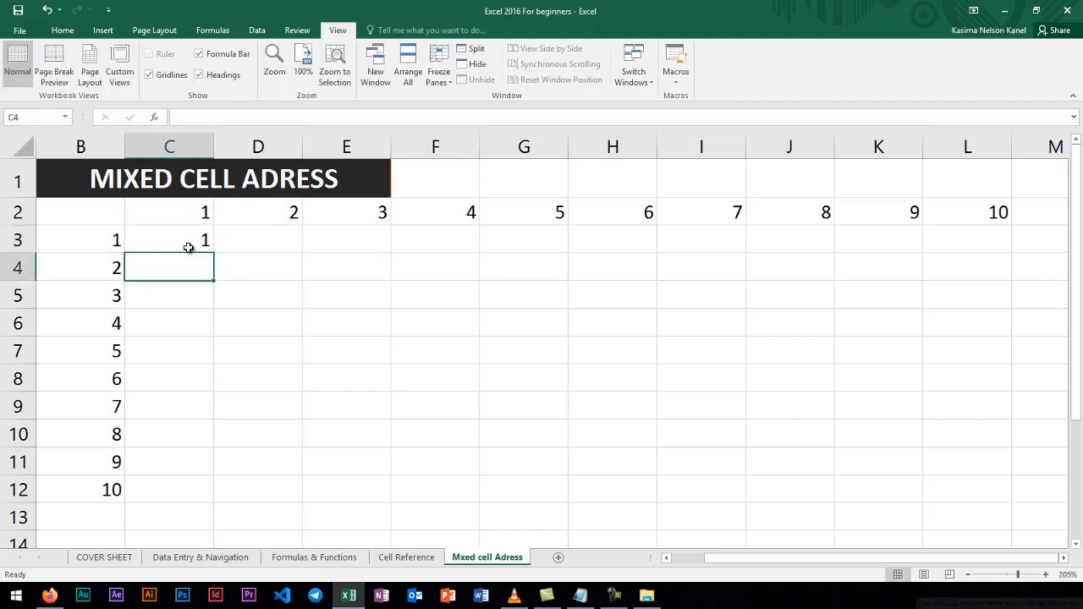
left_click(194, 247)
Rebuild the C3 formula as =$B3*C$2, locking column B in the first reference and row 2 in the second.
double_click(193, 245)
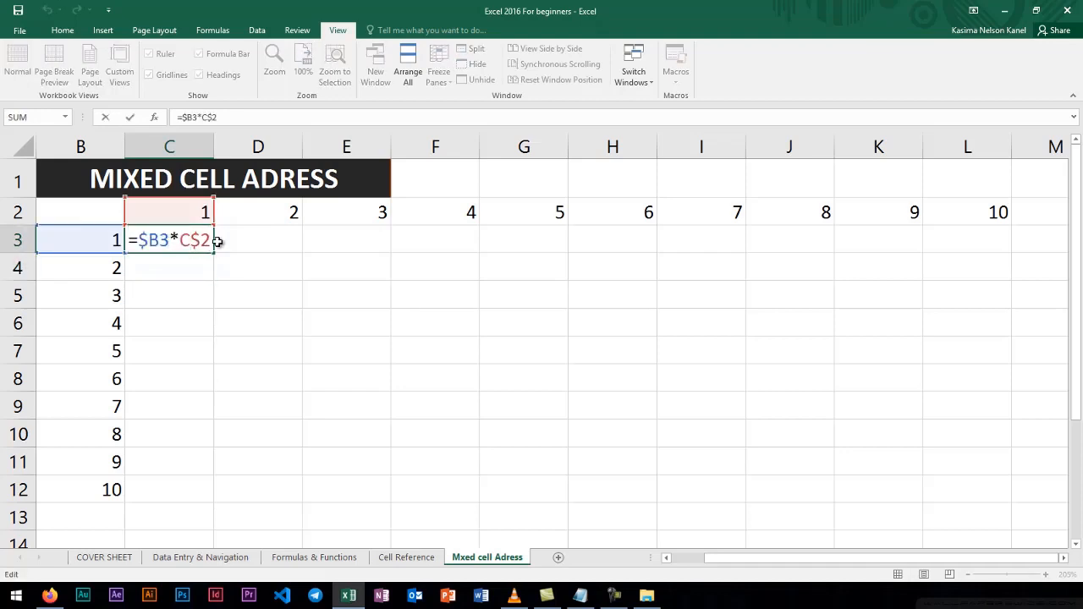
left_click_drag(180, 240, 128, 240)
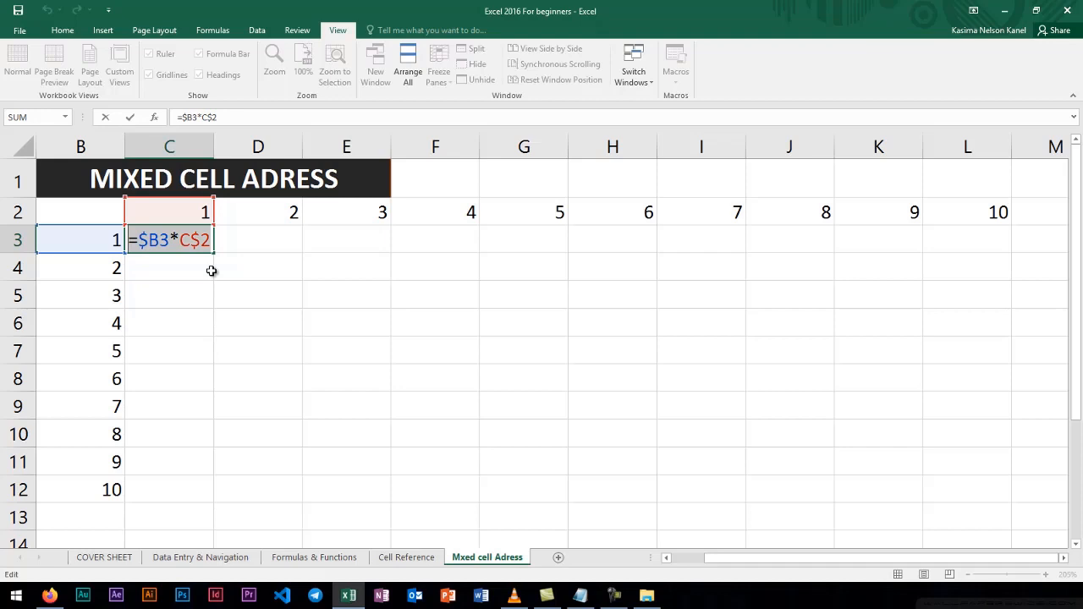
key("BackSpace")
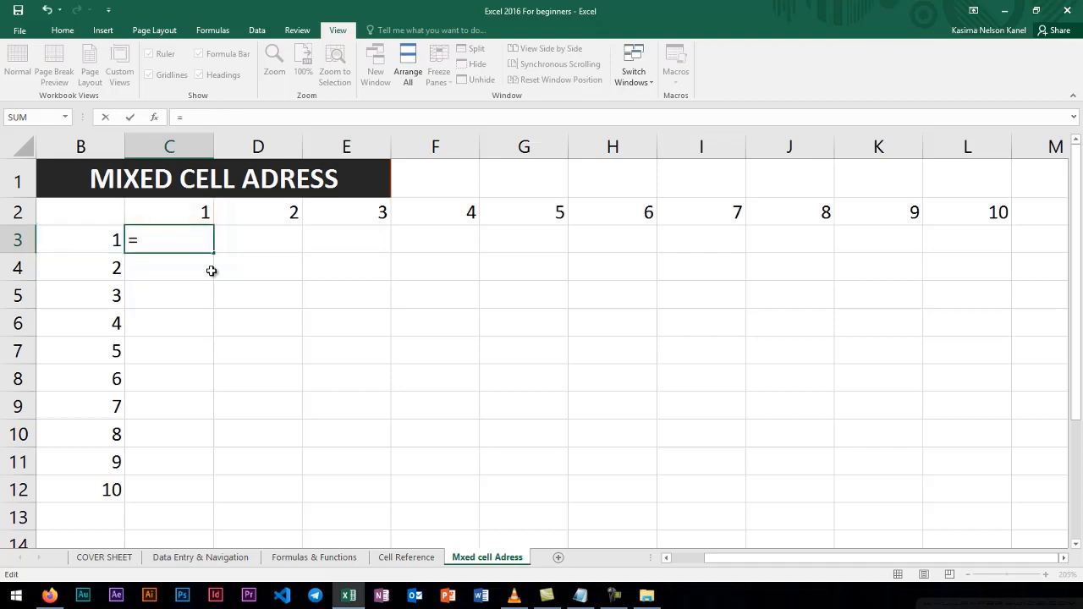
left_click(94, 242)
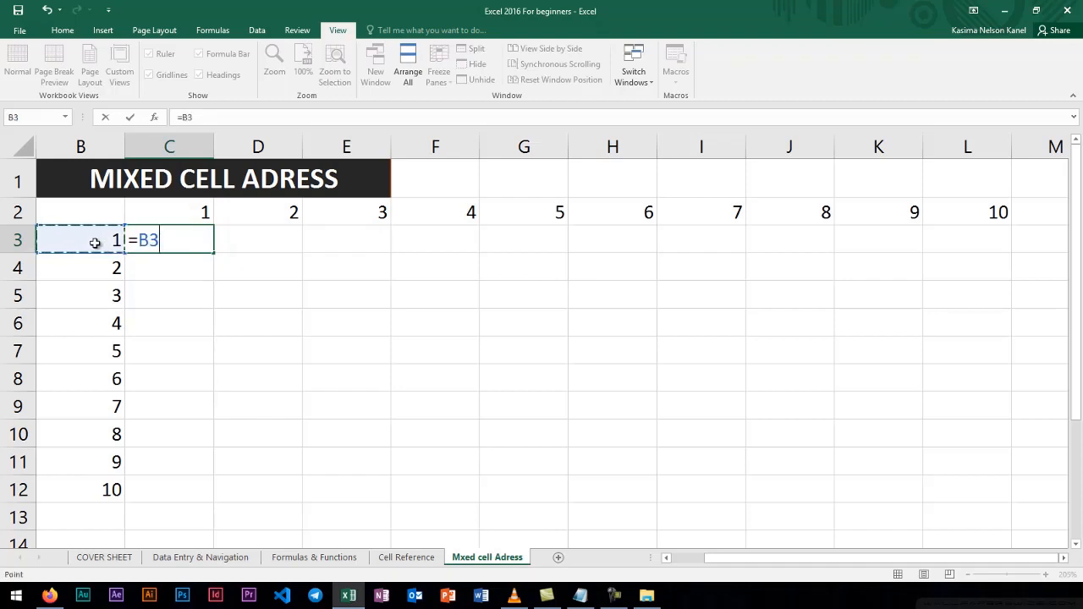
key("F4")
key("F4")
type("8")
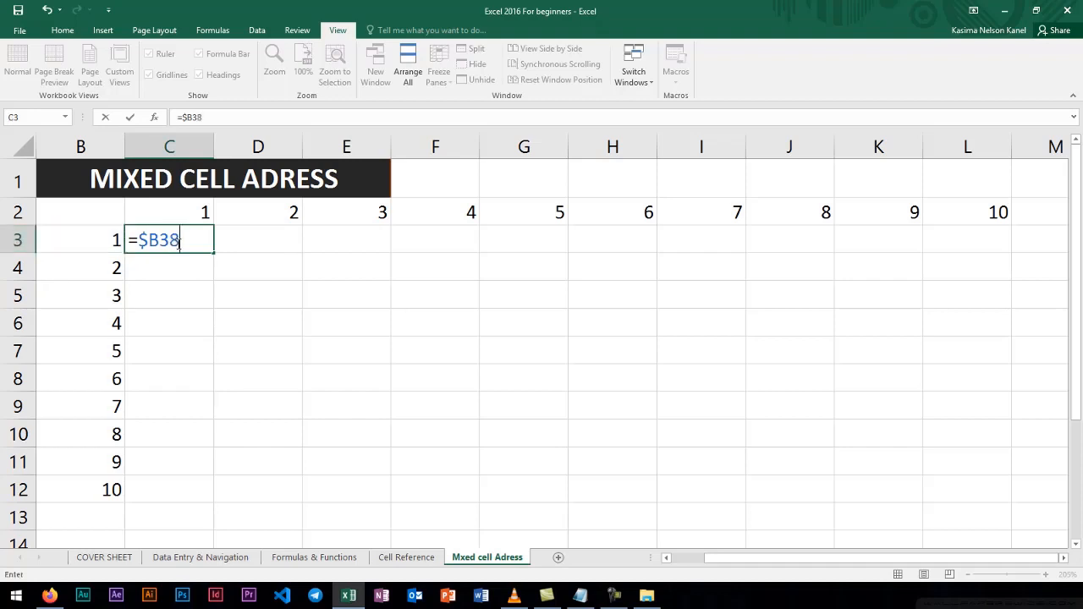
key("BackSpace")
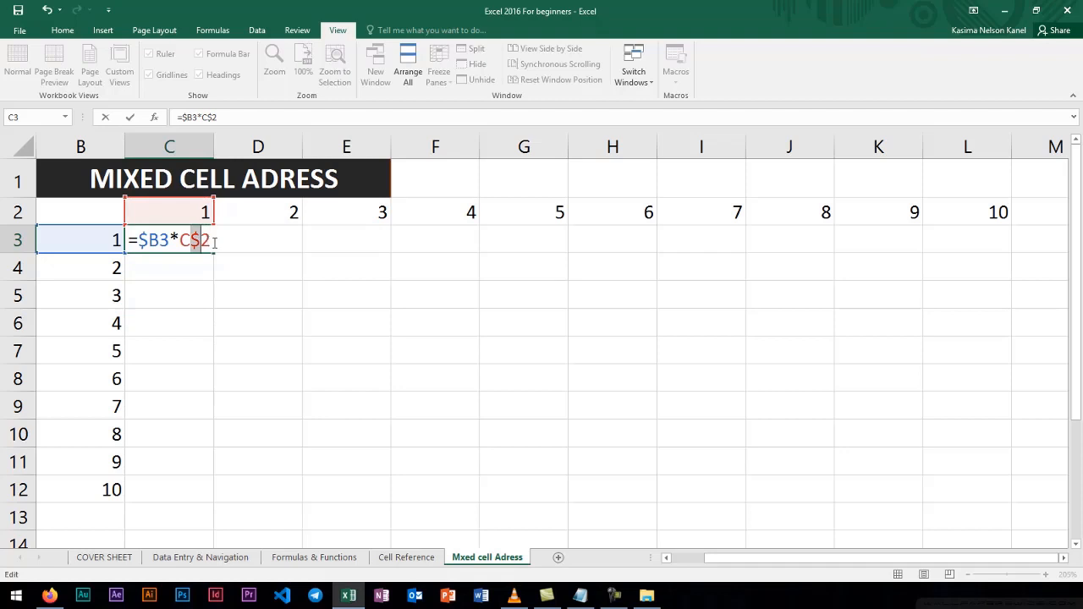
key("ctrl+Return")
left_click(181, 257)
left_click(196, 243)
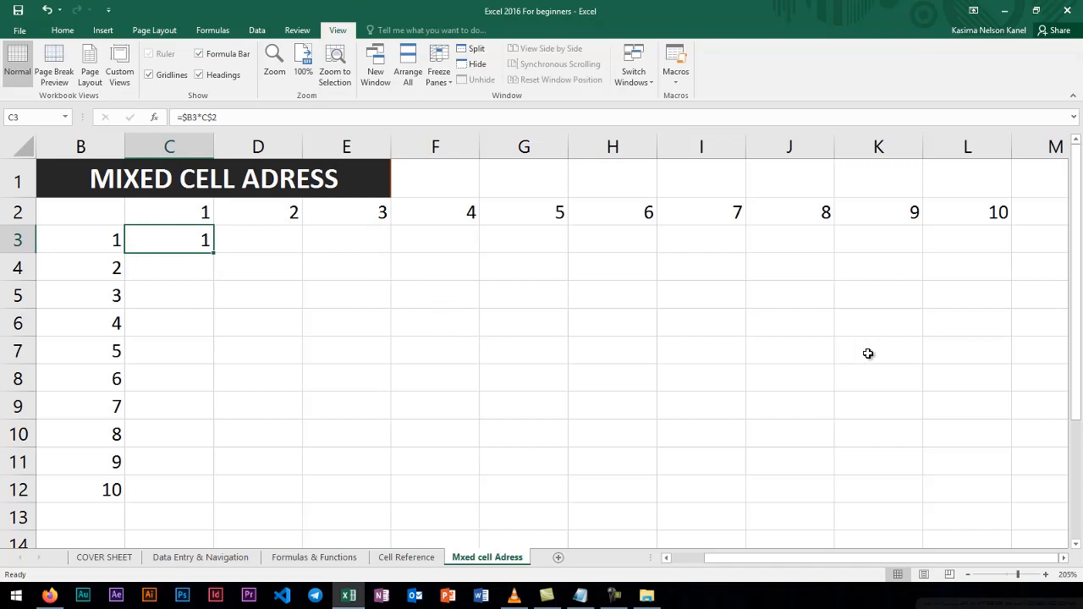
double_click(193, 237)
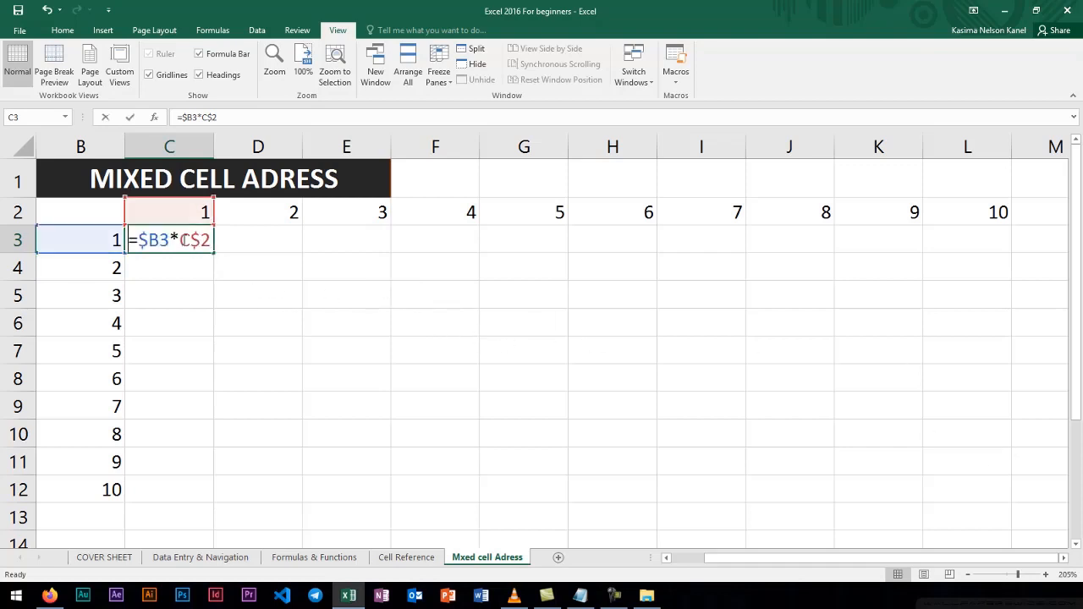
left_click(620, 346)
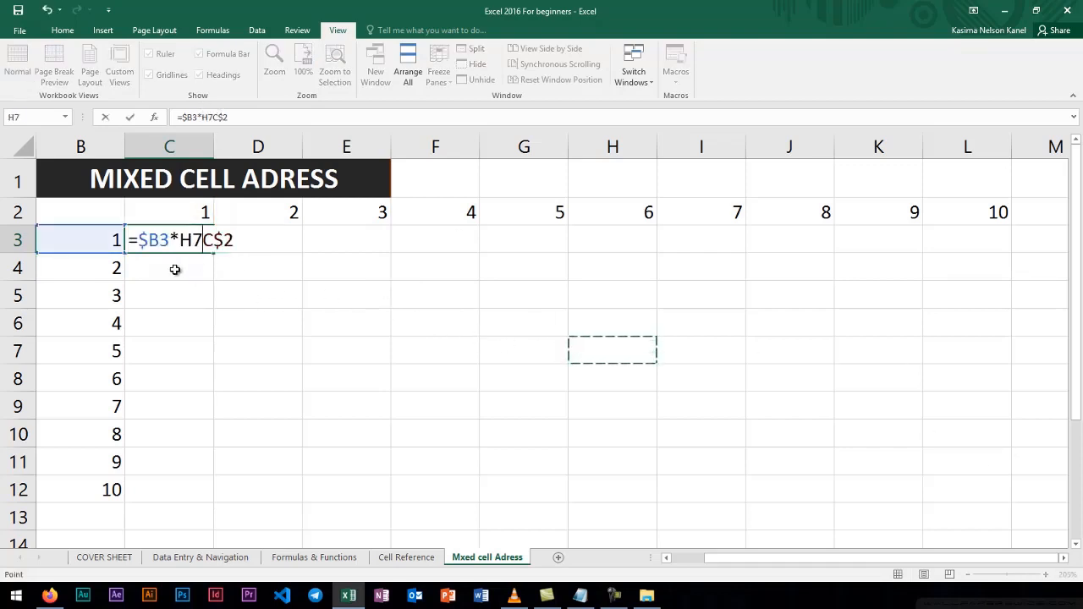
left_click(154, 268)
key("Escape")
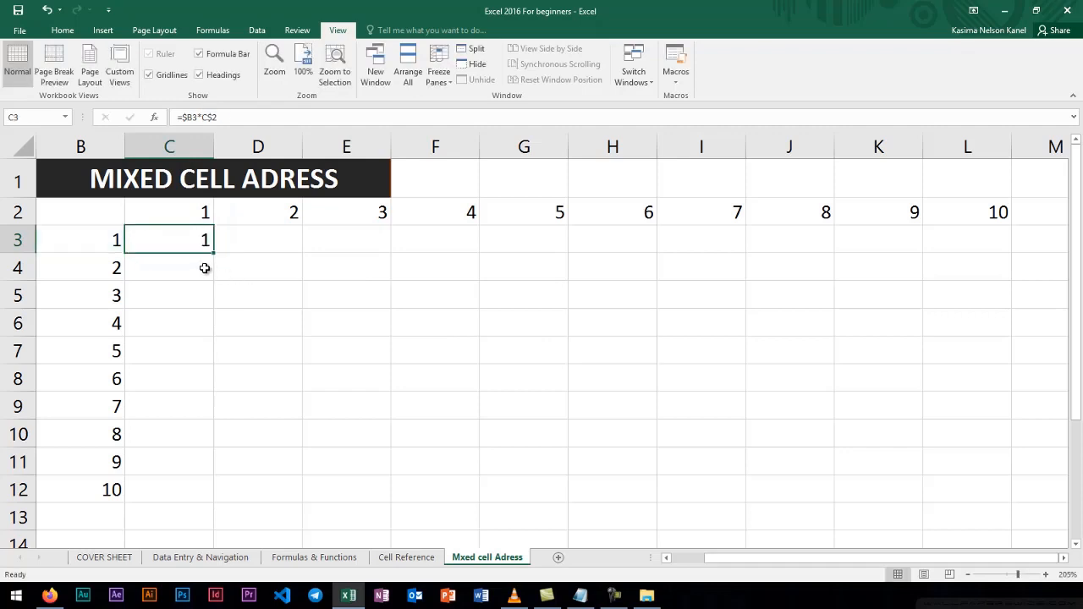
Copy the C3 formula and paste it across C3:L12 to fill the multiplication table.
left_click(209, 270)
left_click(193, 241)
right_click(193, 241)
left_click(223, 269)
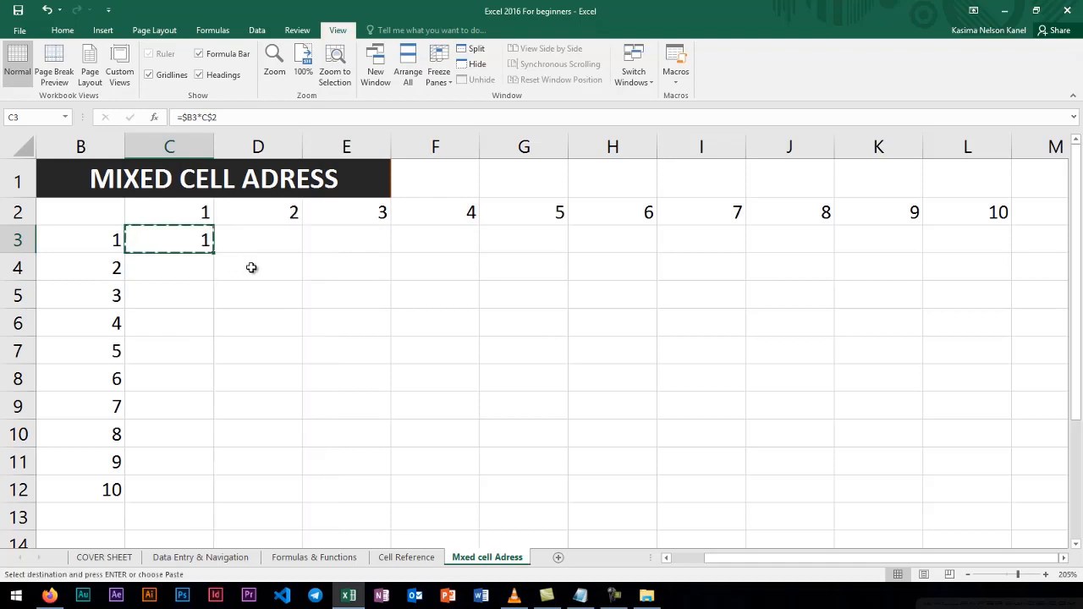
left_click_drag(201, 245, 952, 488)
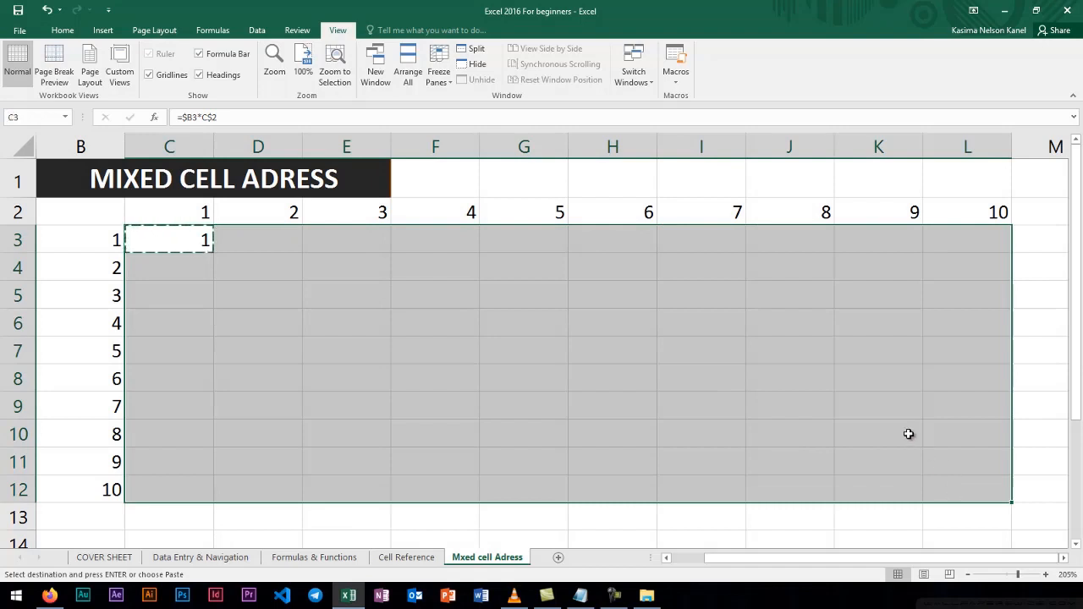
right_click(861, 379)
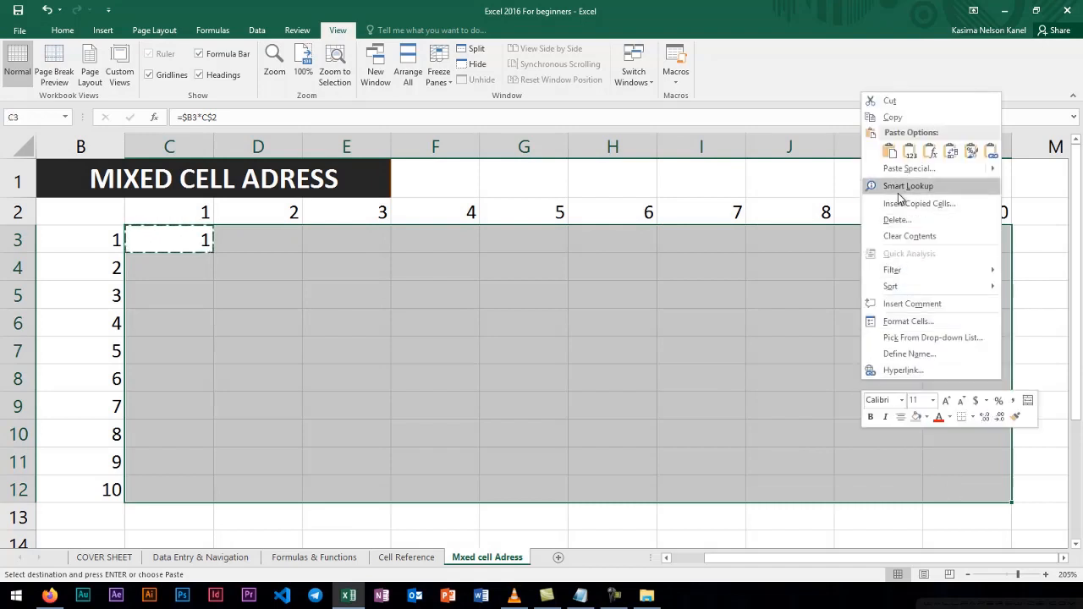
left_click(891, 154)
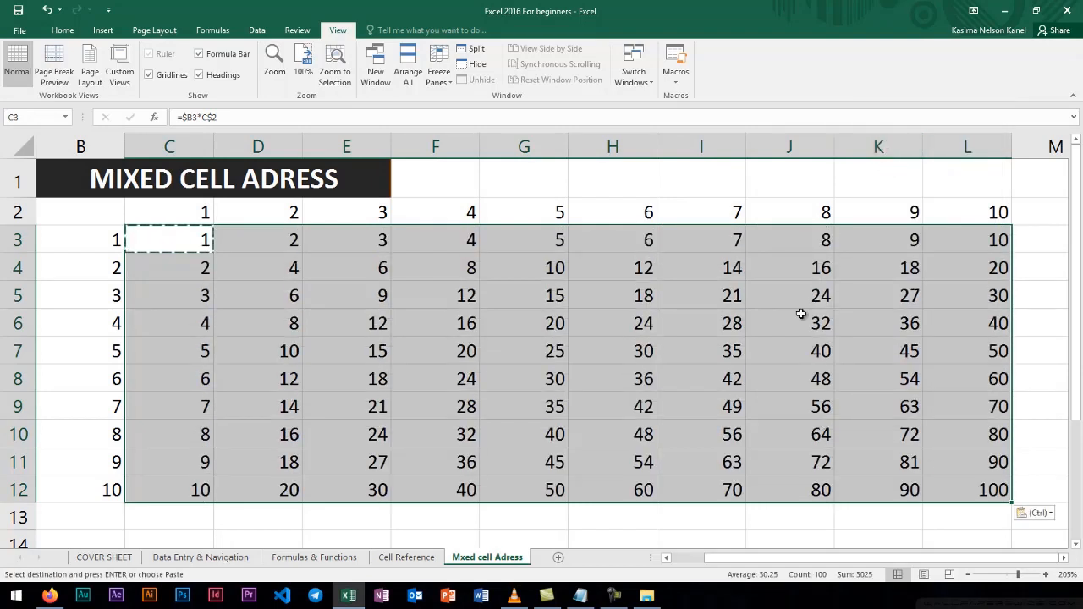
left_click(712, 491)
key("Escape")
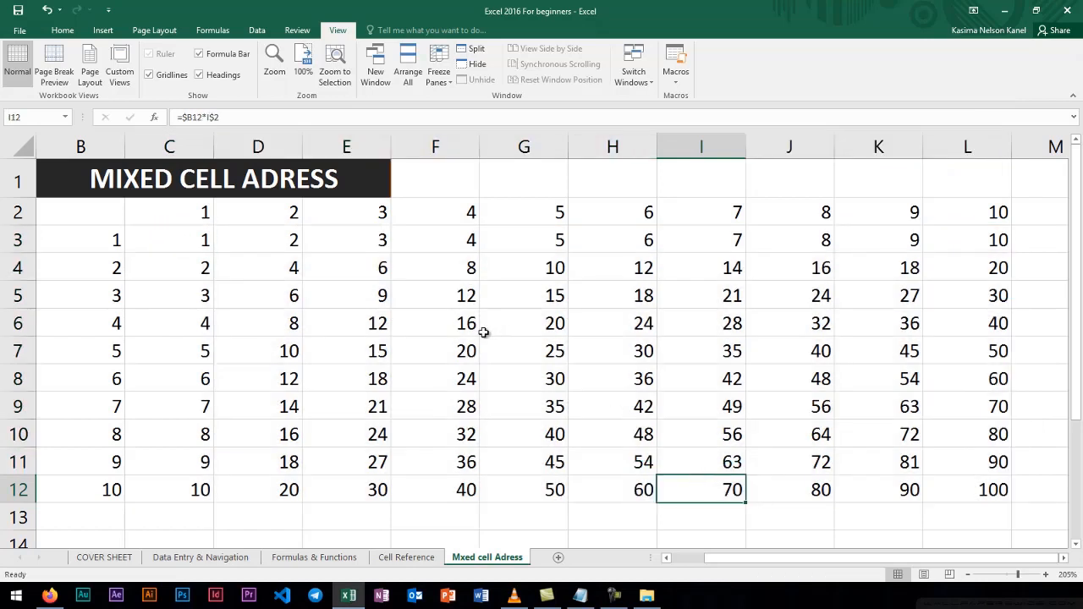
Examine the filled formulas in H6, I3, I6 and I8 and the header cells C2, B3 and D2 they multiply.
left_click(630, 319)
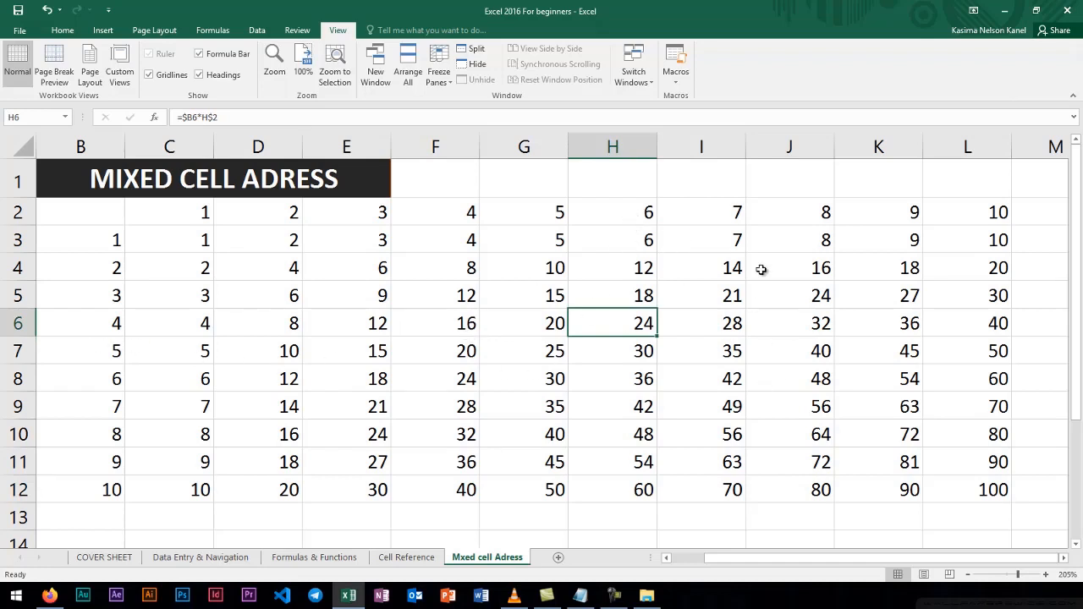
left_click(737, 222)
left_click(737, 323)
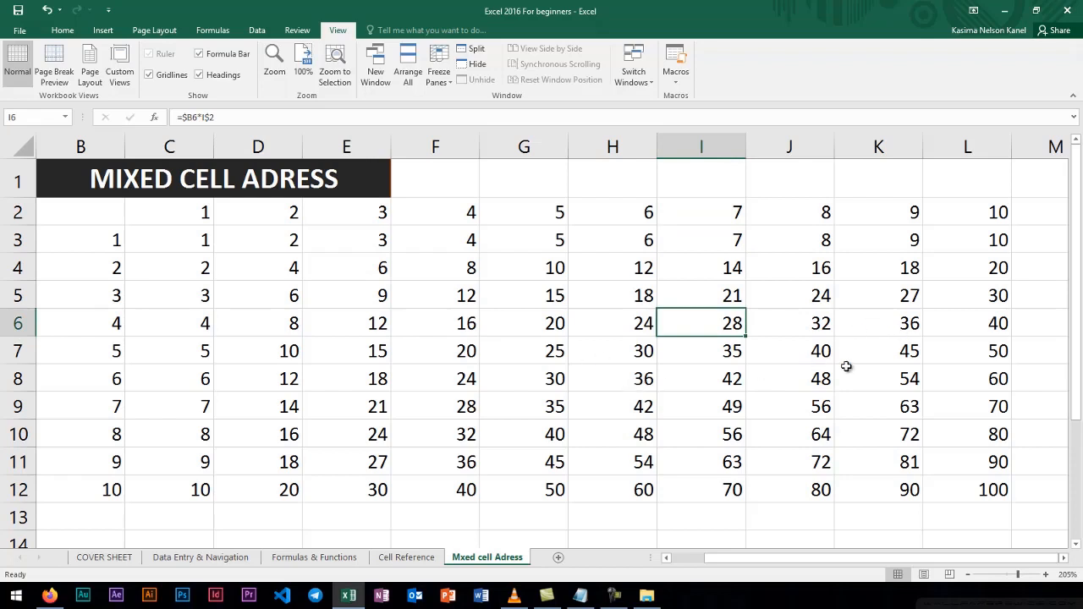
left_click(724, 378)
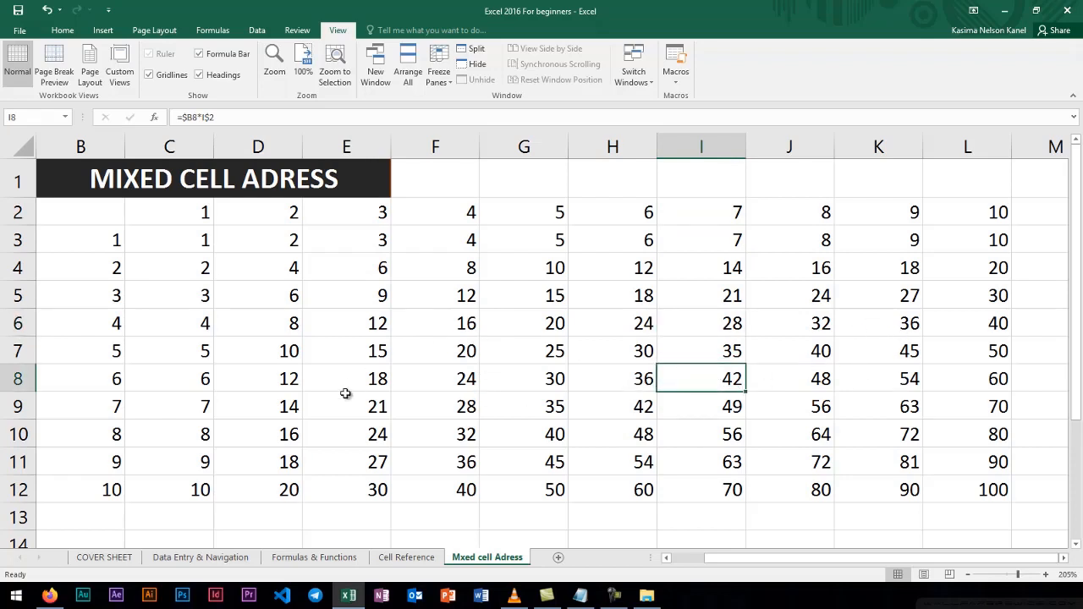
left_click(574, 317)
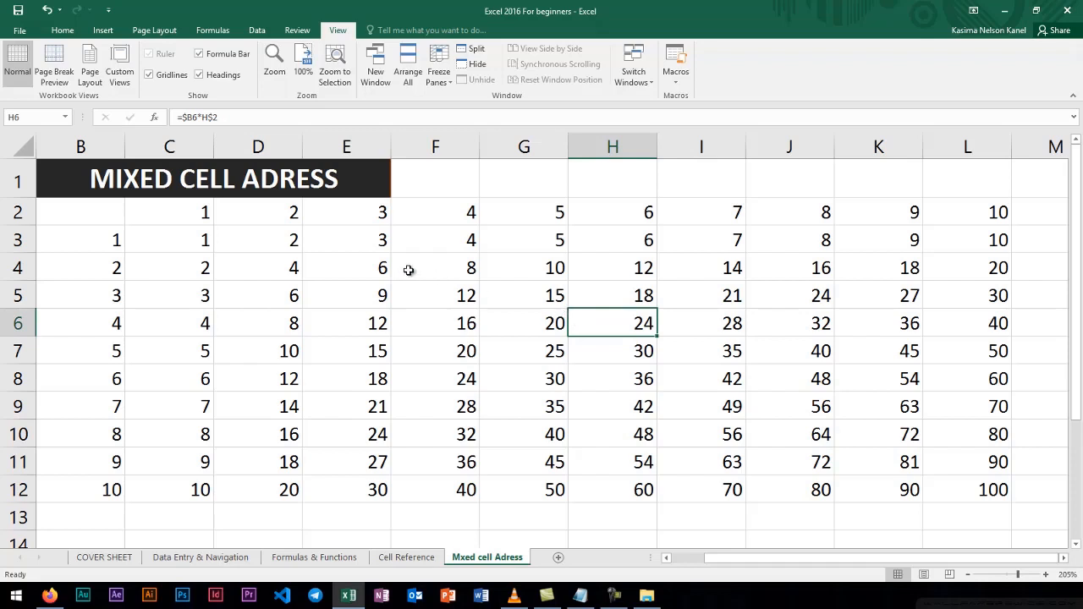
left_click(205, 218)
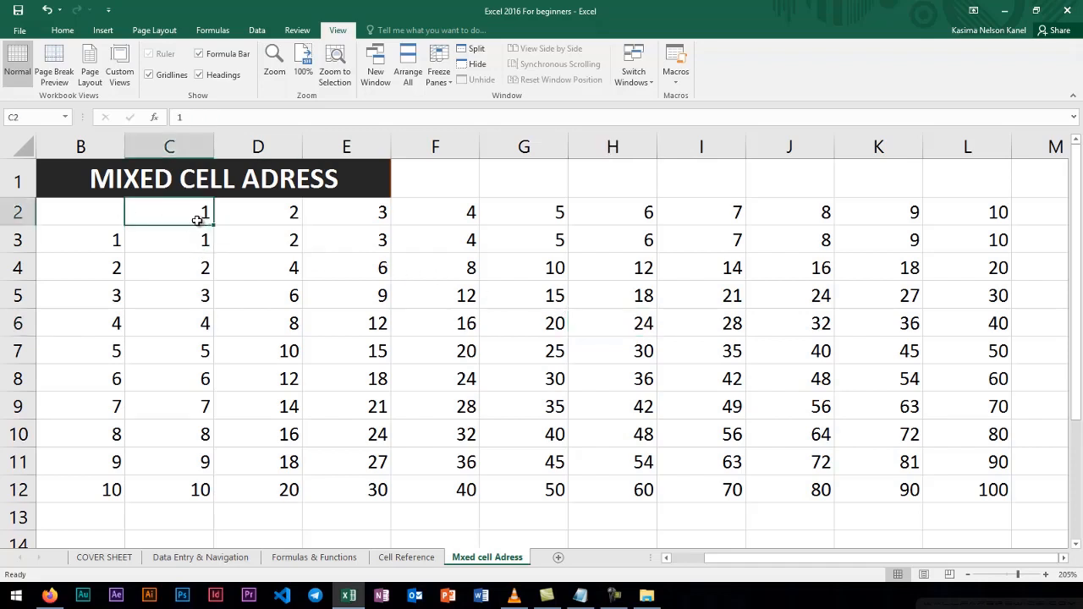
left_click(110, 246)
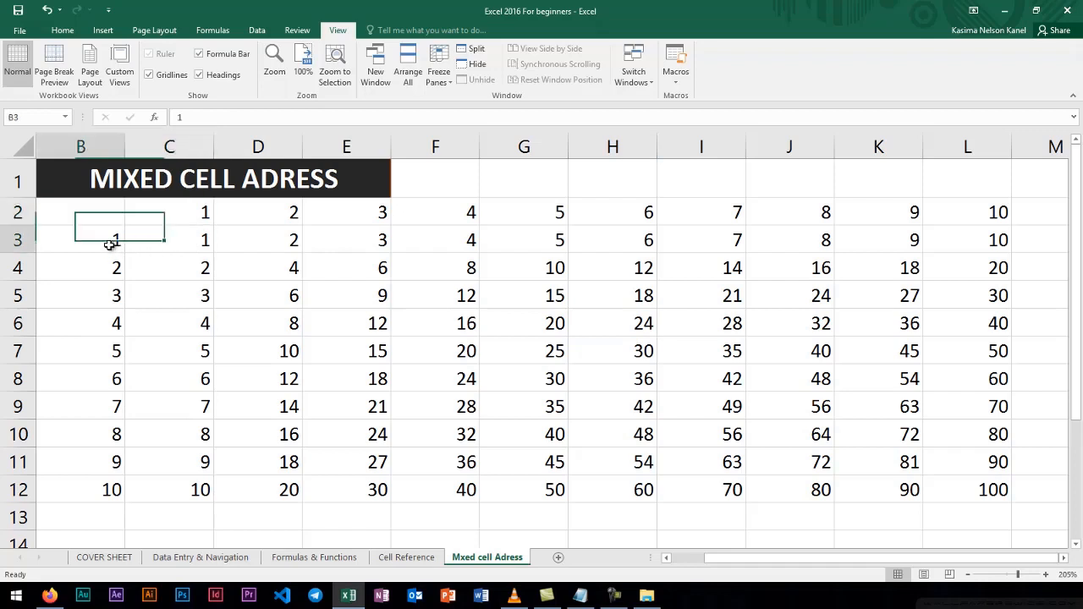
left_click(186, 214)
left_click(114, 242)
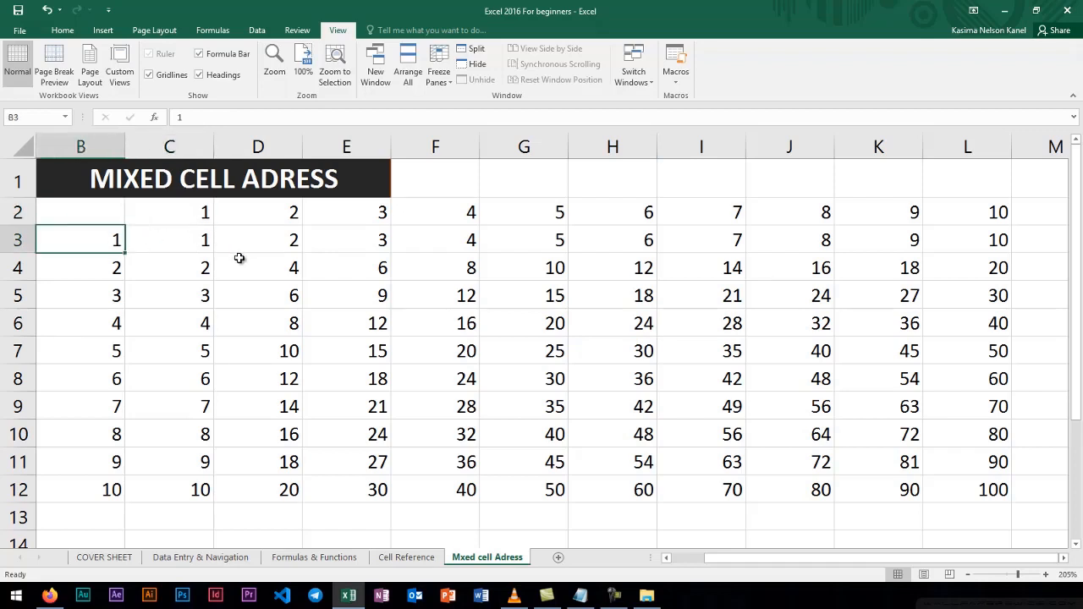
left_click(261, 220)
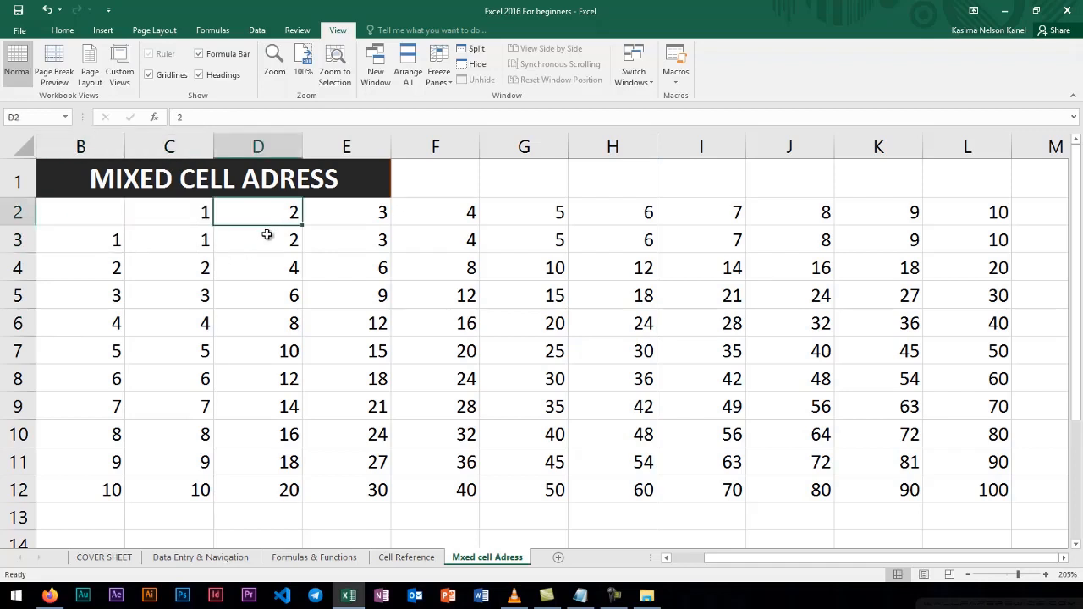
Examine the filled mixed-reference formulas in C4, C5, C6, C7 and D4 of the multiplication table.
left_click(266, 242)
double_click(203, 269)
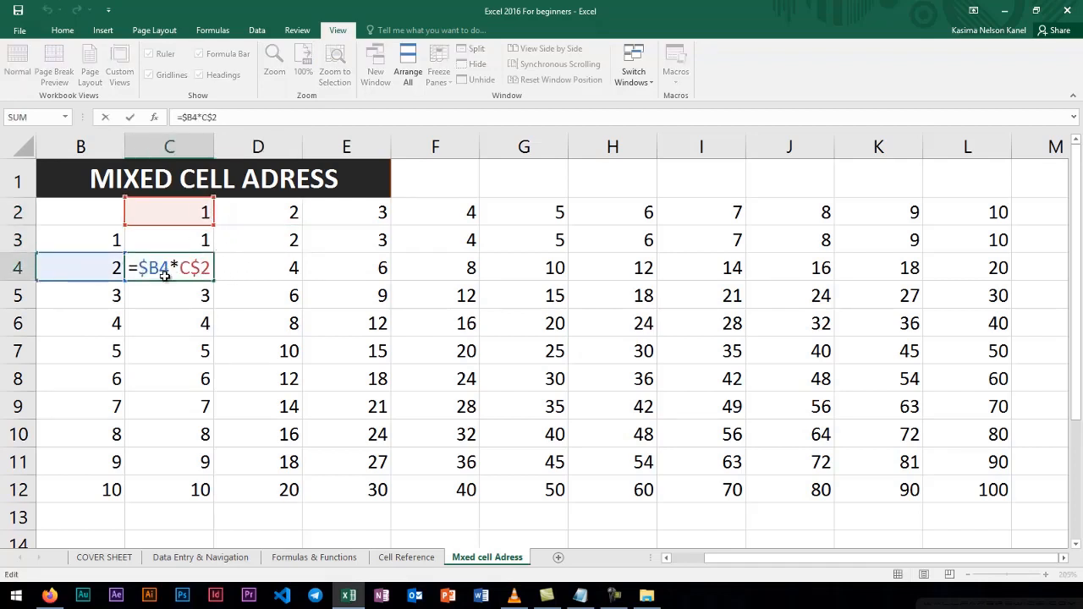
left_click(203, 295)
double_click(195, 286)
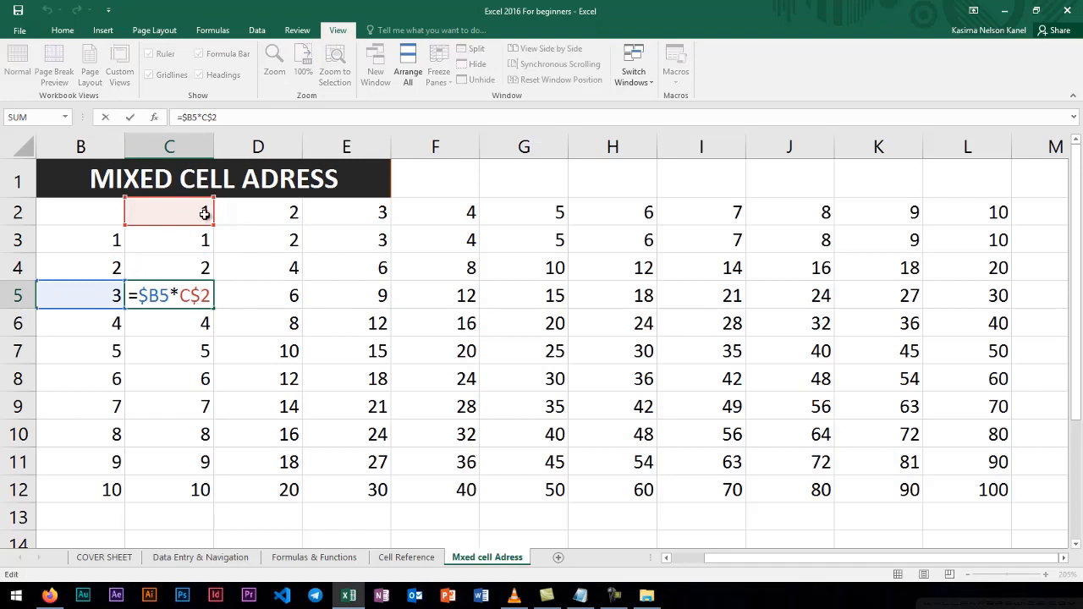
double_click(183, 327)
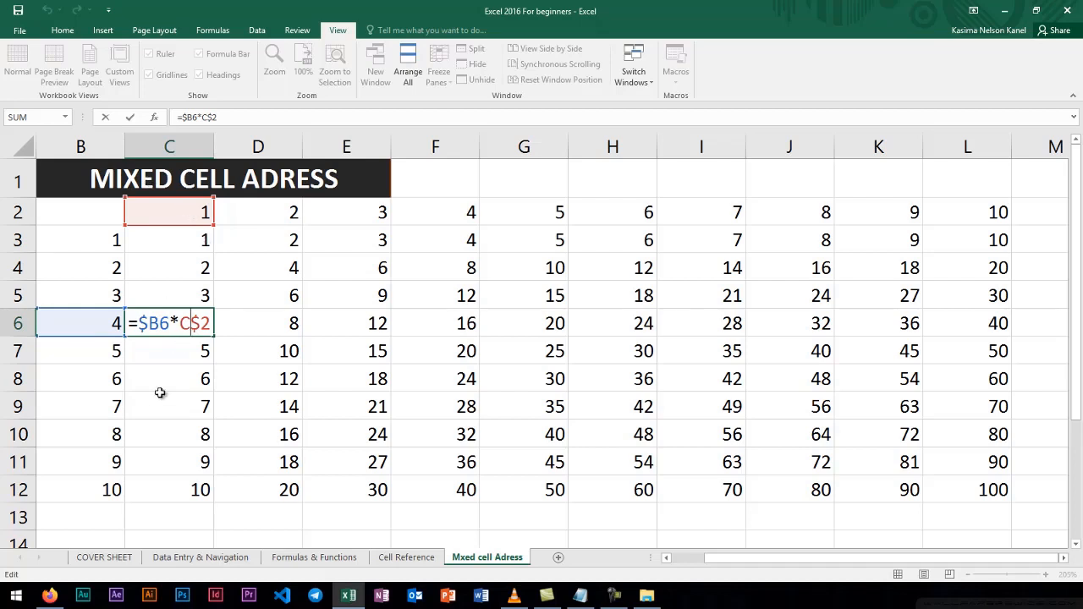
left_click(199, 357)
double_click(199, 357)
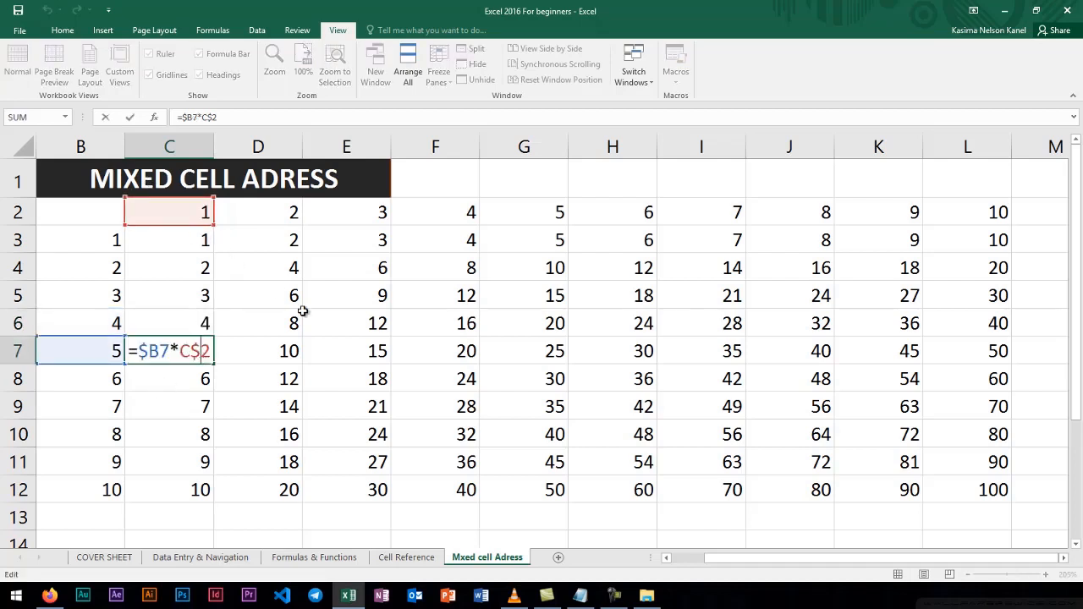
double_click(293, 269)
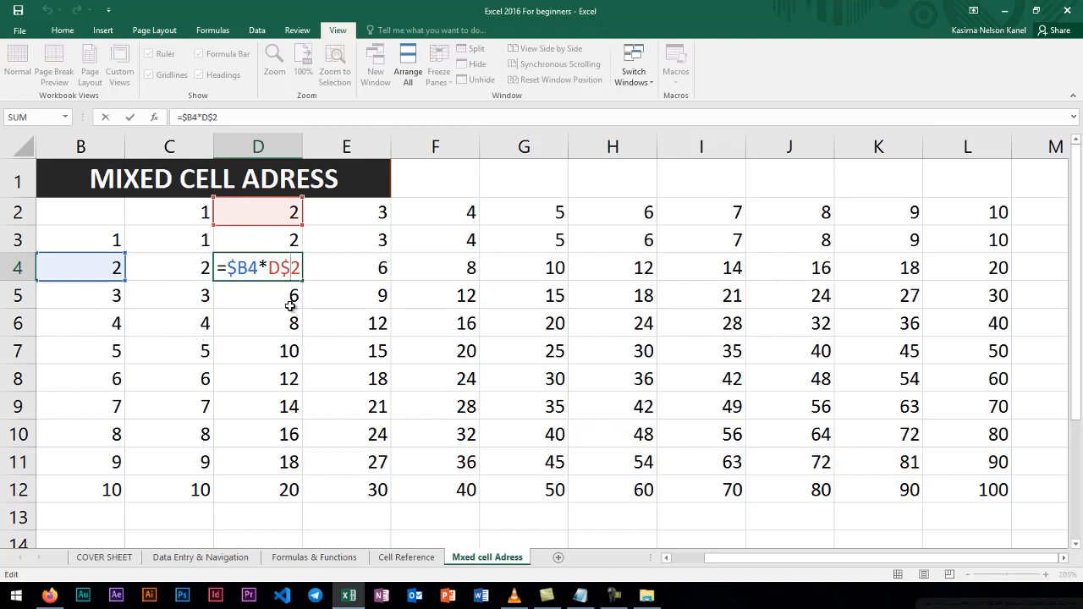
key("Return")
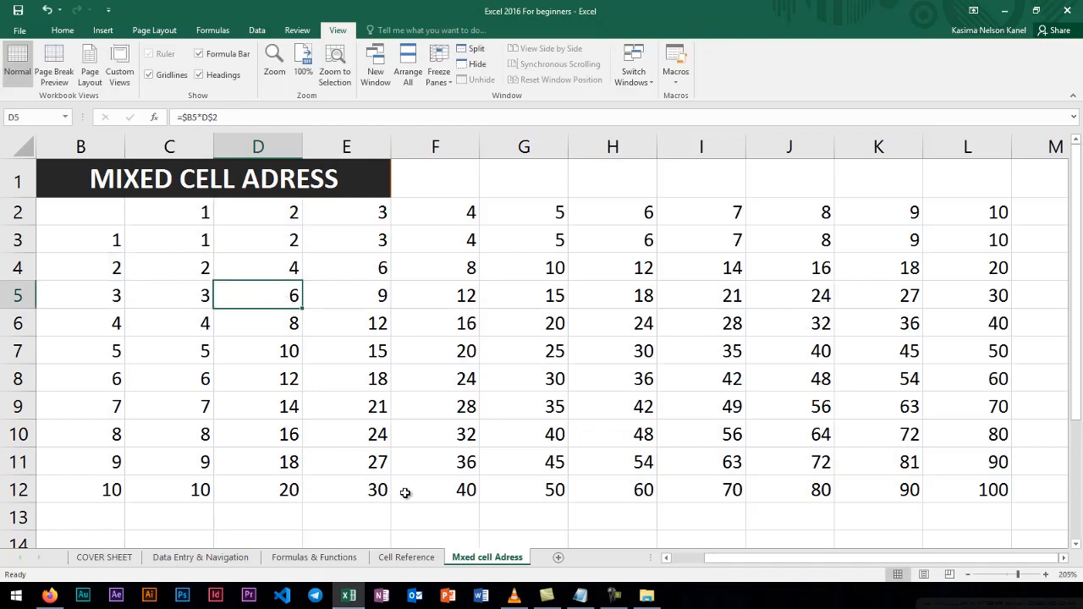
scroll(423, 483, "down", 4, "ctrl")
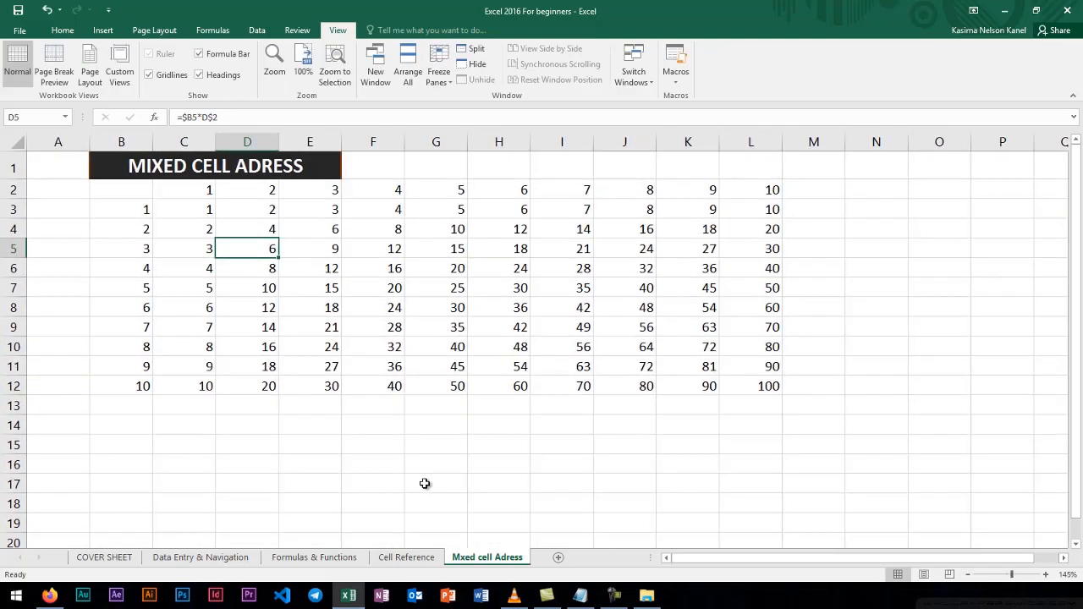
In the payment bill's TOTAL cell E21 on the Cell Reference sheet, enter a reference to H32 on the Formulas & Functions sheet.
left_click(409, 556)
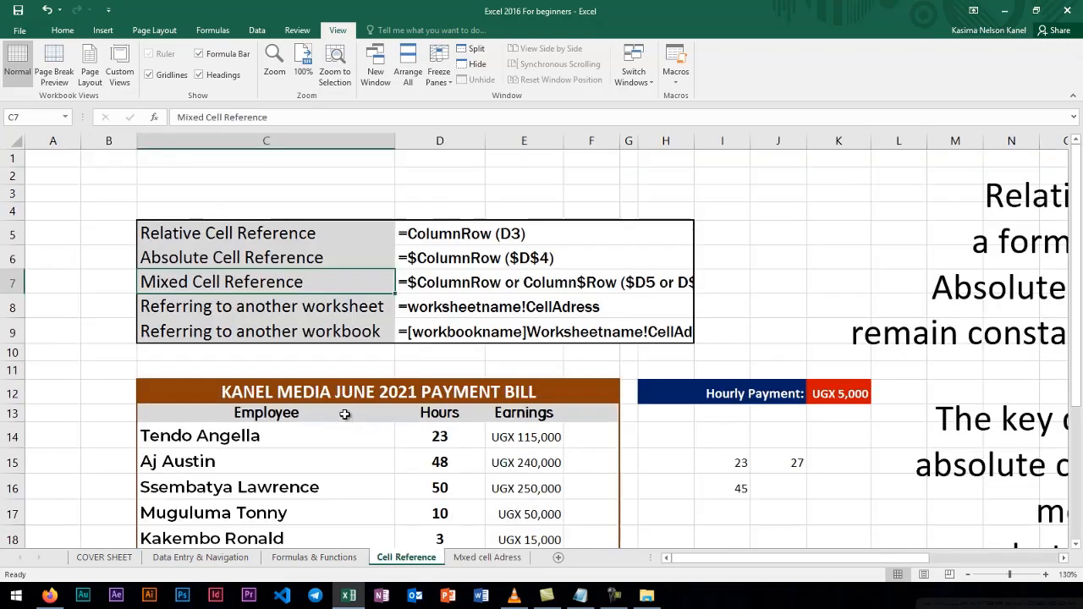
scroll(346, 413, "down", 4)
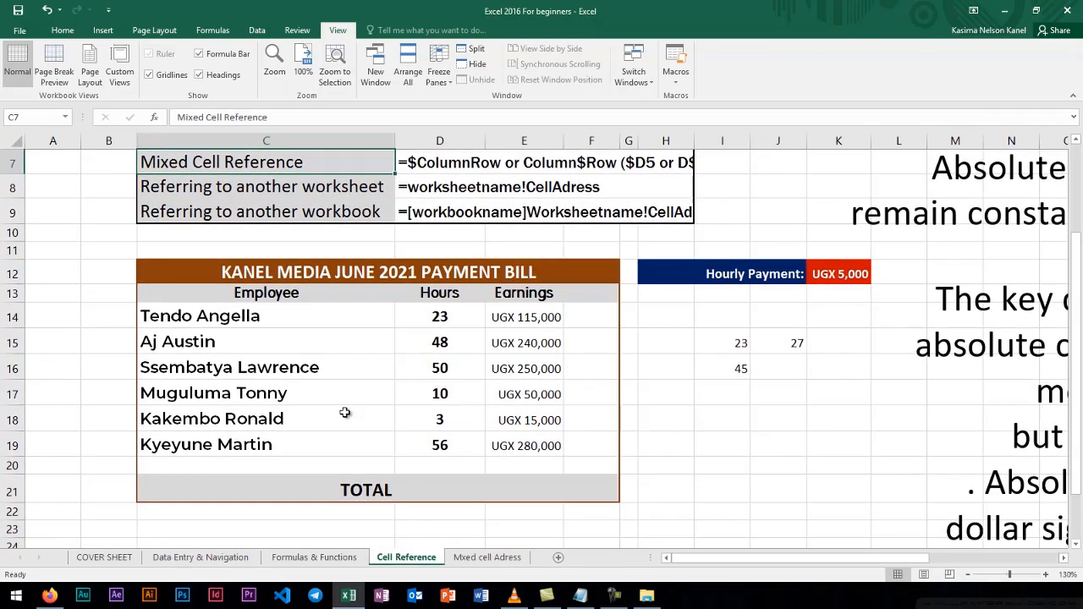
scroll(345, 412, "up", 4)
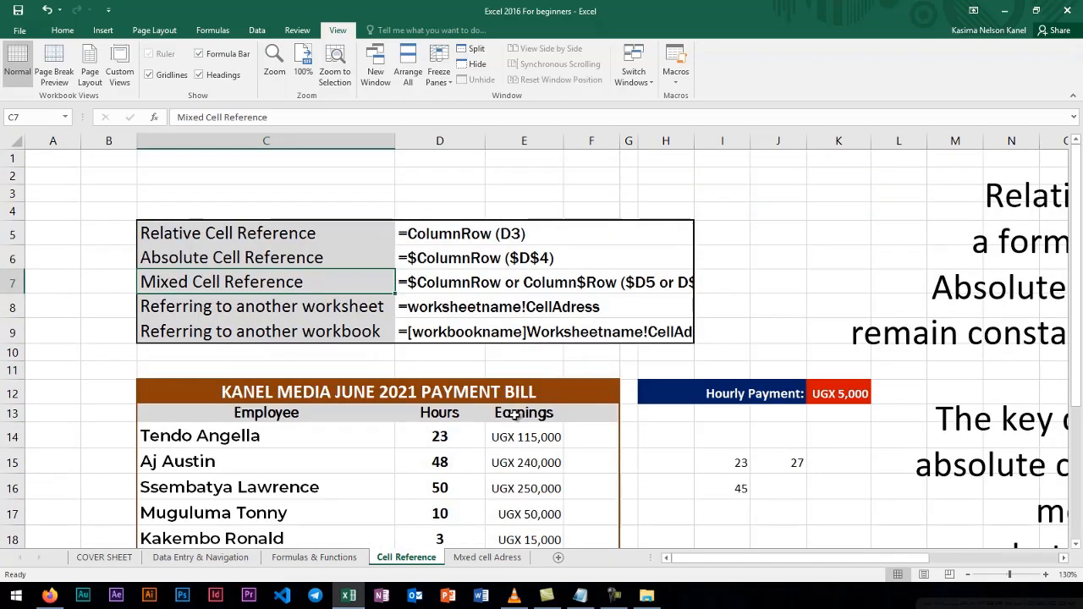
scroll(514, 414, "down", 1)
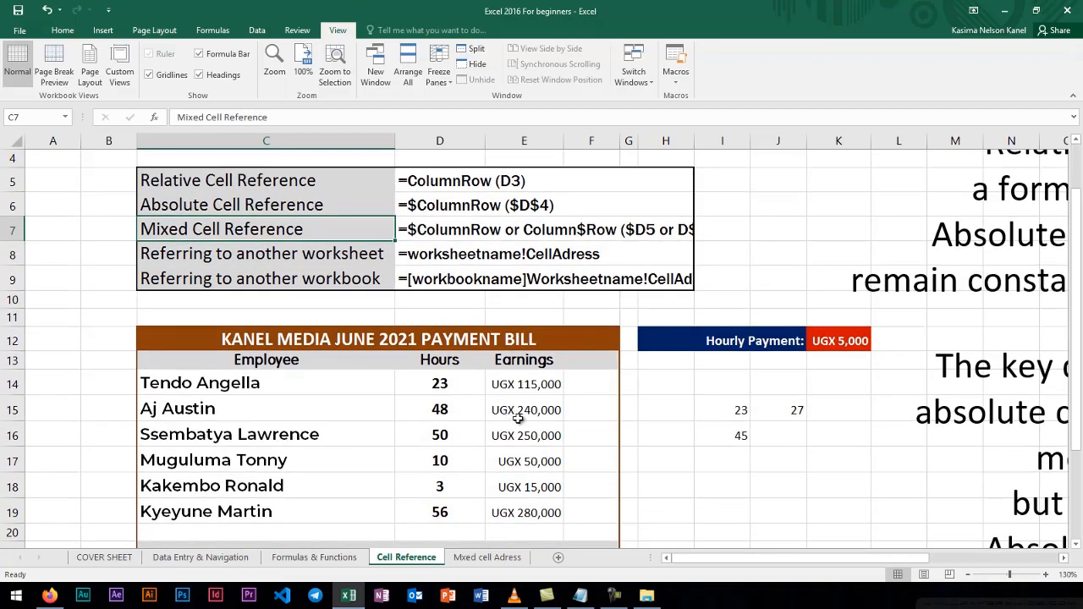
scroll(518, 415, "down", 2)
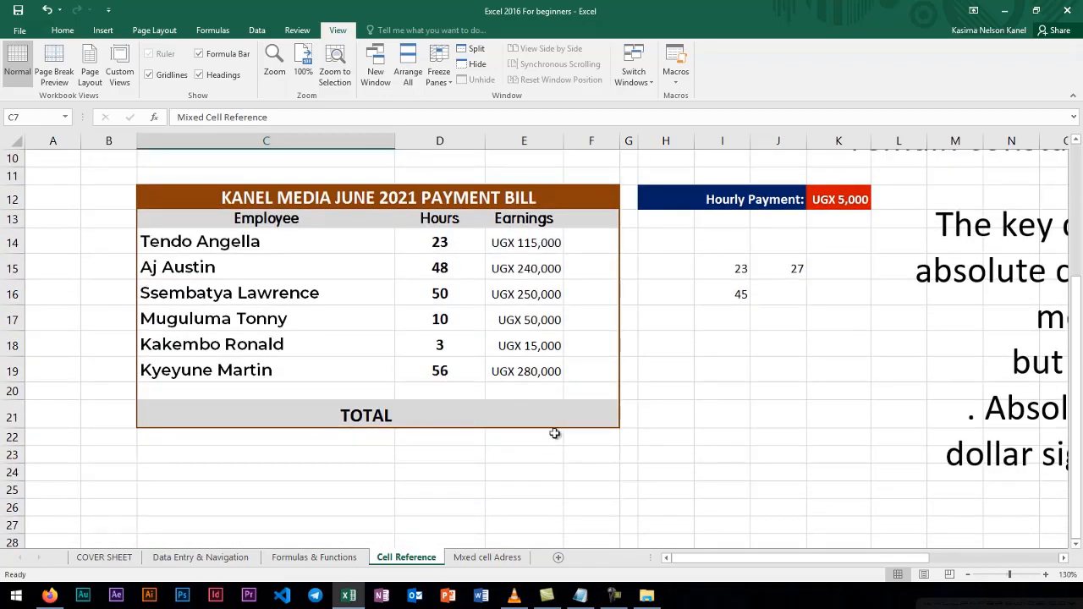
left_click(453, 414)
left_click(526, 415)
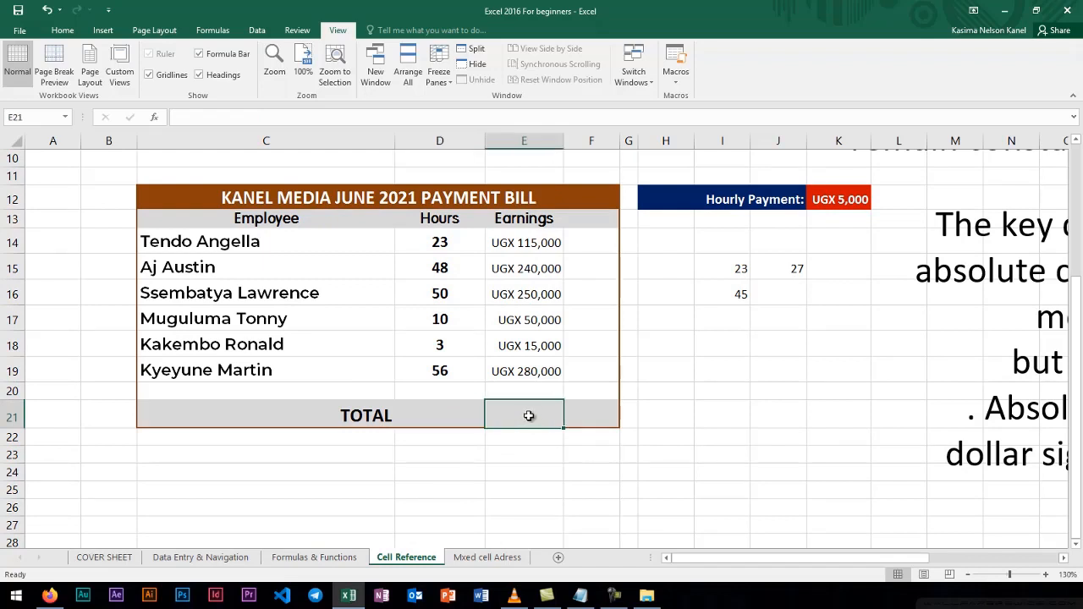
type("=")
scroll(432, 364, "up", 2)
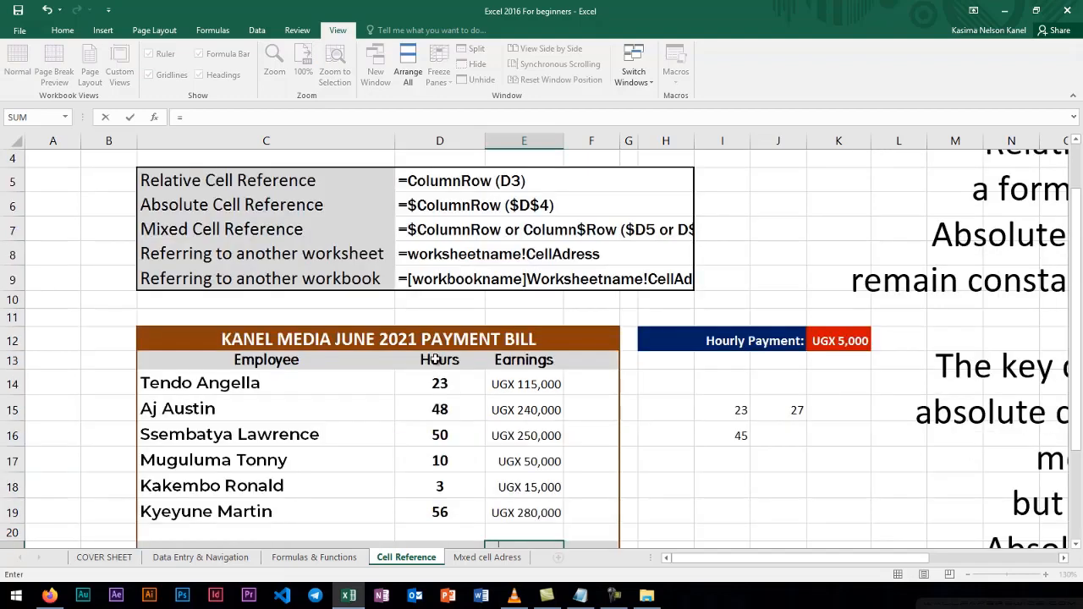
left_click(311, 559)
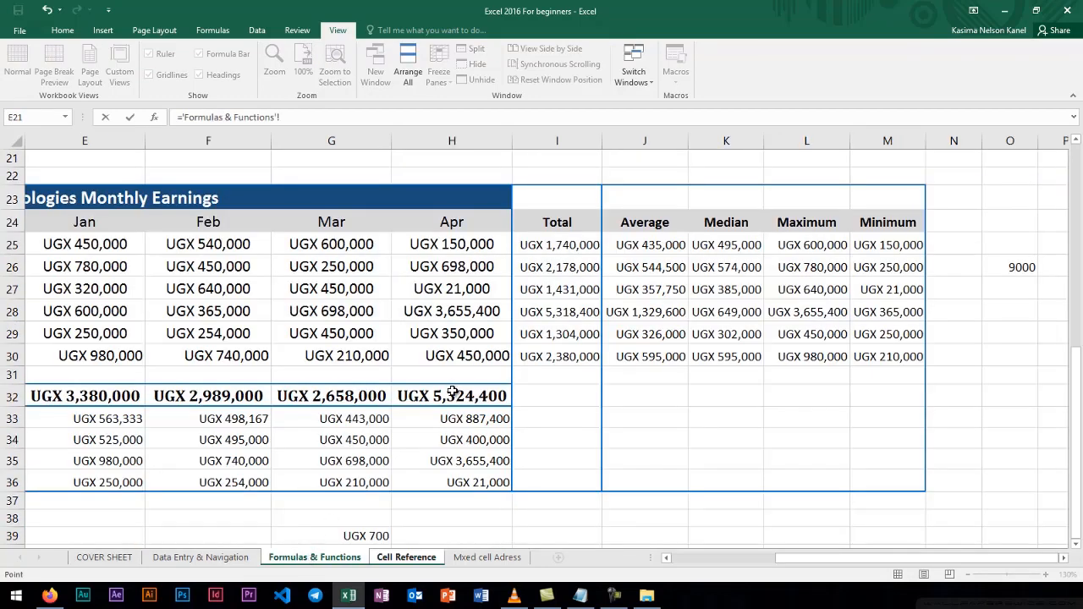
left_click(415, 399)
key("Return")
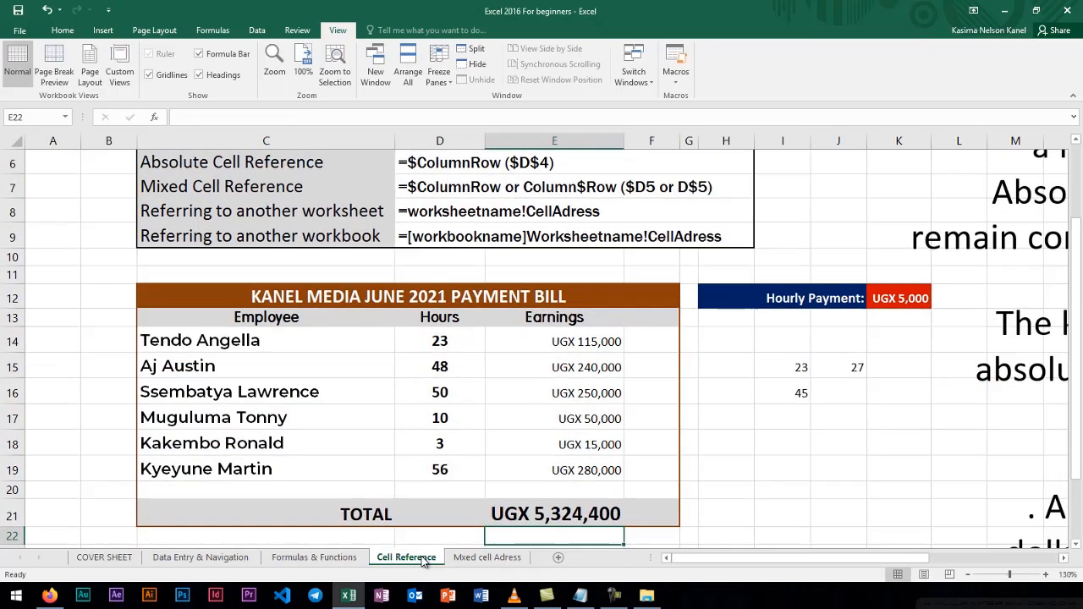
Examine the cross-sheet formula in TOTAL cell E21 and the source table on the Formulas & Functions sheet.
left_click(611, 519)
double_click(574, 516)
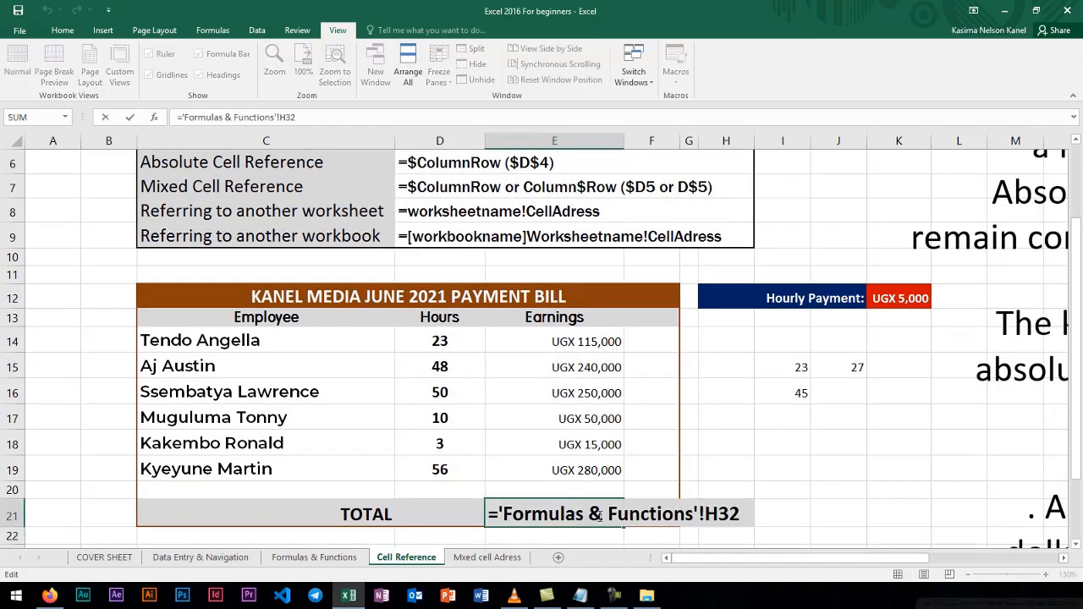
left_click(781, 508)
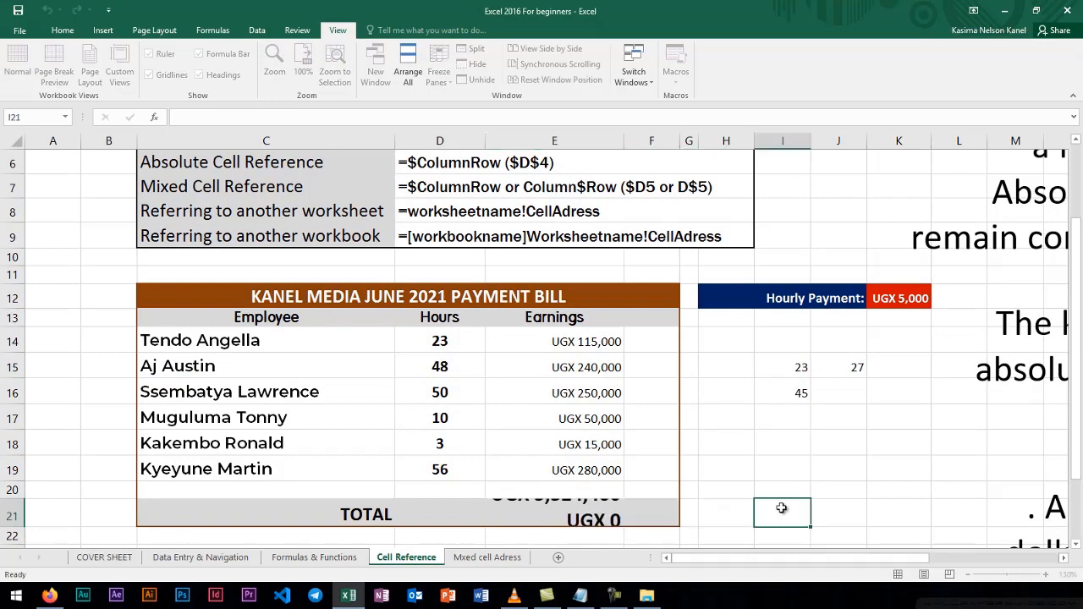
scroll(501, 518, "down", 1)
double_click(523, 454)
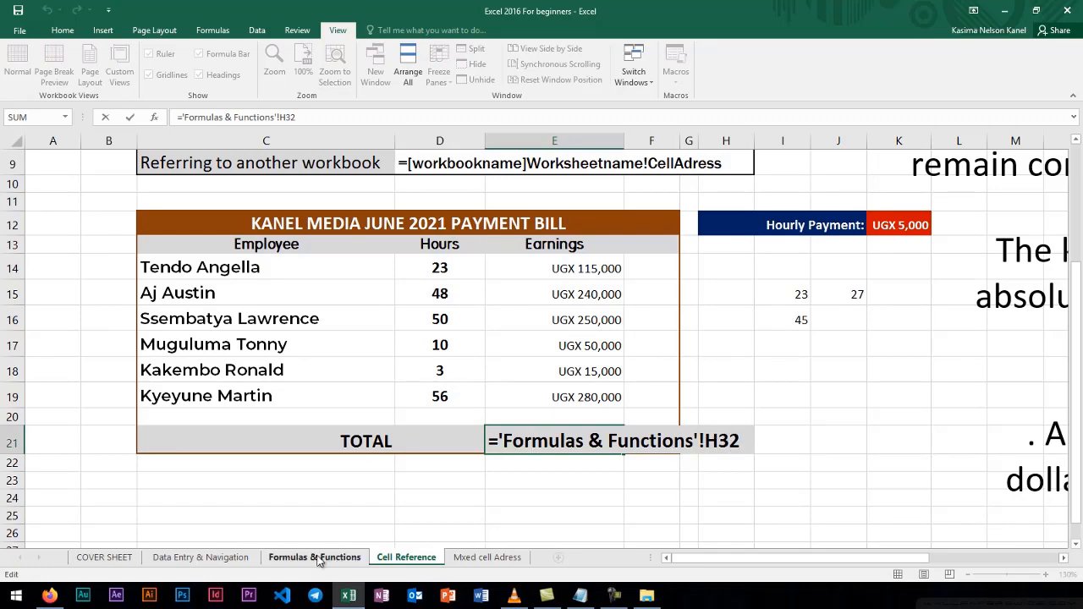
key("Return")
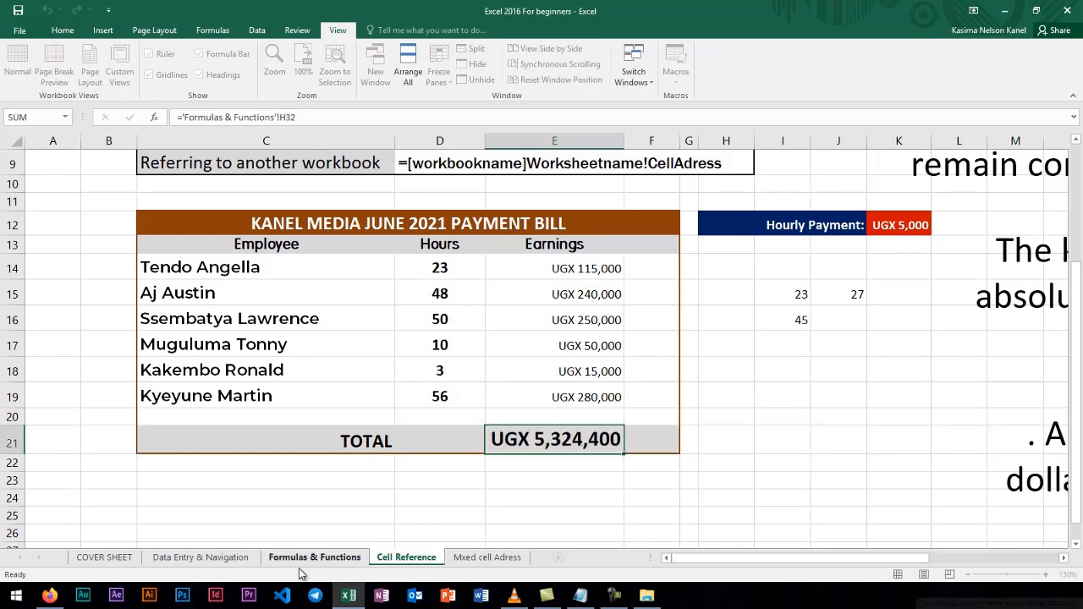
left_click(314, 557)
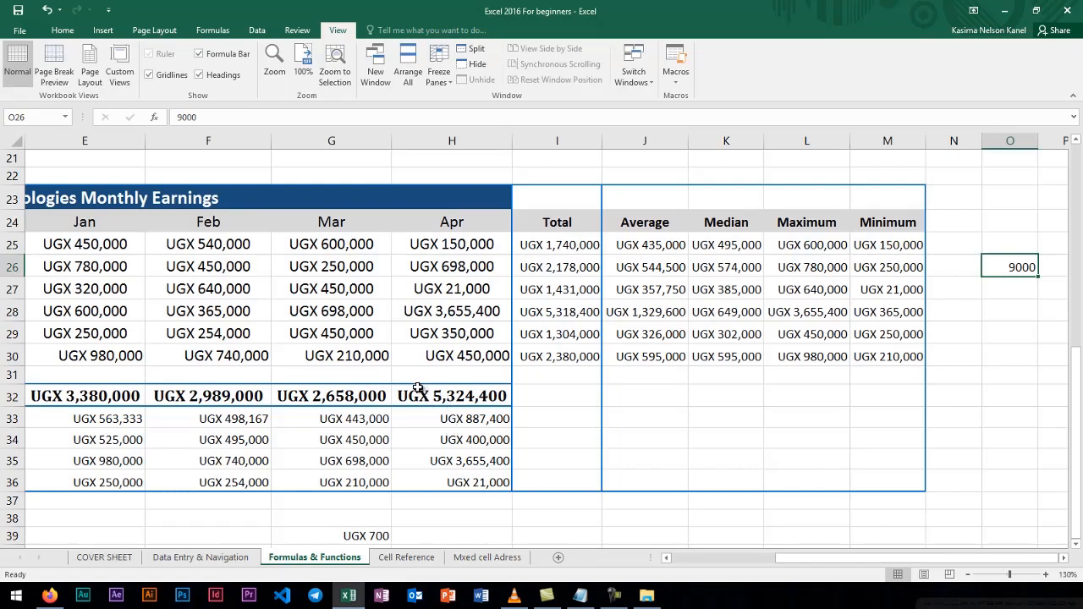
left_click(409, 559)
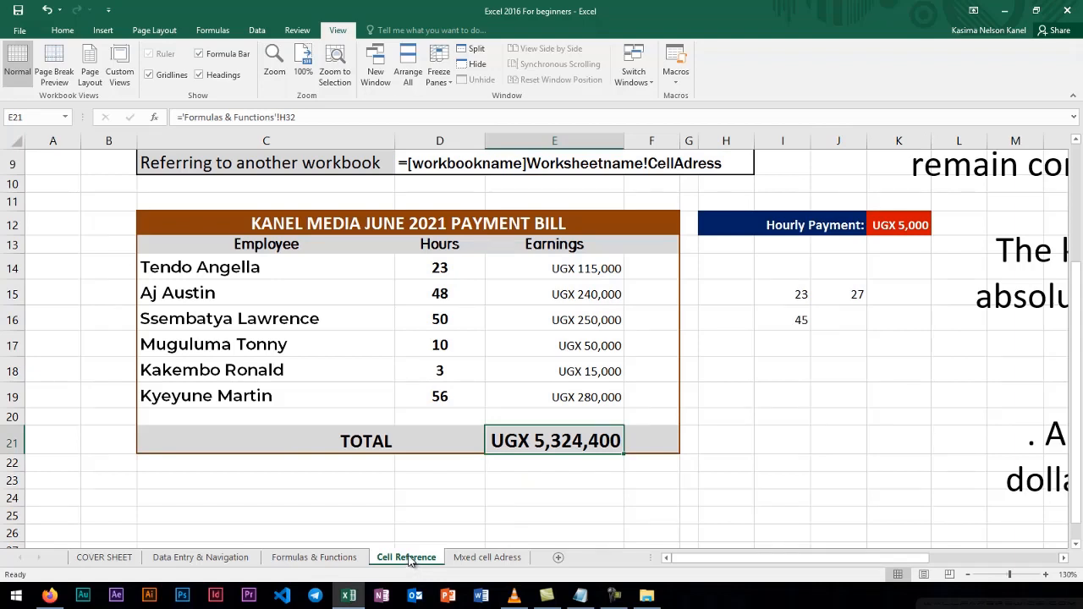
Review the list of reference types and the payment bill on the Cell Reference sheet, and open the COVER SHEET.
scroll(330, 283, "up", 2)
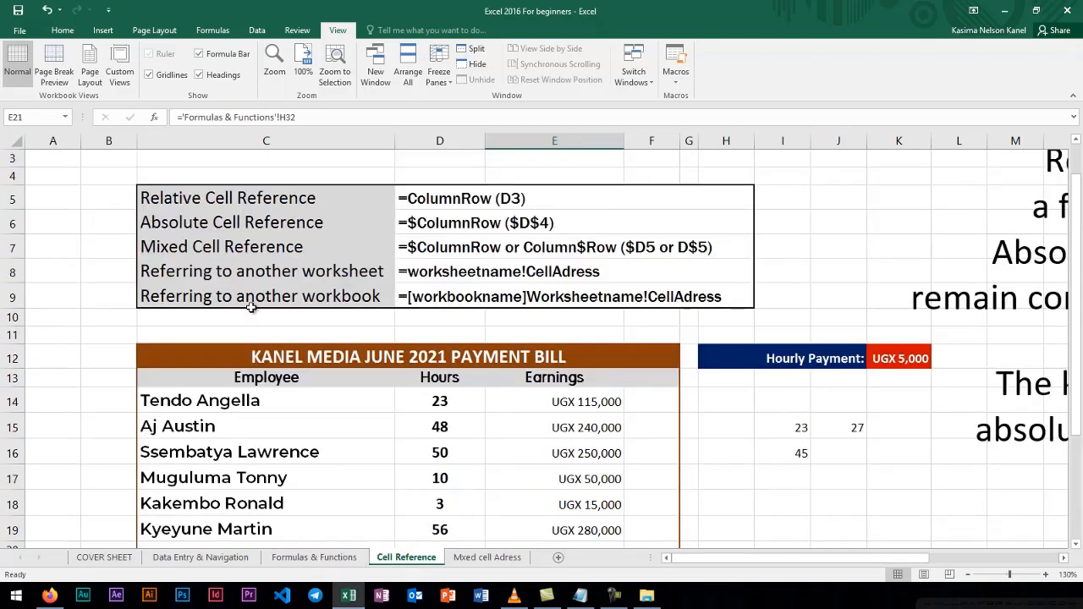
scroll(416, 327, "down", 3)
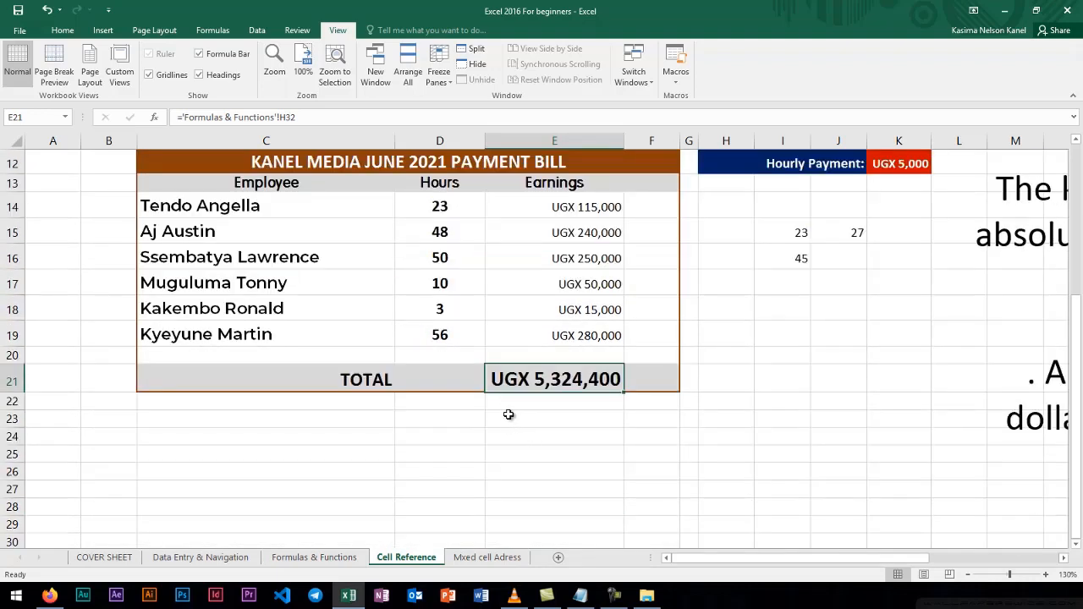
scroll(508, 414, "up", 2)
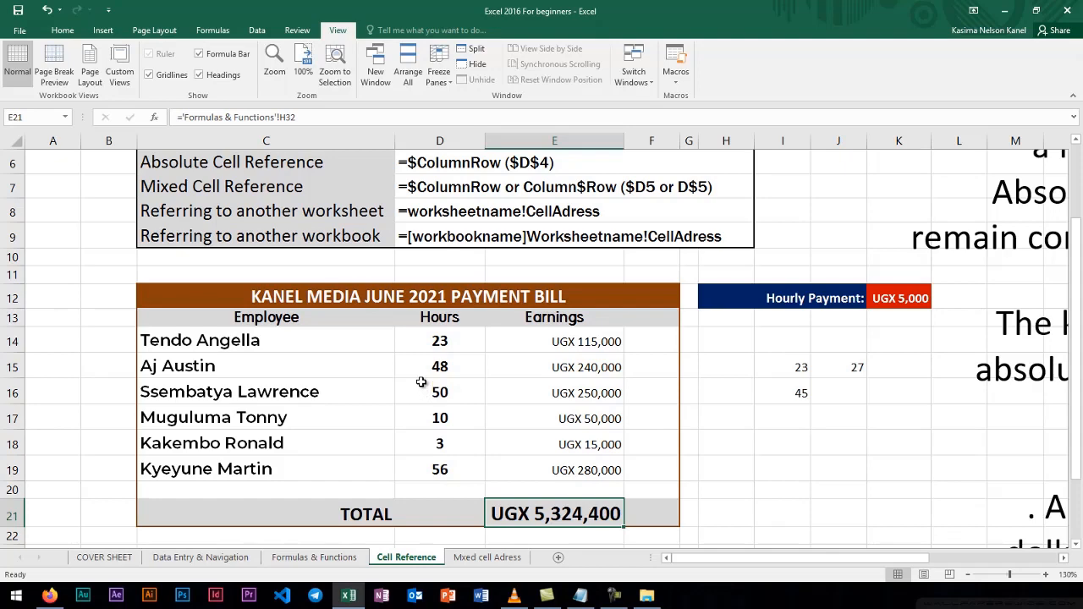
scroll(421, 382, "down", 1)
scroll(421, 382, "down", 1)
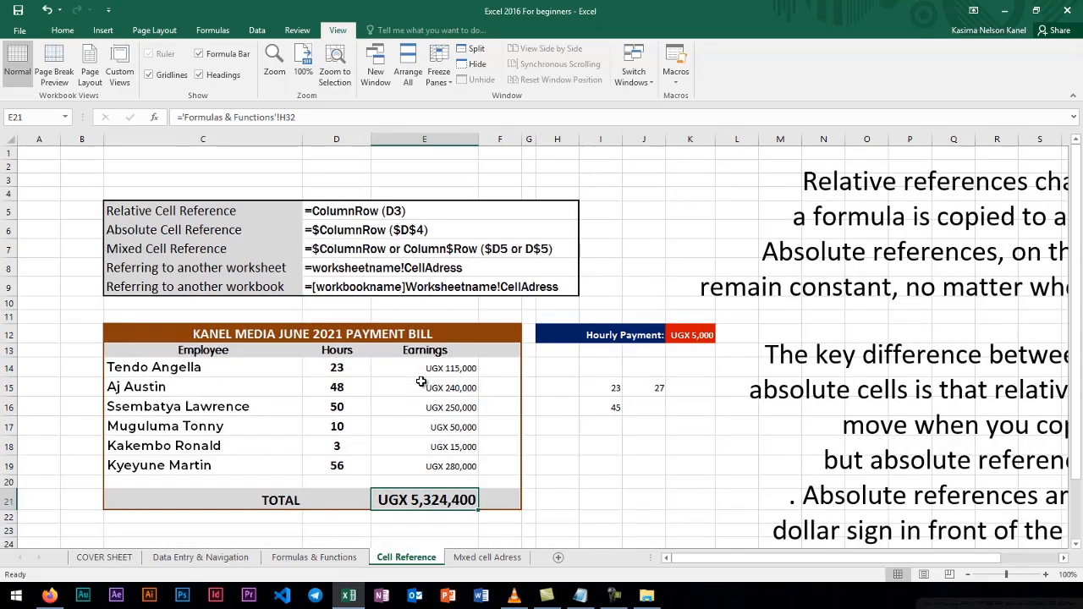
left_click(108, 558)
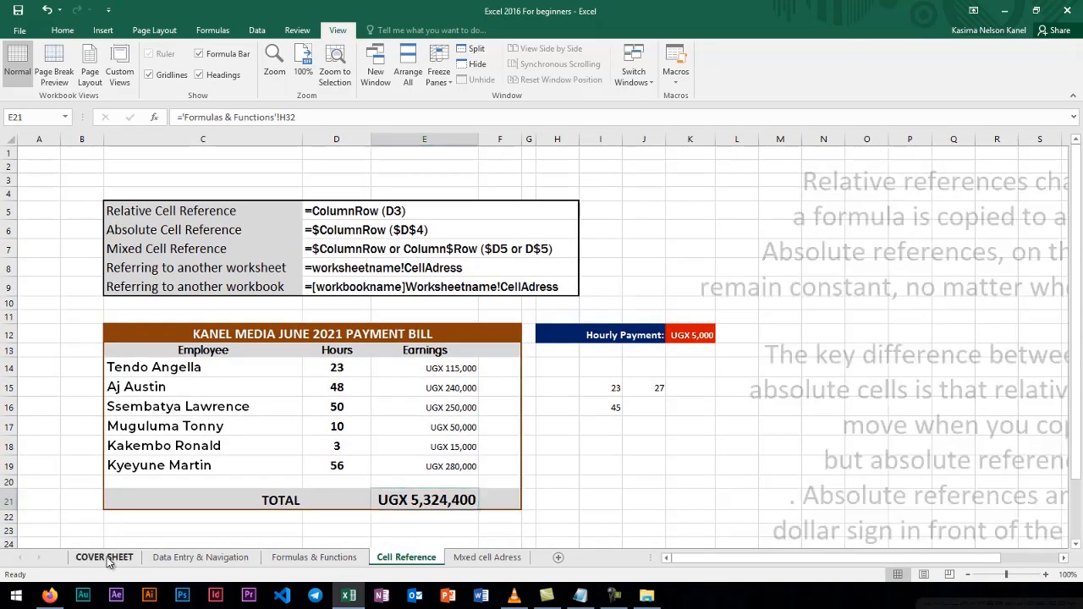